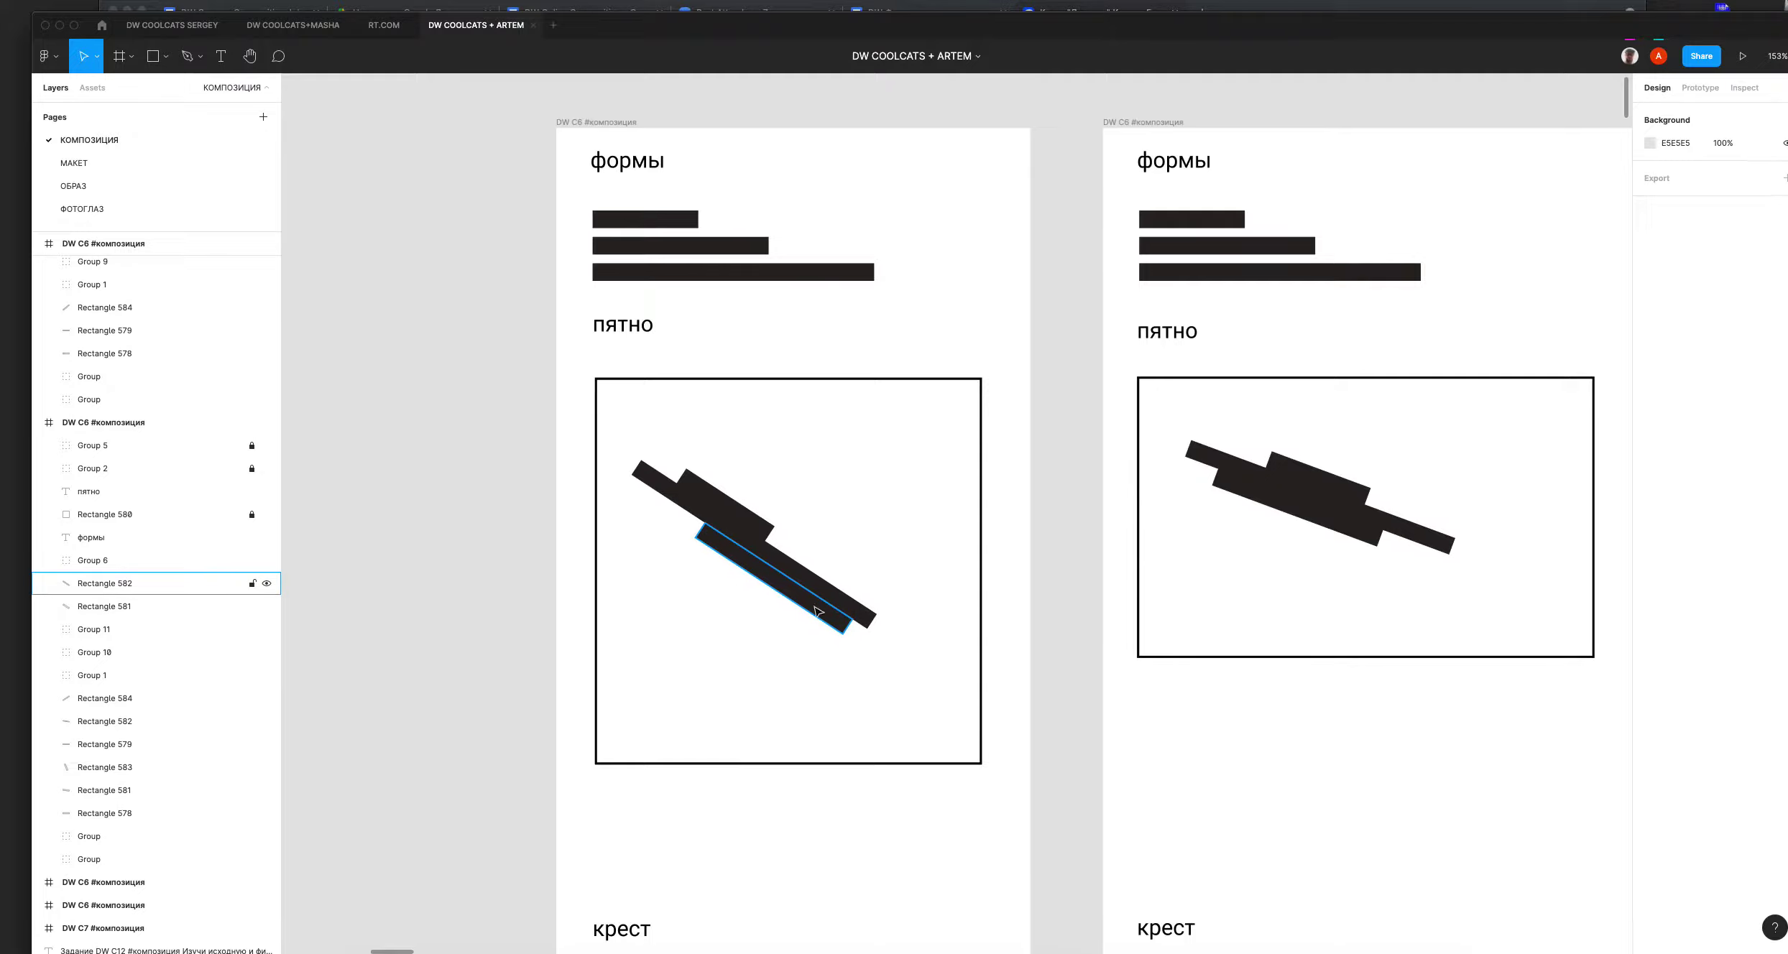
Step: Try moving the three-bar shape toward the upper-left corner of the first пятно square, and undo the move
drag(648, 436, 876, 611)
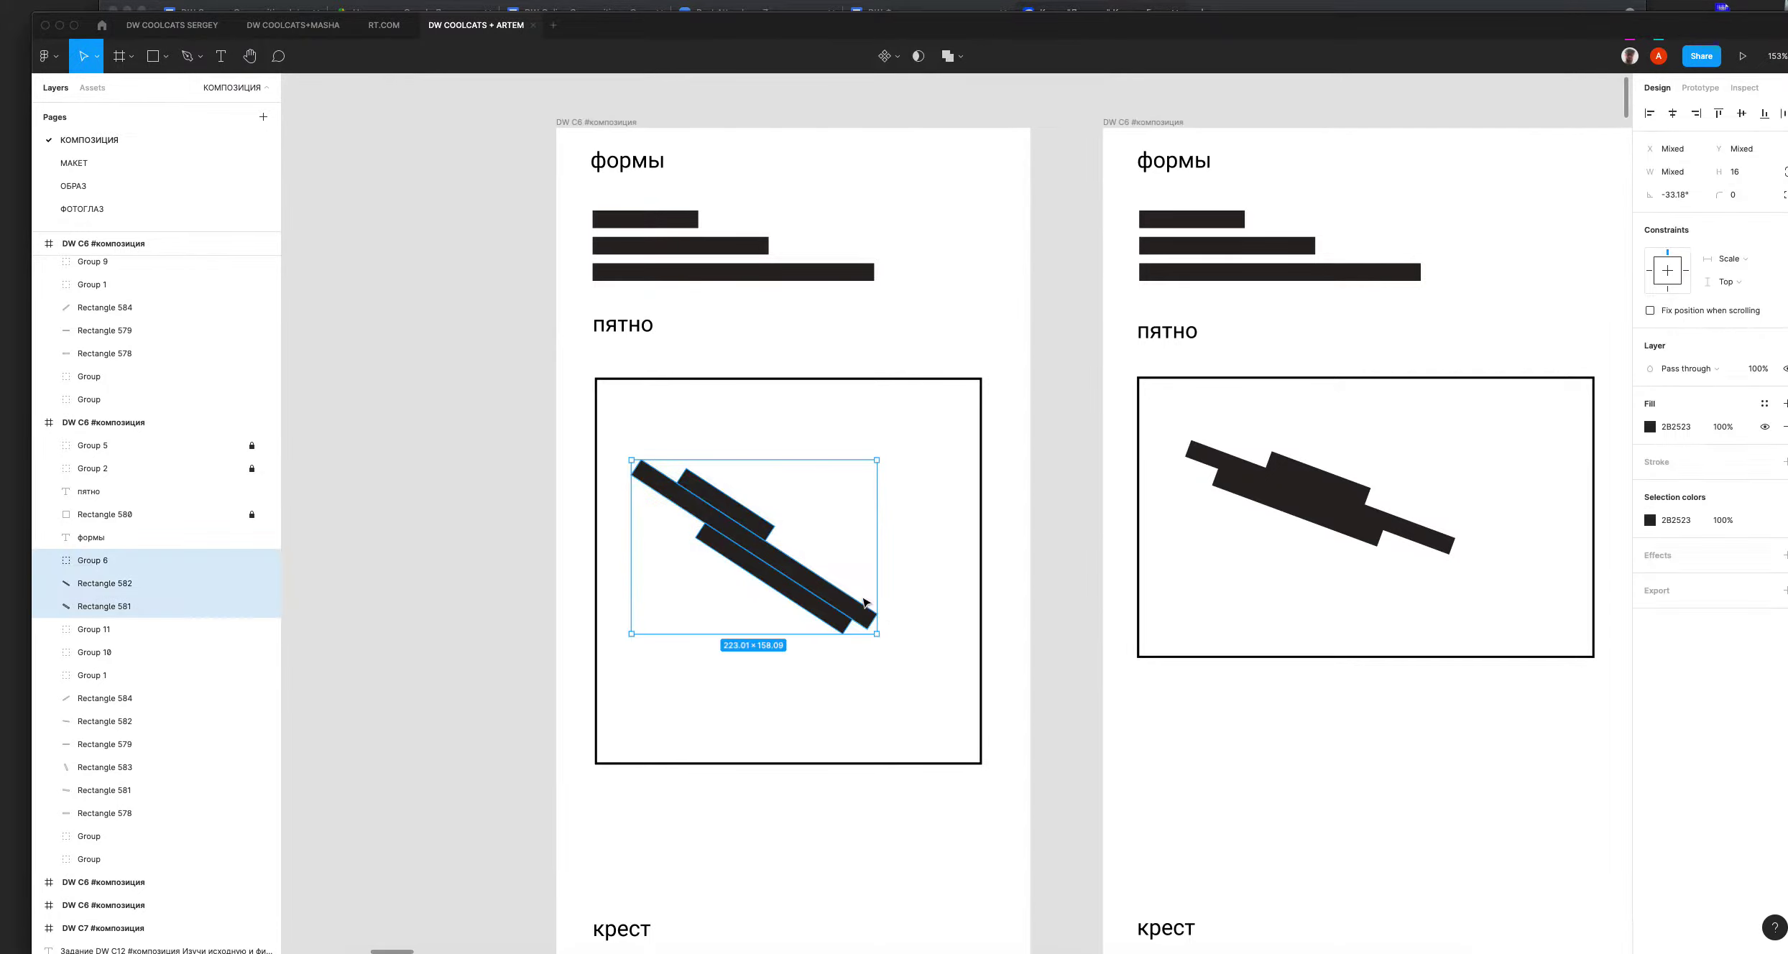
drag(819, 561, 798, 502)
click(805, 589)
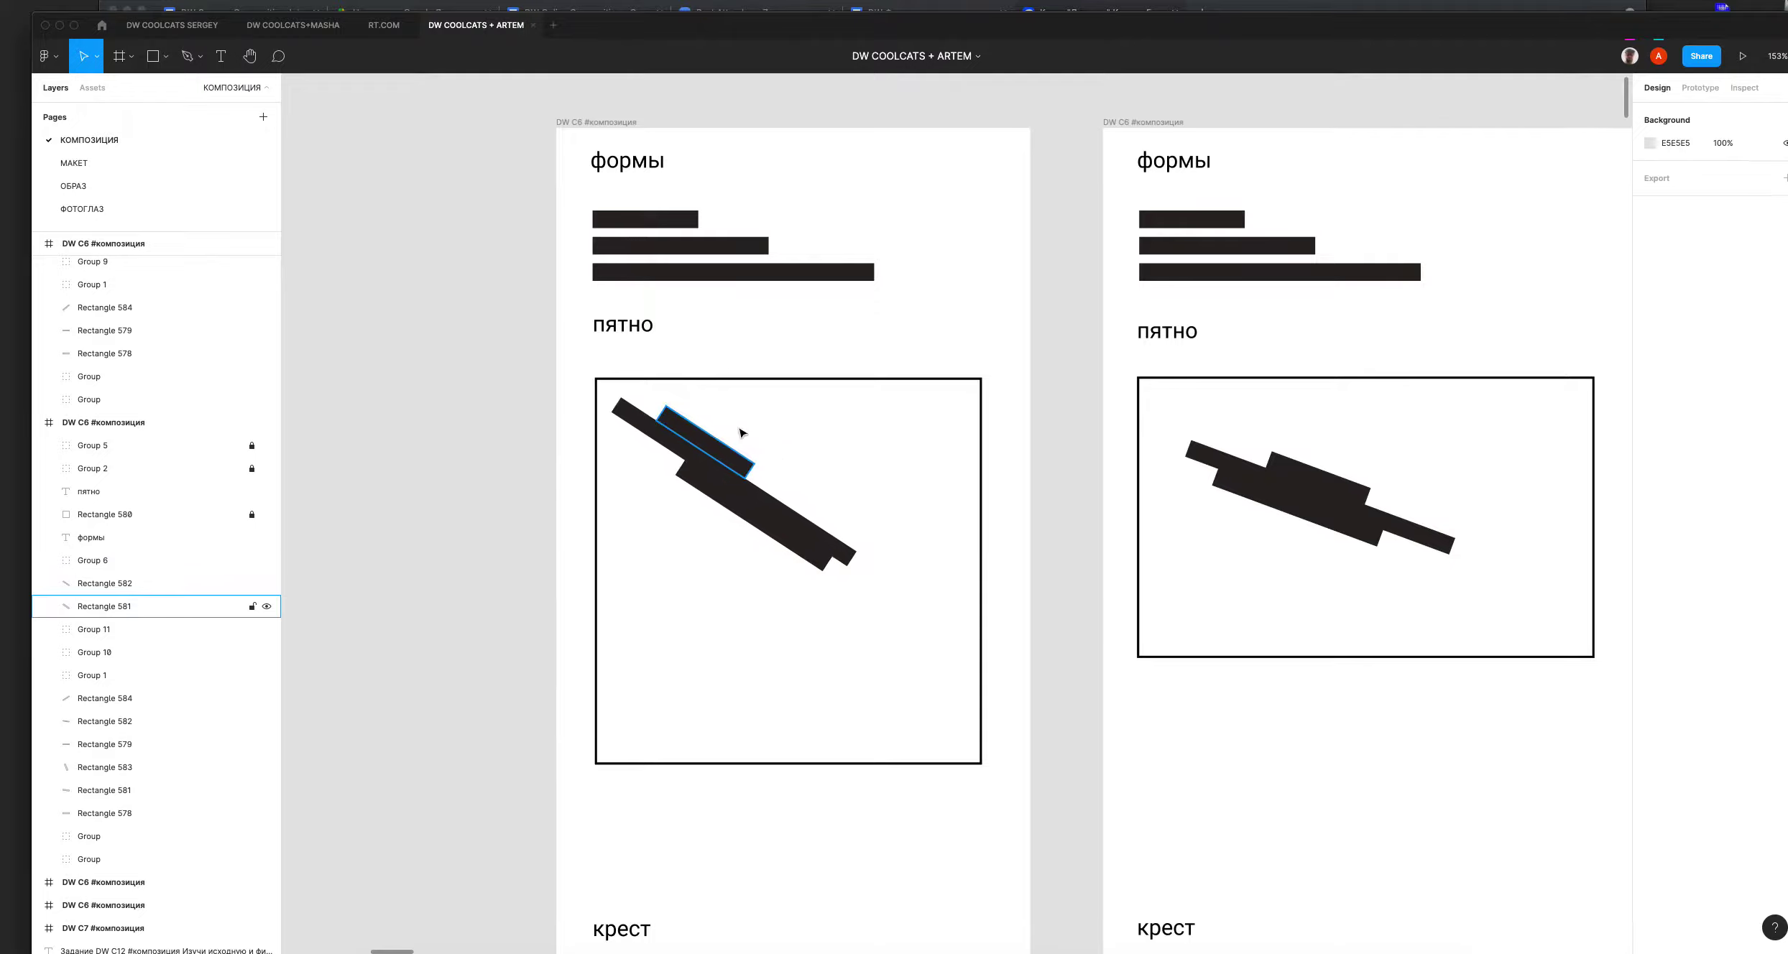
drag(608, 392, 872, 595)
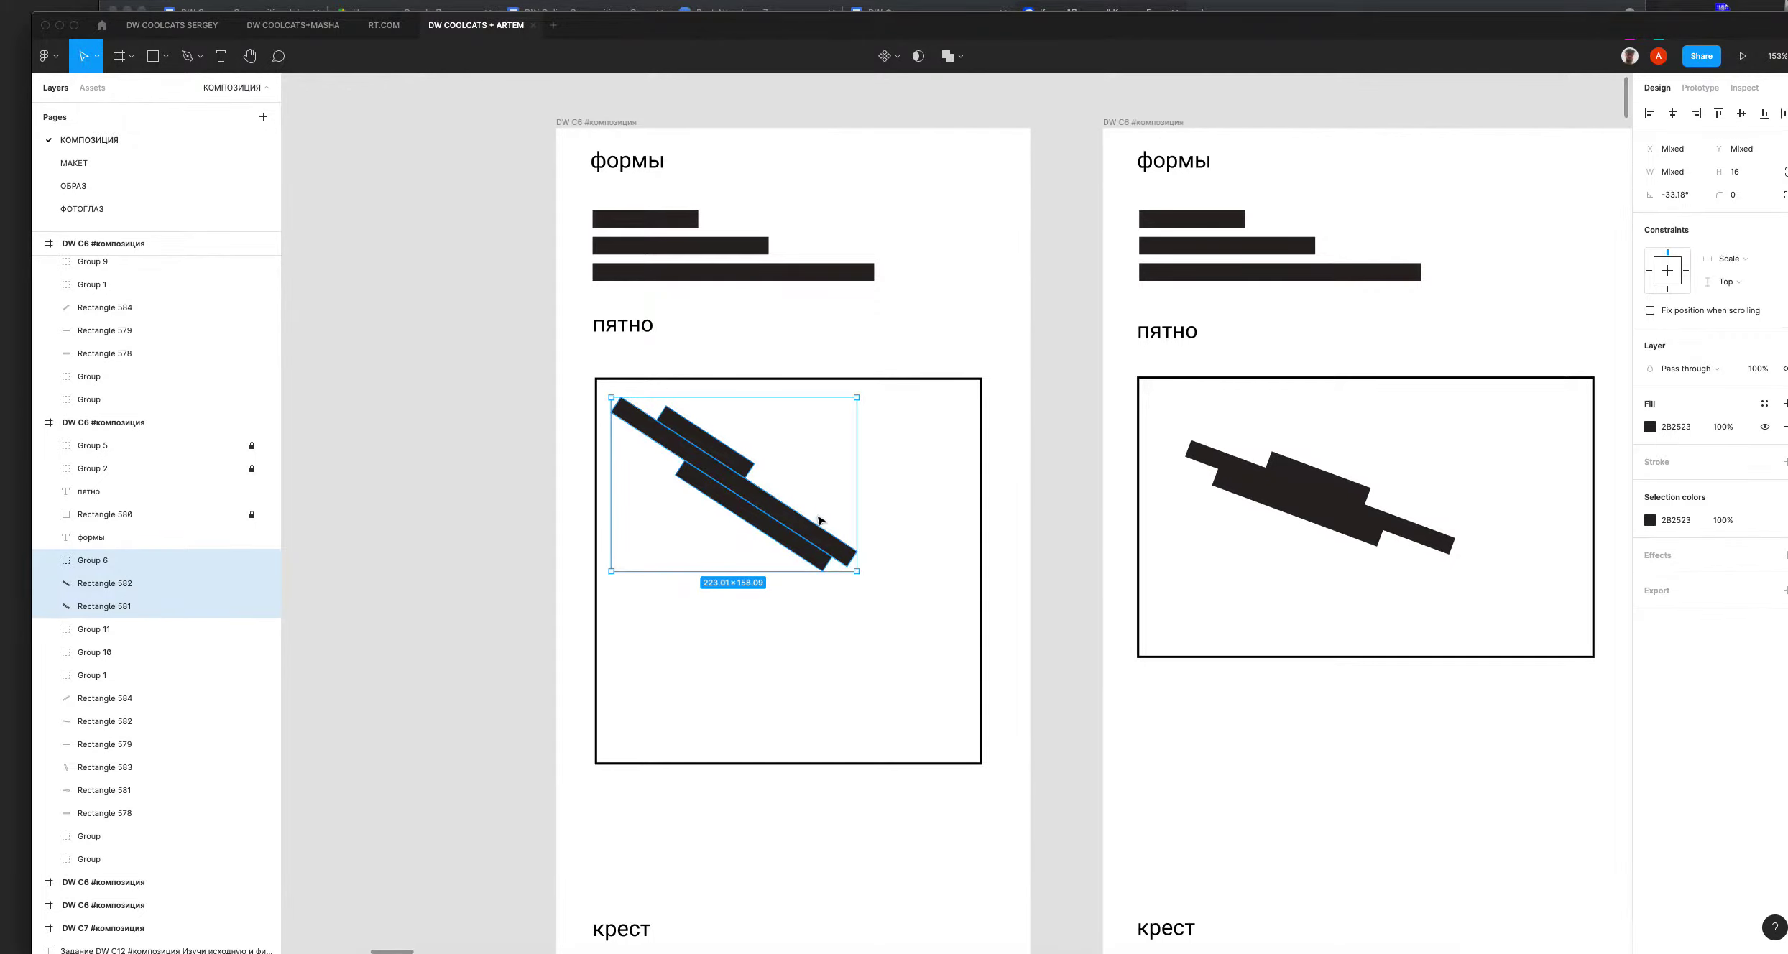
key(super+z)
click(742, 388)
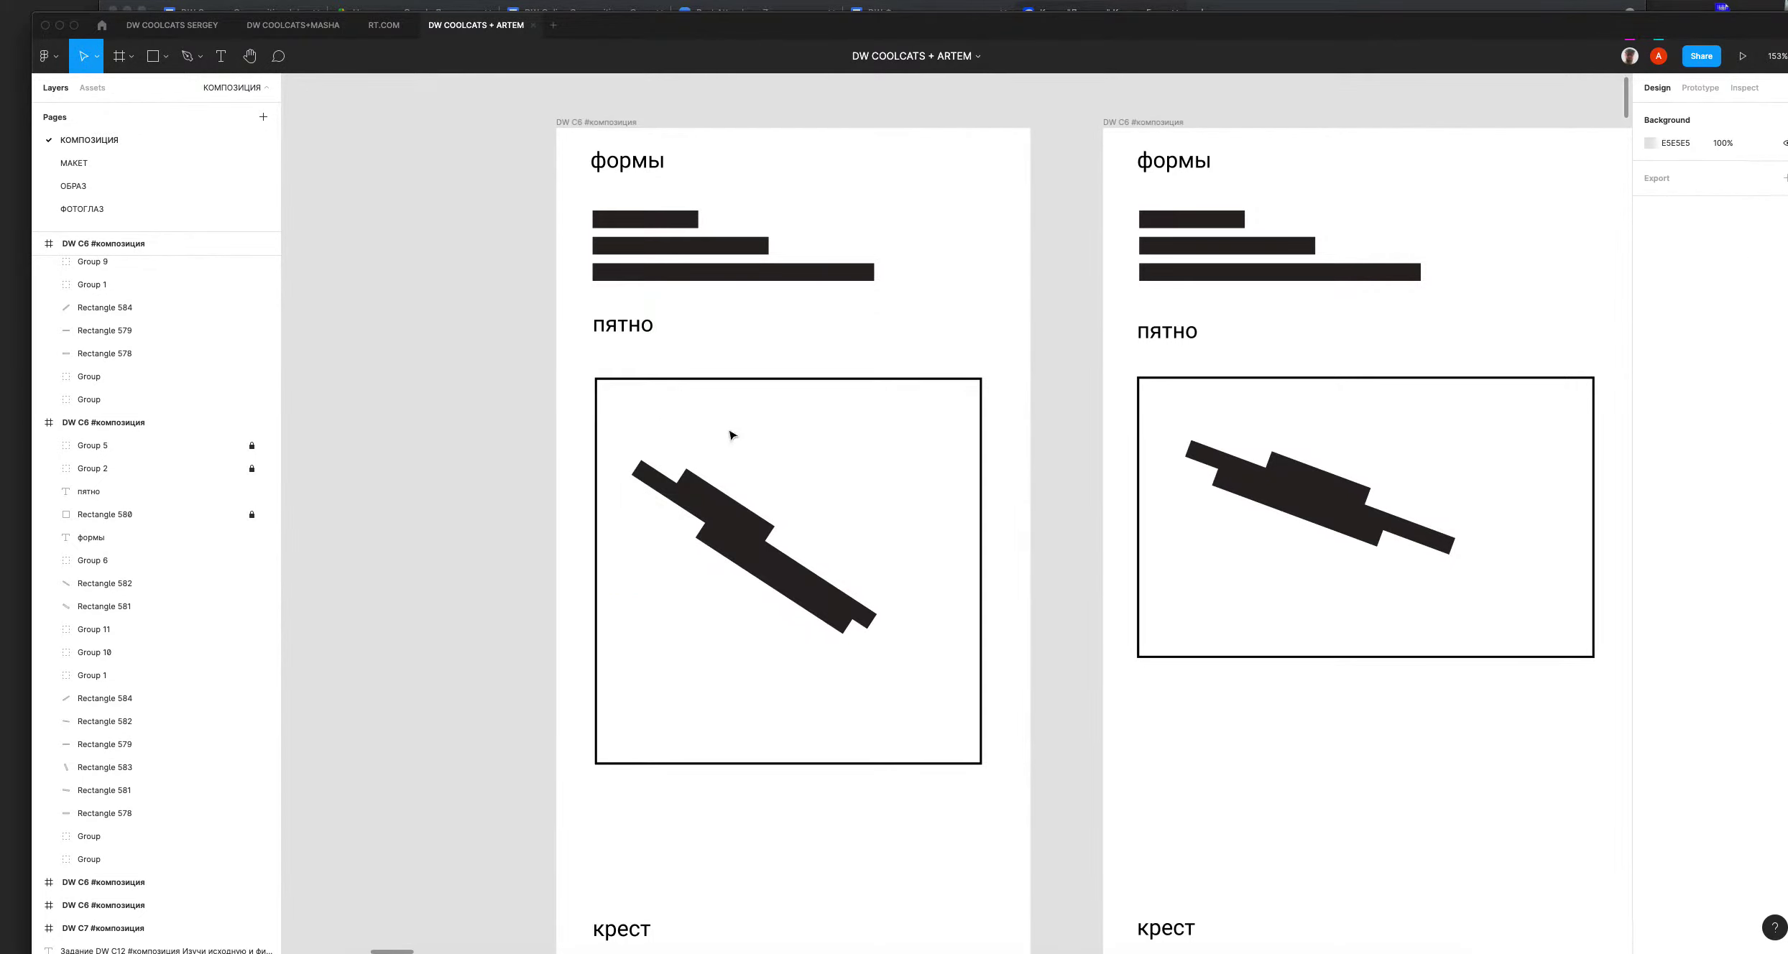
Step: Circle the empty areas above and below the first пятно shape with the Pencil tool, drawing a question mark in the lower one
mouse_move(199, 59)
mouse_down()
mouse_move(191, 107)
mouse_move(252, 185)
mouse_up()
click(740, 511)
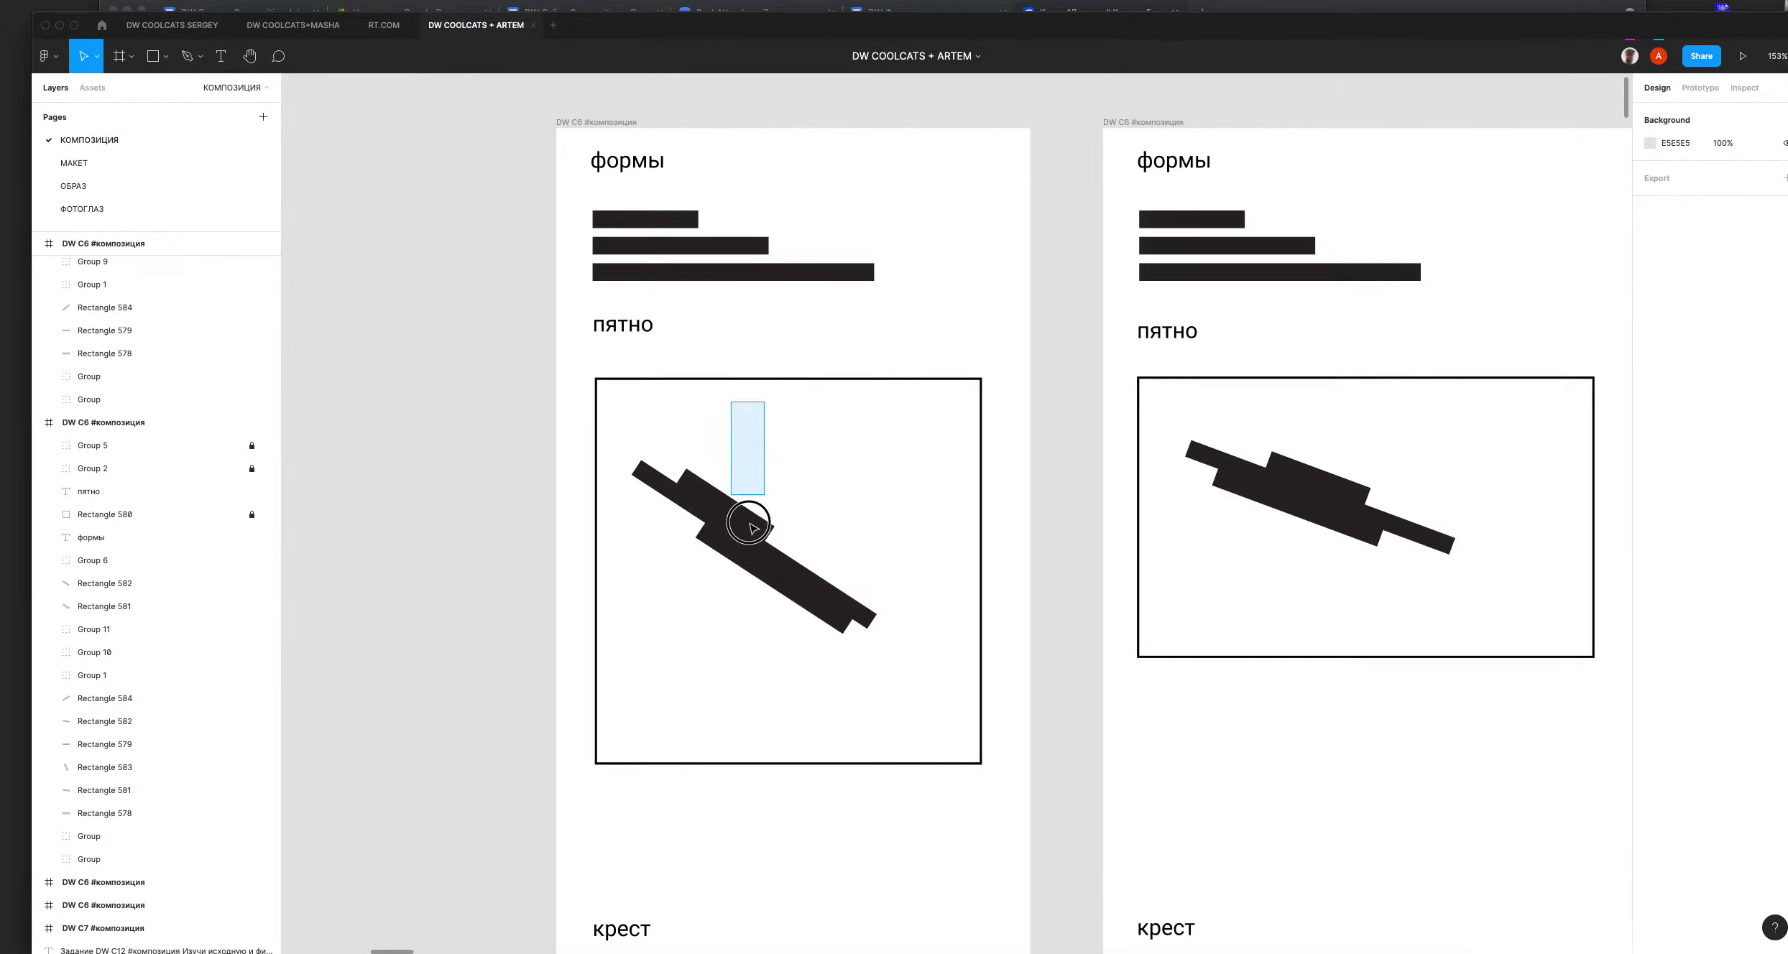
click(456, 406)
click(200, 58)
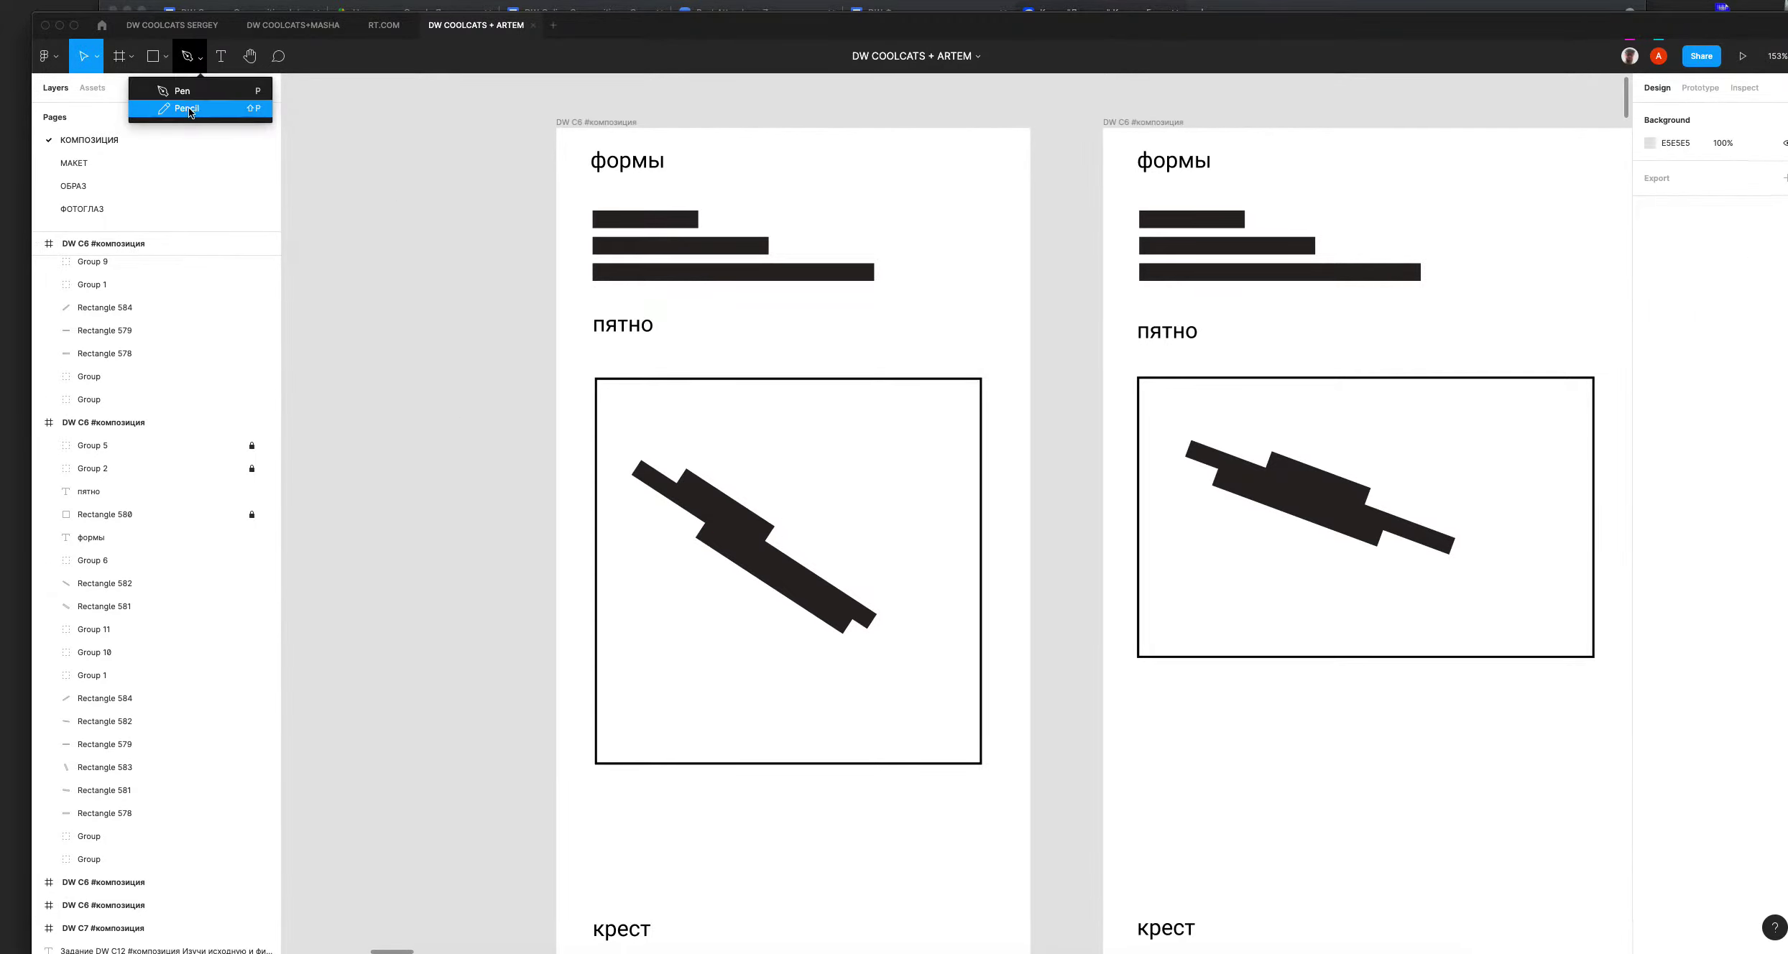
click(205, 109)
mouse_move(703, 381)
mouse_down()
mouse_move(691, 431)
mouse_move(973, 559)
mouse_move(701, 406)
mouse_up()
mouse_move(710, 581)
mouse_down()
mouse_move(810, 778)
mouse_move(630, 593)
mouse_up()
drag(706, 652, 711, 683)
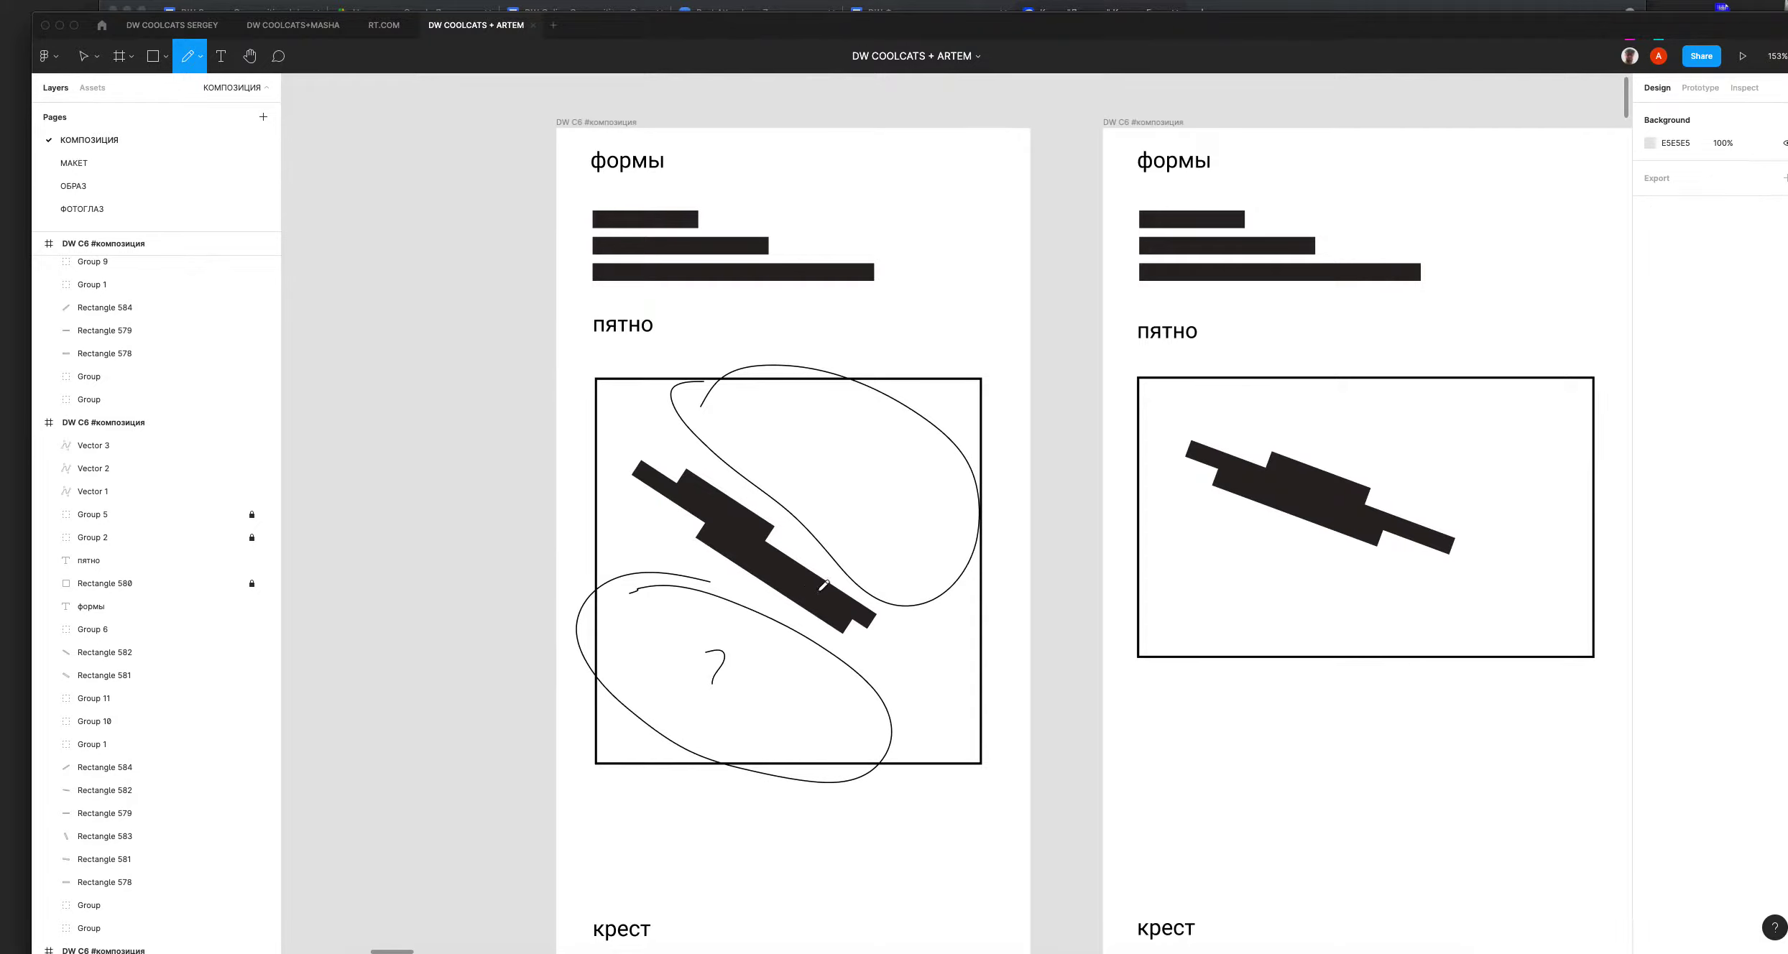
Step: Try moving the lowest bar of the first пятно shape down and to the right, and undo the change
key(v)
click(818, 613)
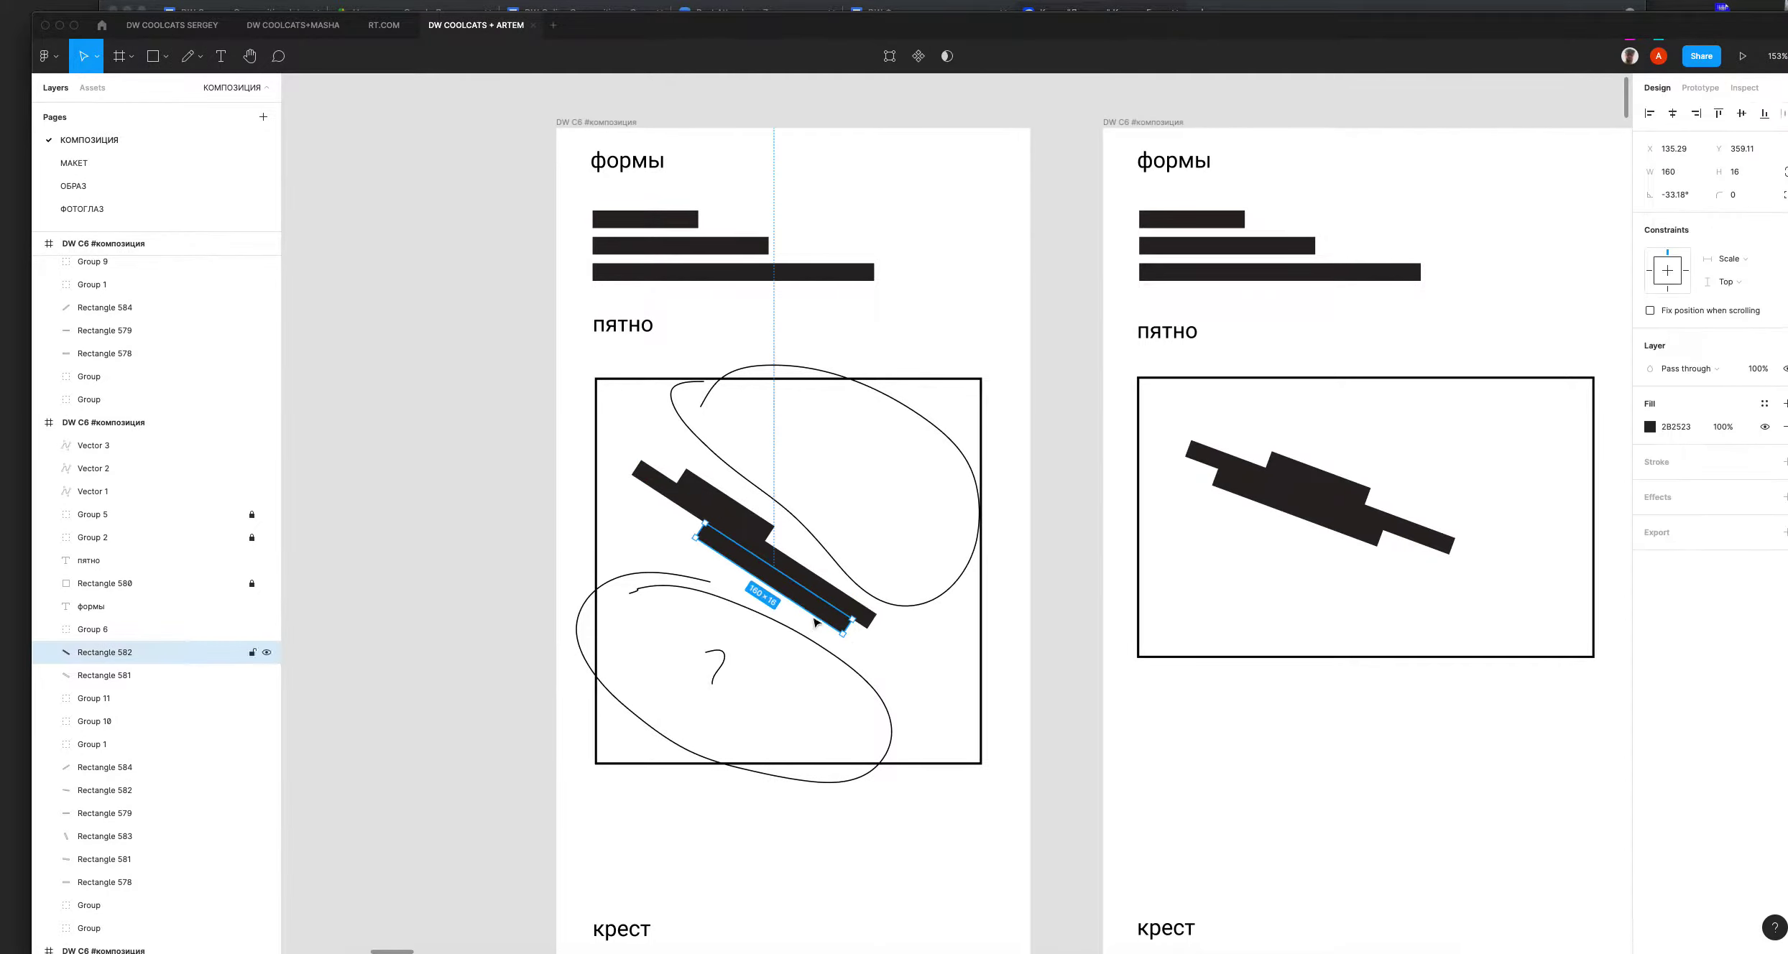
drag(827, 615, 915, 682)
click(459, 599)
key(super+z)
key(super+z)
click(510, 583)
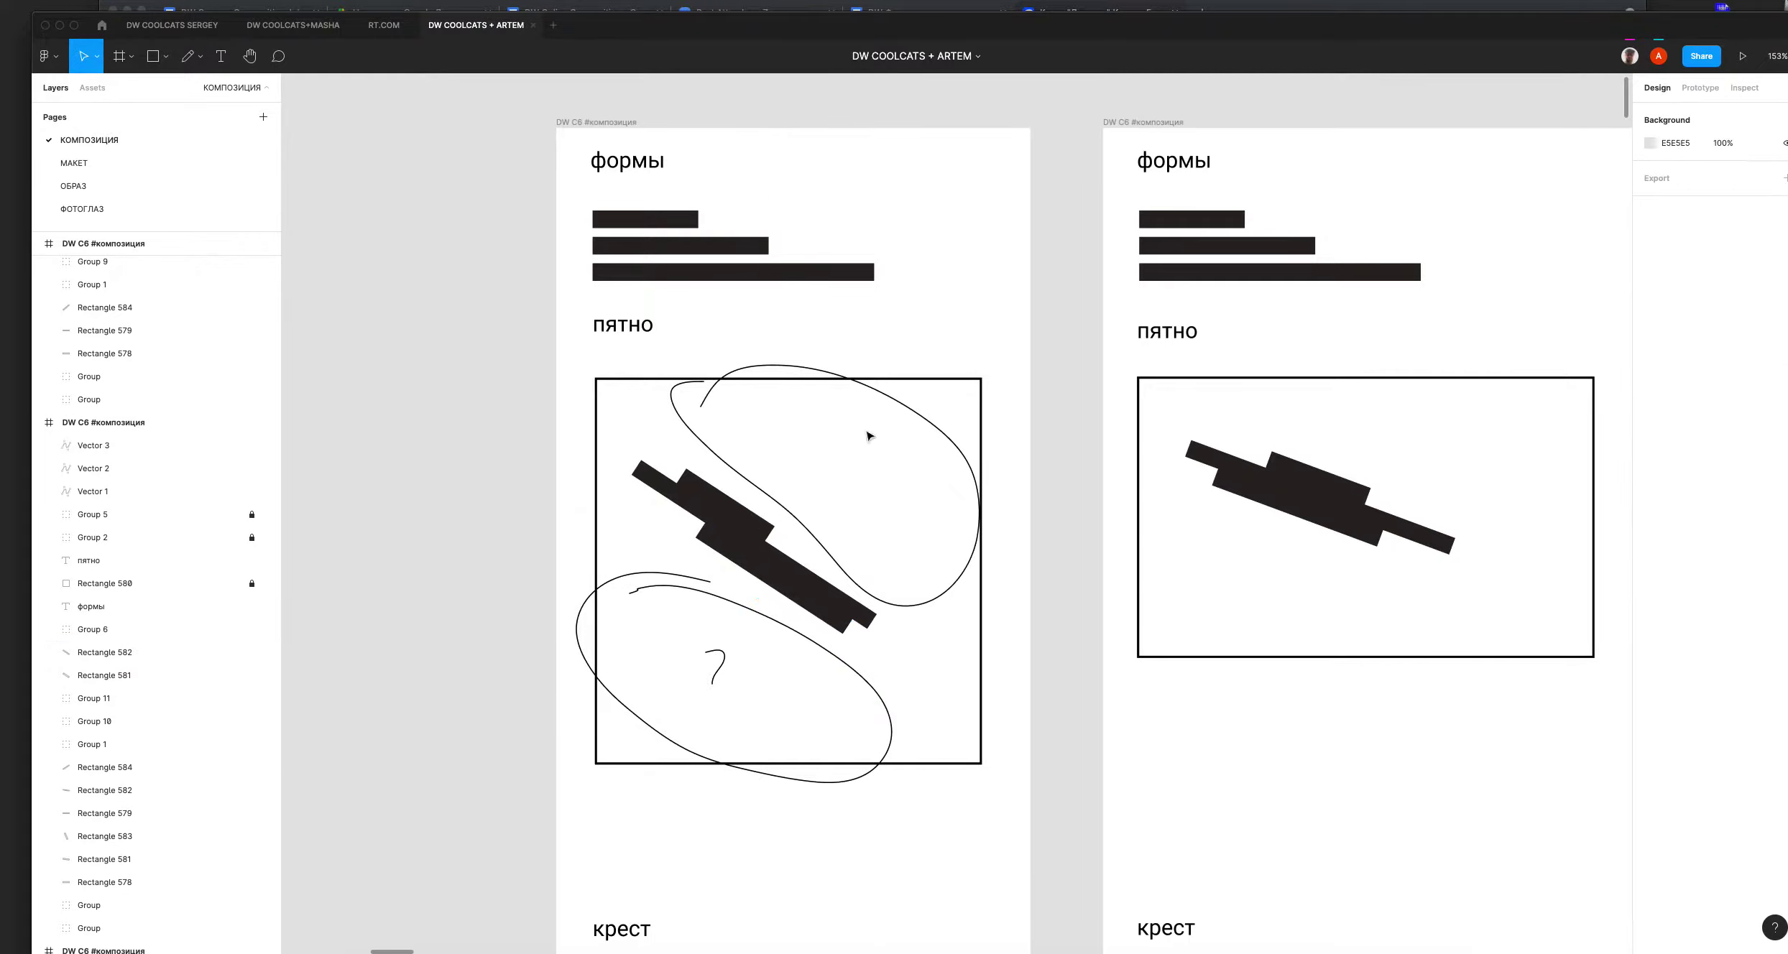
Step: Sketch freehand loops around the empty areas above and below the shape in the second пятно frame
scroll(886, 507, right, 6)
scroll(886, 507, down, 1)
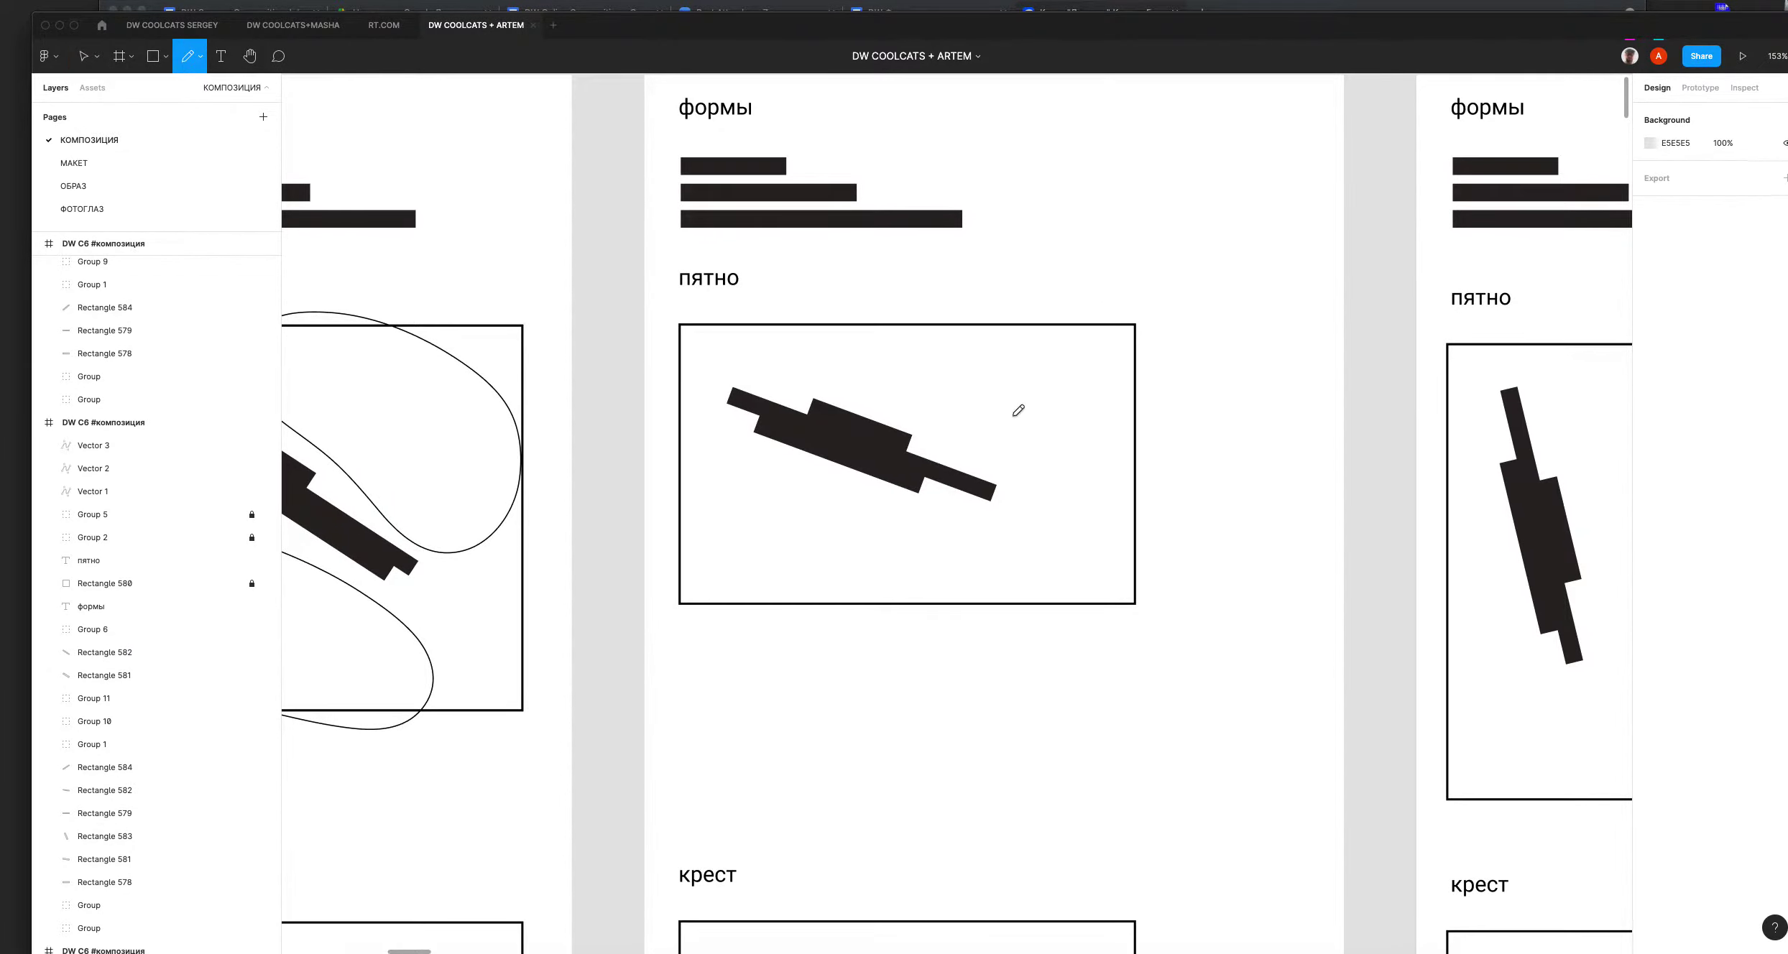
mouse_move(751, 339)
mouse_down()
mouse_move(1190, 483)
mouse_move(719, 471)
mouse_move(639, 506)
mouse_up()
drag(970, 639, 901, 145)
Step: Circle the first крест figure with the Pencil tool and draw two arrows indicating a clockwise rotation
scroll(958, 311, left, 6)
scroll(958, 311, down, 2)
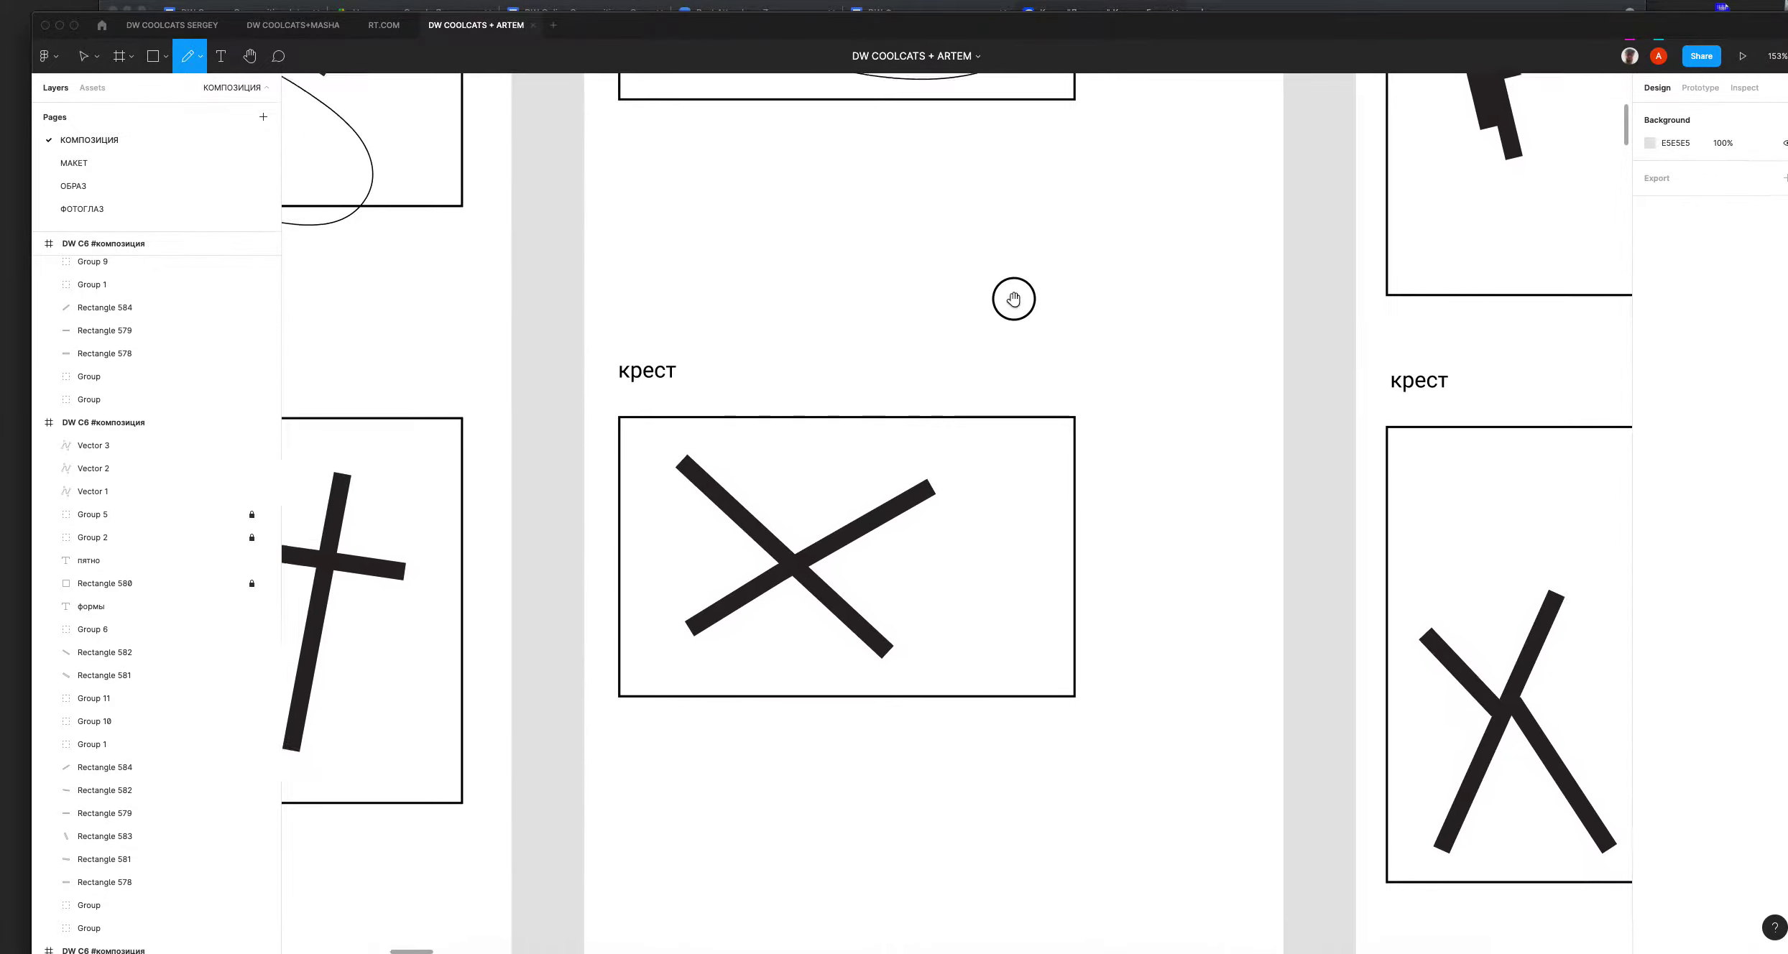
key(v)
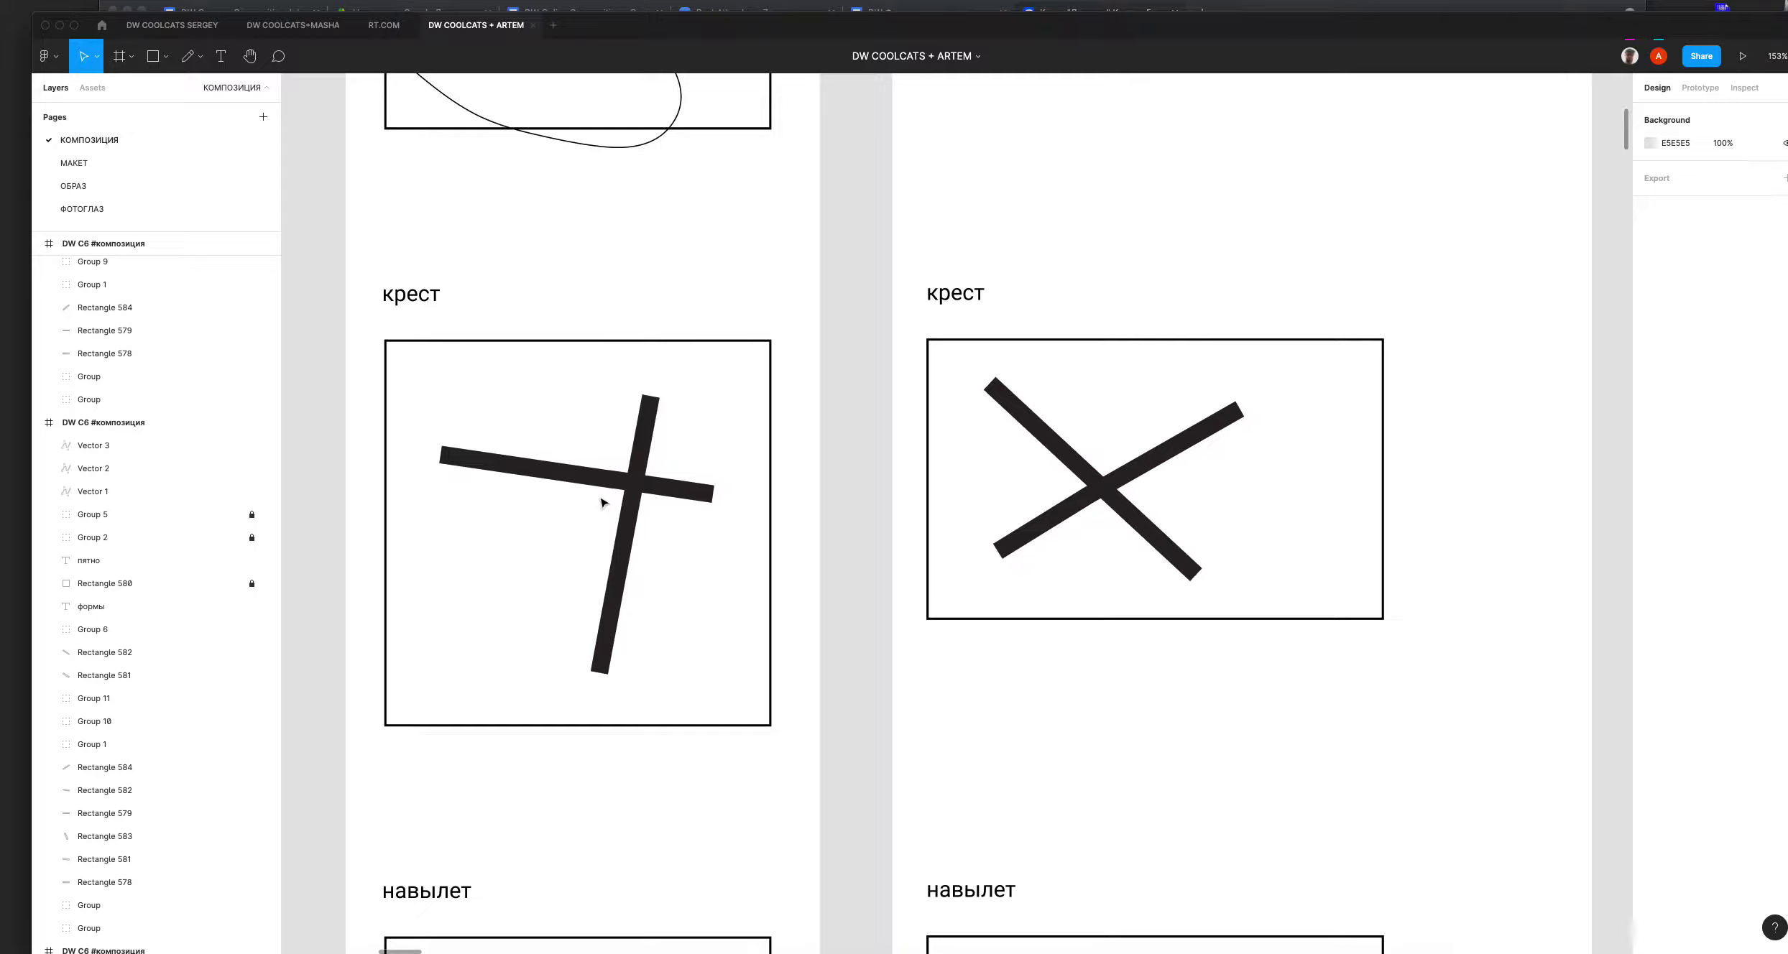
drag(378, 281, 911, 785)
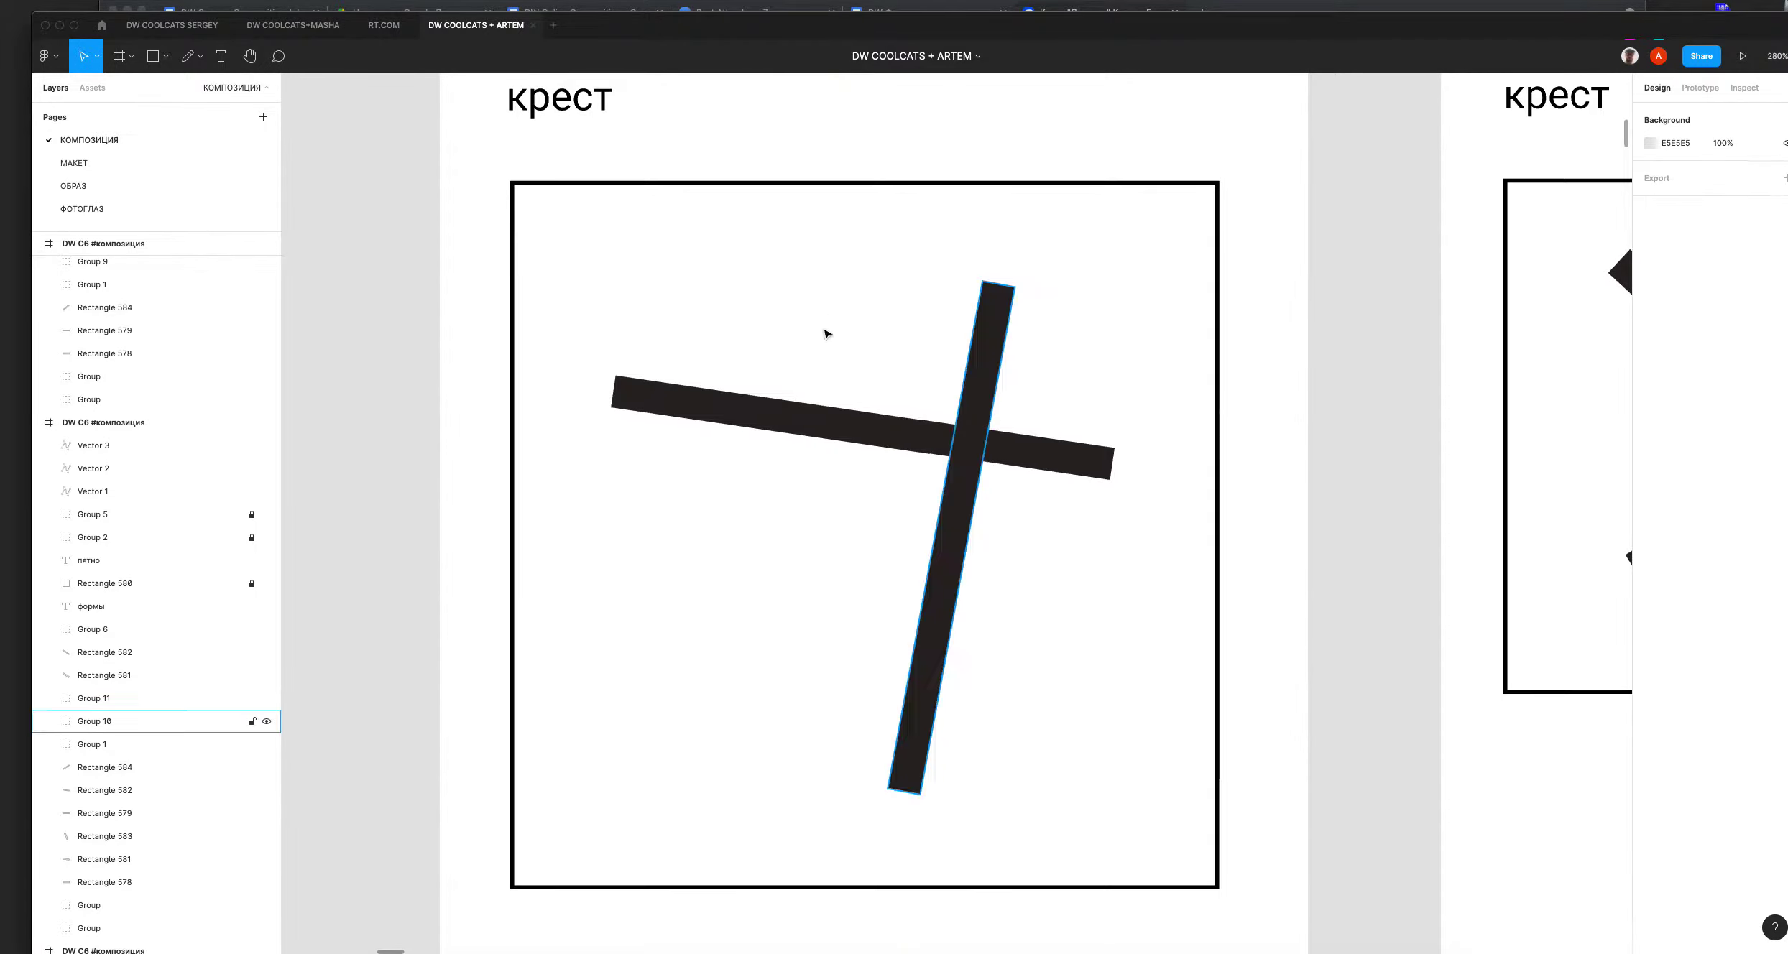
drag(1132, 301, 1027, 431)
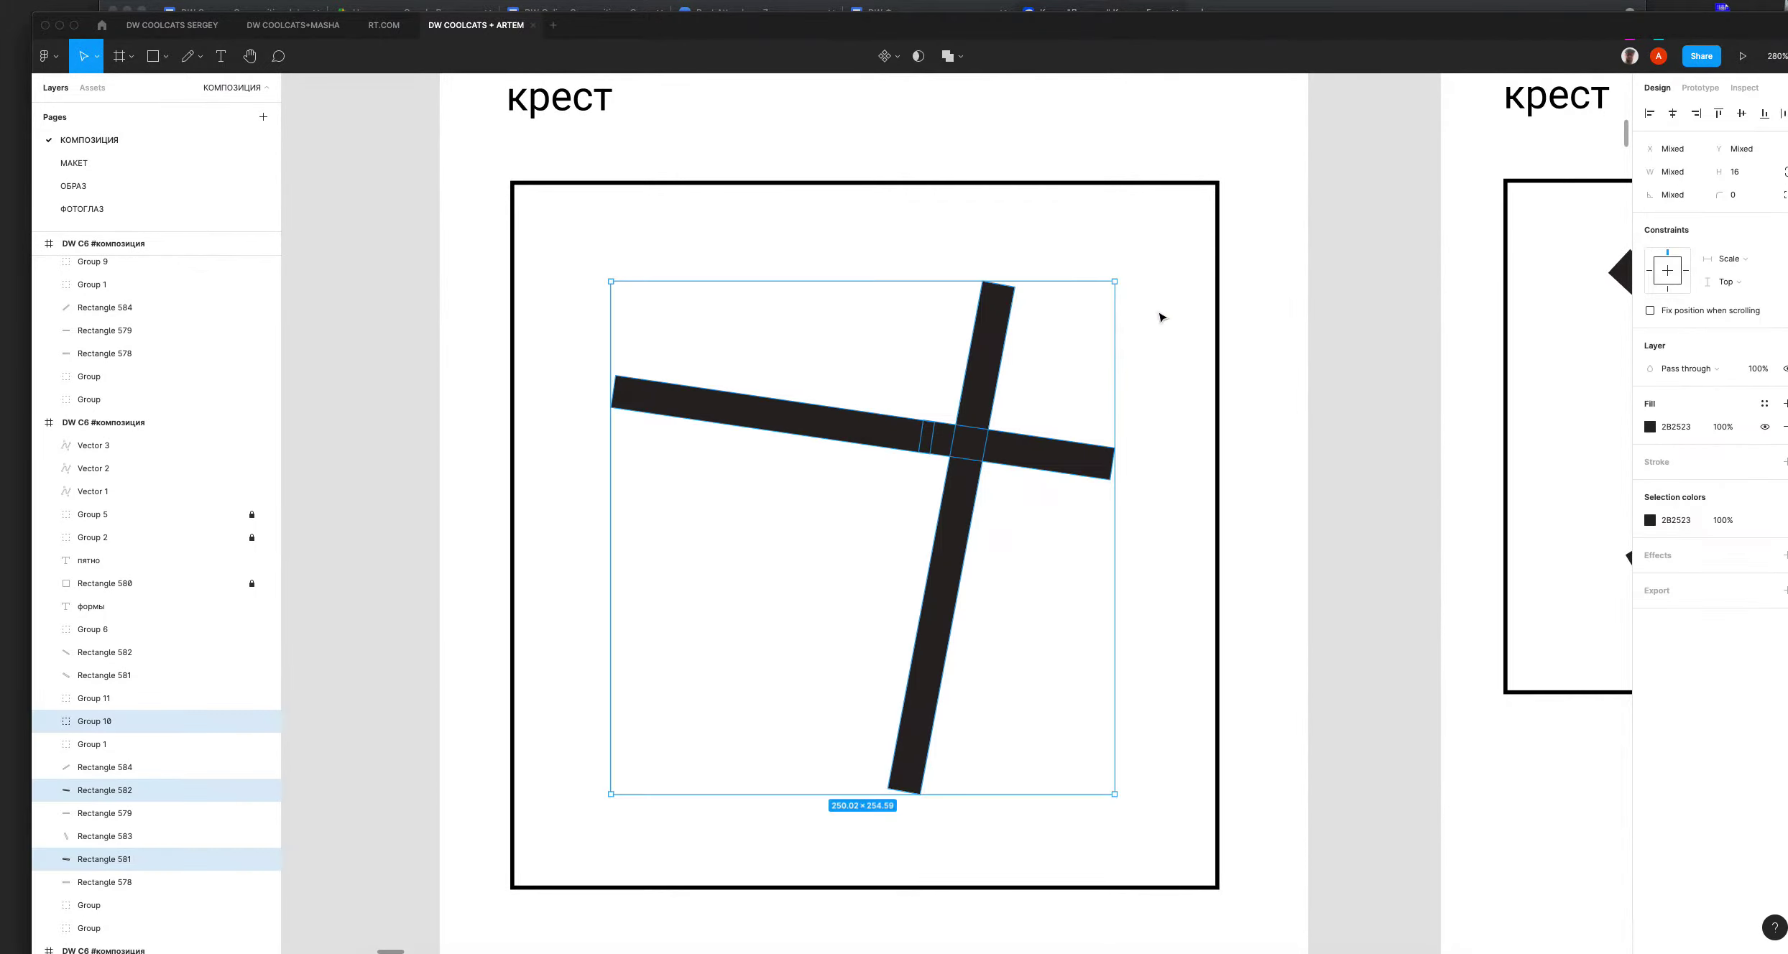
click(1179, 273)
key(shift+p)
mouse_move(1119, 265)
mouse_down()
mouse_move(1181, 340)
mouse_move(915, 202)
mouse_up()
mouse_move(797, 275)
mouse_down()
mouse_move(902, 257)
mouse_move(886, 268)
mouse_up()
mouse_move(1130, 718)
mouse_down()
mouse_move(1029, 767)
mouse_move(1062, 785)
mouse_up()
key(v)
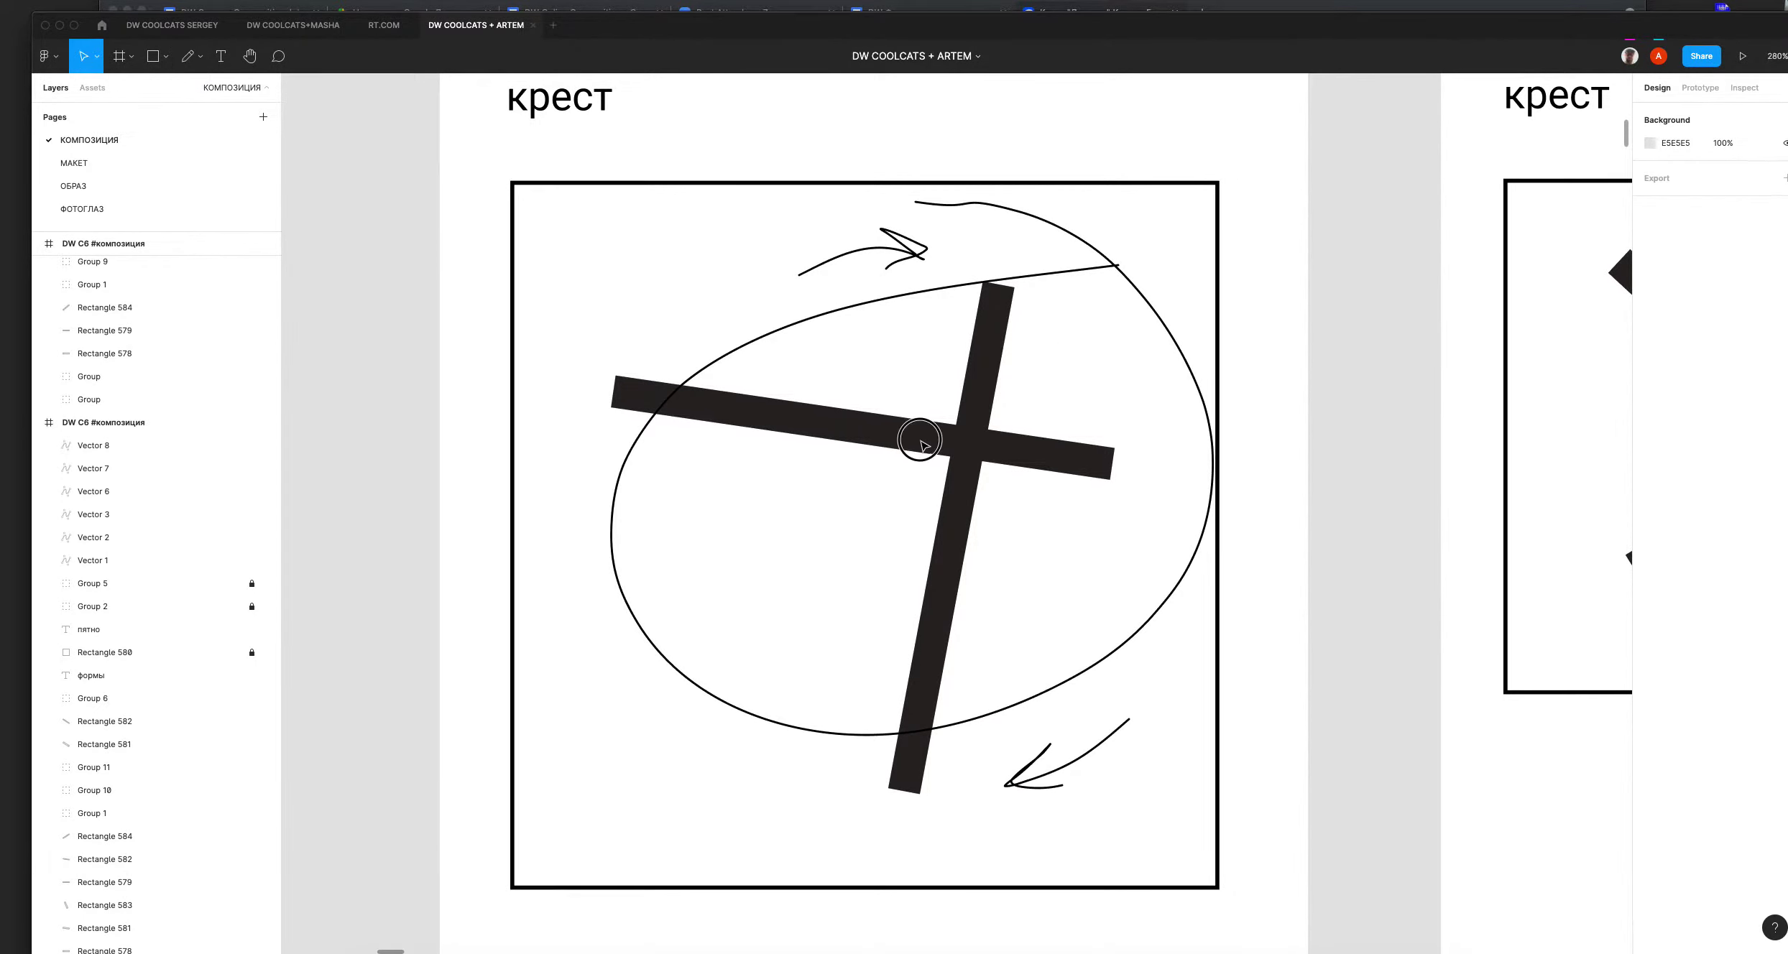
Step: Separate the left crossbar of the first крест figure from the short right bar with a narrow gap
drag(921, 441, 915, 443)
key(z)
drag(843, 394, 1068, 542)
drag(782, 367, 676, 345)
key(Down)
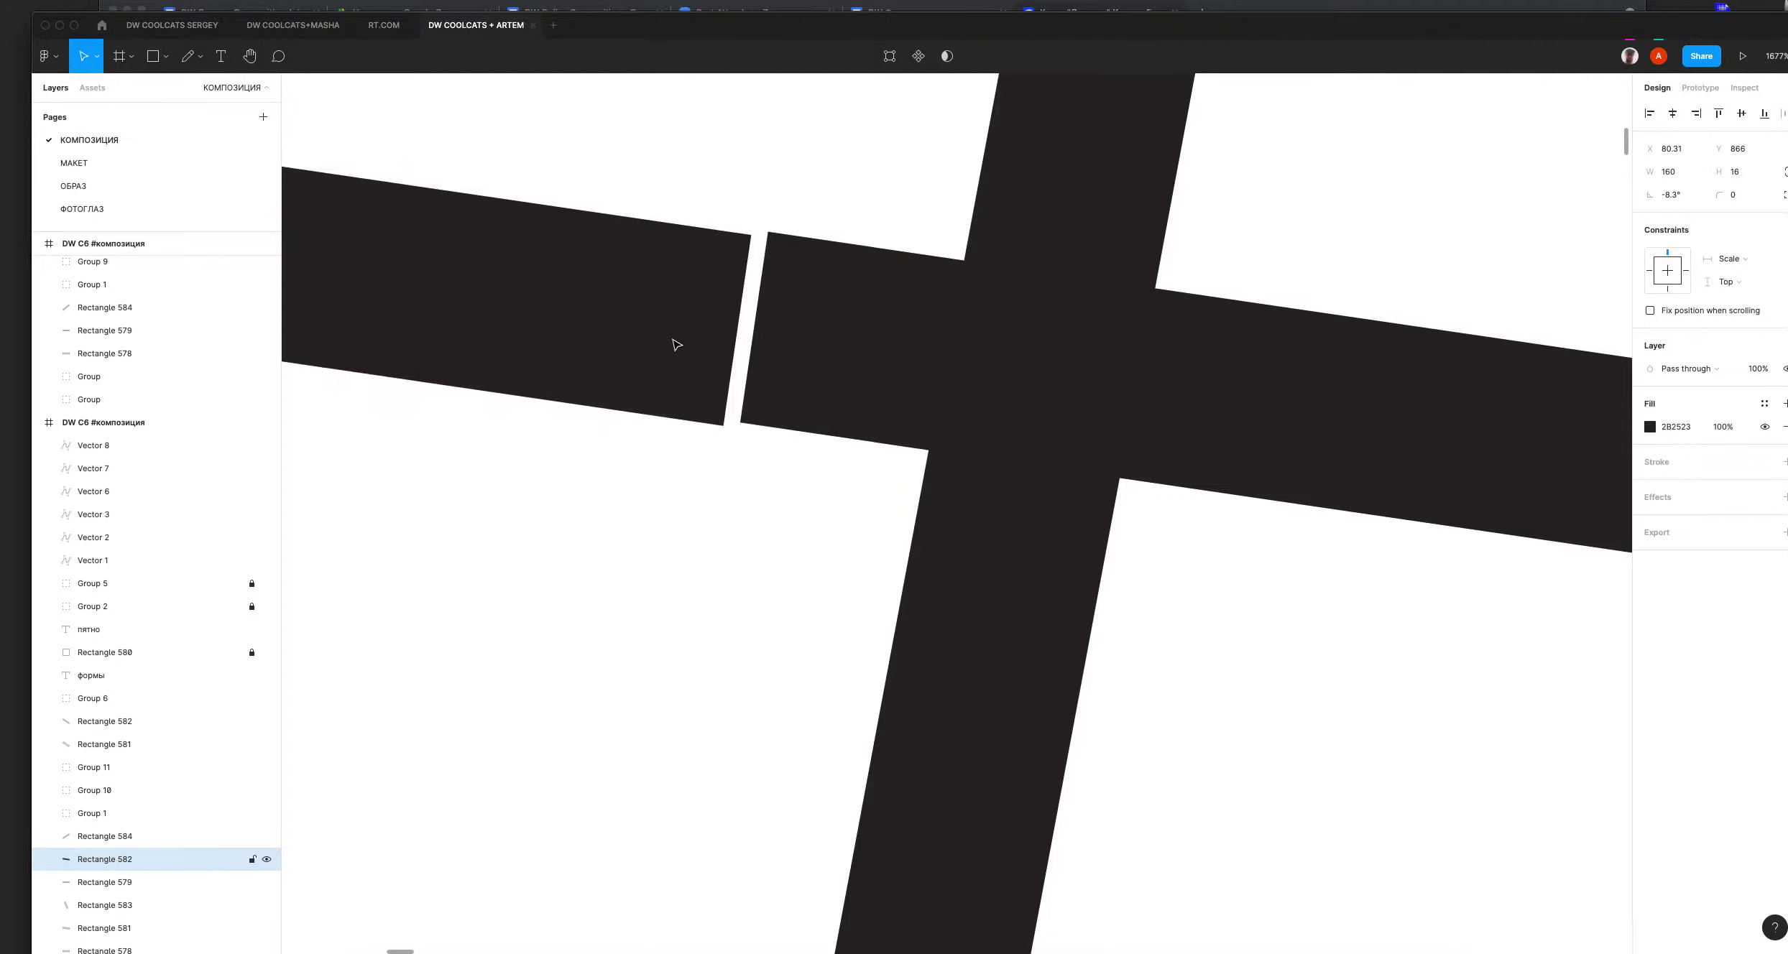
key(shift+0)
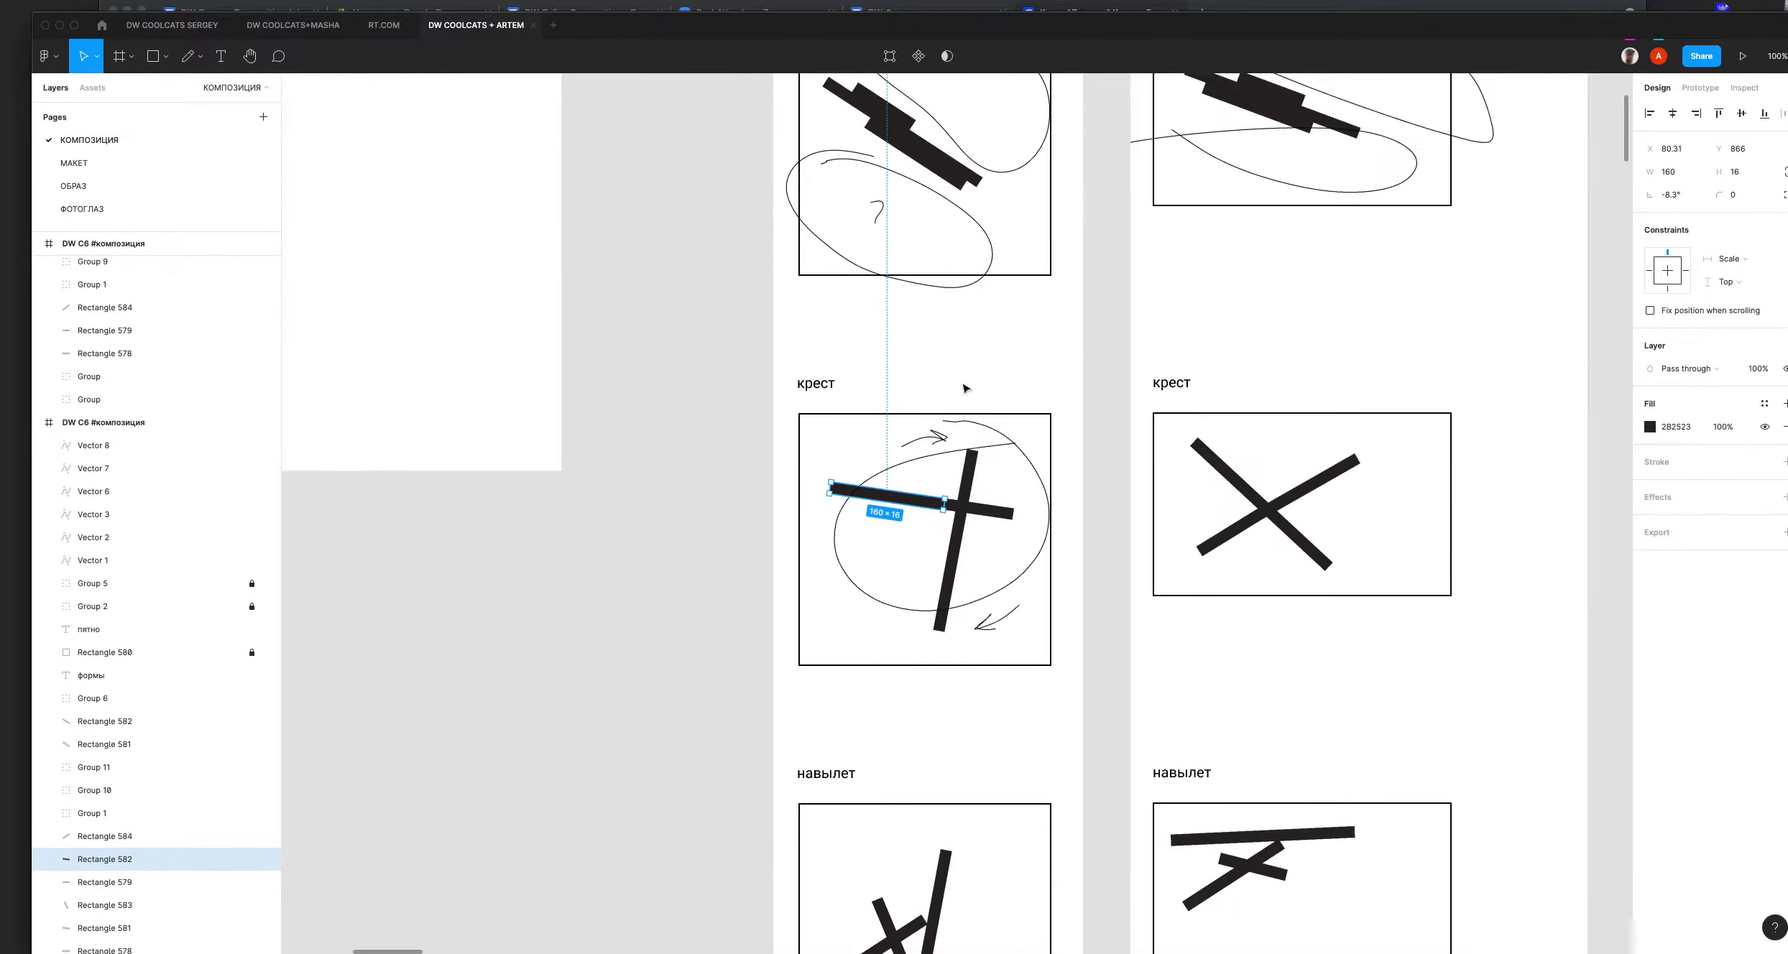
Step: Offset the crossbars of the first крест figure so the short bar crosses the long bar just above the left bar's end
drag(725, 301, 1224, 751)
drag(958, 480, 978, 480)
mouse_move(869, 461)
mouse_down()
mouse_move(879, 506)
mouse_move(863, 451)
mouse_move(889, 414)
mouse_move(876, 437)
mouse_up()
drag(986, 490, 971, 485)
drag(848, 435, 923, 525)
click(971, 542)
drag(859, 457, 976, 542)
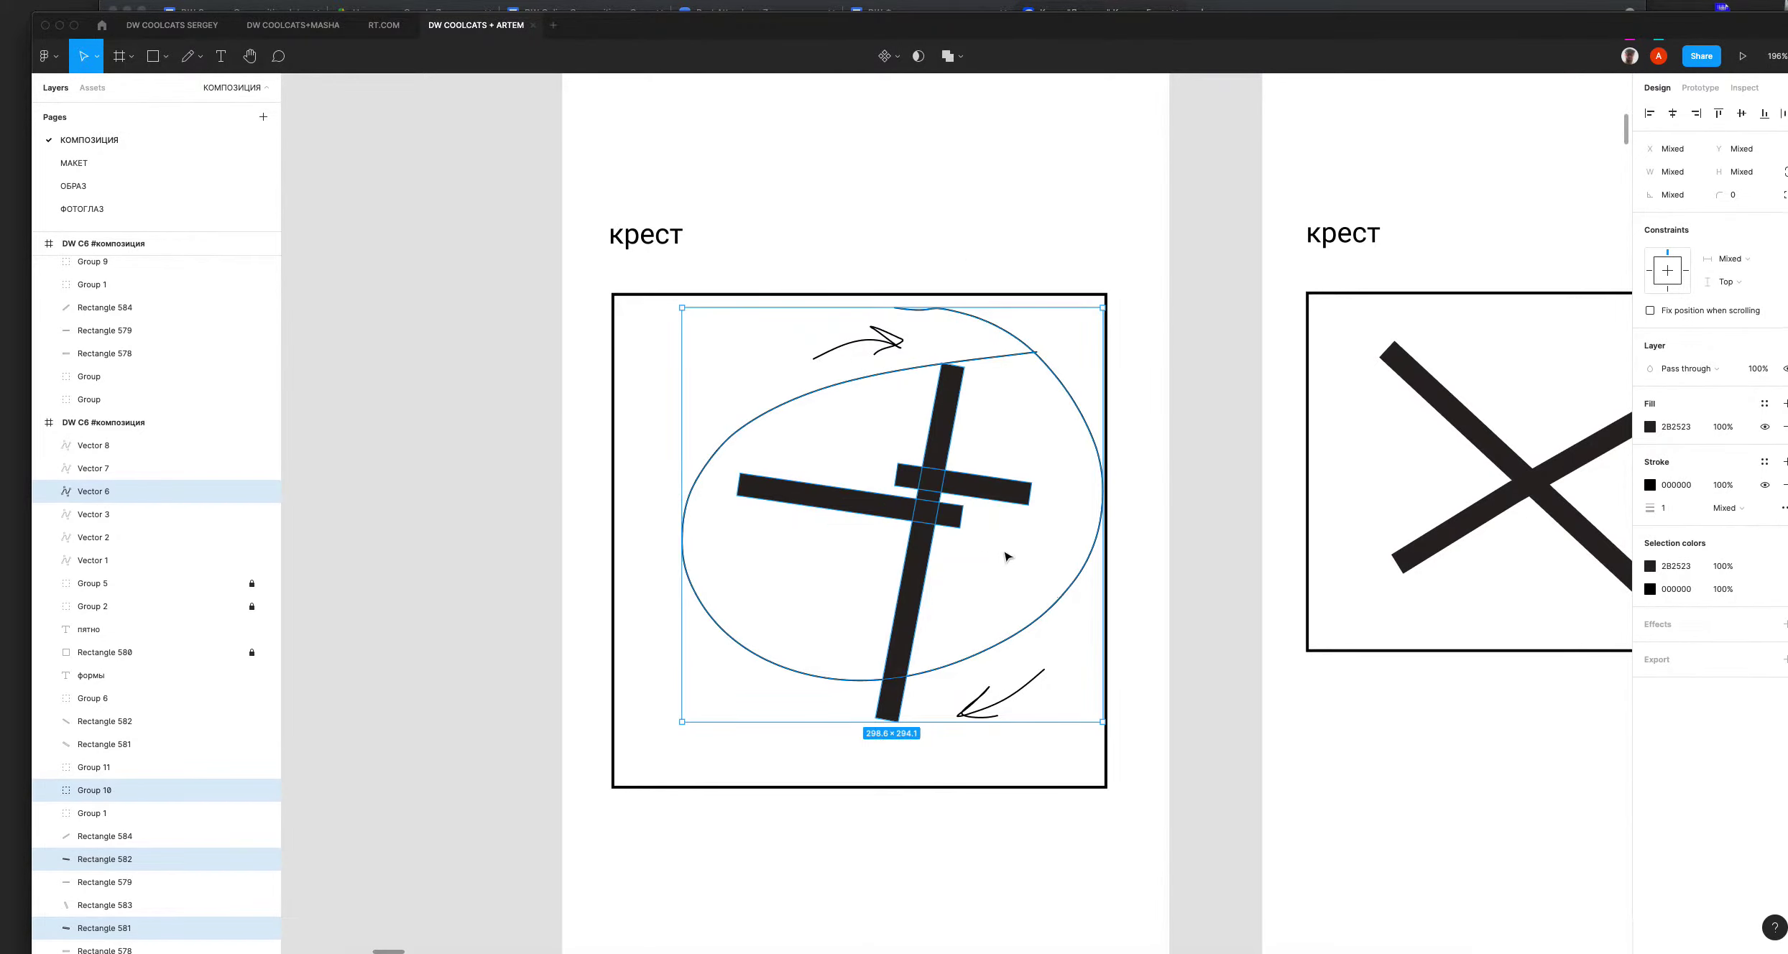
click(996, 345)
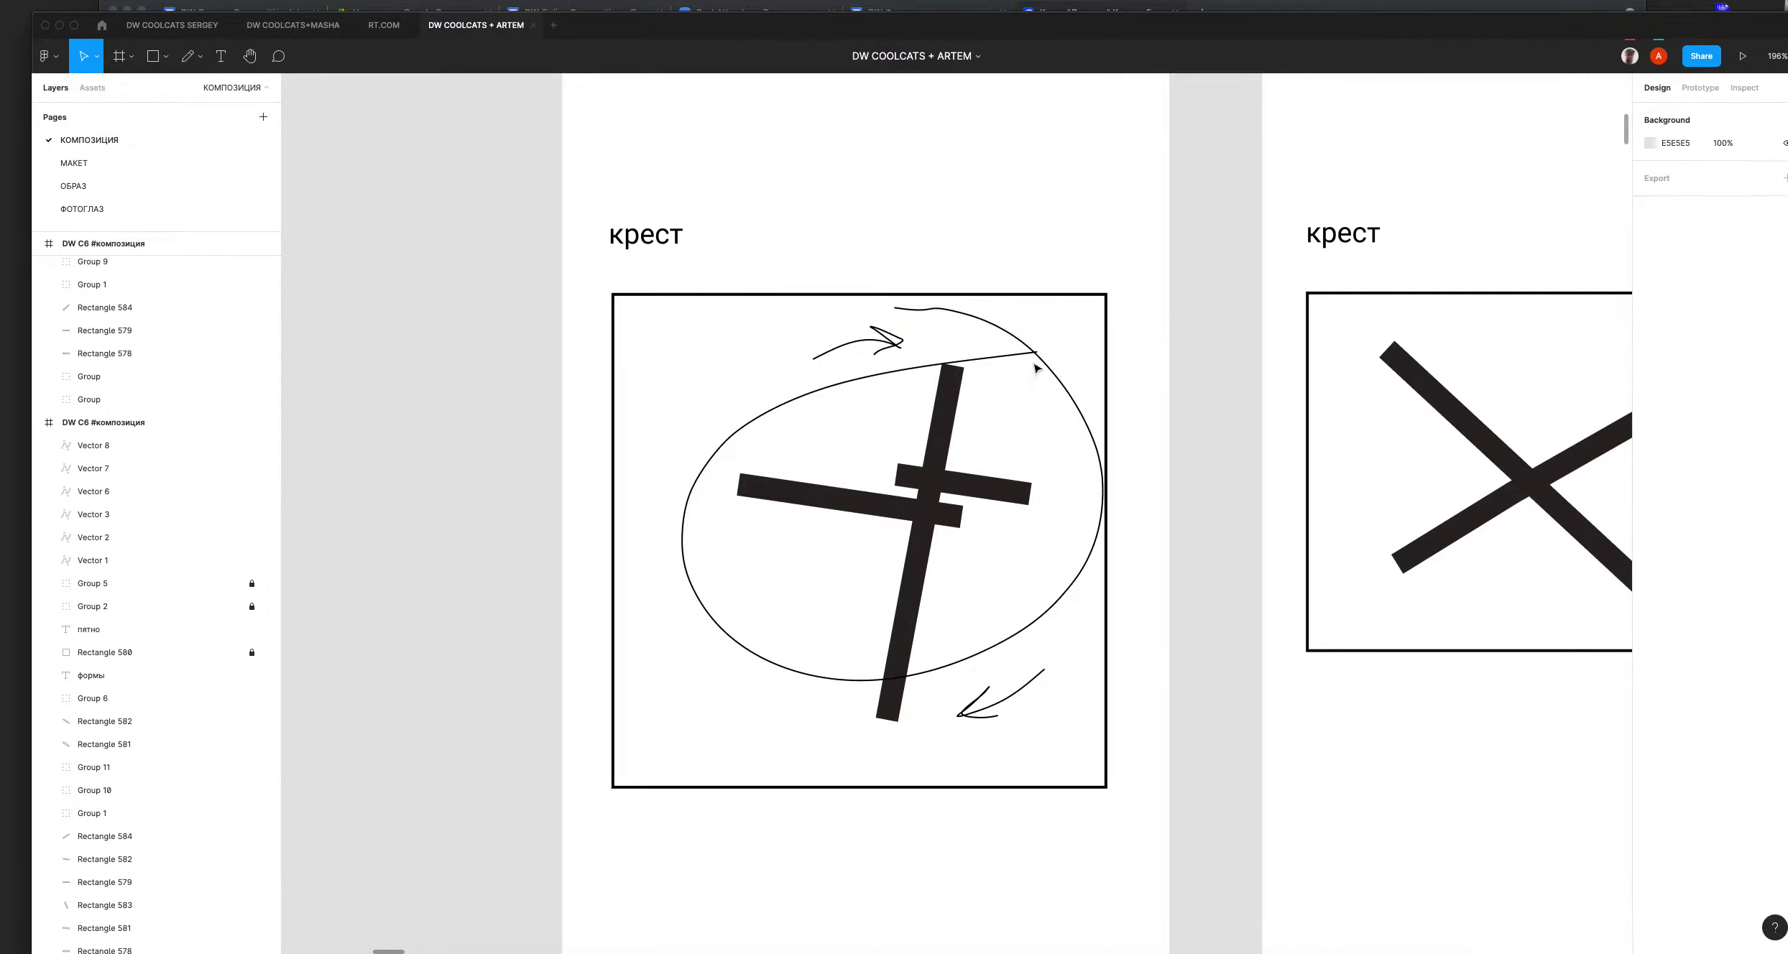
Step: Delete the hand-drawn loop and both arrows around the first крест figure
drag(1071, 340, 1046, 366)
key(Delete)
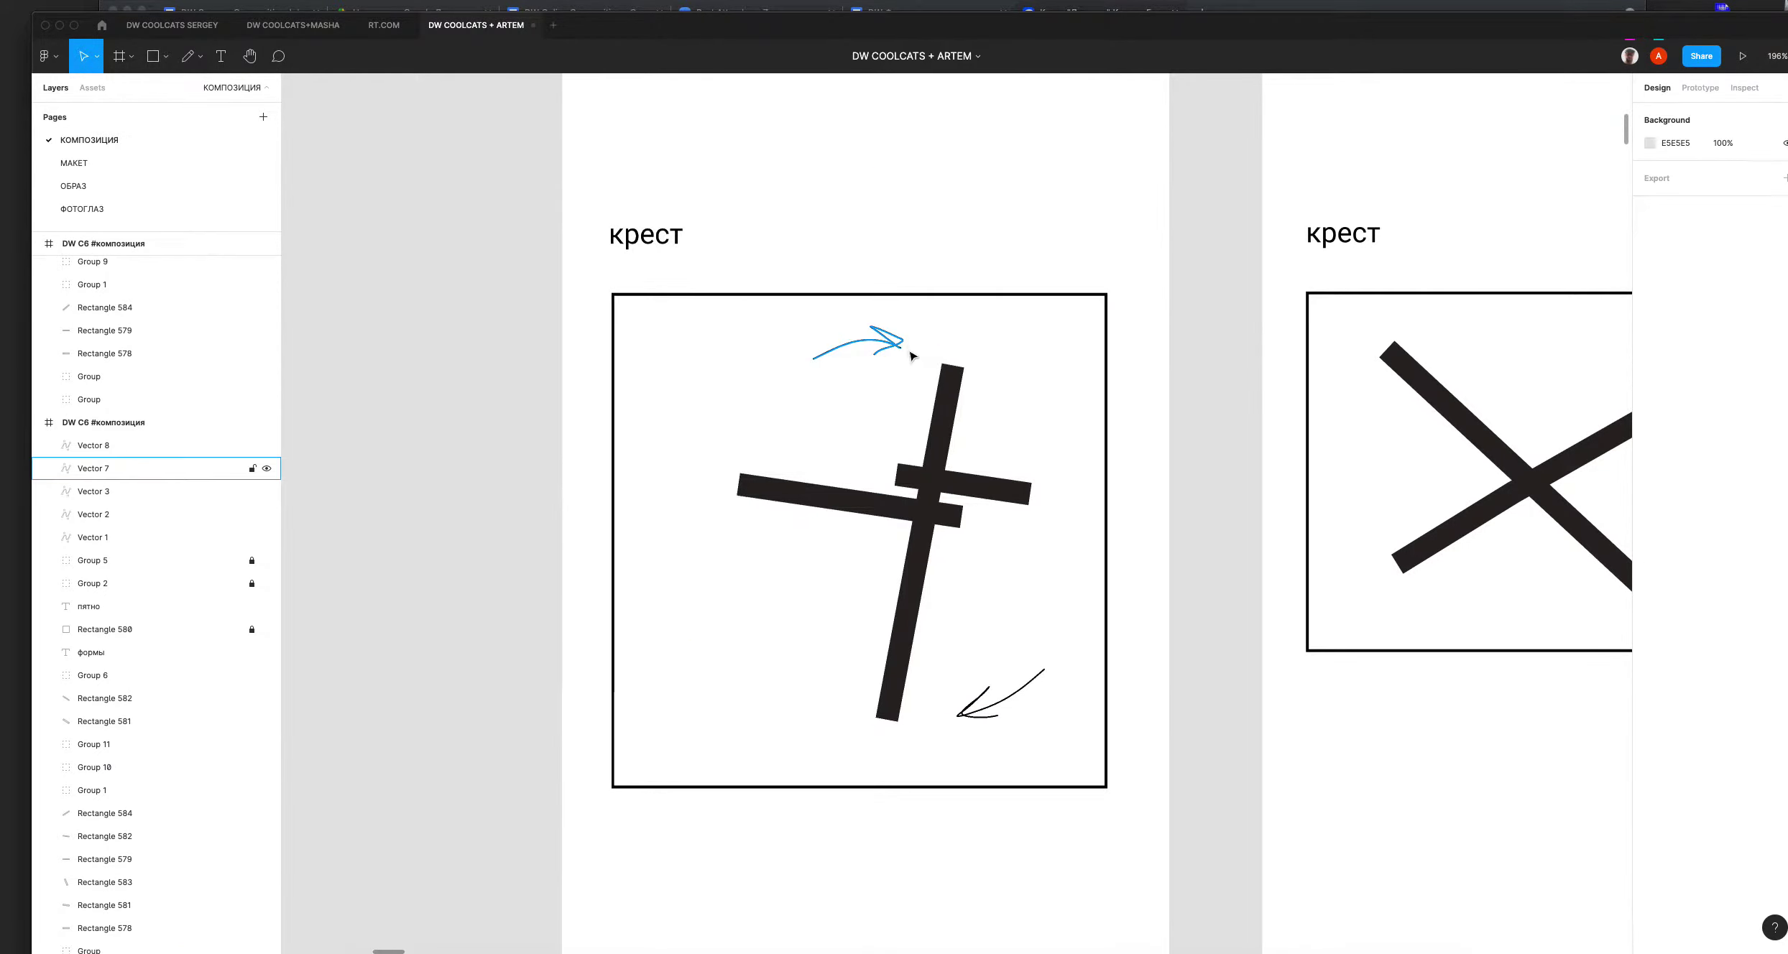
click(897, 344)
key(Delete)
click(1044, 672)
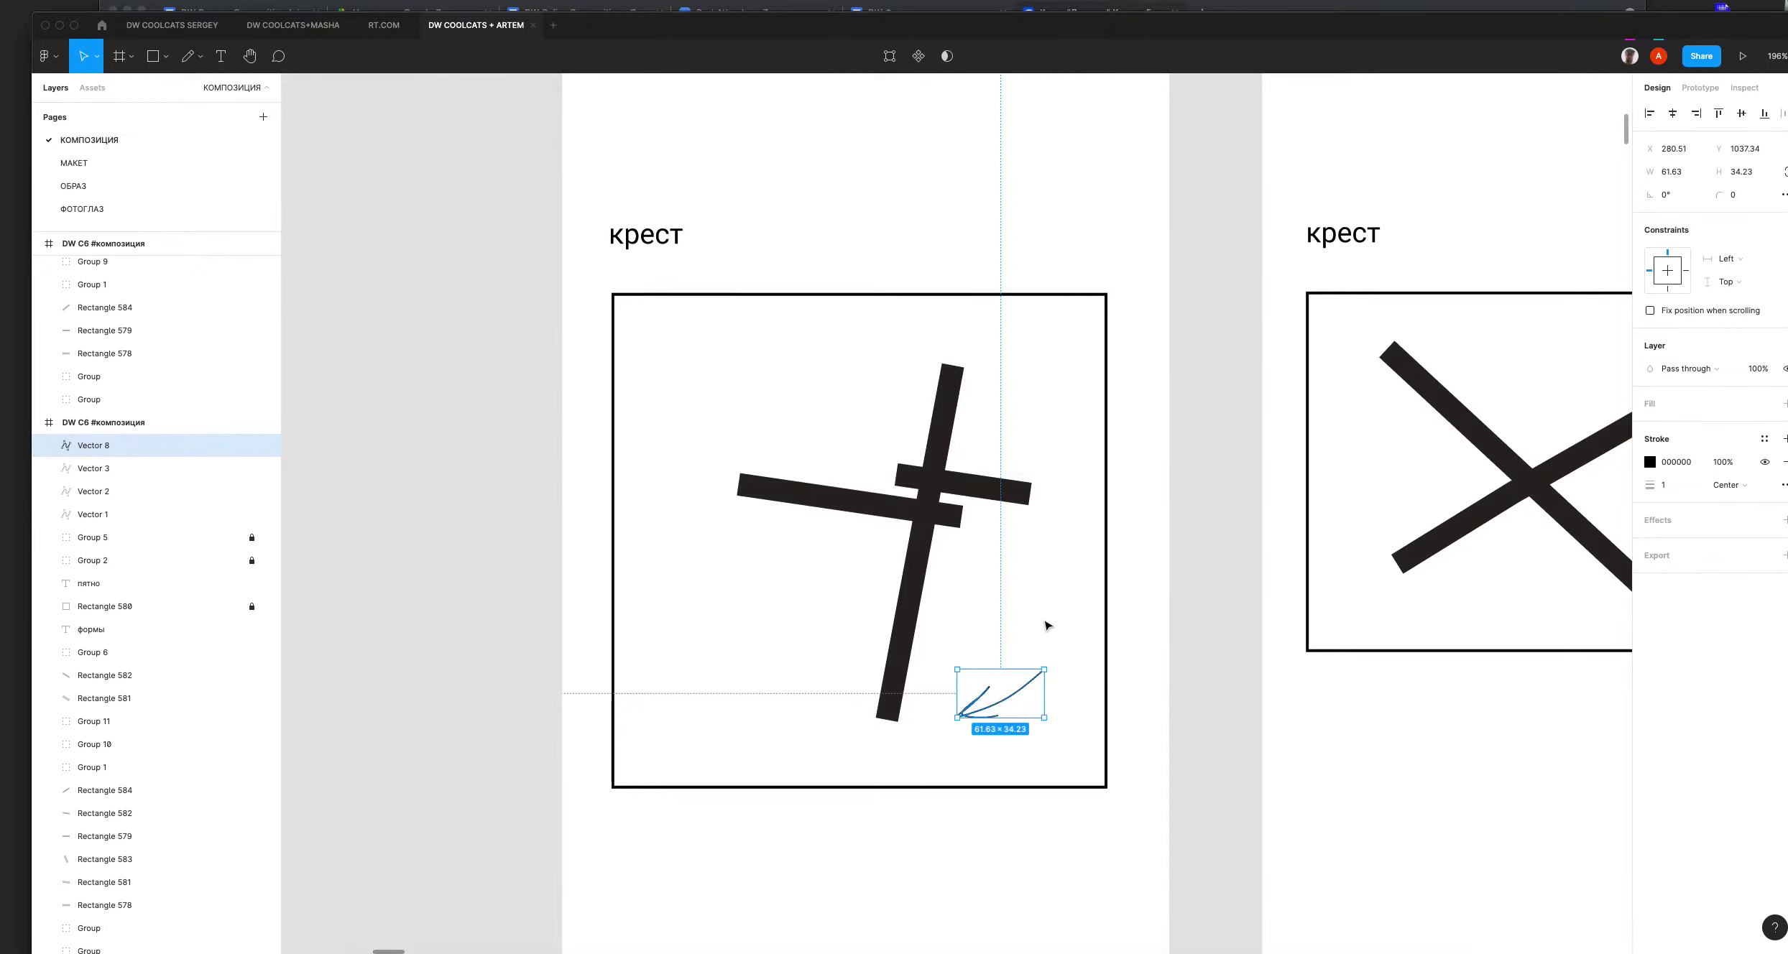
key(Delete)
Step: Group the three bars of the first крест figure and rotate the group to -7°
drag(830, 615, 952, 491)
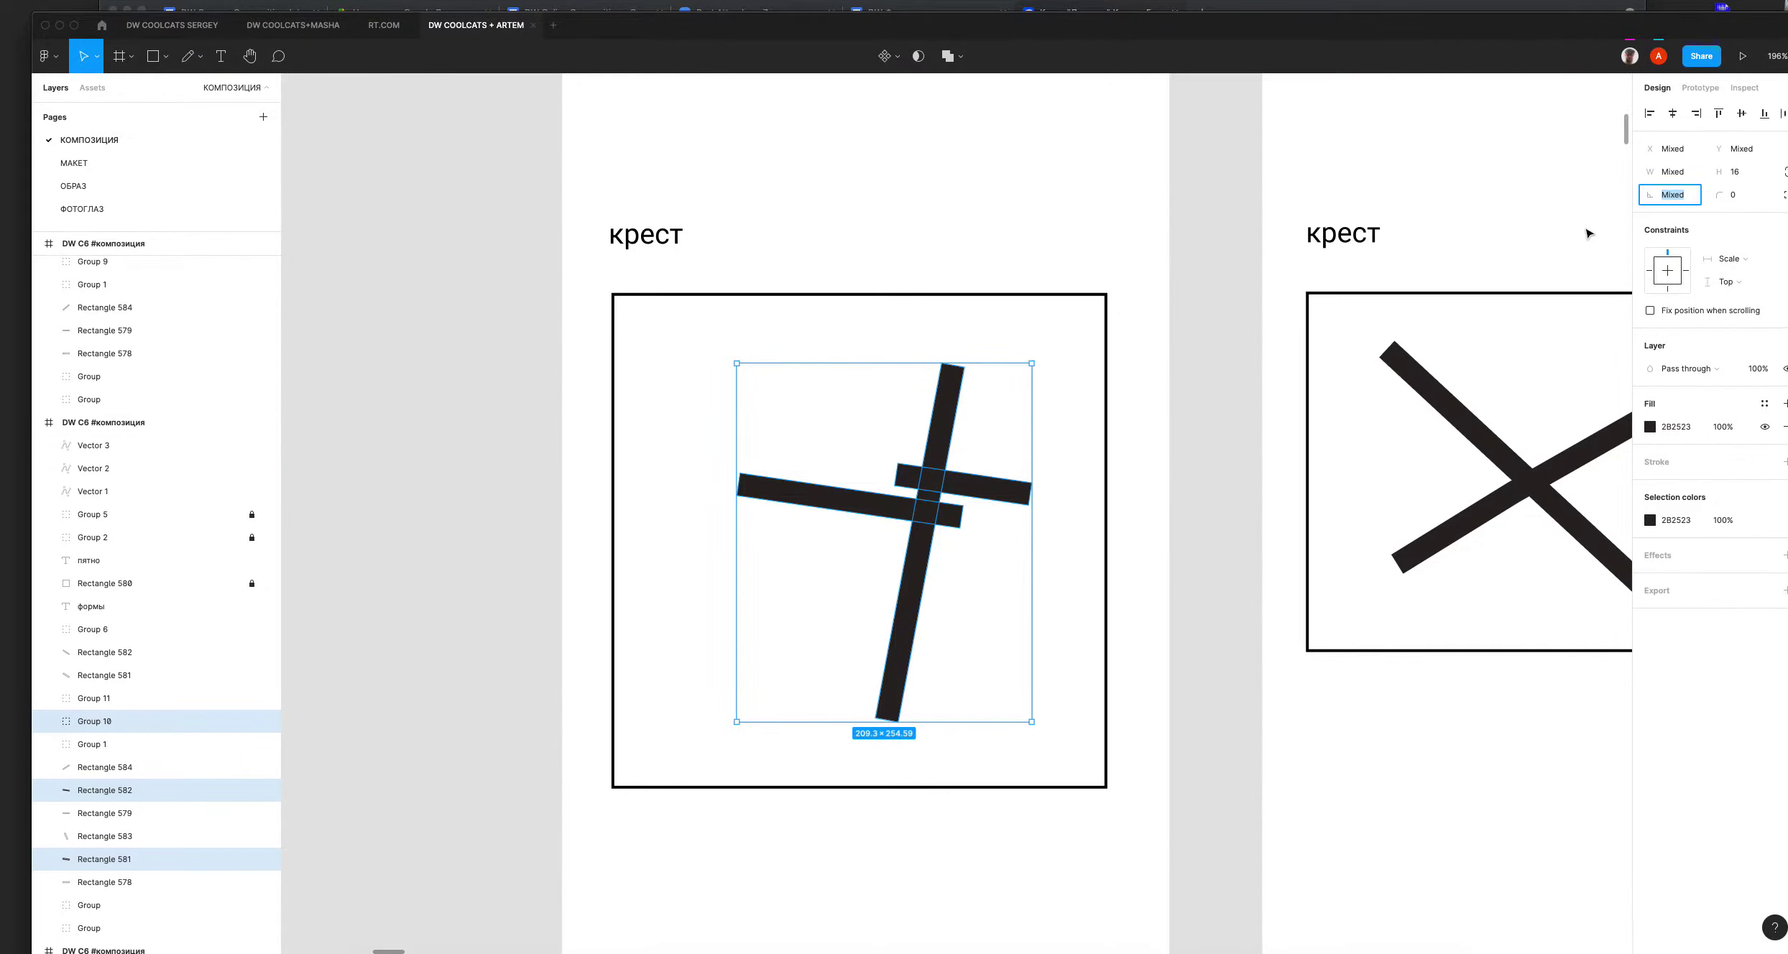
key(super+g)
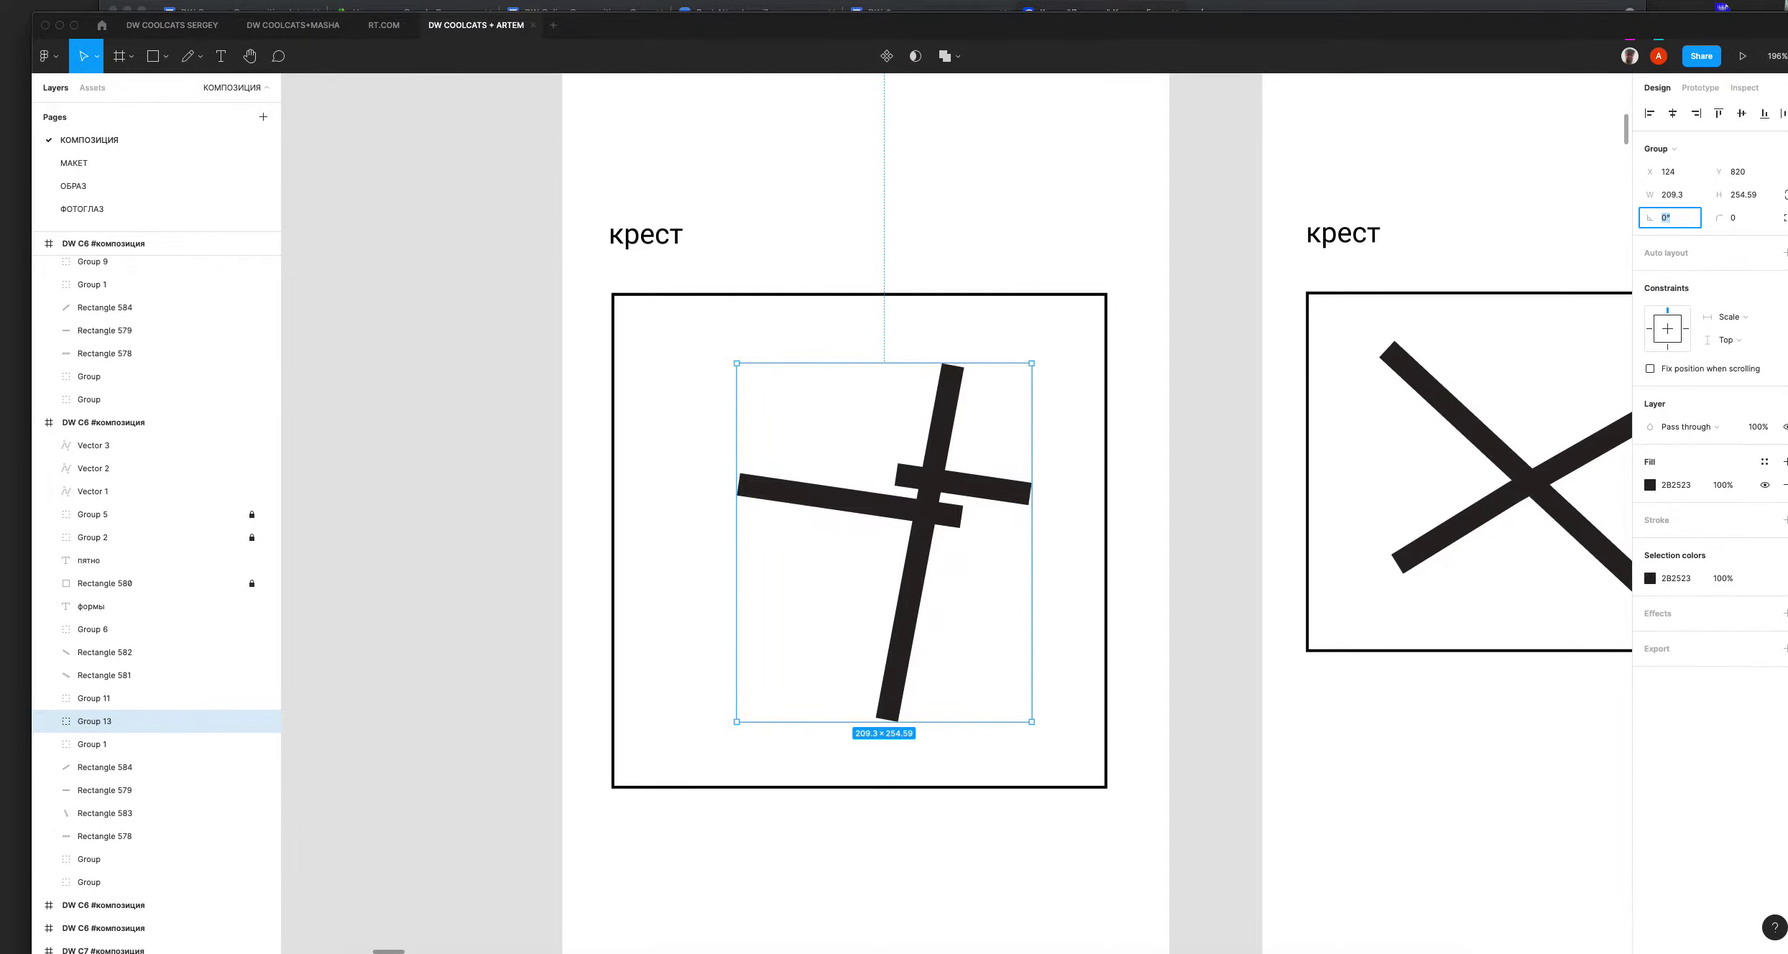
text(-10)
key(Return)
key(Up)
key(Up)
key(Up)
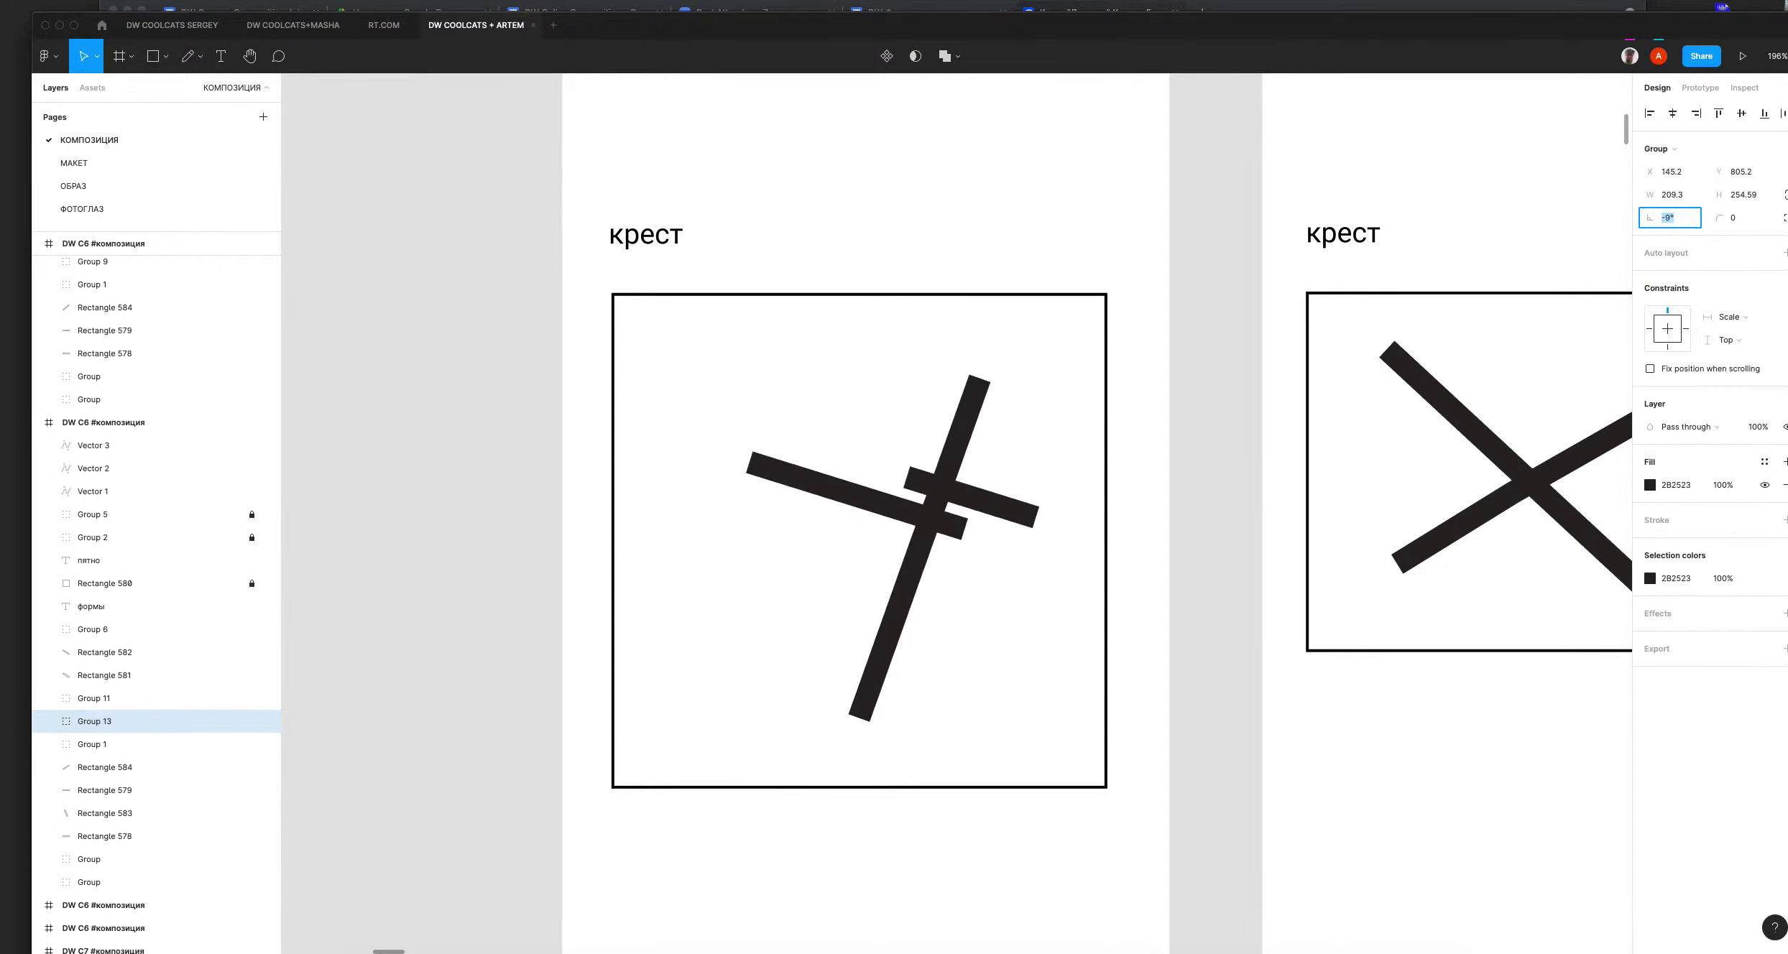
Step: Ungroup the rotated bars of the first крест figure
key(Escape)
key(super+shift+g)
click(1064, 335)
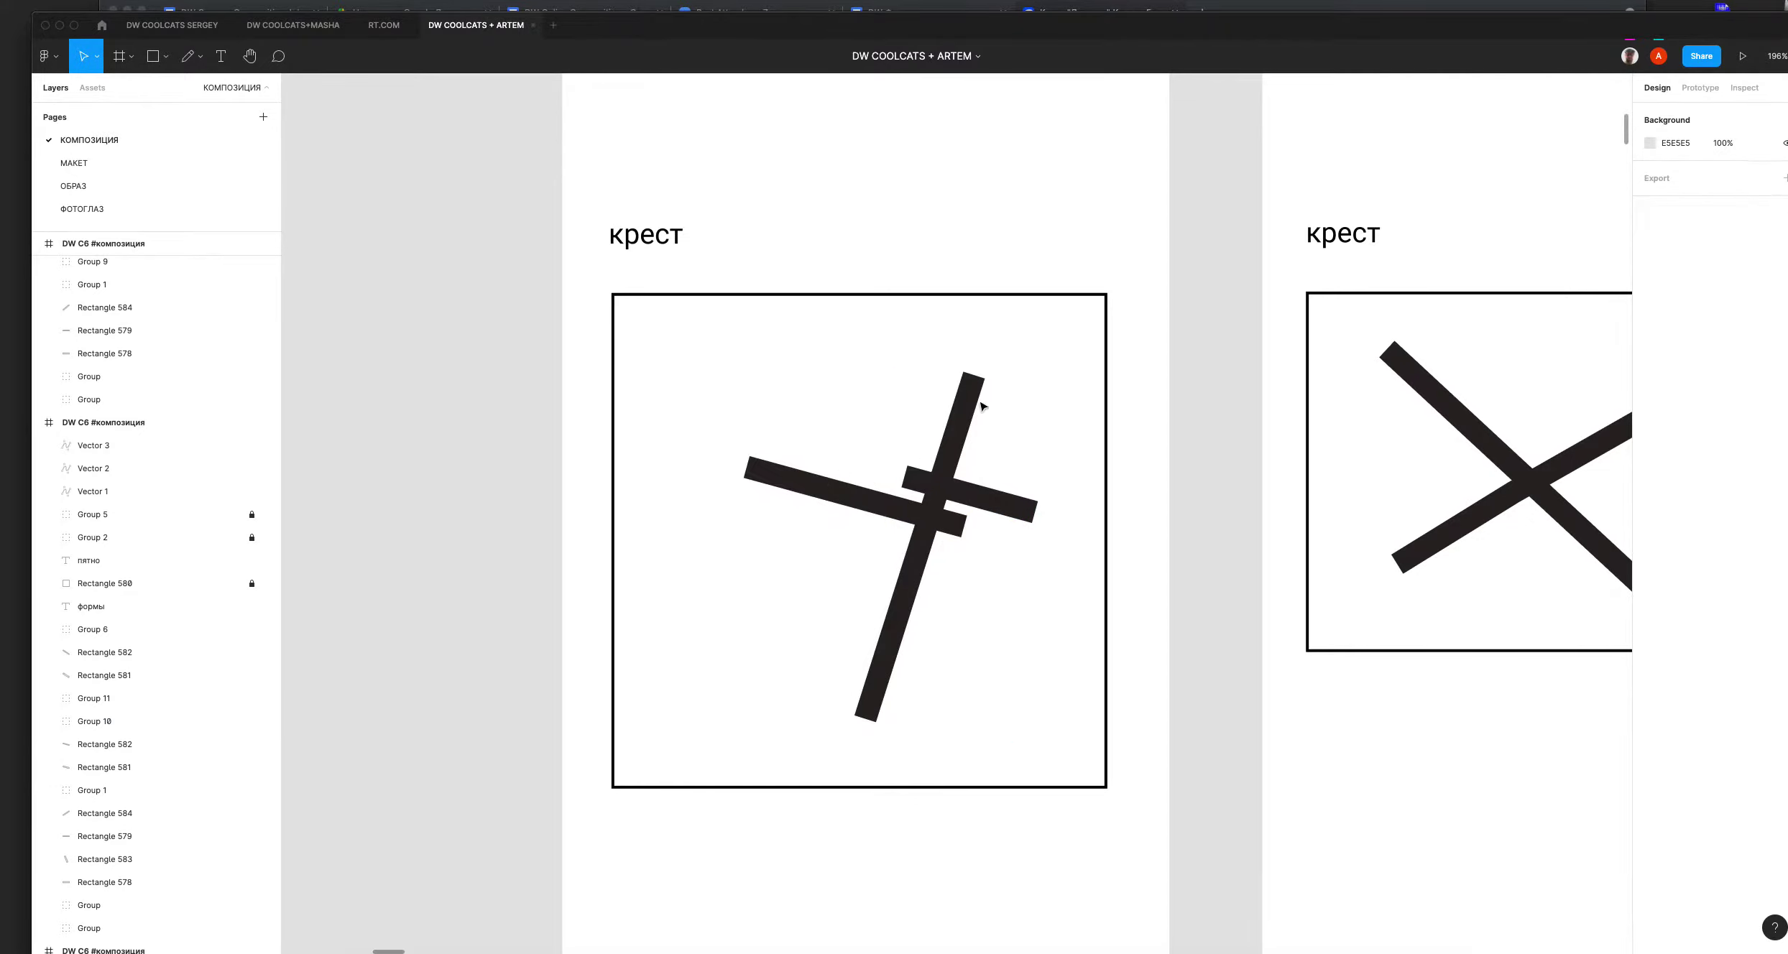
Step: Spread the first крест figure by moving the long and short bars up and right, and the left bar down
drag(866, 534, 1031, 411)
drag(960, 417, 980, 398)
drag(869, 480, 840, 543)
click(869, 483)
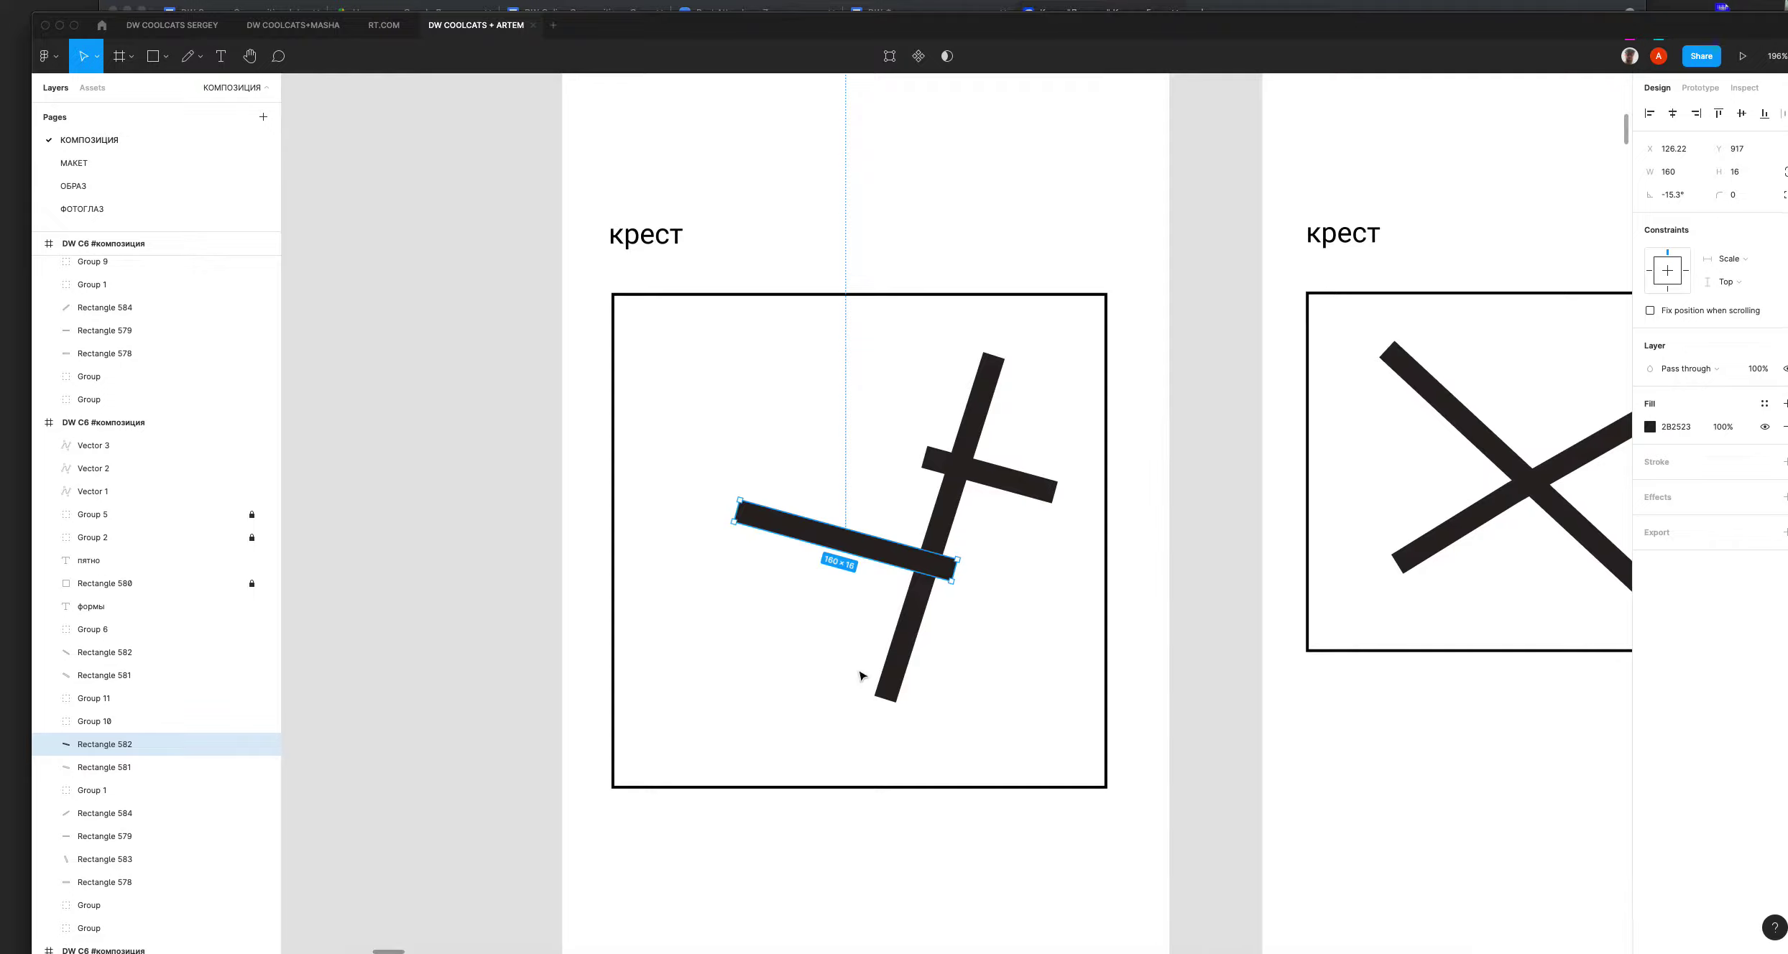
click(729, 685)
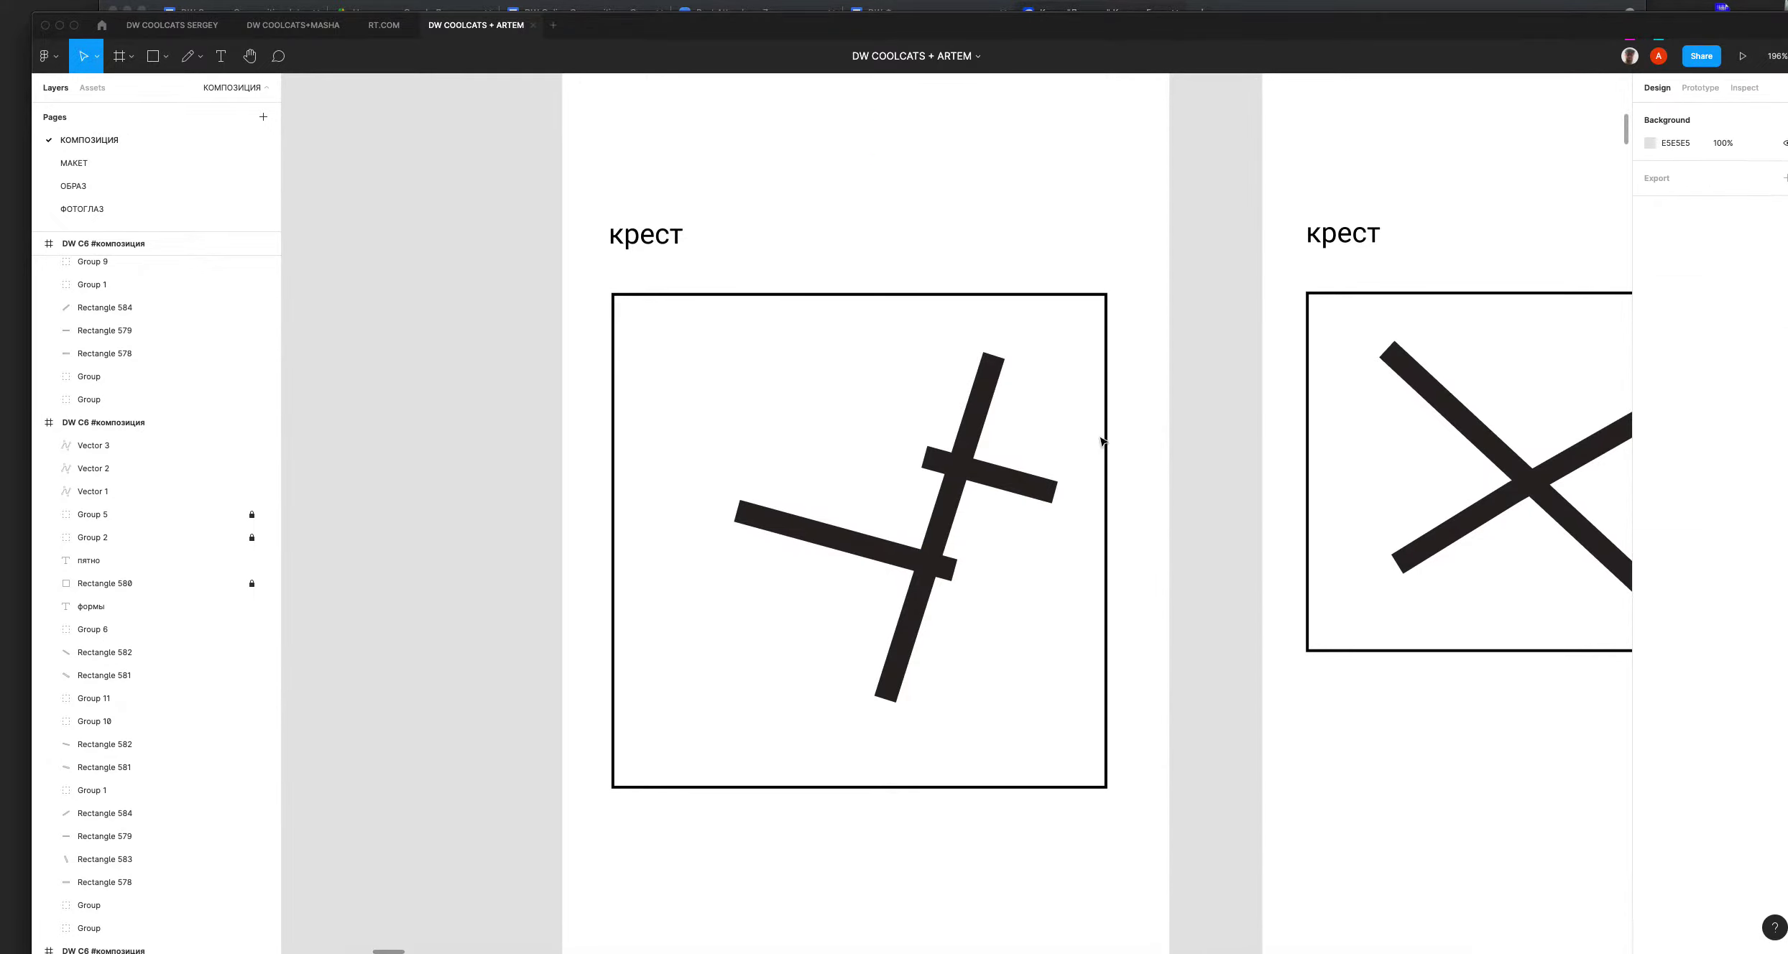
Step: Try shifting the left bar of the first крест figure further right across the long bar, and undo the change
click(825, 535)
drag(827, 539, 875, 550)
key(super+z)
key(super+z)
Step: Group the spread bars of the first крест figure and try adjusting their horizontal spacing
drag(823, 624, 1056, 353)
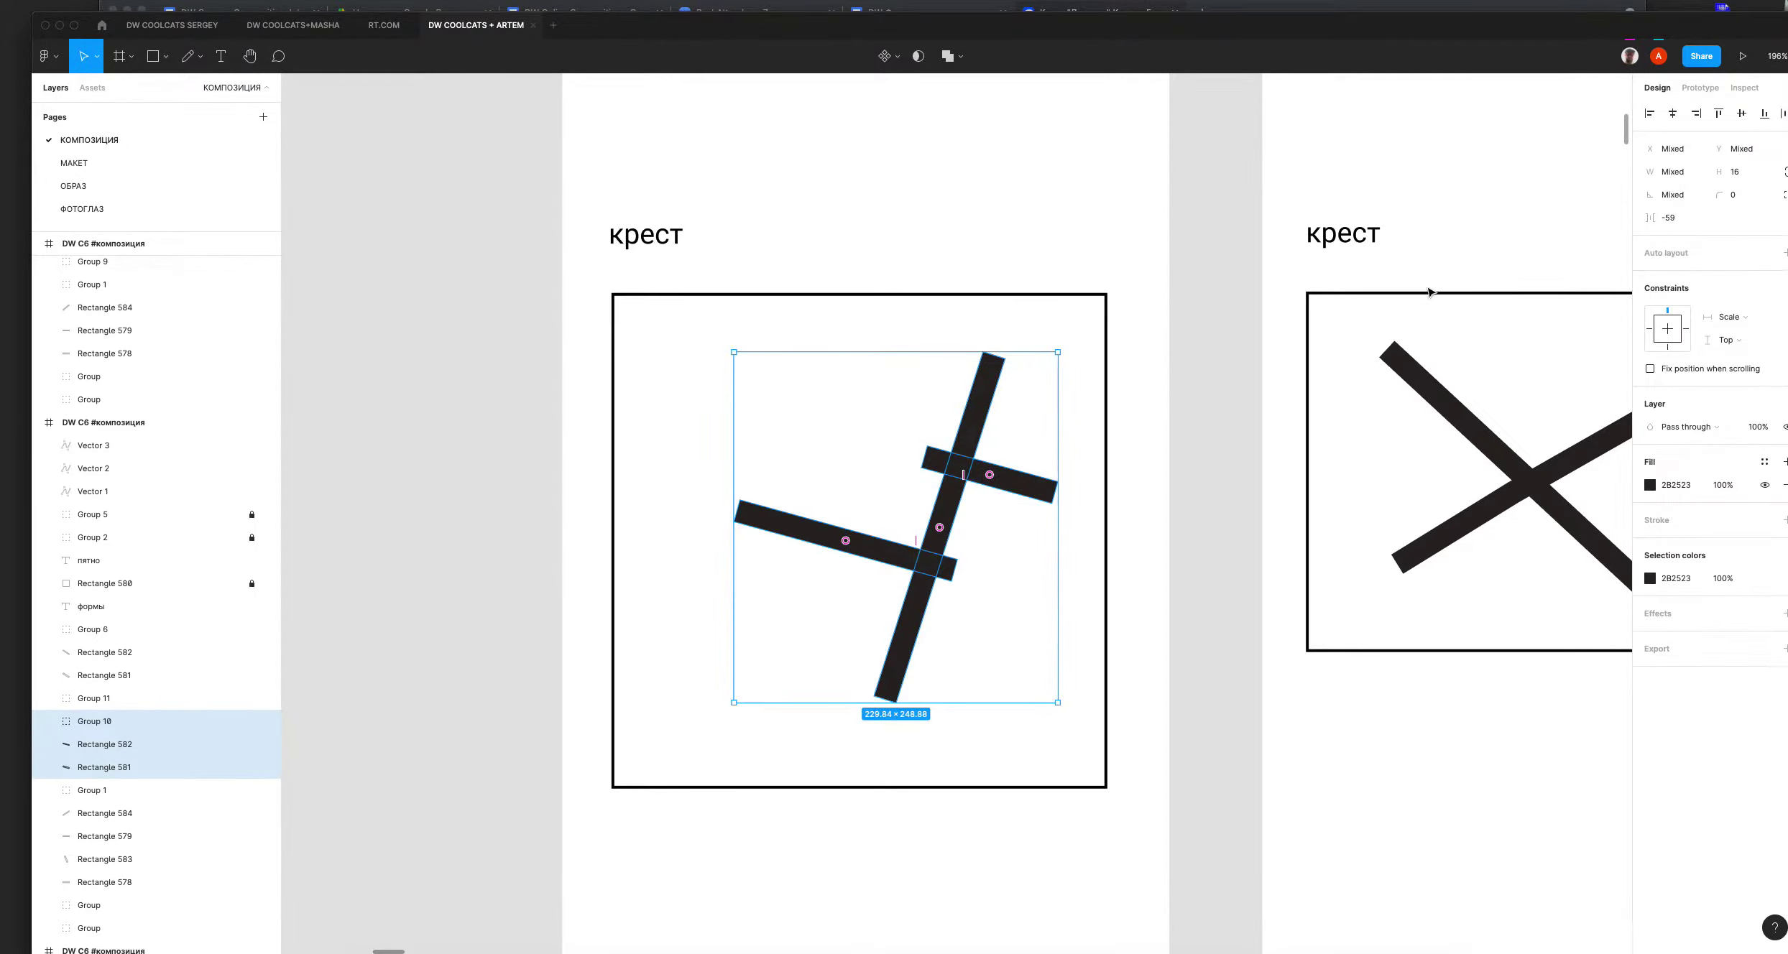
key(super+g)
click(1677, 249)
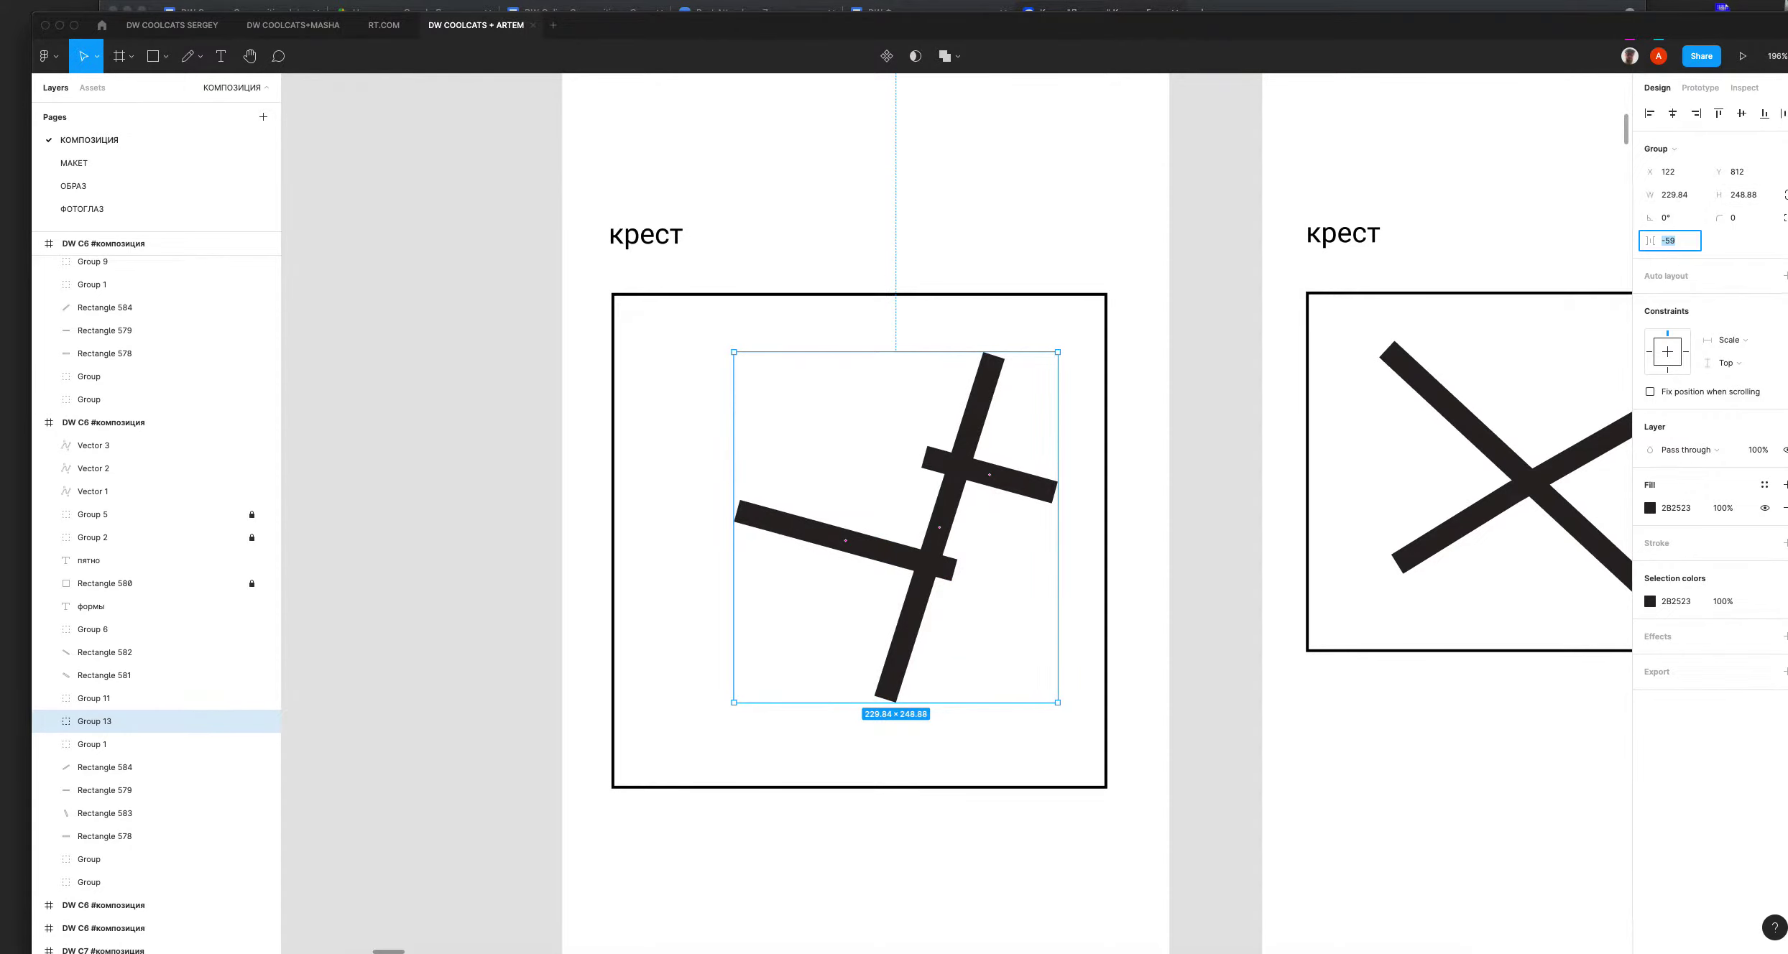
key(Down)
key(Up)
click(1046, 352)
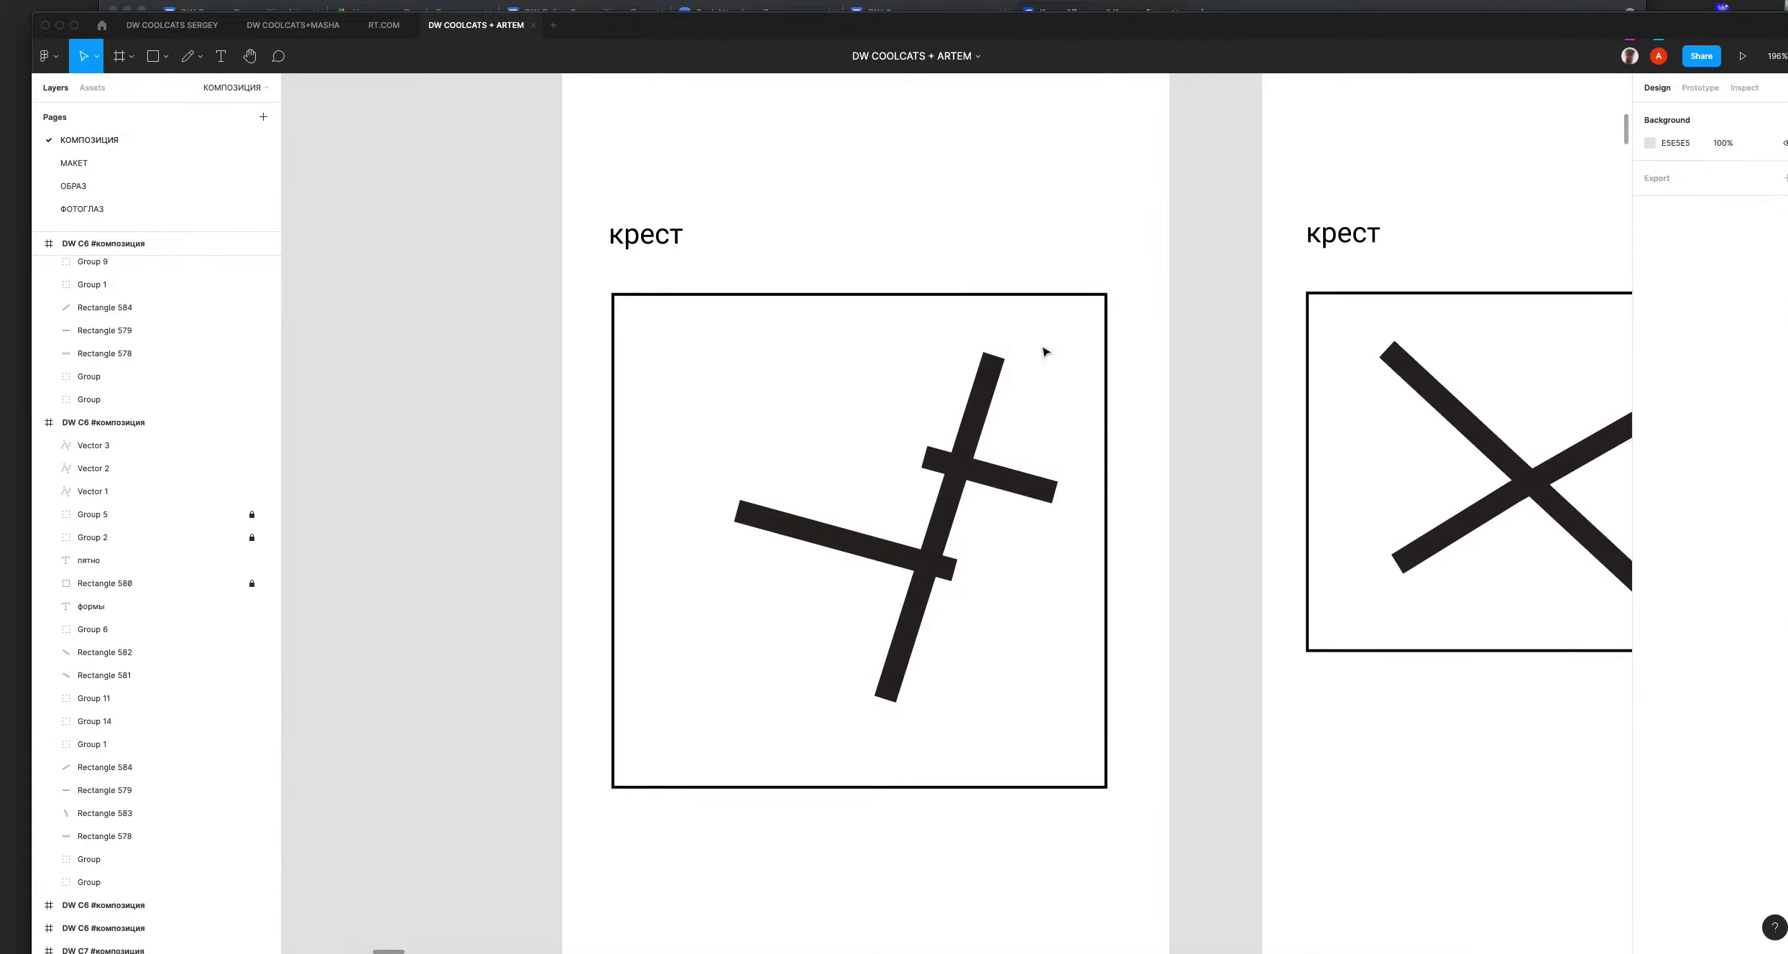
drag(799, 400, 989, 622)
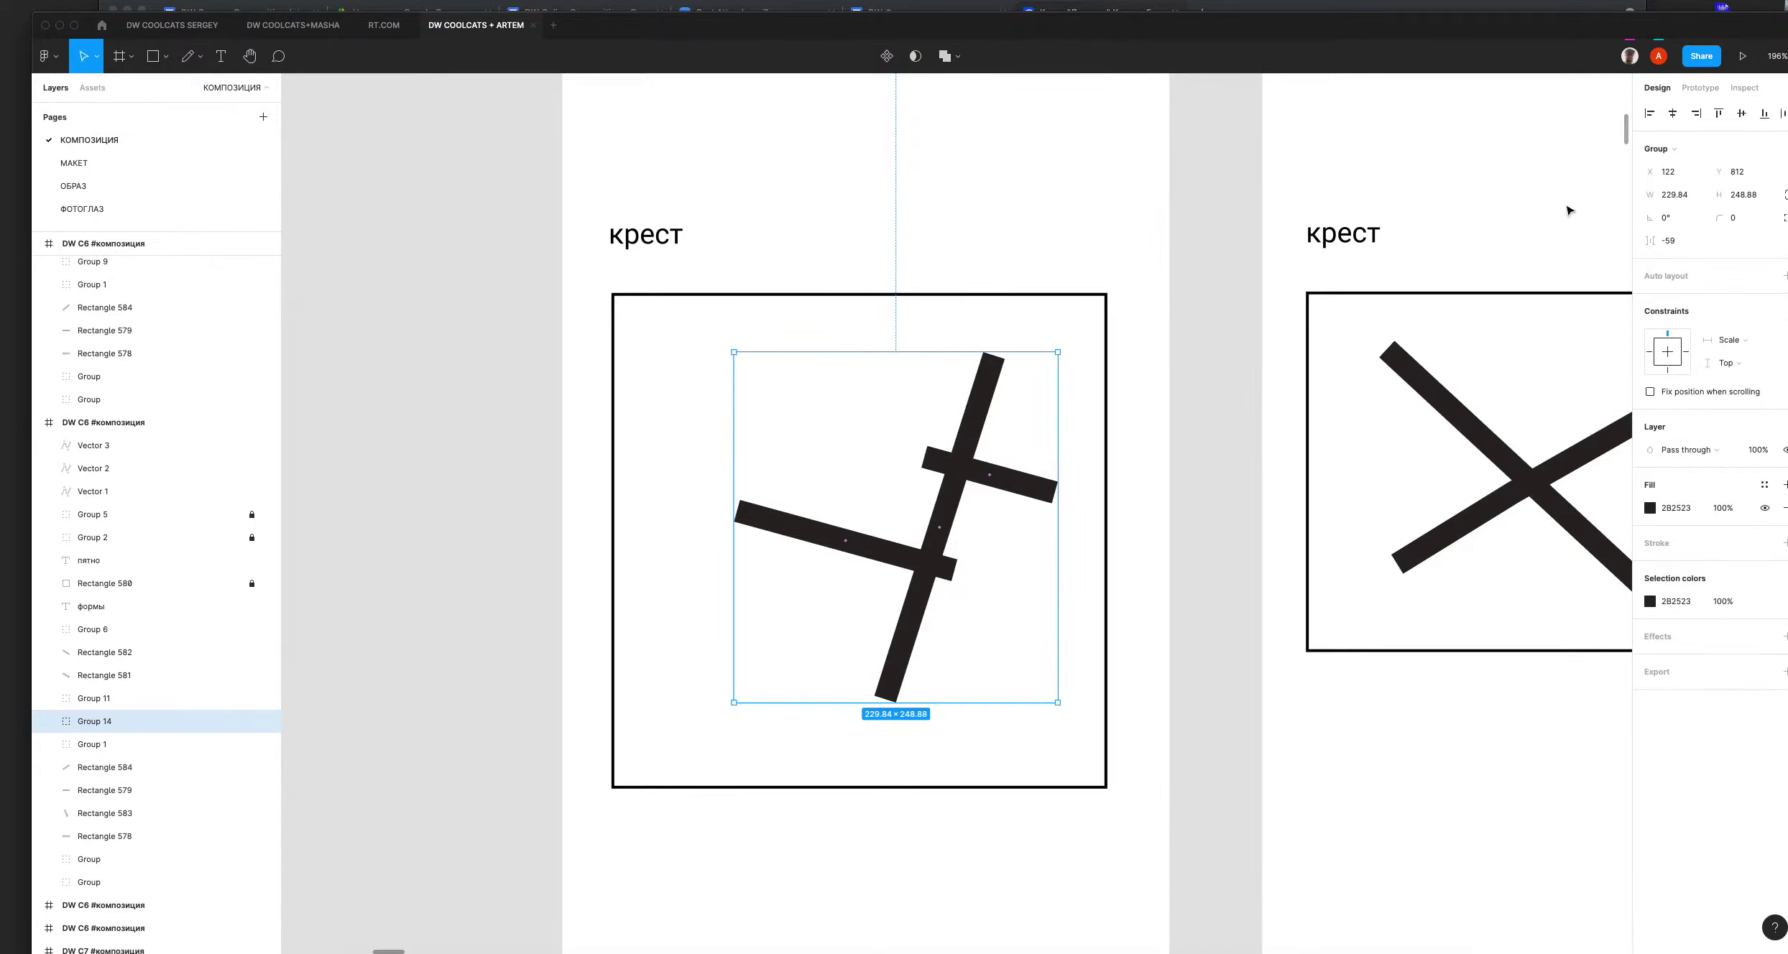
click(1064, 349)
Step: Regroup the spread bars of the first крест figure and rotate the group to -8°
drag(704, 343, 1005, 643)
key(super+g)
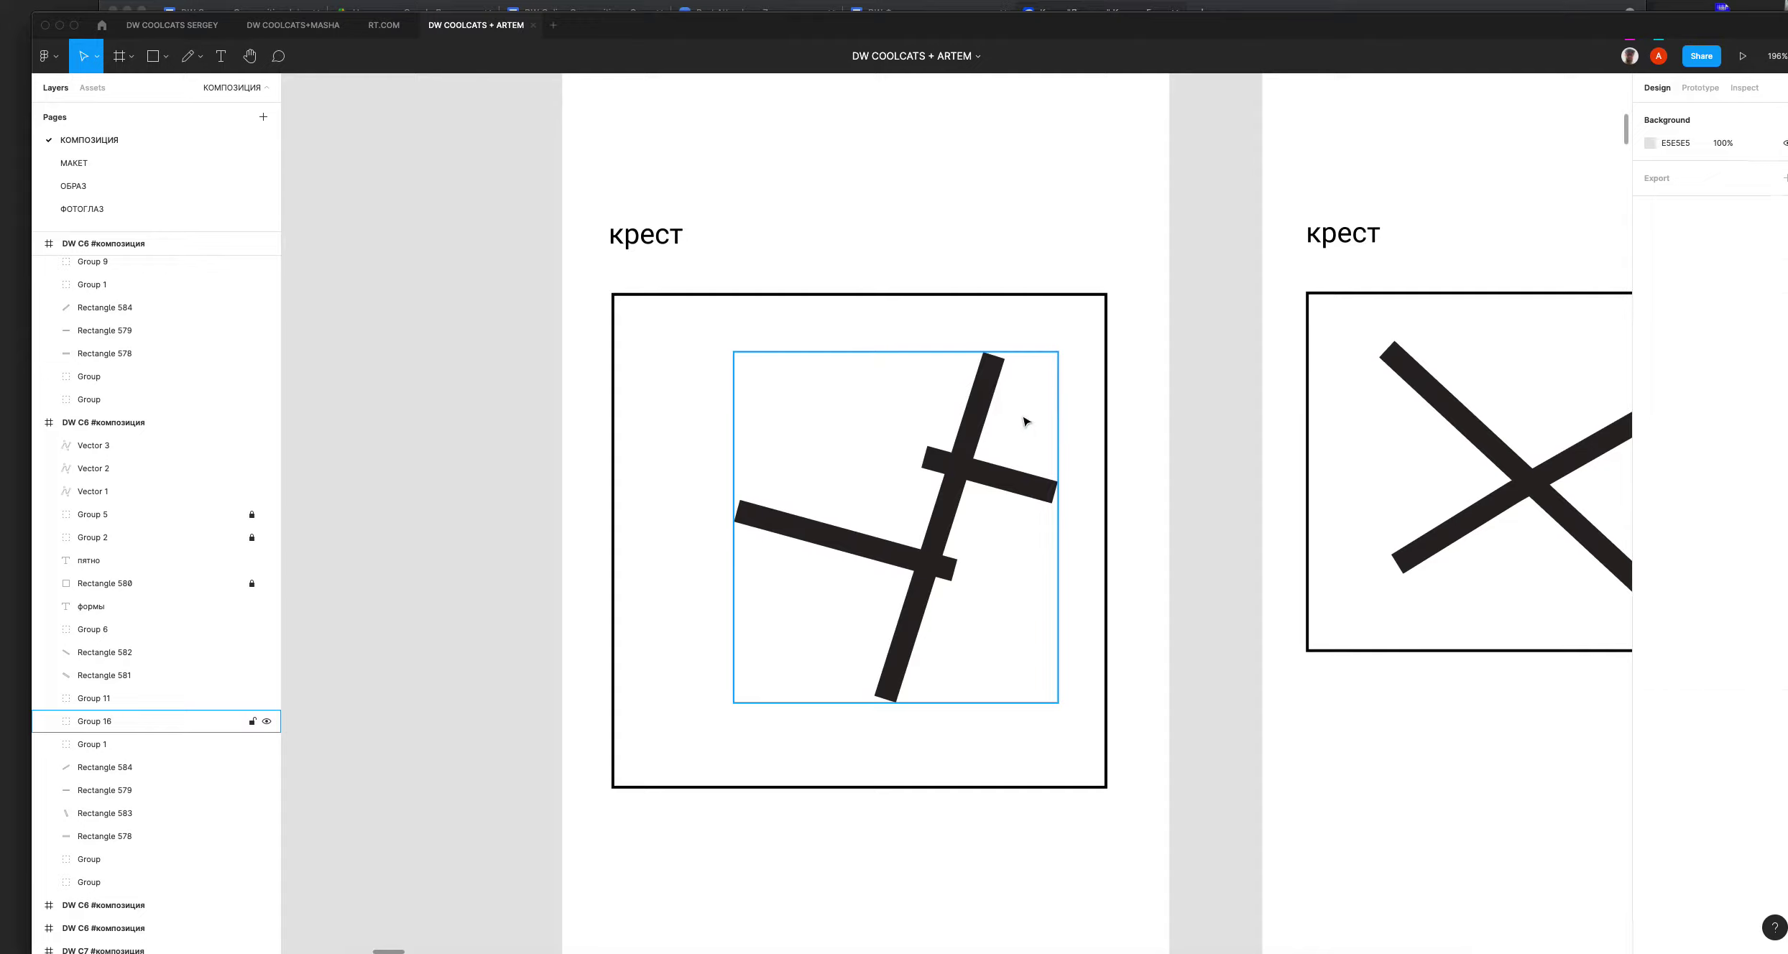
key(Down)
key(Down)
key(Down)
key(Down)
key(Down)
key(Down)
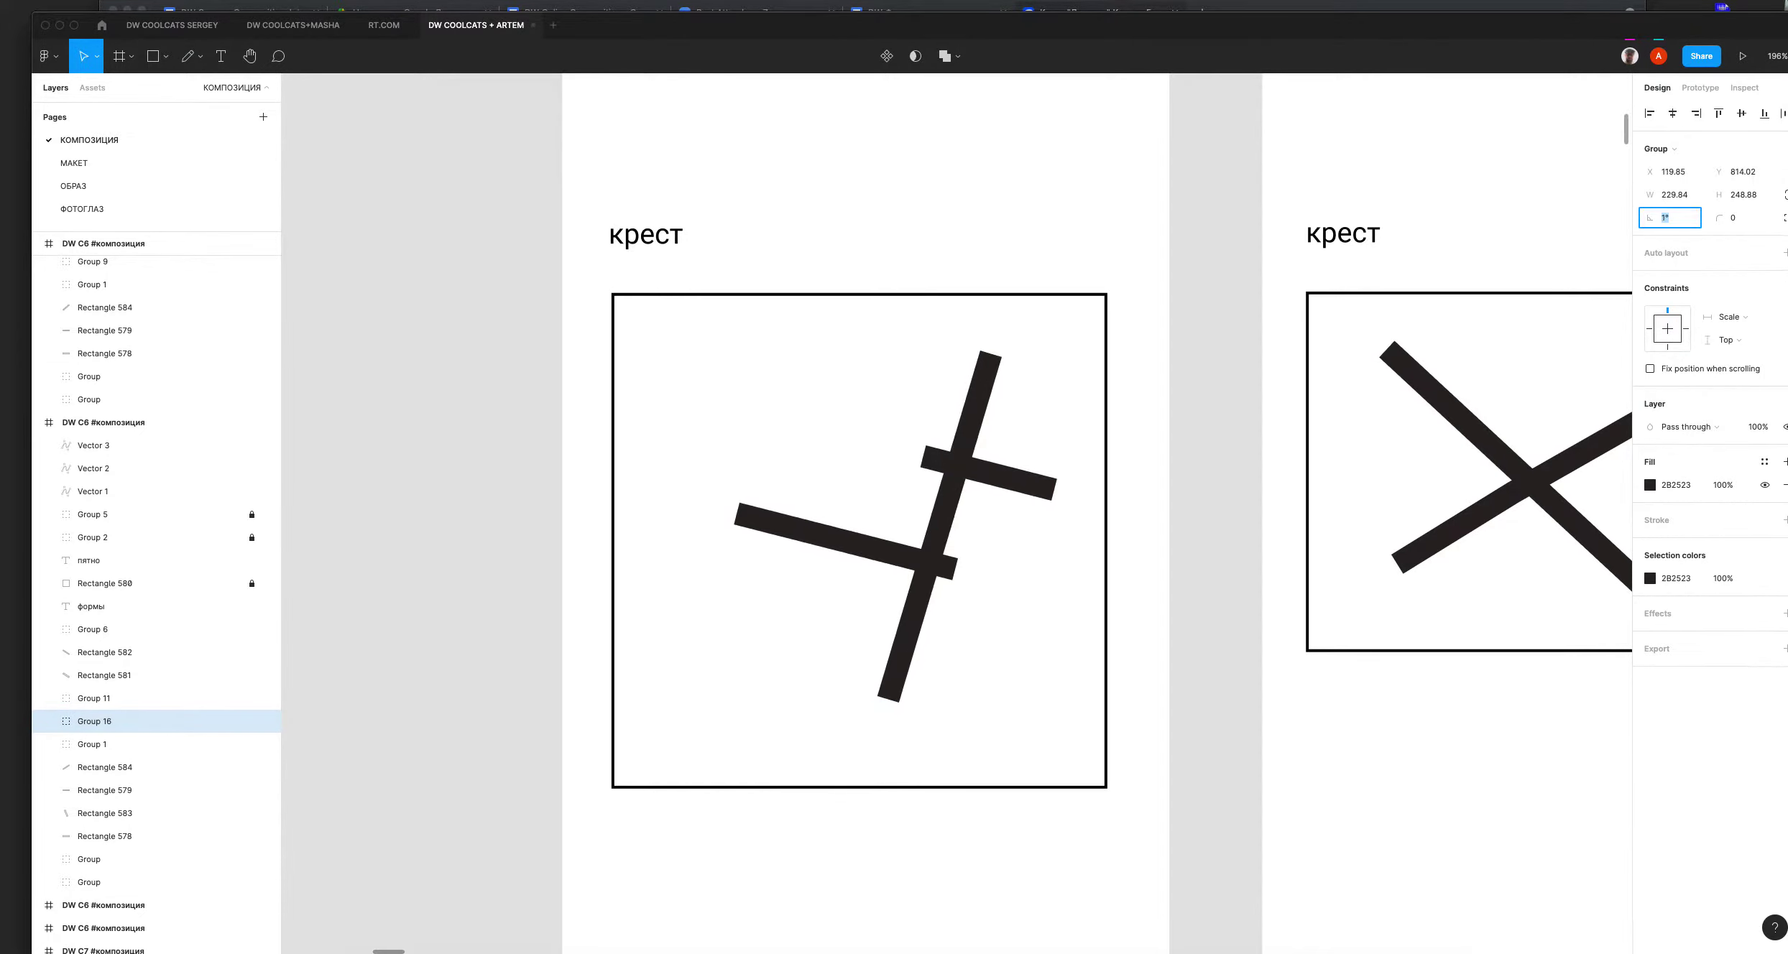
key(Down)
key(Down)
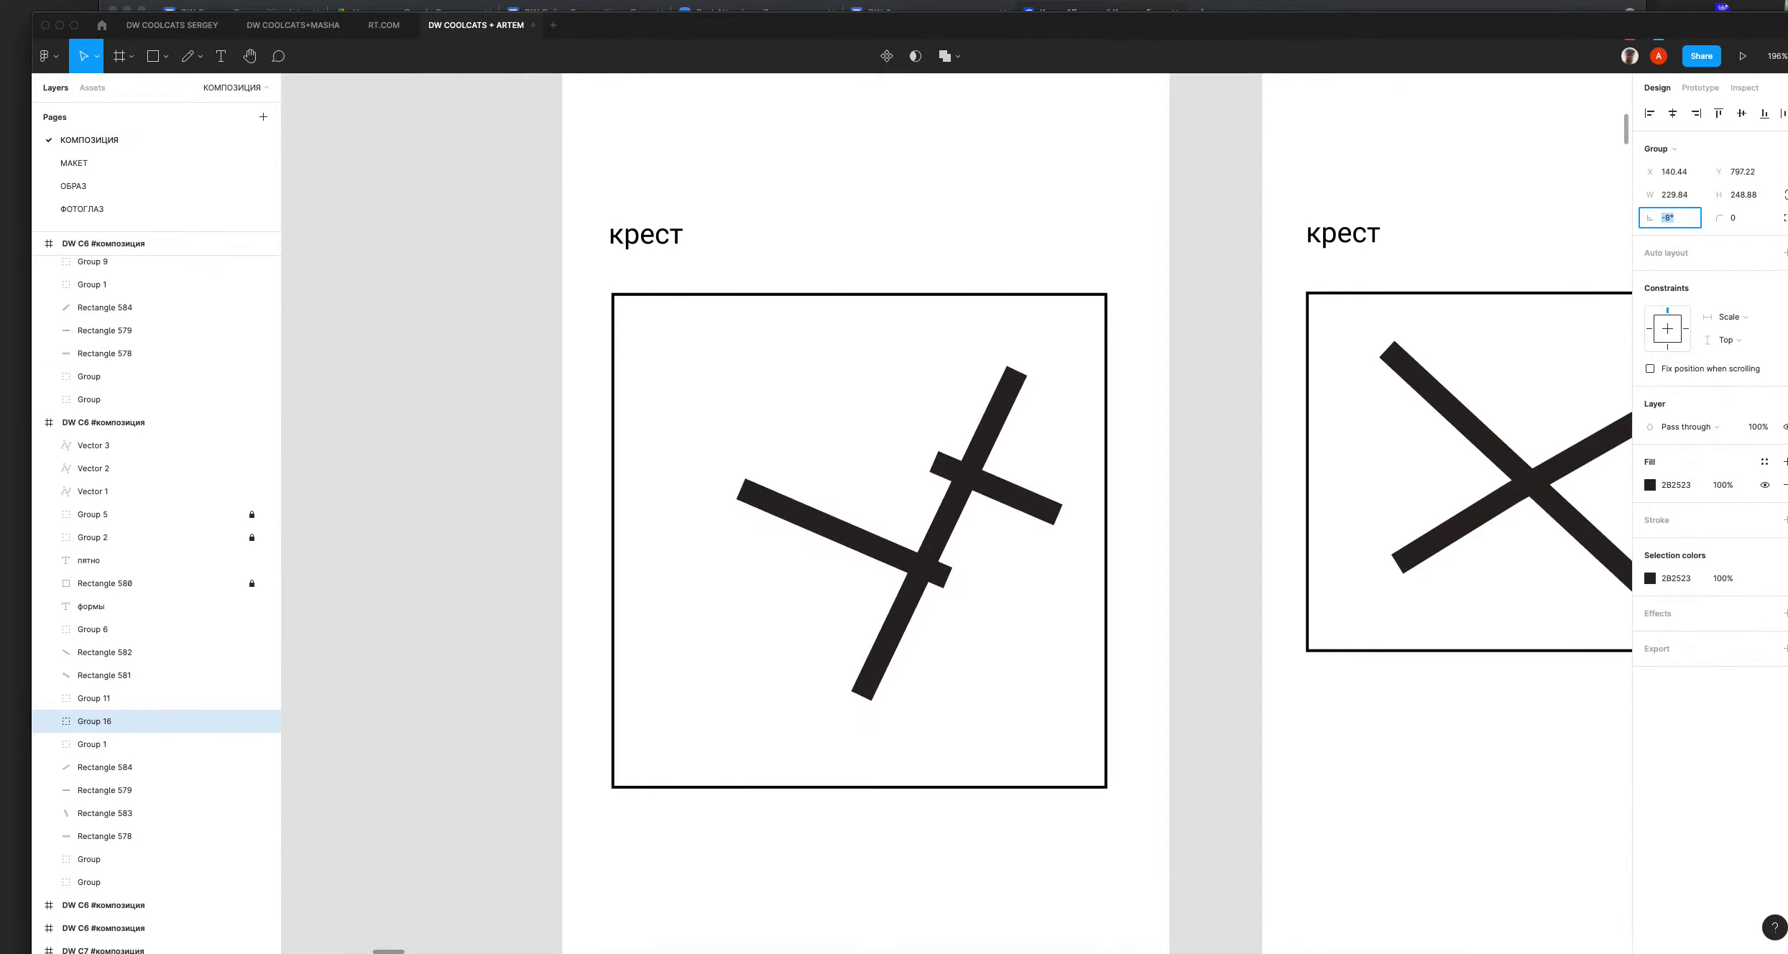
click(763, 577)
click(875, 540)
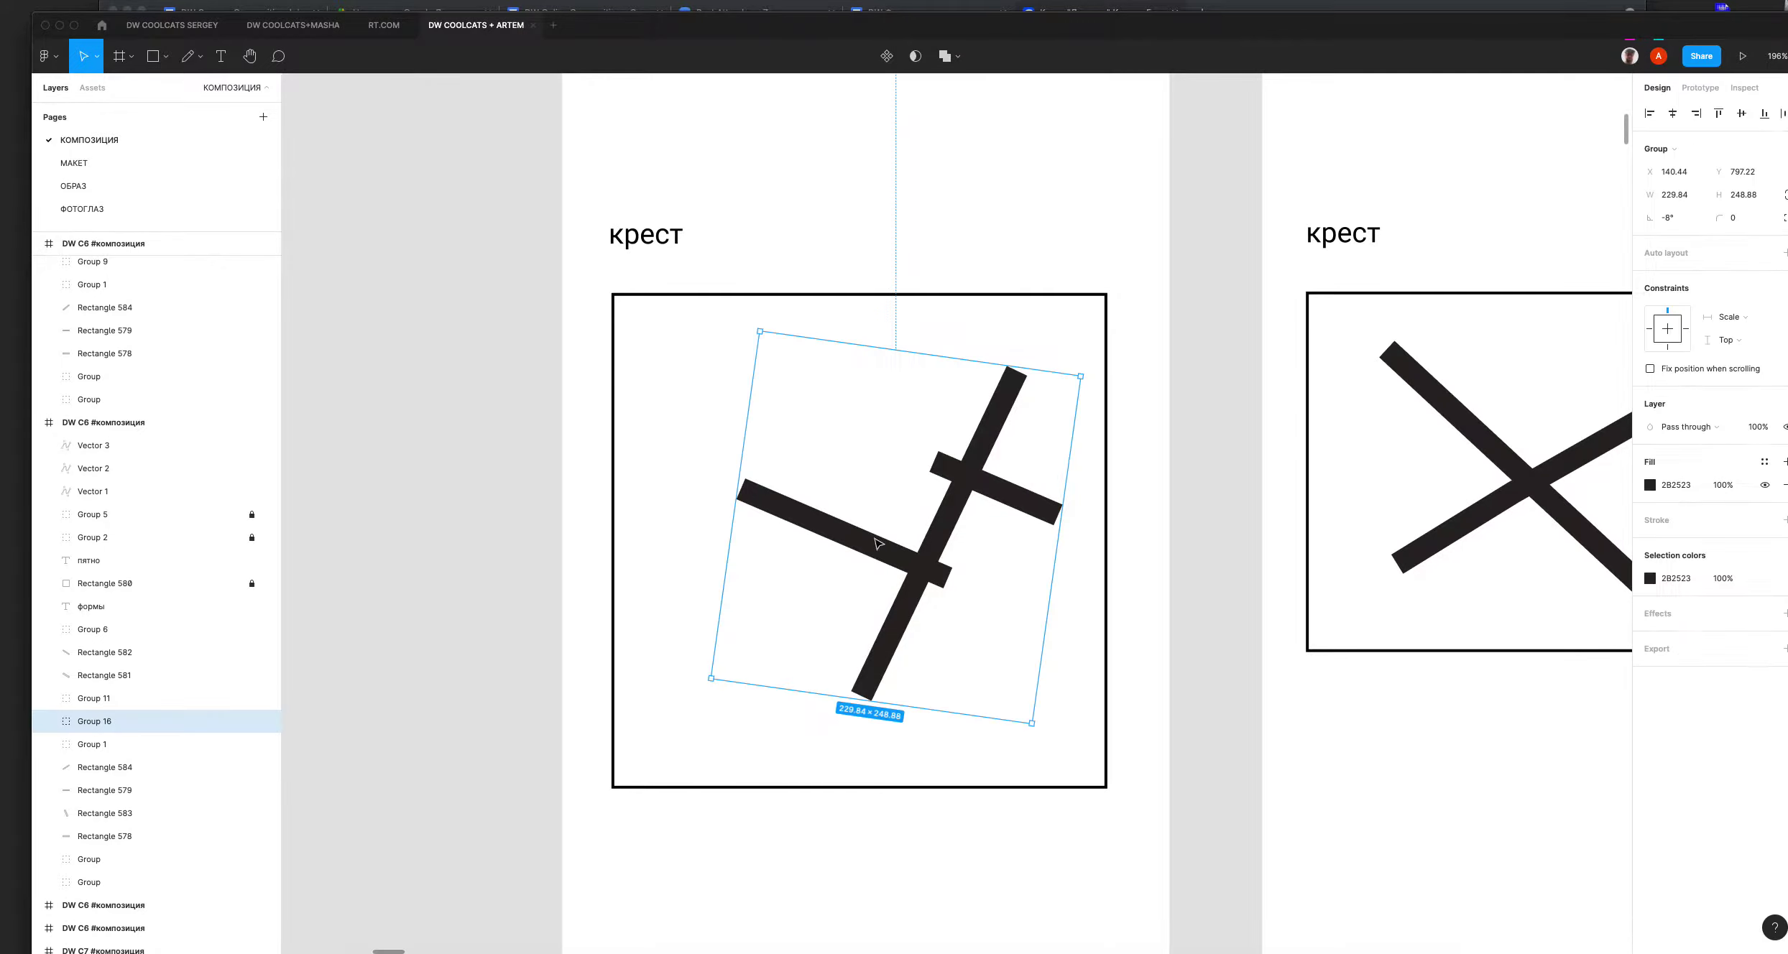
Step: Try nudging the rotated group of the first крест figure slightly up and right, and drill into its innermost nested group
drag(959, 504, 948, 546)
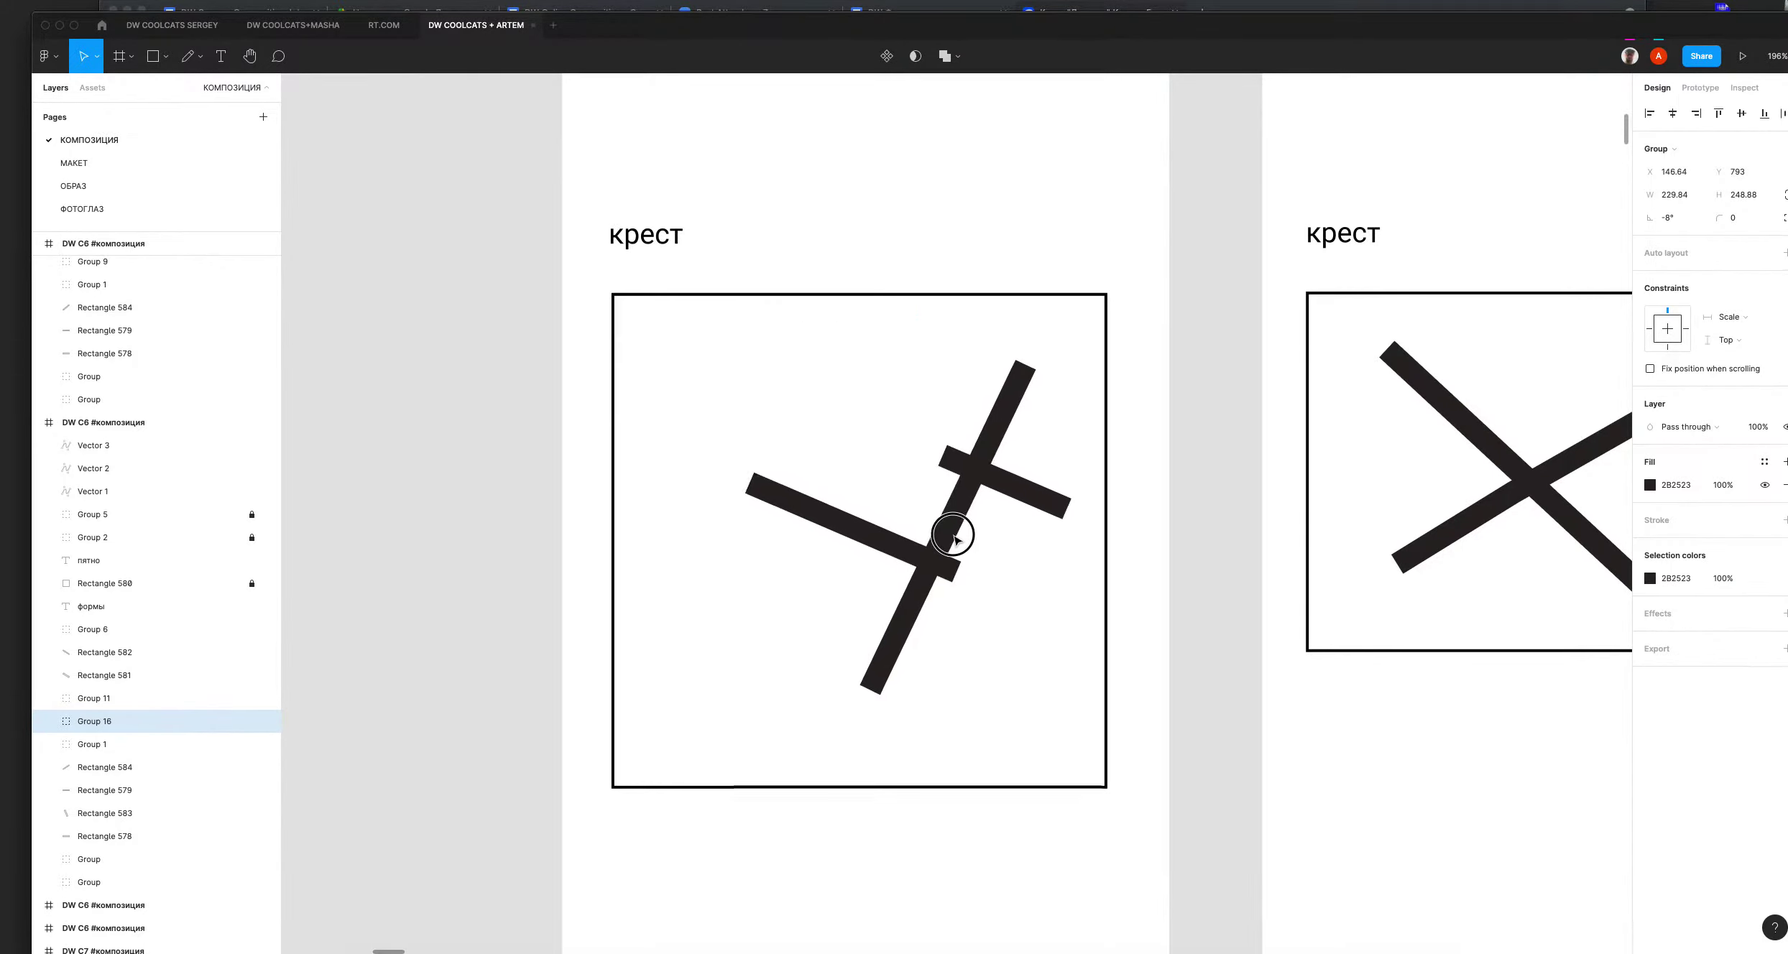
double_click(876, 535)
double_click(874, 552)
double_click(880, 546)
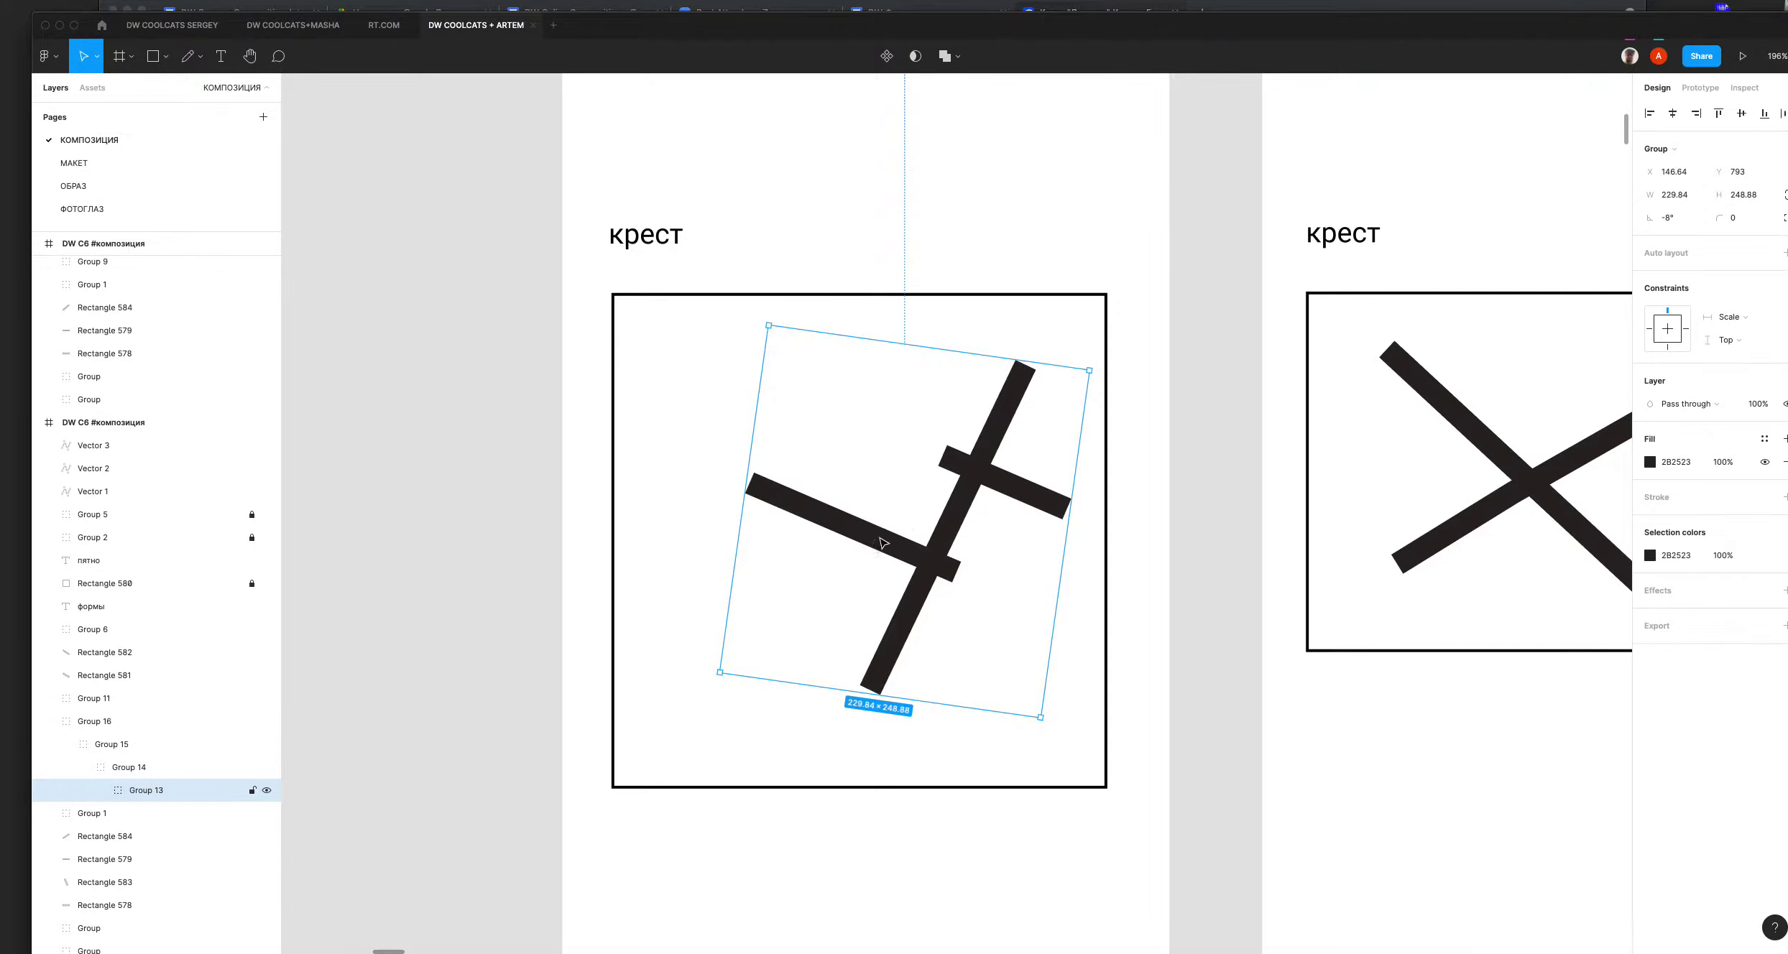
click(859, 536)
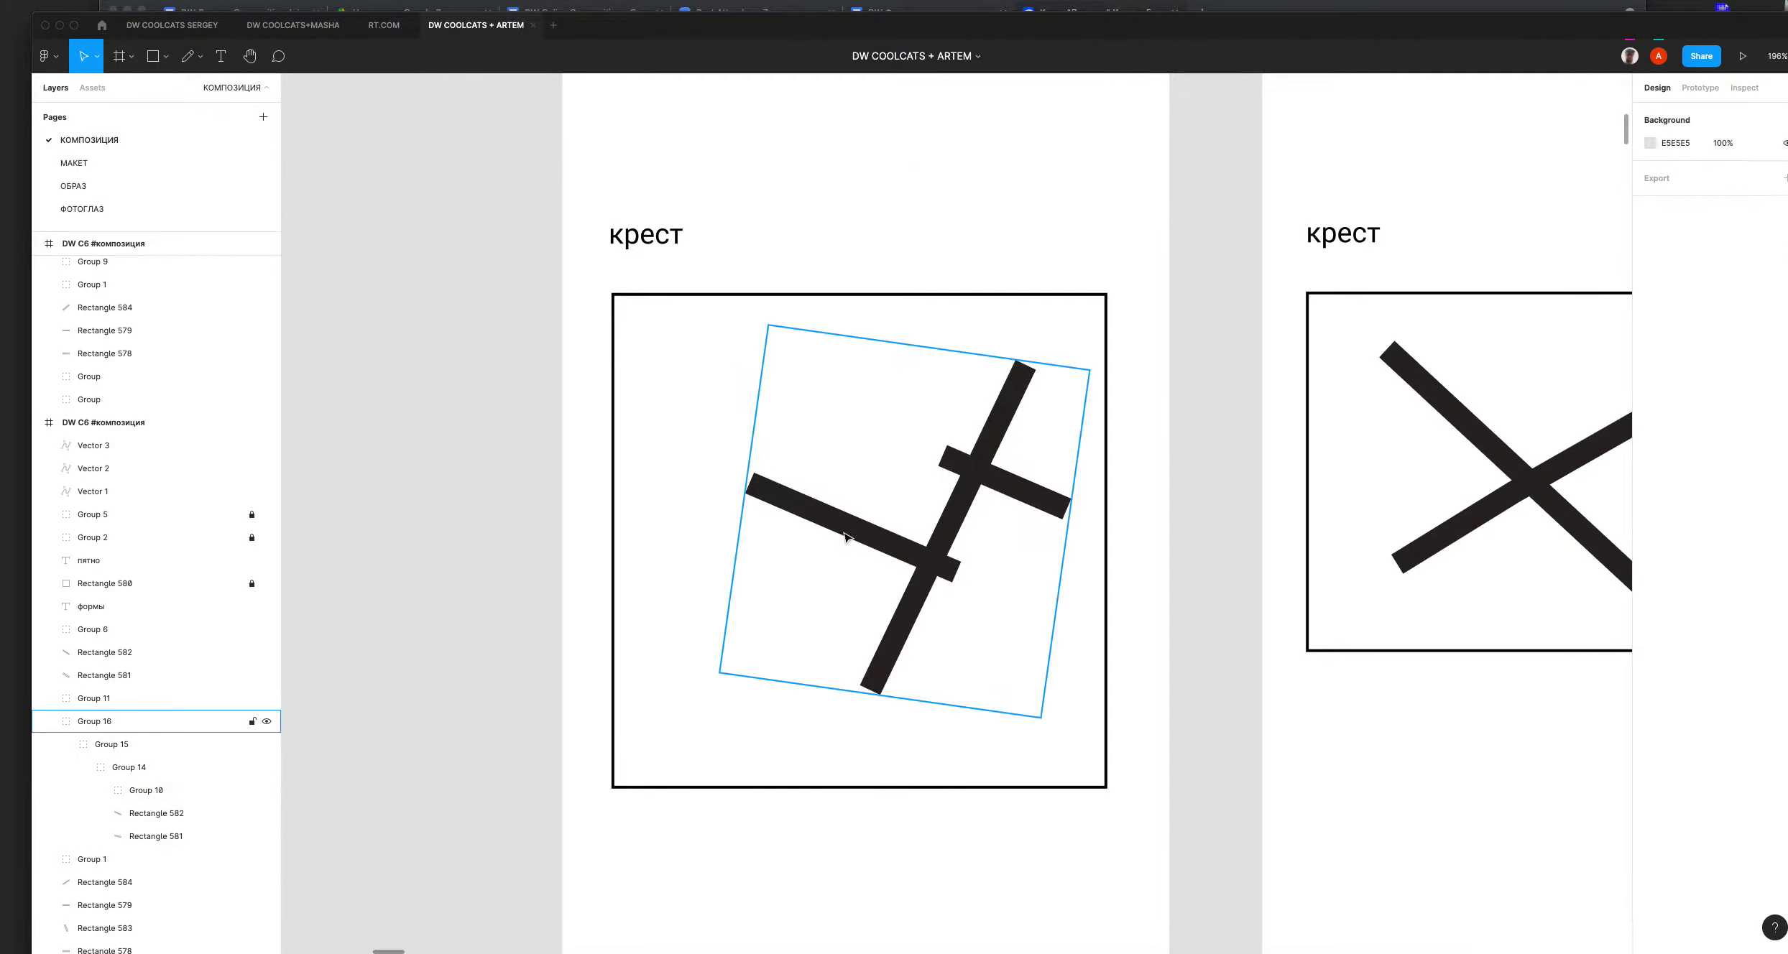
Step: Try ungrouping the nested groups of the first крест figure into separate bars, and undo the ungrouping and the nudge
key(shift+super+g)
key(shift+super+g)
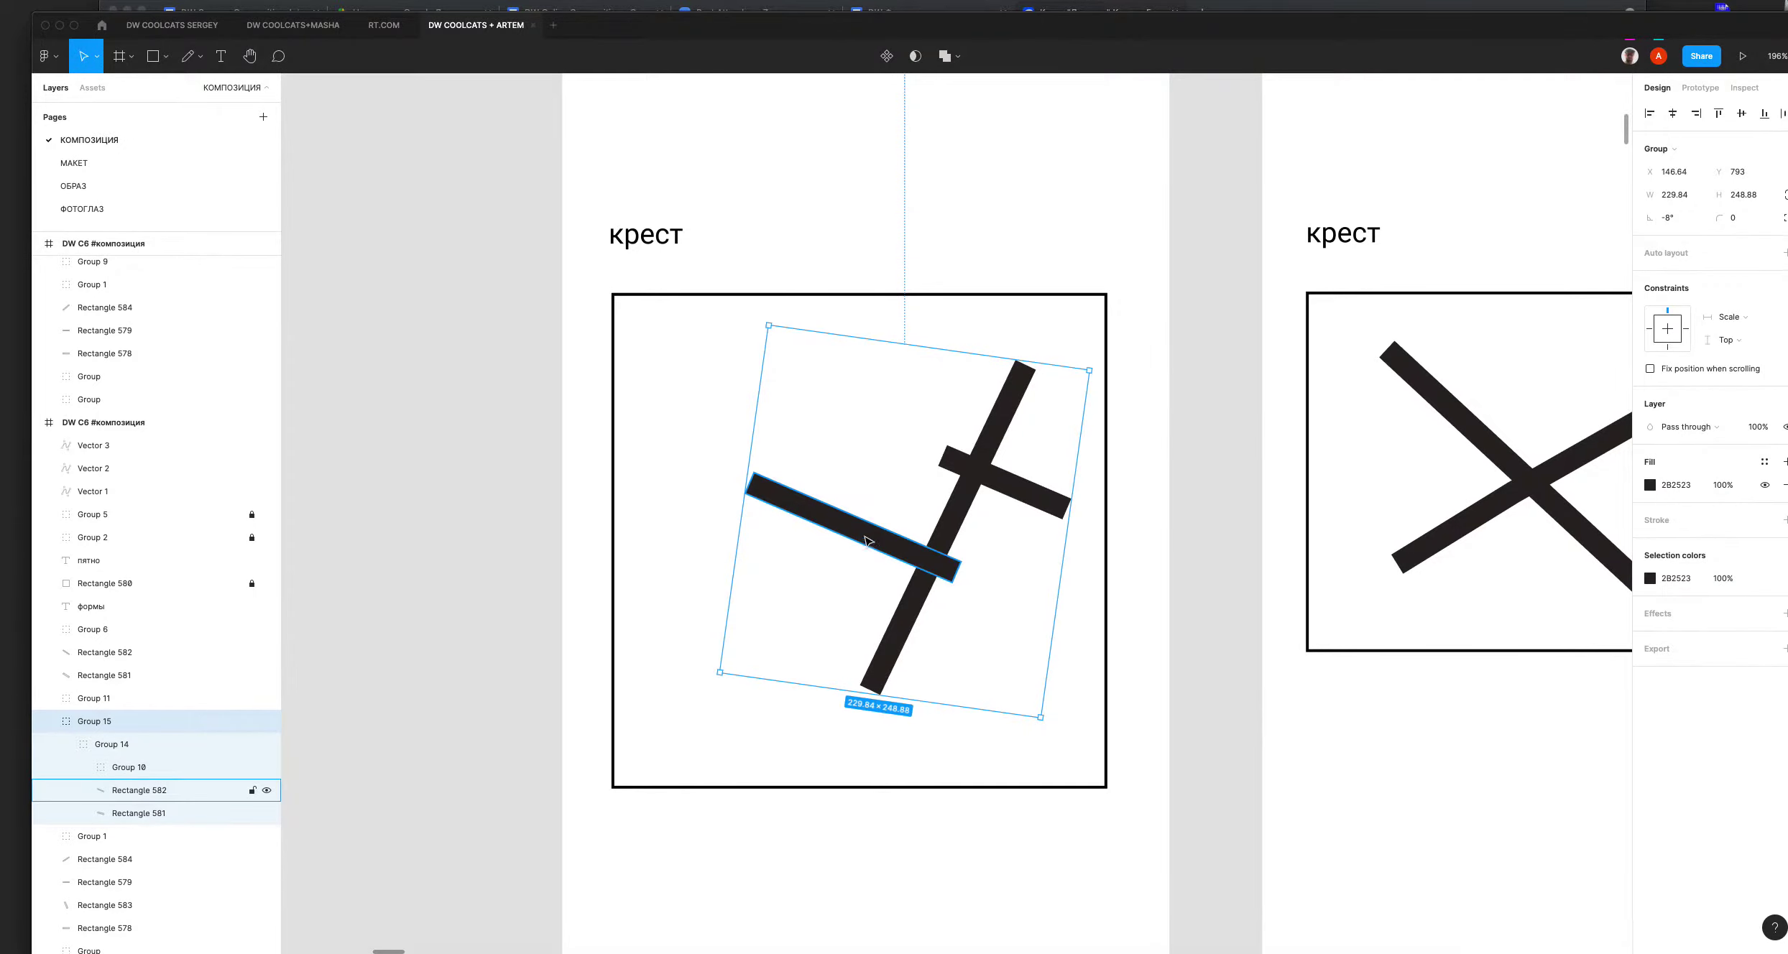
key(shift+super+g)
click(846, 532)
mouse_move(846, 532)
mouse_down()
mouse_move(782, 525)
mouse_move(799, 566)
mouse_move(830, 579)
mouse_move(756, 615)
mouse_move(730, 658)
mouse_move(754, 694)
mouse_move(794, 571)
mouse_move(777, 518)
mouse_move(841, 463)
mouse_move(852, 543)
mouse_up()
click(557, 649)
click(835, 545)
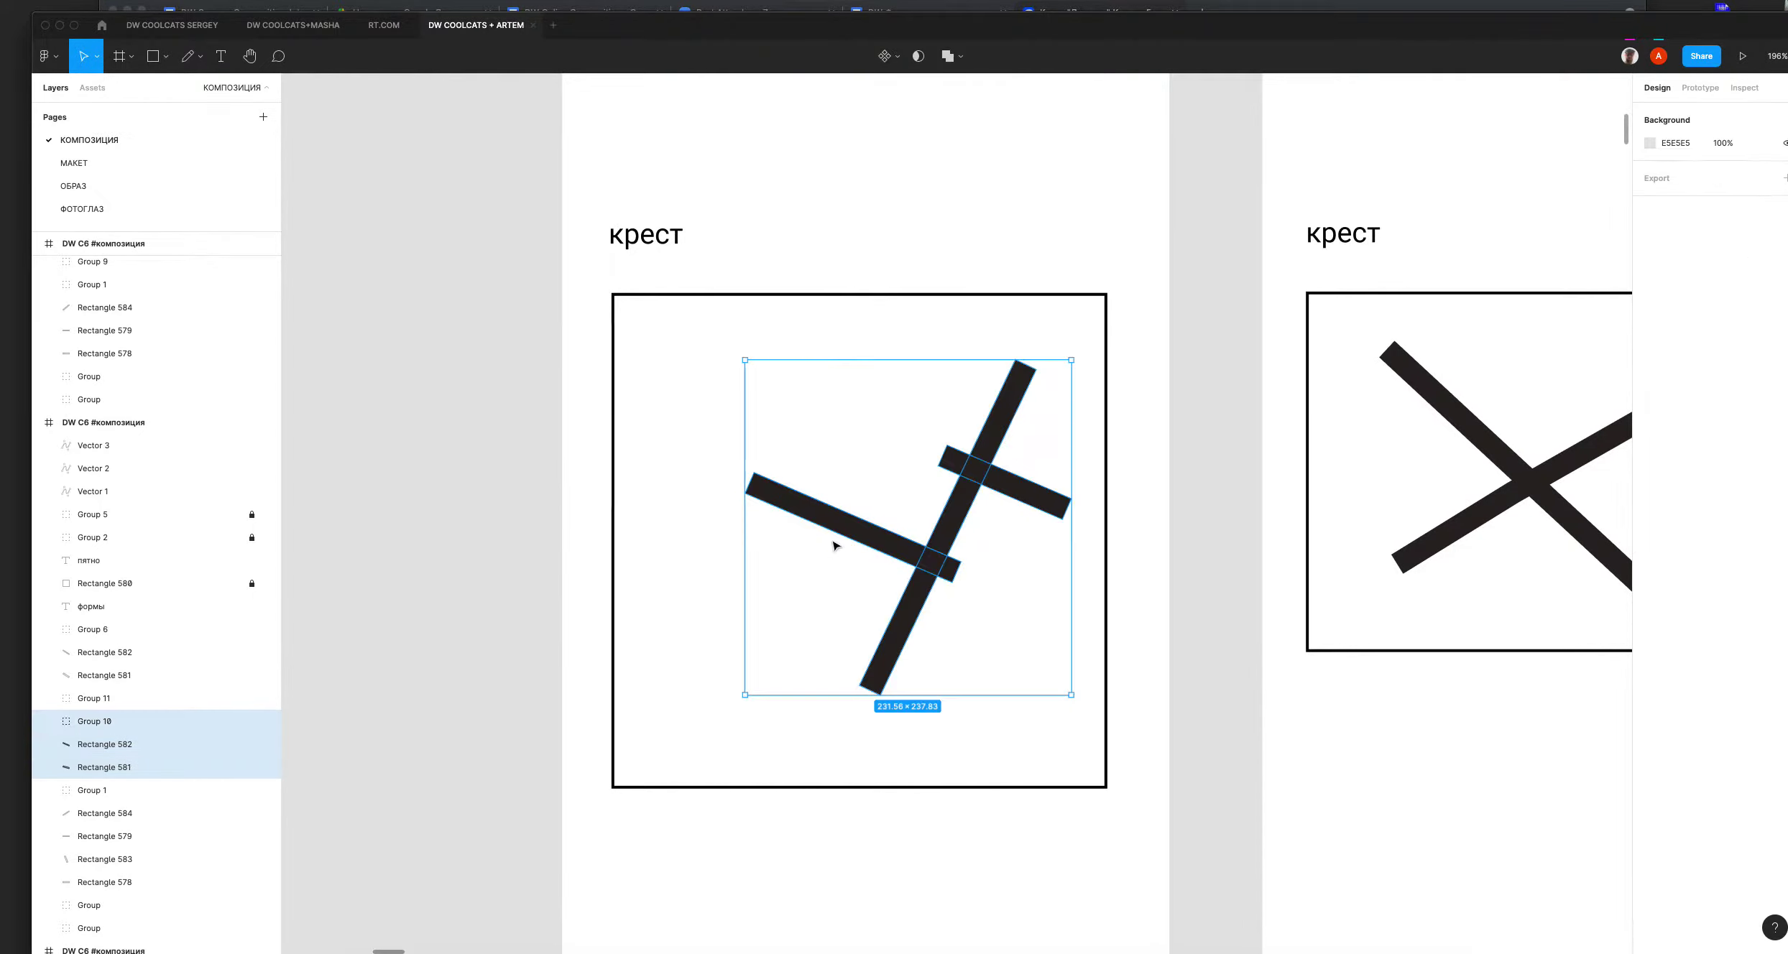
key(ctrl+g)
key(ctrl+g)
key(ctrl+g)
key(ctrl+g)
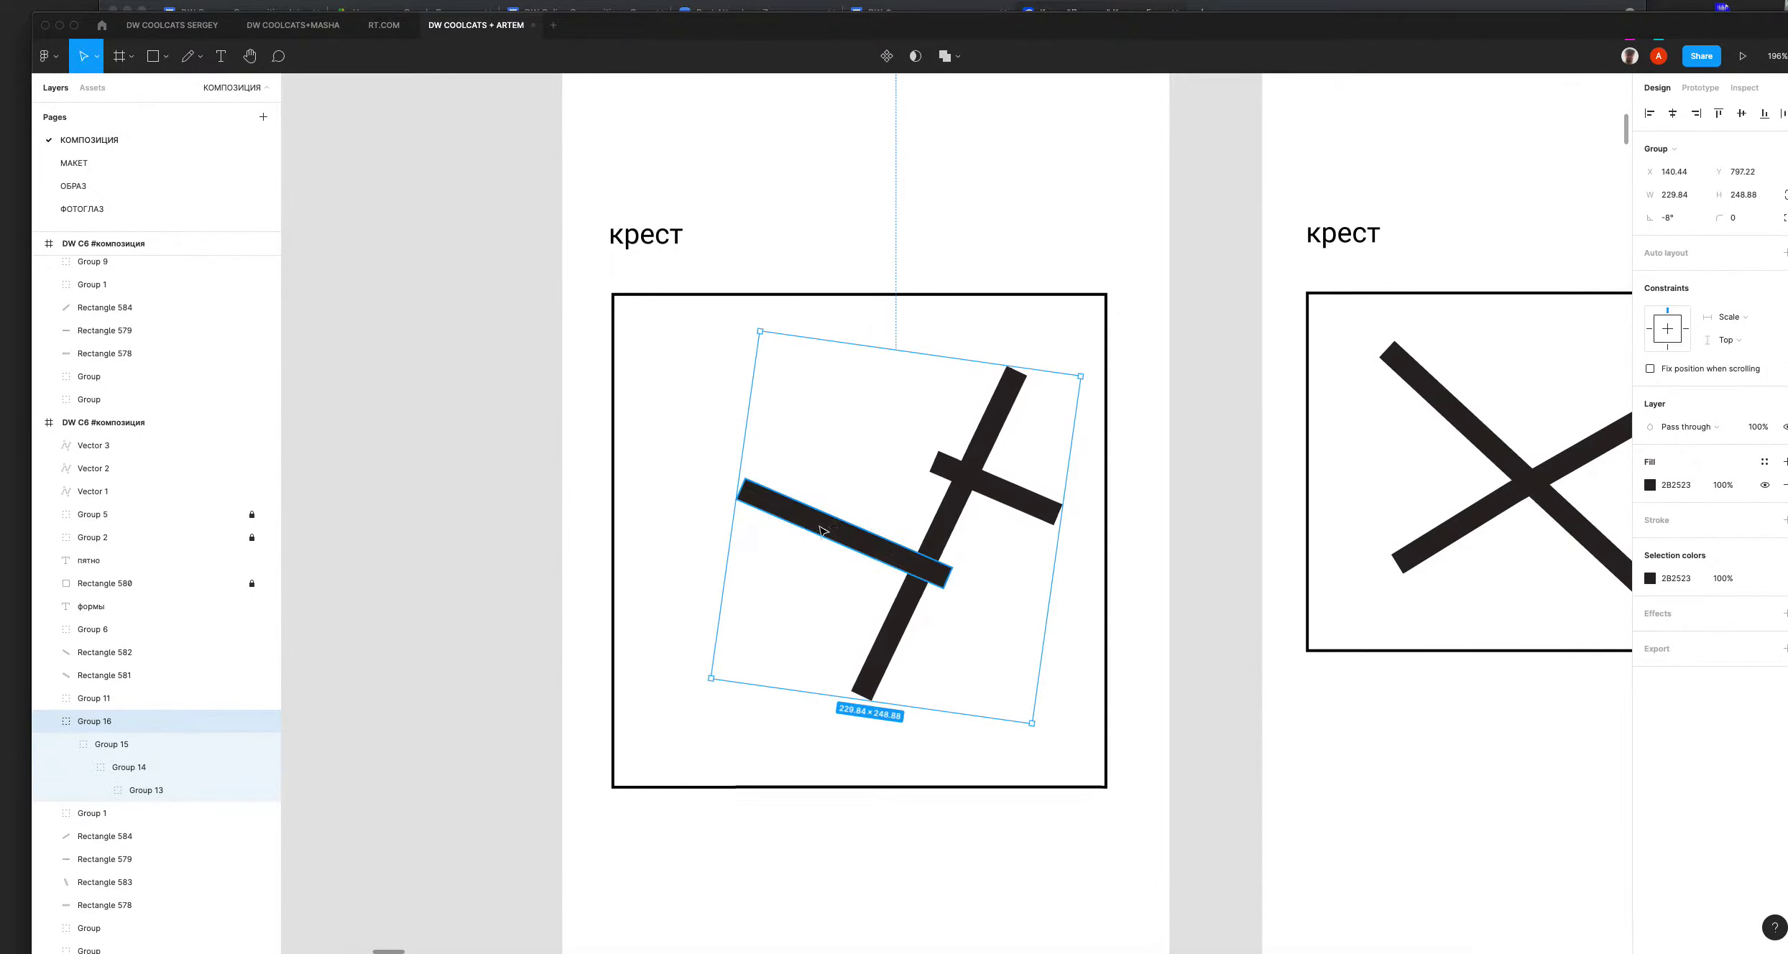
Step: Undo the rotations, spacing changes and groupings of the first крест figure, back to its ungrouped bars
key(ctrl+z)
key(ctrl+z)
key(ctrl+z)
key(ctrl+z)
key(ctrl+z)
key(ctrl+z)
key(ctrl+z)
key(ctrl+z)
key(ctrl+z)
key(ctrl+z)
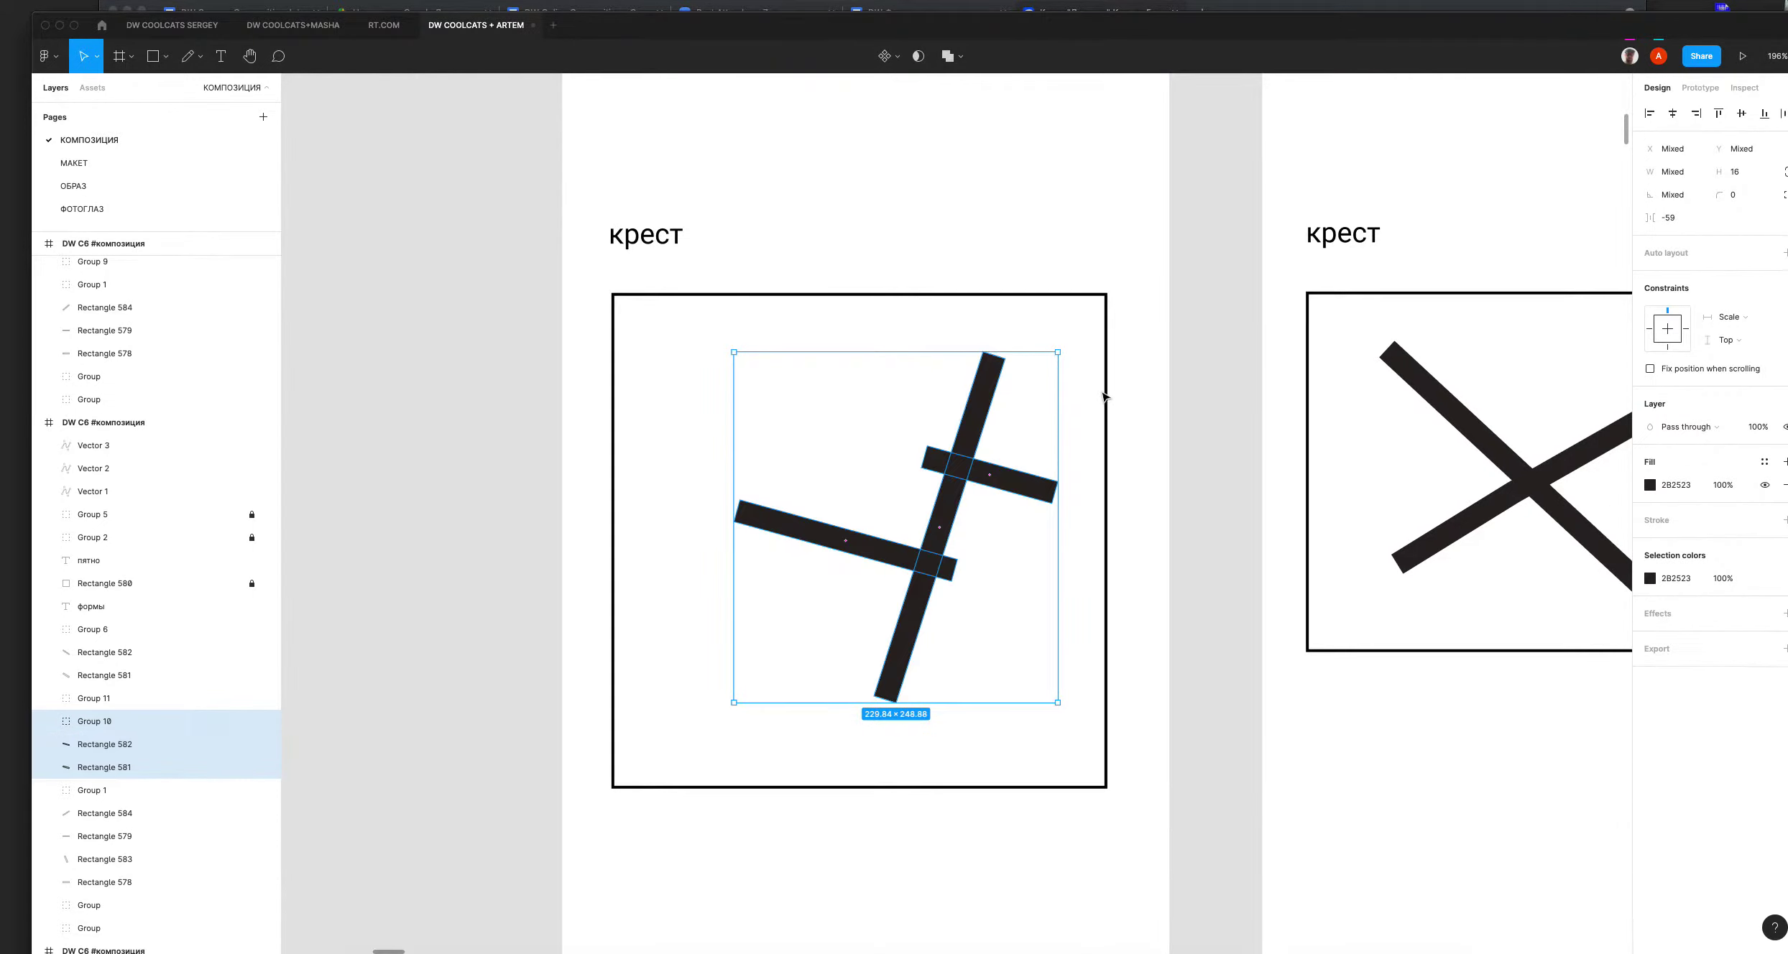
key(ctrl+z)
key(ctrl+z)
key(ctrl+z)
key(ctrl+z)
key(ctrl+z)
key(ctrl+z)
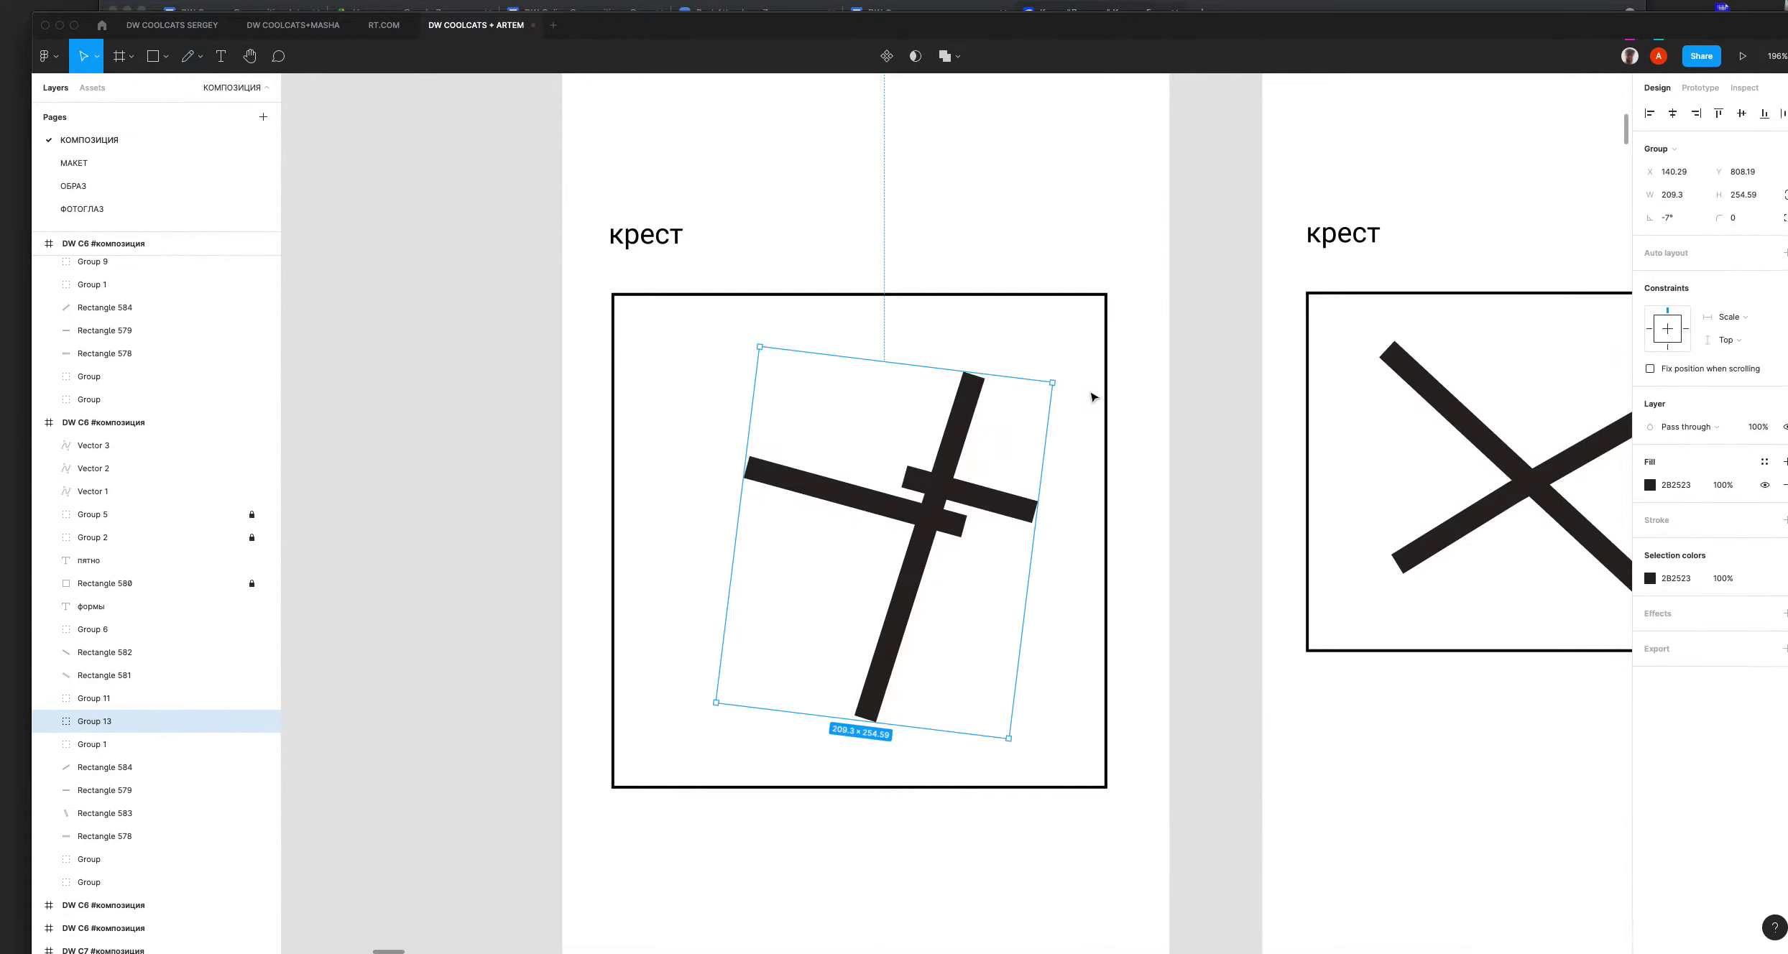
key(super+z)
key(super+z)
key(super+z)
key(super+z)
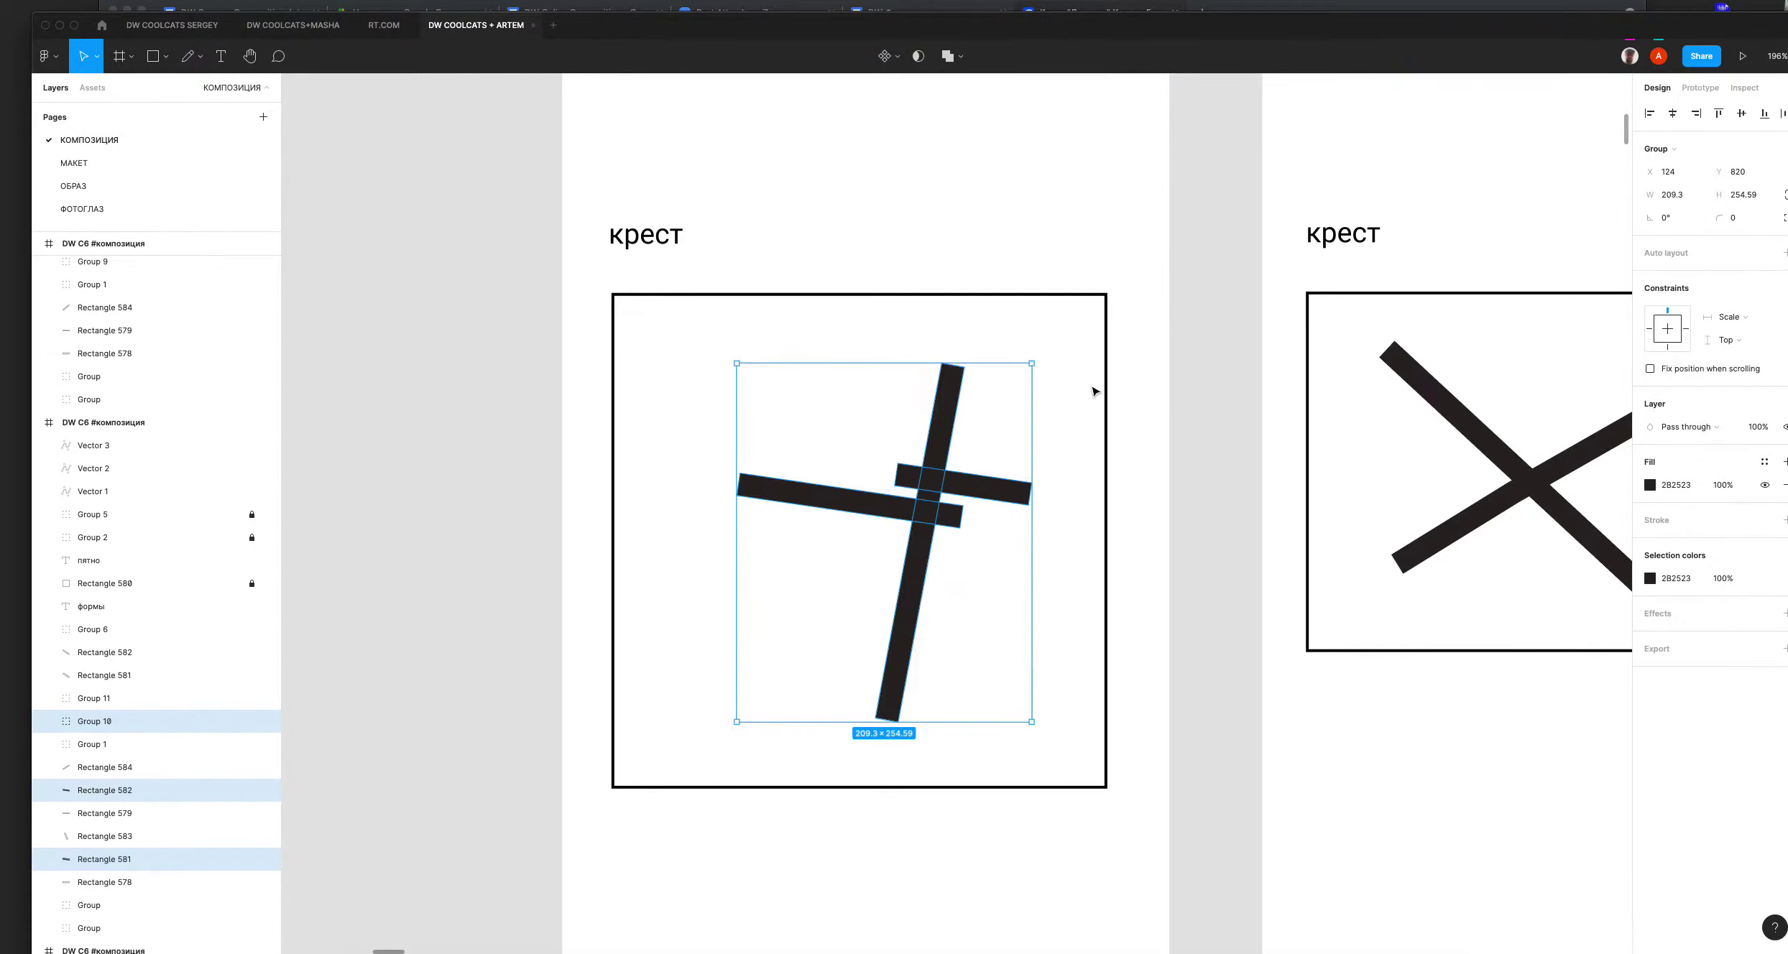
Step: Keep undoing the deleted sketch marks and the bar moves of the first крест figure, until its two short bars align again
key(ctrl+shift+z)
key(ctrl+shift+z)
key(ctrl+shift+z)
key(ctrl+shift+z)
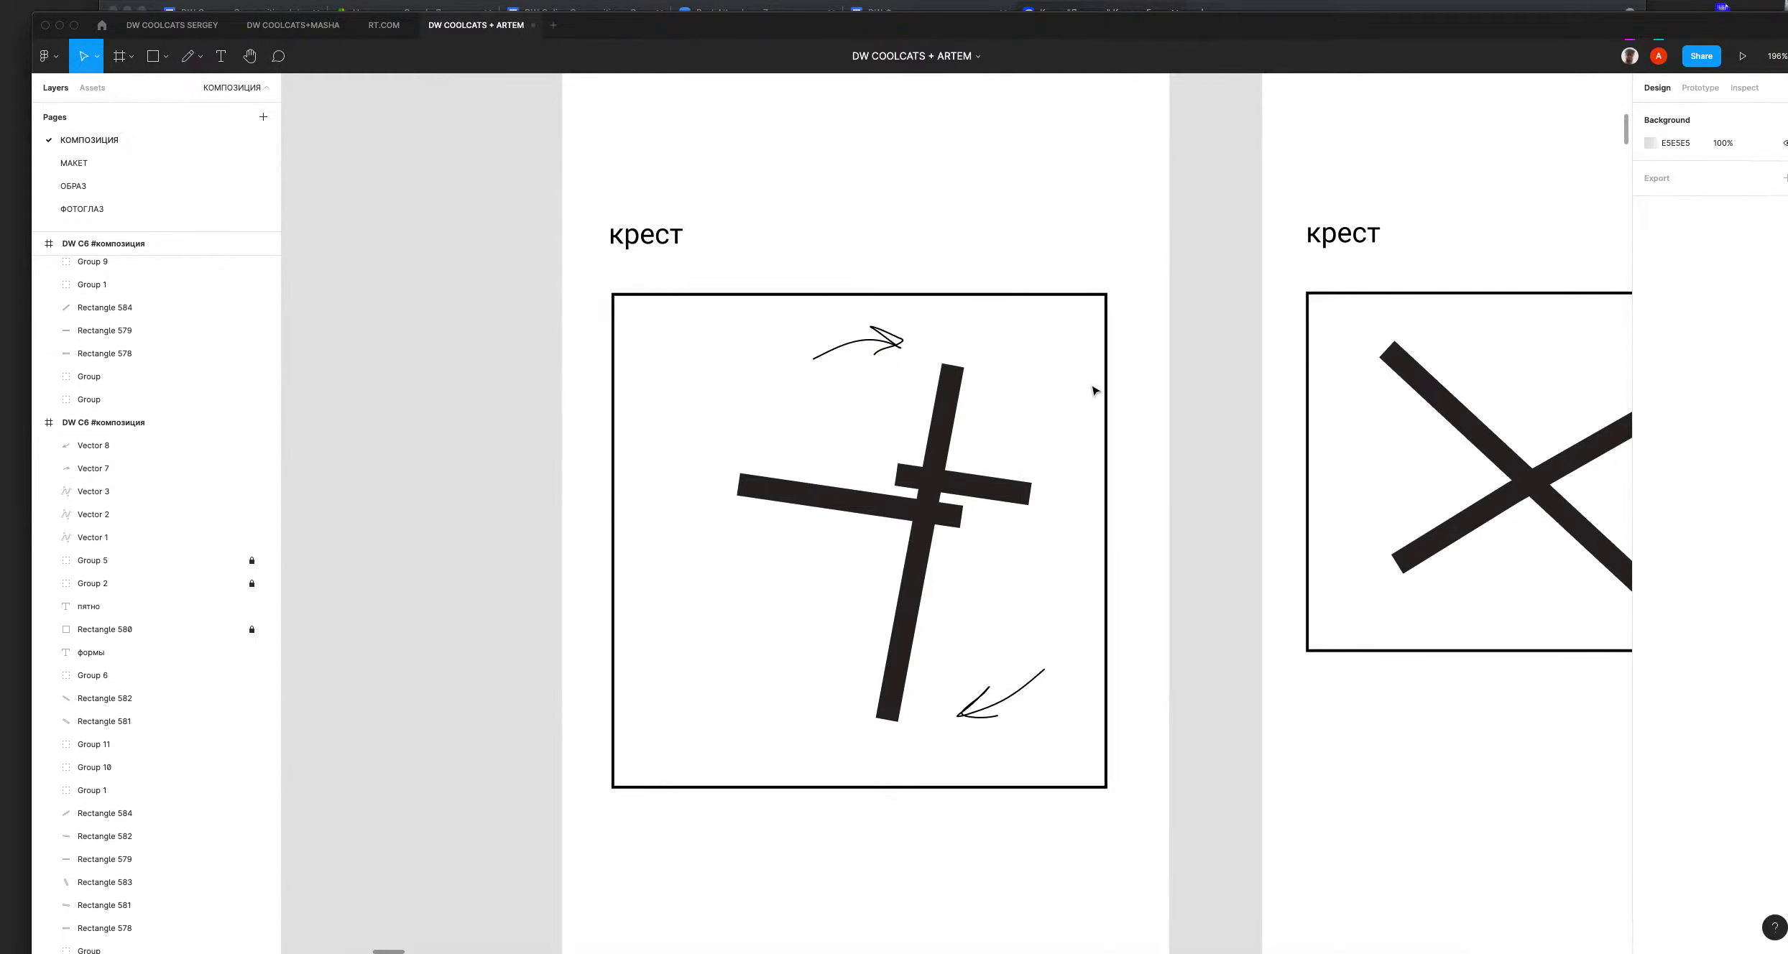
key(ctrl+shift+z)
key(ctrl+shift+z)
key(ctrl+shift+z)
key(ctrl+shift+z)
key(ctrl+shift+z)
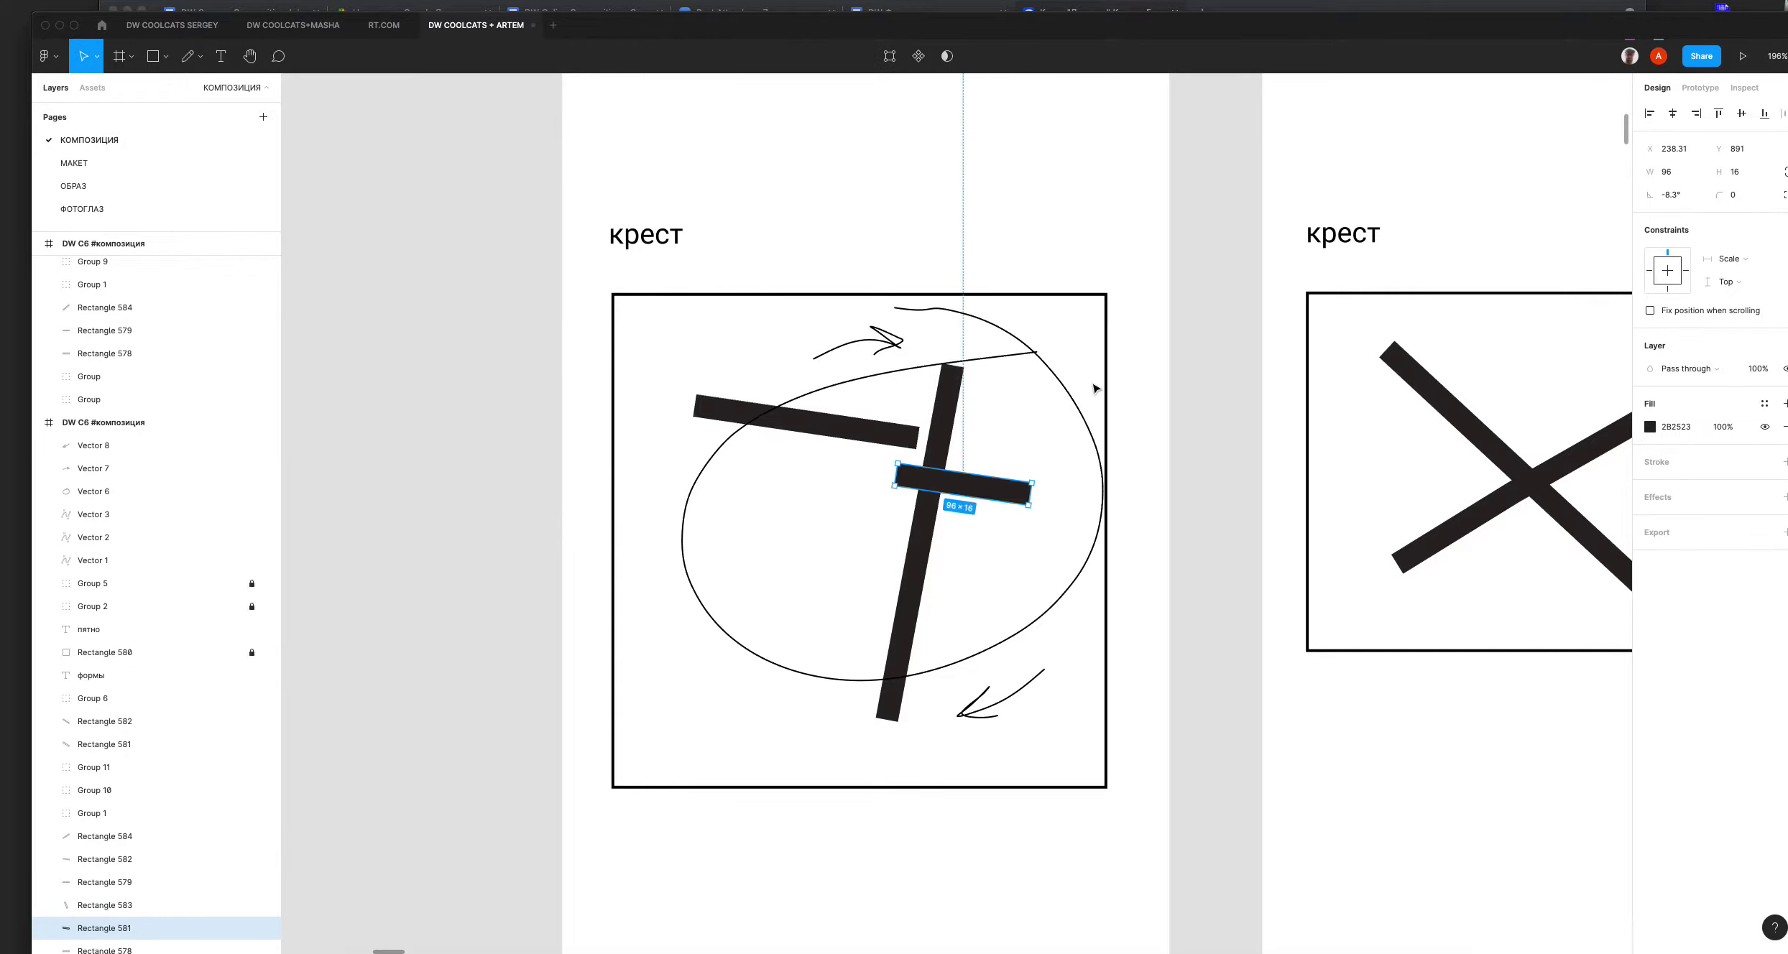
key(ctrl+shift+z)
key(ctrl+shift+z)
key(ctrl+shift+z)
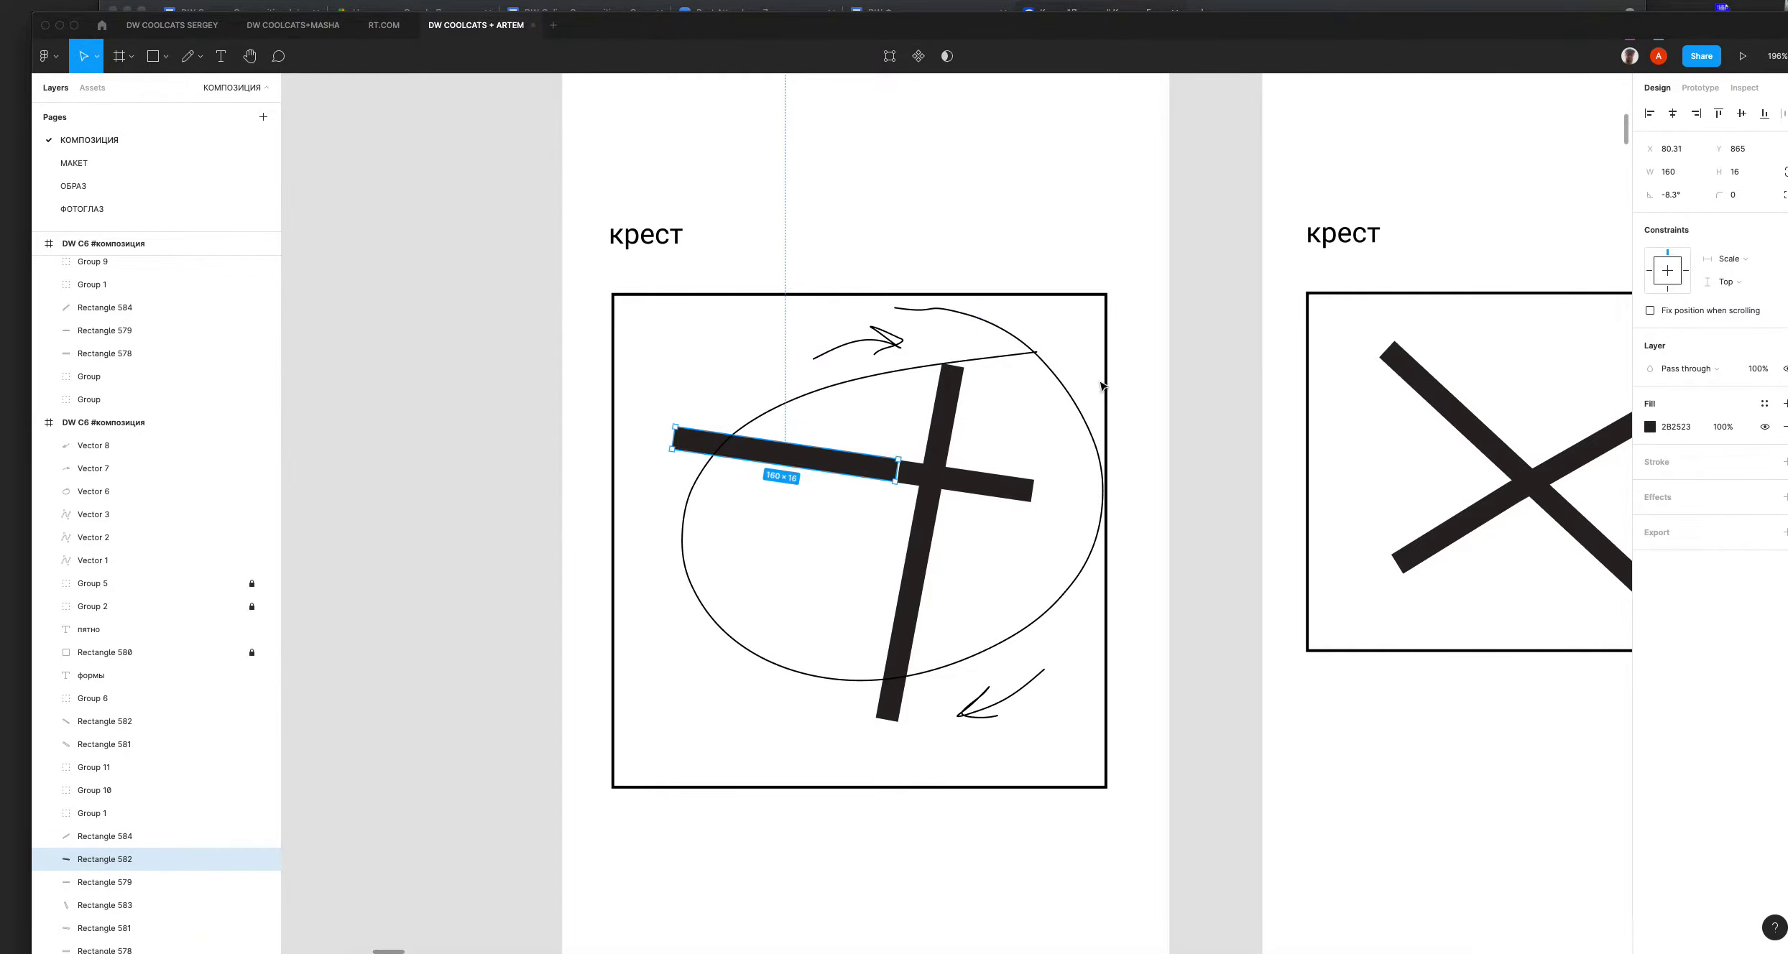
click(1195, 357)
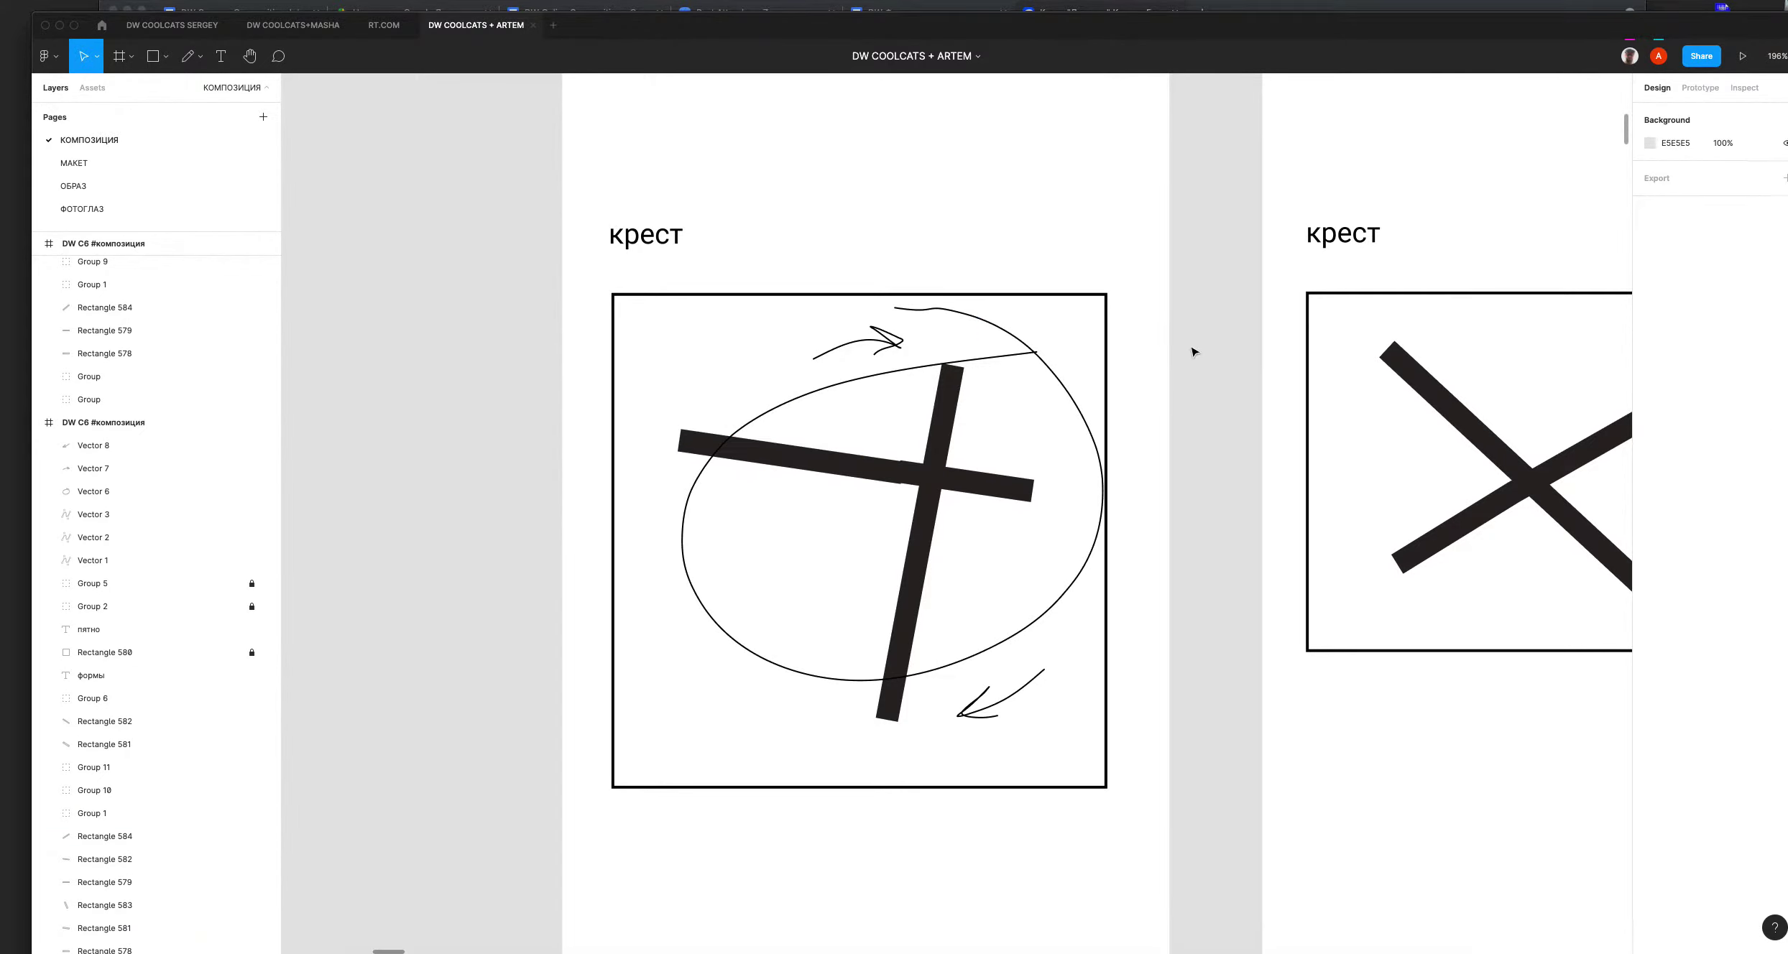
Step: Remove the sketched lower arrow, the oval and the upper arrow from the first крест figure
key(super+z)
key(super+z)
key(super+z)
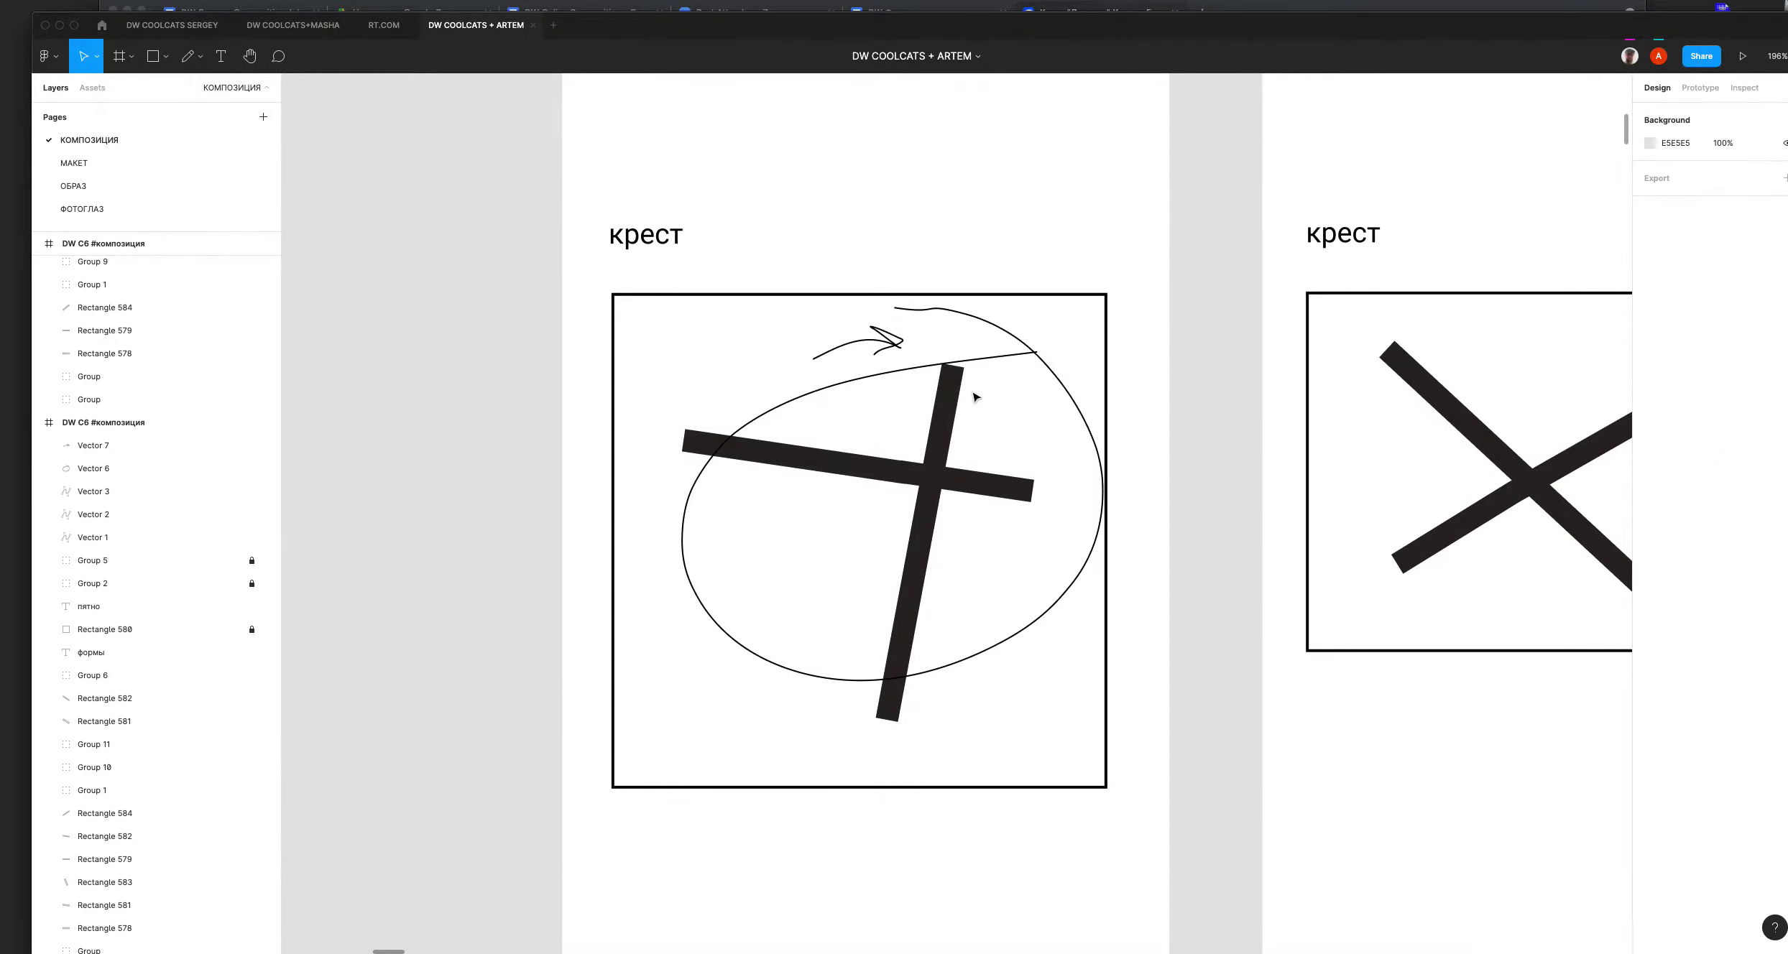
drag(1050, 423, 870, 526)
drag(1062, 350, 1010, 351)
key(super+z)
click(1148, 324)
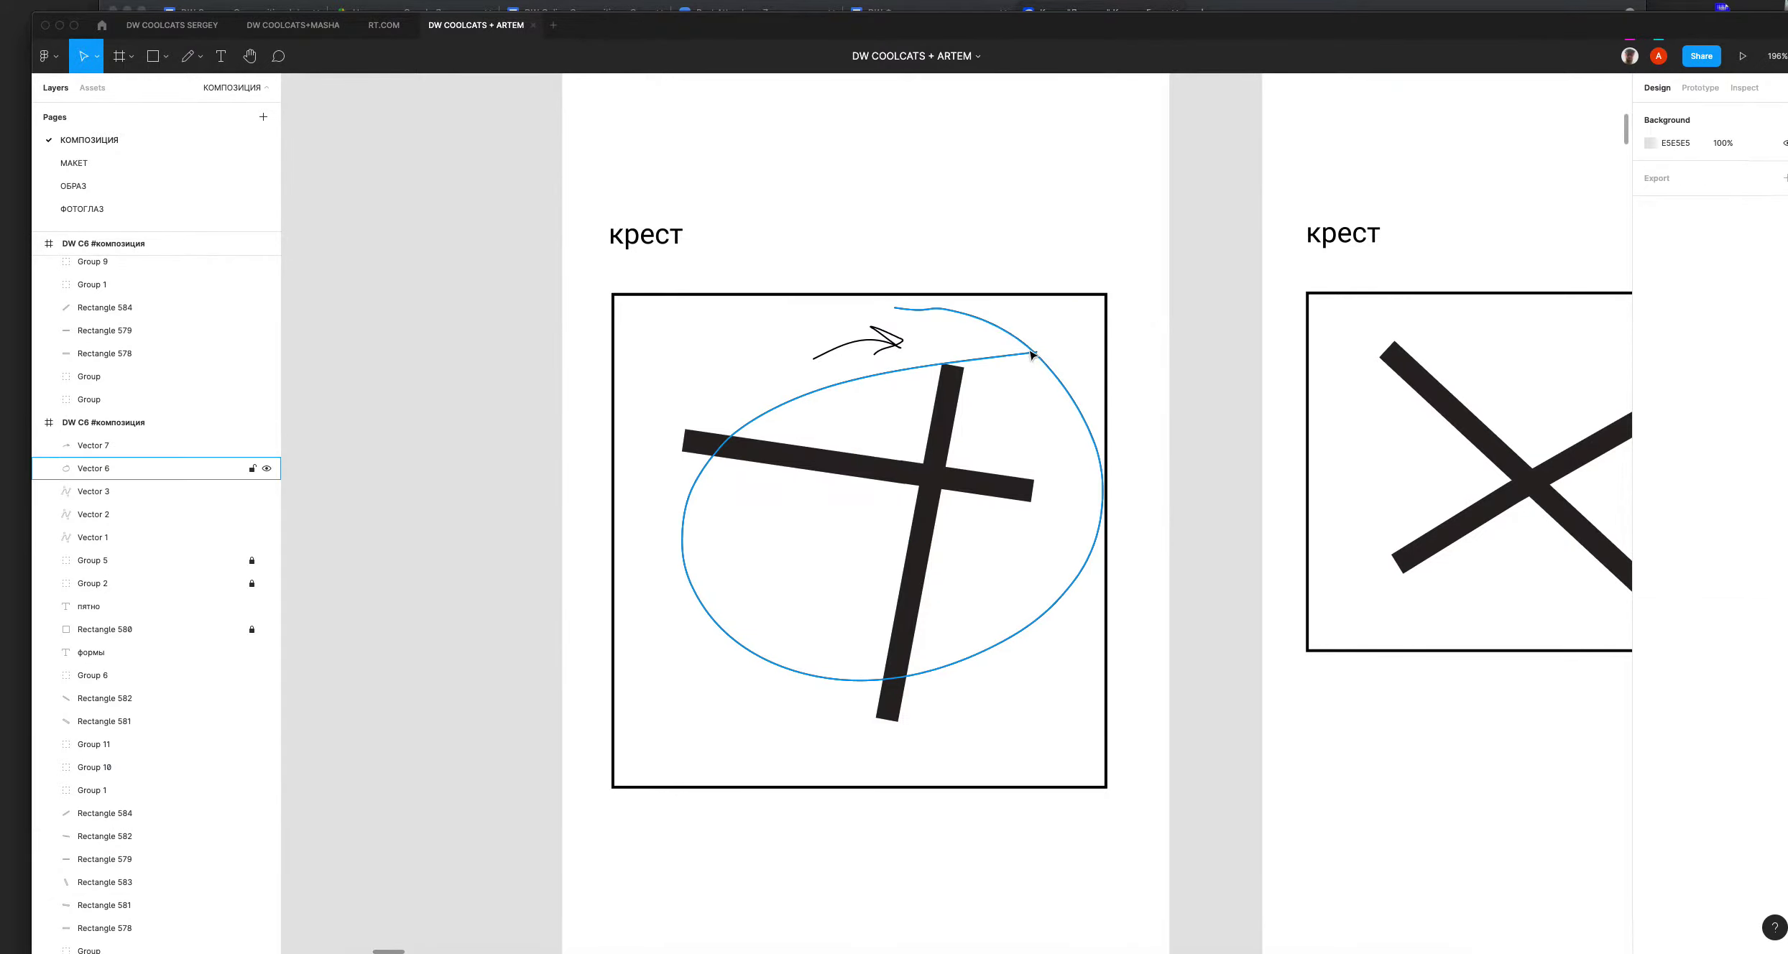
click(1034, 355)
key(Delete)
click(886, 335)
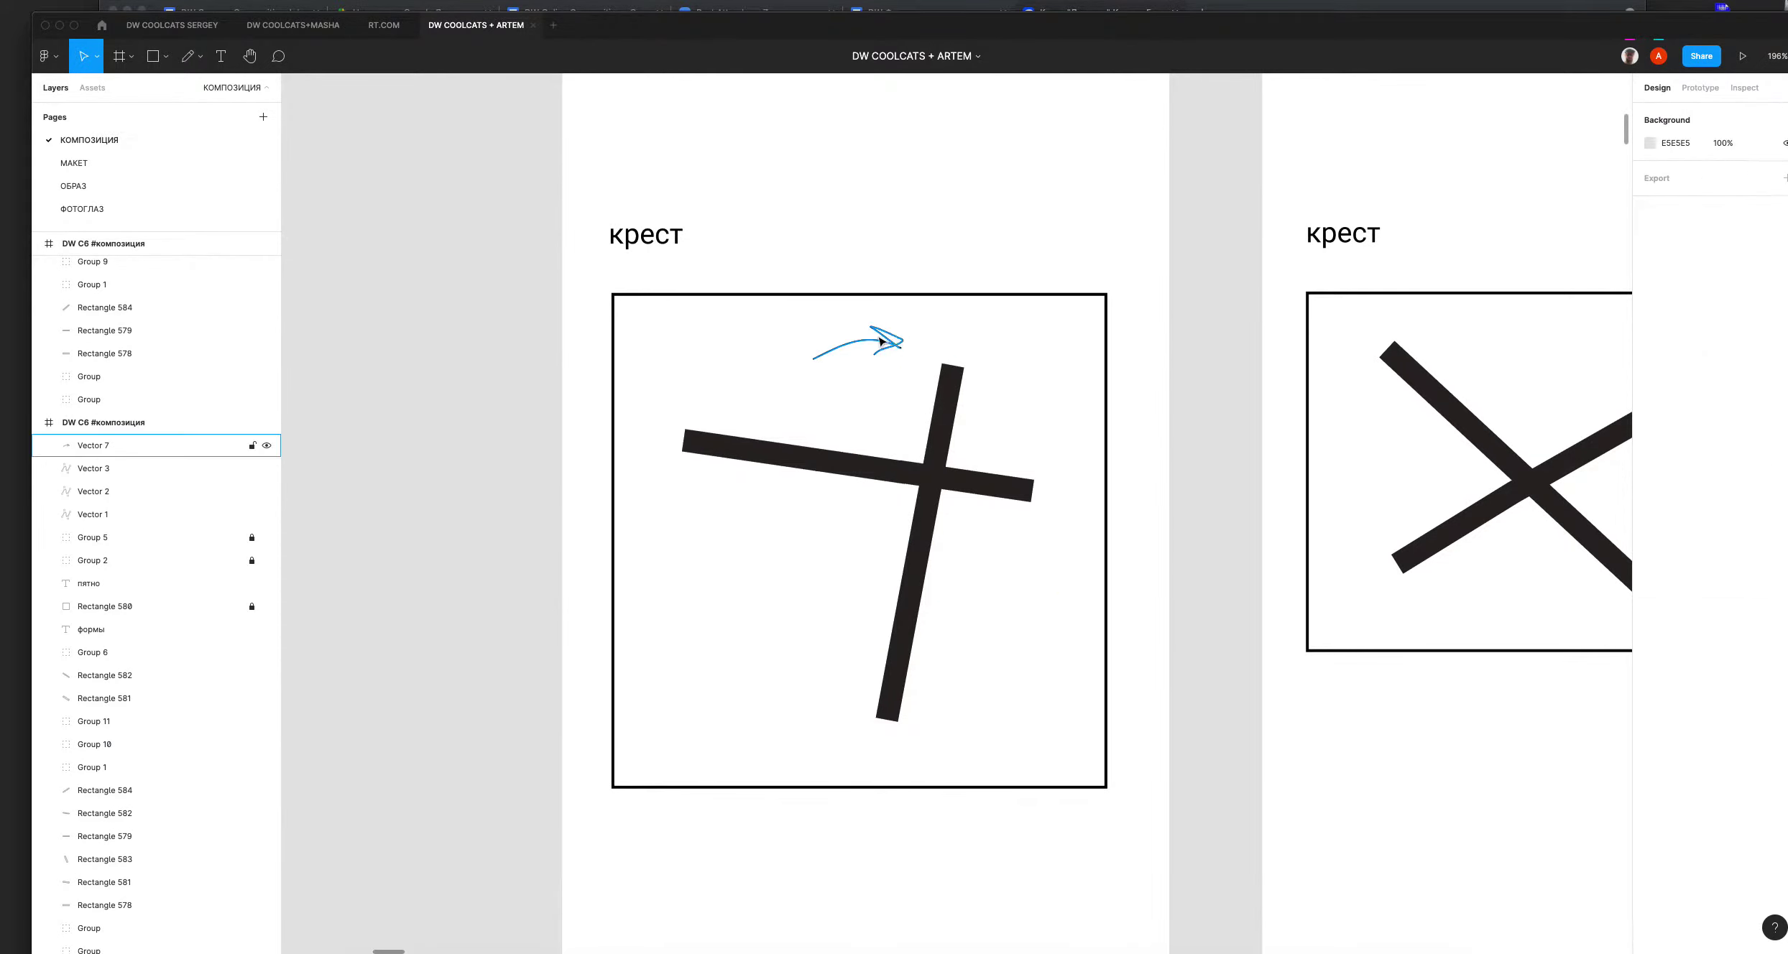
key(Delete)
Step: Group the long bar and both crossing bars of the first крест figure
drag(798, 340, 1002, 563)
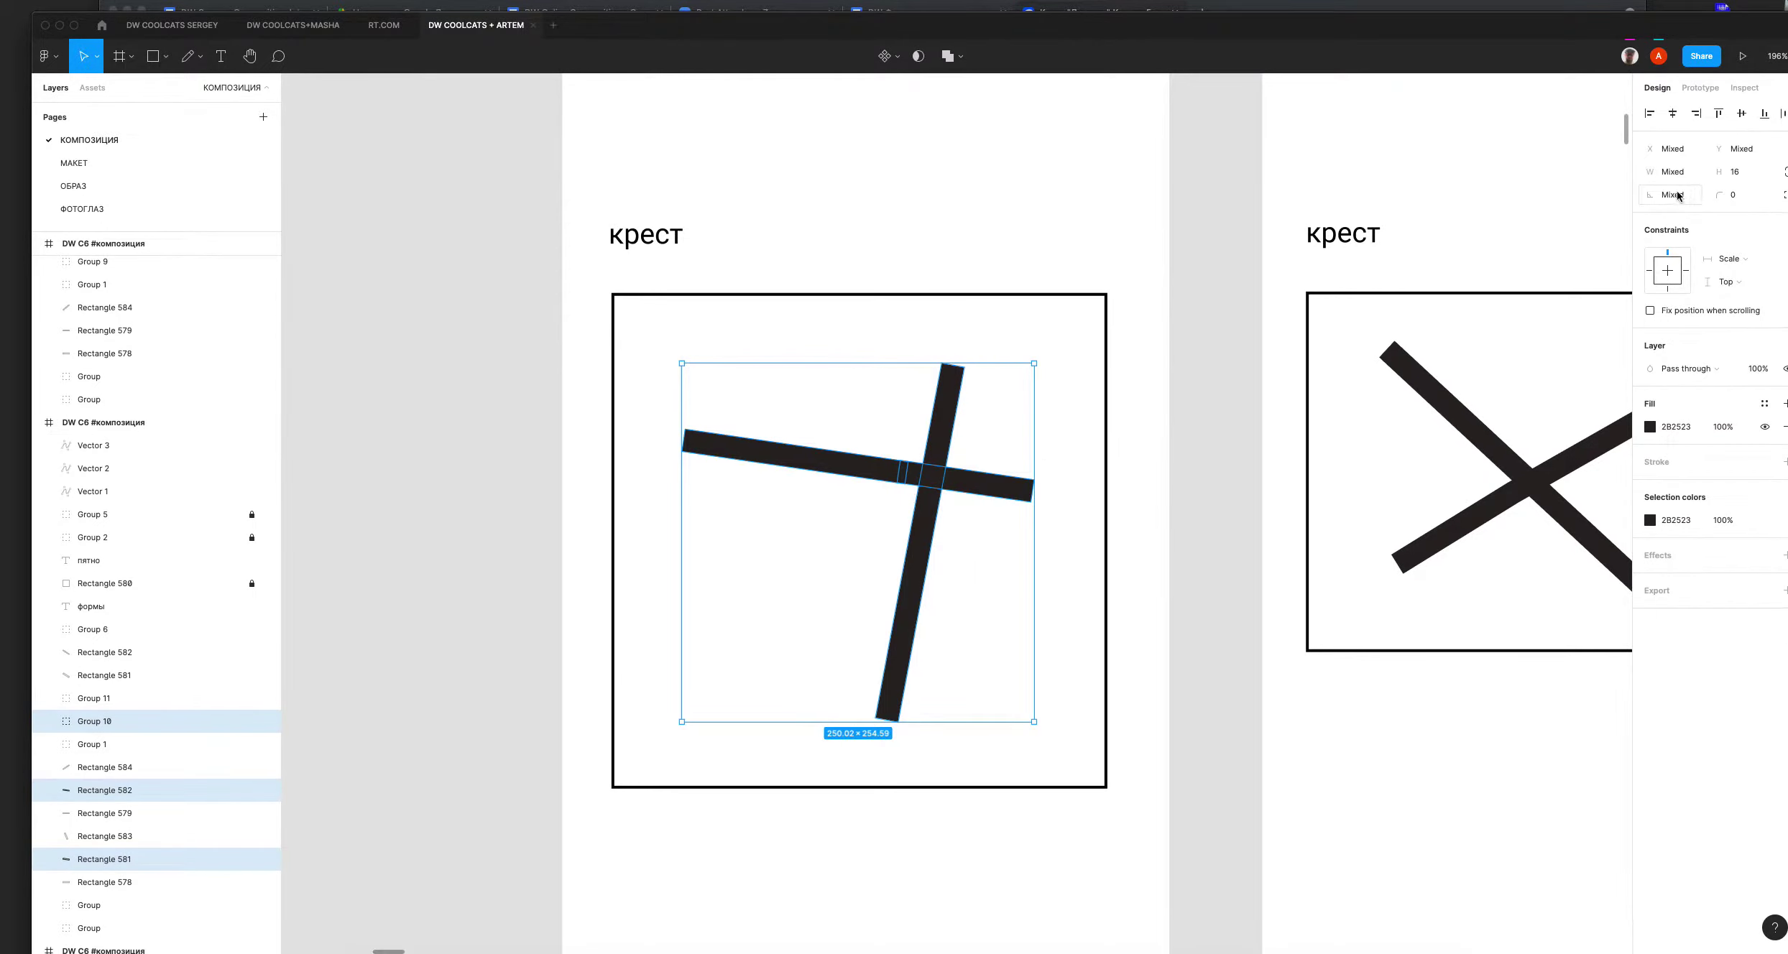
key(super+g)
Step: Try narrowing the group of the first крест figure to a width of 249.02 and rotating it to -5°
click(1697, 195)
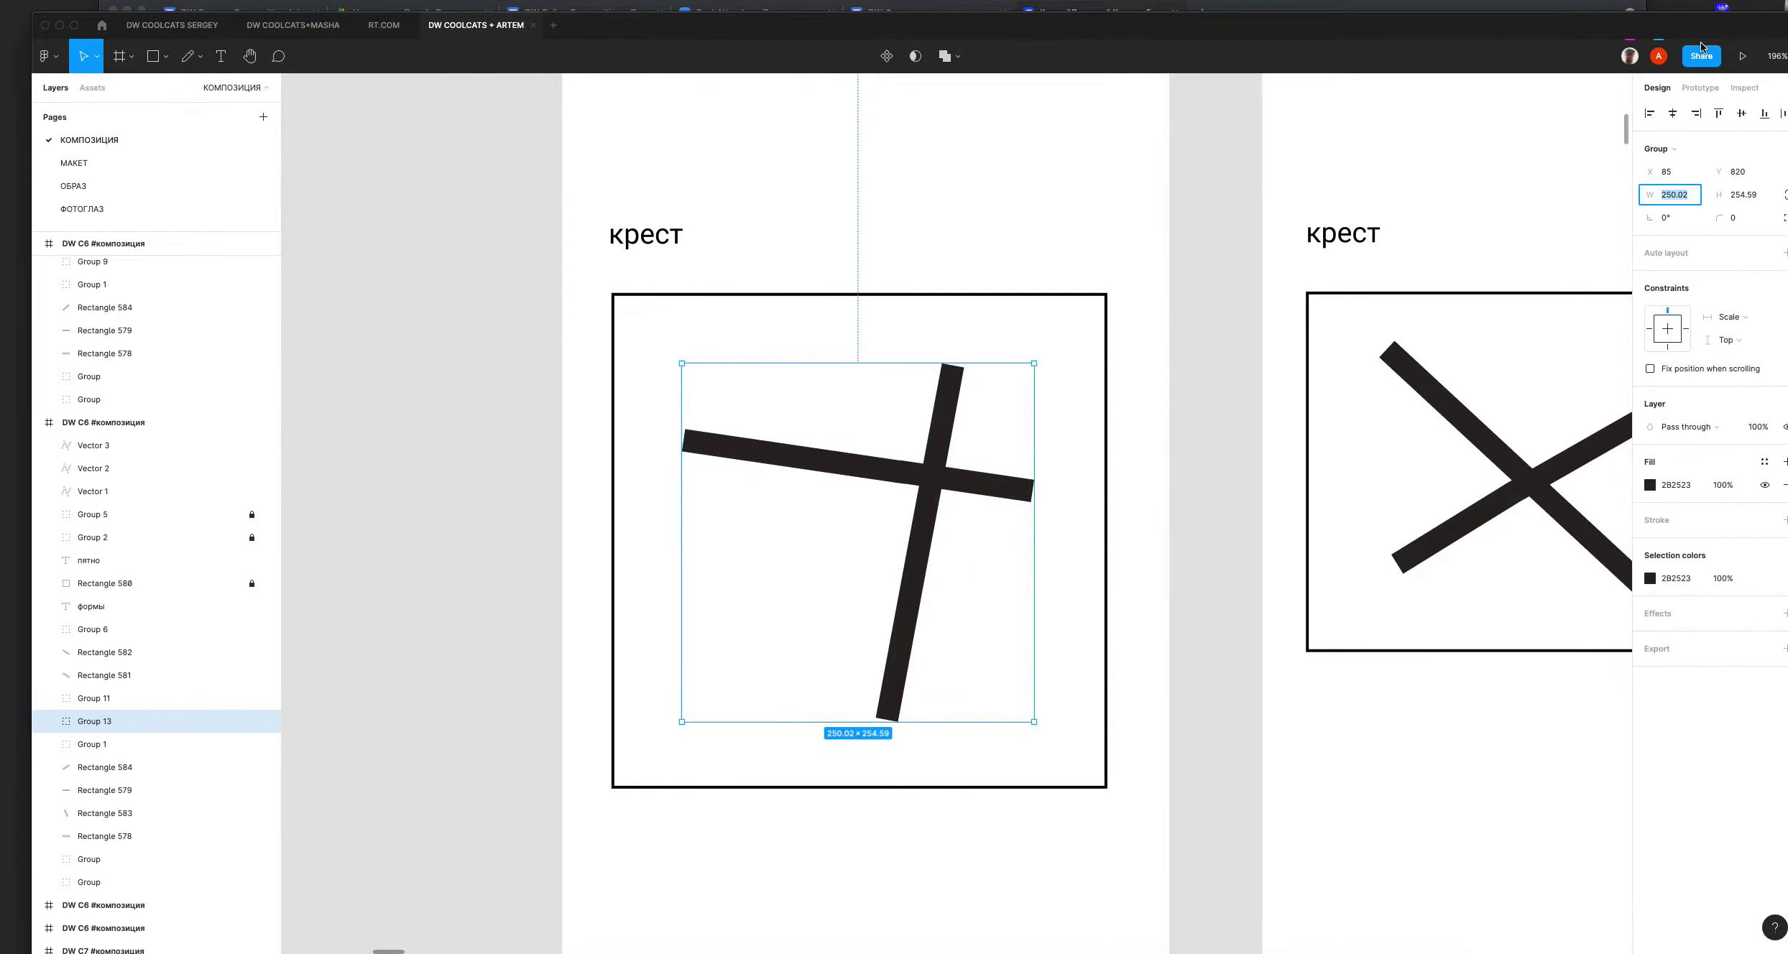
key(Down)
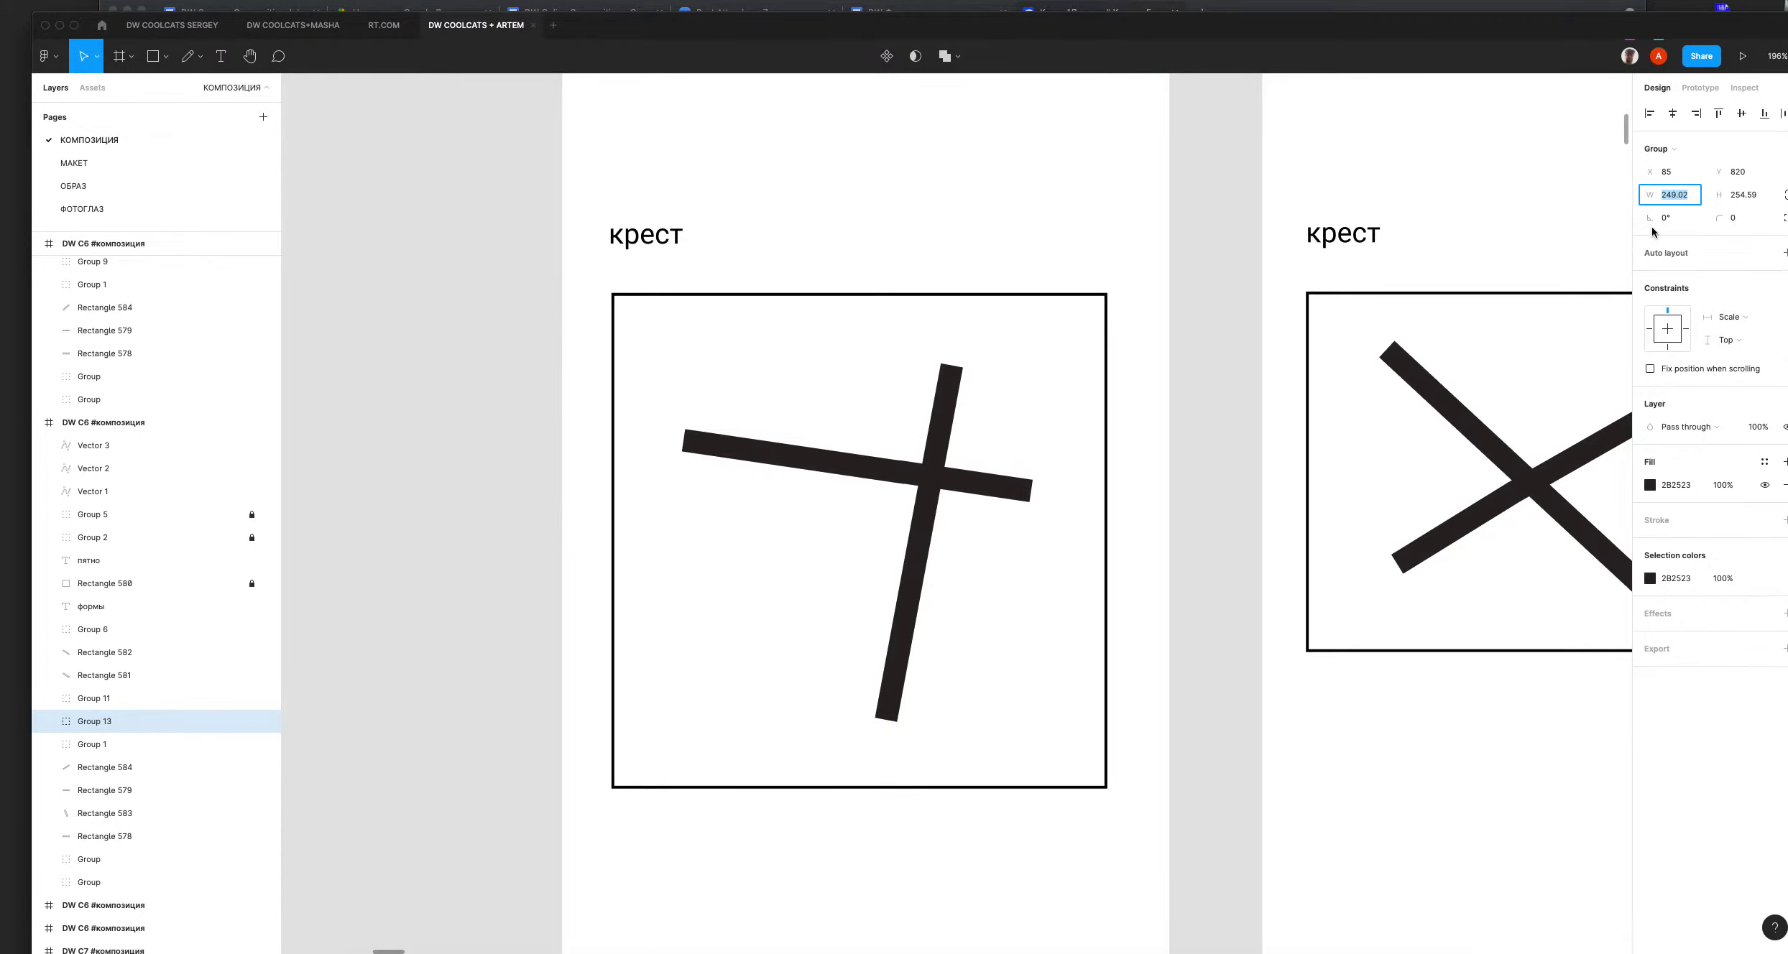
click(1660, 219)
key(Down)
key(Down)
key(Down)
key(Down)
key(Down)
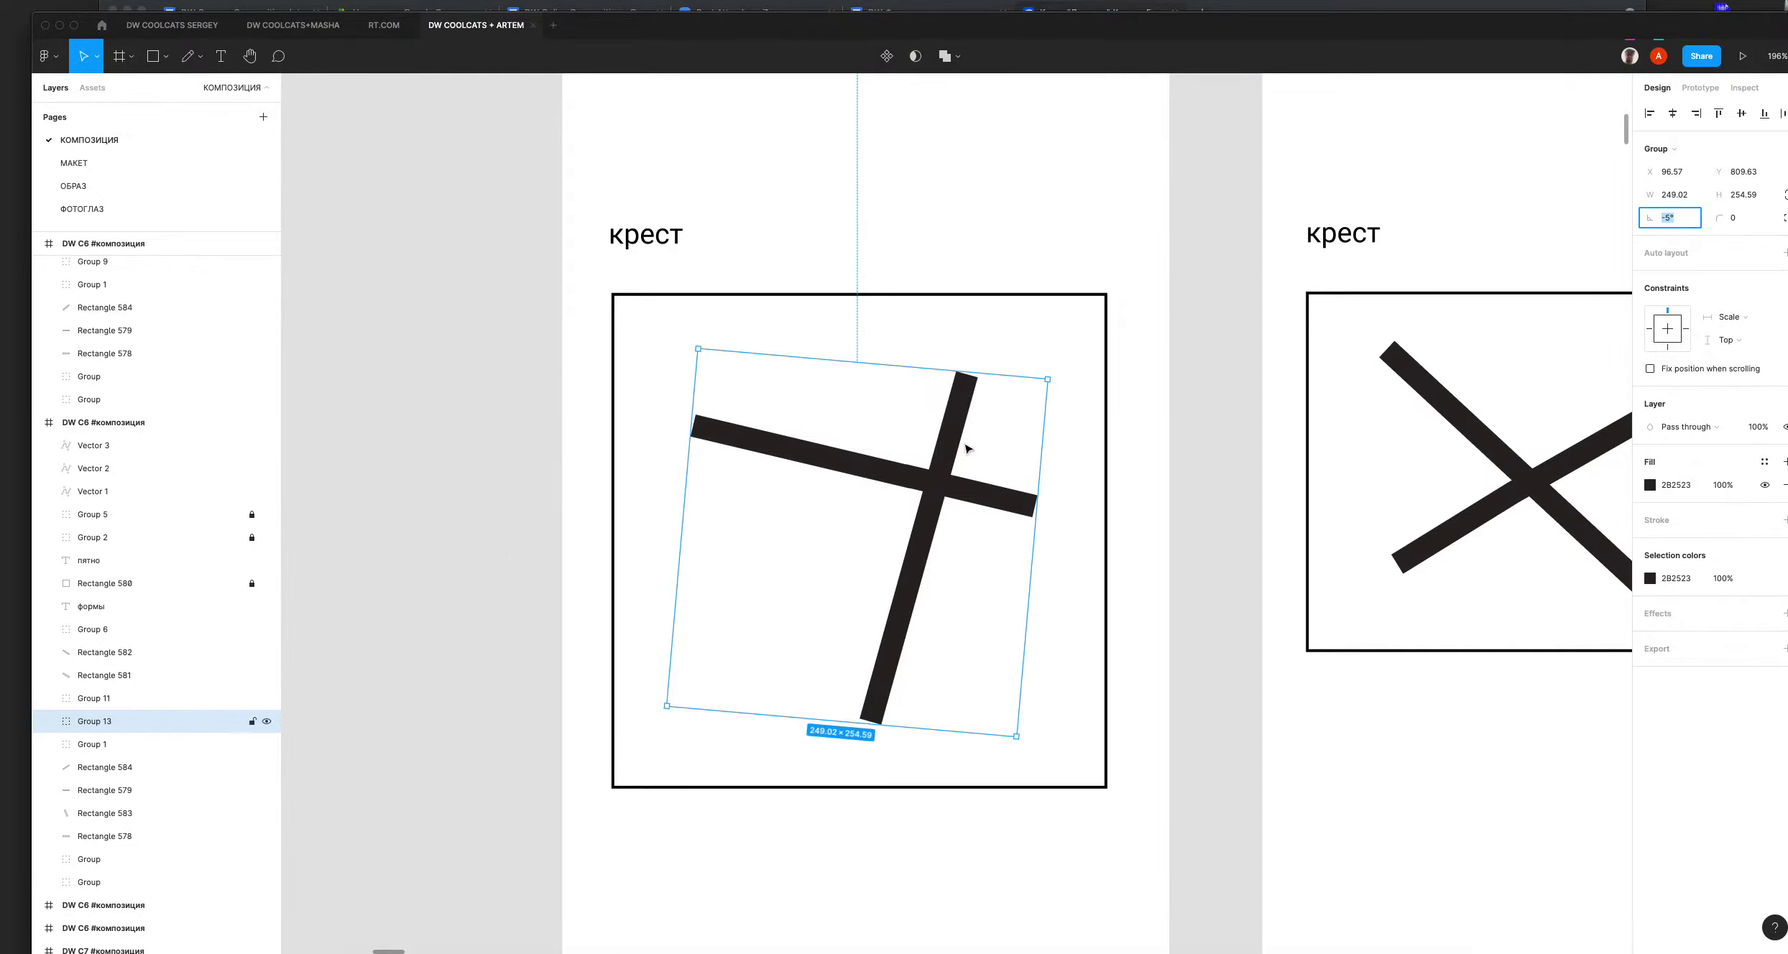
Step: Try moving the left bar of the rotated крест group up and left, away from the long bar, and undo the move
double_click(835, 466)
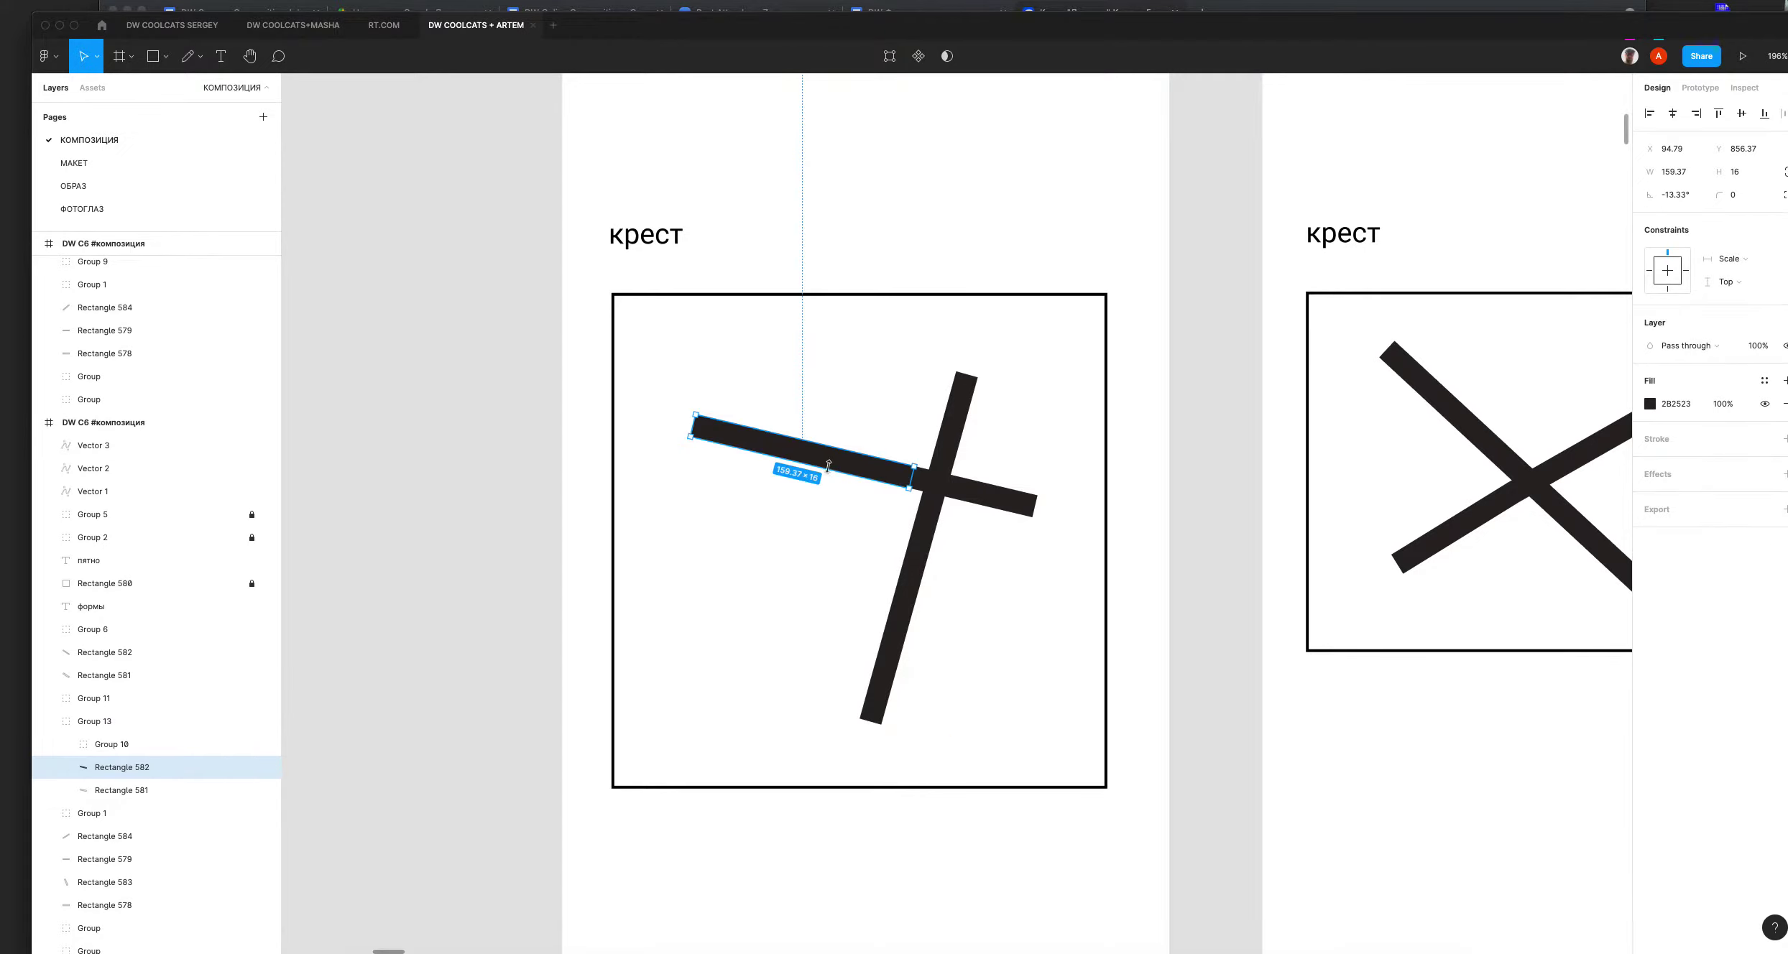
drag(841, 465, 774, 399)
click(460, 523)
click(740, 393)
click(756, 394)
drag(790, 400, 881, 603)
key(super+z)
key(super+z)
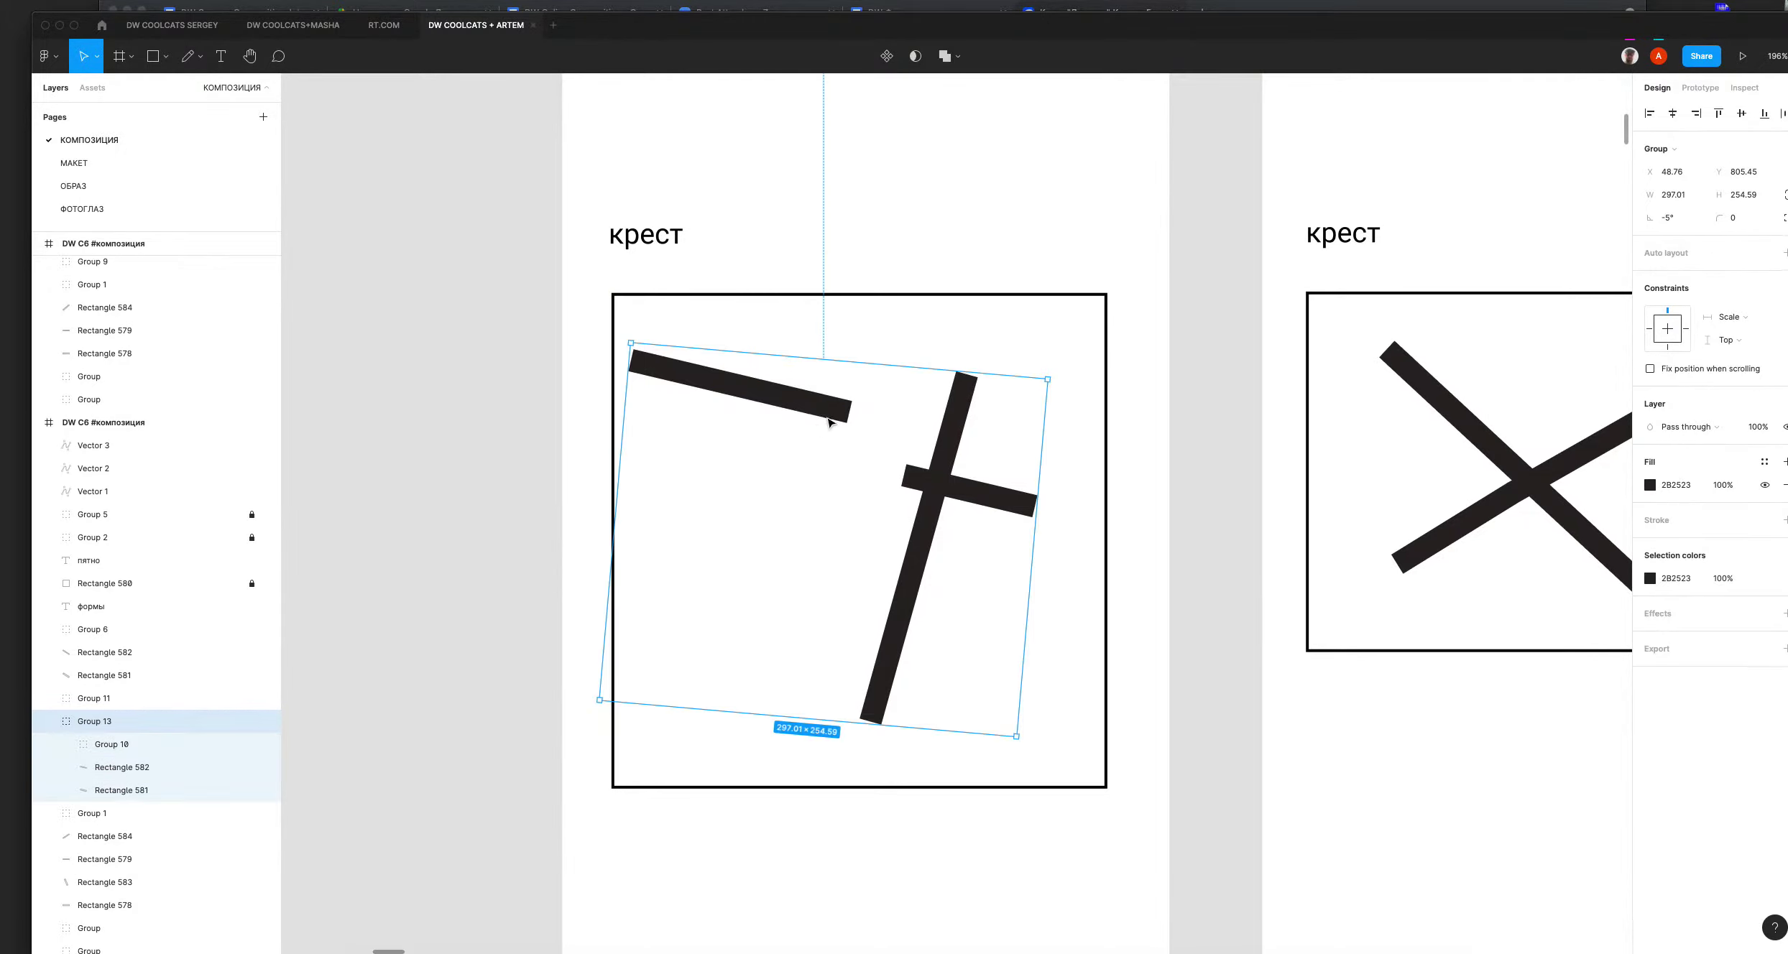
key(ctrl+z)
click(1066, 429)
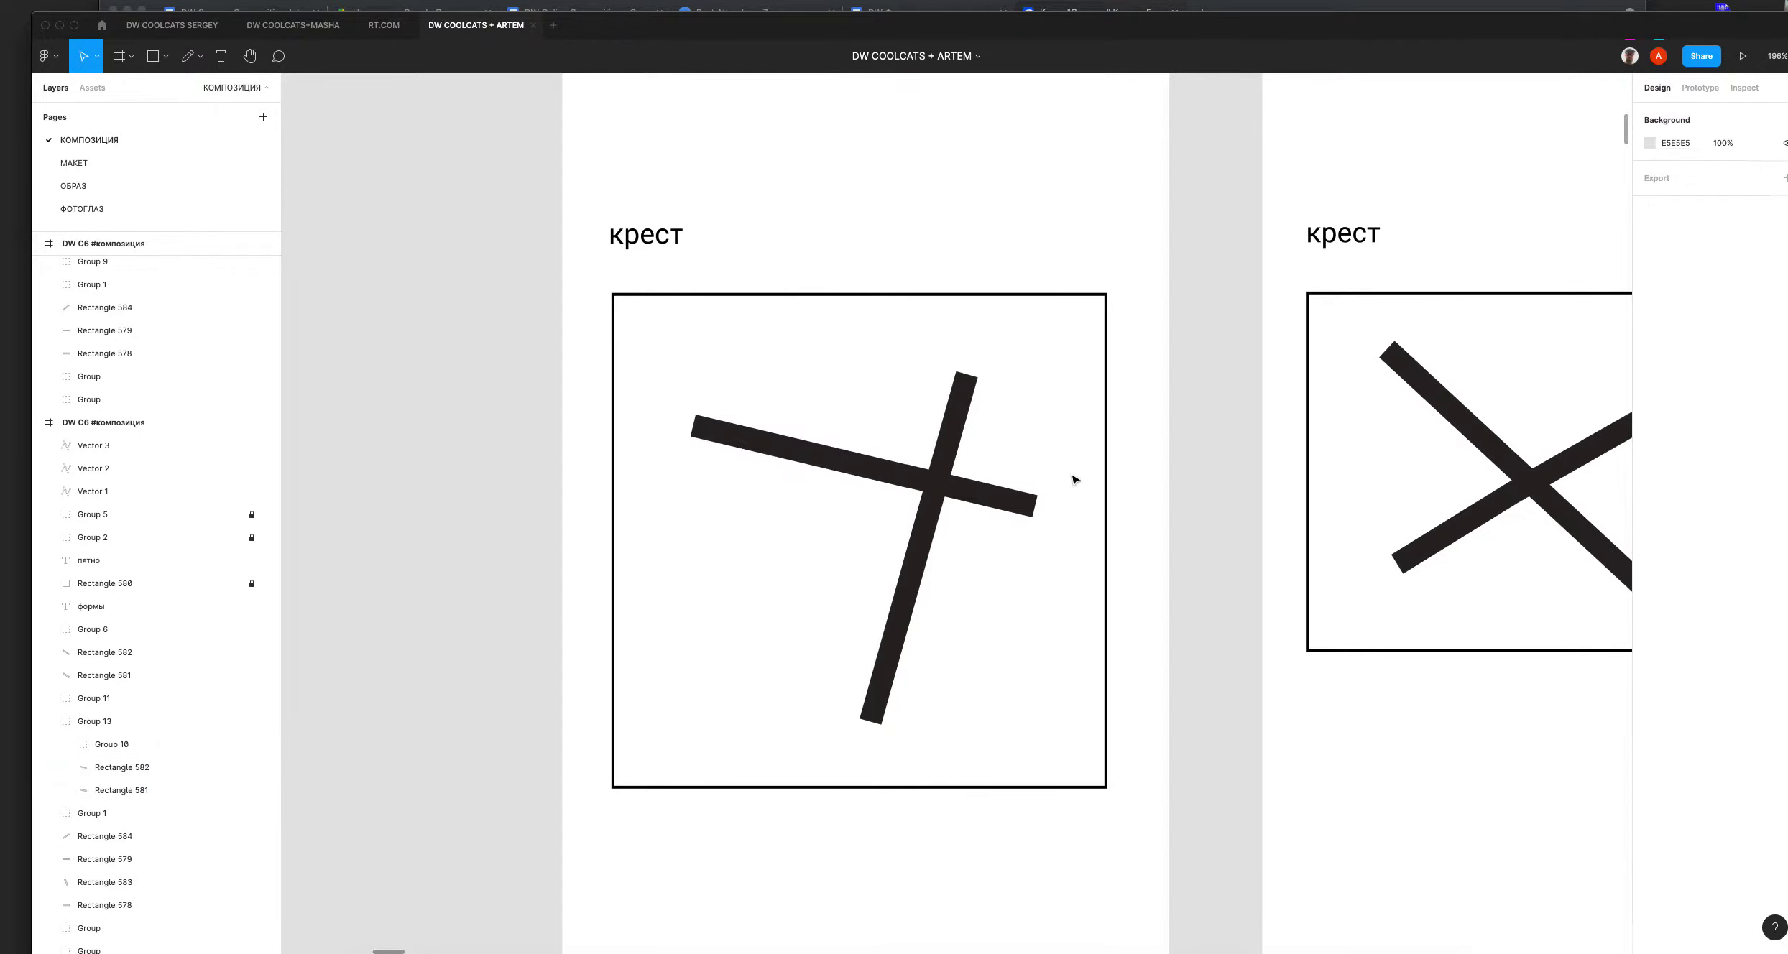
Step: Undo the rotation and width change of the first крест group
key(super+z)
key(super+z)
key(super+z)
key(super+z)
key(super+z)
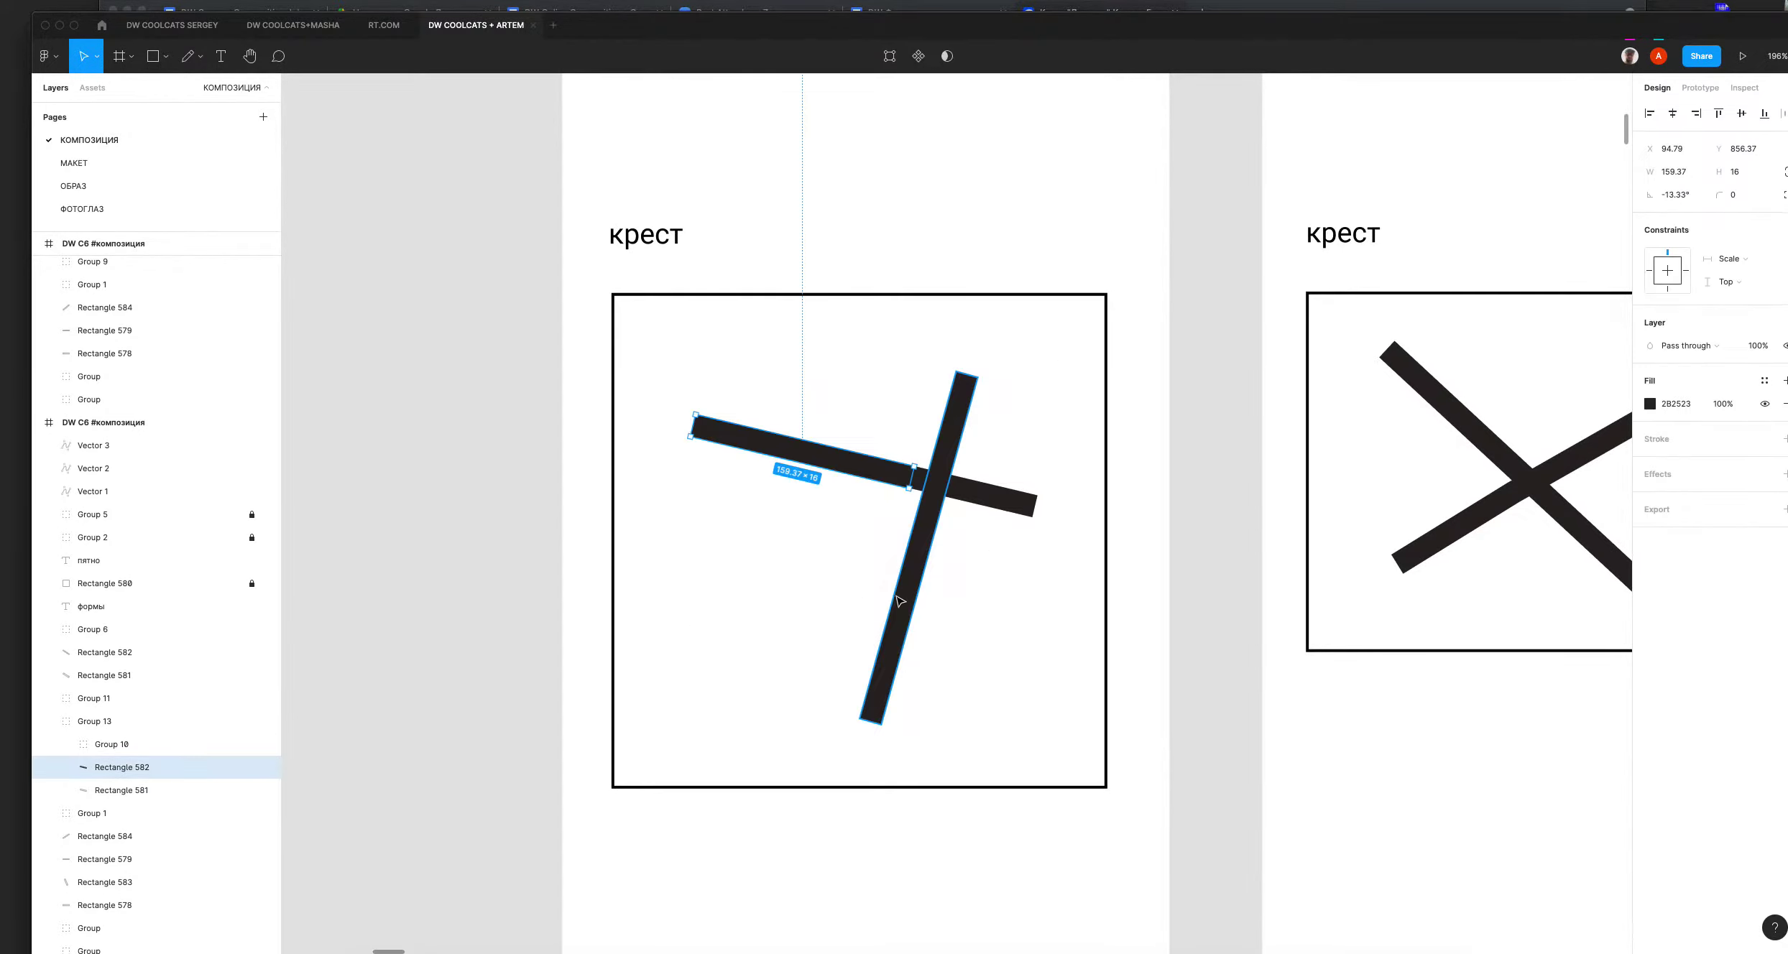
click(448, 667)
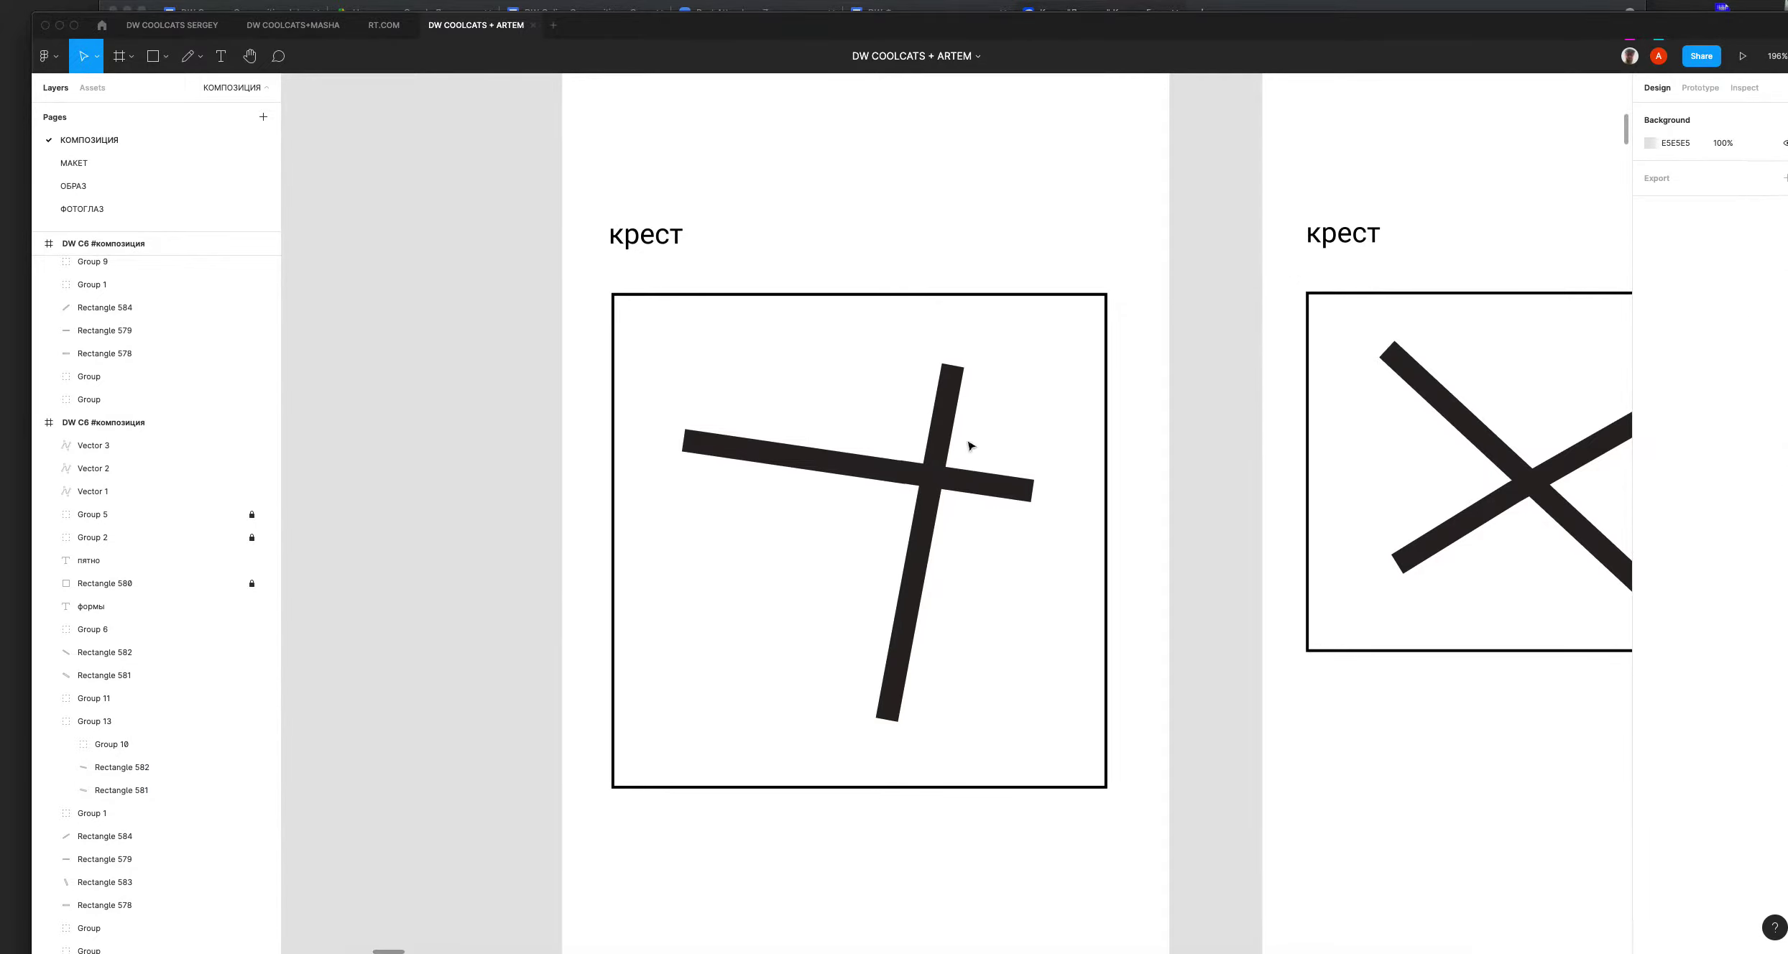
Step: Try shifting the whole first крест group to the right within its frame, and undo the shift
drag(999, 478, 1037, 490)
click(1236, 429)
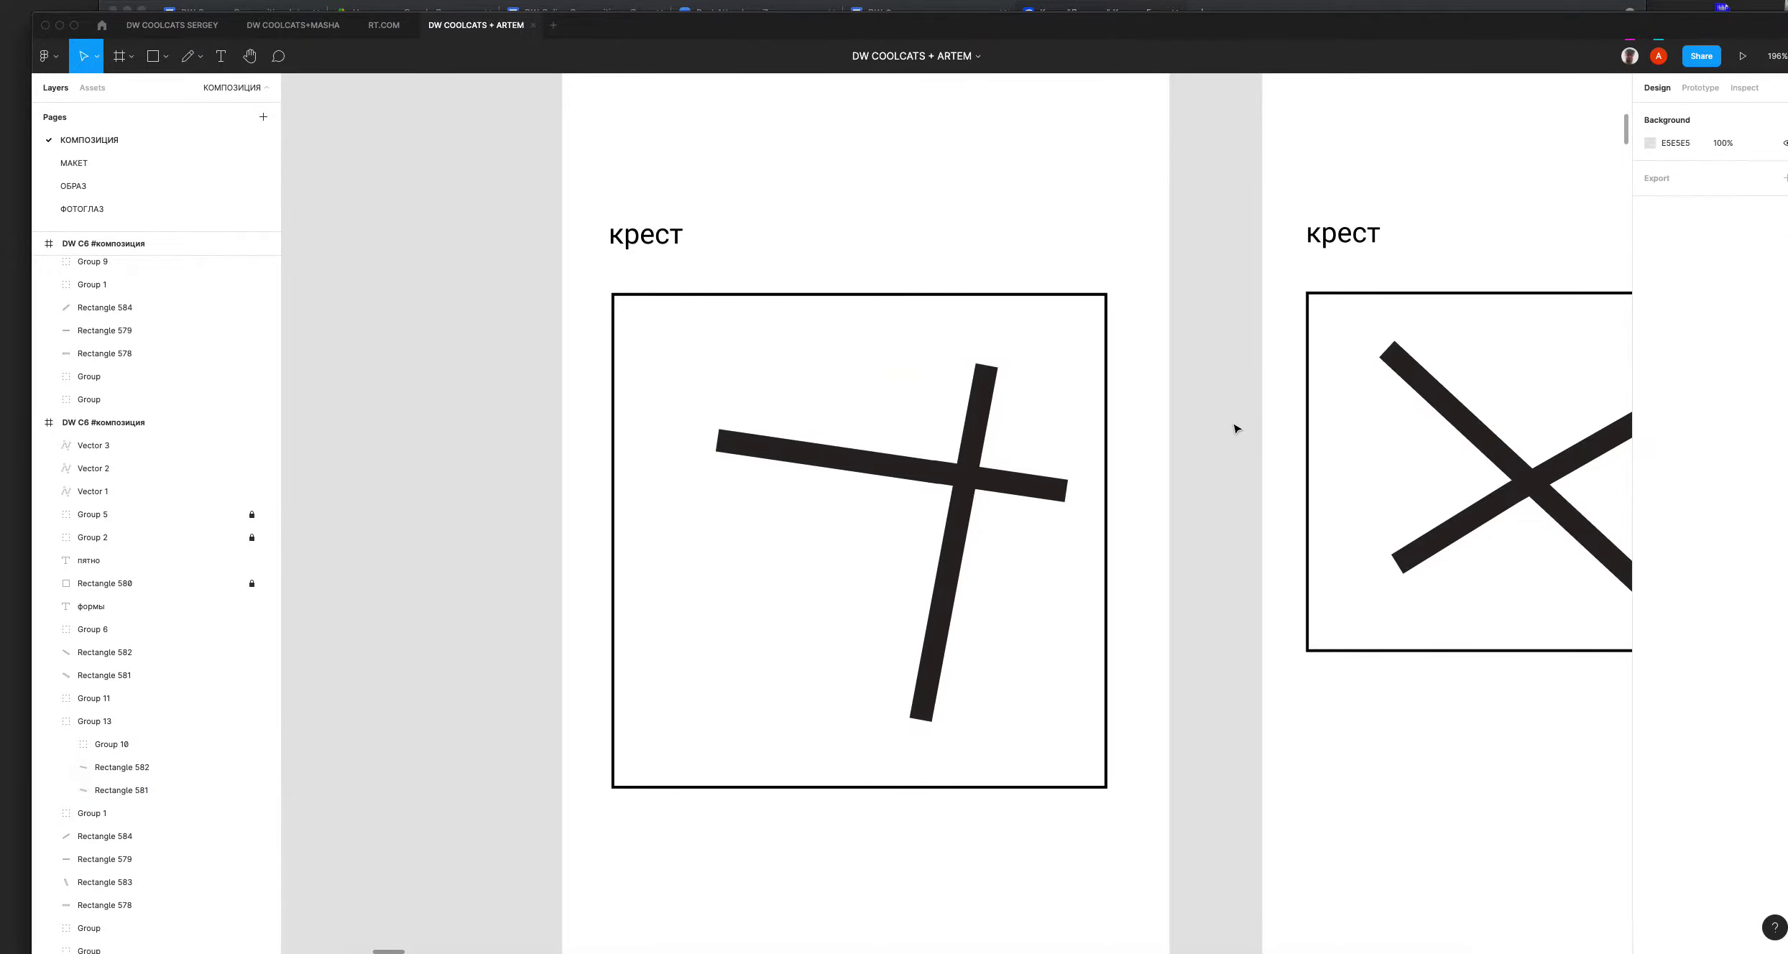
click(878, 638)
key(super+shift+z)
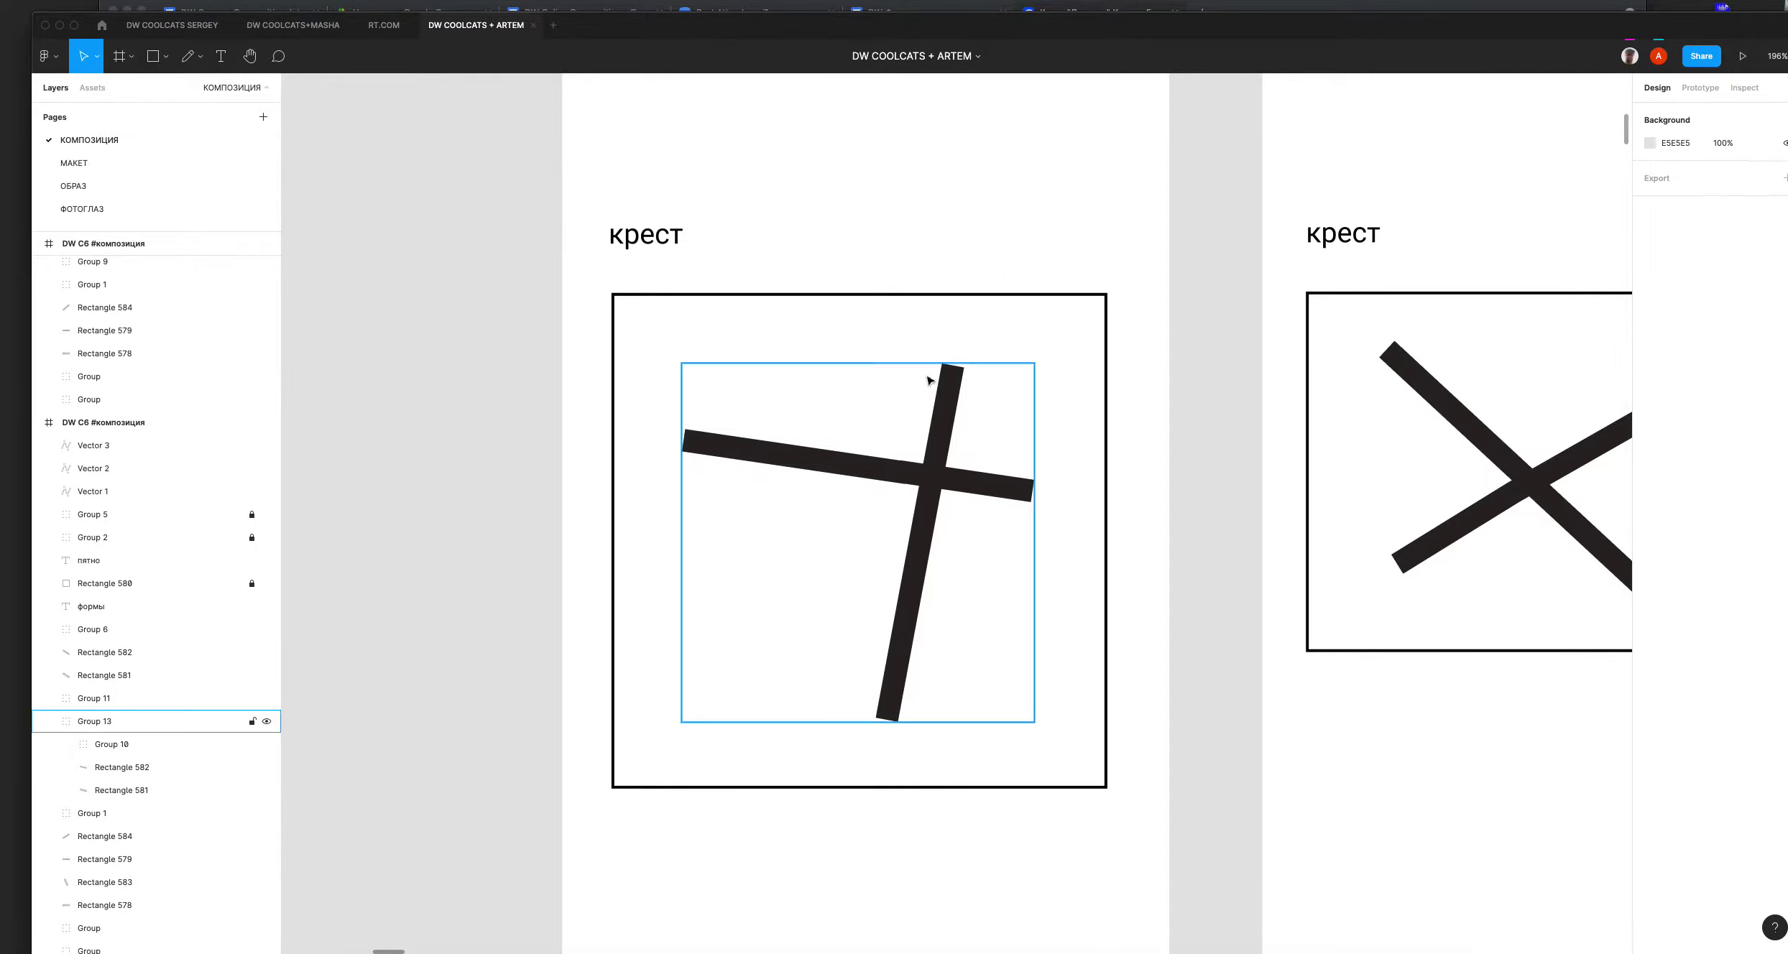
Step: Sketch pencil arrows beside the first крест figure for turning clockwise and shifting right, plus lines for a more tilted long bar
click(202, 56)
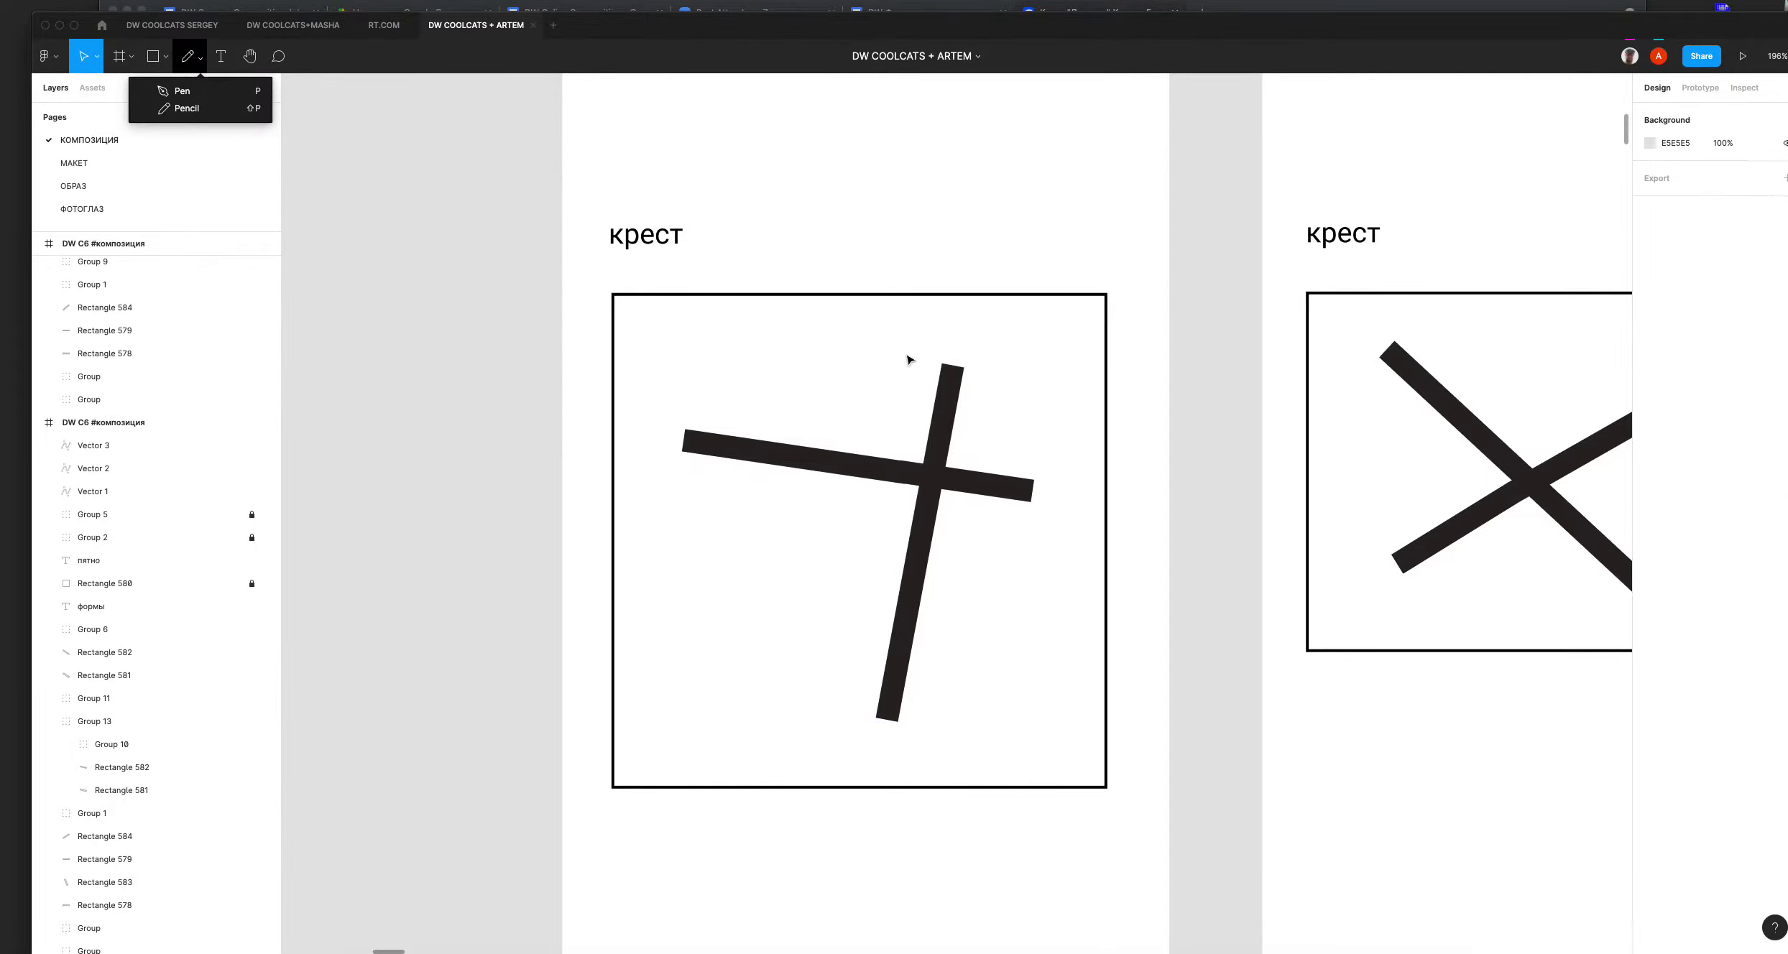
click(185, 108)
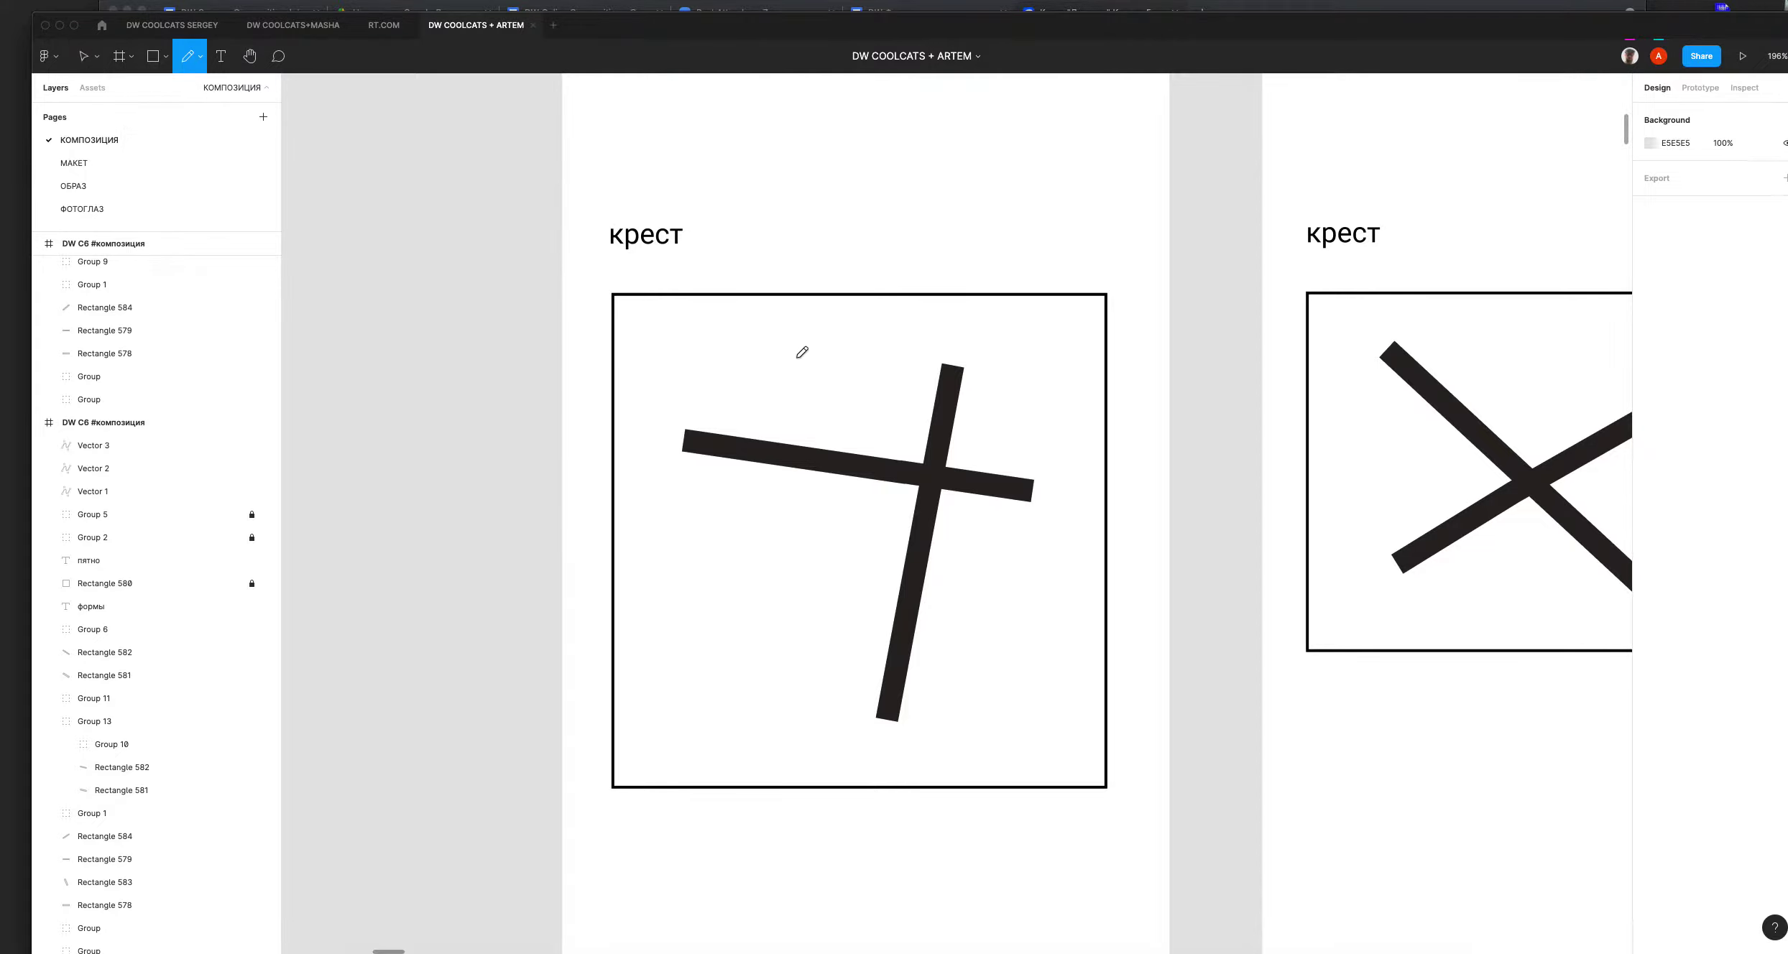
mouse_move(985, 393)
mouse_down()
mouse_move(1030, 437)
mouse_move(1032, 394)
mouse_up()
drag(979, 529, 1061, 536)
mouse_move(958, 563)
mouse_down()
mouse_move(889, 713)
mouse_move(1043, 360)
mouse_move(890, 701)
mouse_move(961, 430)
mouse_move(878, 685)
mouse_up()
key(super+z)
drag(1021, 383, 1028, 356)
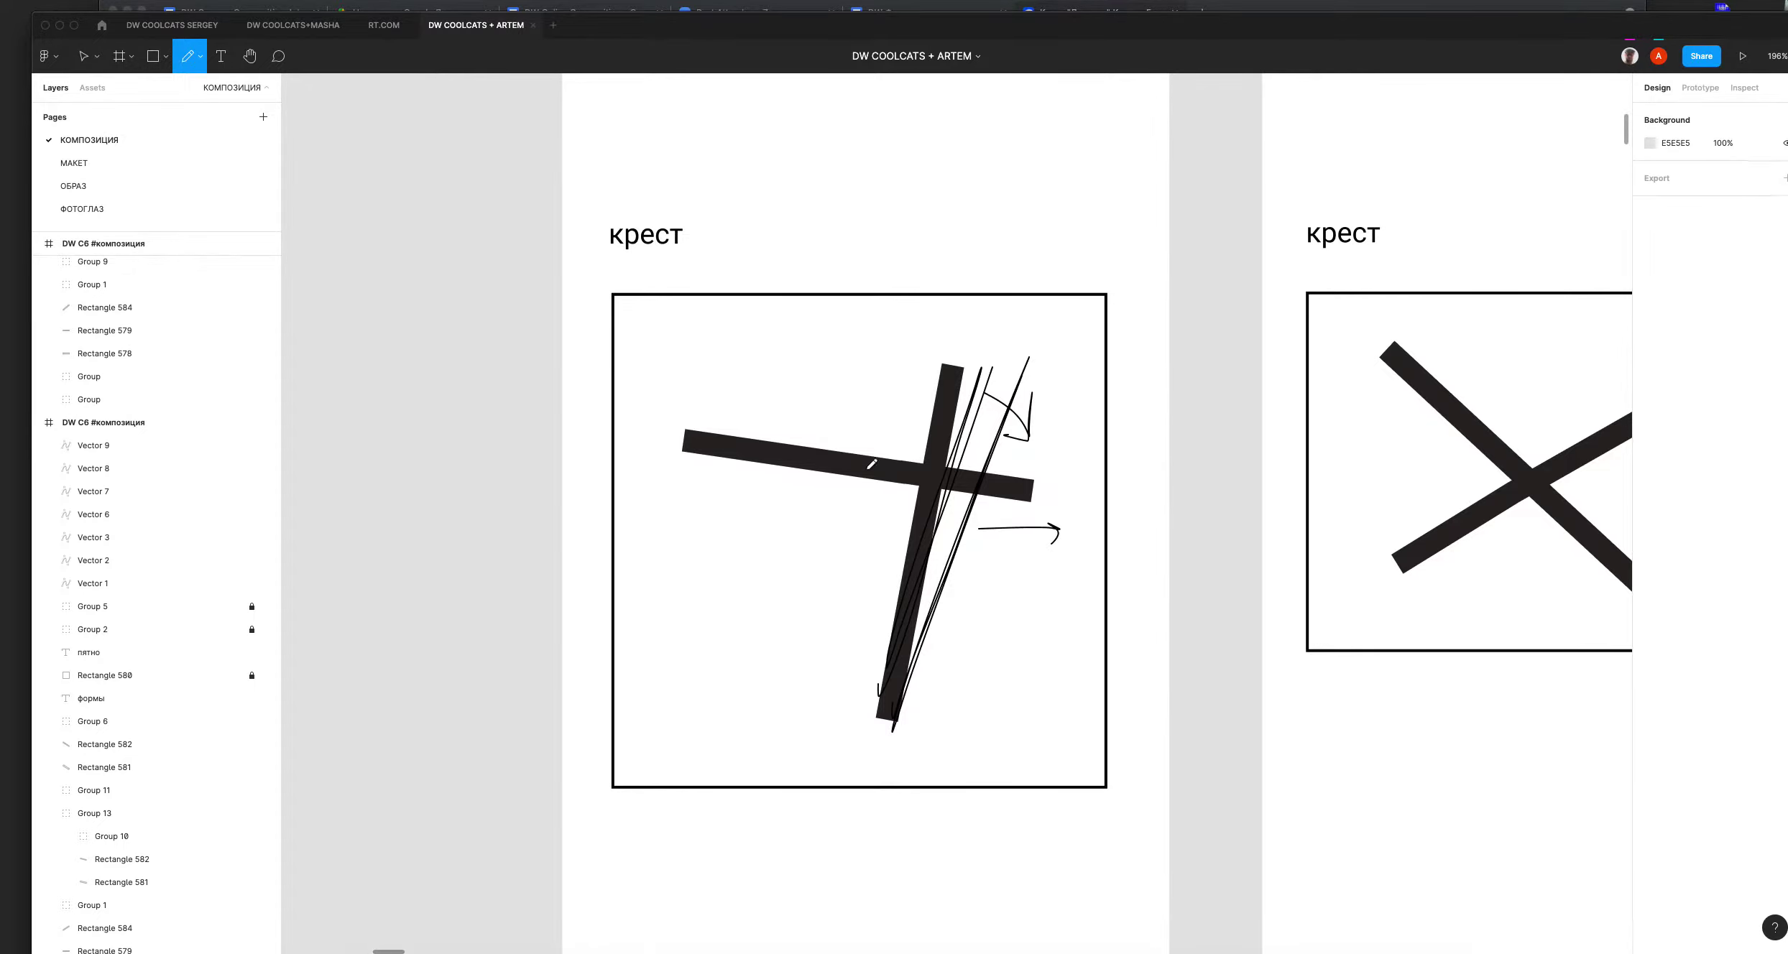
Step: Sketch freehand pencil lines in the empty area below the left bar of the first крест figure
drag(660, 600, 854, 626)
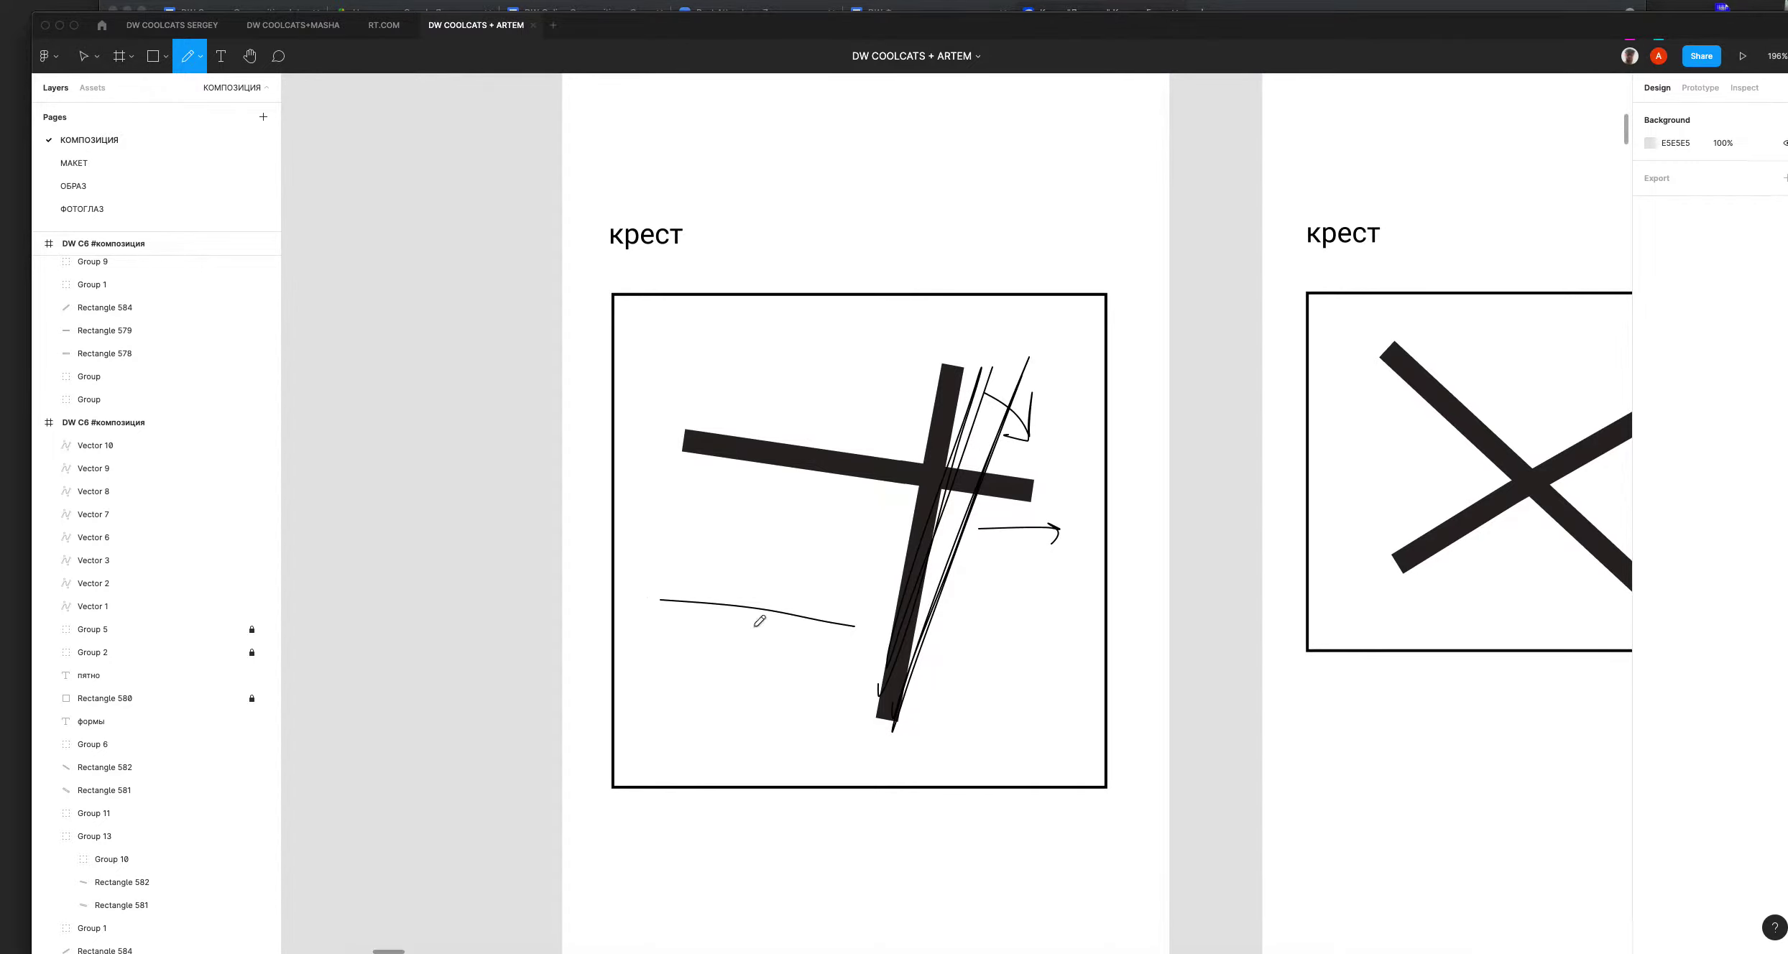
mouse_move(794, 491)
mouse_down()
mouse_move(758, 566)
mouse_move(794, 541)
mouse_up()
mouse_move(1290, 504)
mouse_down()
mouse_move(1108, 524)
mouse_move(561, 503)
mouse_up()
Step: Sketch a pencil loop around the spot where the bars meet in the first навылет figure, and undo it
scroll(561, 503, down, 10)
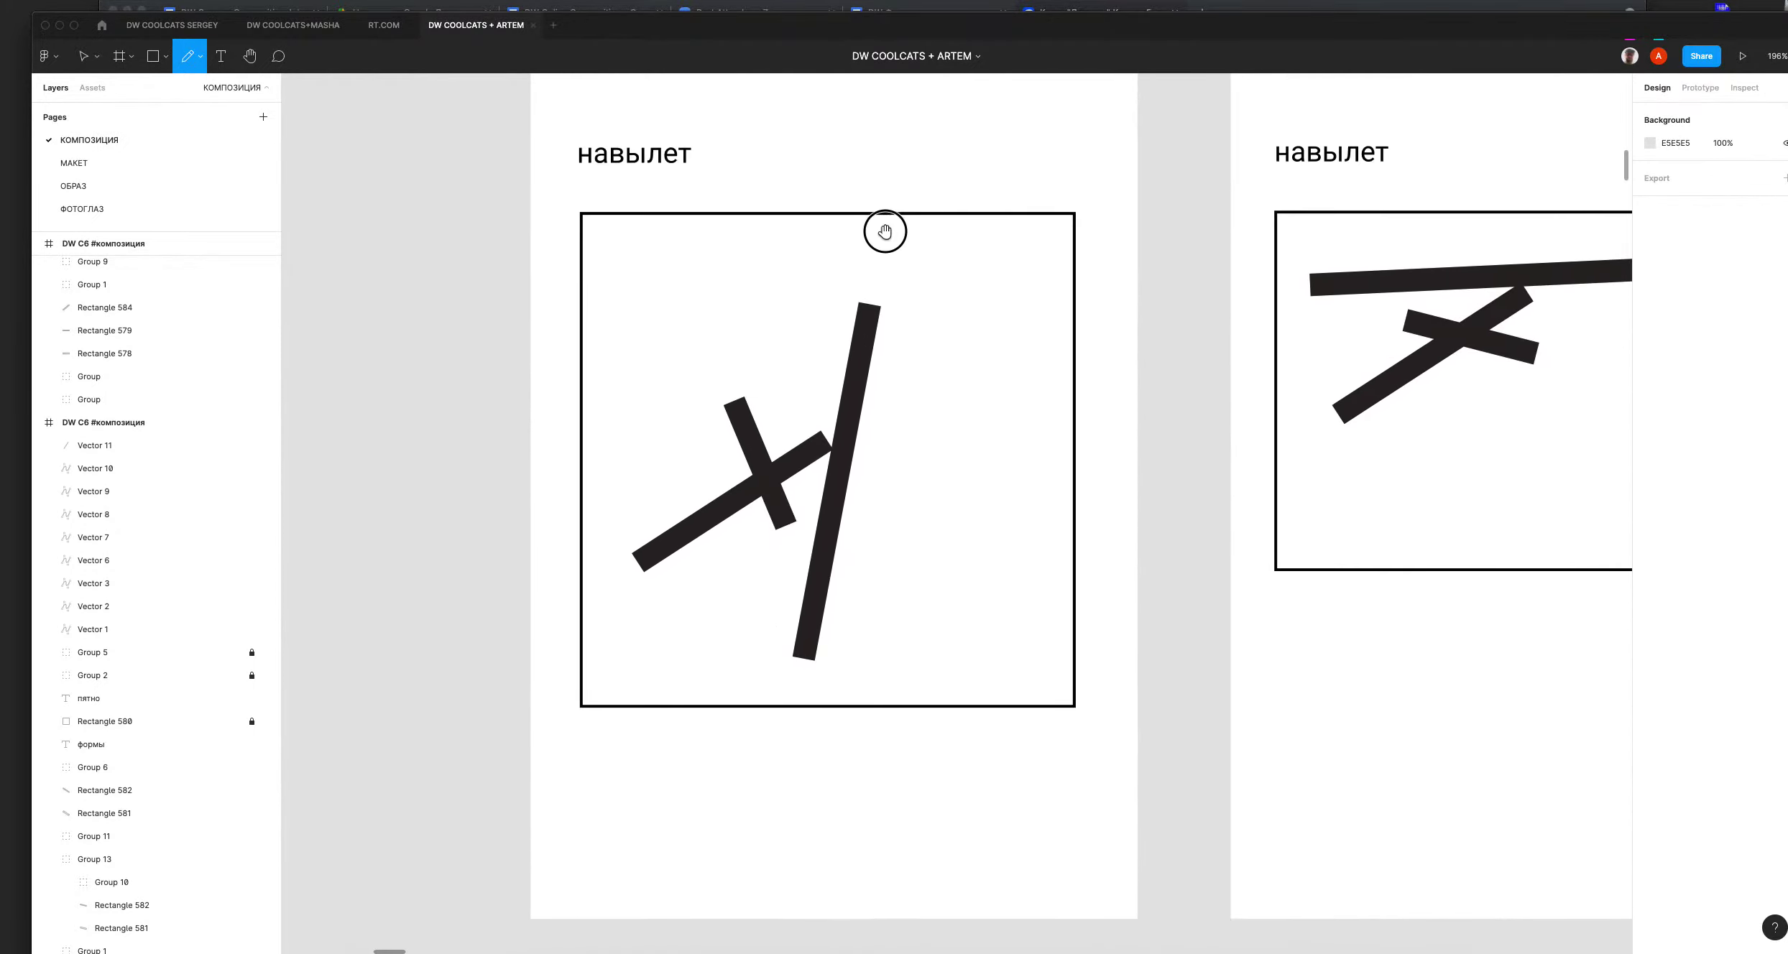
mouse_move(812, 462)
mouse_down()
mouse_move(710, 577)
mouse_move(692, 446)
mouse_up()
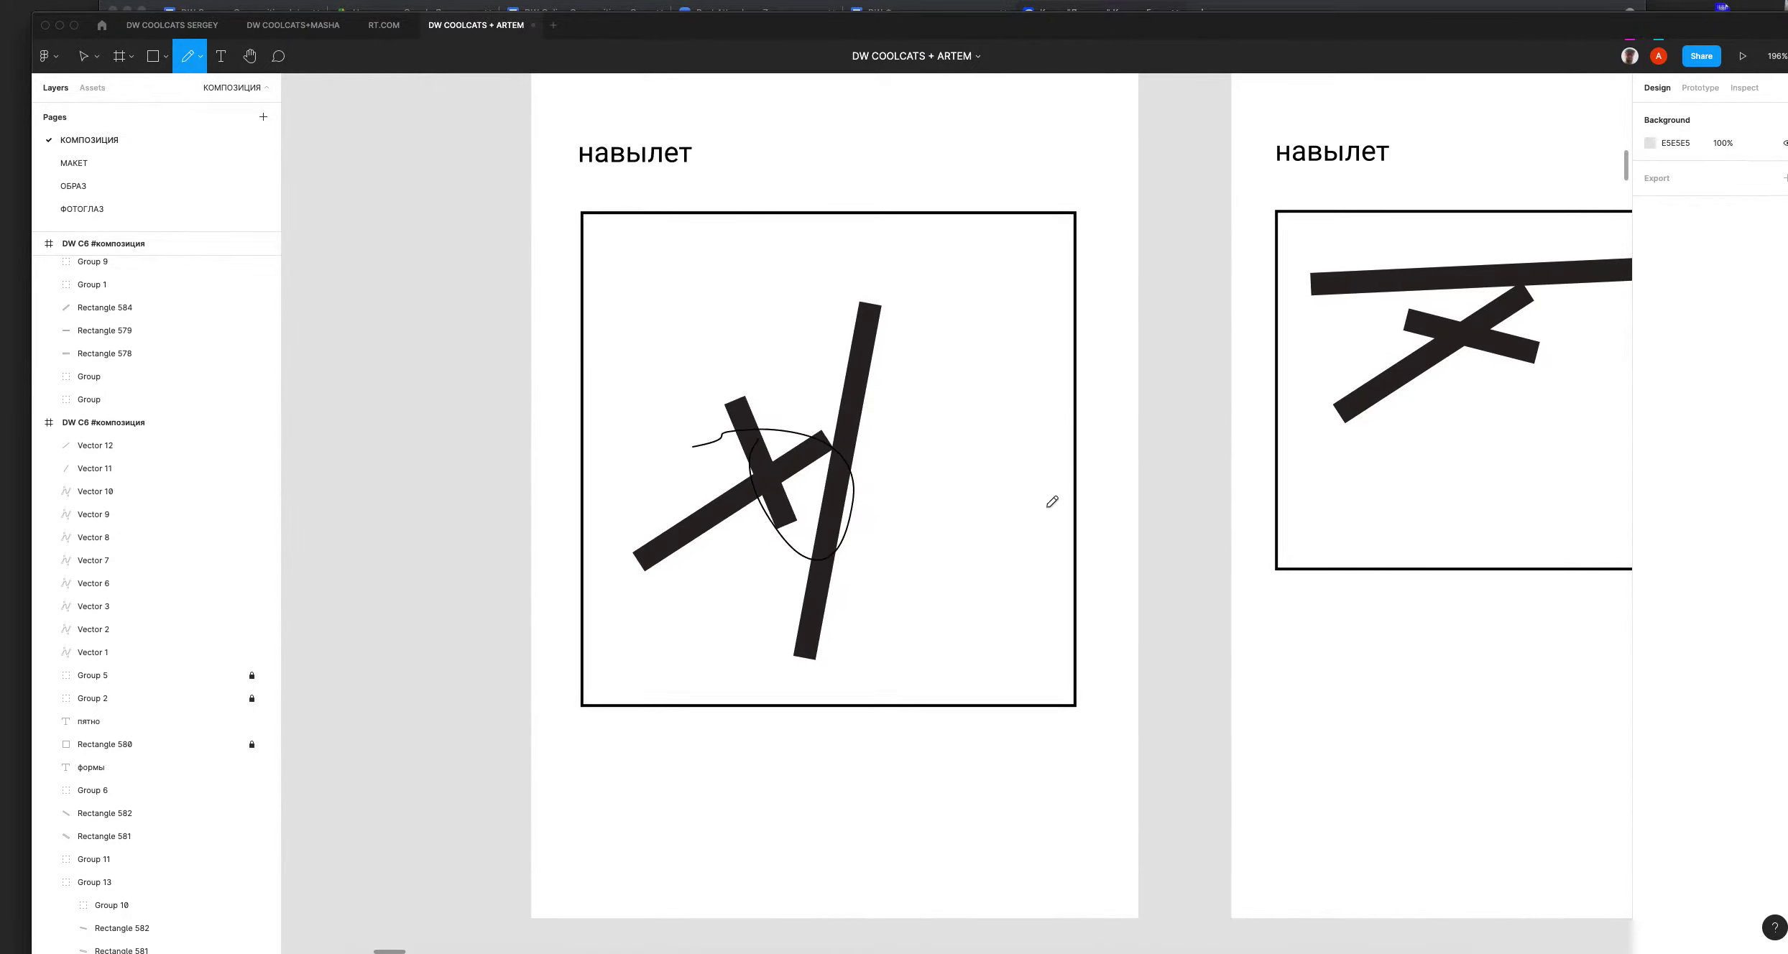
drag(1047, 447, 927, 511)
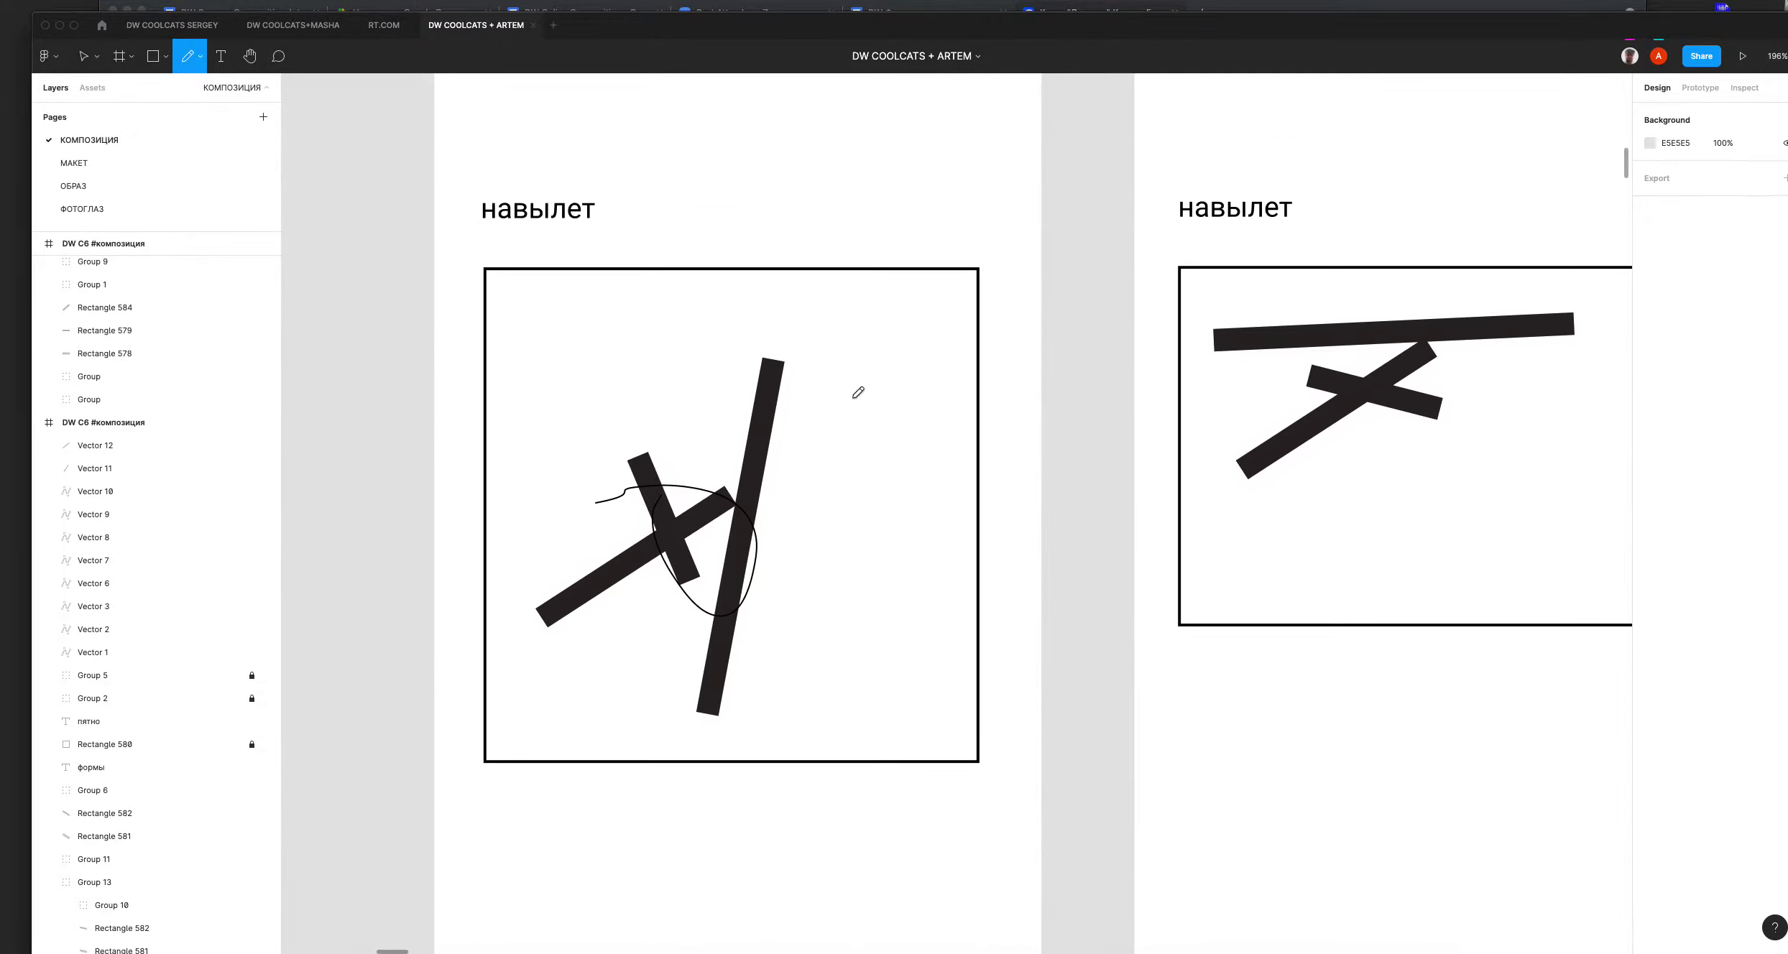
key(super+z)
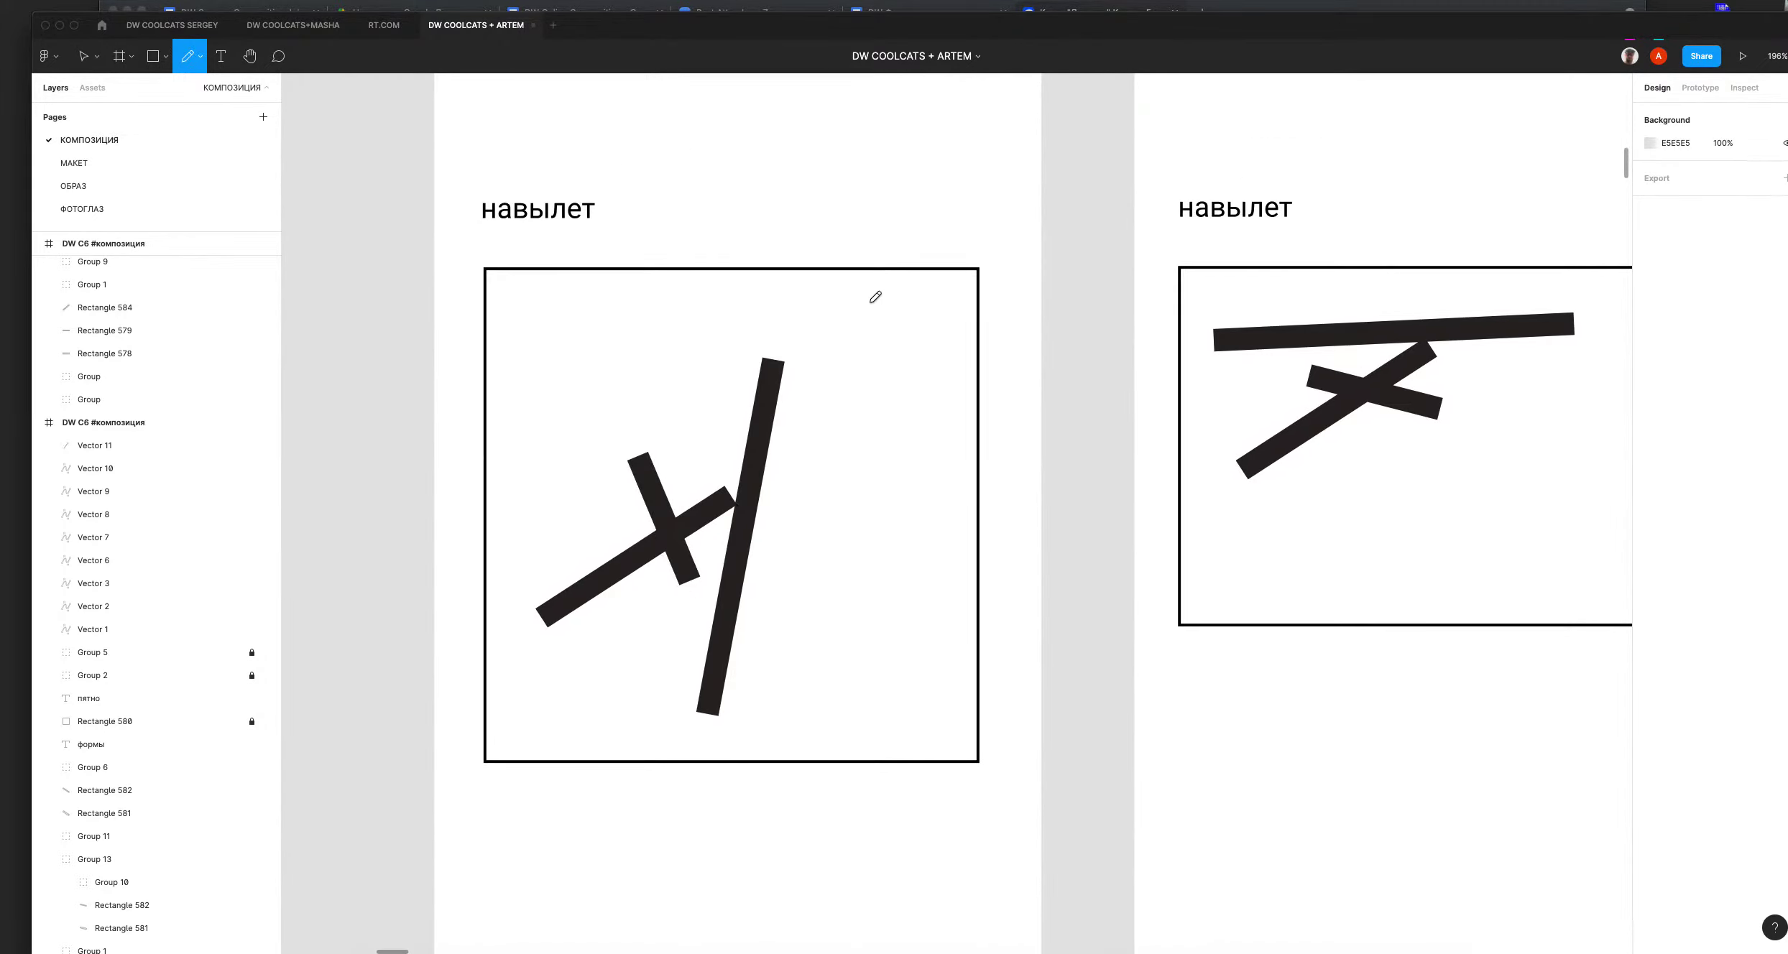
Step: Try moving the short bar to the upper-right corner of the first навылет frame and rotating it to -57.31°, and undo both changes
key(v)
click(675, 546)
drag(688, 572, 925, 394)
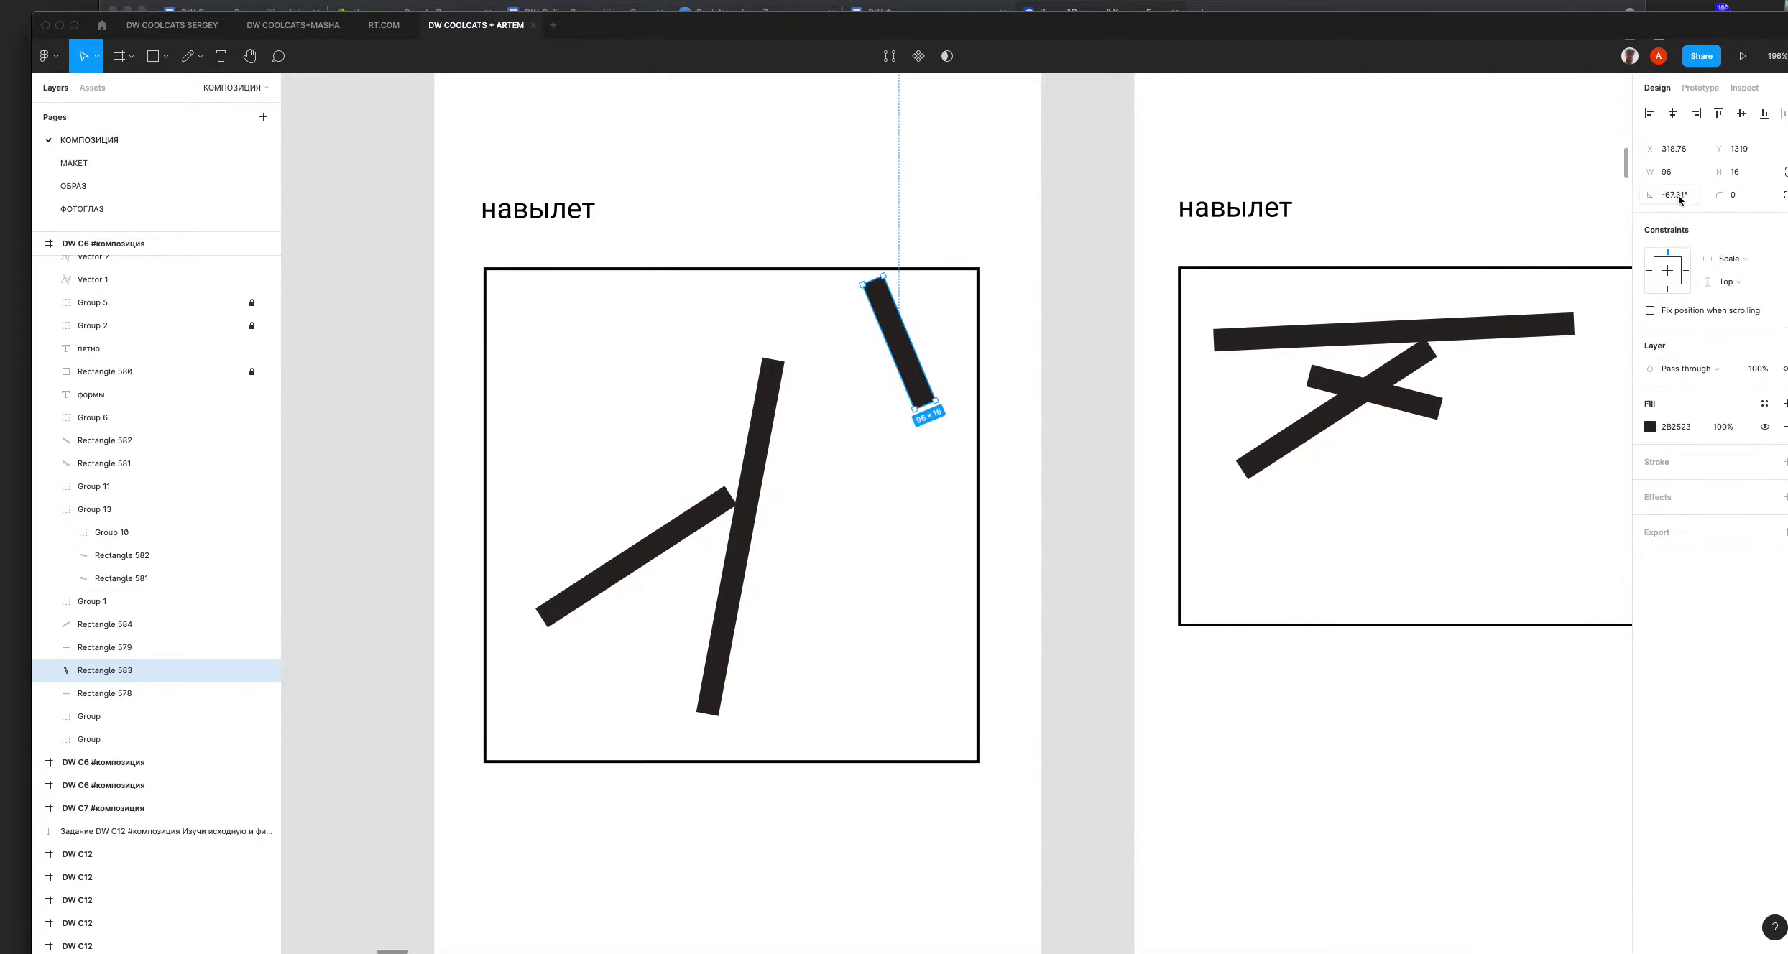
key(shift+Up)
key(Down)
key(Down)
key(Down)
key(super+z)
key(super+z)
key(super+z)
key(super+z)
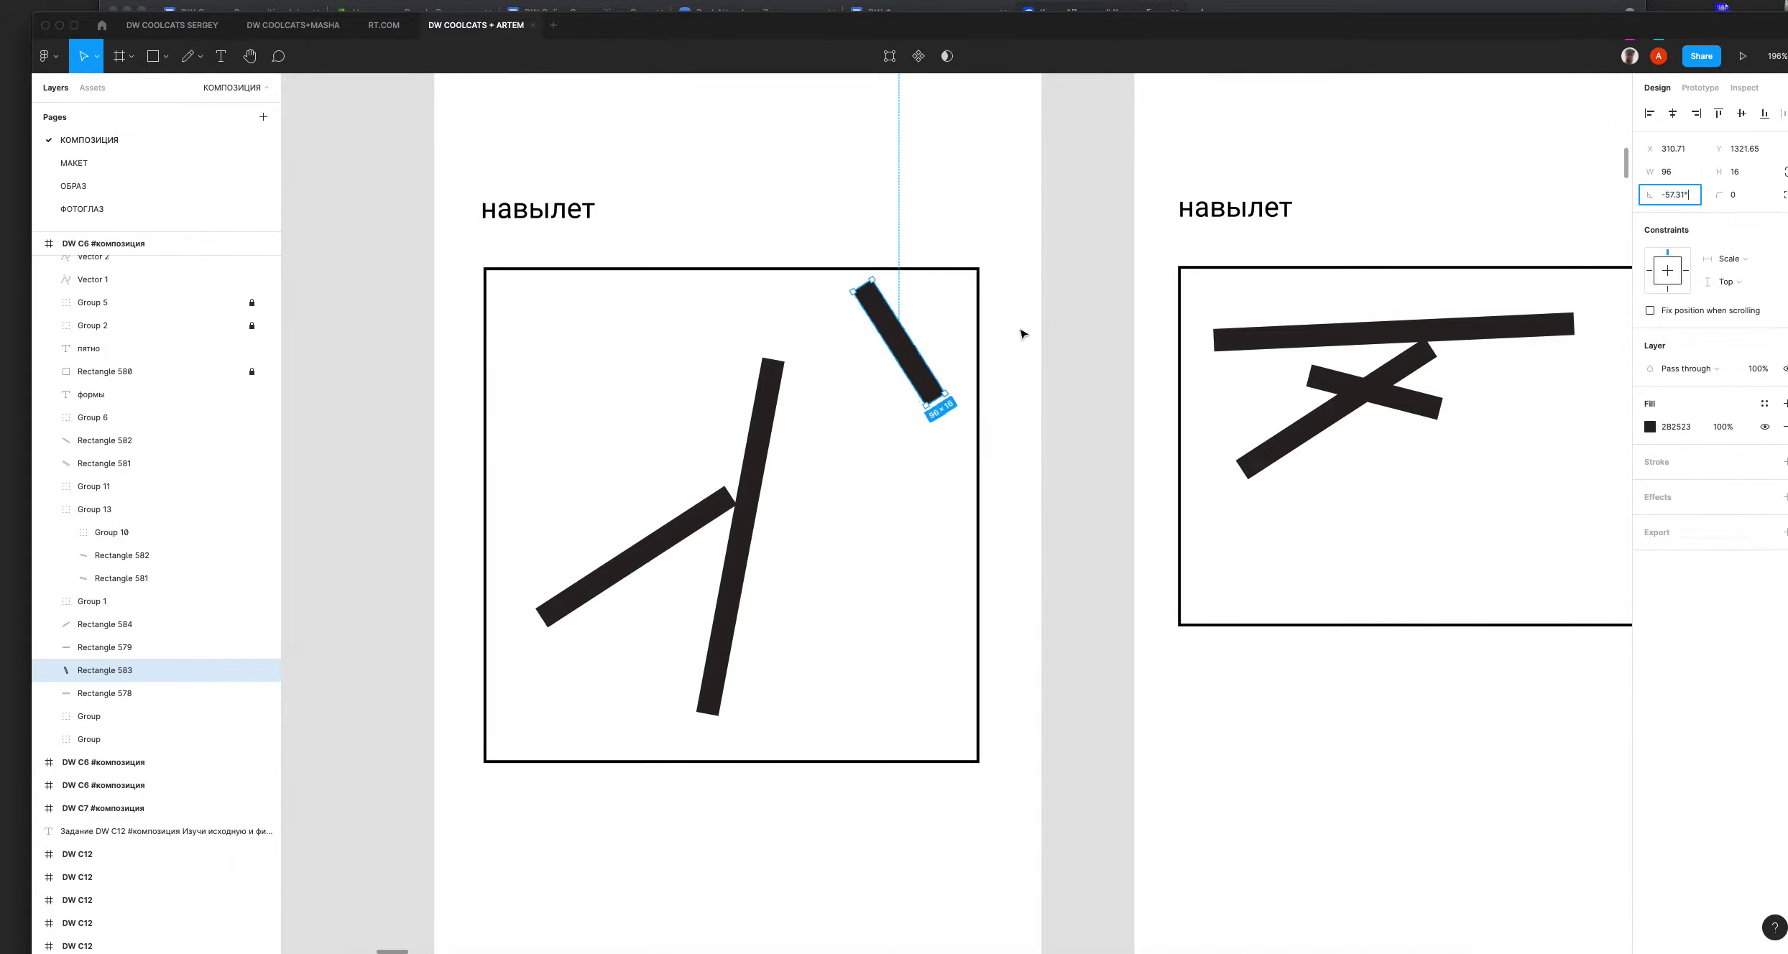
click(809, 410)
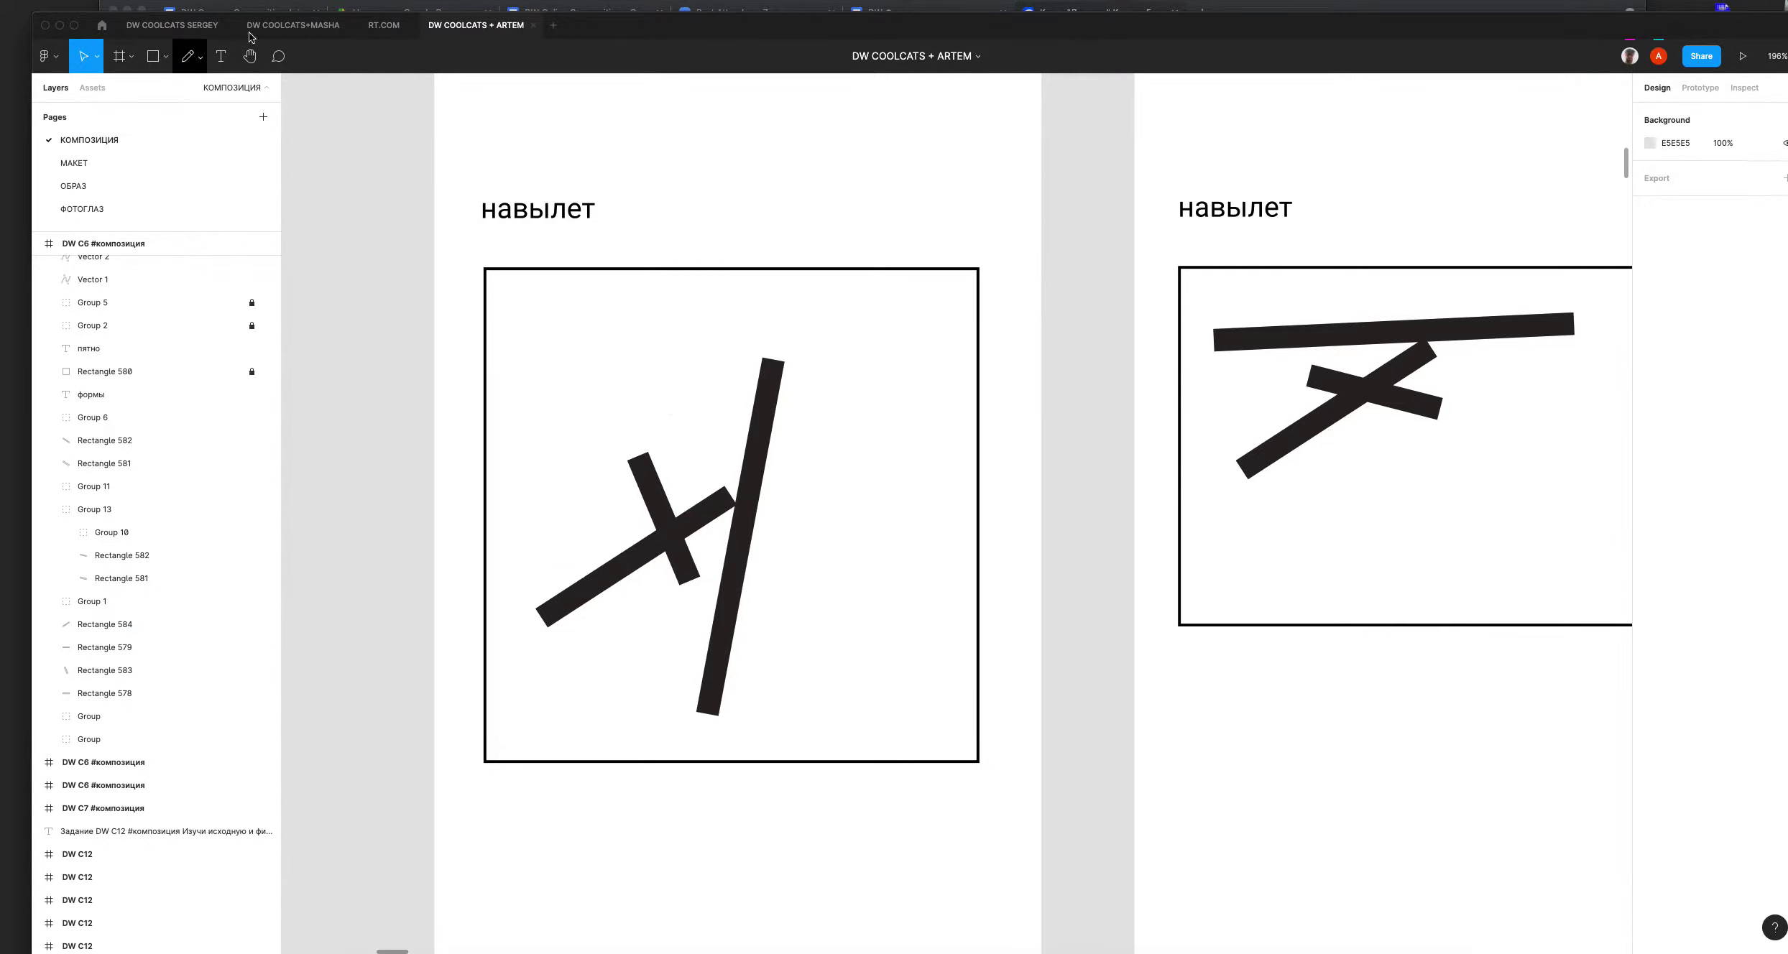
Step: Sketch a double-headed pencil arrow above the short bar of the first навылет figure and a loop around the bar's upper end
click(179, 59)
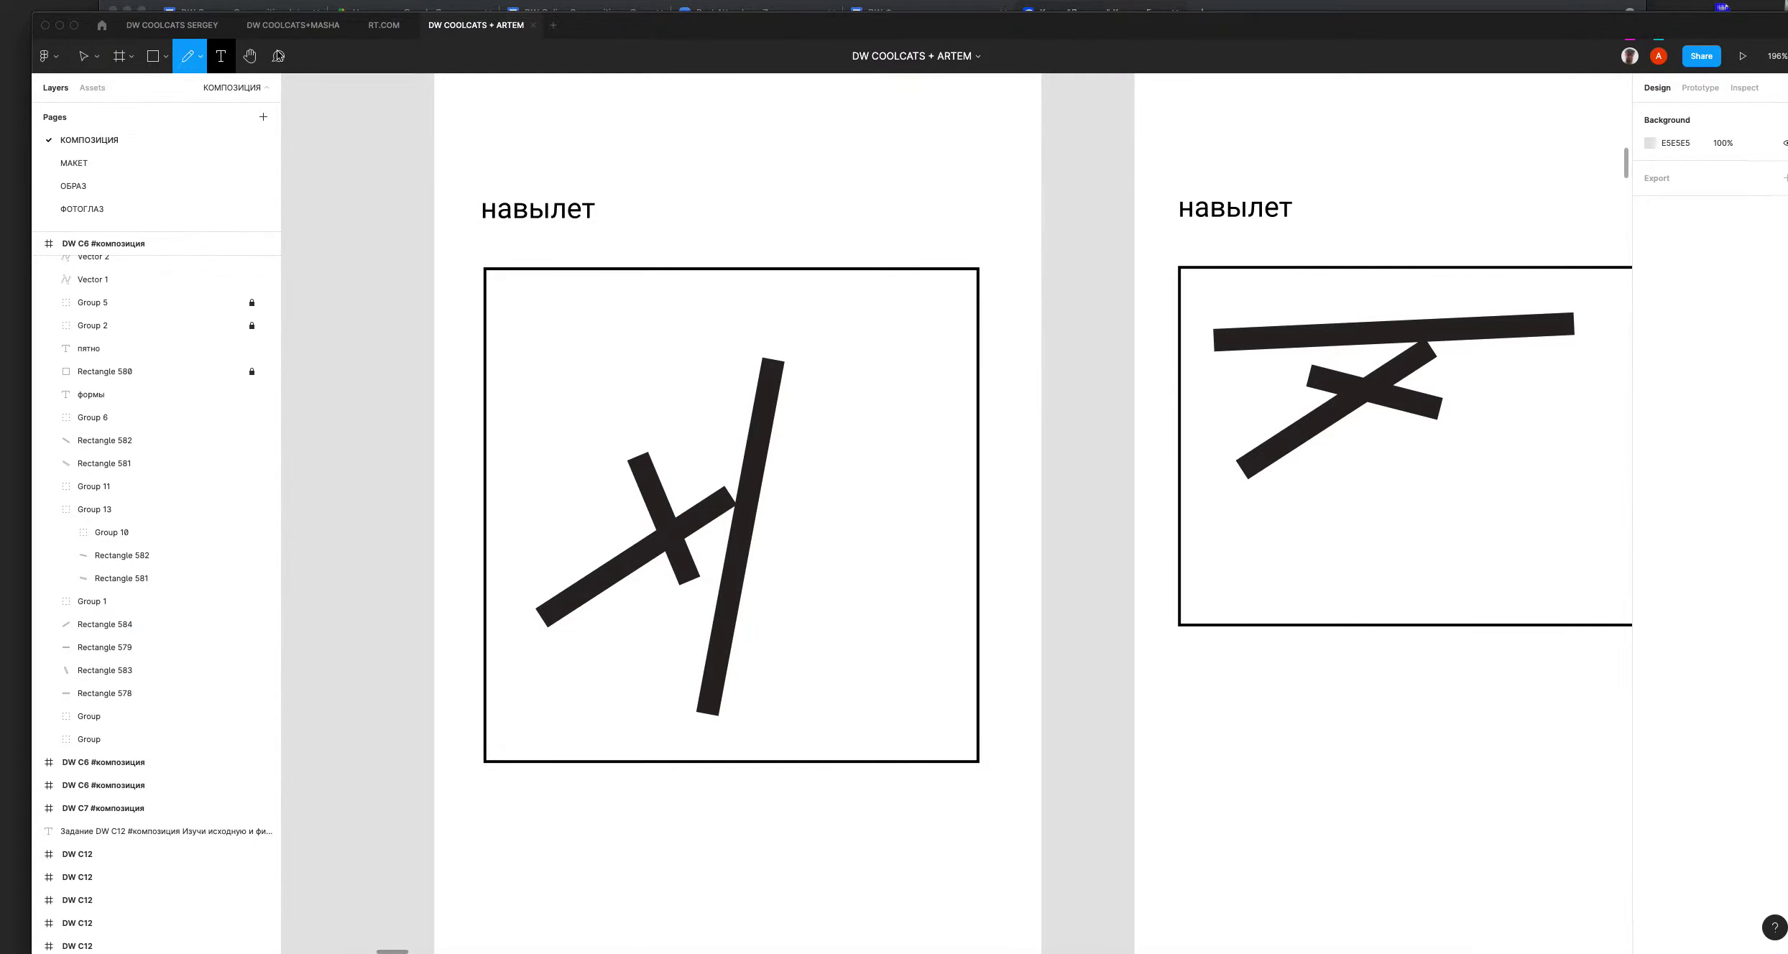
drag(661, 443, 704, 321)
mouse_move(659, 411)
mouse_down()
mouse_move(682, 500)
mouse_move(654, 413)
mouse_up()
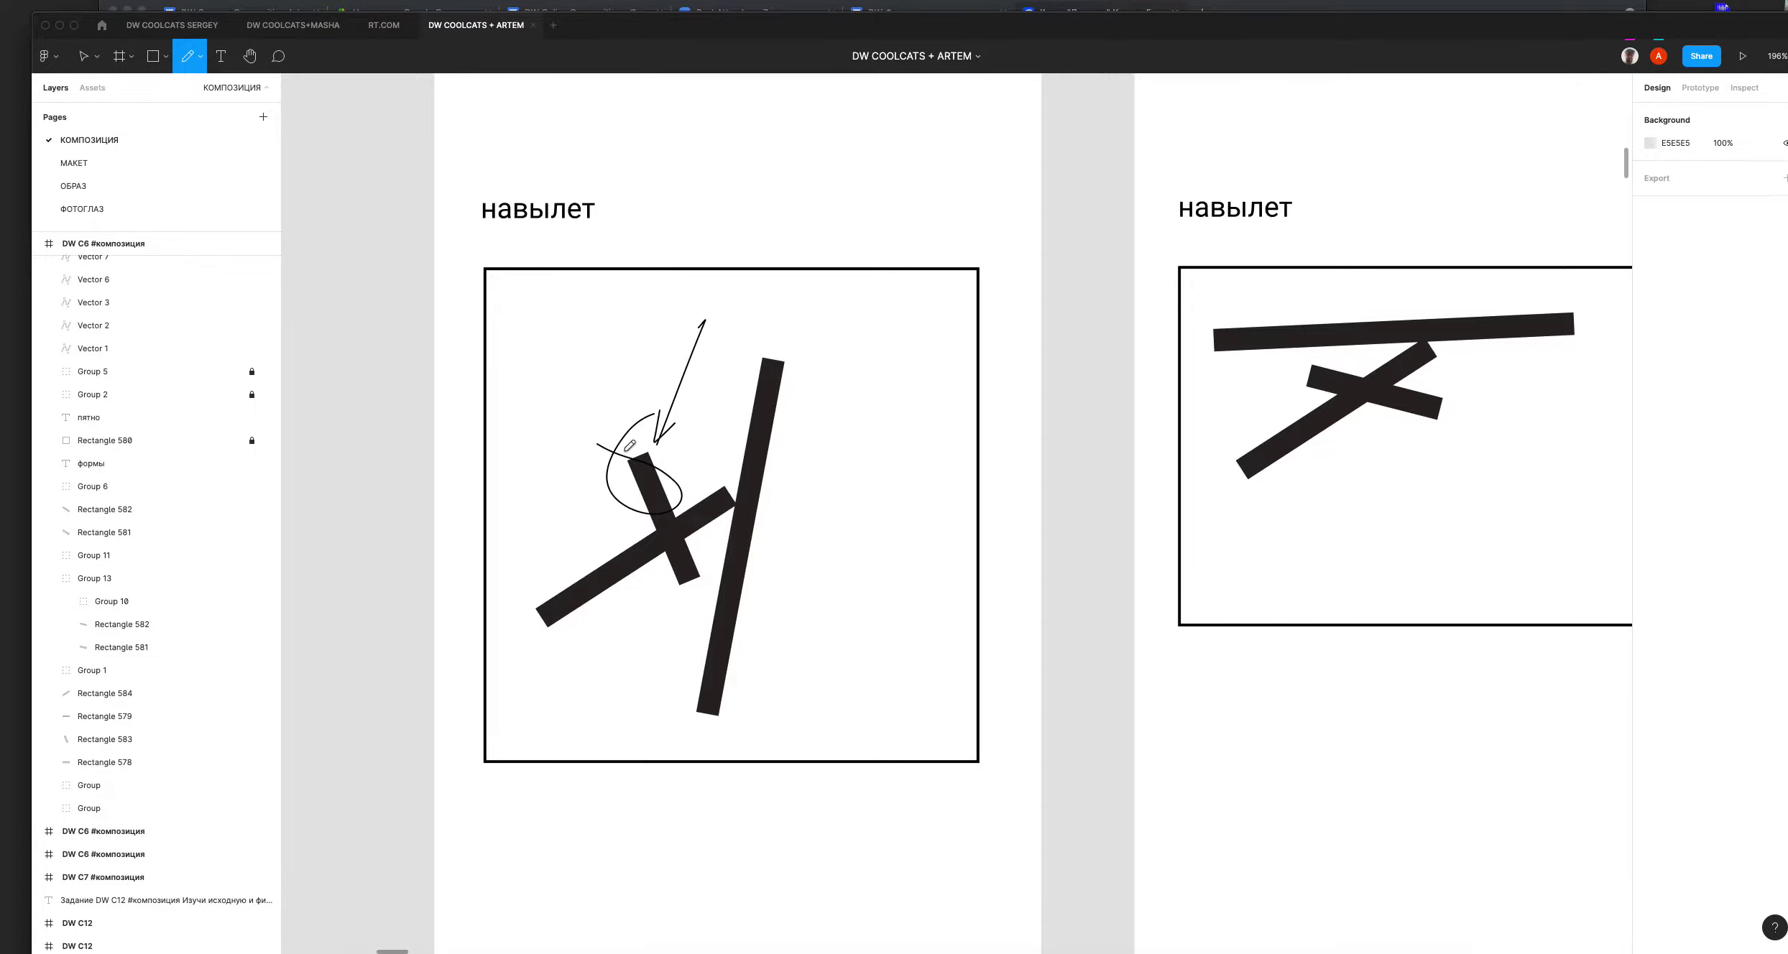
Step: Try repositioning the diagonal bar under the long bar in the wide навылет frame
scroll(726, 471, right, 6)
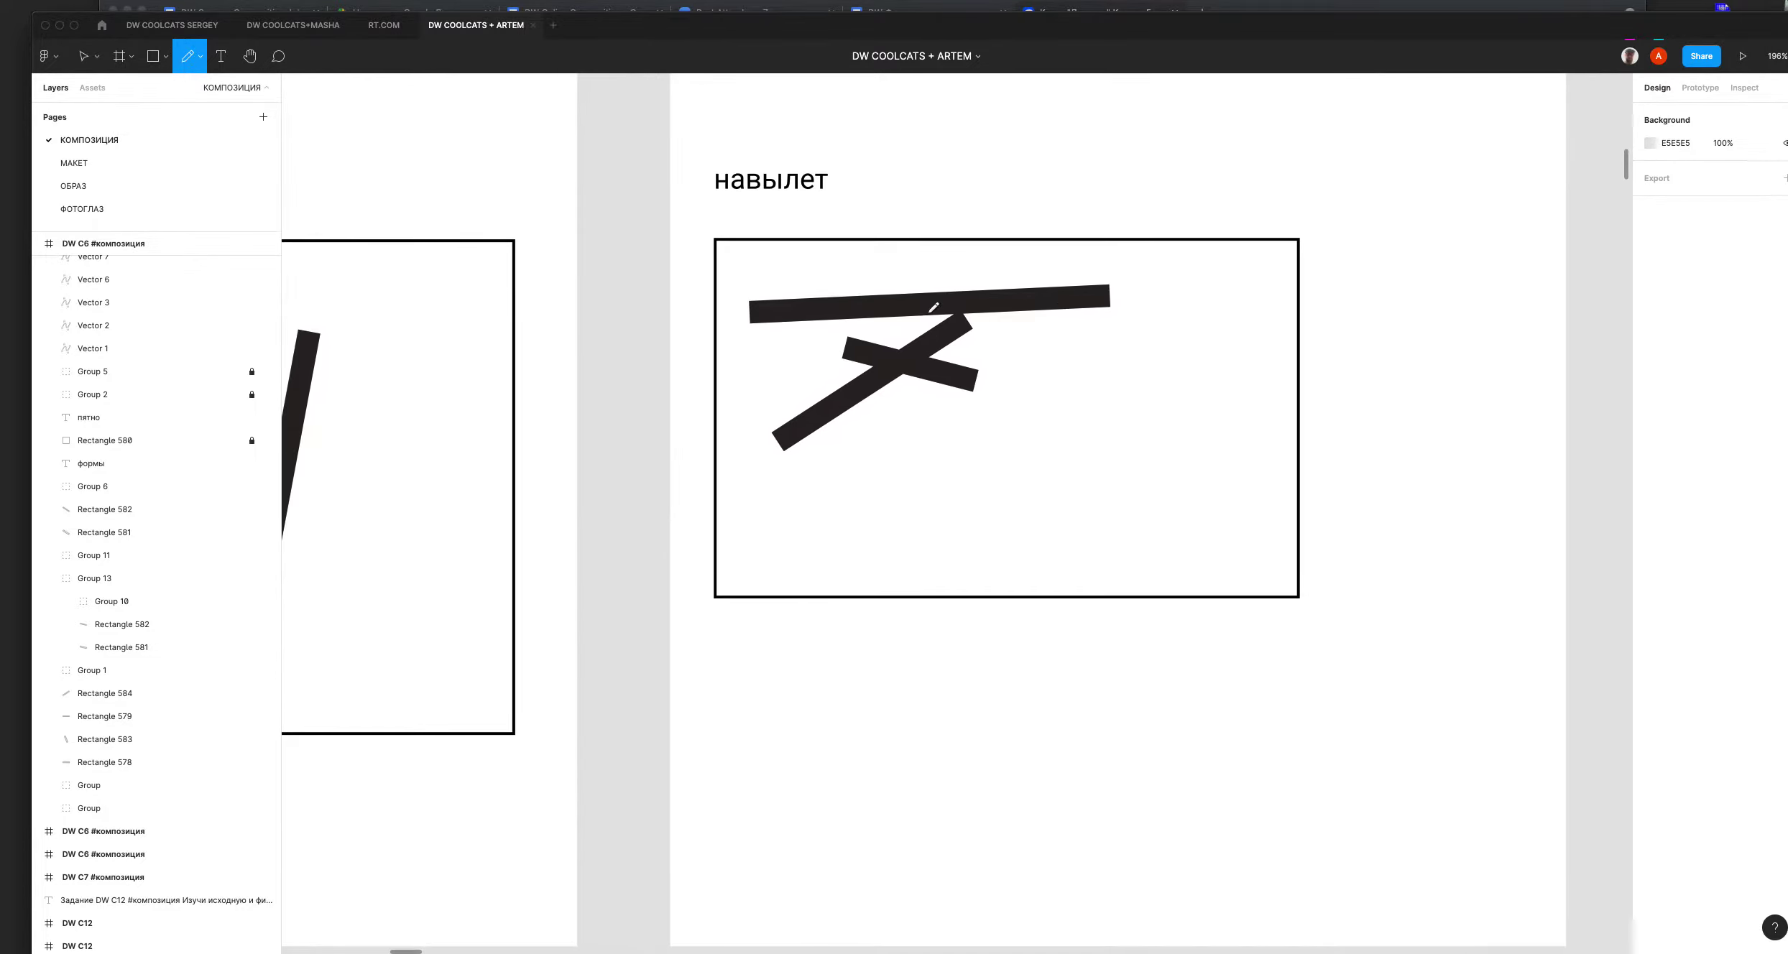
mouse_move(933, 397)
mouse_down()
mouse_move(912, 505)
mouse_move(764, 737)
mouse_move(818, 598)
mouse_up()
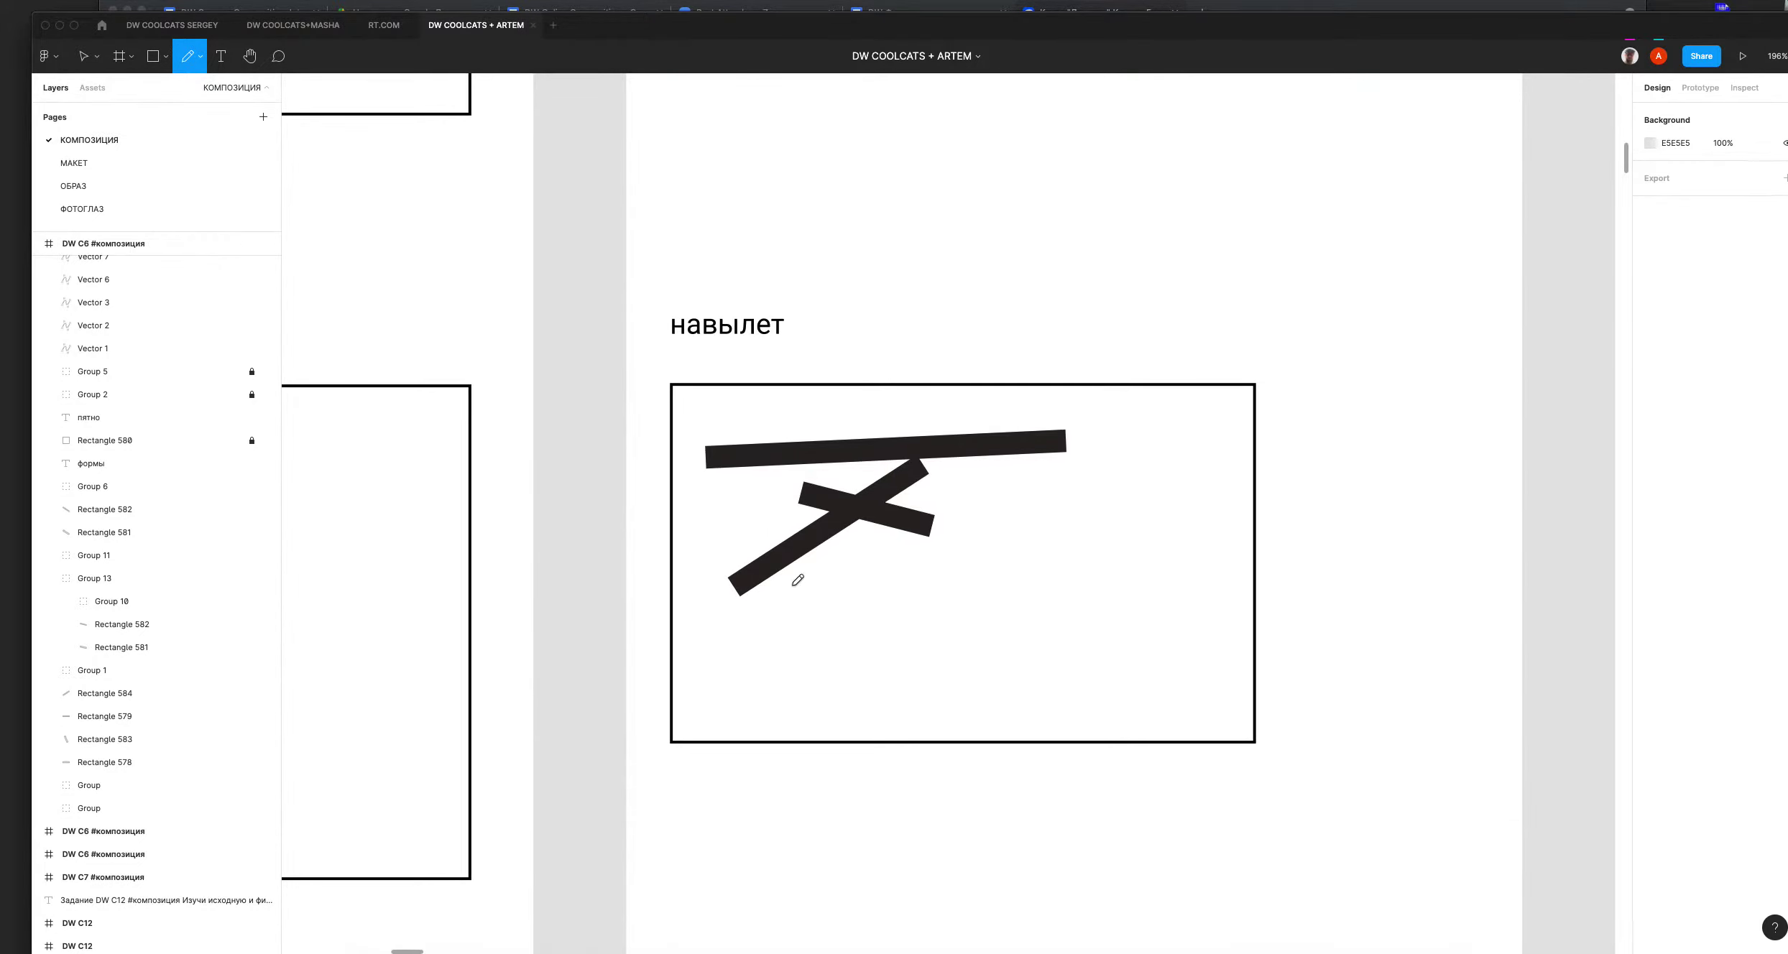
key(v)
click(906, 483)
mouse_move(899, 487)
mouse_down()
mouse_move(1149, 543)
mouse_move(1177, 530)
mouse_move(846, 563)
mouse_move(1138, 483)
mouse_move(1181, 439)
mouse_move(877, 598)
mouse_move(846, 559)
mouse_move(1069, 463)
mouse_move(899, 487)
mouse_up()
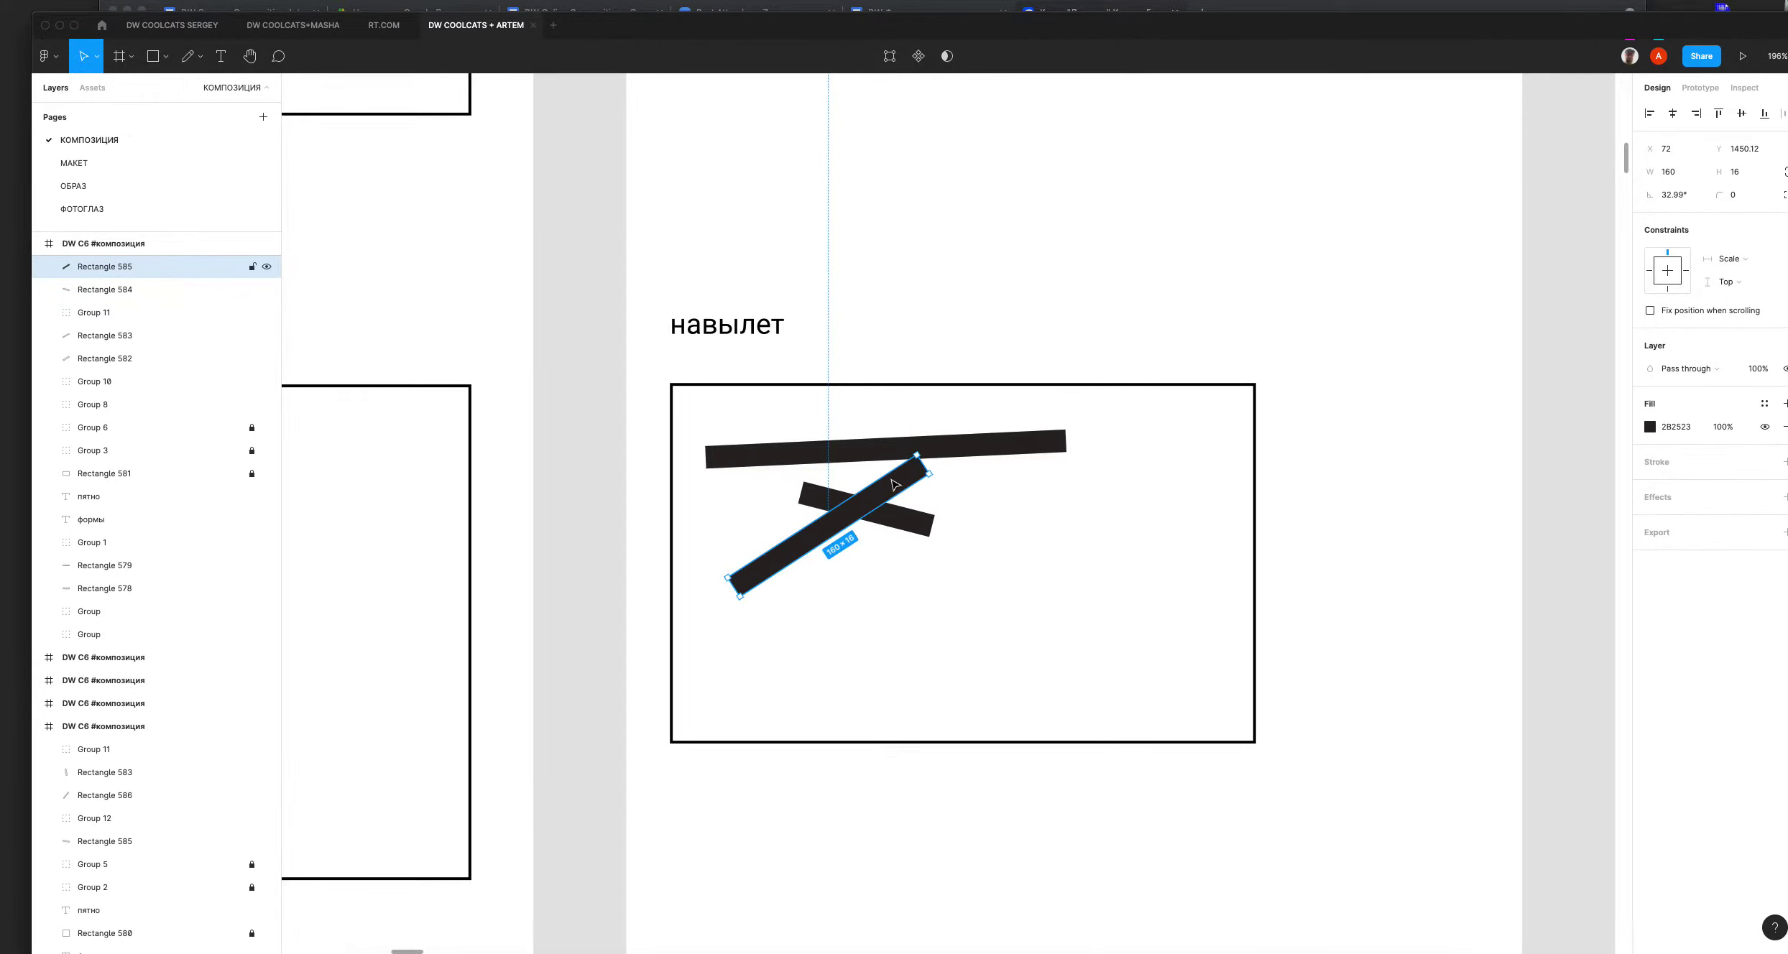
mouse_move(904, 485)
mouse_down()
mouse_move(1094, 447)
mouse_move(1164, 409)
mouse_move(942, 523)
mouse_move(884, 599)
mouse_move(1198, 423)
mouse_move(888, 608)
mouse_move(847, 586)
mouse_move(927, 571)
mouse_move(939, 478)
mouse_up()
click(945, 521)
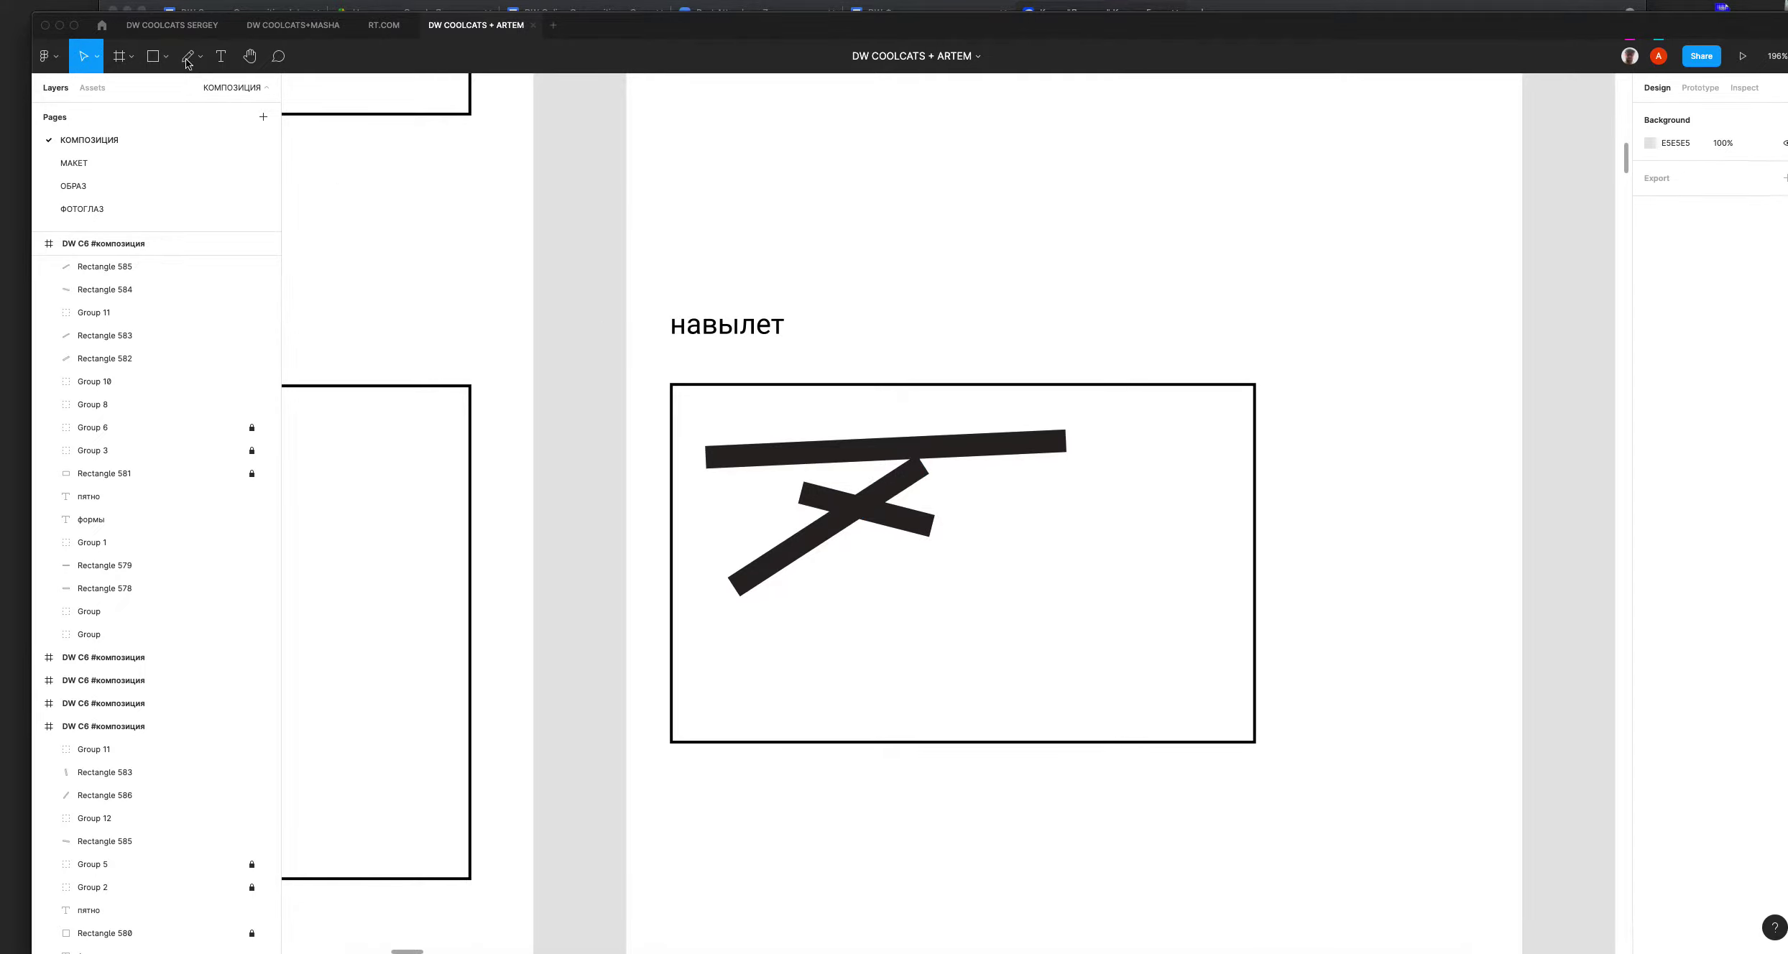
Step: Sketch a double-headed pencil arrow from the bars into the empty right side of the wide навылет frame, ending at a question mark
key(shift+p)
mouse_move(1157, 536)
mouse_down()
mouse_move(927, 490)
mouse_move(934, 505)
mouse_up()
mouse_move(1181, 477)
mouse_down()
mouse_move(1199, 527)
mouse_move(1181, 476)
mouse_move(1193, 514)
mouse_move(1177, 522)
mouse_up()
key(ctrl+z)
drag(1183, 536, 1183, 536)
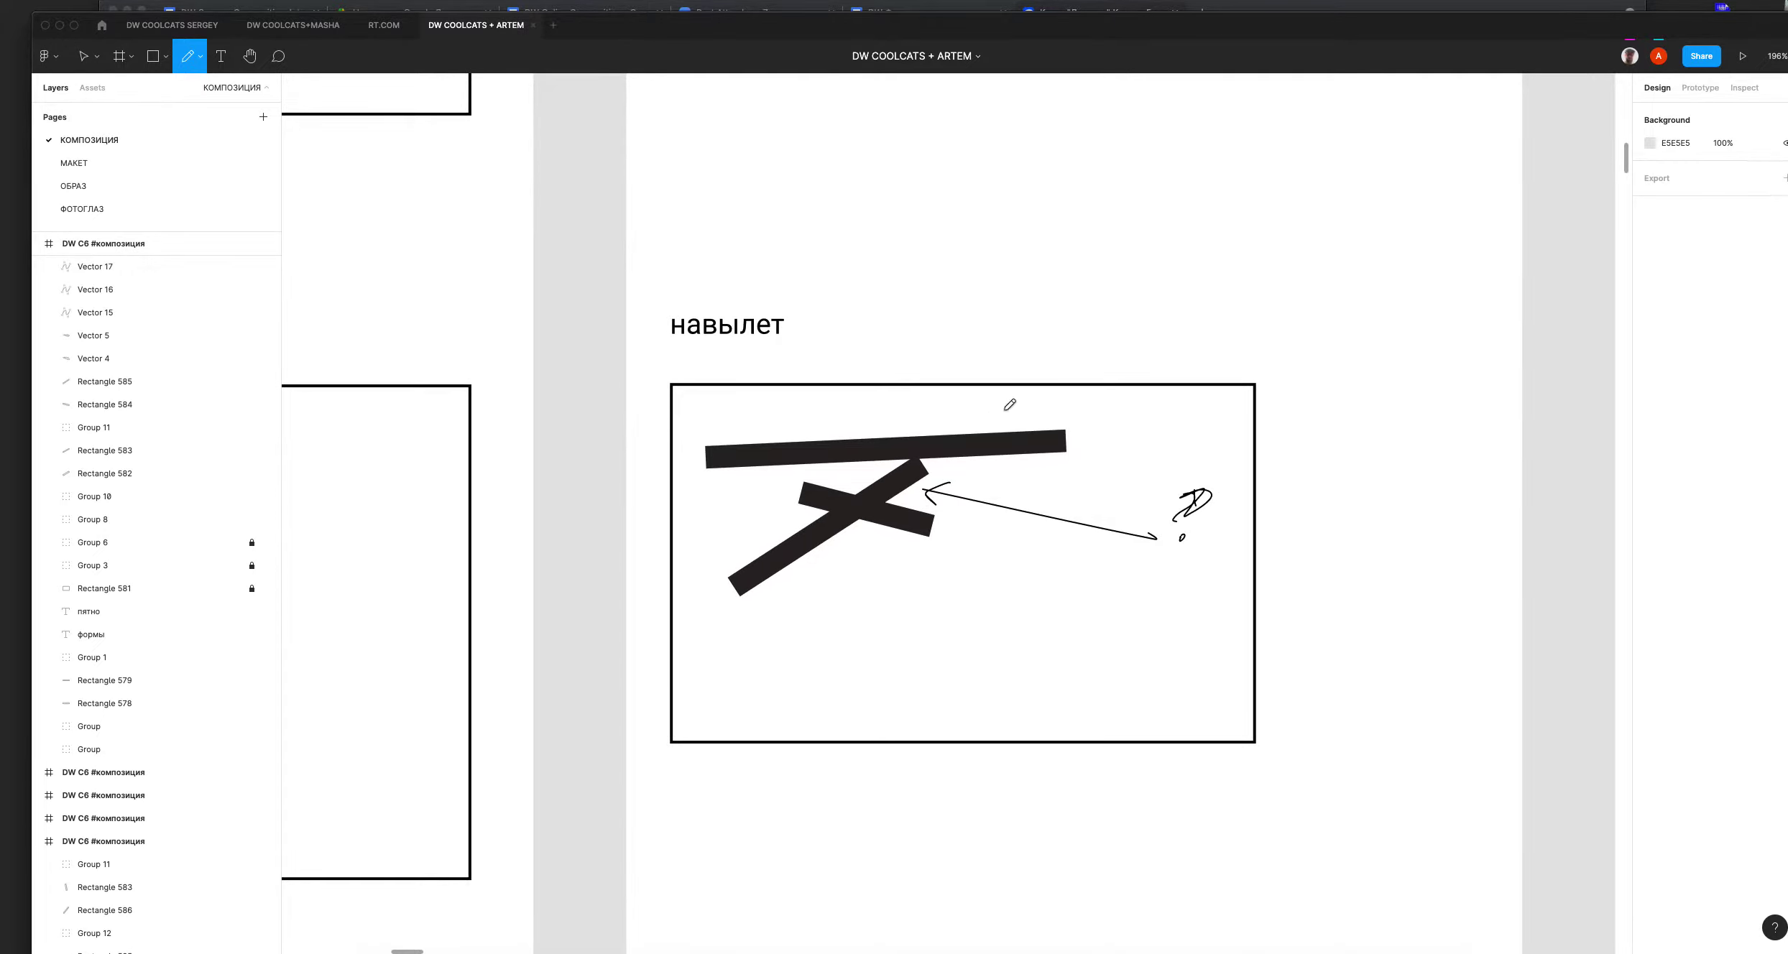
Step: Sketch a small angled mark, a circled cross and a plus sign in pencil beneath the wide крест frame
scroll(969, 442, up, 10)
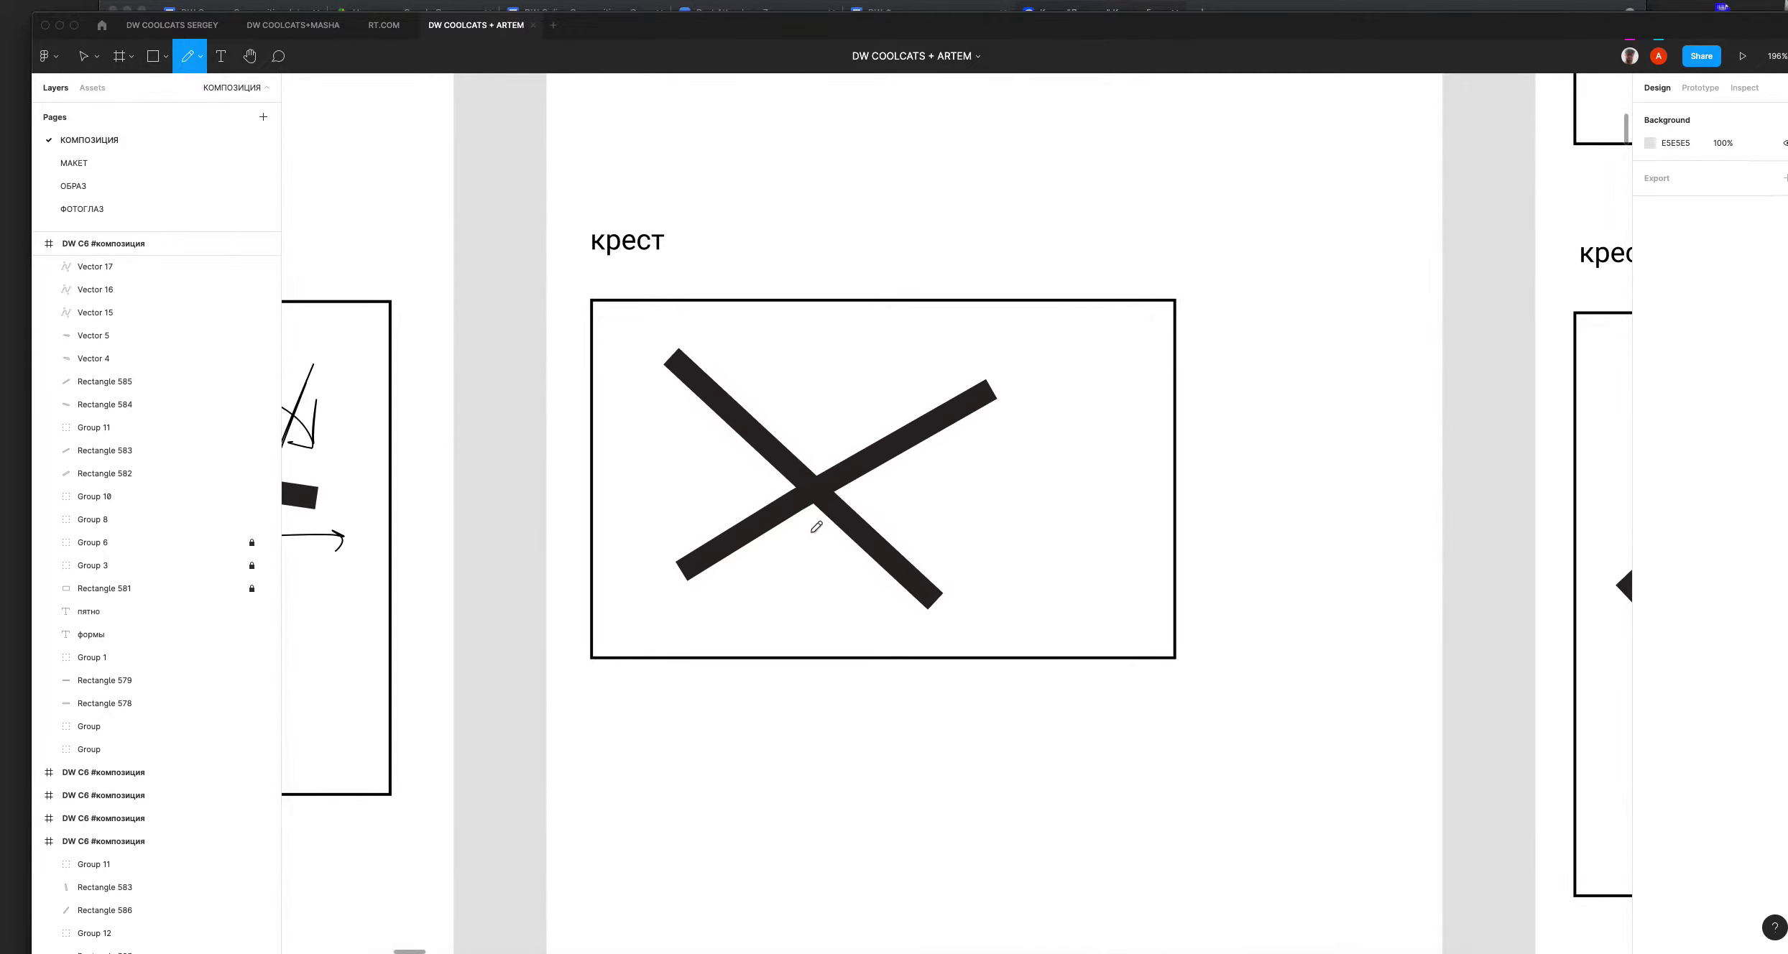
mouse_move(697, 724)
mouse_down()
mouse_move(720, 742)
mouse_move(774, 701)
mouse_move(766, 723)
mouse_move(918, 703)
mouse_up()
drag(891, 692, 883, 731)
drag(1037, 468, 932, 415)
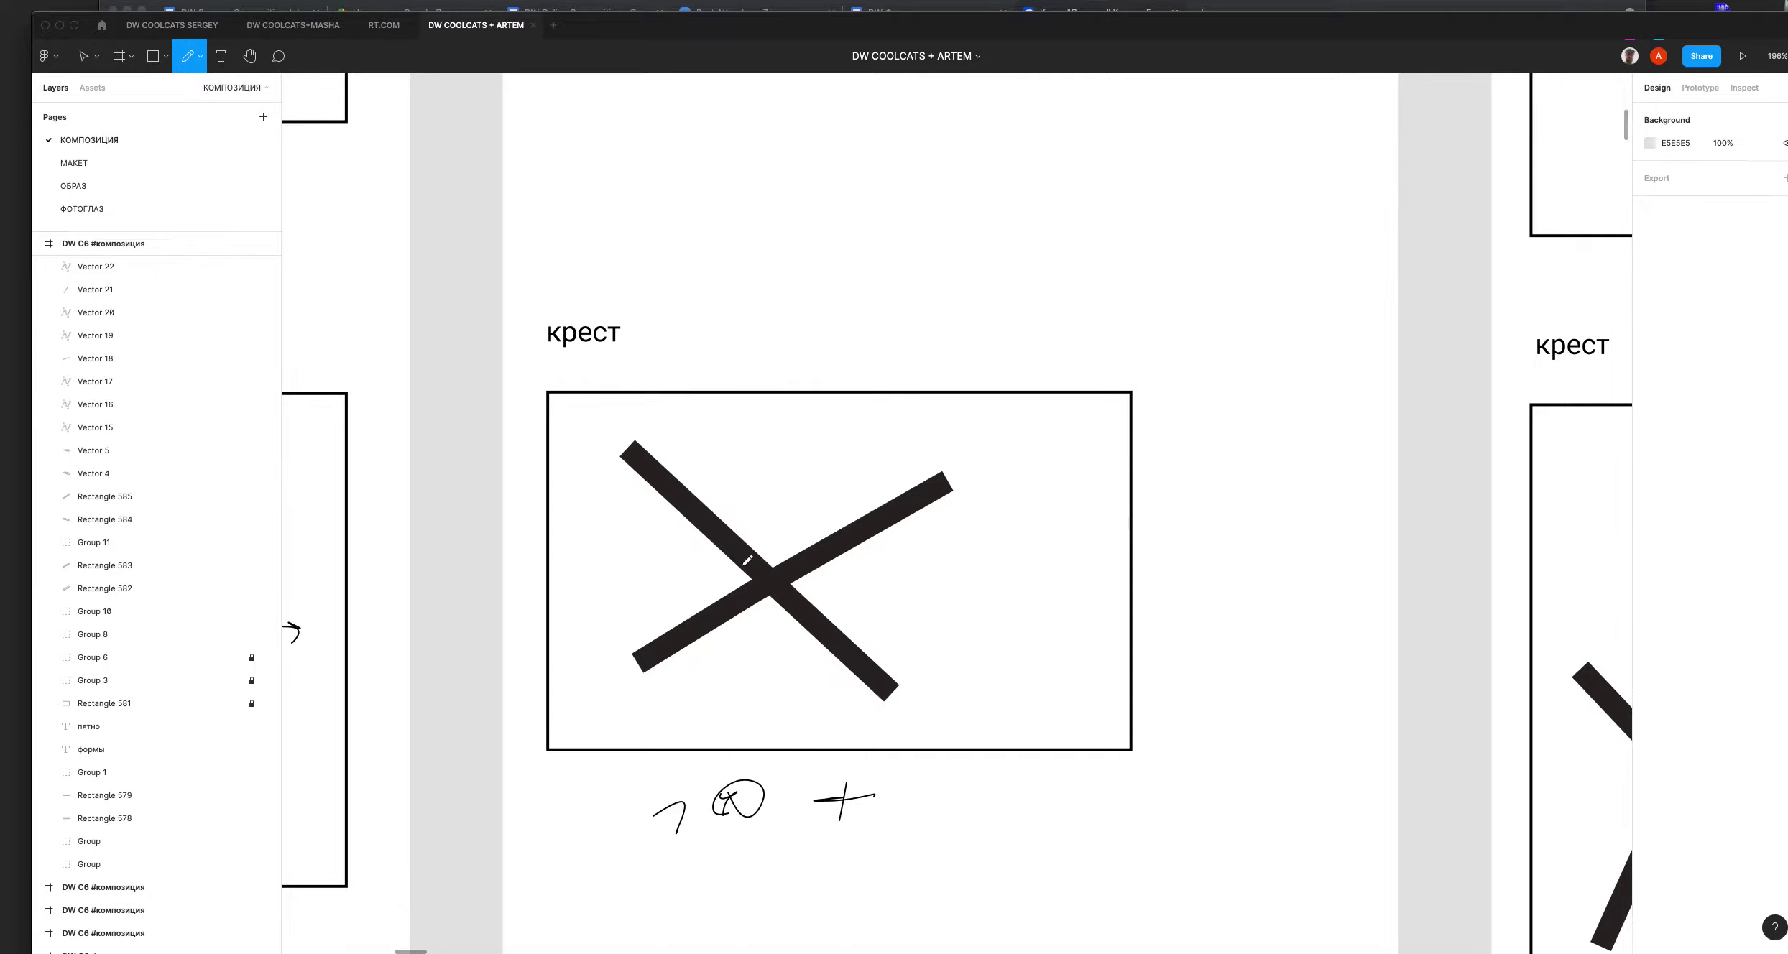
Step: Try shifting the whole крест figure slightly up and to the left within its wide frame
key(v)
drag(818, 620, 793, 590)
click(1103, 317)
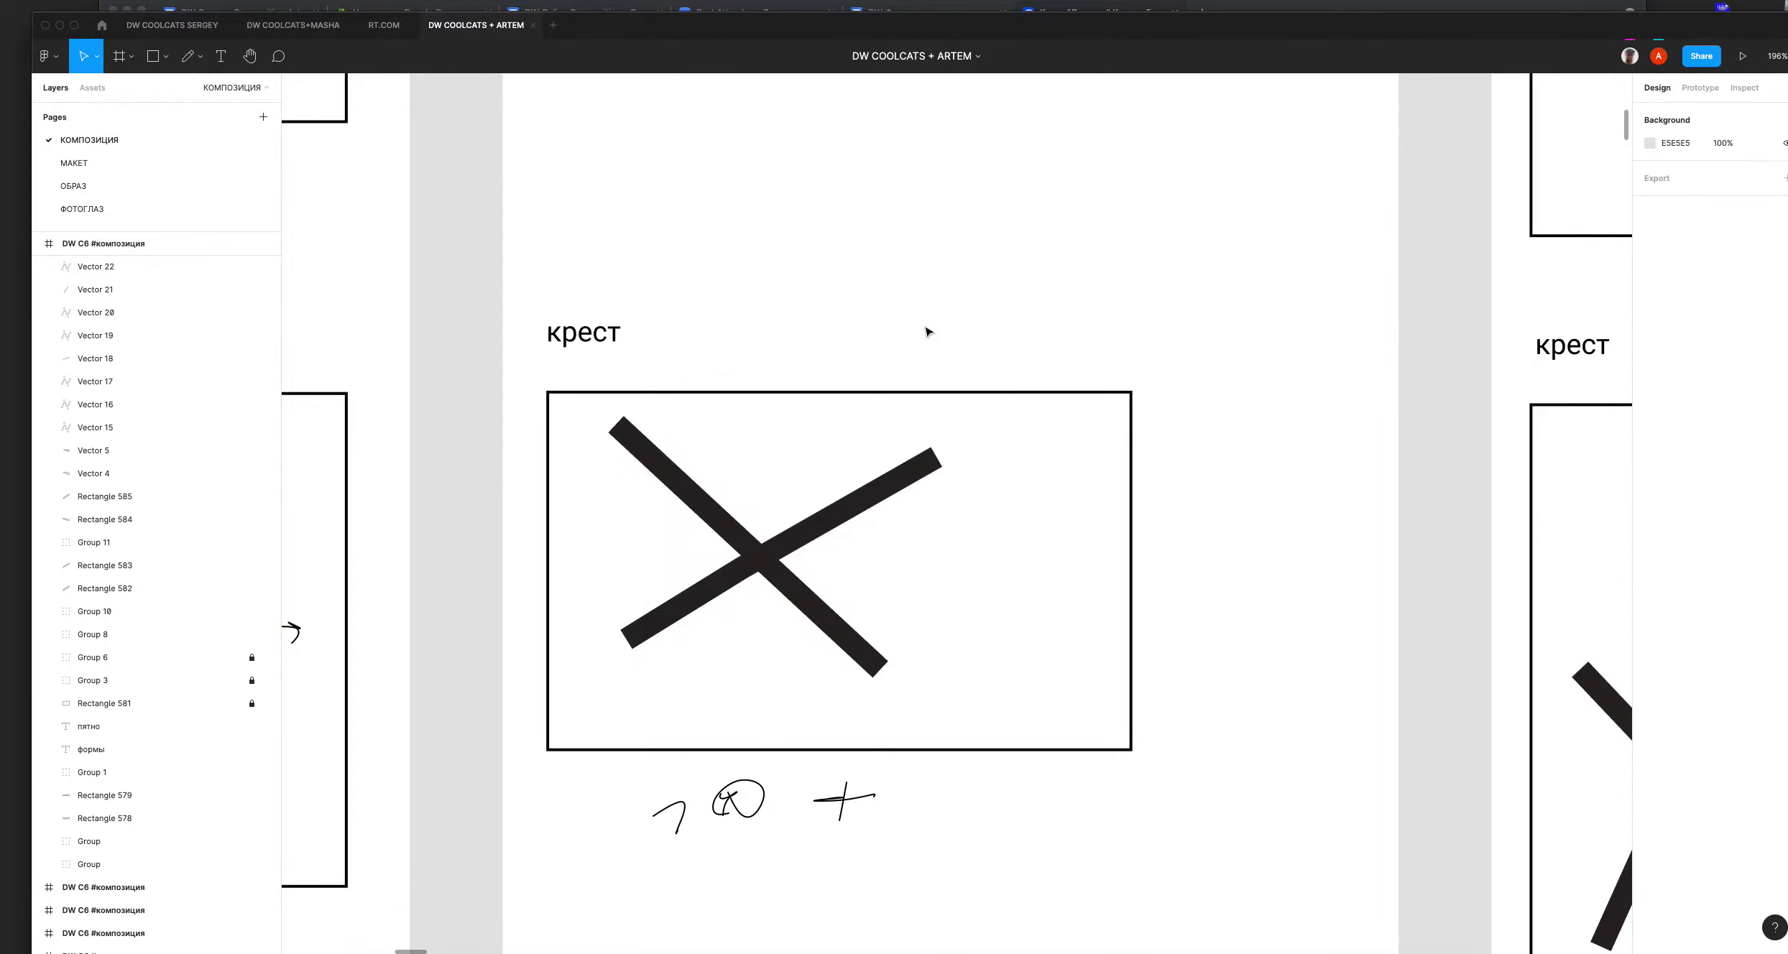
Step: Try pulling the short and medium bars away from the long bar in the wide крест figure, and undo the moves
drag(687, 610, 624, 700)
mouse_move(891, 492)
mouse_down()
mouse_move(878, 499)
mouse_move(974, 564)
mouse_move(922, 619)
mouse_move(855, 571)
mouse_move(938, 483)
mouse_move(1012, 468)
mouse_move(874, 502)
mouse_up()
drag(651, 640, 678, 588)
key(super+z)
key(super+z)
key(super+z)
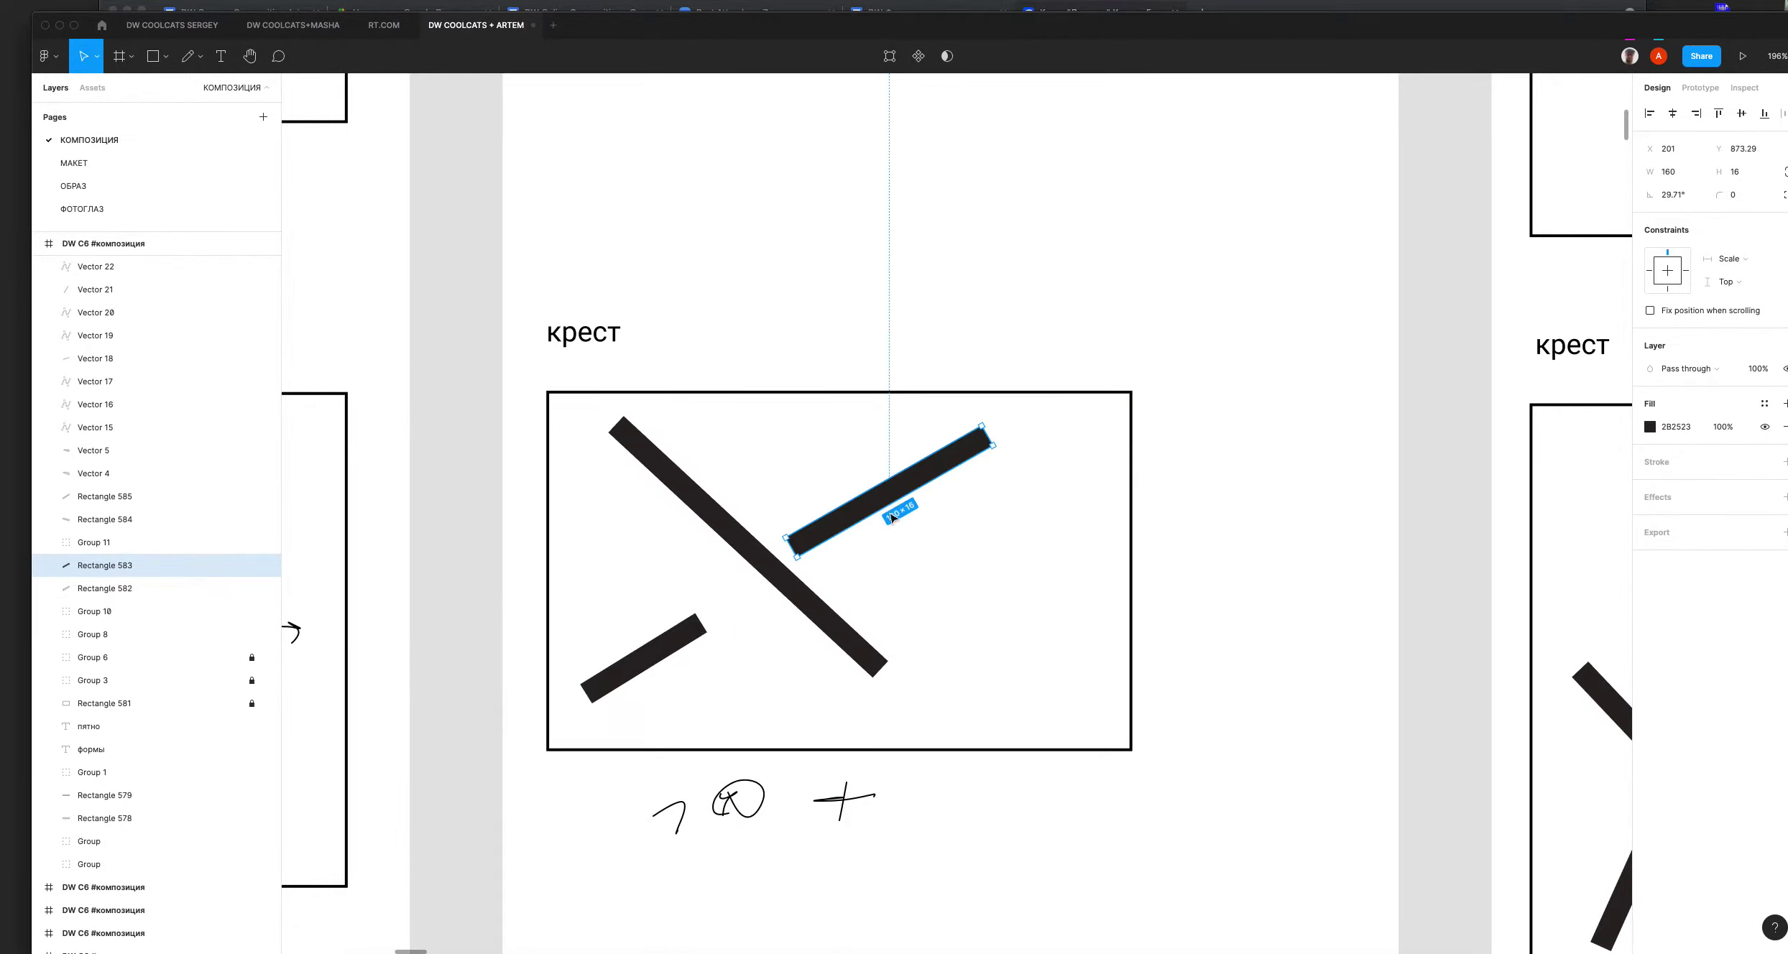
key(super+z)
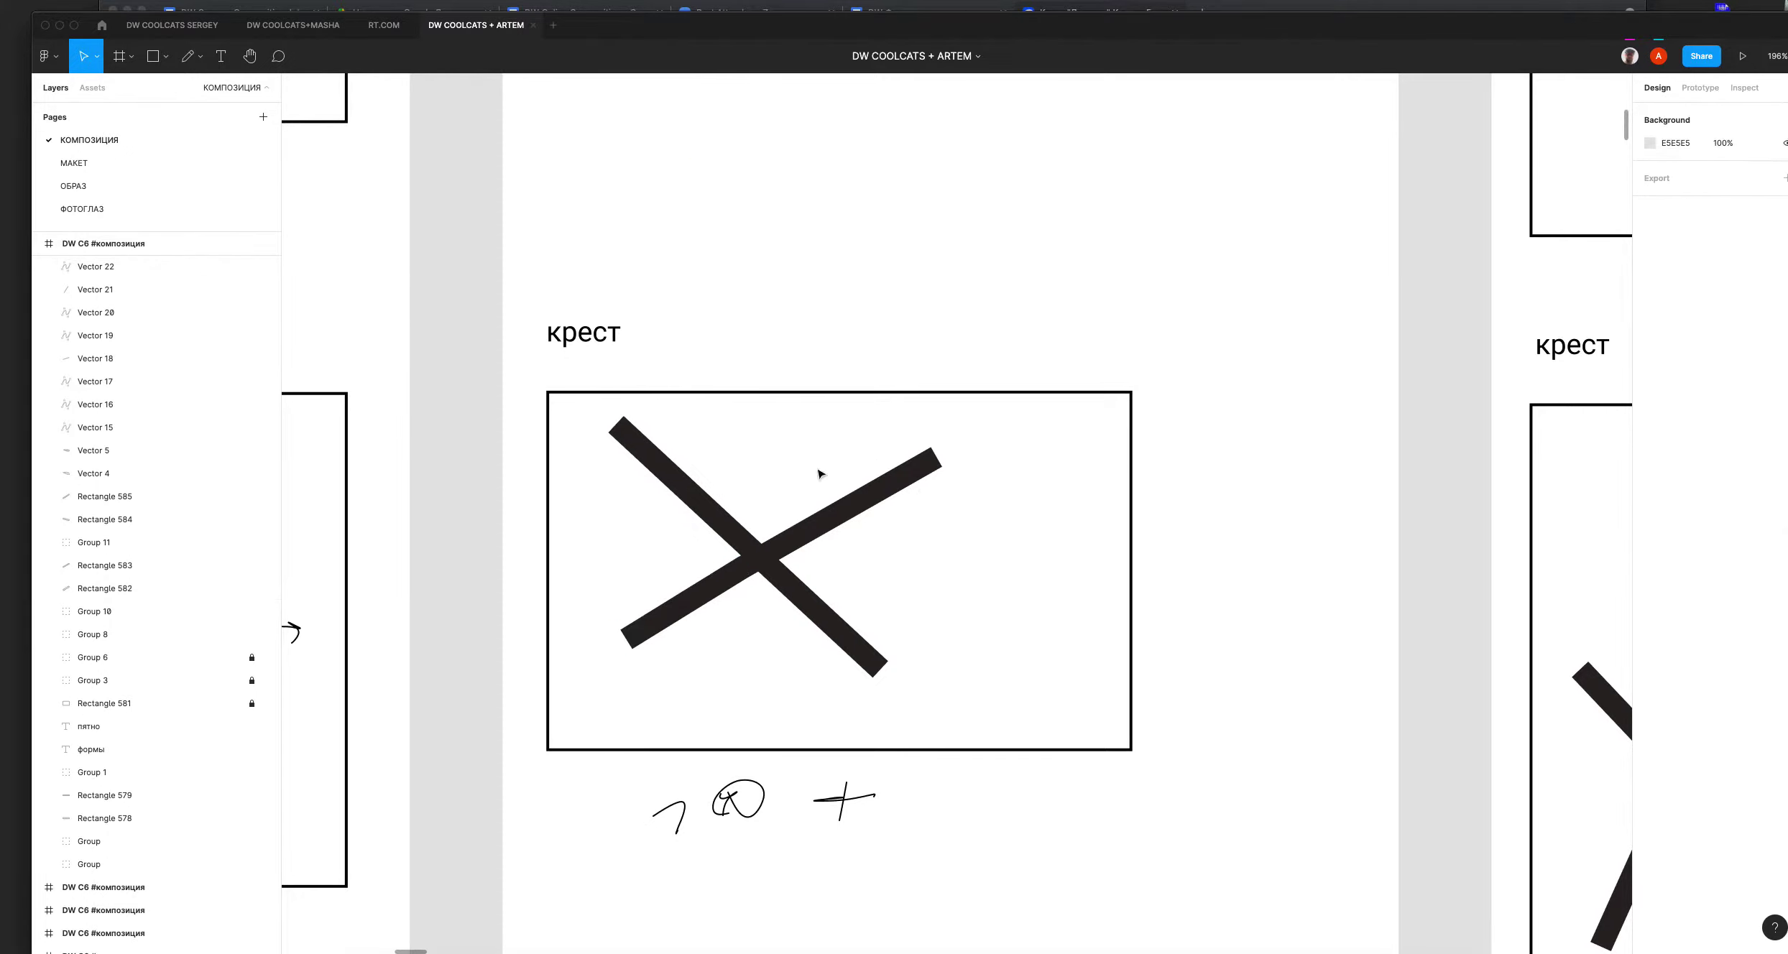
Step: Undo the up-left shift of the whole крест figure and clear the selection
key(super+z)
key(super+z)
key(super+z)
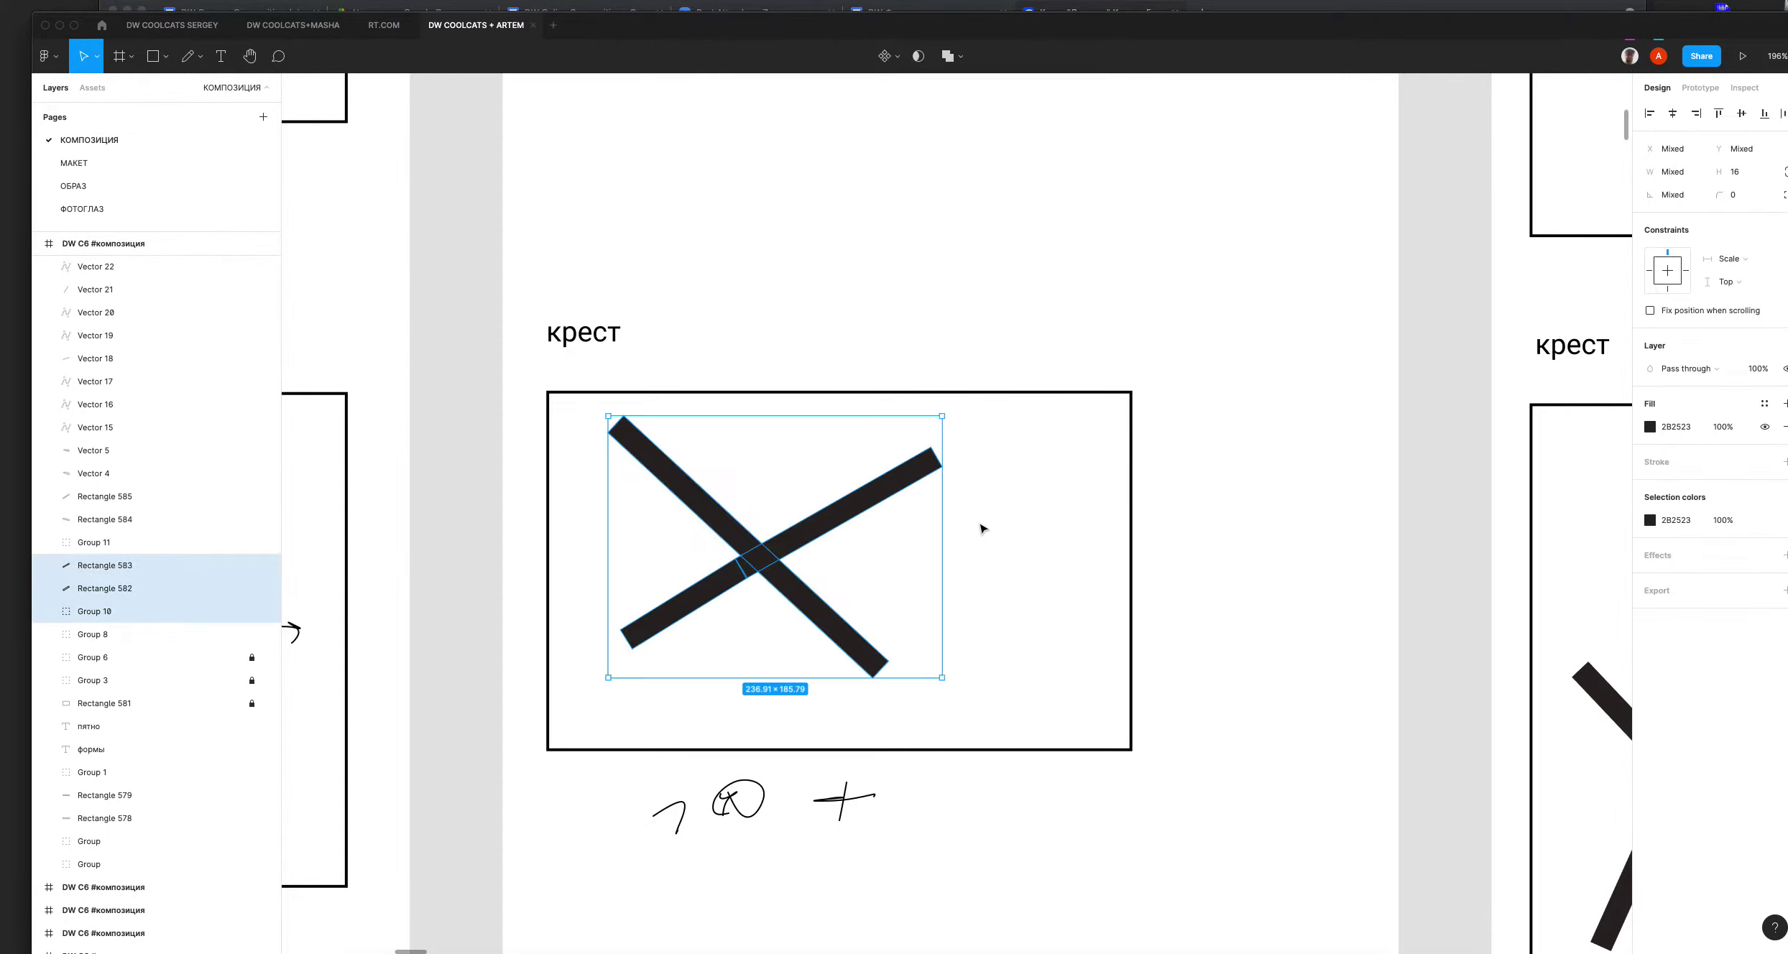
click(902, 424)
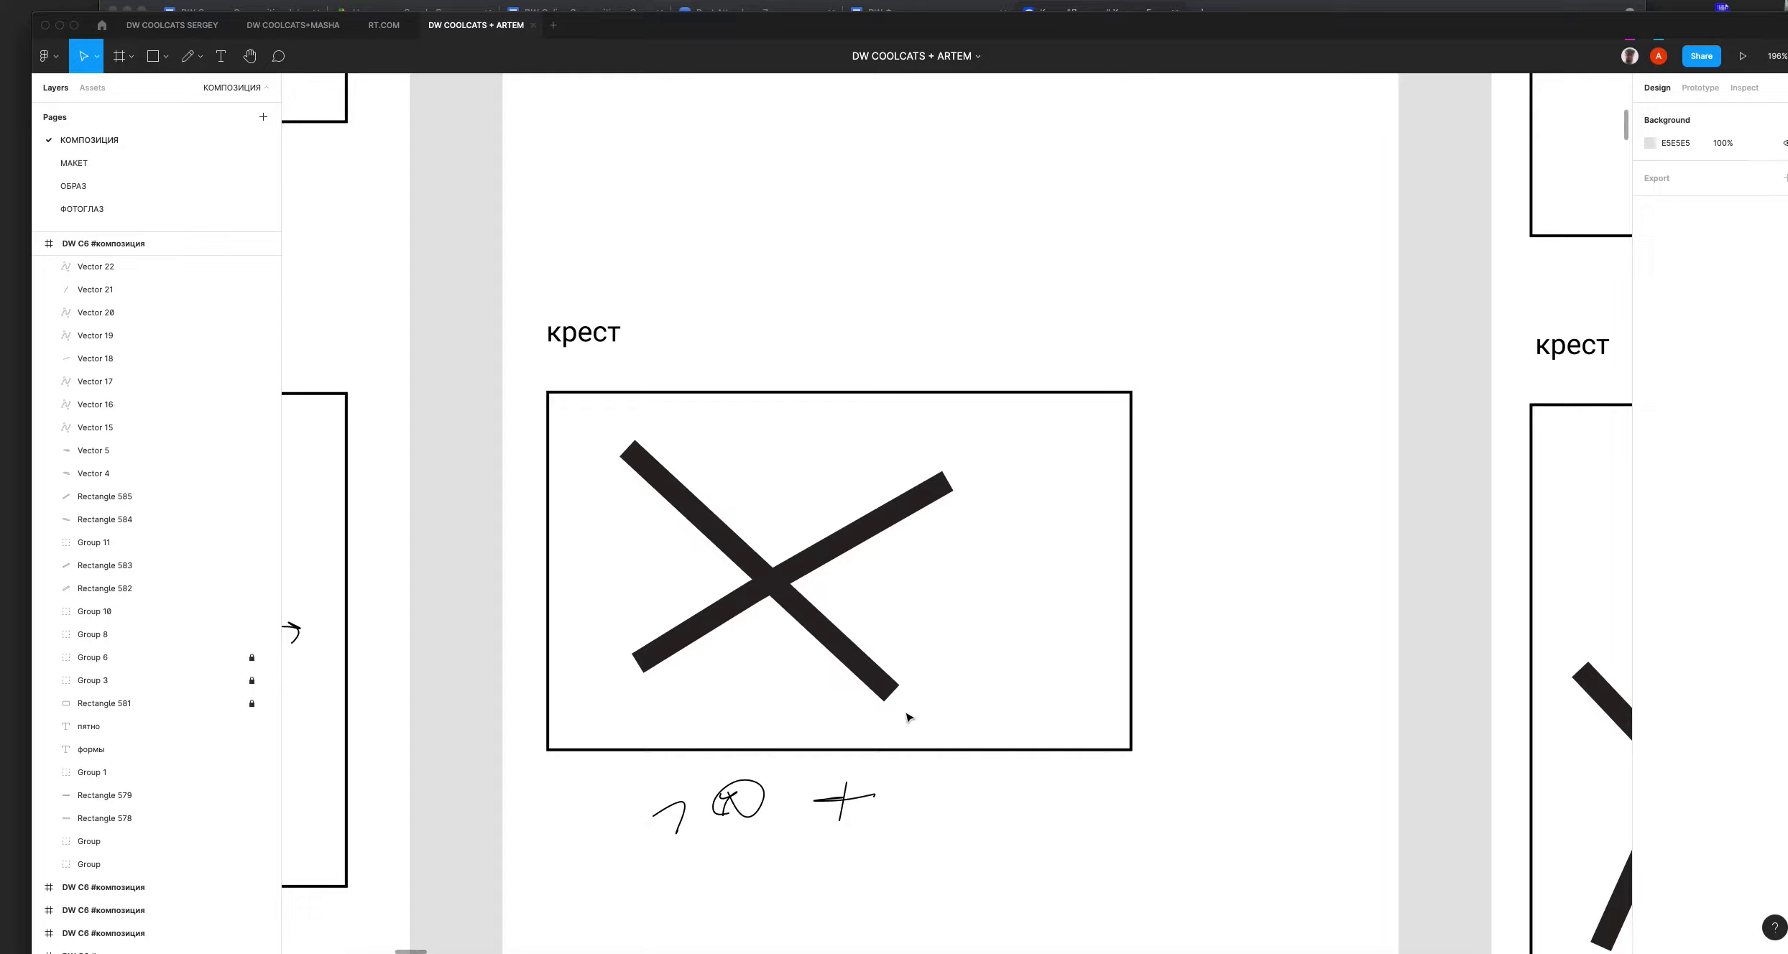
Step: Select all bars of the wide крест figure, try moving them to other spots in the frame, and undo the moves
drag(592, 476, 945, 661)
drag(812, 616, 815, 615)
key(super+z)
drag(736, 524, 850, 496)
click(1005, 262)
key(super+z)
key(super+z)
key(super+z)
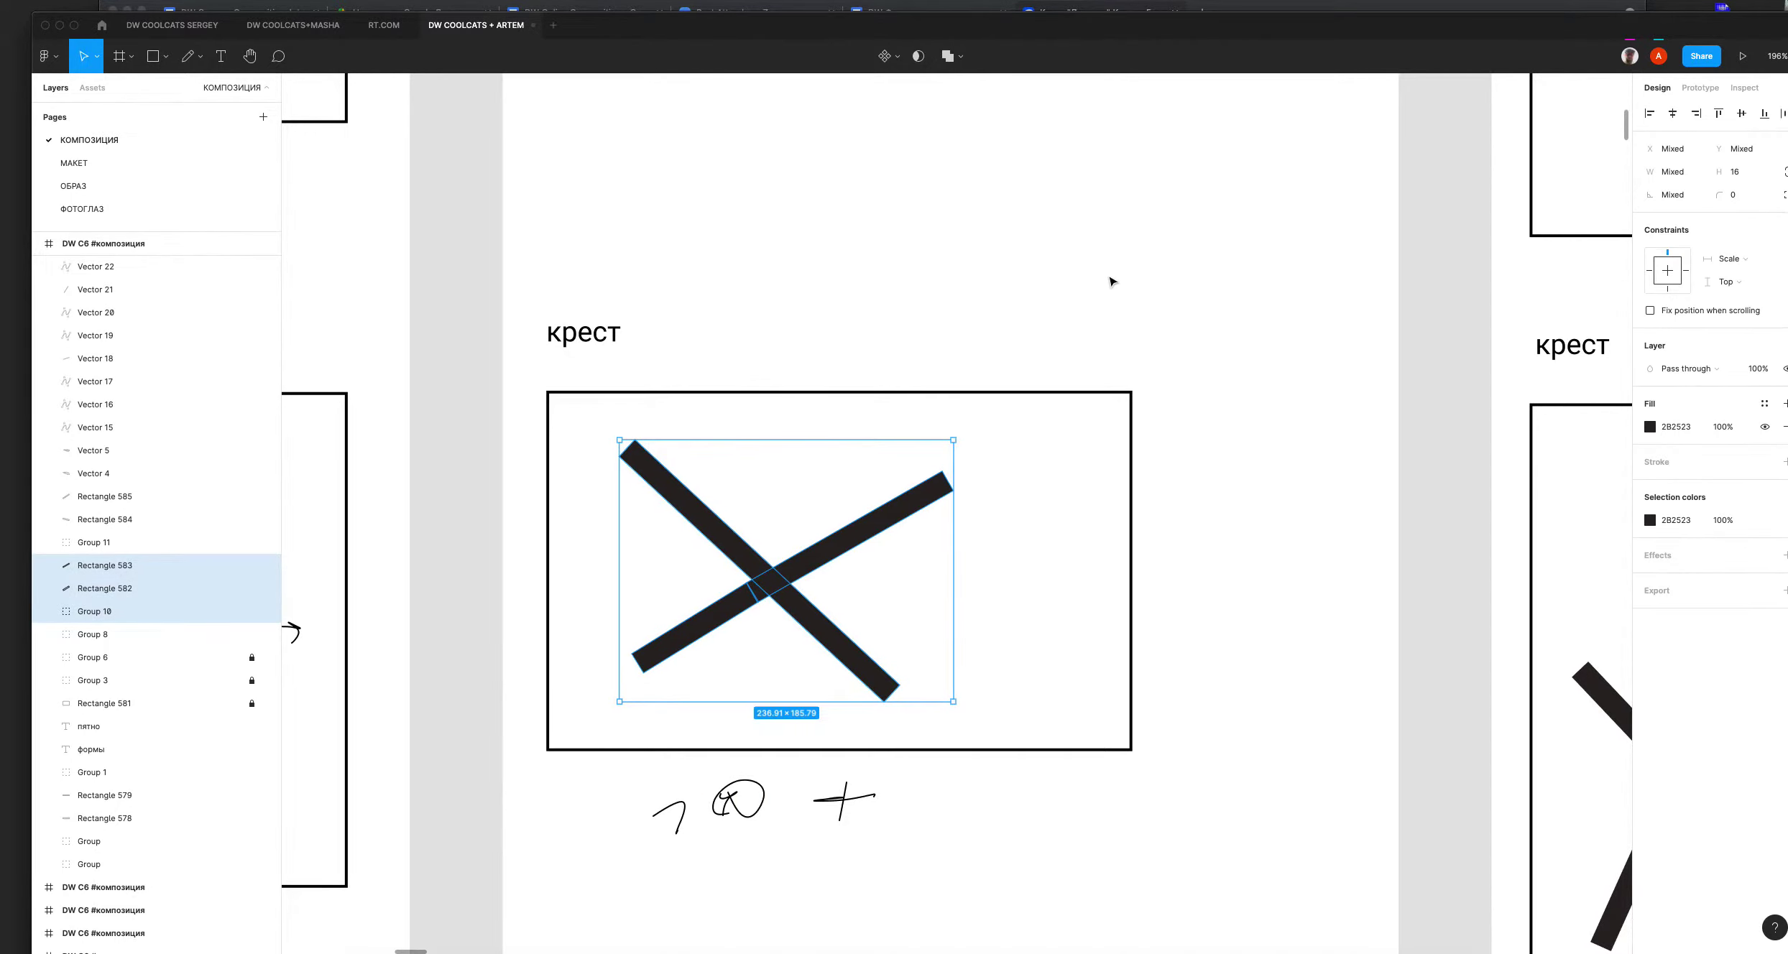
click(771, 347)
Step: Ungroup the three bars of the пятно figure in the tall frame
scroll(1042, 267, up, 15)
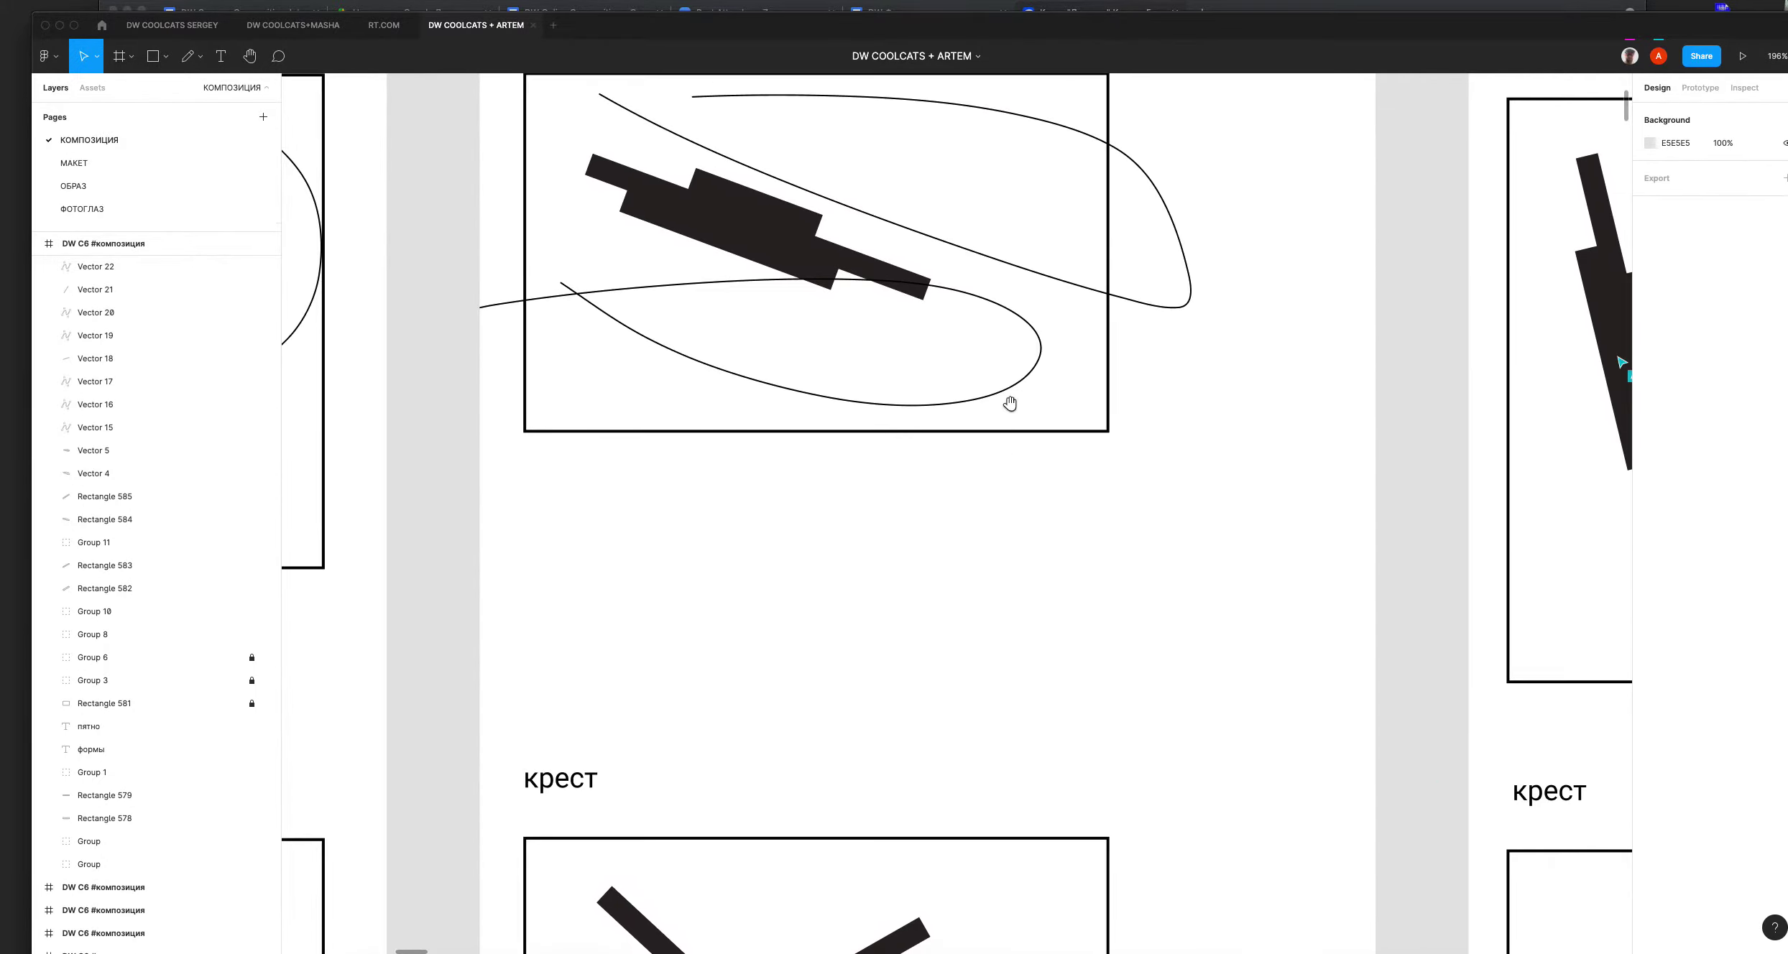
scroll(1137, 467, right, 3)
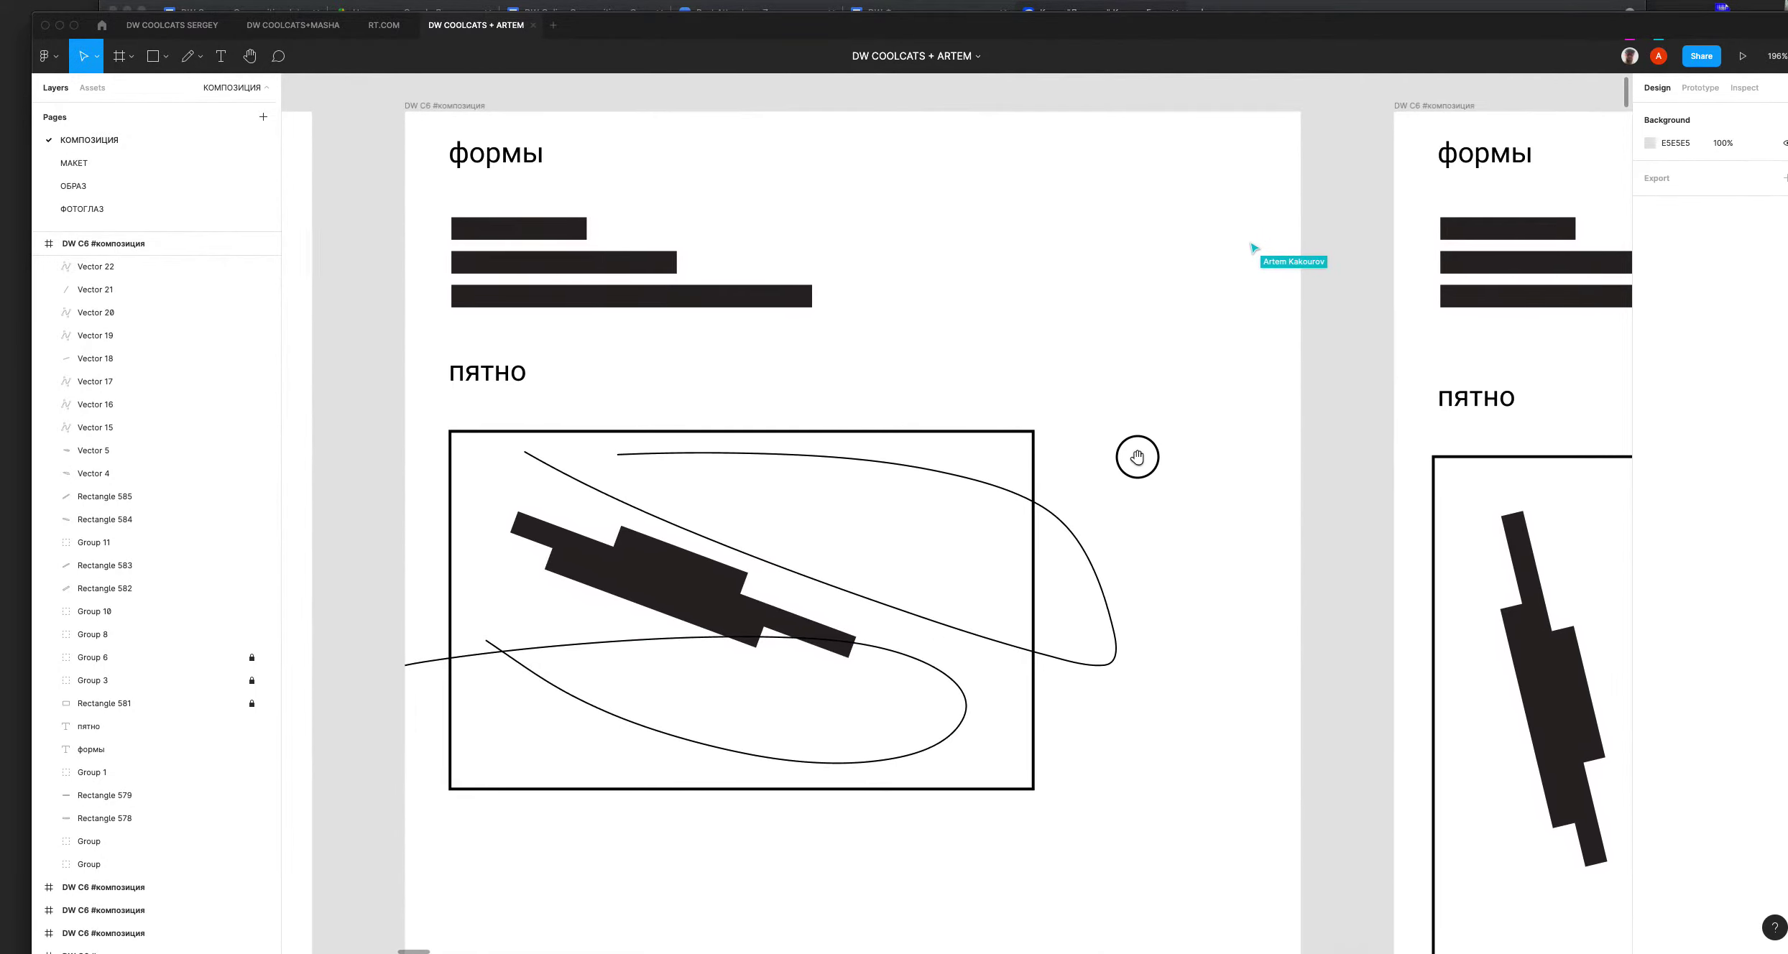
scroll(925, 511, right, 10)
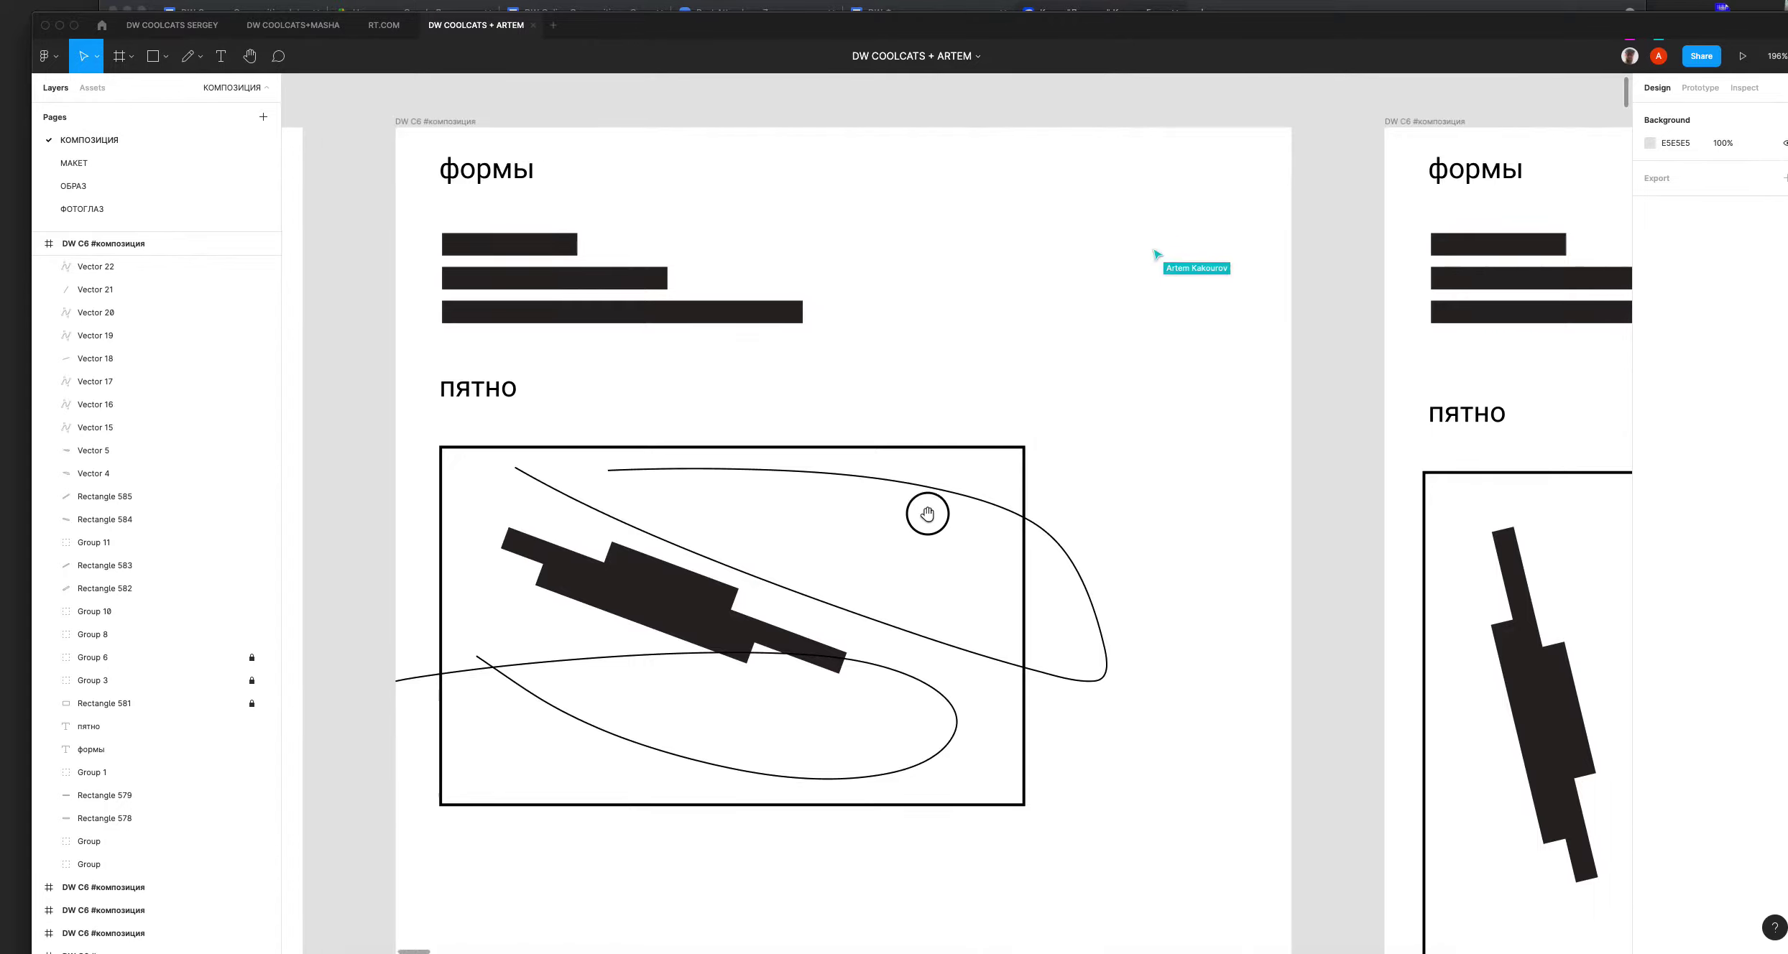
drag(1000, 529, 856, 327)
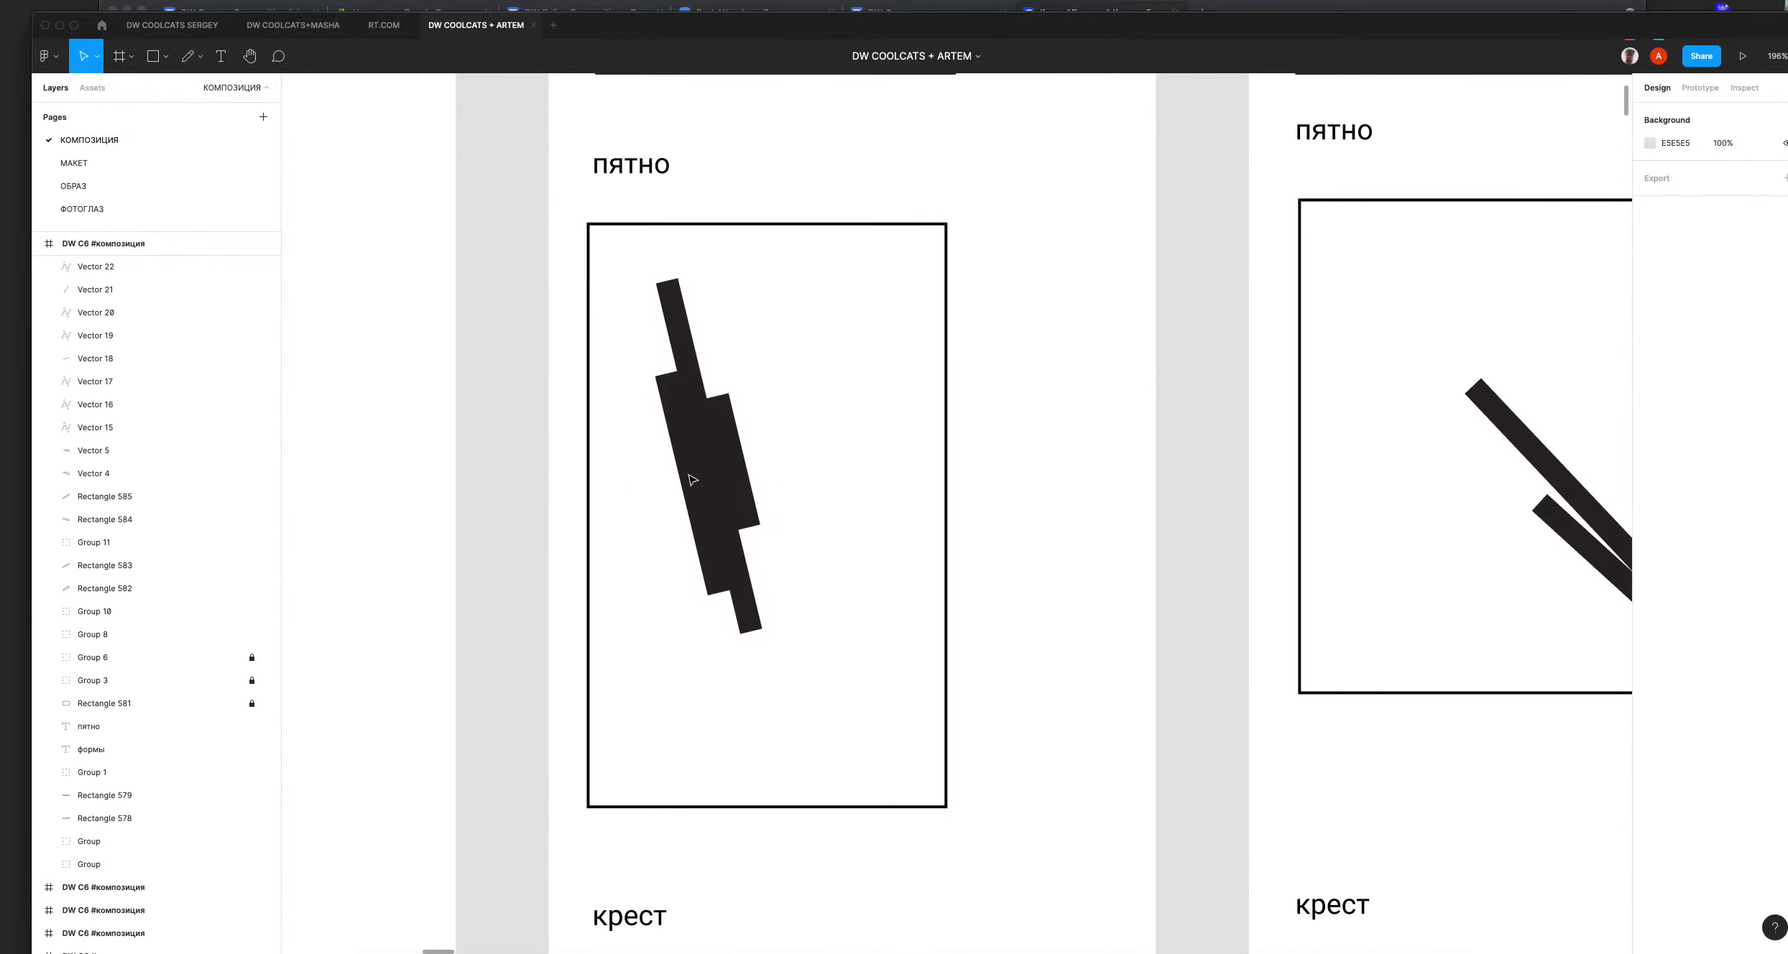
click(740, 460)
key(super+shift+g)
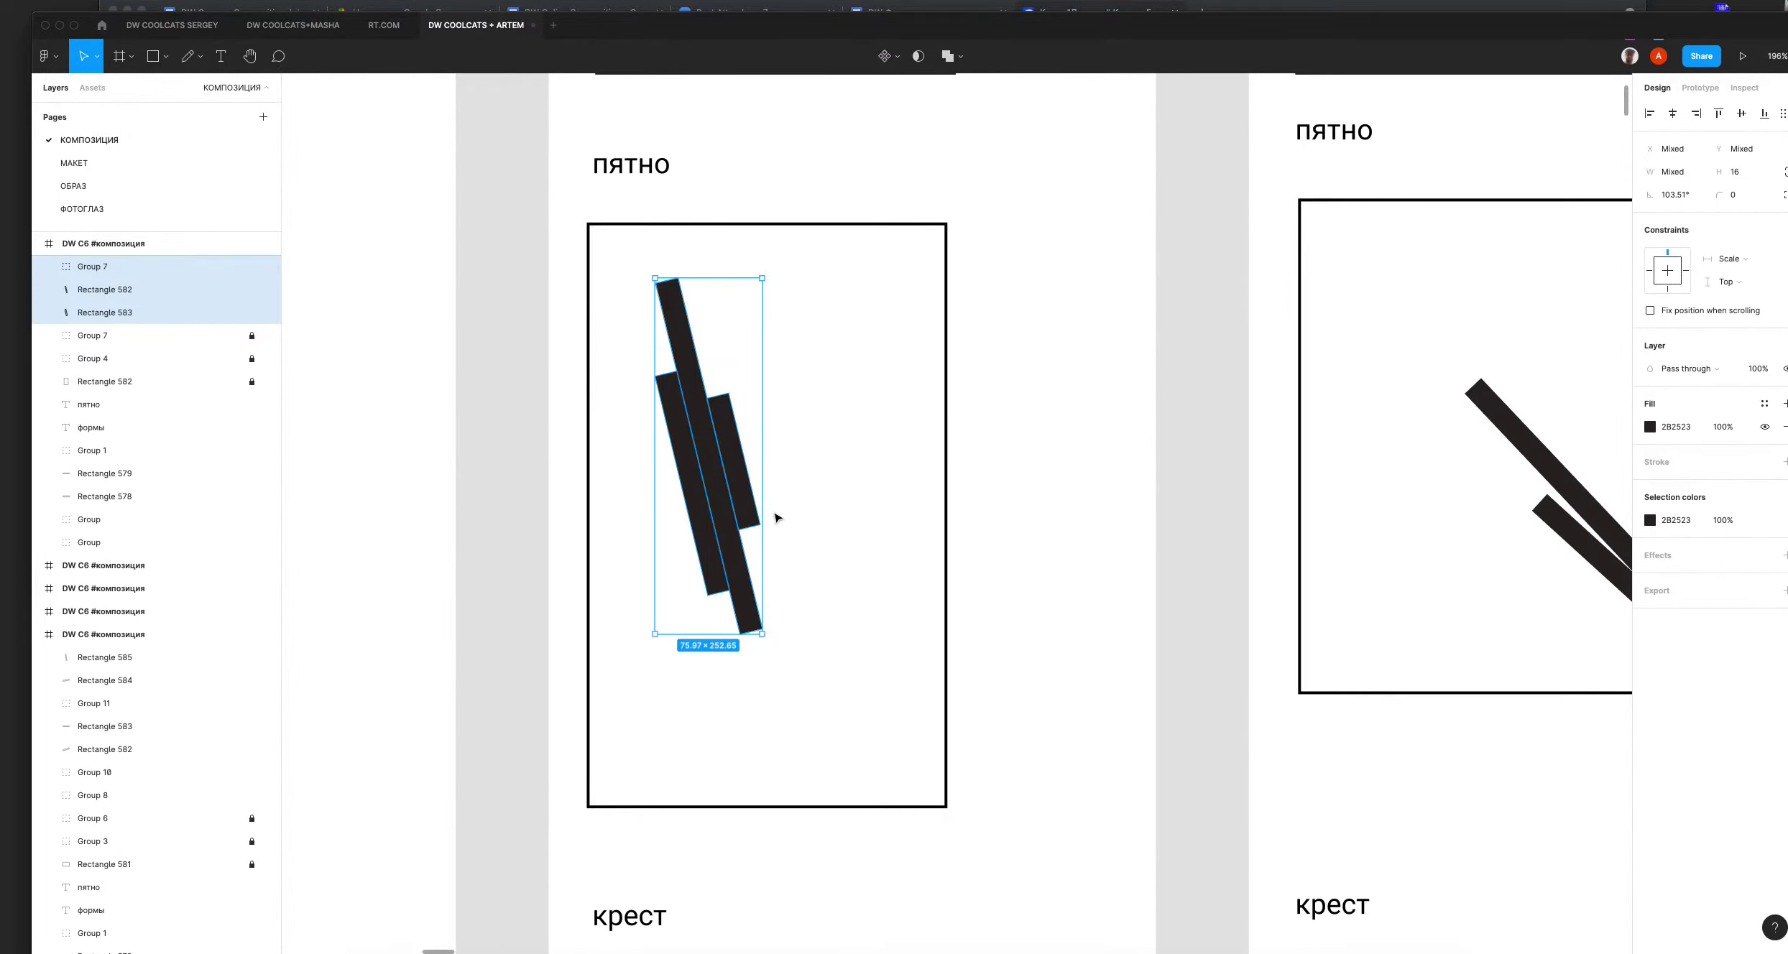
click(818, 520)
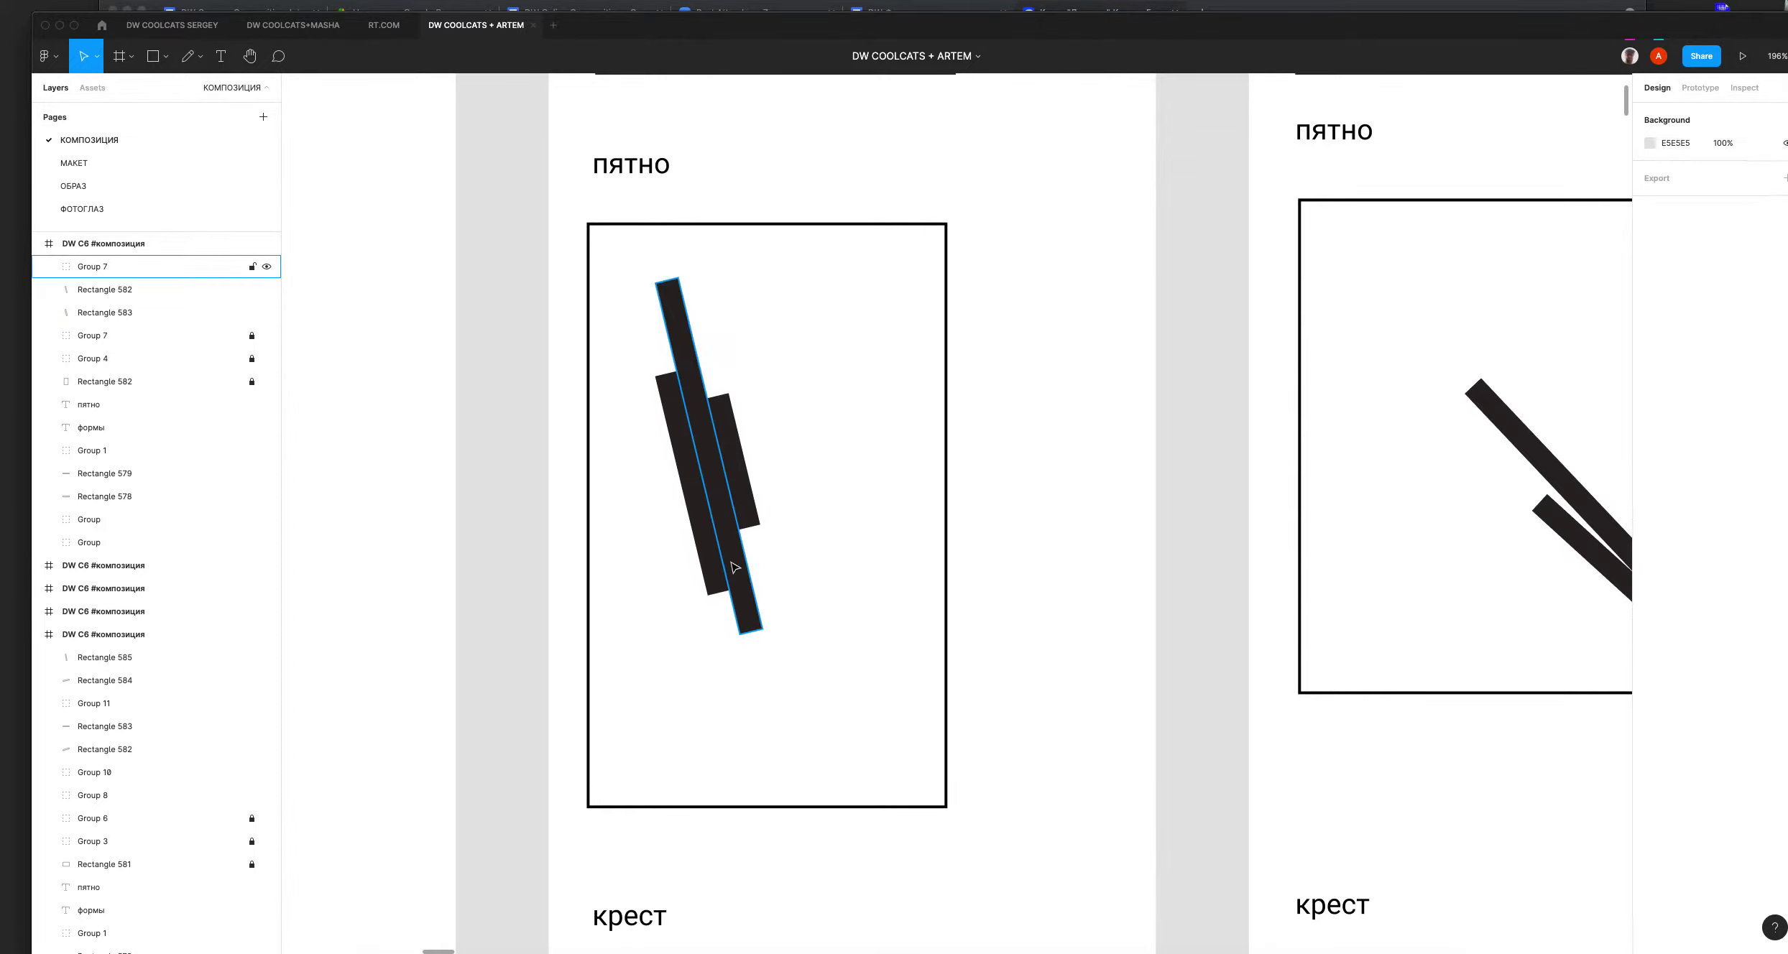
Step: Try moving the short bar up and the medium bar down away from the long bar in the tall пятно figure, and undo the moves
click(741, 465)
drag(733, 482, 747, 334)
drag(710, 568, 730, 690)
drag(763, 336, 774, 397)
click(699, 351)
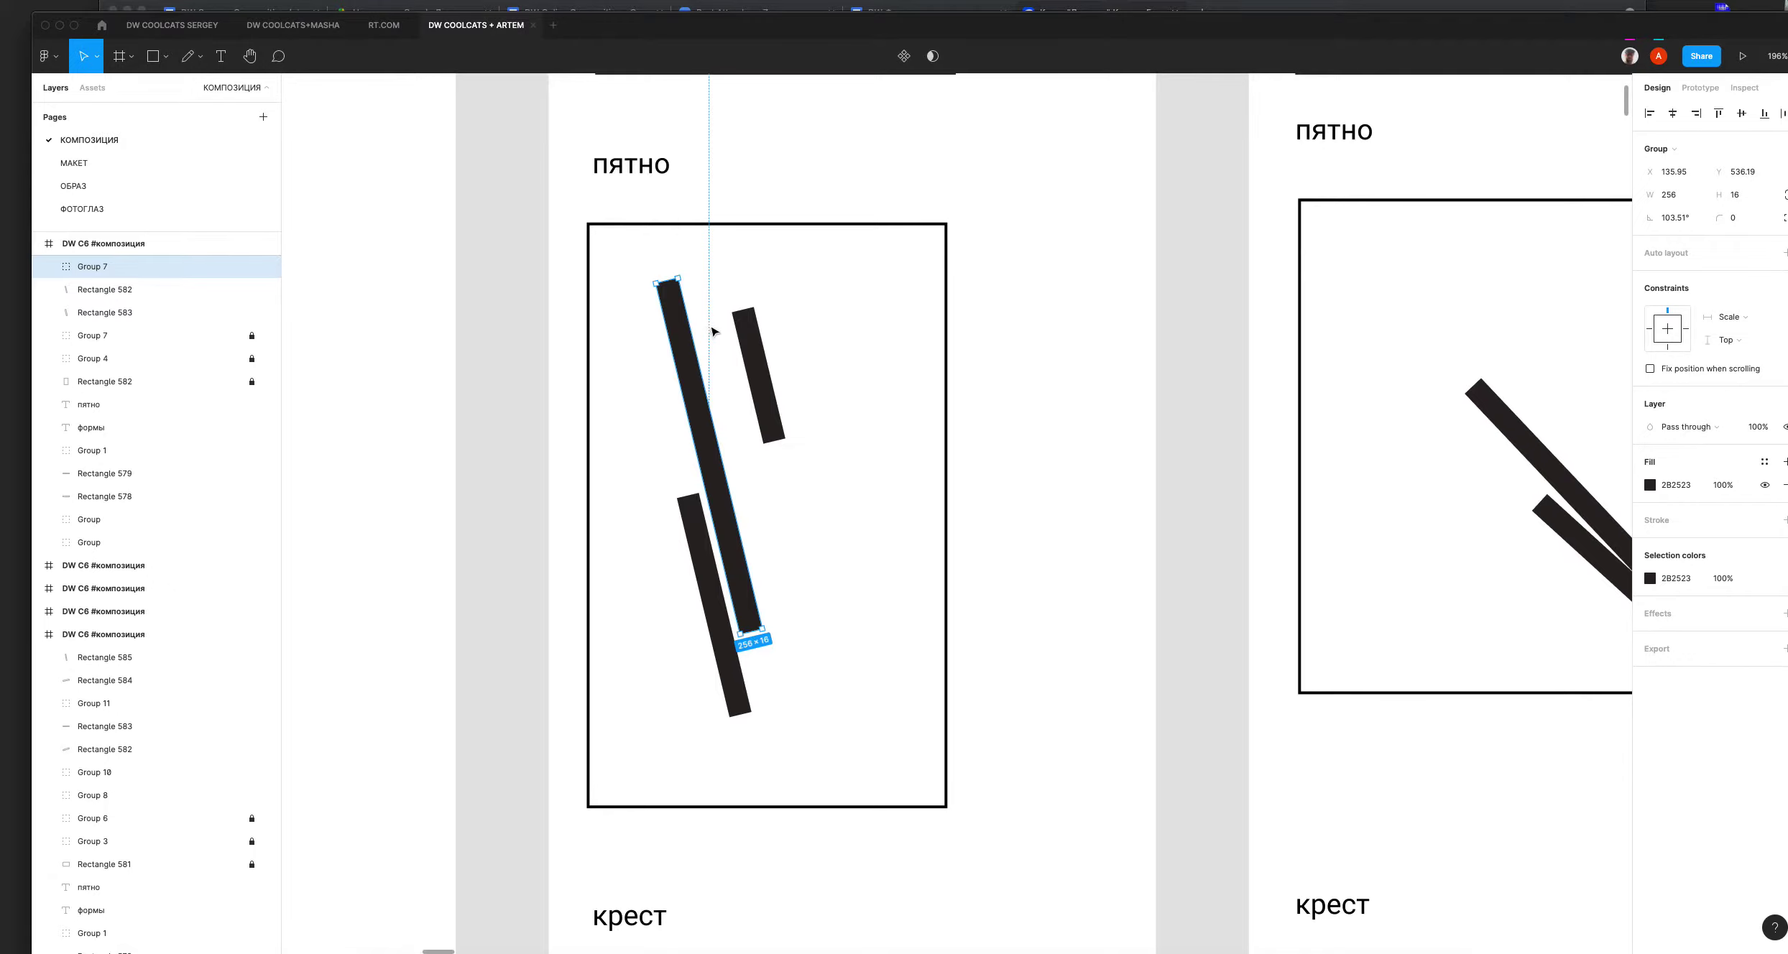
key(super+z)
key(super+z)
key(super+z)
key(super+z)
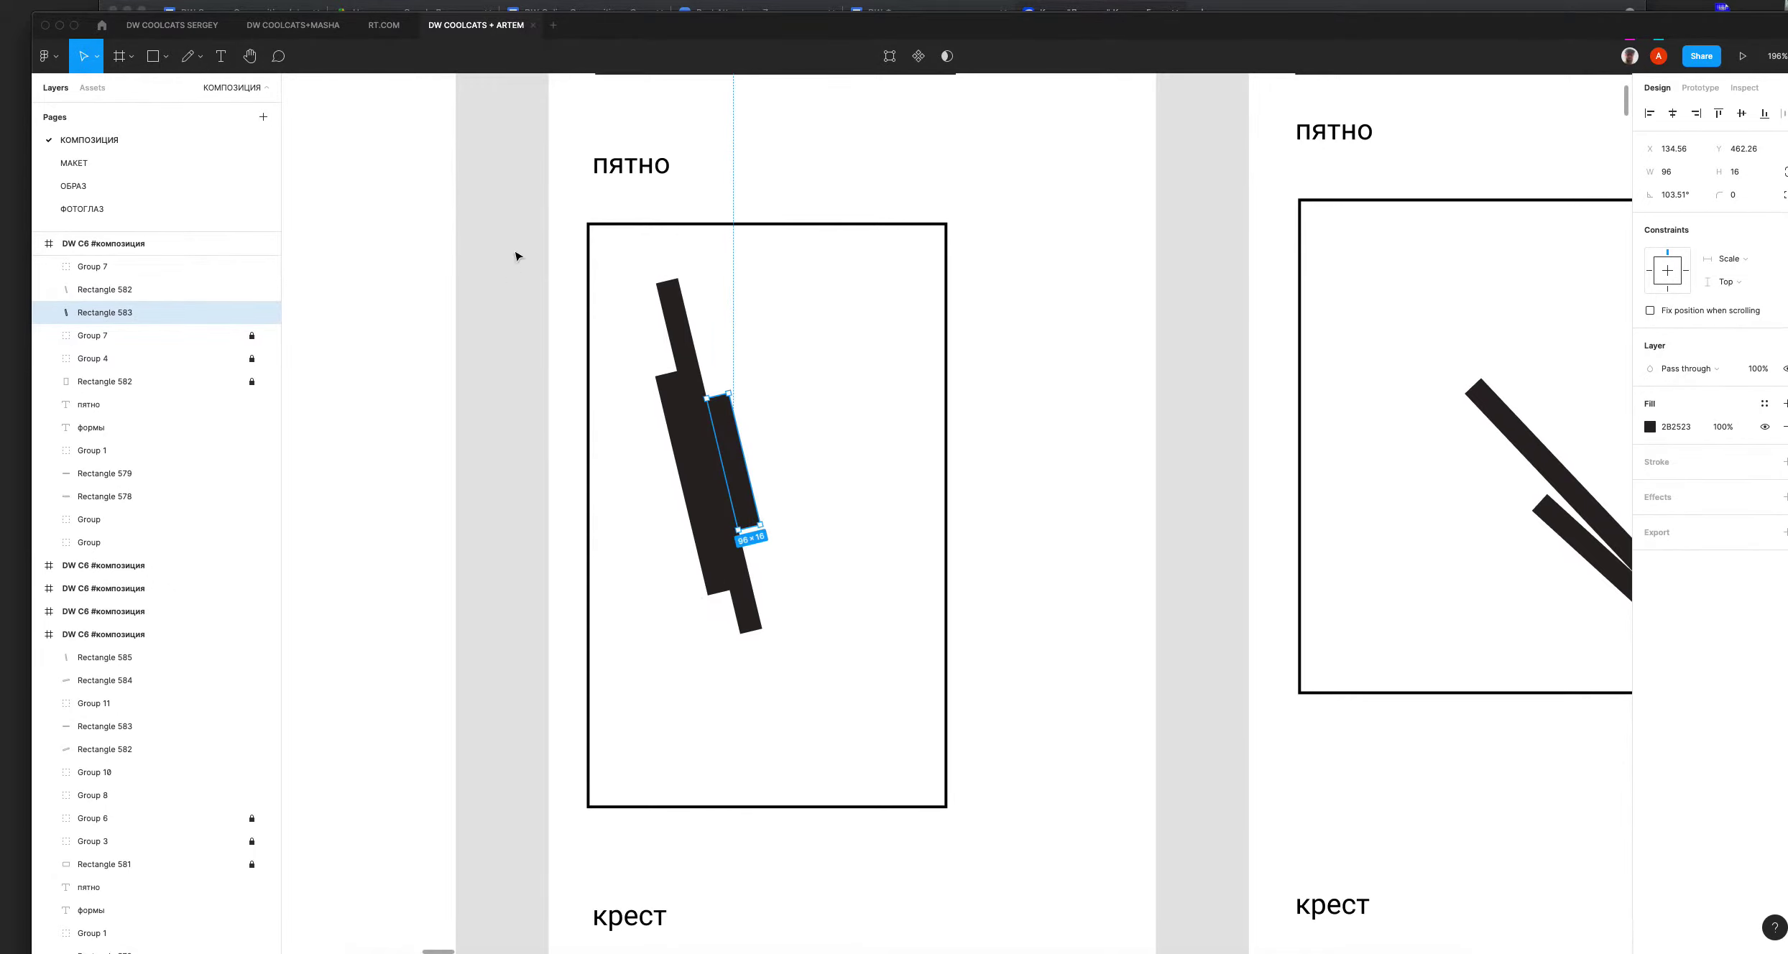
click(307, 218)
Step: Handwrite a pencil note starting with 20 beneath the tall пятно frame, and sketch an arrow to the figure's lower end with a padlock
key(shift+p)
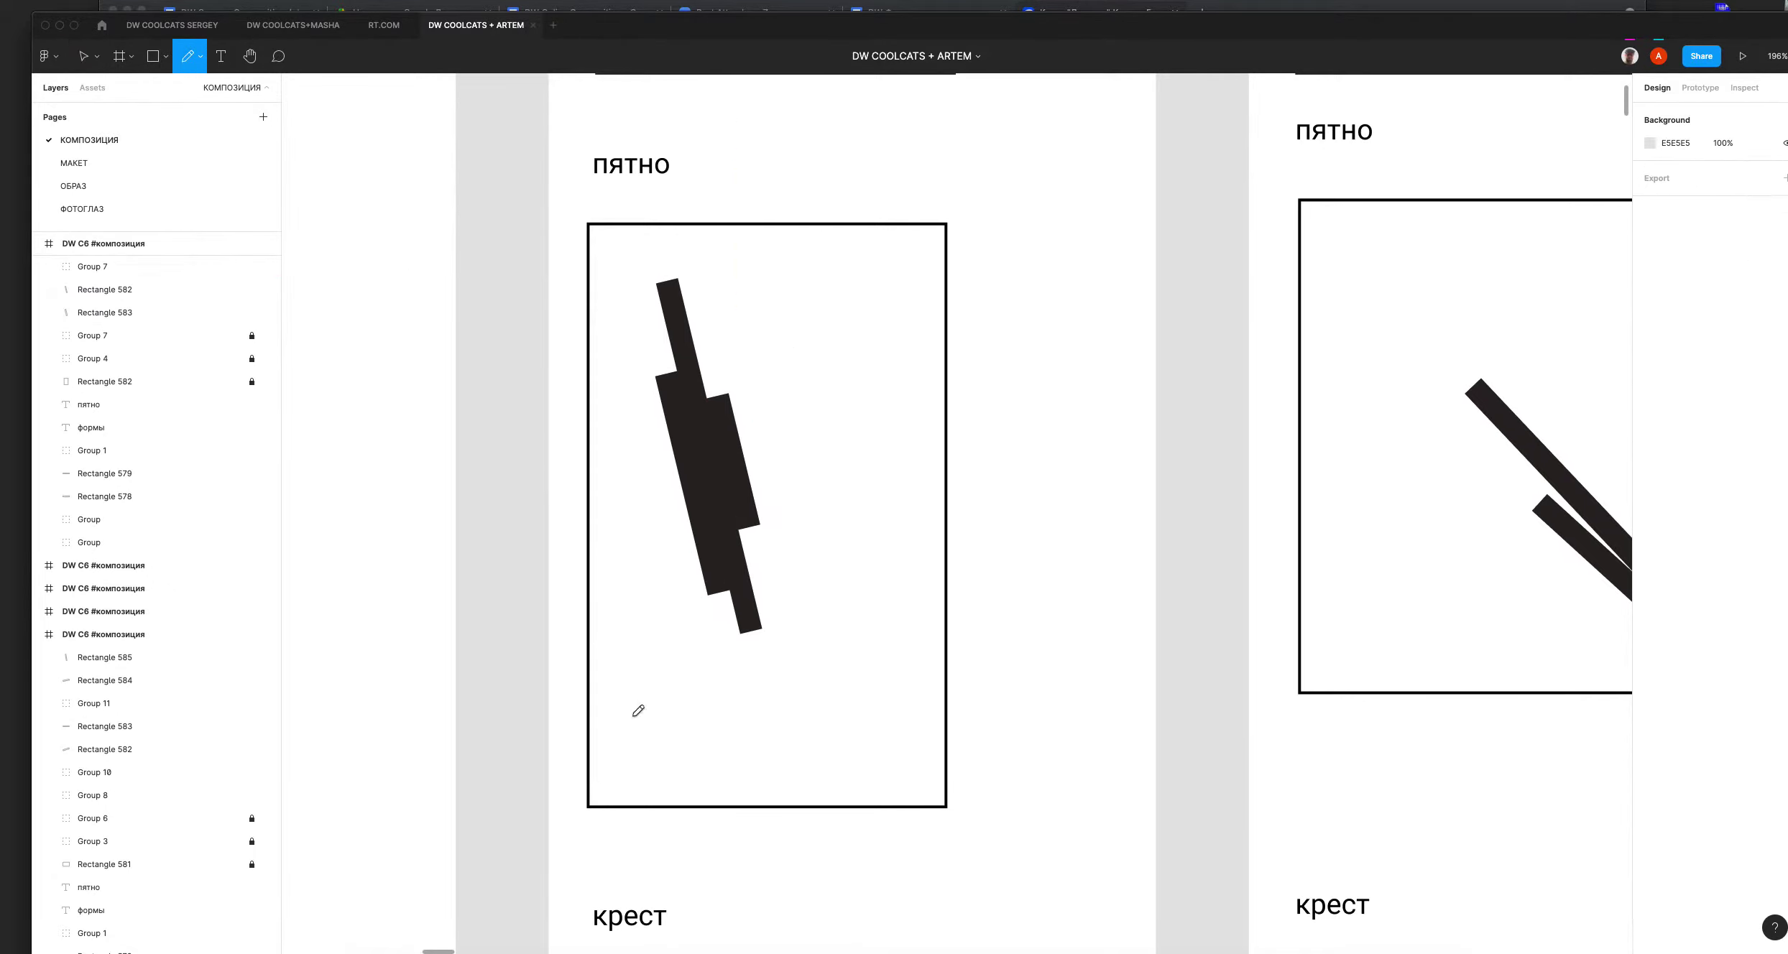
mouse_move(622, 831)
mouse_down()
mouse_move(679, 832)
mouse_move(685, 856)
mouse_move(687, 827)
mouse_move(743, 841)
mouse_move(748, 873)
mouse_move(774, 847)
mouse_move(780, 864)
mouse_move(819, 843)
mouse_move(941, 847)
mouse_up()
mouse_move(755, 611)
mouse_down()
mouse_move(846, 675)
mouse_move(783, 652)
mouse_move(893, 674)
mouse_up()
mouse_move(871, 677)
mouse_down()
mouse_move(902, 692)
mouse_move(876, 676)
mouse_move(887, 688)
mouse_up()
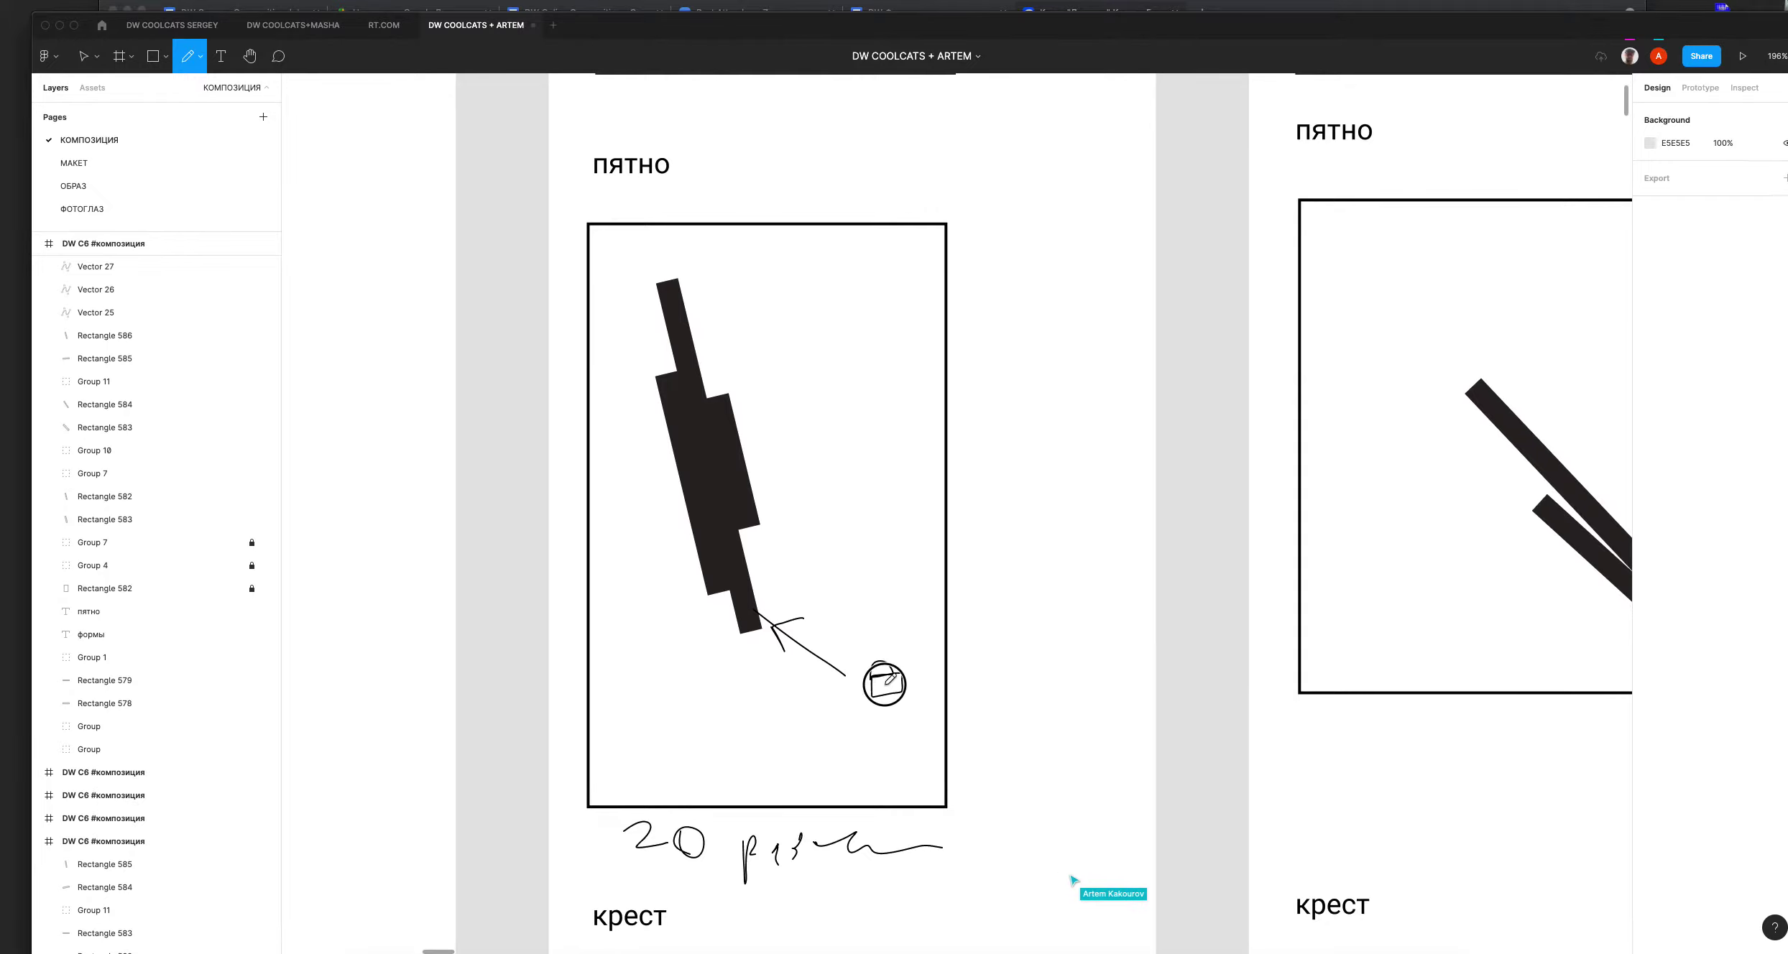
Step: Sketch pencil arrows pointing up-right and down-left beside the tall пятно figure, plus a question mark above the upper arrow
drag(823, 413, 783, 460)
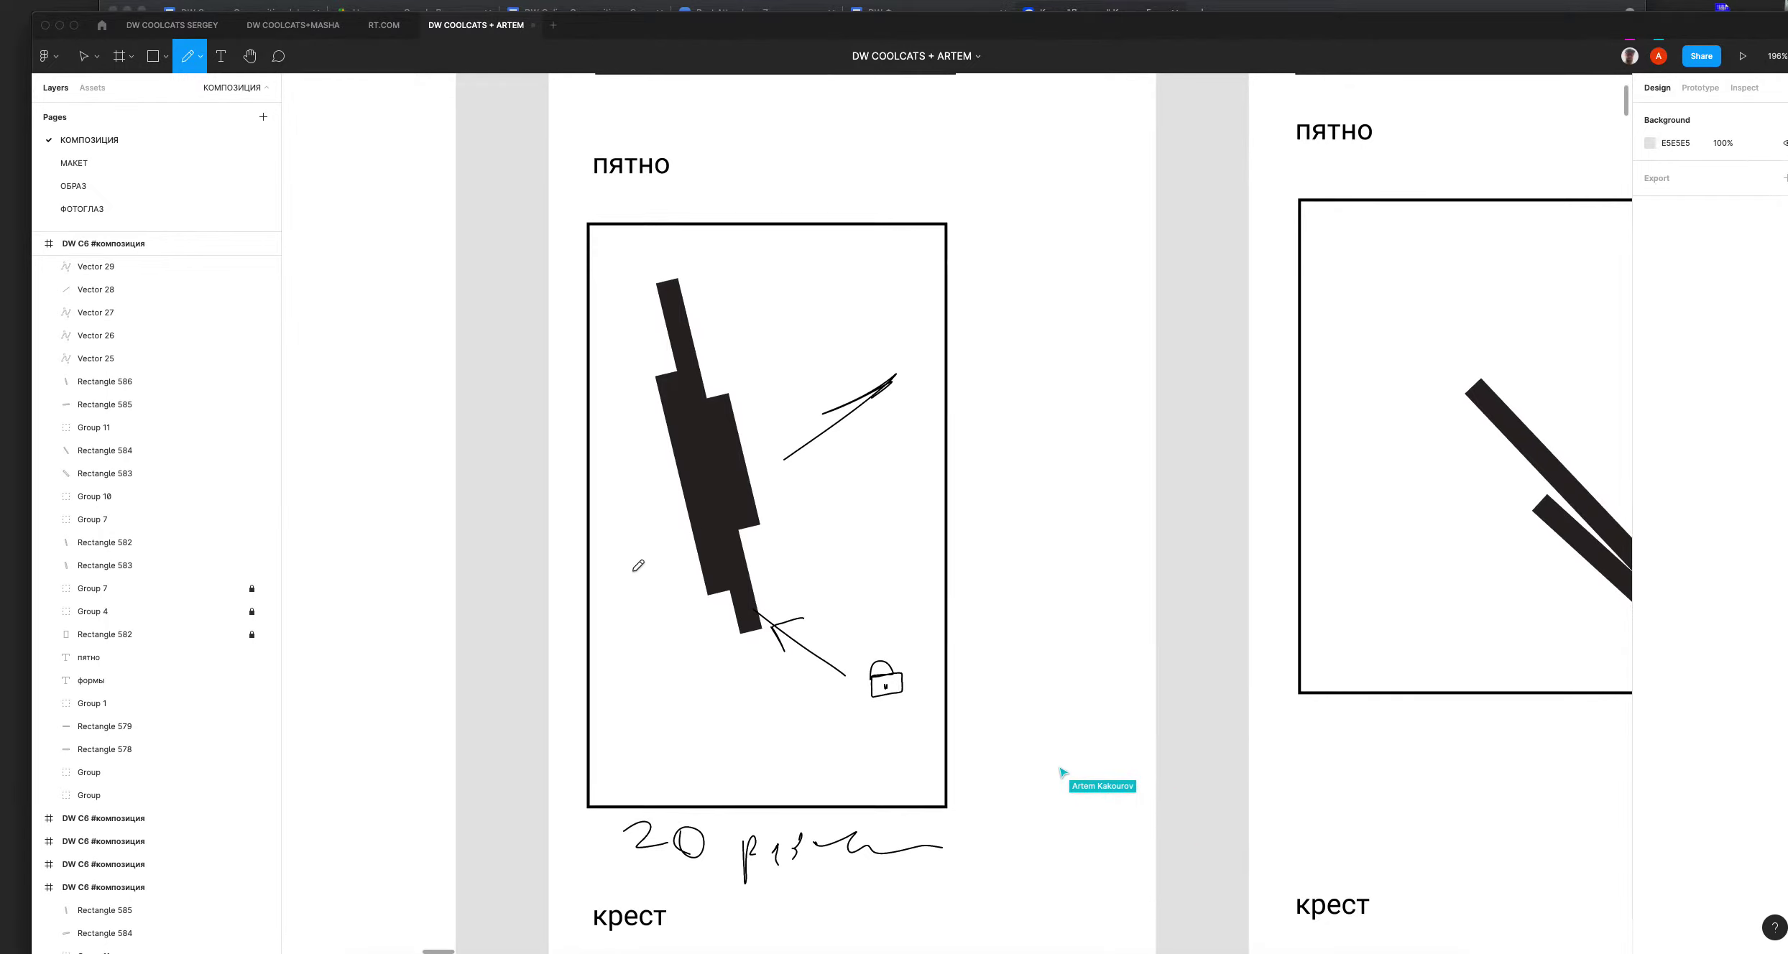
drag(638, 552, 655, 550)
drag(795, 331, 791, 380)
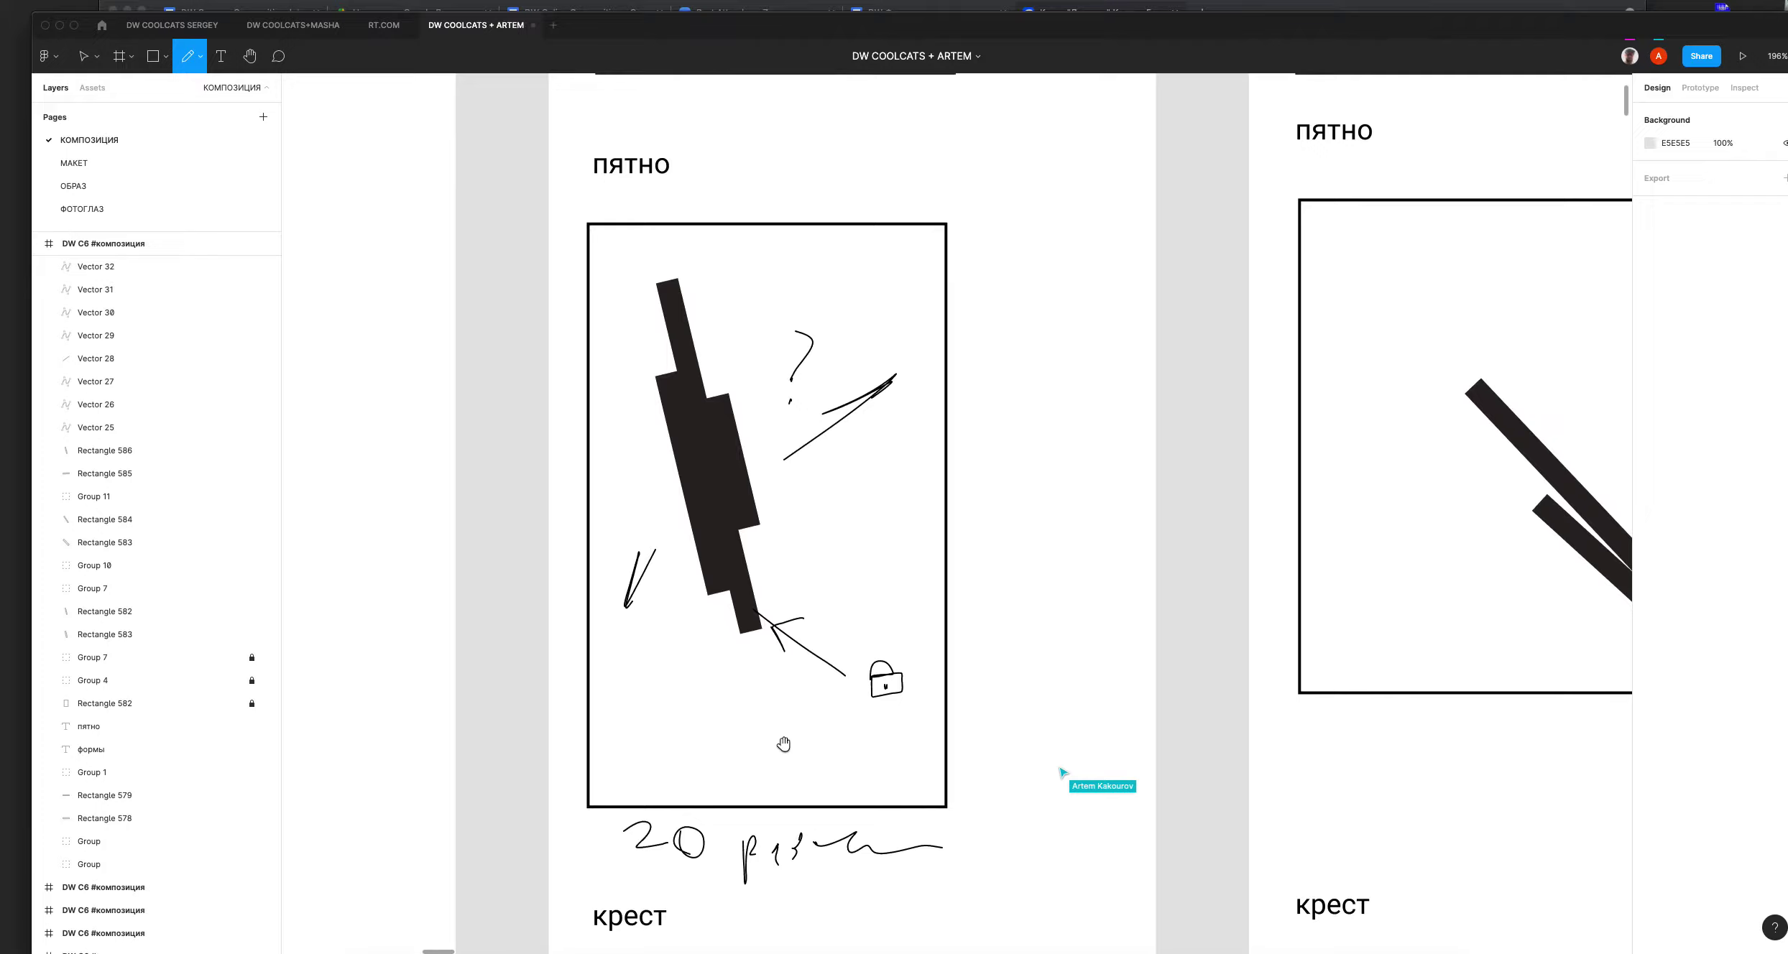
Step: Sketch freehand pencil strokes around the lower right of the крест figure in the tall frame
drag(781, 744, 728, 280)
drag(854, 611, 872, 202)
scroll(871, 202, right, 1)
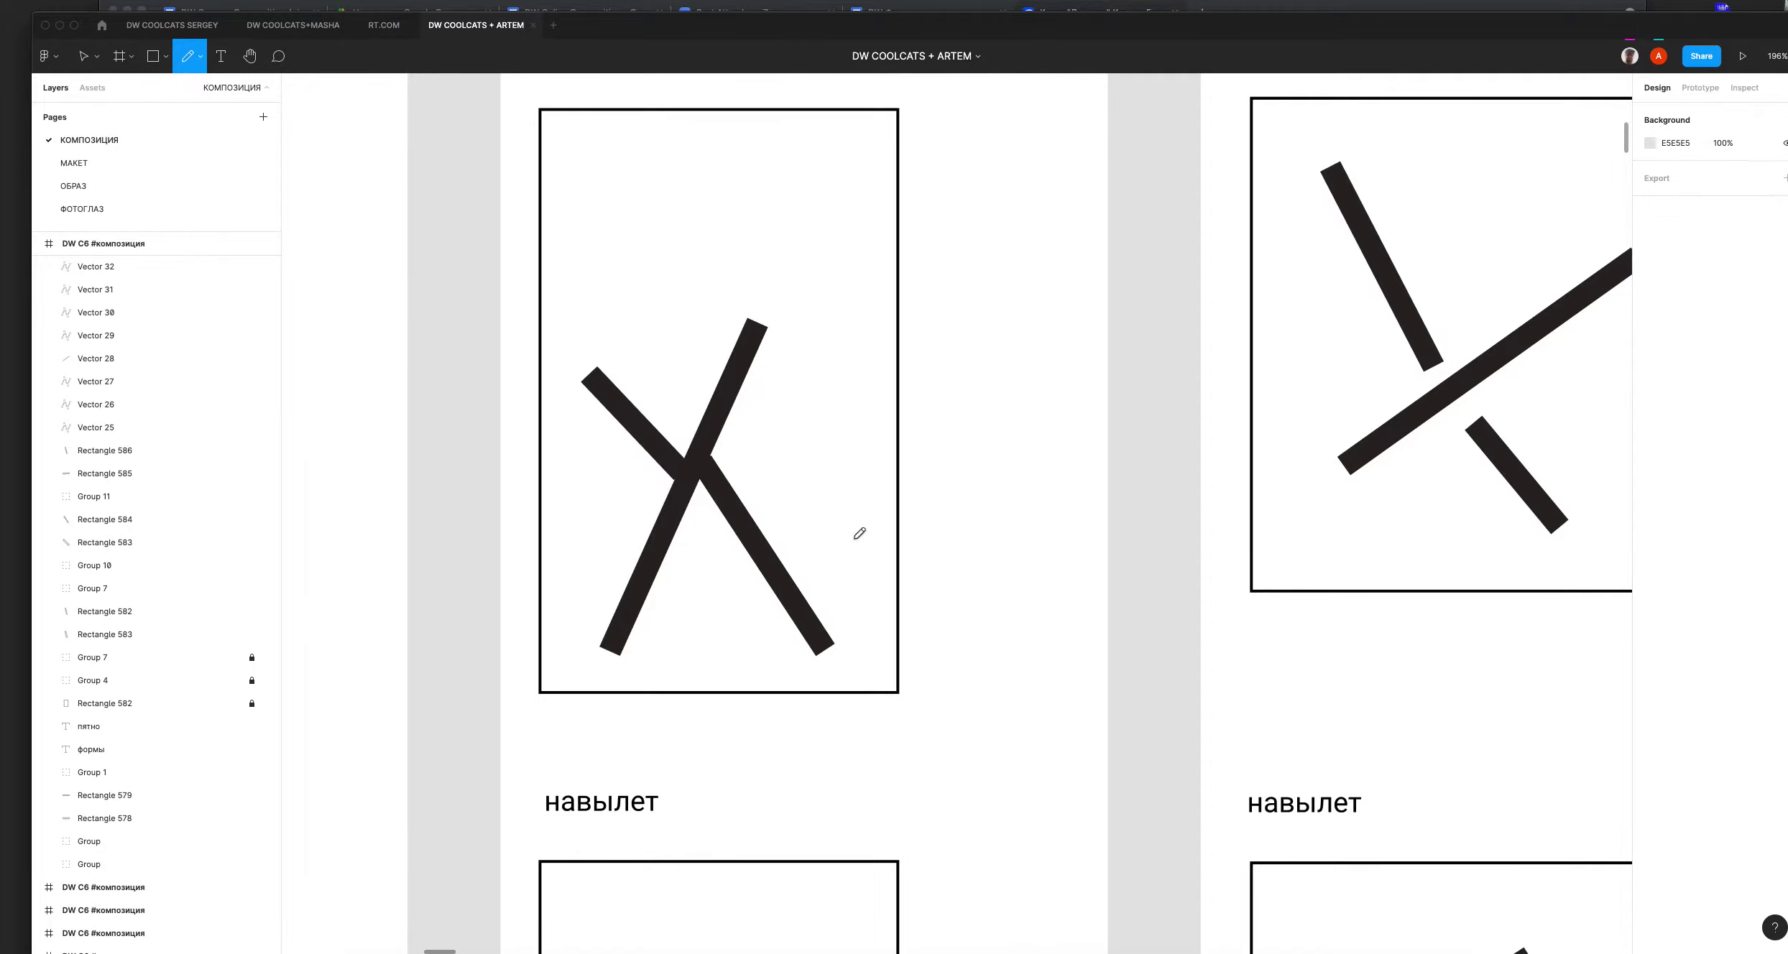
drag(1042, 536, 812, 753)
mouse_move(947, 675)
mouse_down()
mouse_move(999, 639)
mouse_move(988, 659)
mouse_up()
drag(1073, 548, 1082, 353)
Step: Sketch a tiny pencil stroke where the short and long bars cross in the tall навылет figure, and remove it
scroll(1078, 551, down, 10)
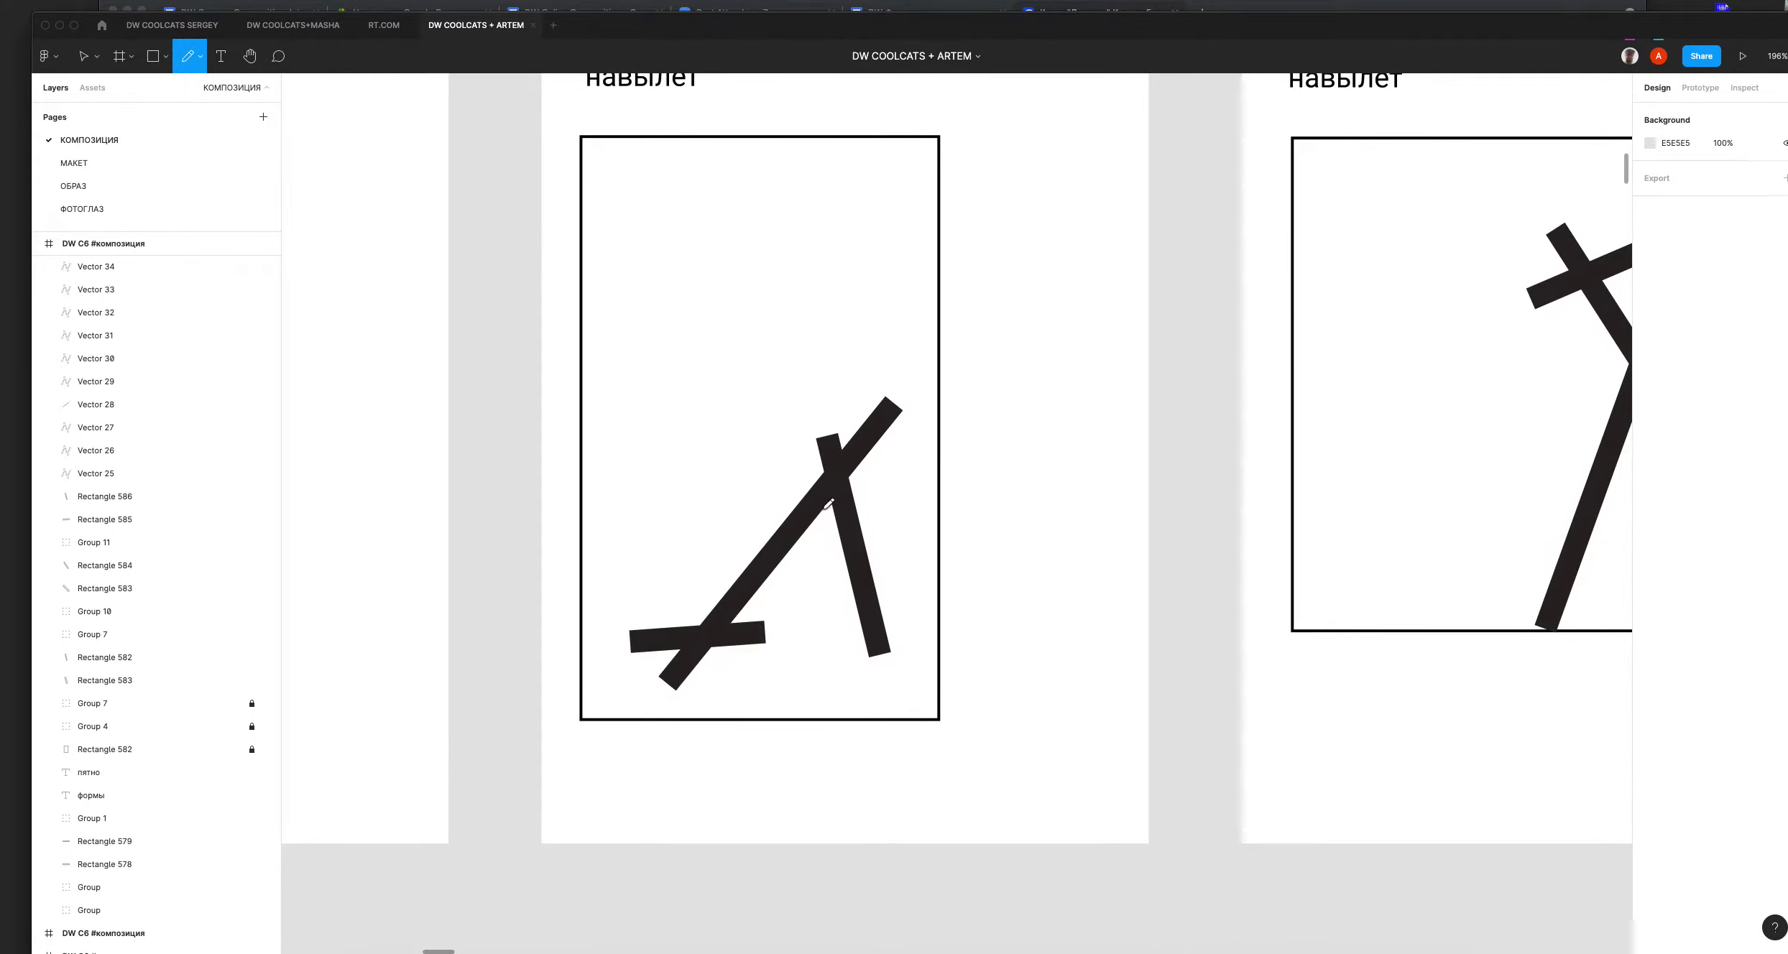
drag(726, 632, 739, 636)
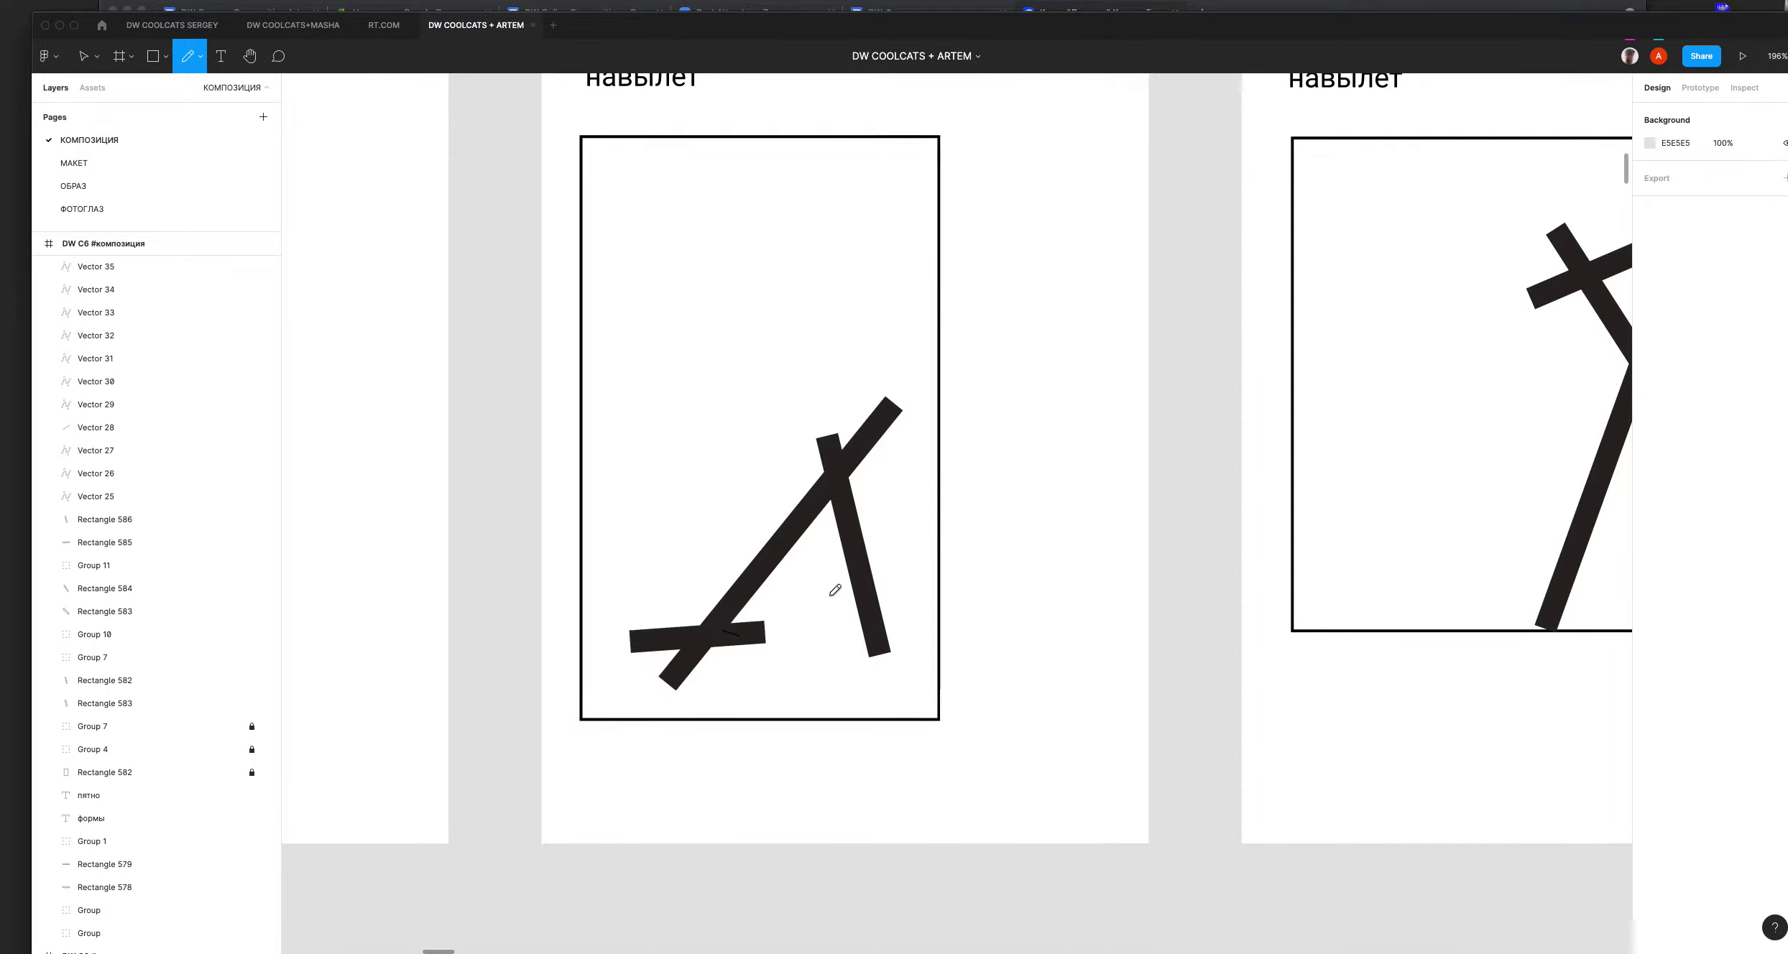
key(v)
double_click(744, 637)
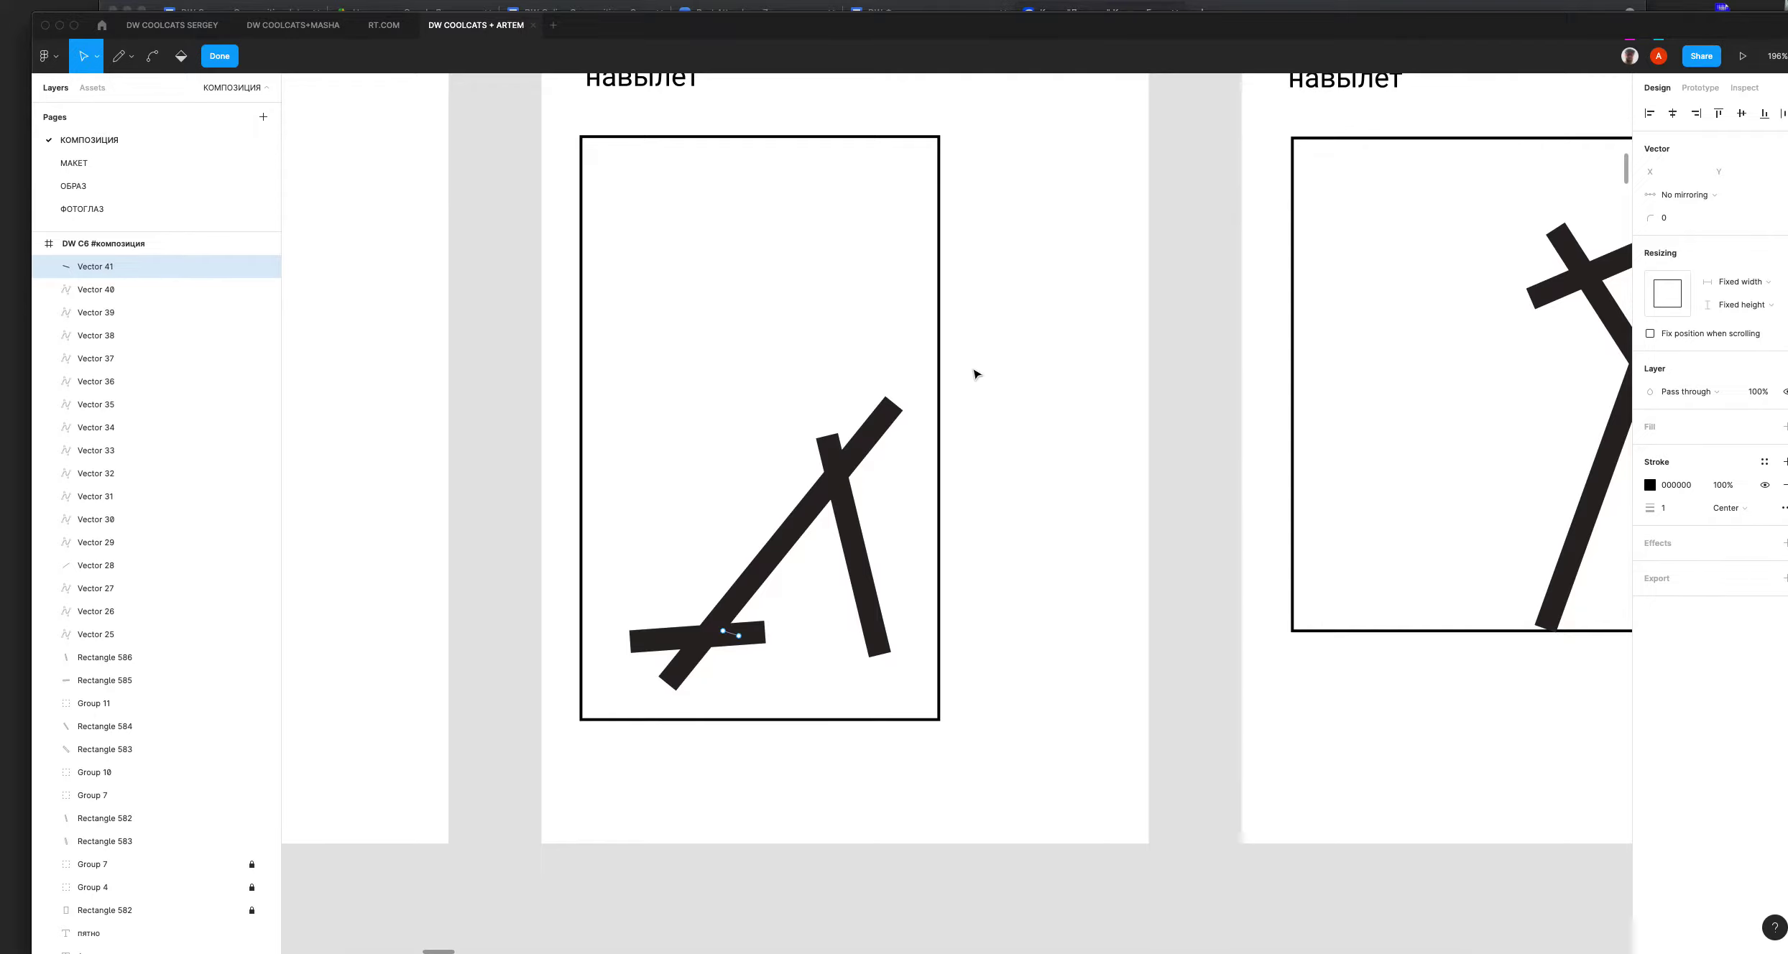
click(739, 635)
click(874, 506)
key(Escape)
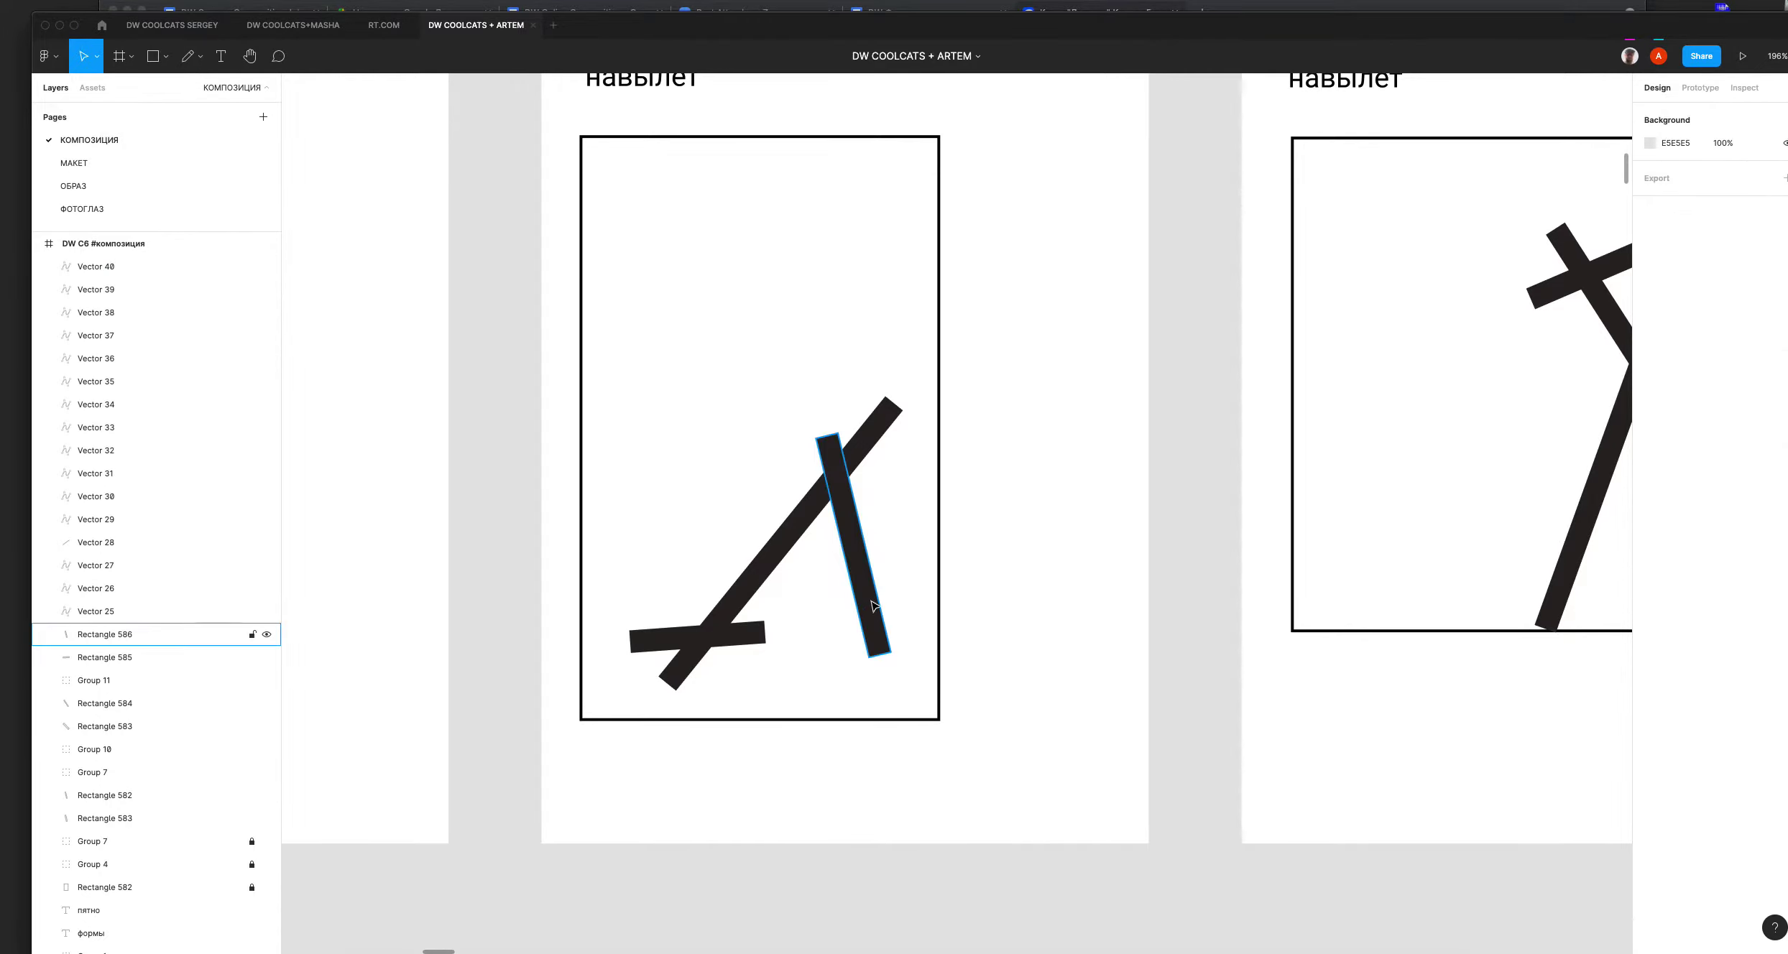
Step: Try moving the steep shorter bar of the tall навылет figure to the frame's upper part, and undo the move
double_click(872, 599)
drag(872, 599, 819, 340)
click(877, 337)
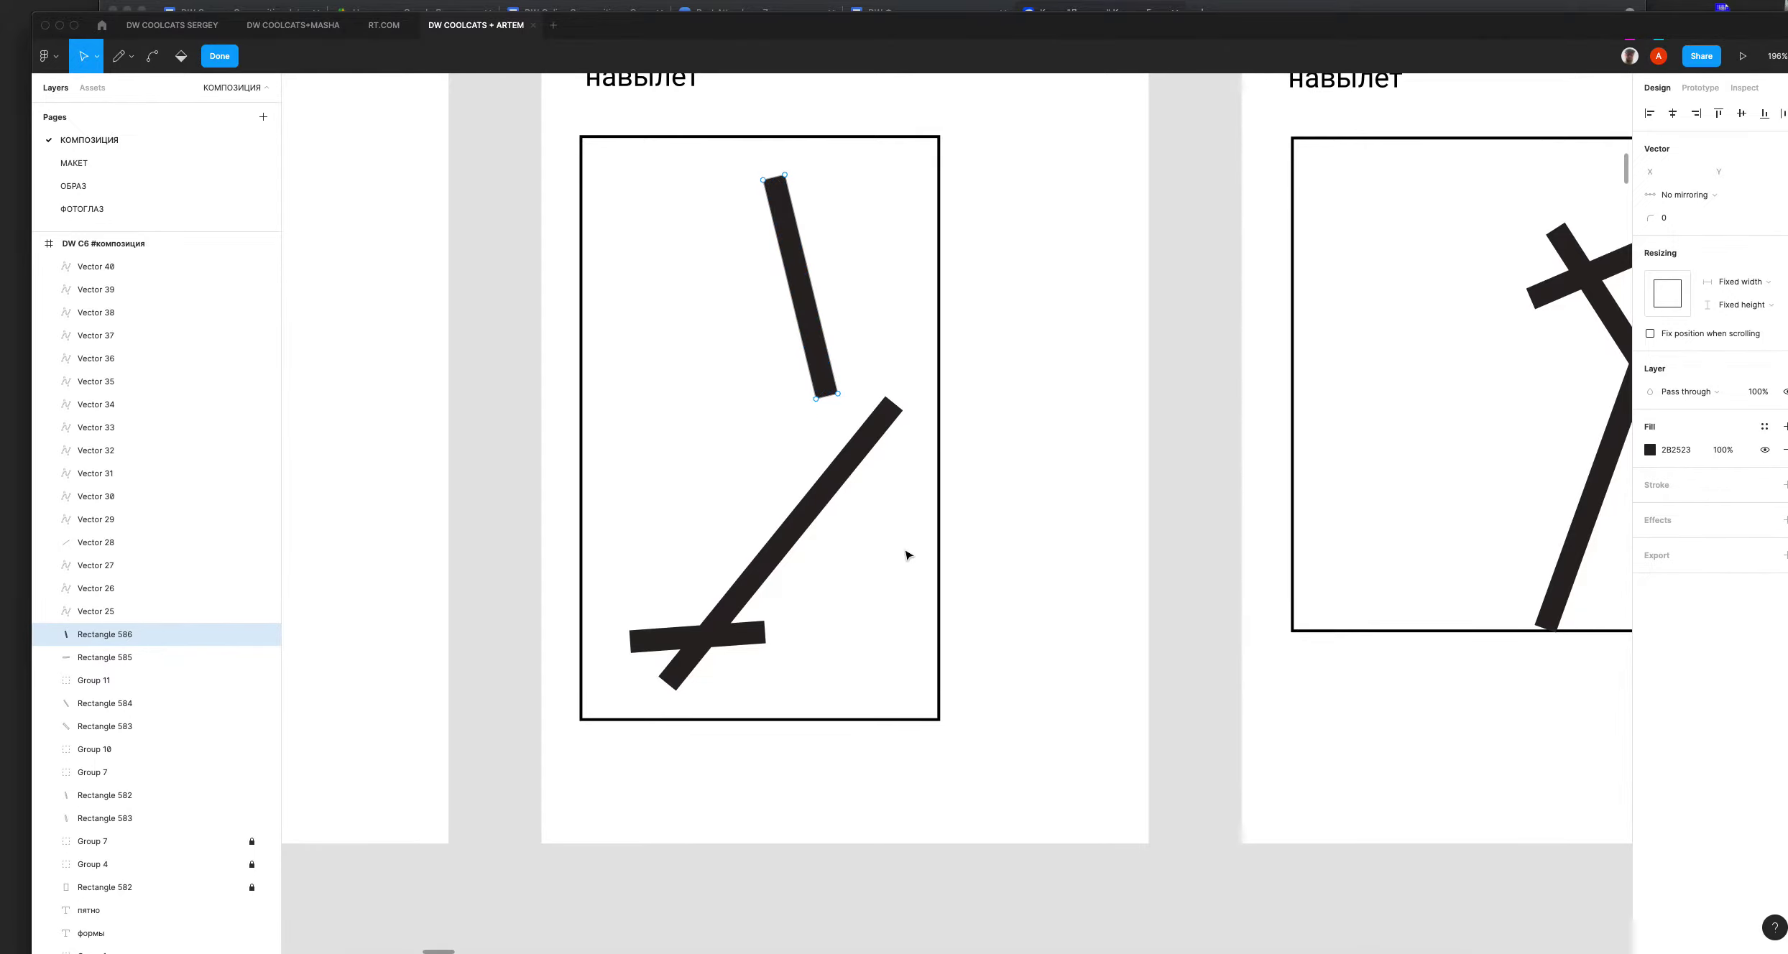
key(super+z)
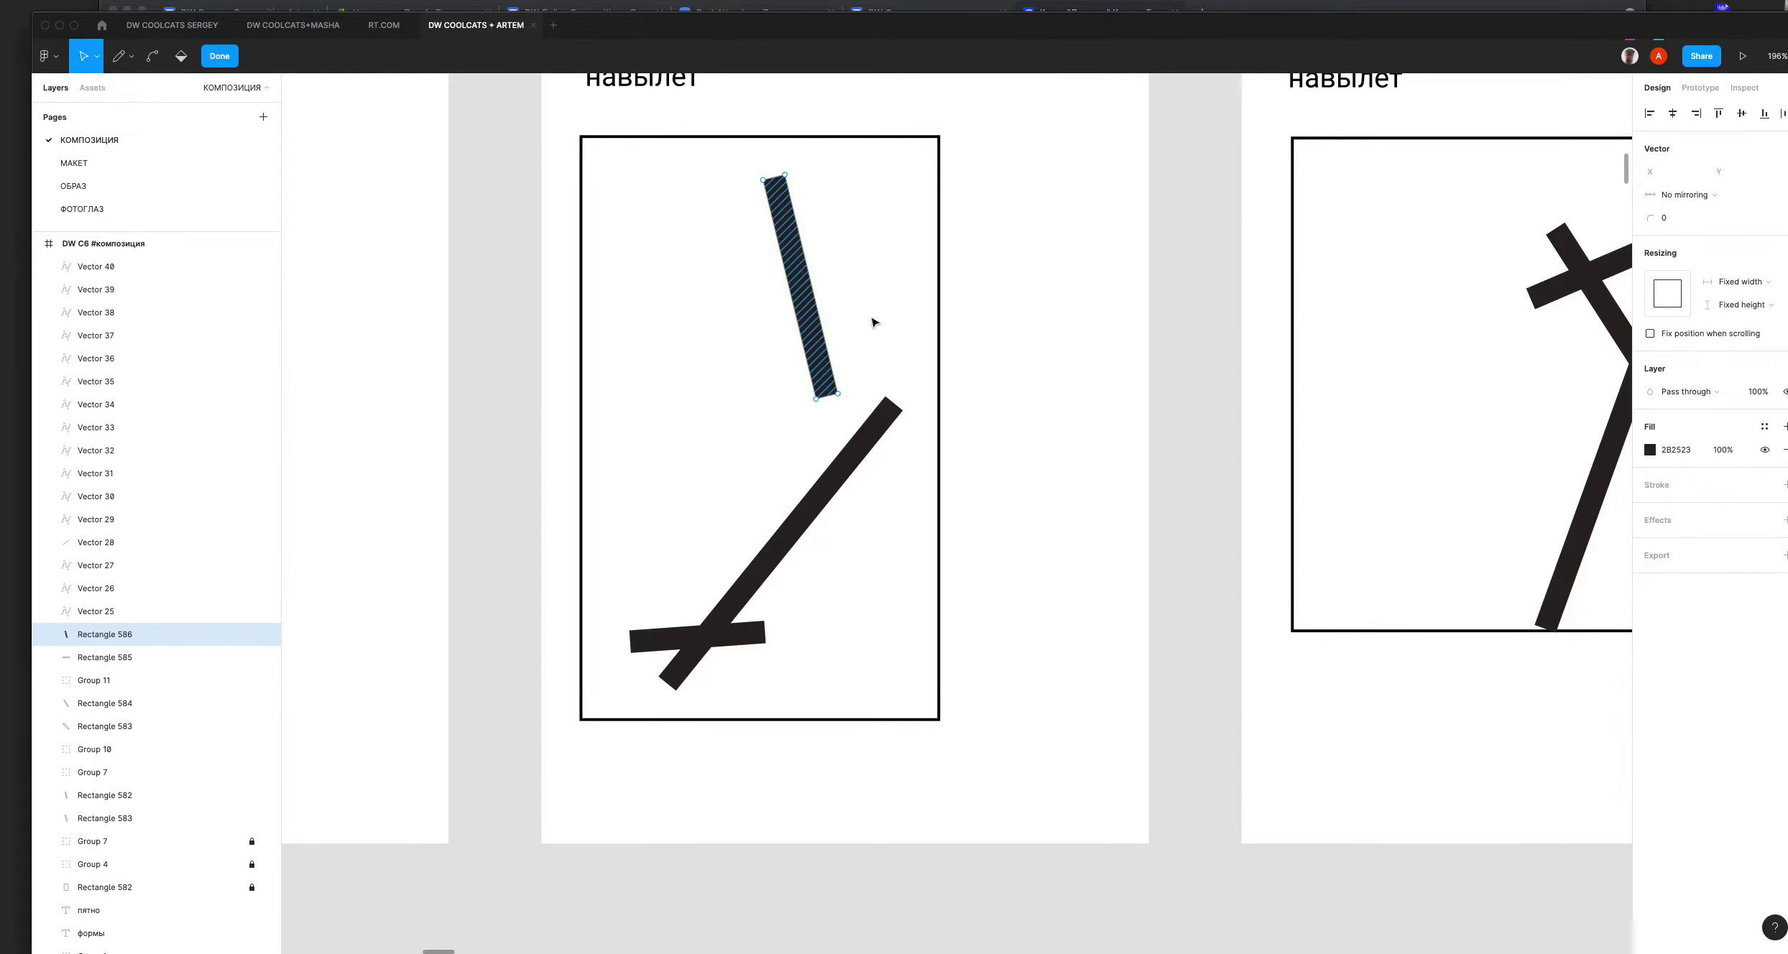
key(super+z)
key(Escape)
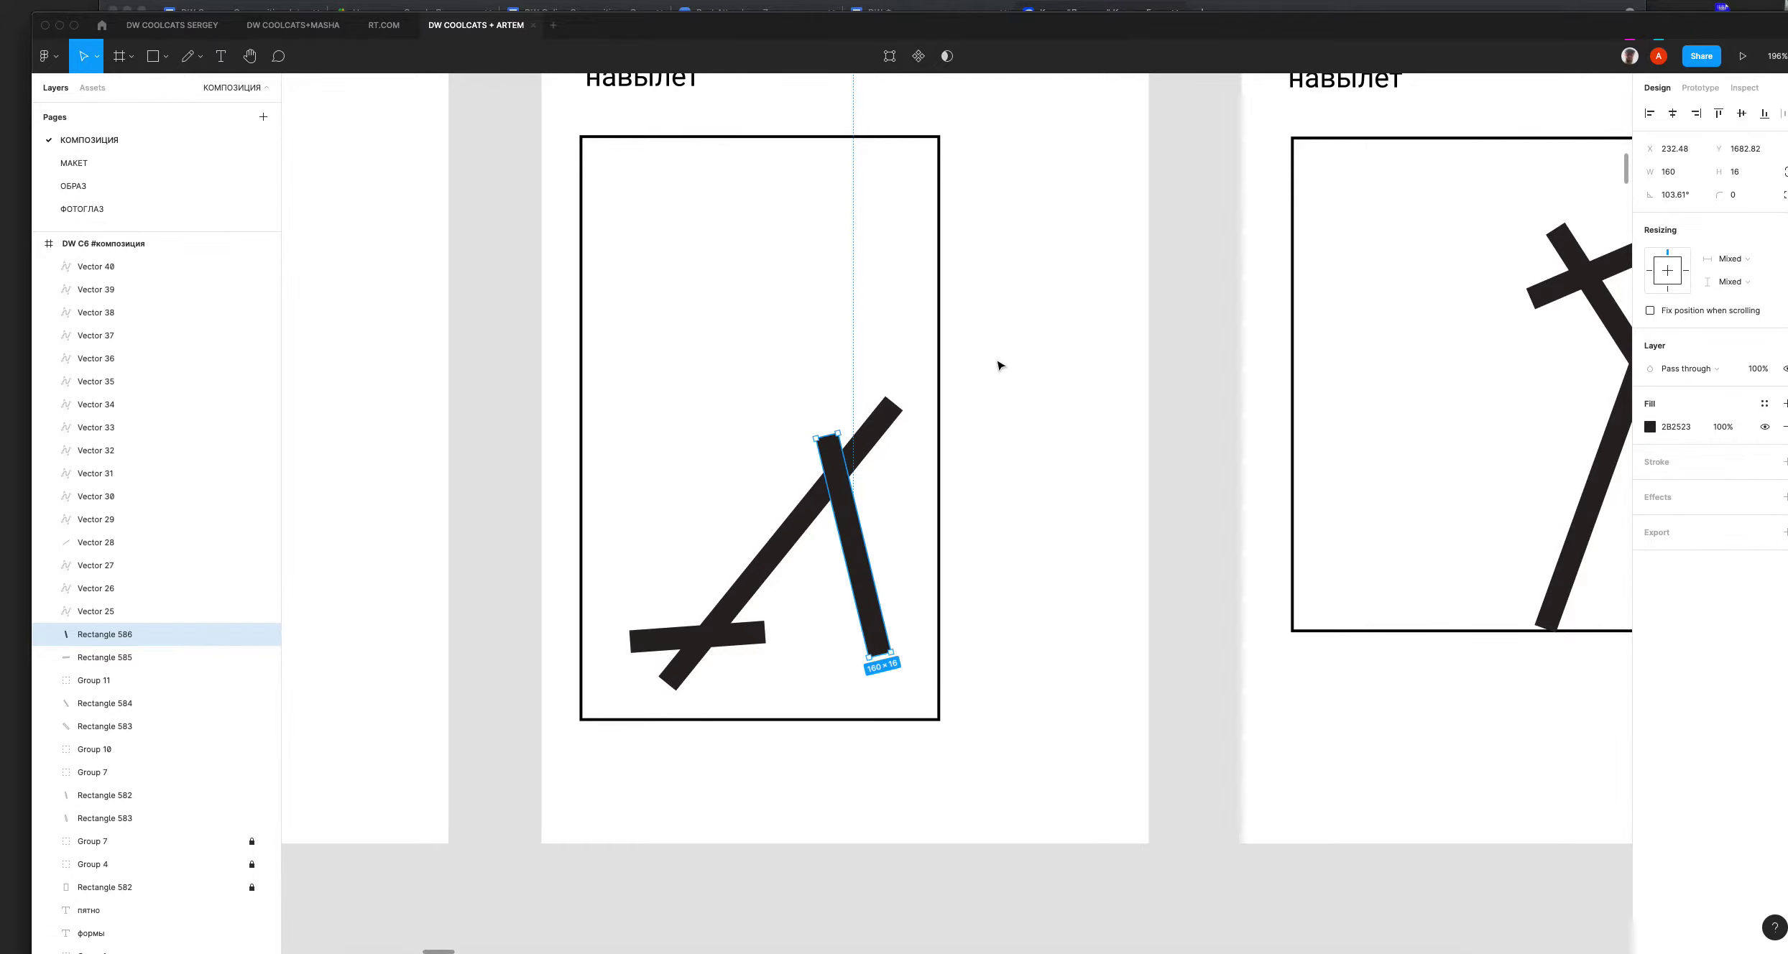
key(Escape)
Step: Sketch a pencil leader from the long bar's upper end in the tall навылет frame, with an underlined 1 and a padlock
click(201, 56)
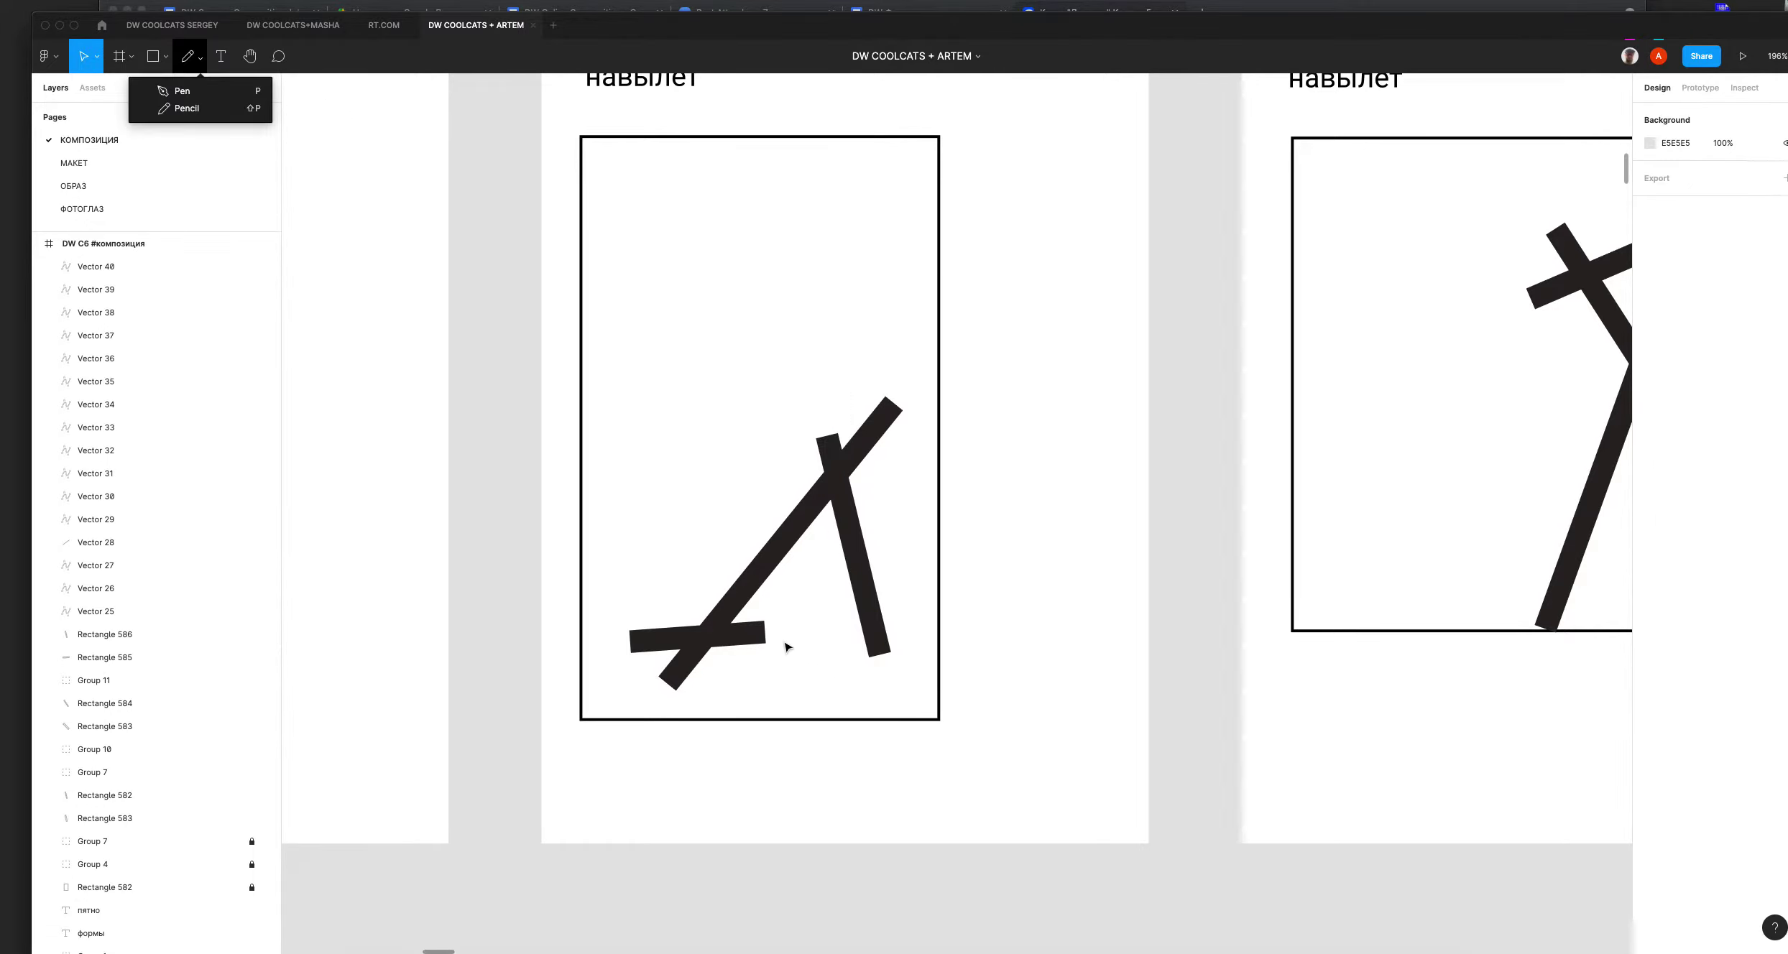
click(194, 113)
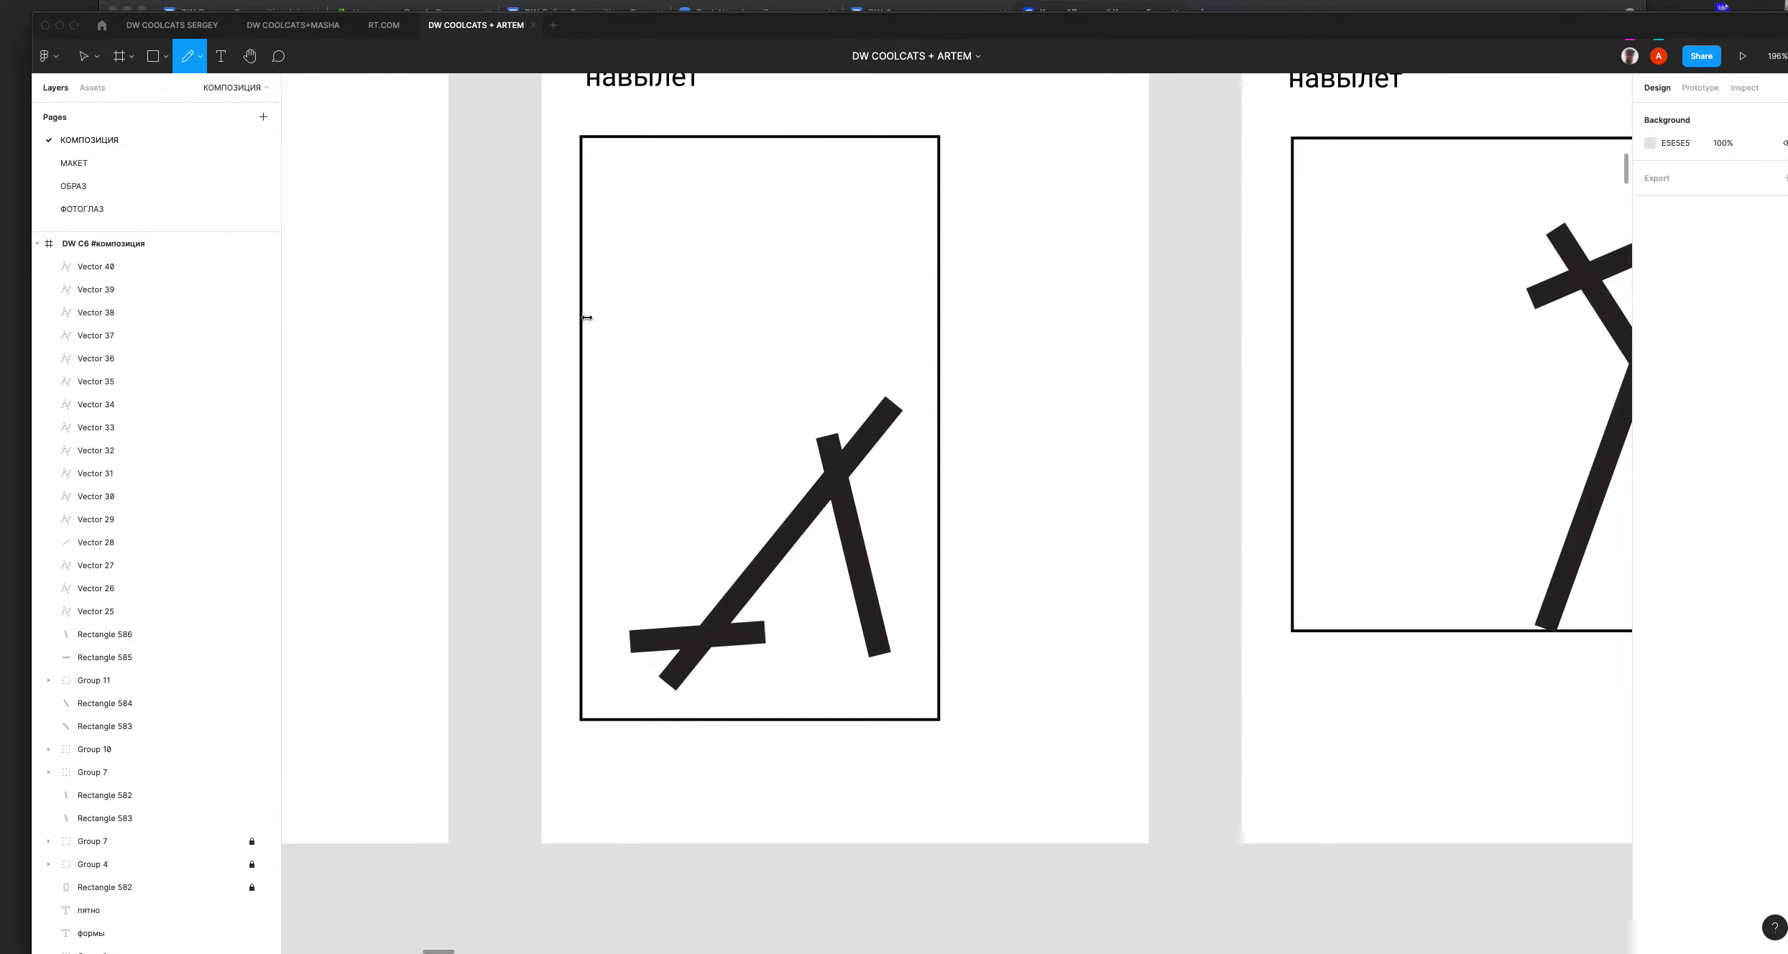
mouse_move(883, 425)
mouse_down()
mouse_move(1015, 424)
mouse_move(1064, 440)
mouse_move(1026, 439)
mouse_move(1035, 451)
mouse_move(1111, 457)
mouse_move(1089, 429)
mouse_move(1082, 447)
mouse_move(1114, 433)
mouse_up()
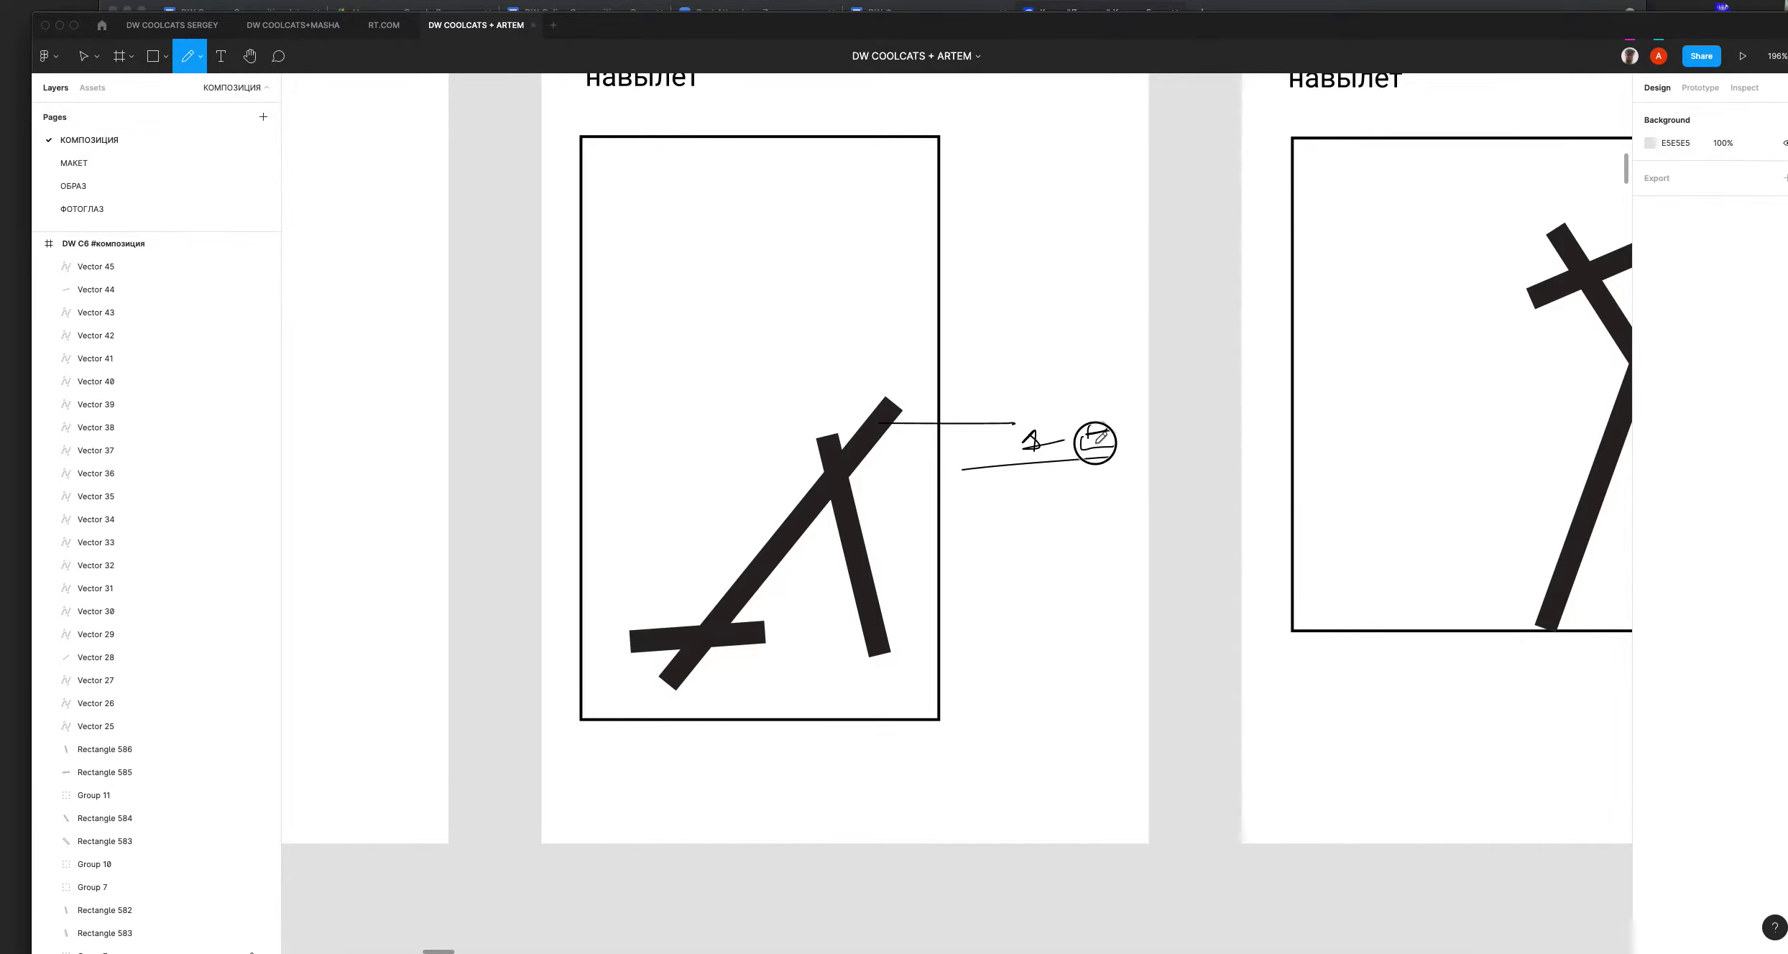
Step: Sketch pencil leaders from the two shorter bars, and handwrite a 2, the word MOVE and further notes beside and beneath the tall навылет frame
drag(869, 593, 1058, 592)
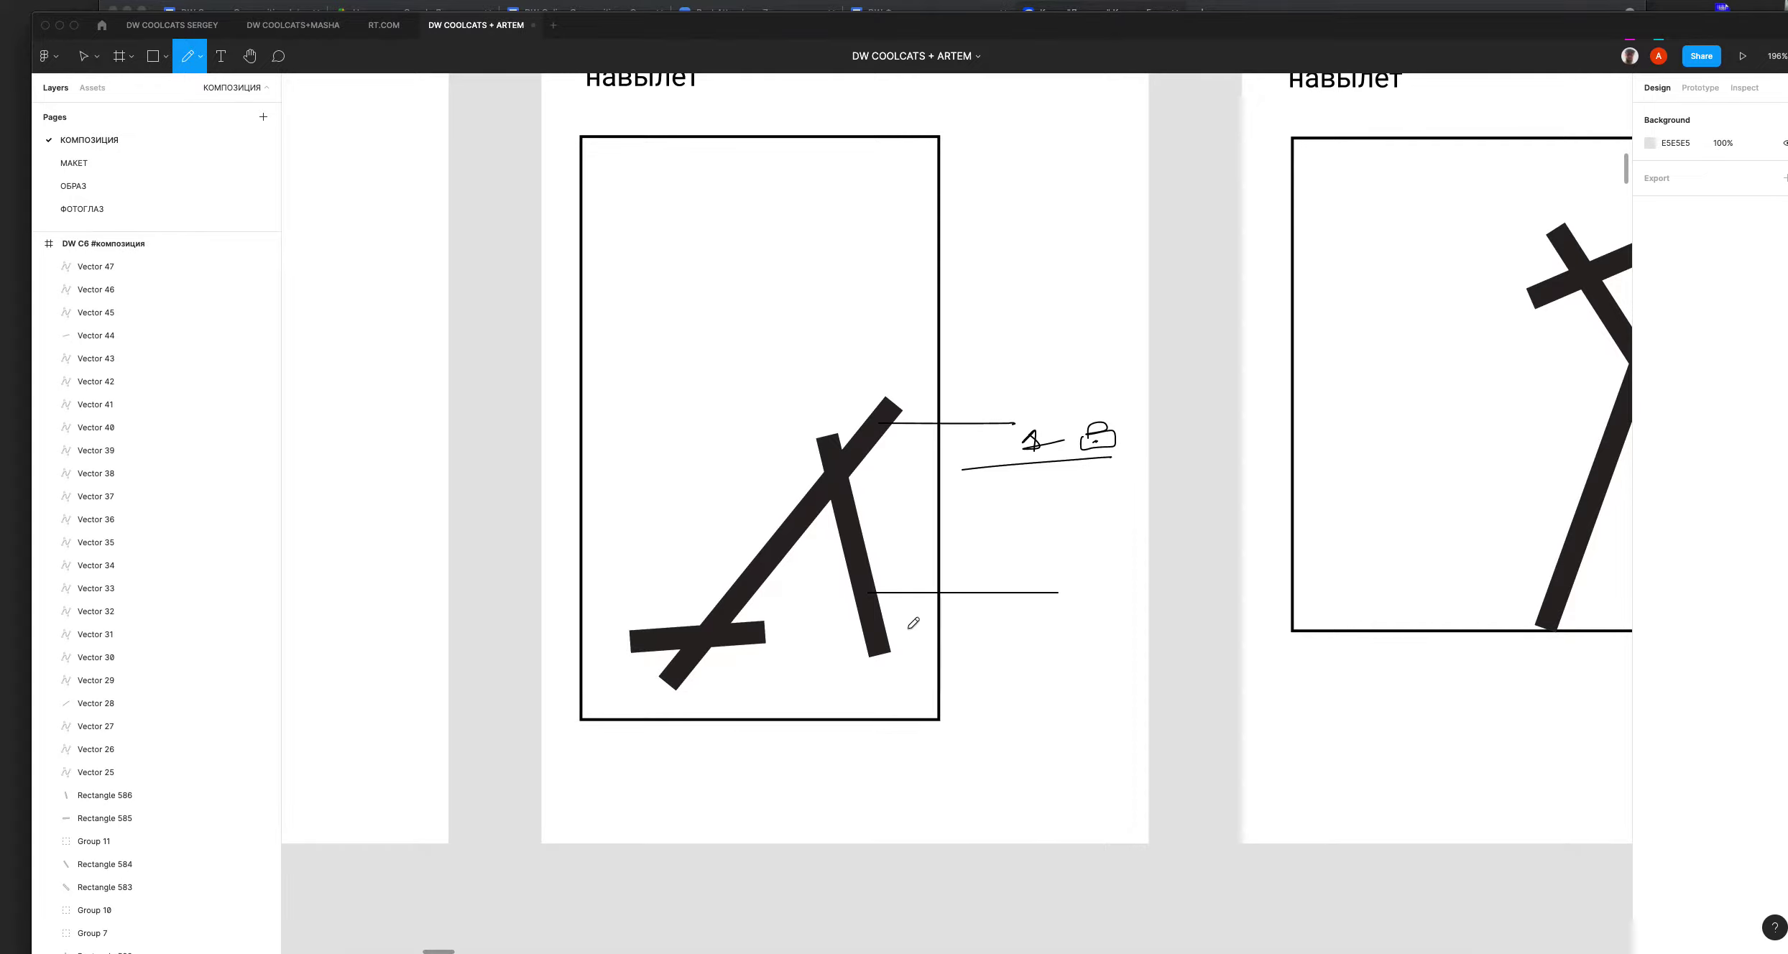
mouse_move(732, 639)
mouse_down()
mouse_move(878, 734)
mouse_move(1044, 685)
mouse_move(978, 678)
mouse_move(1007, 643)
mouse_move(1116, 627)
mouse_up()
drag(1099, 615, 1131, 605)
drag(1010, 494, 1111, 515)
mouse_move(986, 550)
mouse_down()
mouse_move(1024, 549)
mouse_move(1053, 578)
mouse_move(1102, 547)
mouse_up()
mouse_move(706, 772)
mouse_down()
mouse_move(866, 752)
mouse_move(854, 776)
mouse_move(919, 770)
mouse_up()
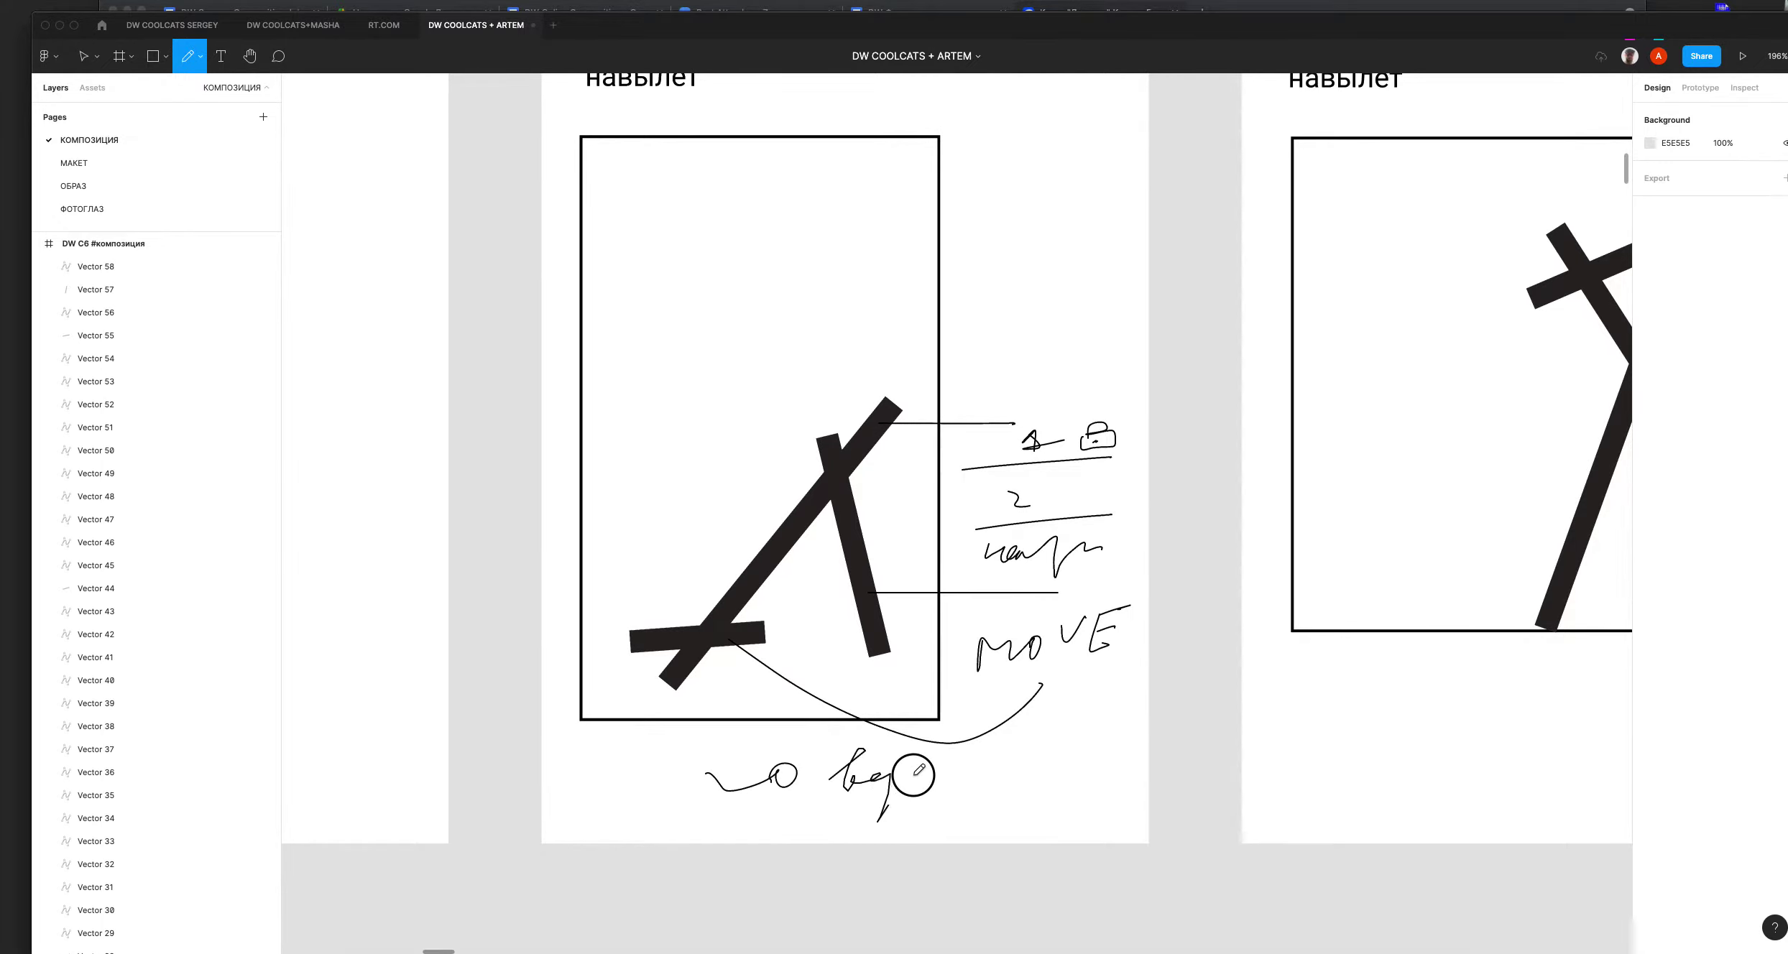
Step: Annotate the square навылет figure with a pencil zigzag between the bars, an arrow, a question mark and a circle around the long bar's foot
drag(1273, 413, 494, 388)
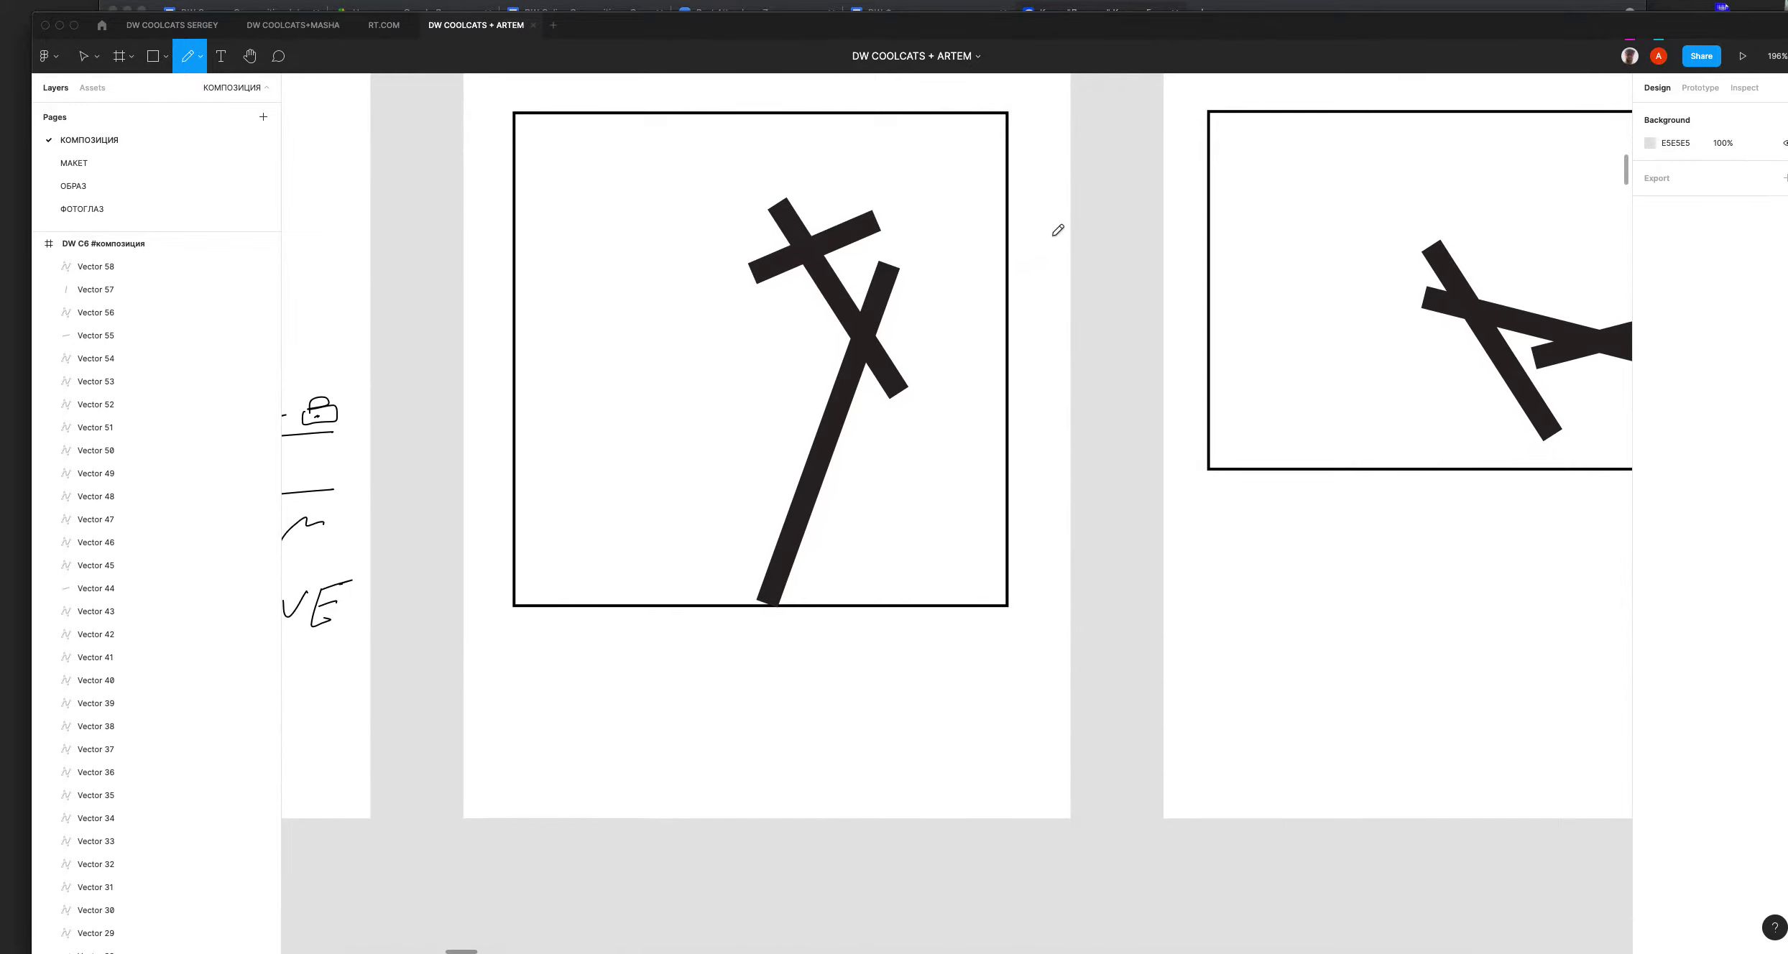
mouse_move(763, 281)
mouse_down()
mouse_move(808, 341)
mouse_move(805, 413)
mouse_up()
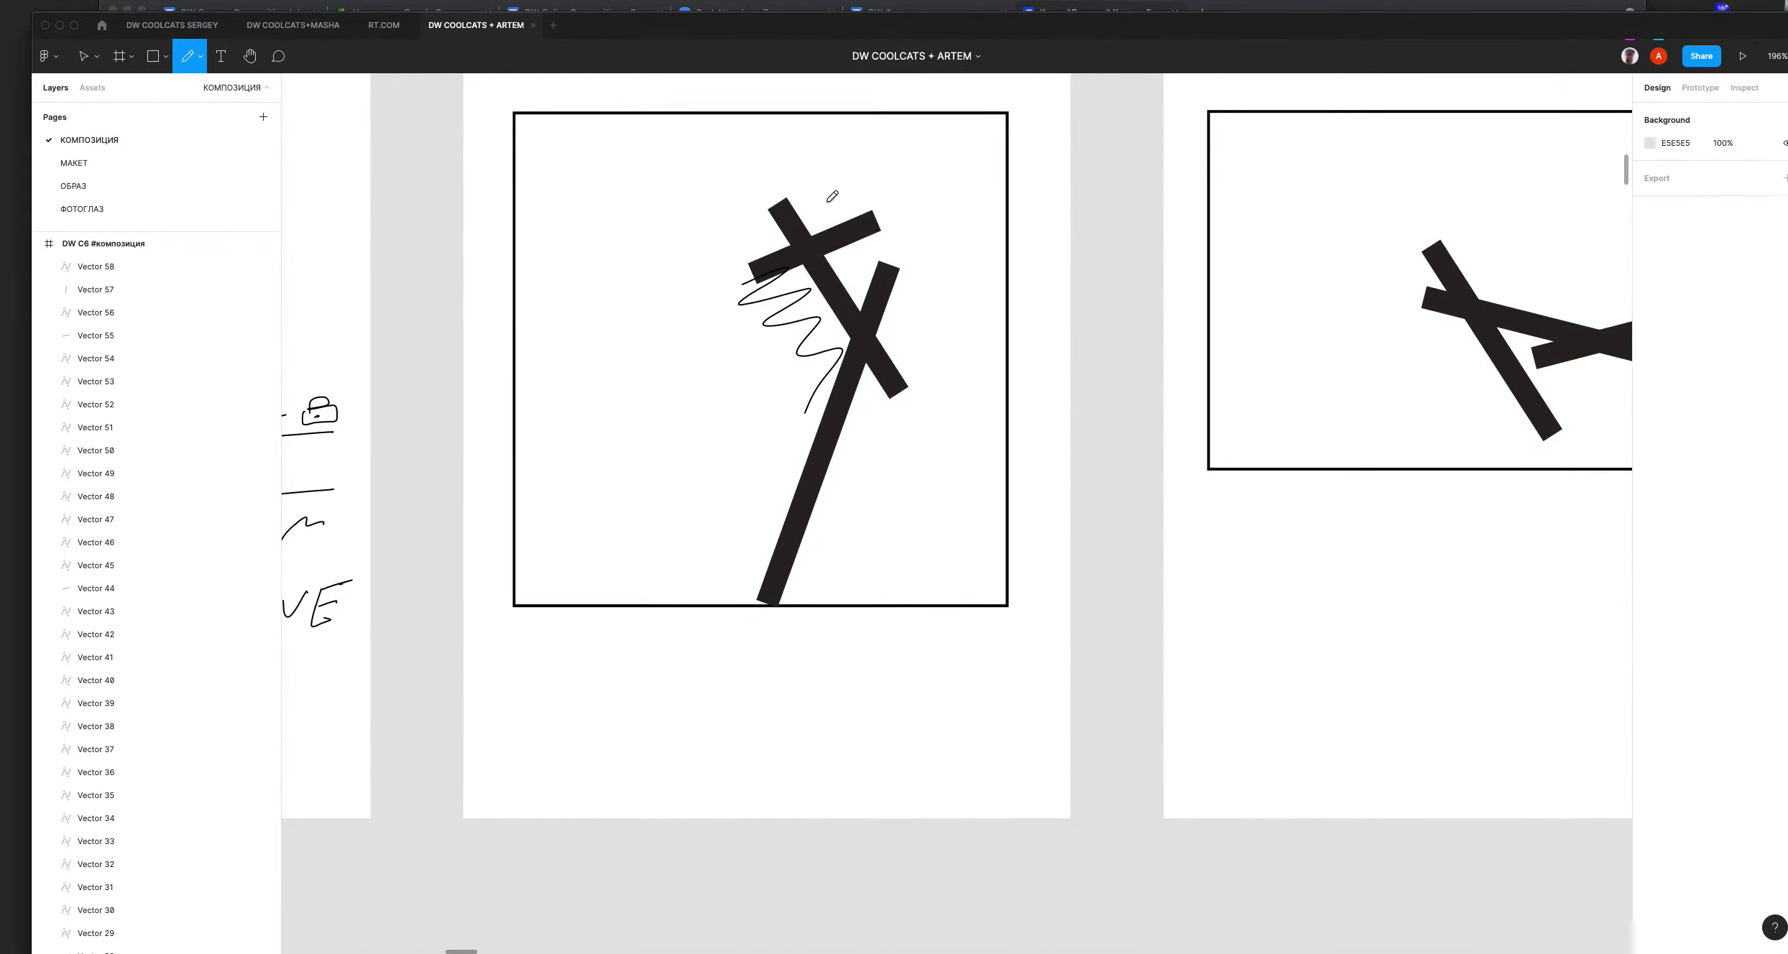
mouse_move(600, 196)
mouse_down()
mouse_move(726, 219)
mouse_move(708, 265)
mouse_up()
drag(588, 255, 604, 293)
drag(597, 314, 603, 307)
drag(770, 599, 780, 593)
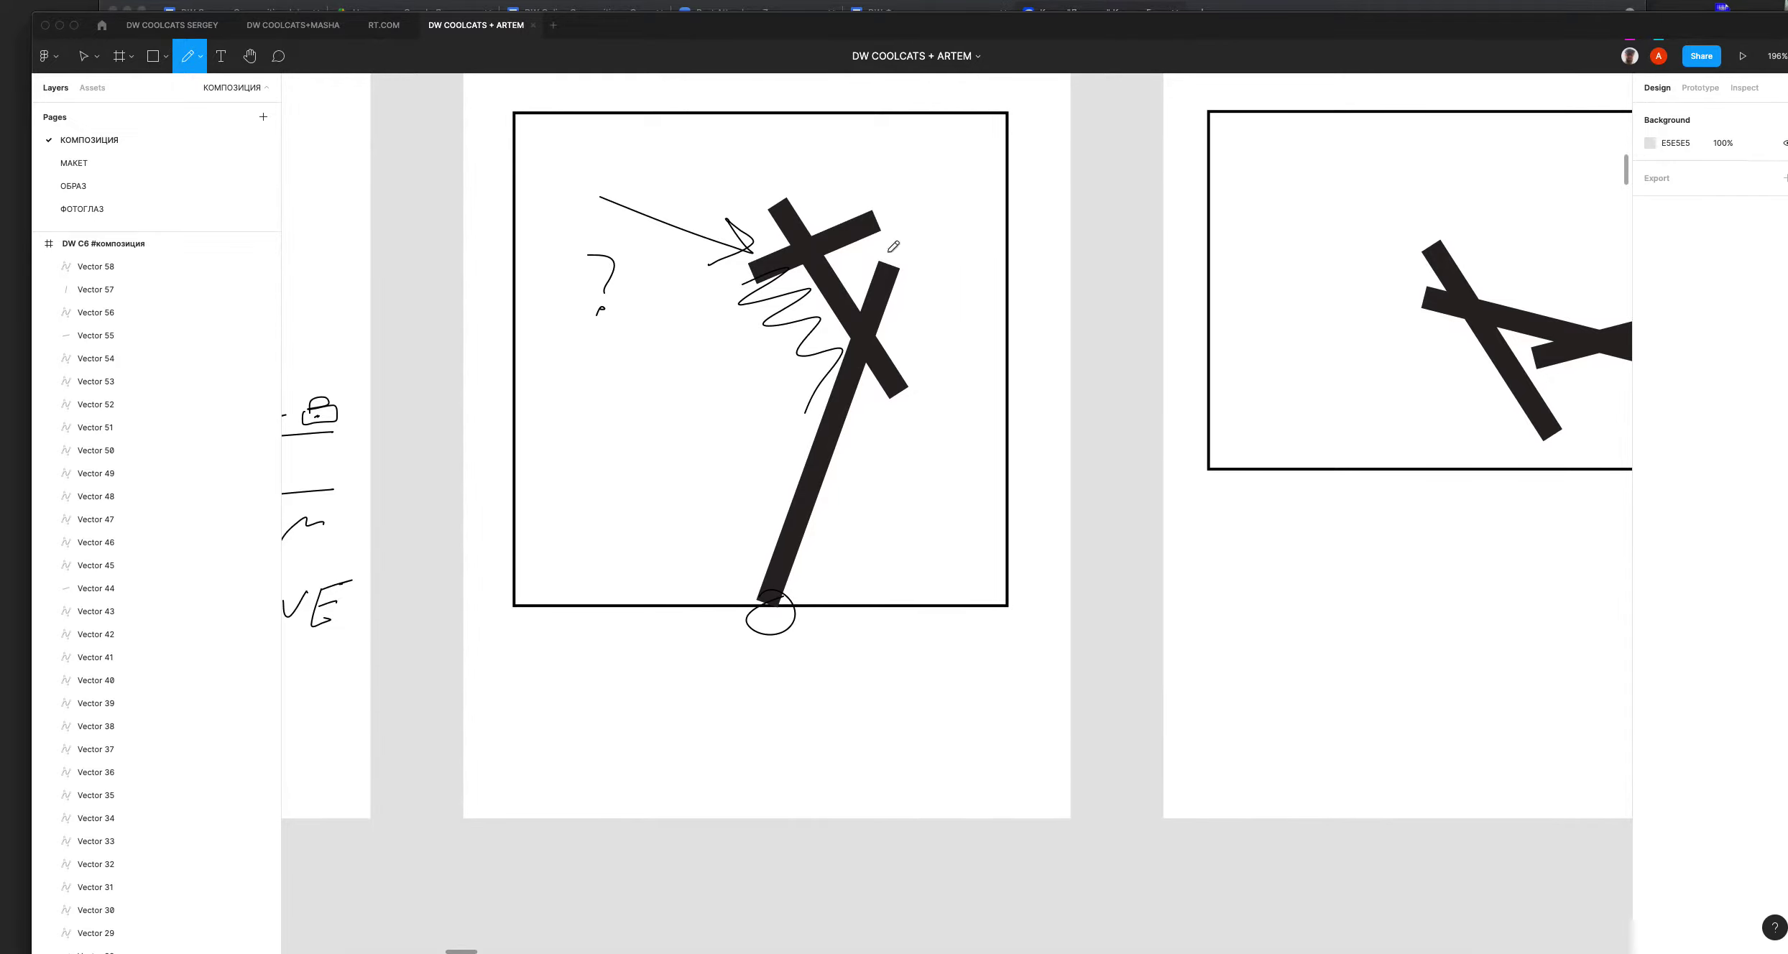
Step: In the square крест frame, pencil circles around the two shorter bars, a line continuing the upper bar and a stroke off the long bar
mouse_move(885, 247)
mouse_down()
mouse_move(874, 543)
mouse_move(870, 325)
mouse_up()
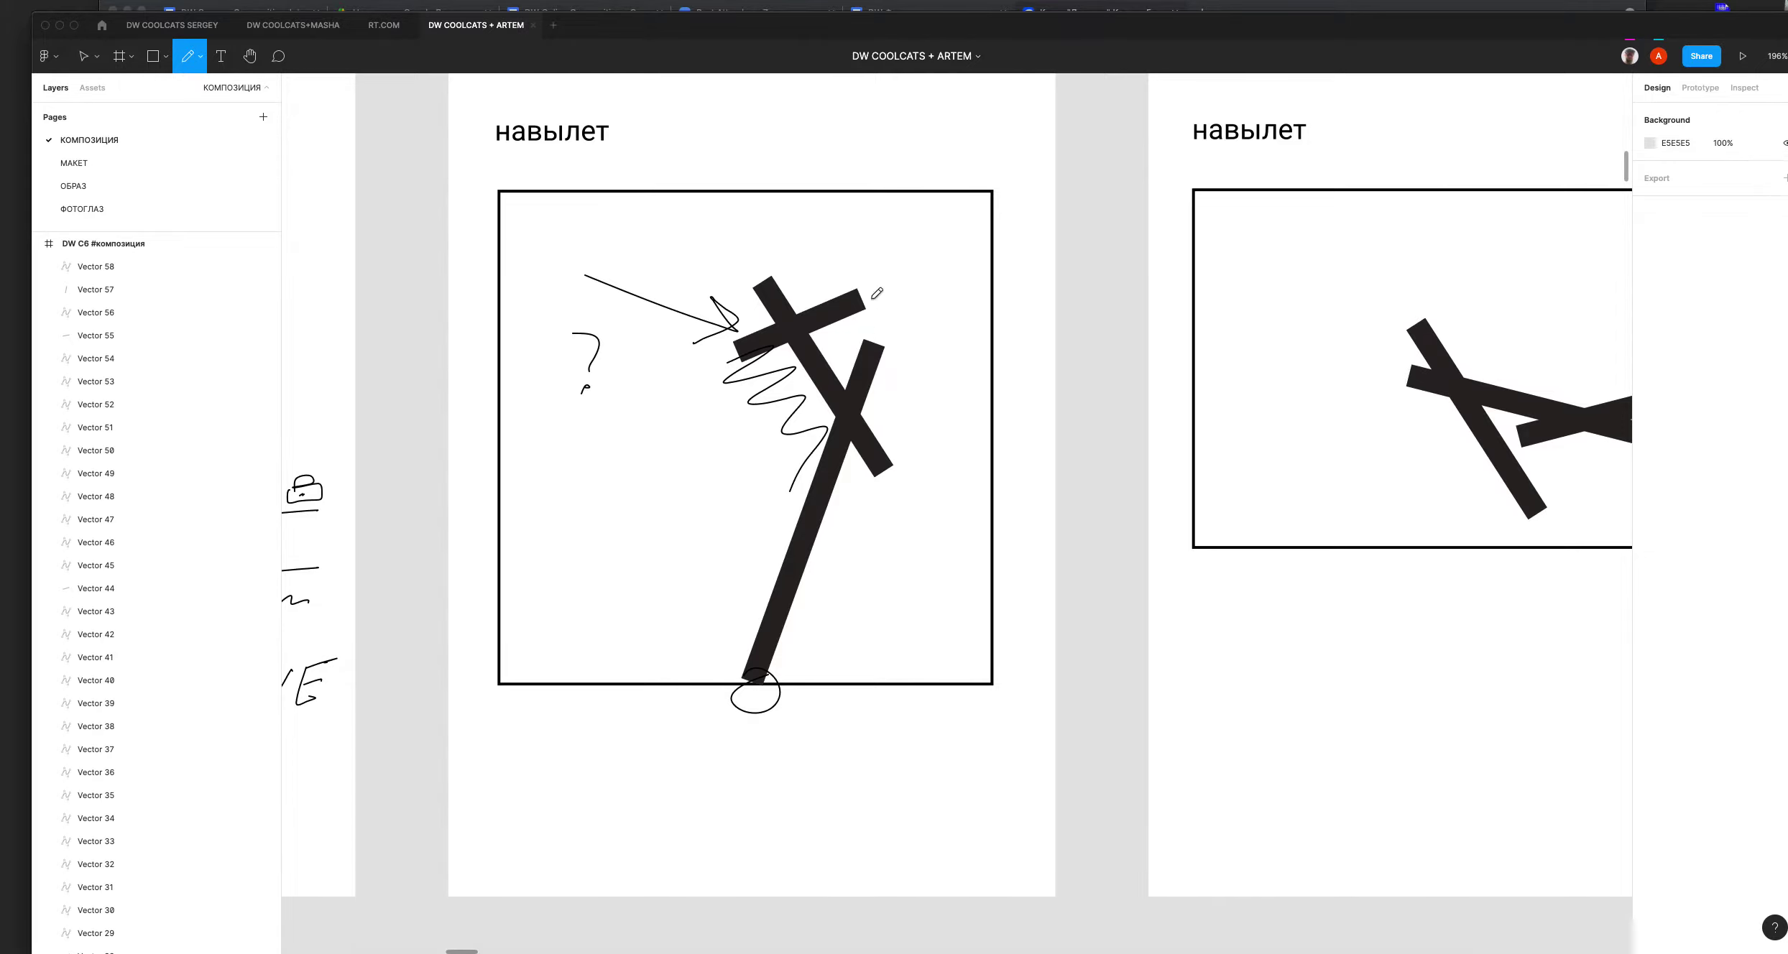
mouse_move(593, 365)
mouse_down()
mouse_move(583, 632)
mouse_move(722, 443)
mouse_move(633, 557)
mouse_up()
mouse_move(882, 288)
mouse_down()
mouse_move(825, 871)
mouse_move(844, 953)
mouse_up()
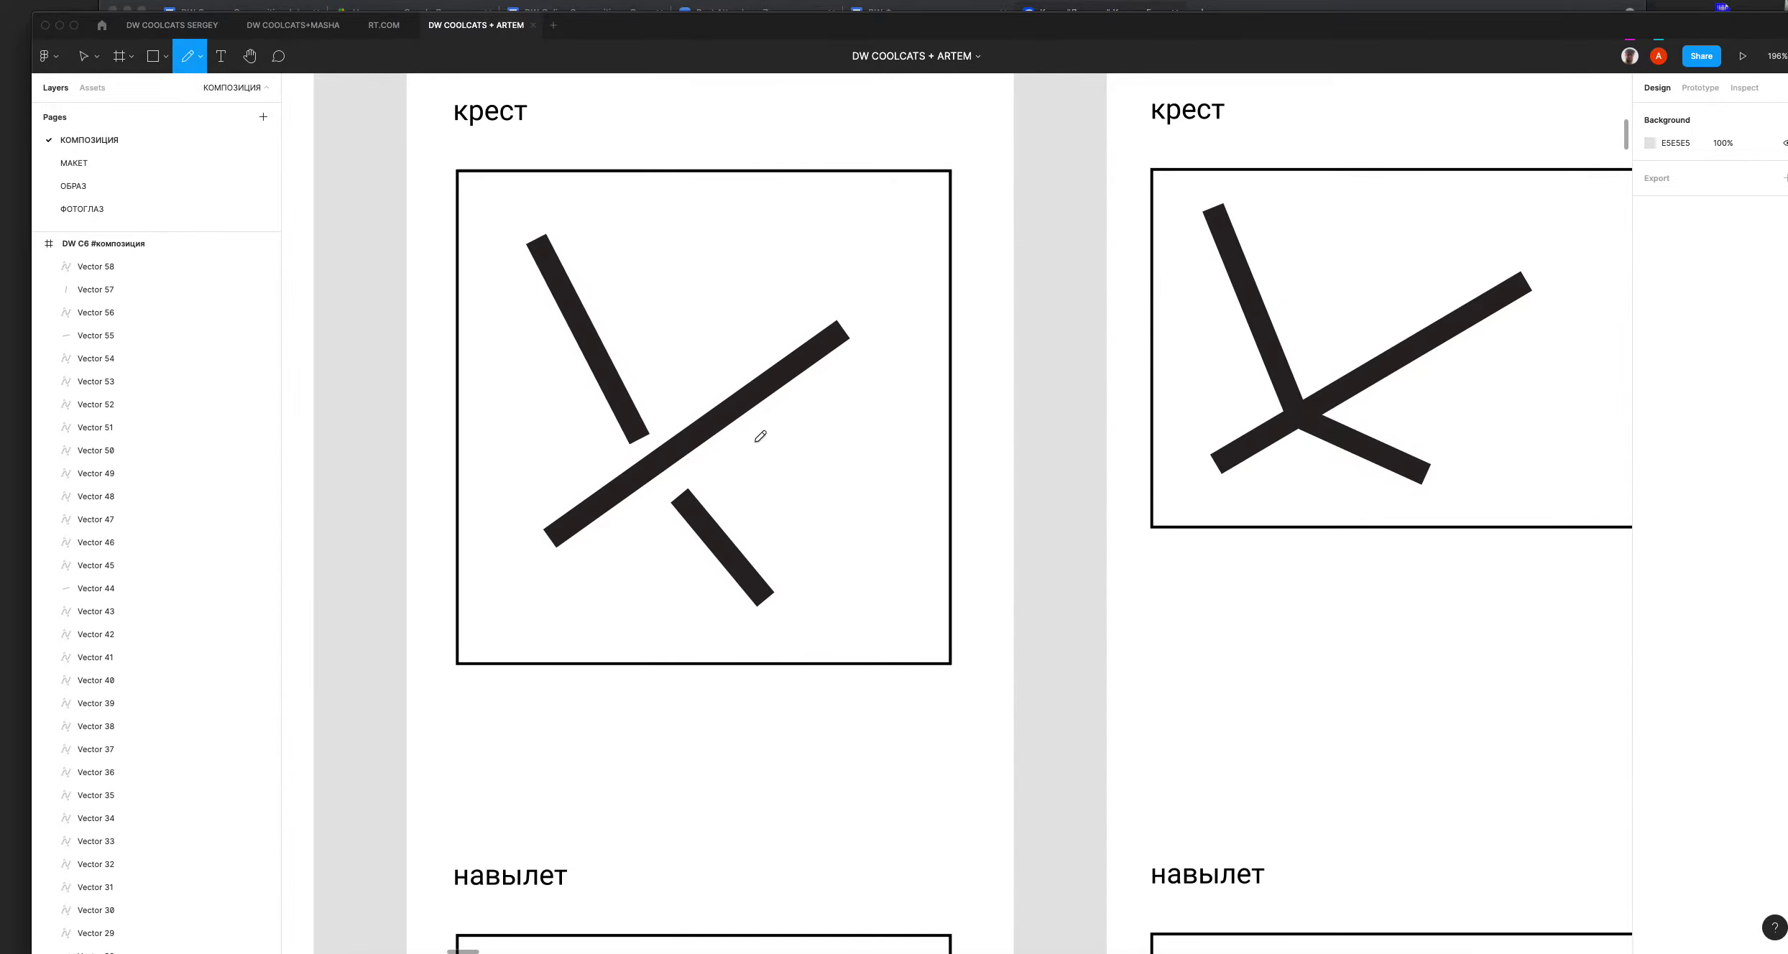
drag(606, 394, 697, 598)
drag(761, 486, 668, 513)
drag(672, 591, 708, 495)
mouse_move(580, 433)
mouse_down()
mouse_move(667, 267)
mouse_move(658, 445)
mouse_up()
drag(773, 386, 836, 436)
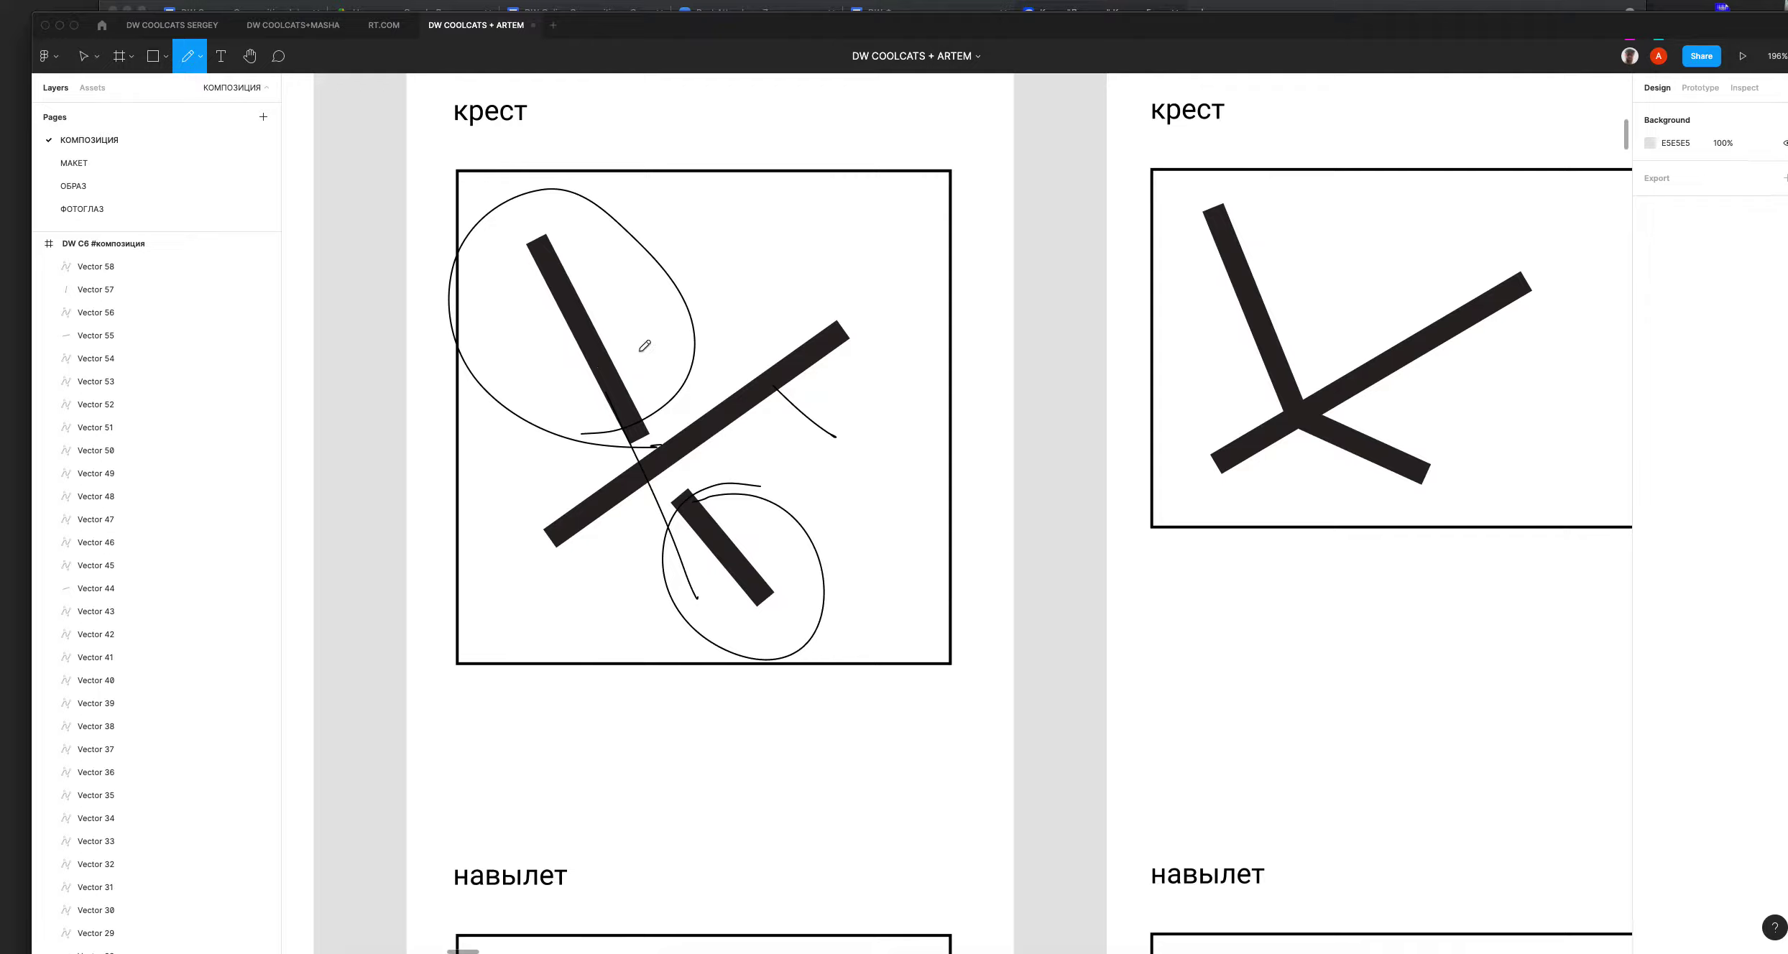
Step: Ungroup the square пятно figure into its separate bars
scroll(822, 438, up, 10)
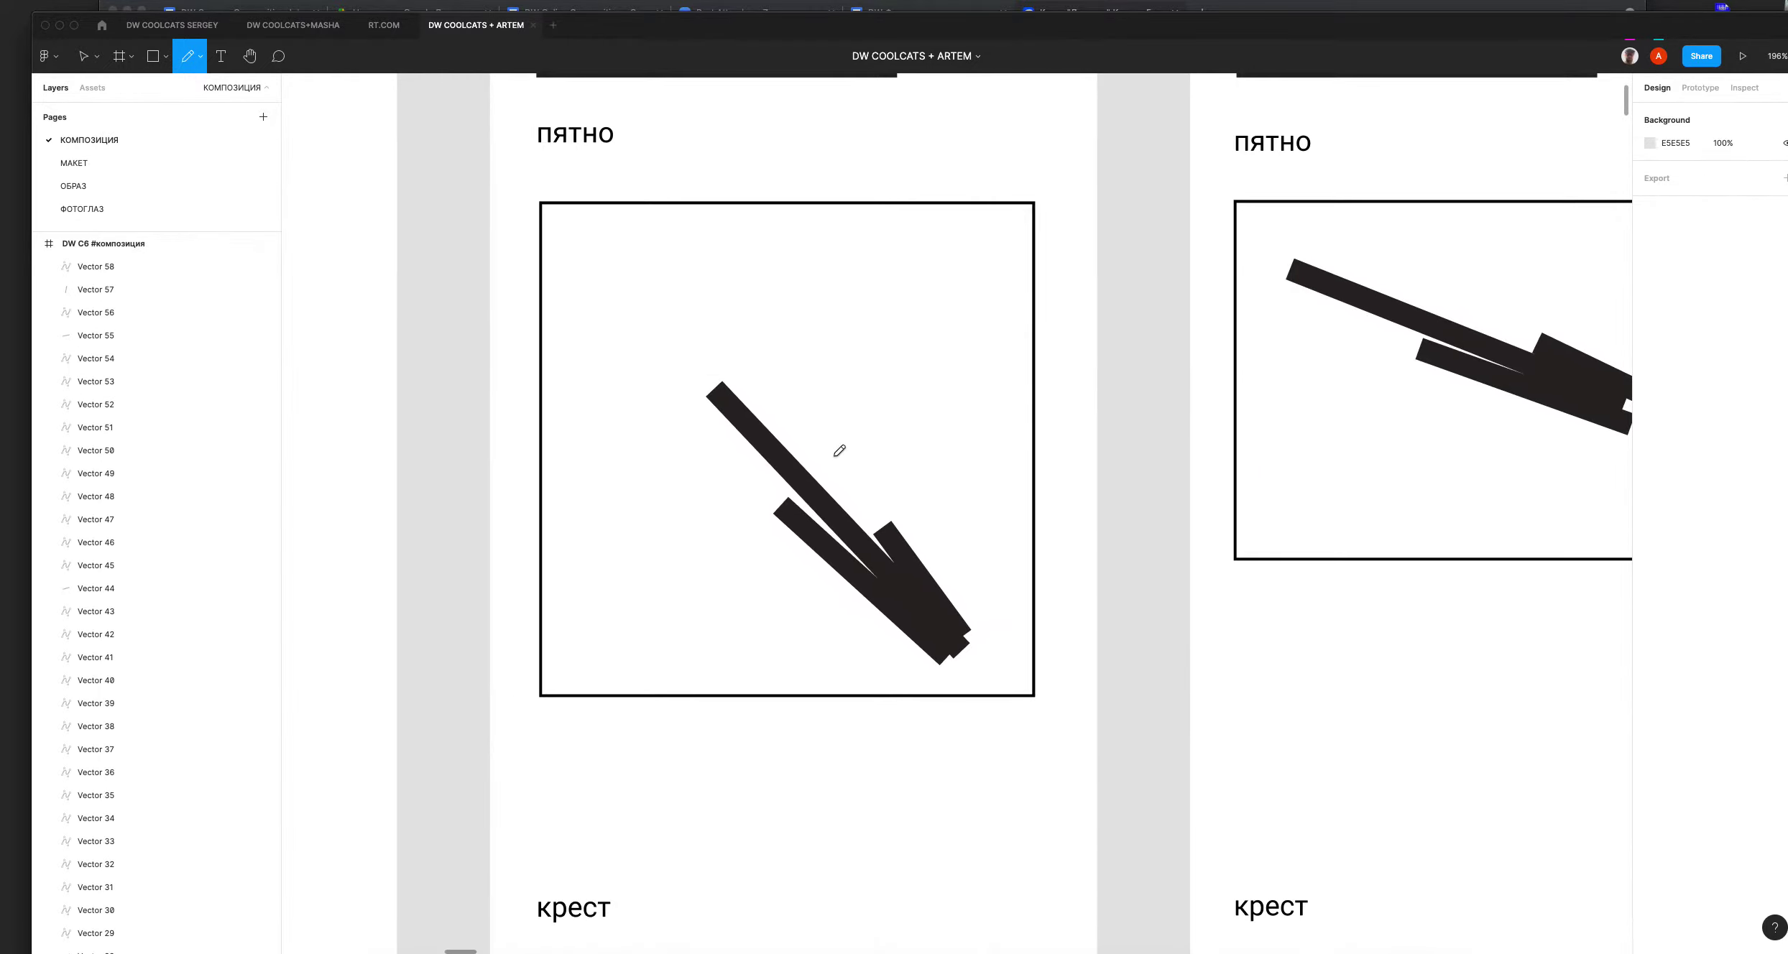
key(v)
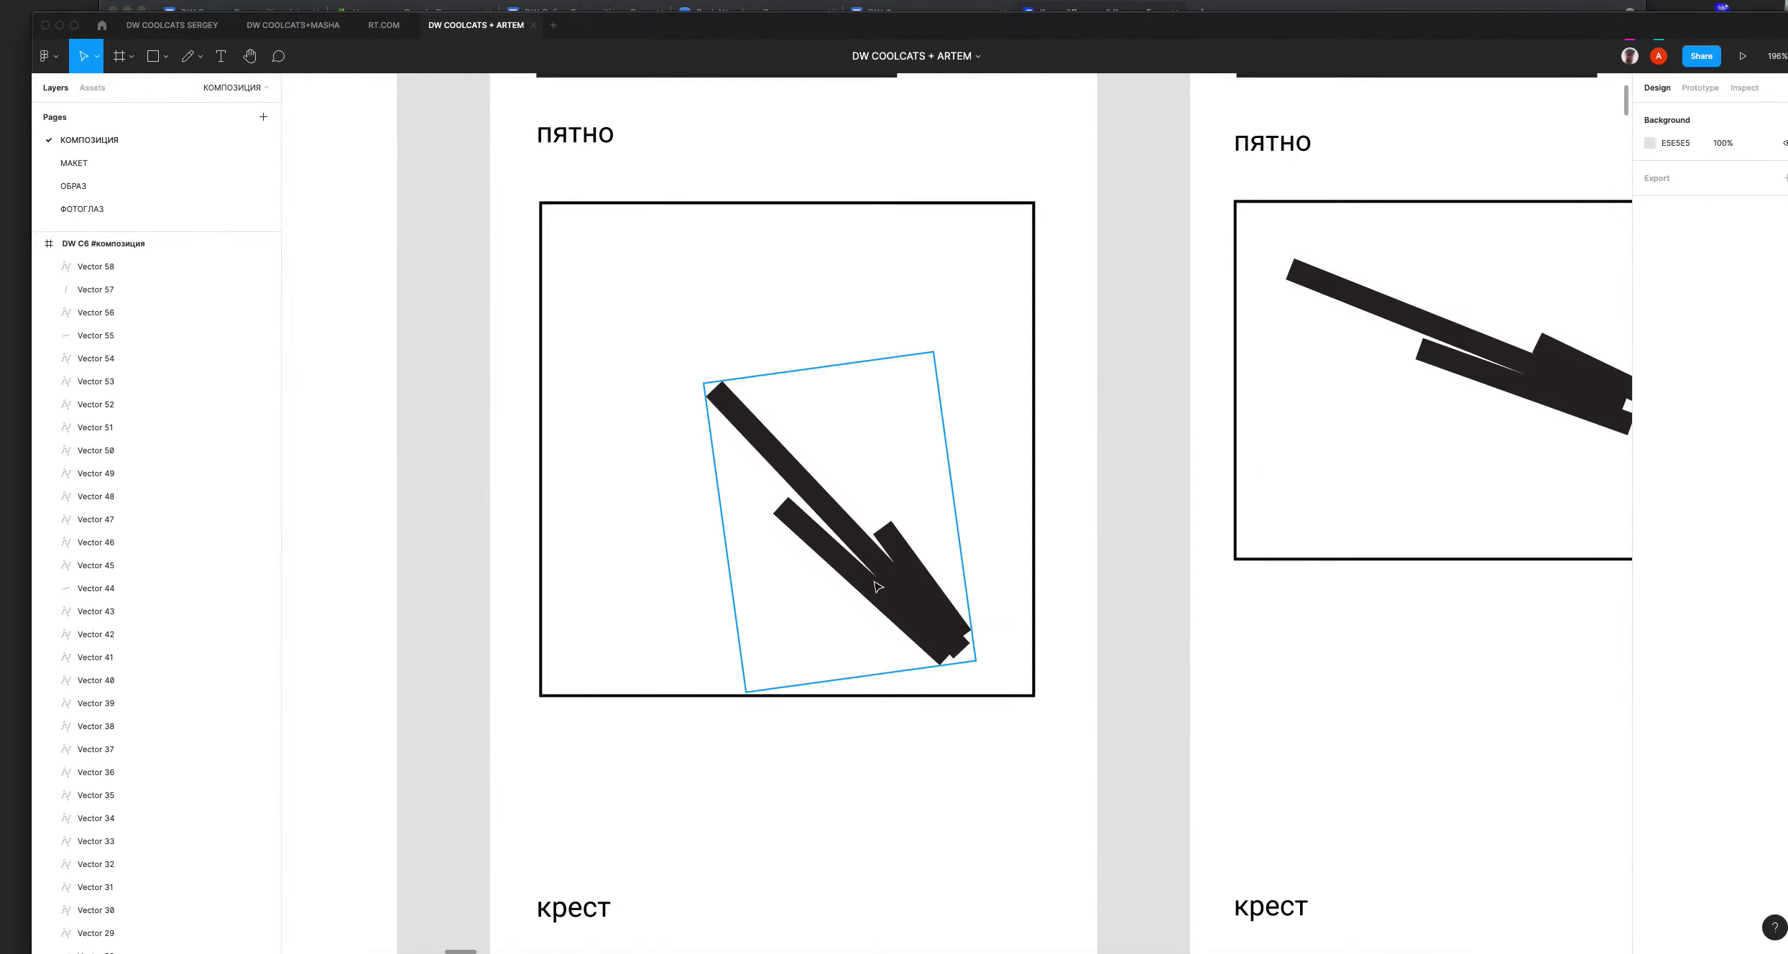
click(873, 578)
key(super+shift+g)
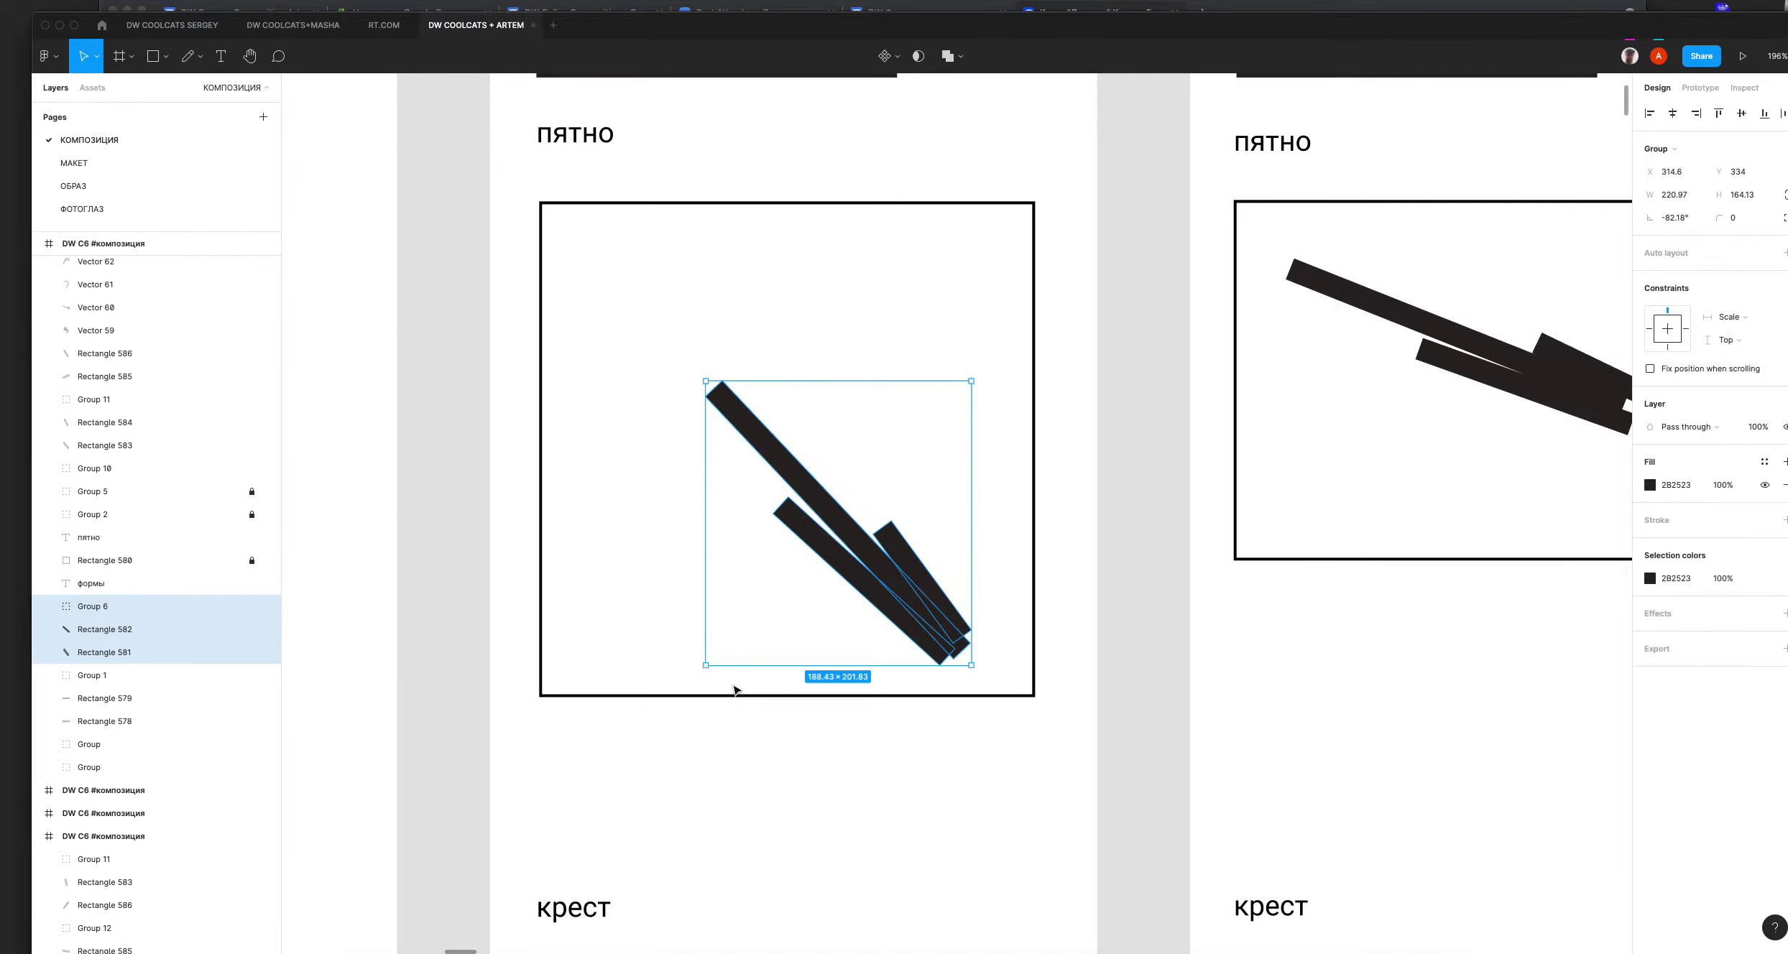
click(827, 598)
Step: Move the lower bar of the square пятно figure to X 199.77, Y 432, and shift all three bars slightly right
click(855, 582)
drag(857, 581, 845, 581)
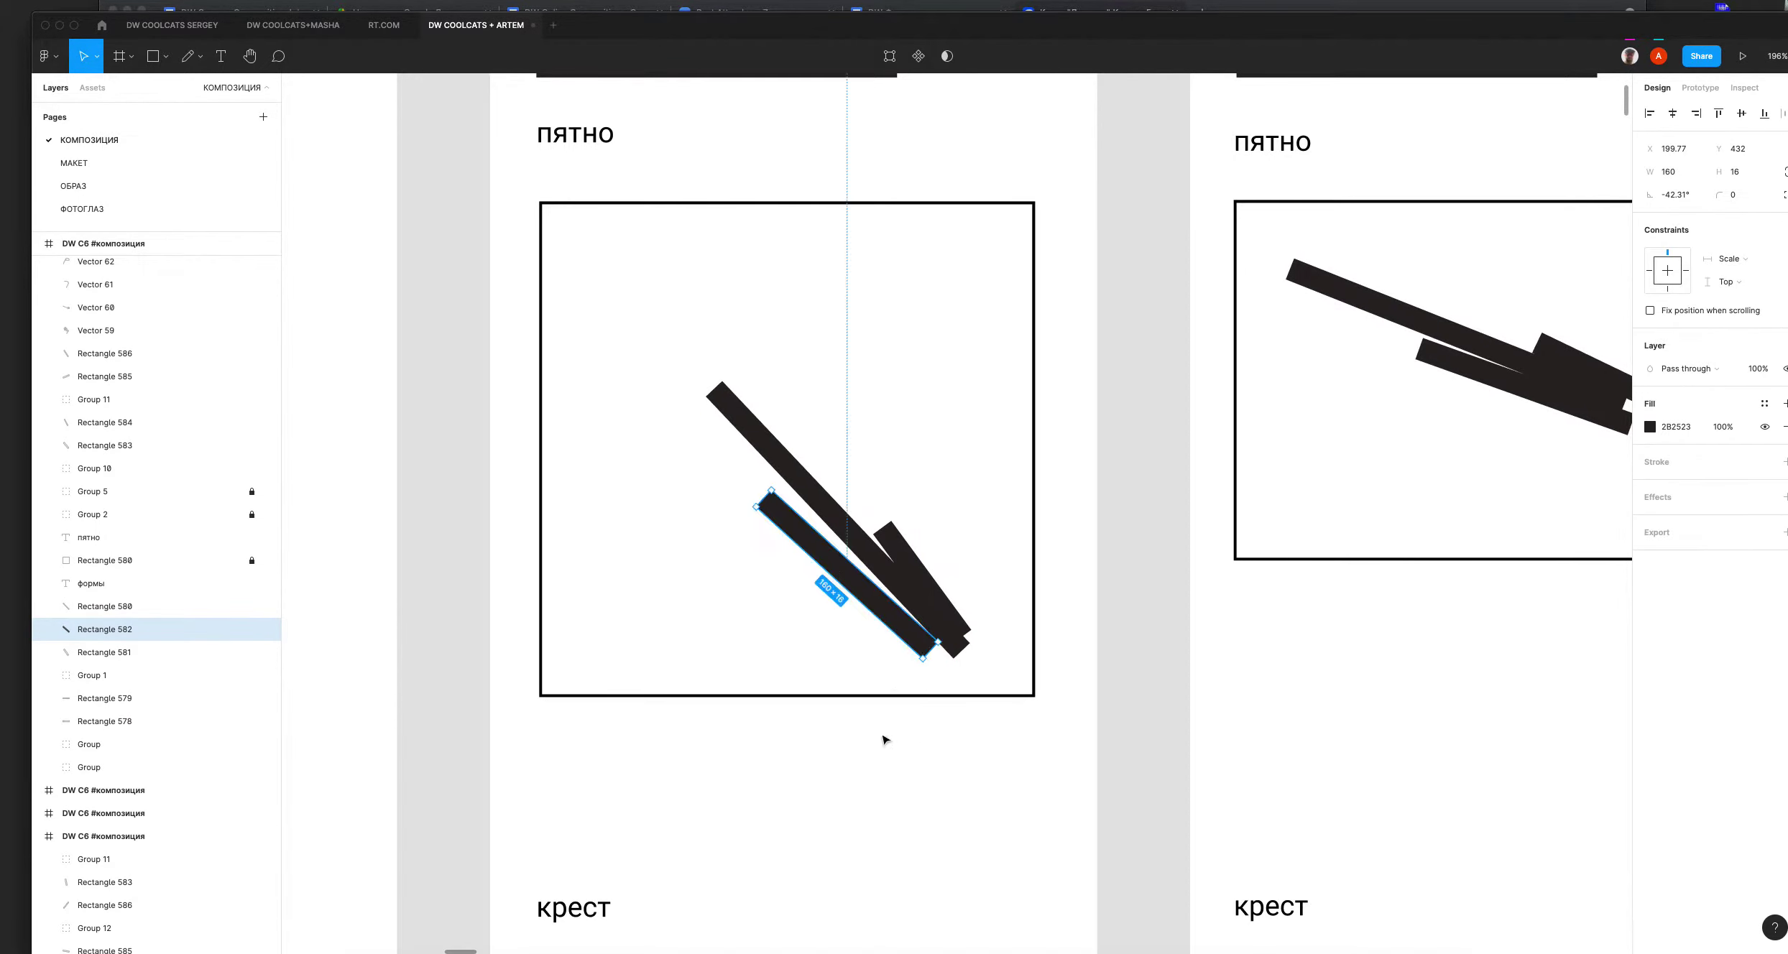
click(861, 623)
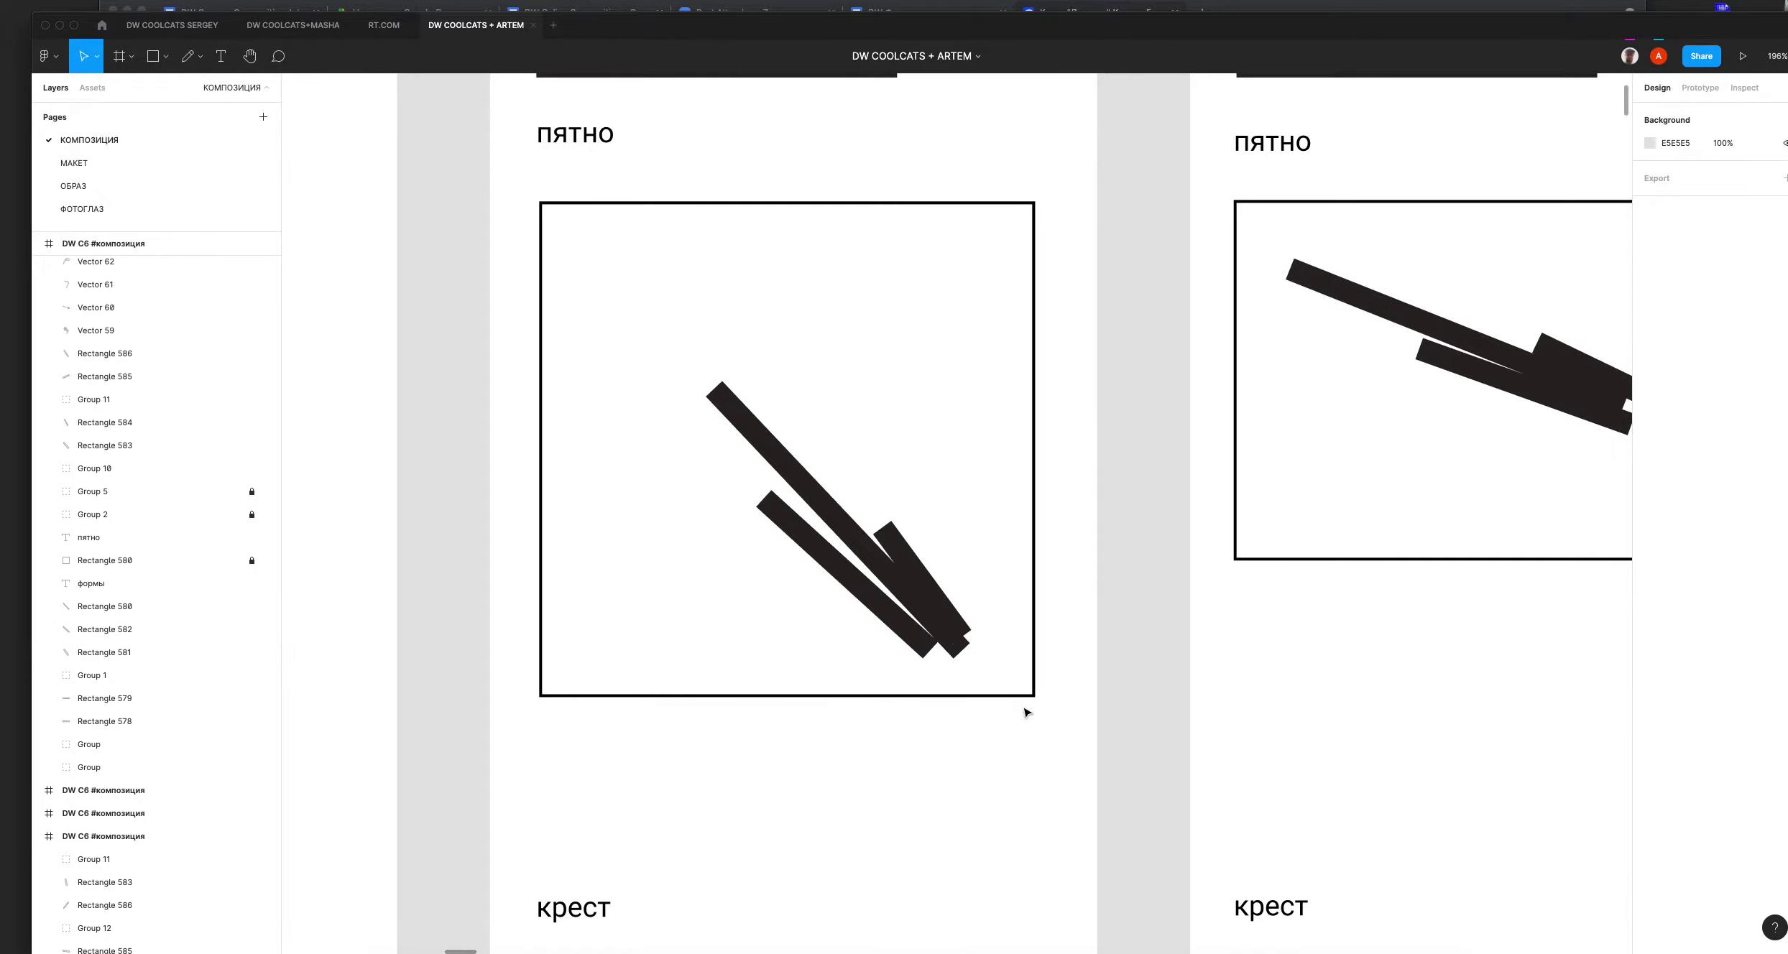
drag(953, 474, 823, 604)
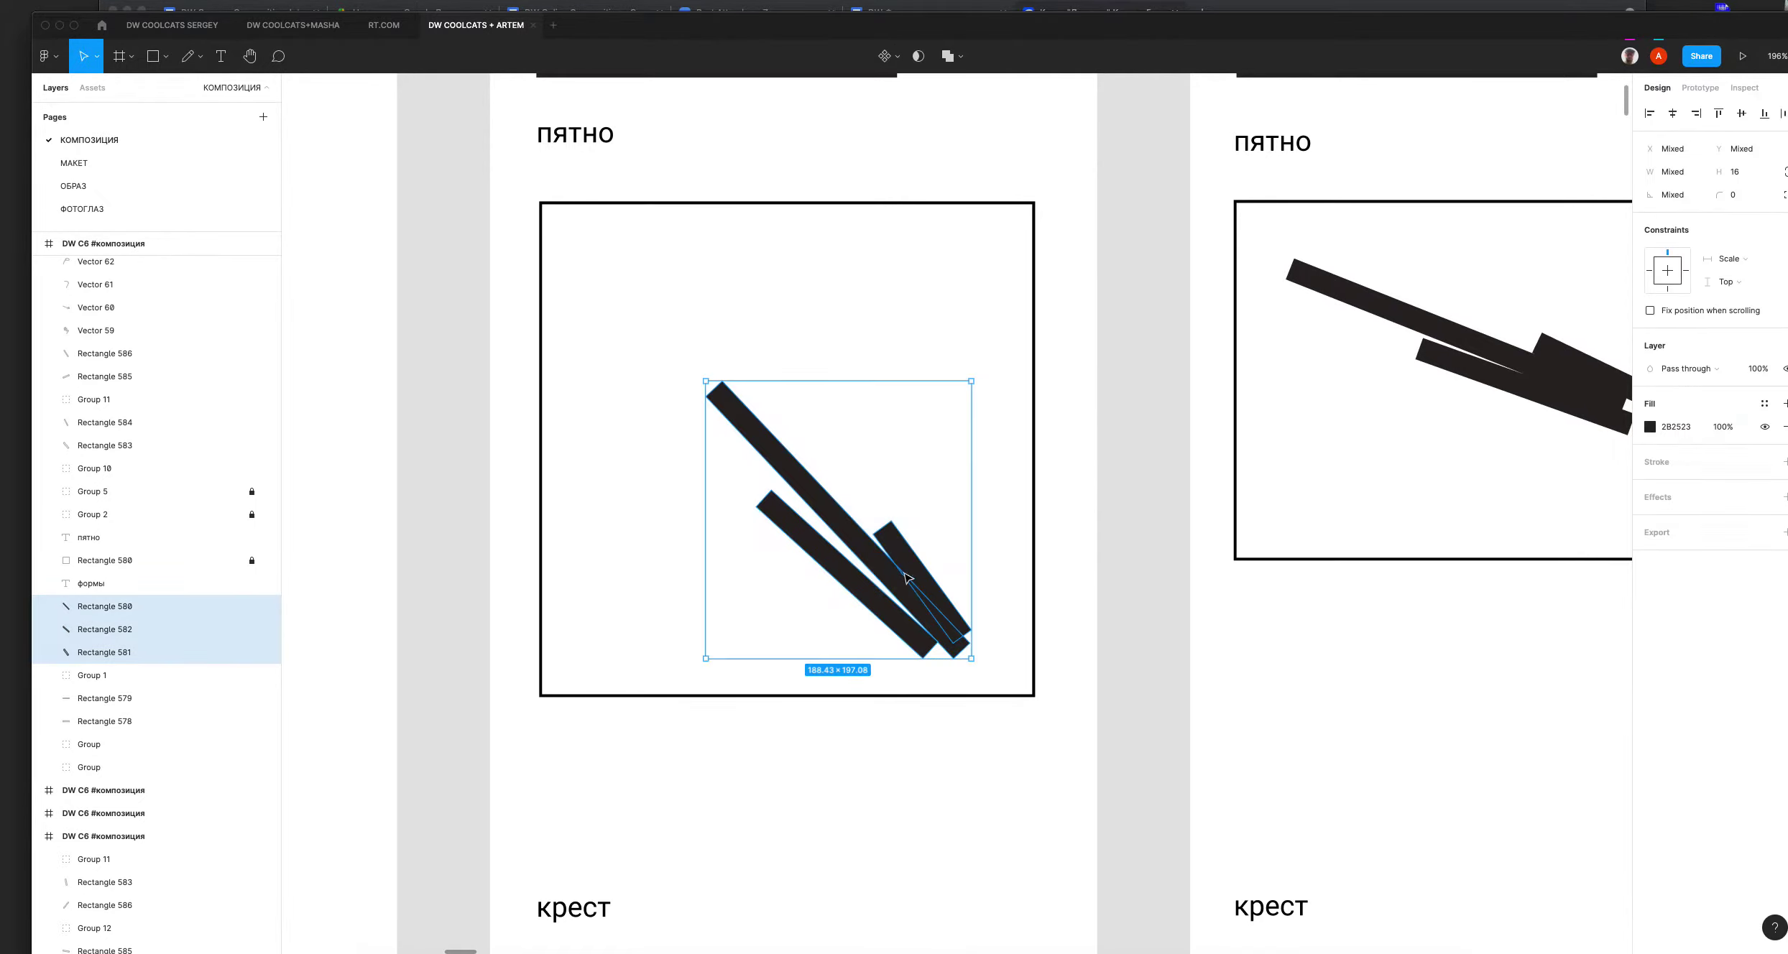
drag(919, 572, 943, 577)
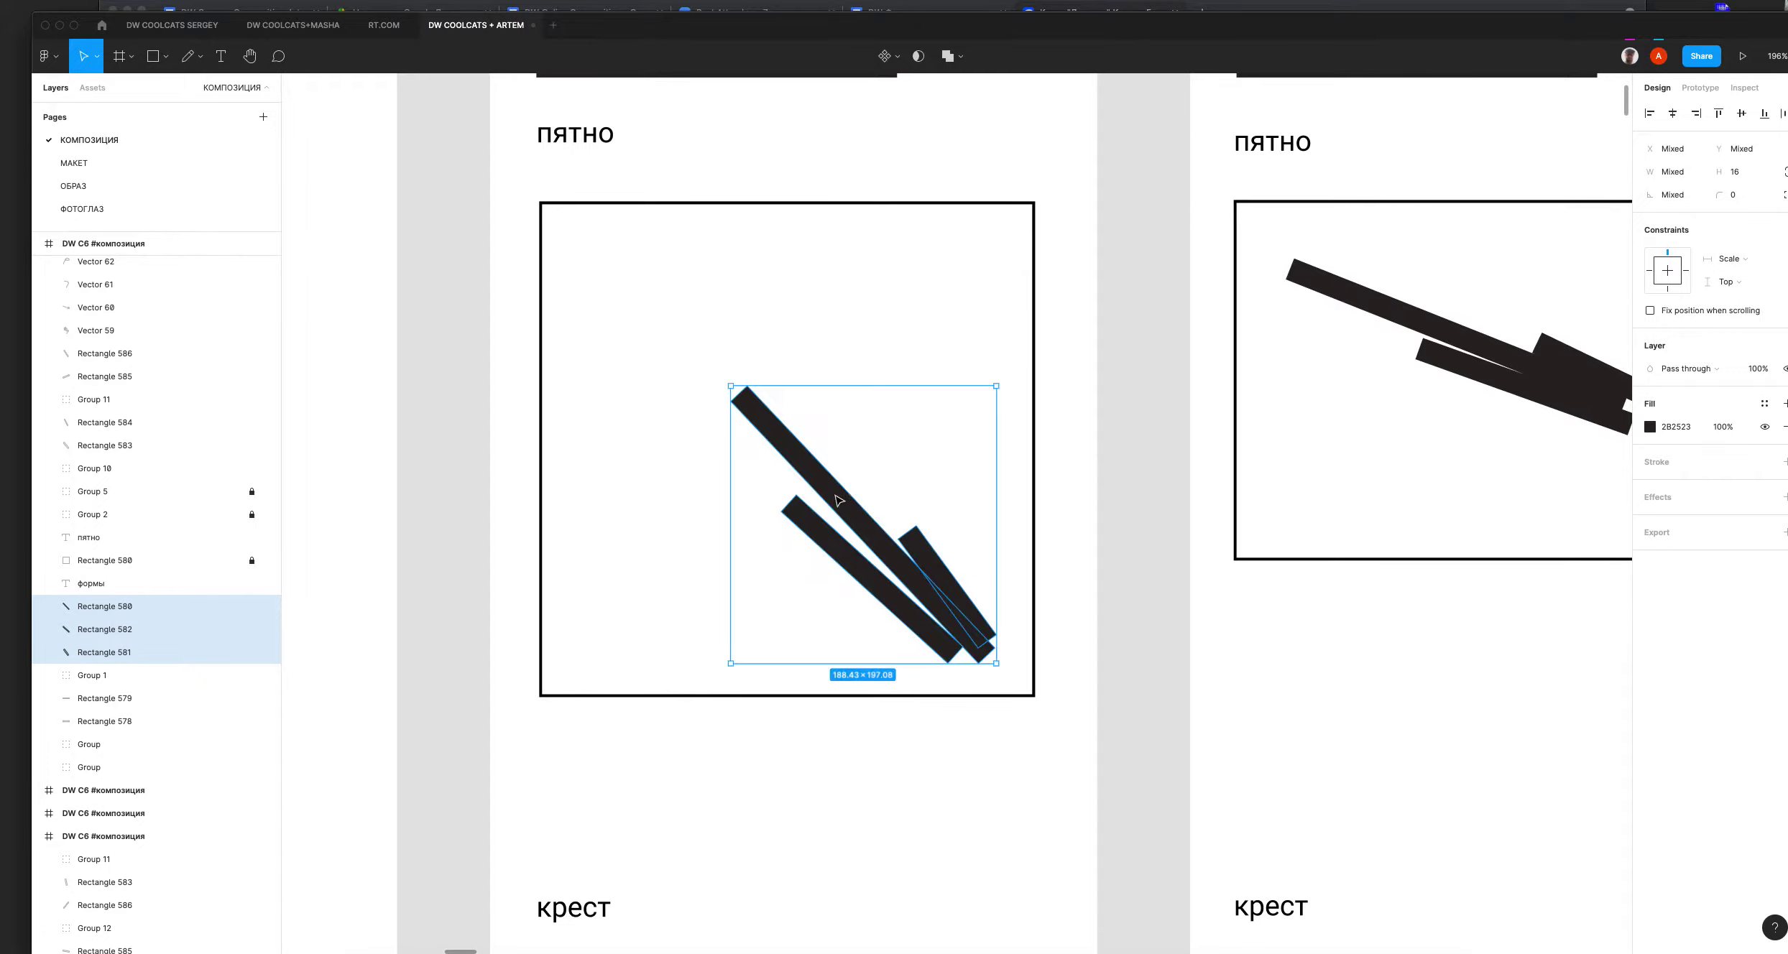
Step: Spread the square пятно bars by moving the long and short bars toward the frame's upper left and the lower bar toward its lower right
key(Escape)
drag(805, 468, 779, 439)
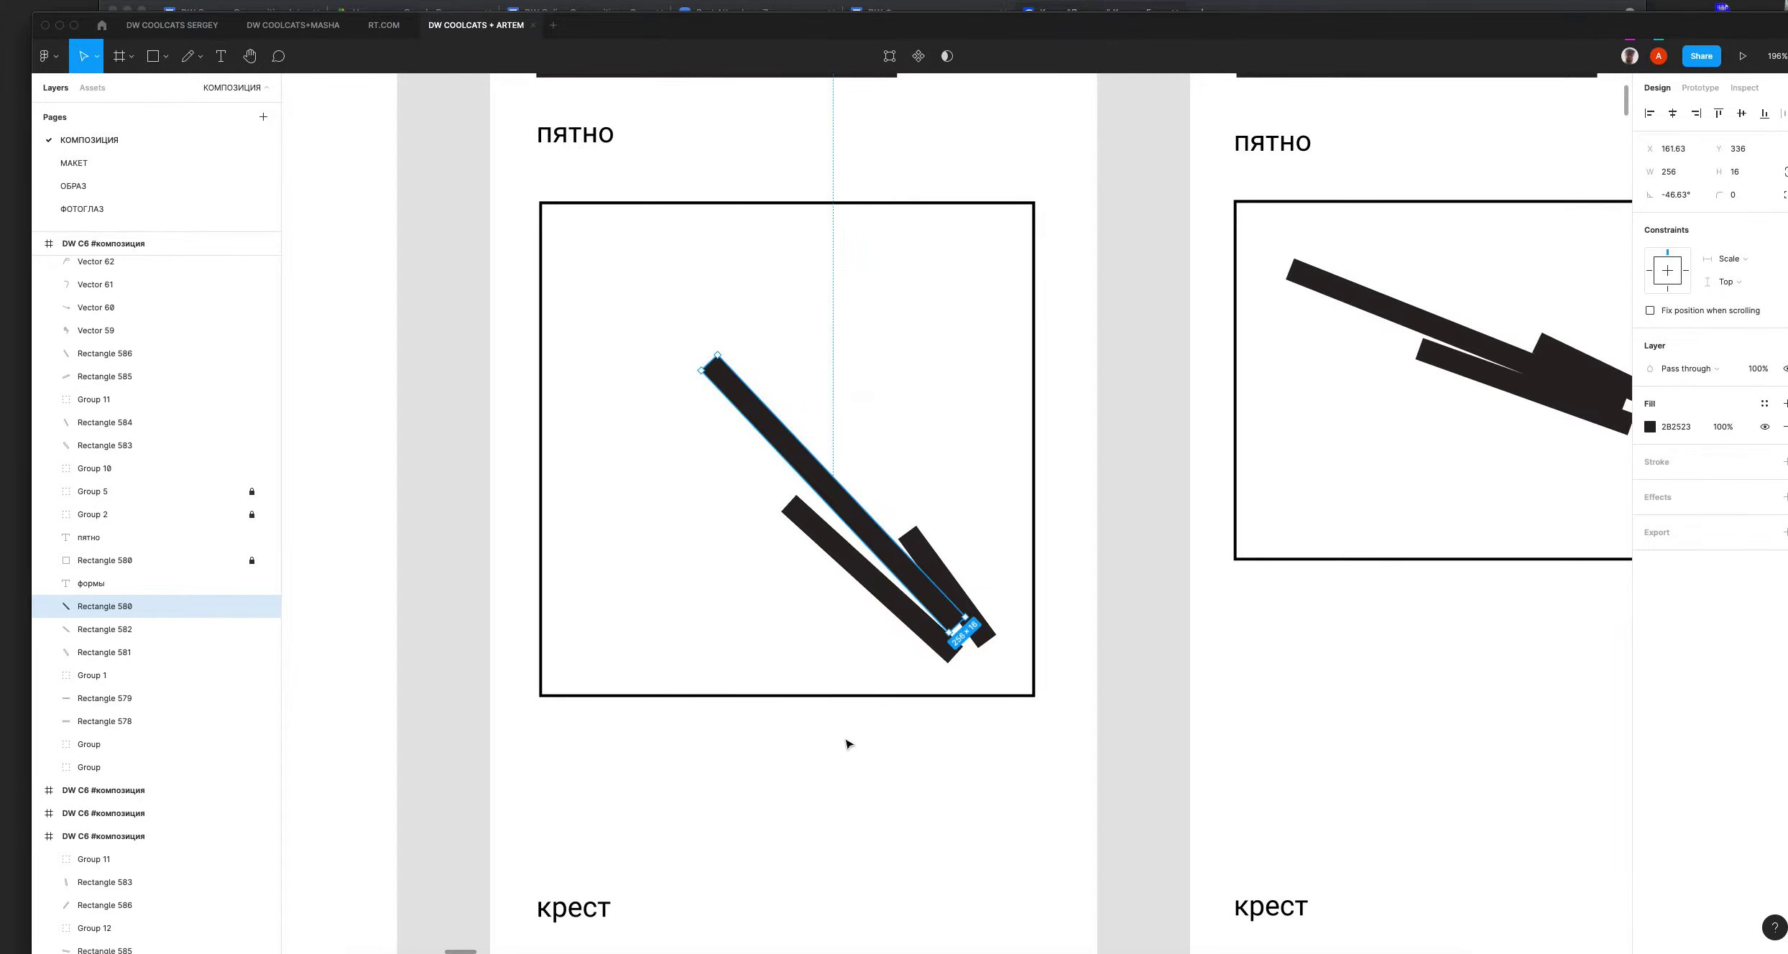
click(791, 686)
drag(906, 476, 898, 528)
drag(919, 626, 949, 643)
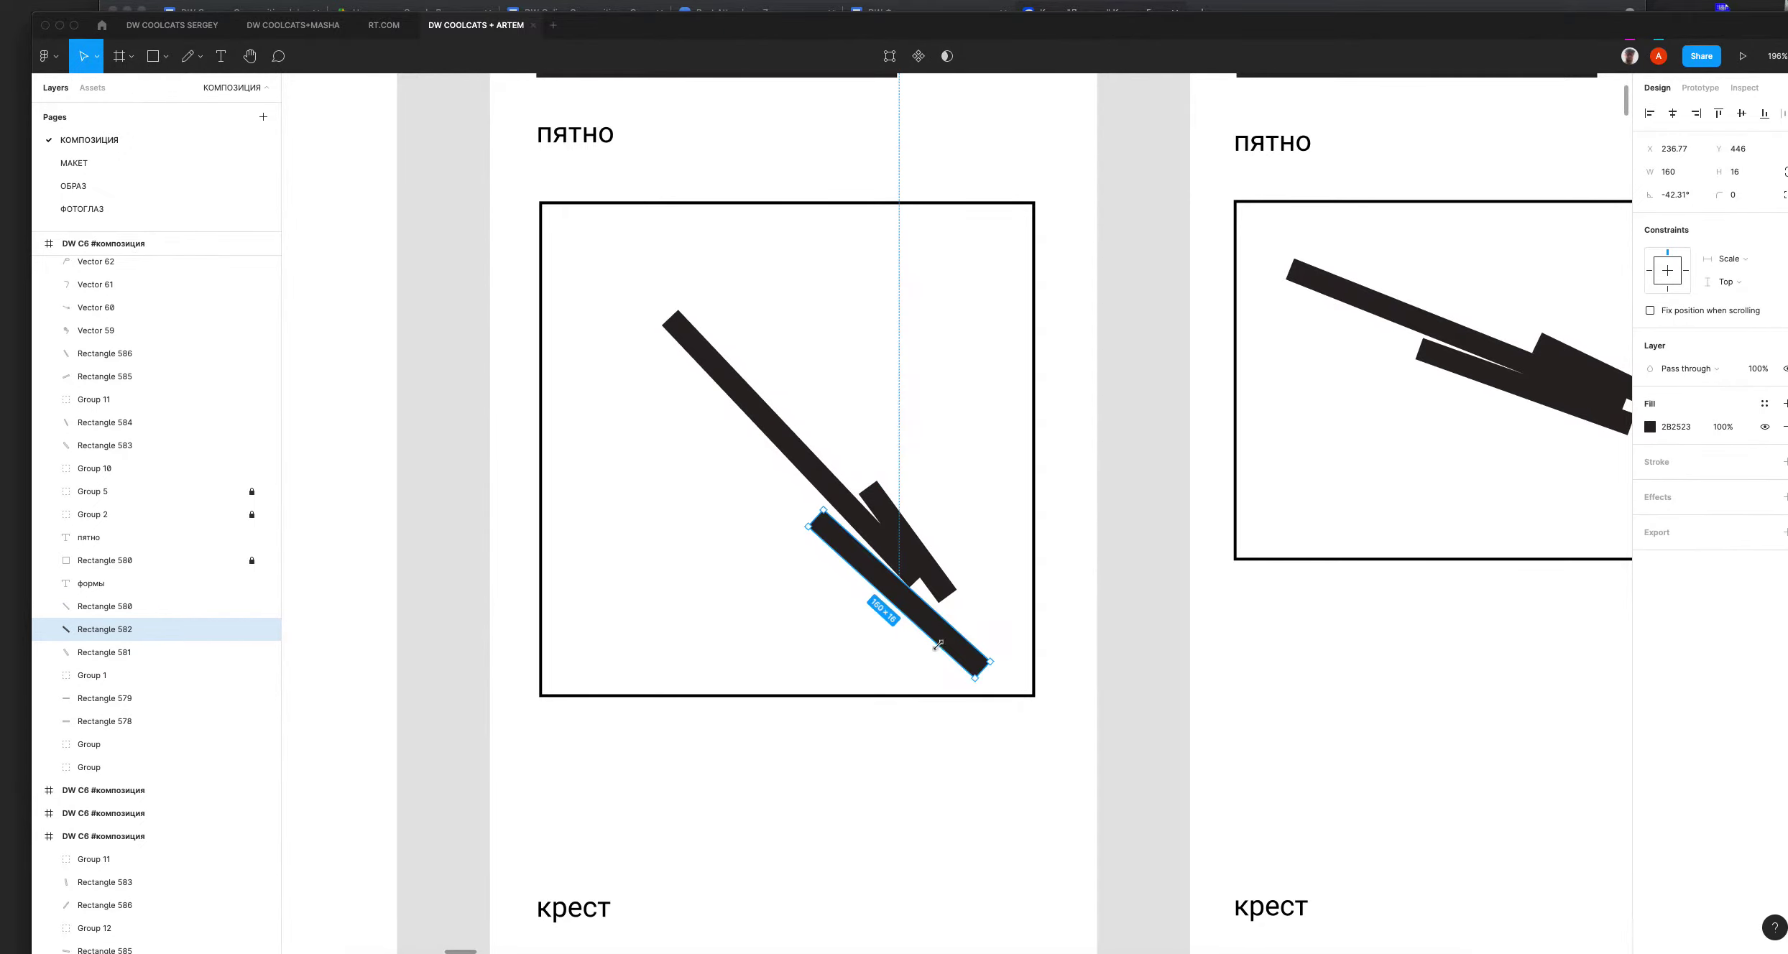
Step: Try nudging the long bar of the square пятно figure, undo it, and shift all three bars slightly up and right
shift+click(104, 653)
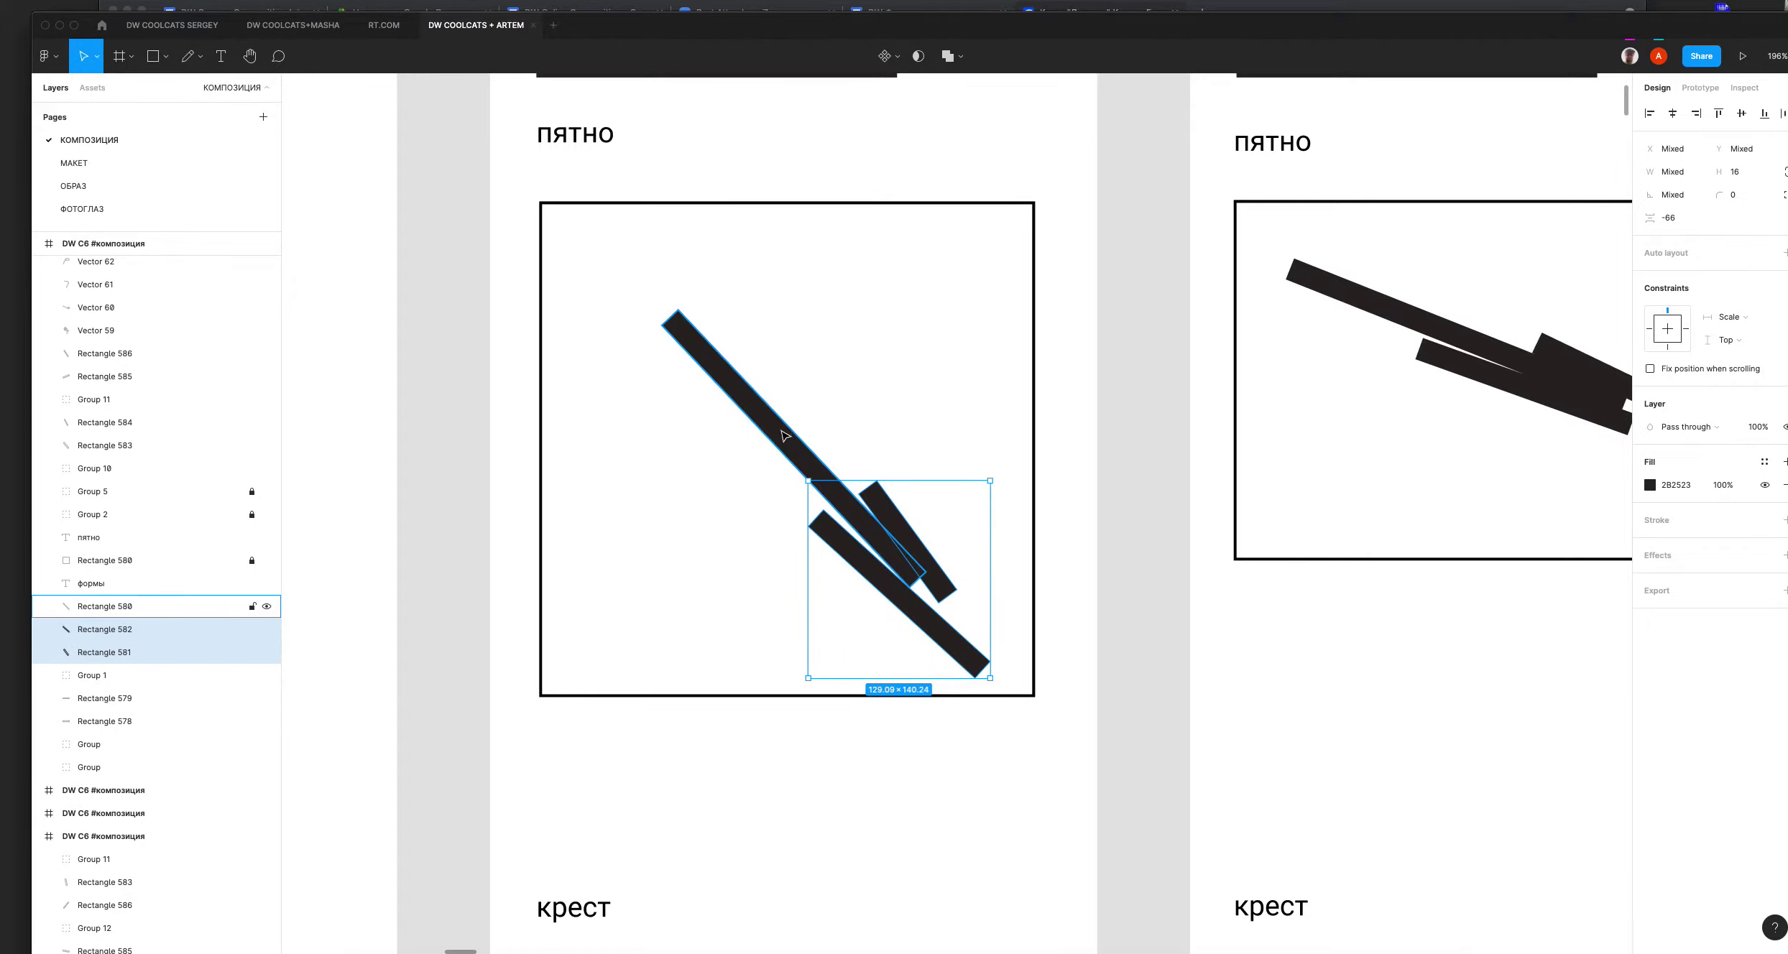
drag(789, 437, 797, 420)
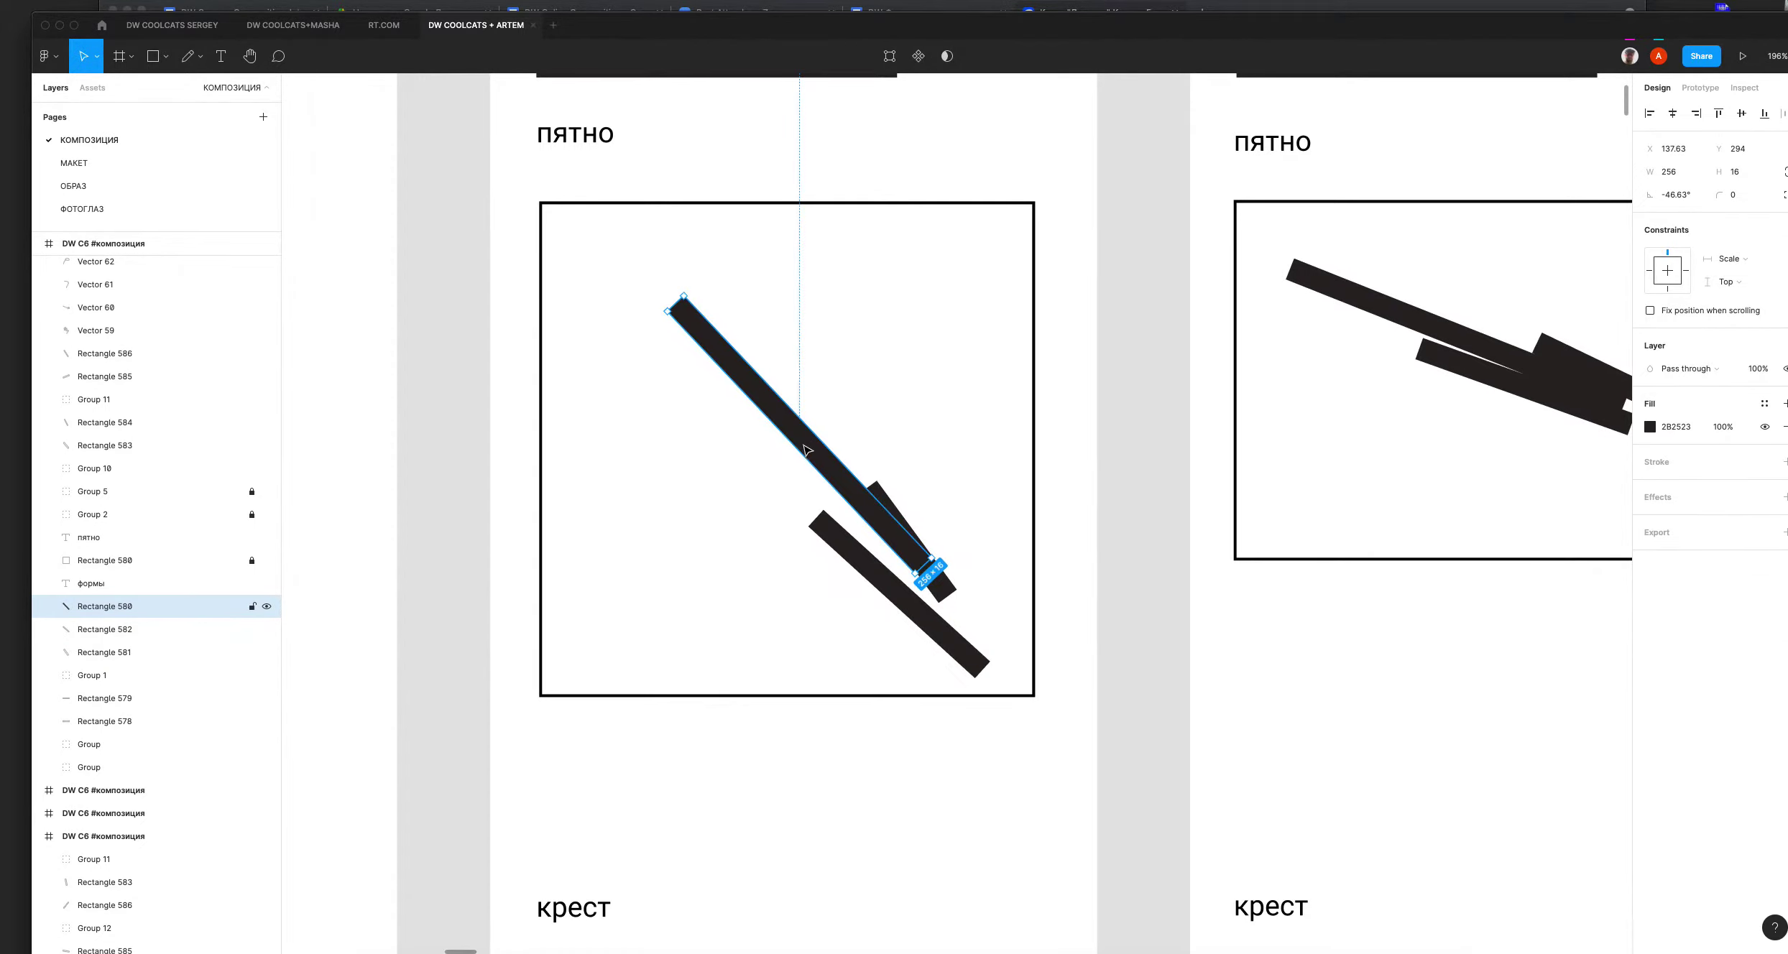
key(super+z)
shift+click(896, 557)
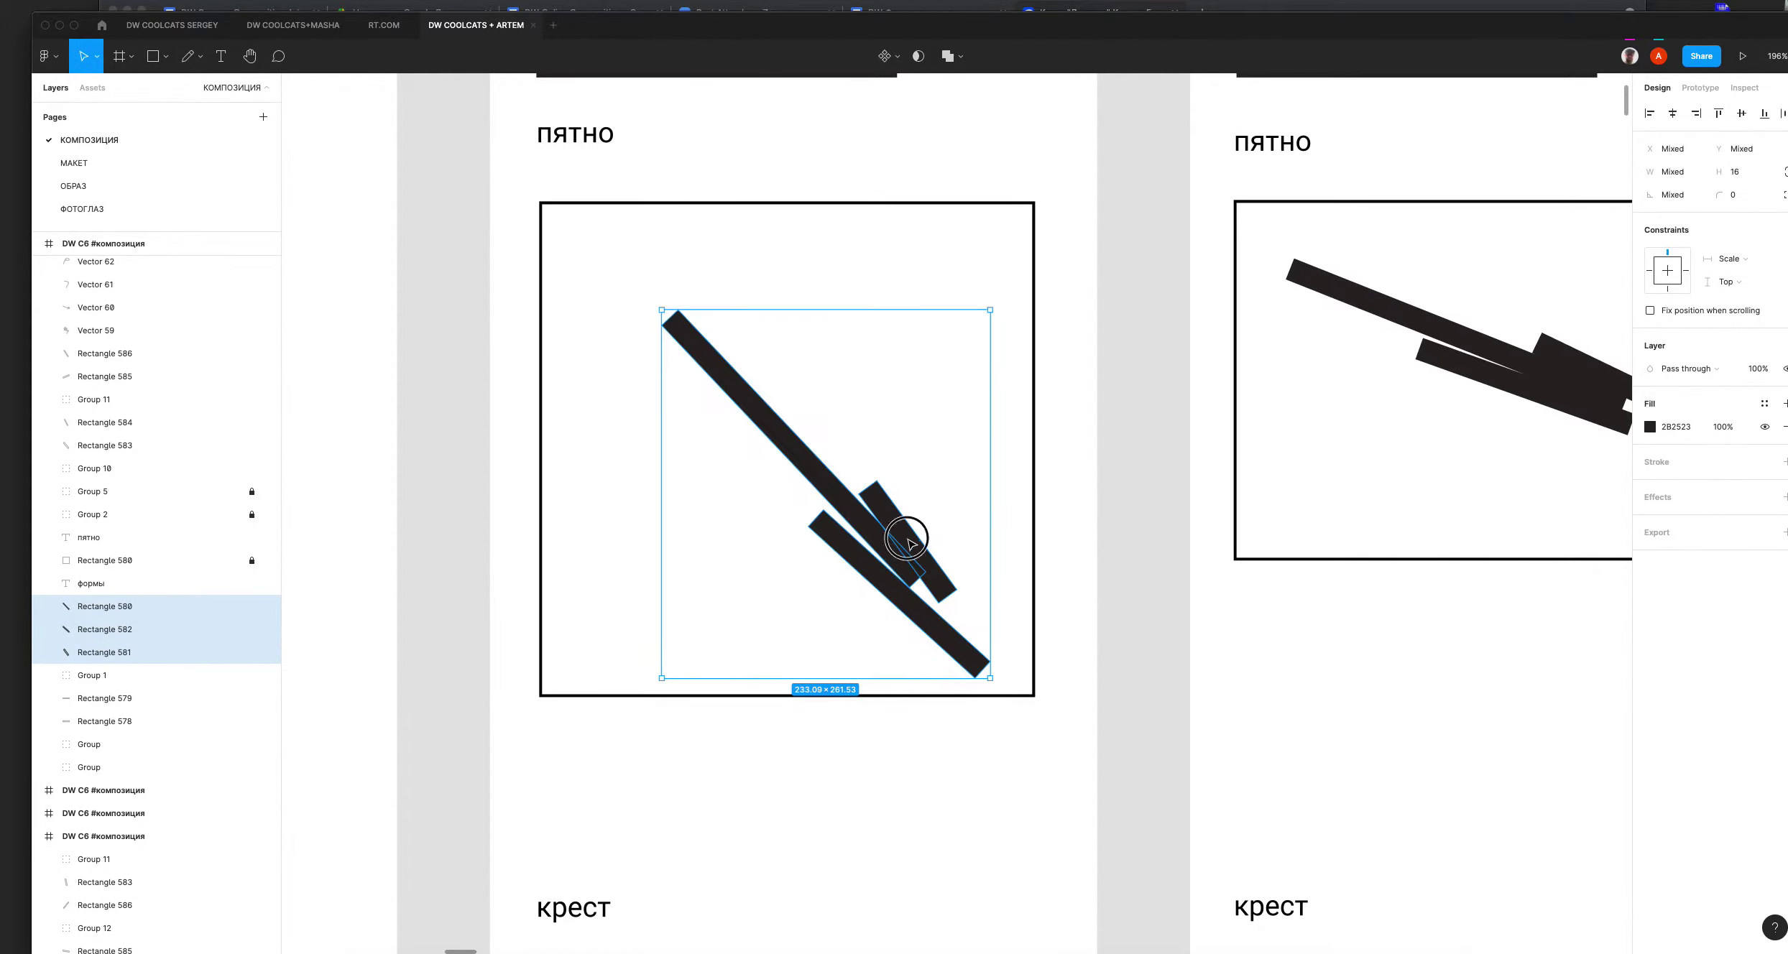
drag(908, 540, 922, 527)
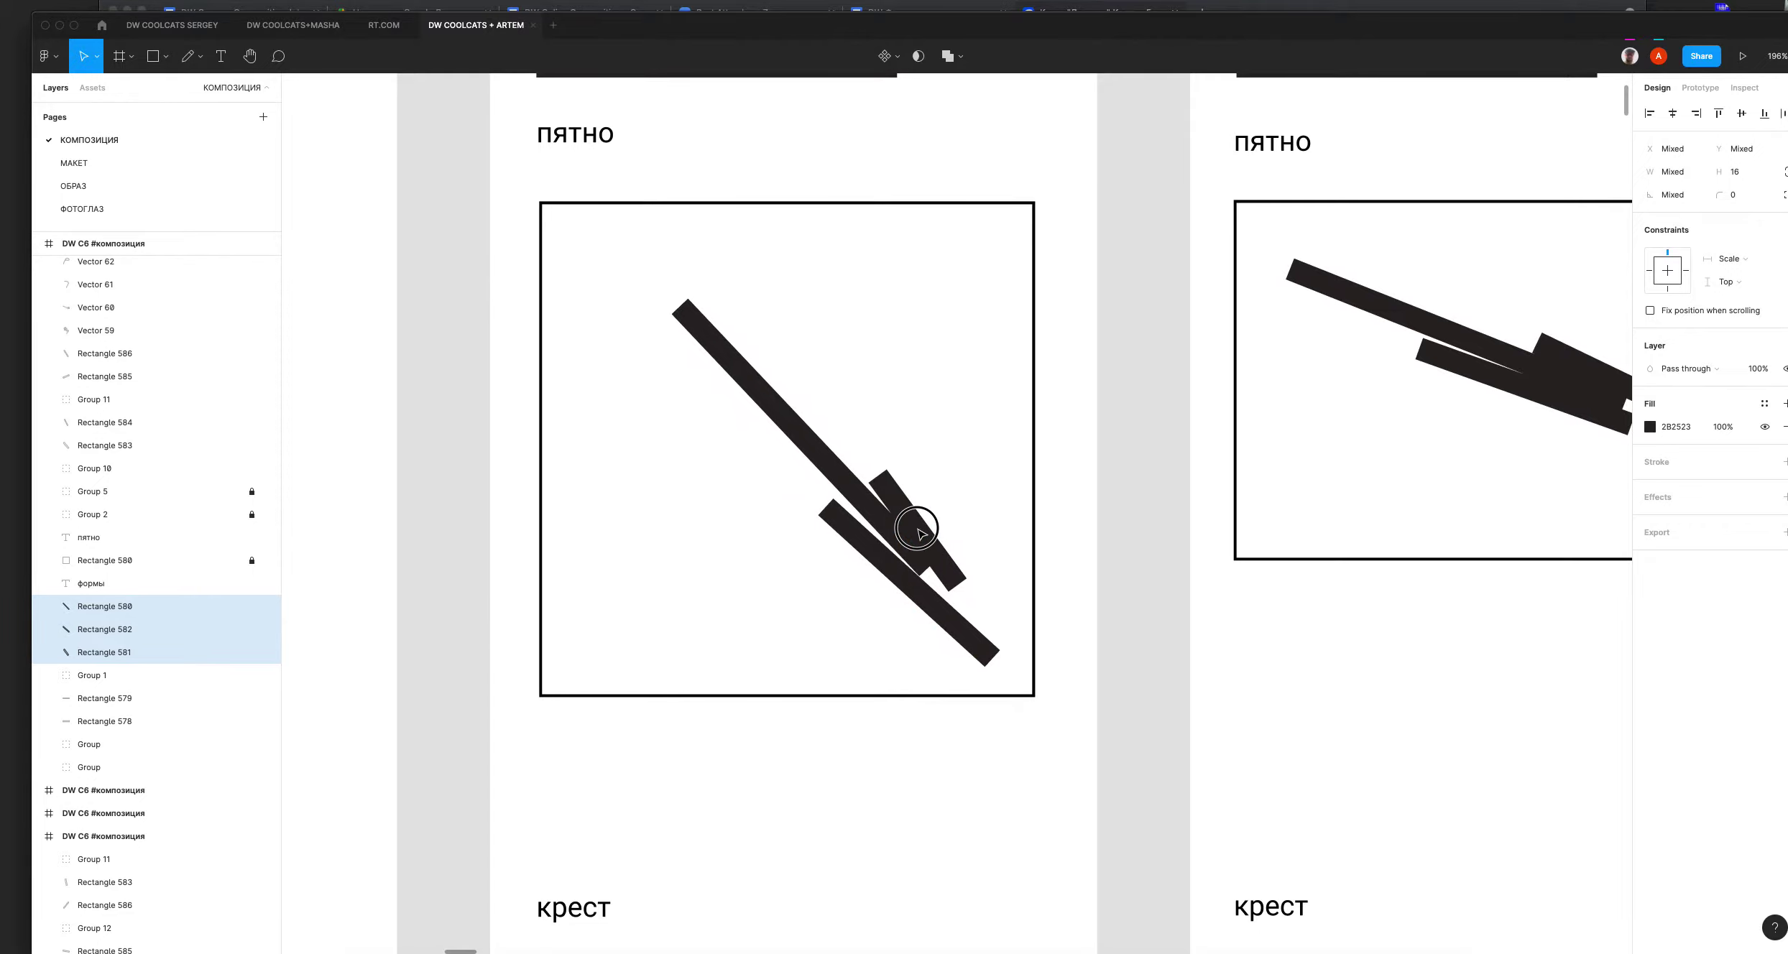
drag(918, 529, 922, 522)
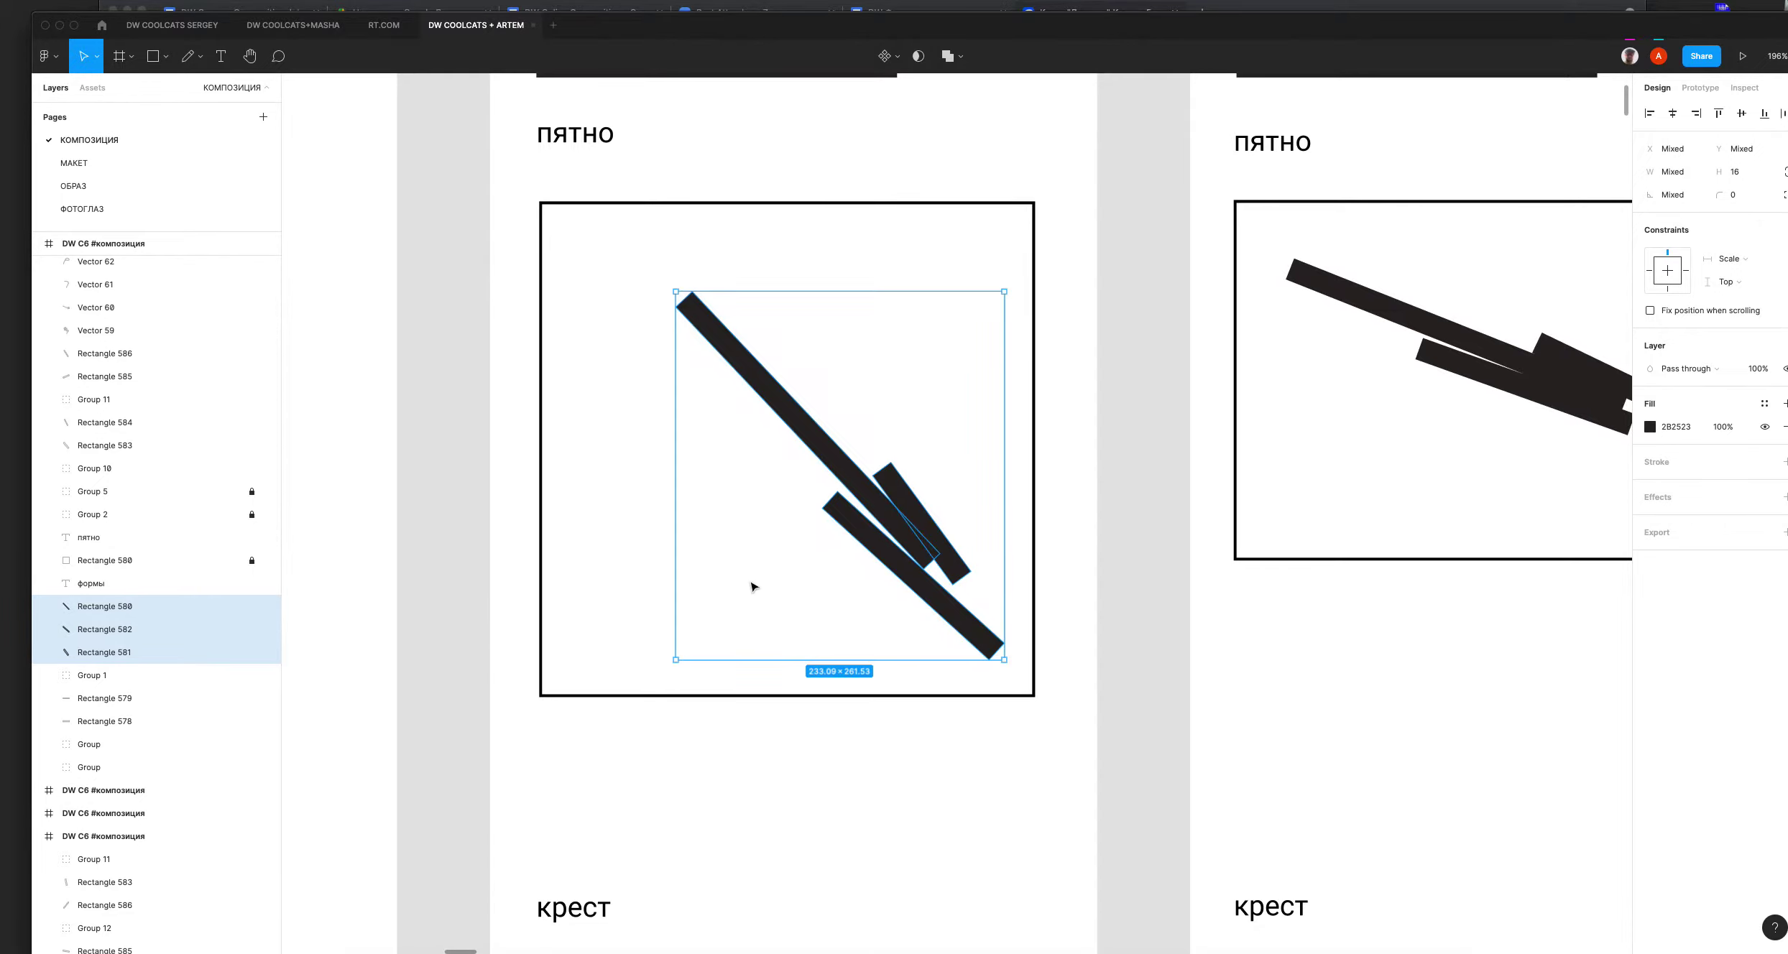
click(848, 323)
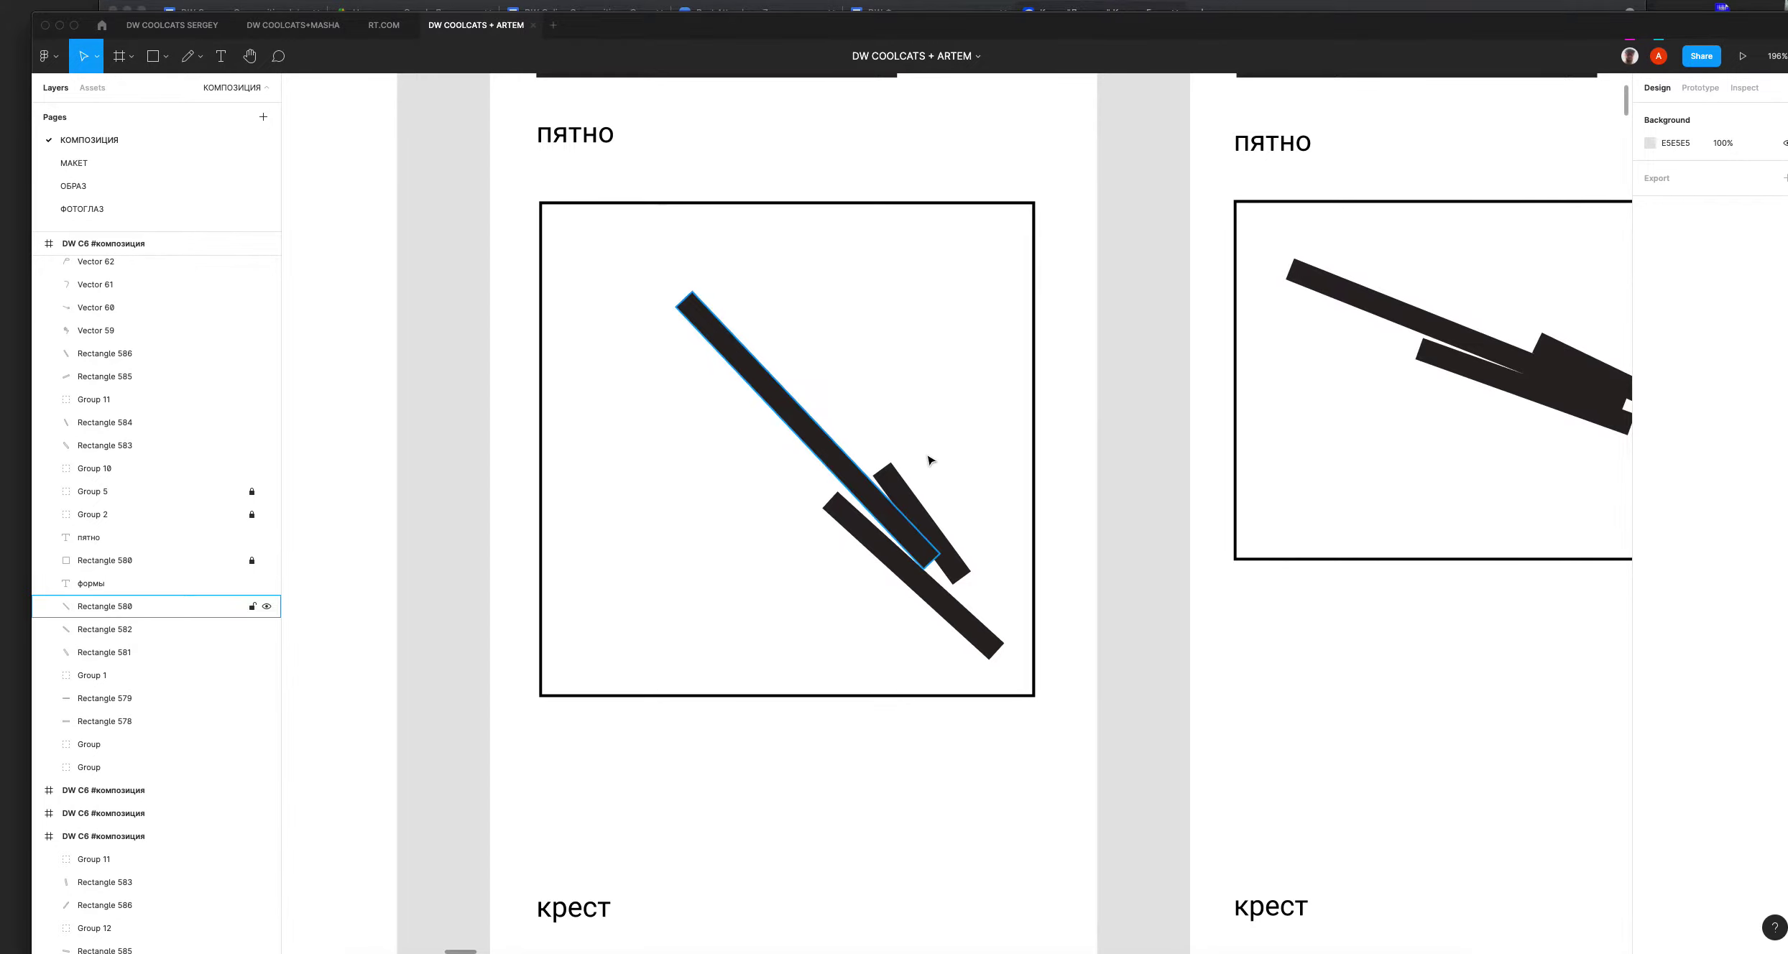
Step: Undo all the trial bar moves in the square пятно figure, back to the original arrangement of the three bars
key(super+z)
key(super+z)
key(super+z)
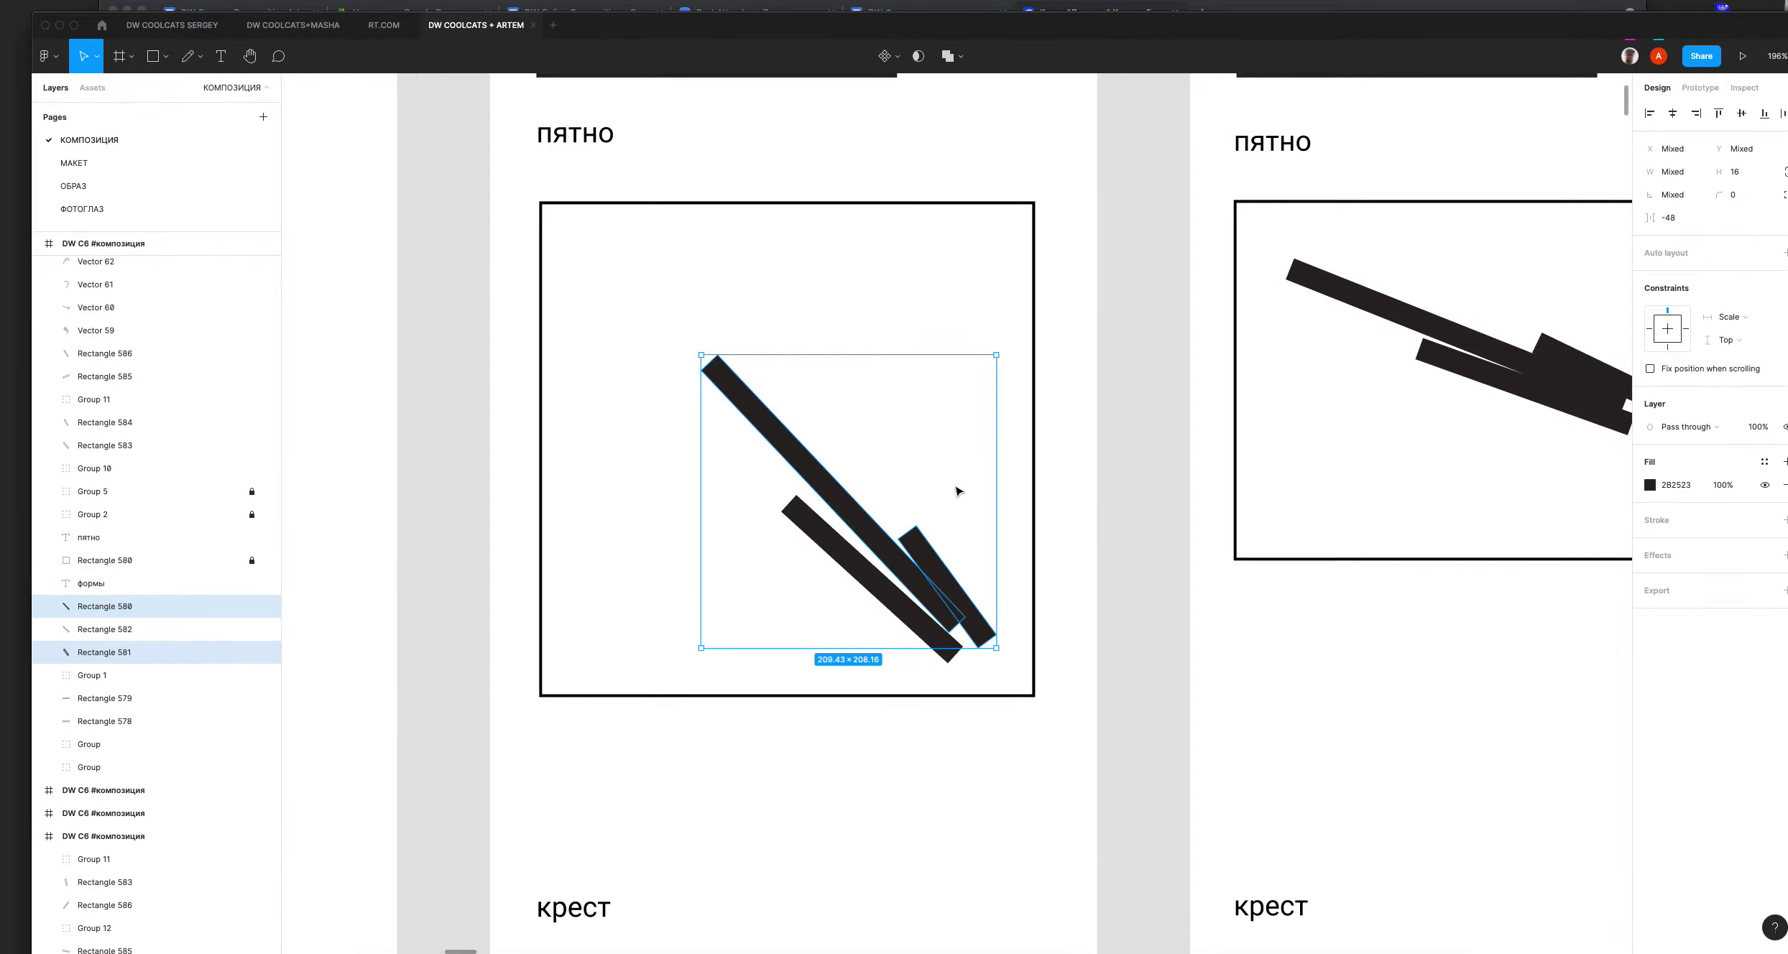
key(super+z)
key(super+z)
key(super+z)
key(super+z)
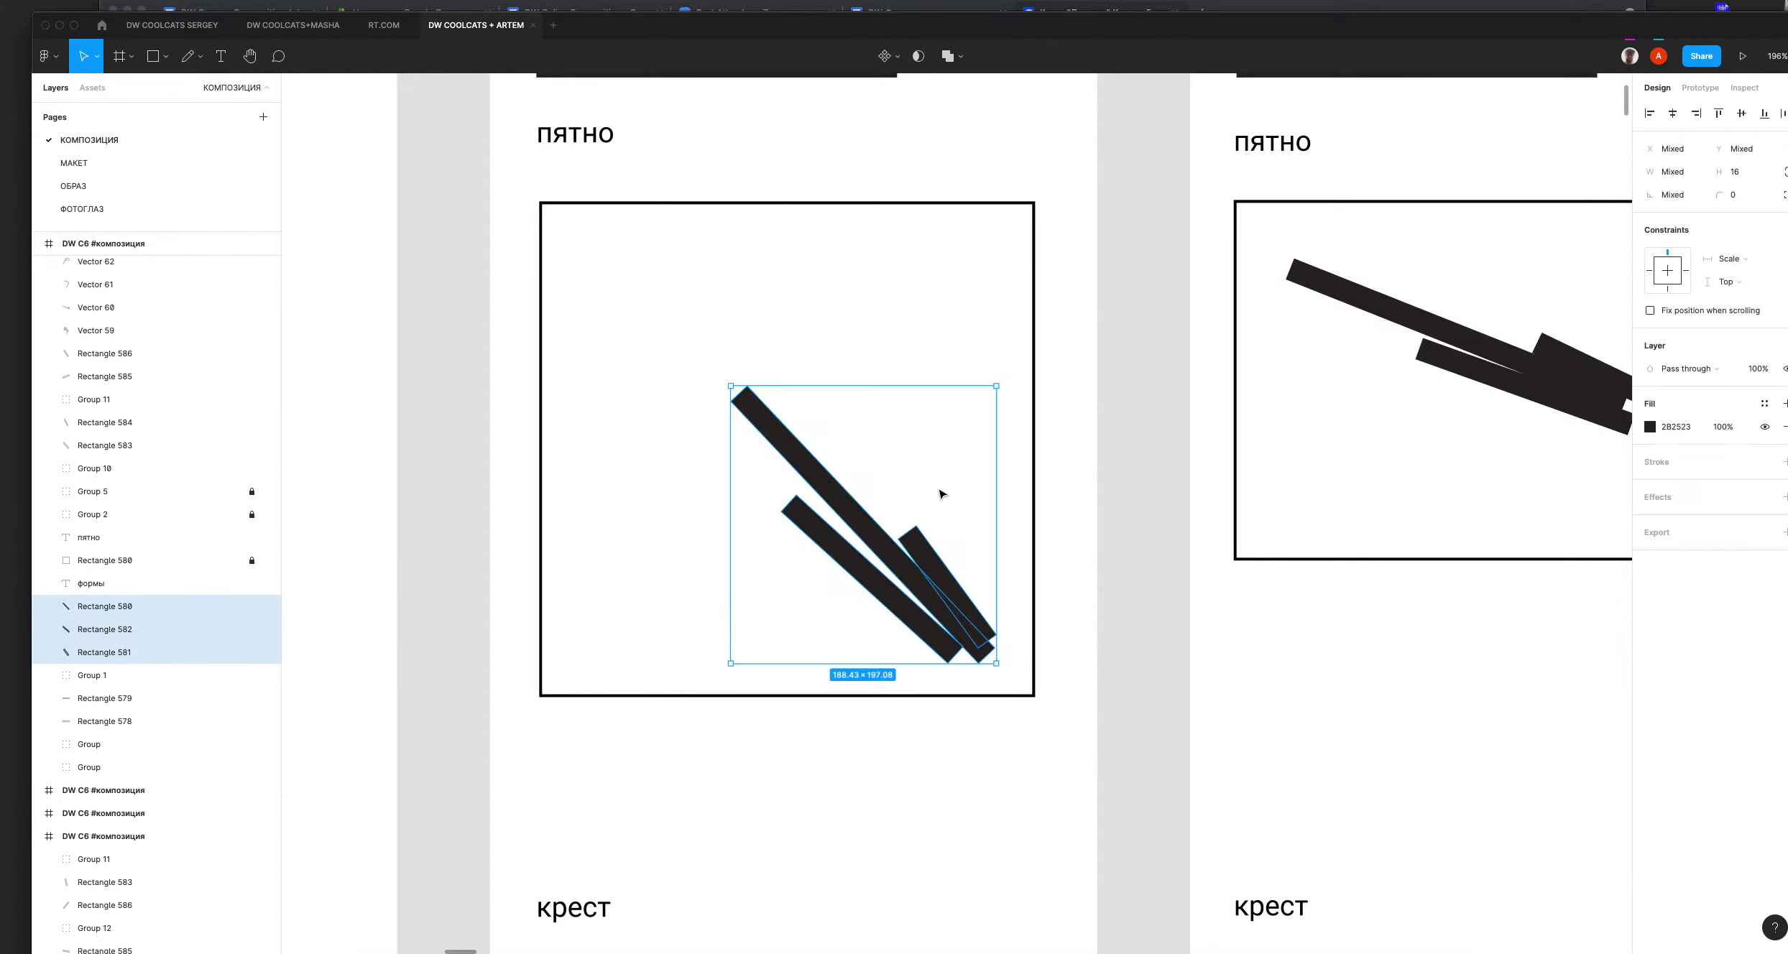
key(super+z)
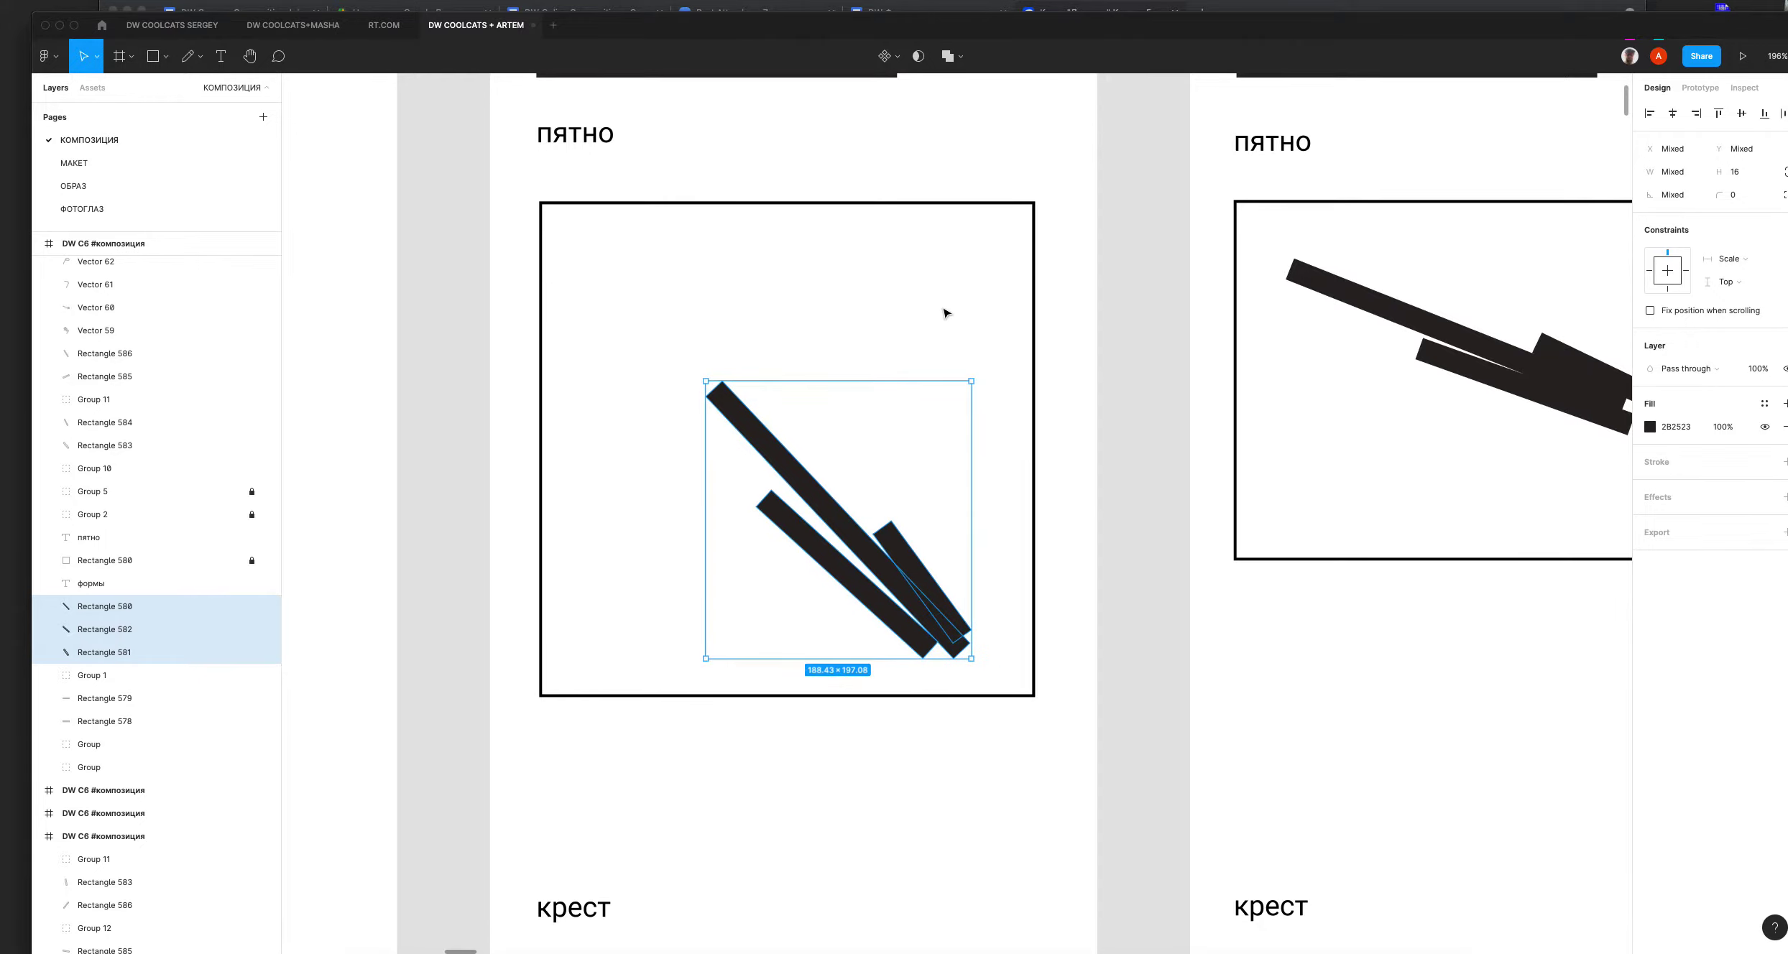
key(super+z)
key(super+z)
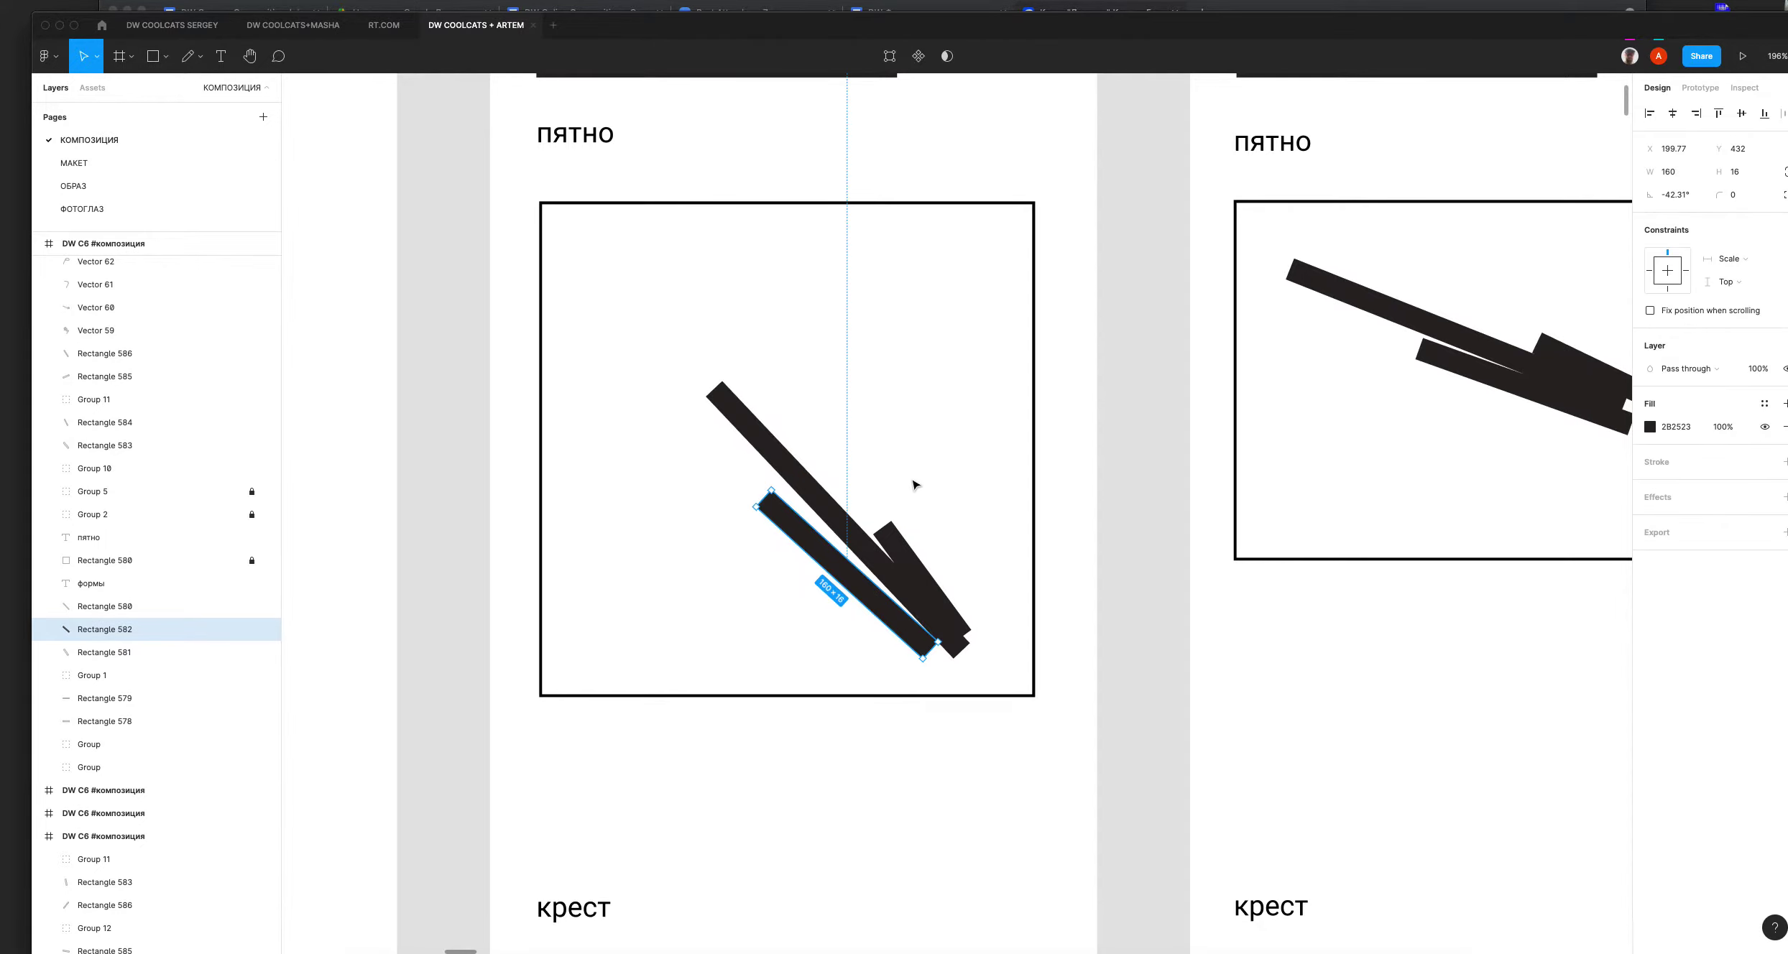
key(super+z)
key(super+z)
key(super+z)
key(super+z)
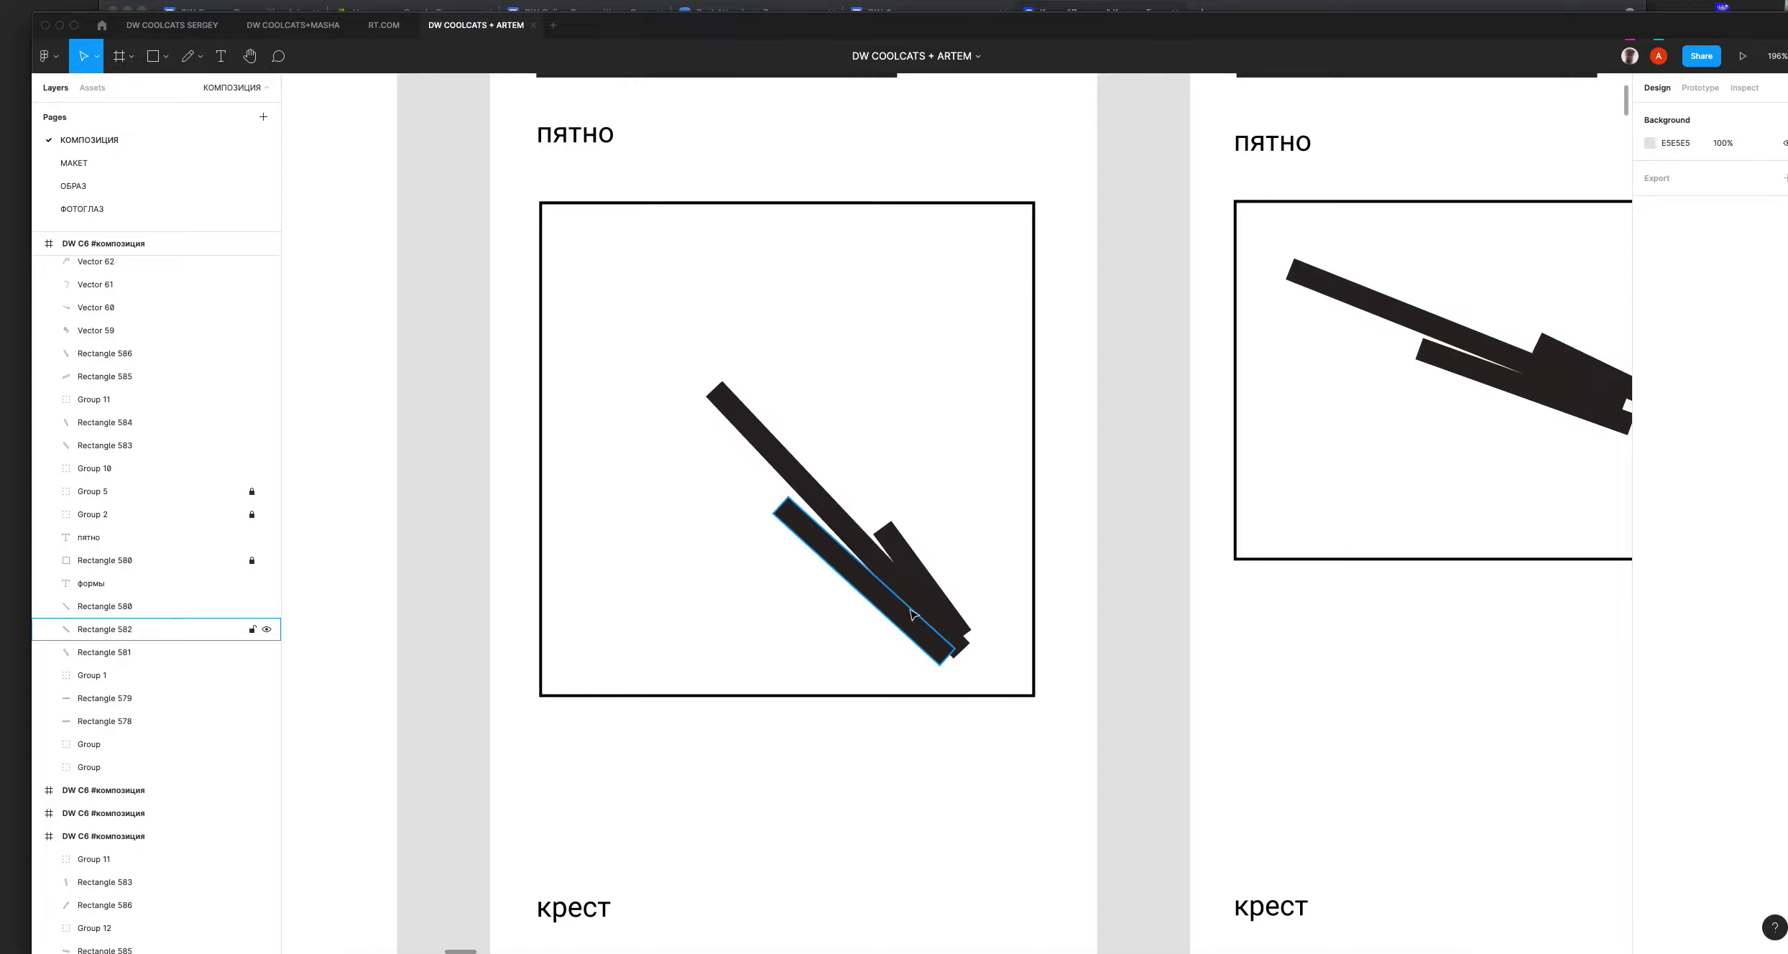
click(197, 56)
click(1027, 696)
key(super+z)
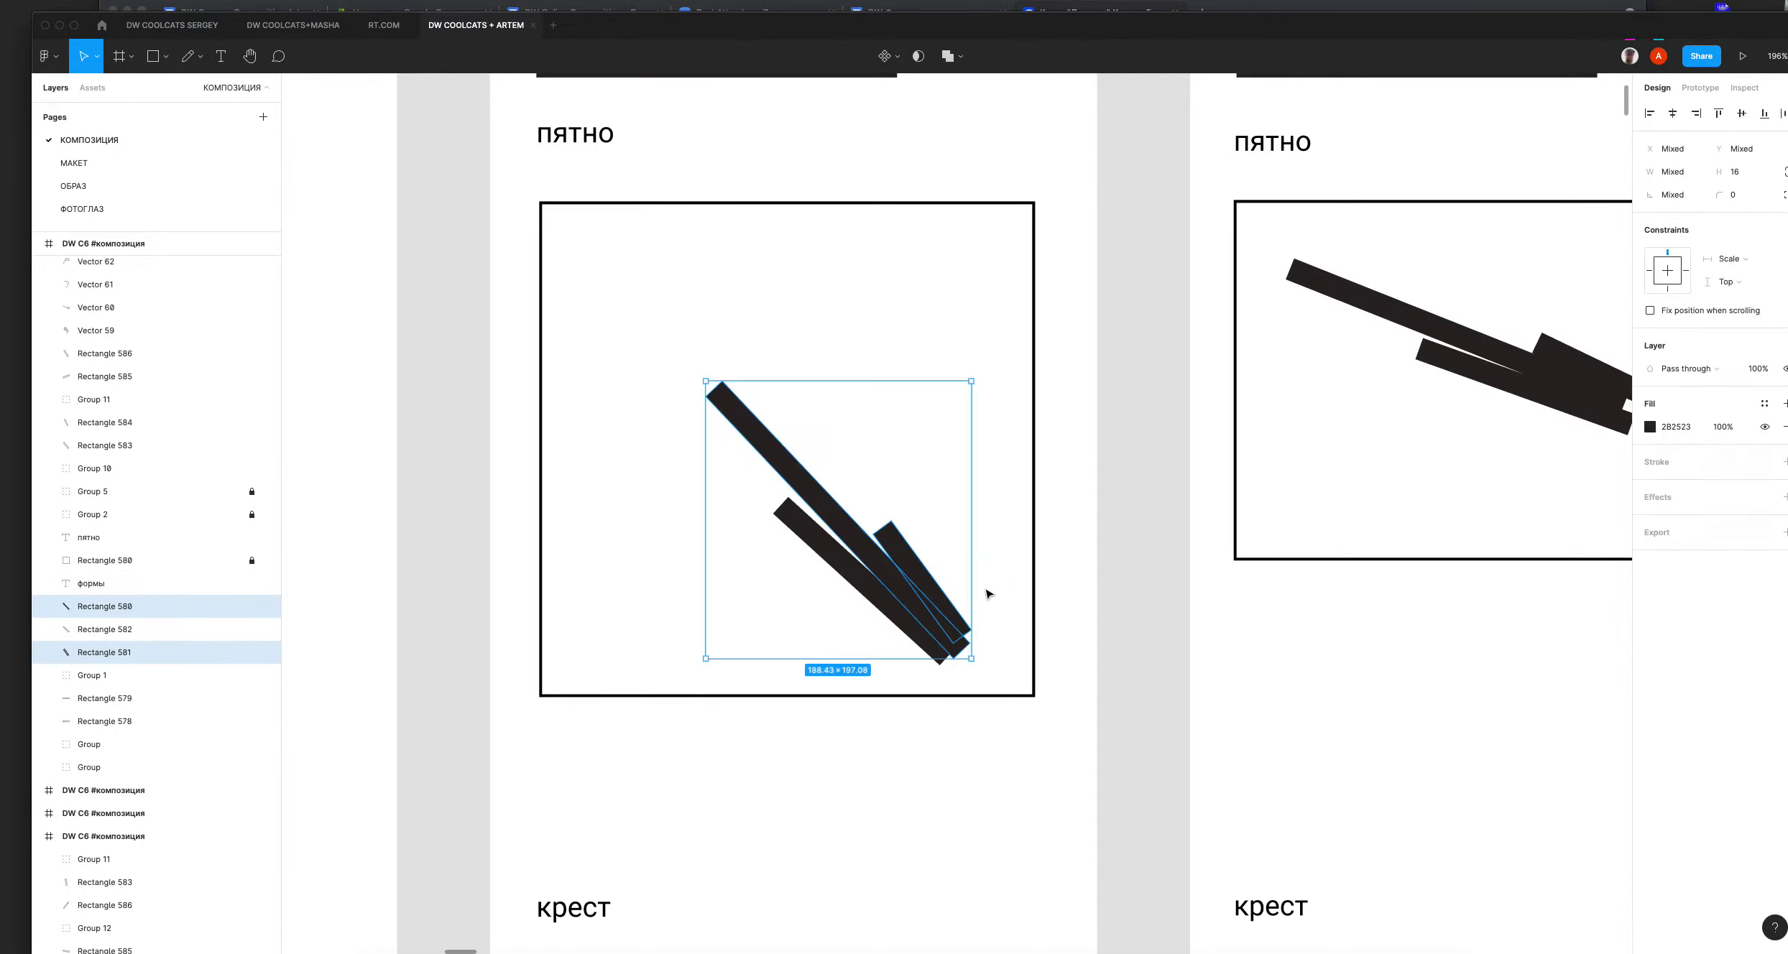
Step: Circle the crowded lower end of the square пятно figure in pencil and label it "NO" below the frame
key(p)
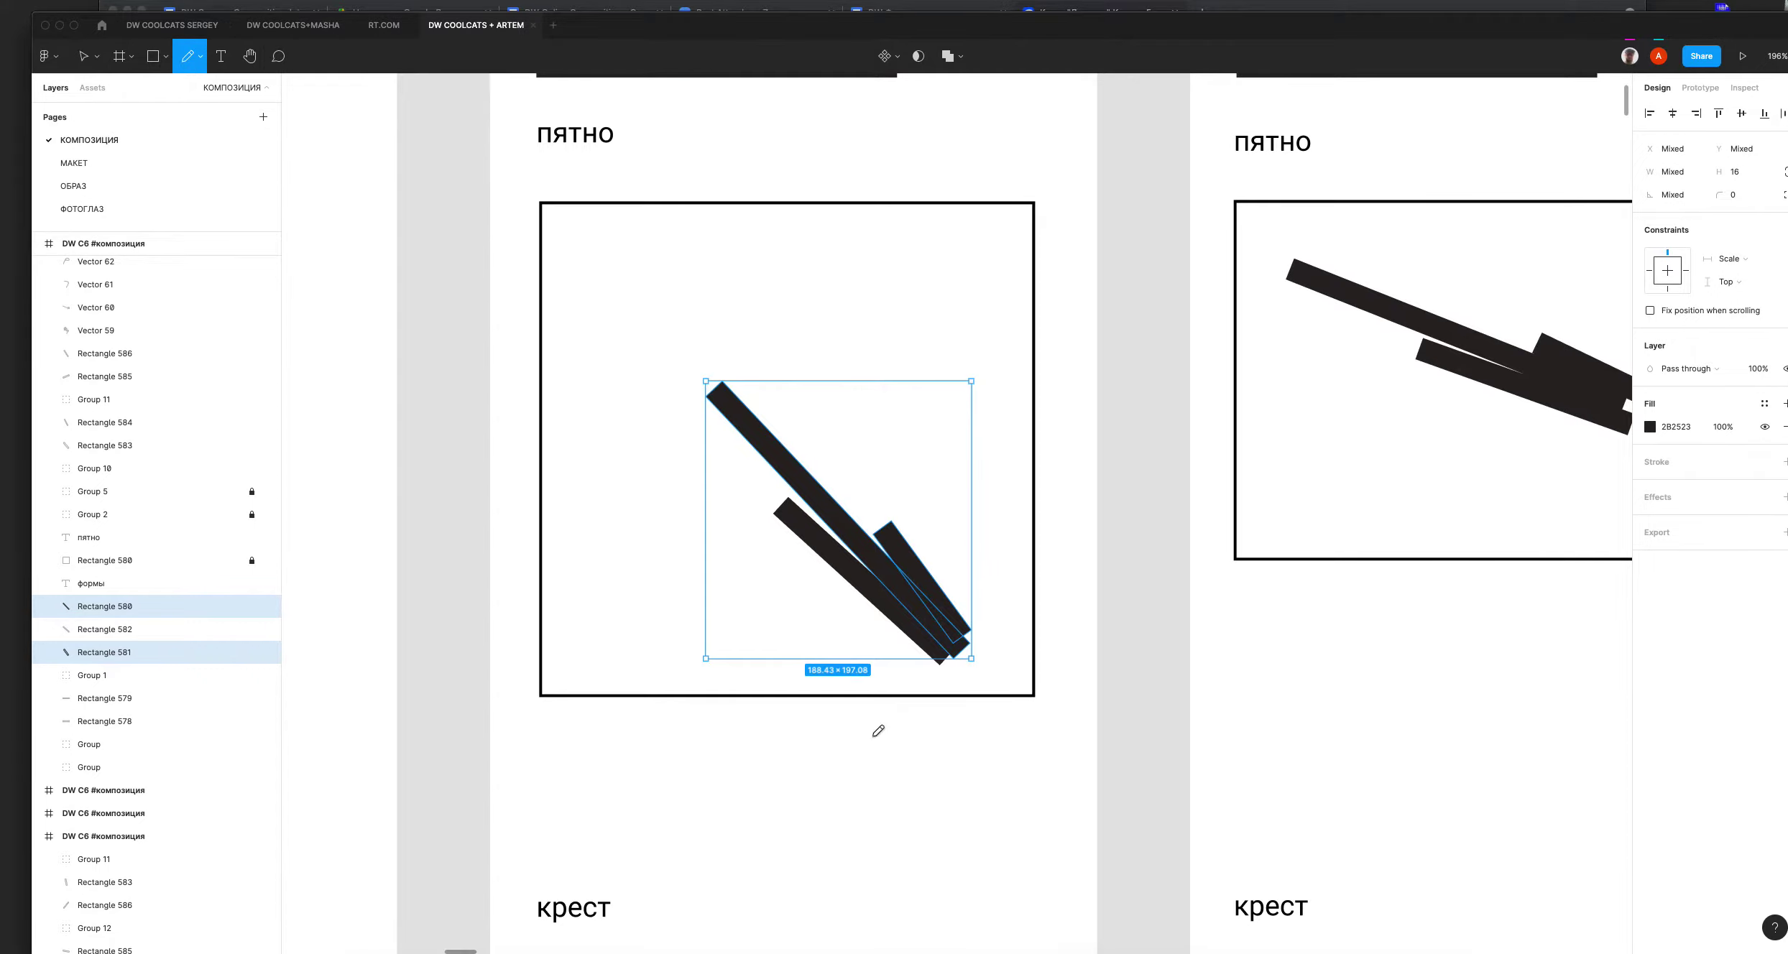
key(Escape)
mouse_move(999, 551)
mouse_down()
mouse_move(1028, 632)
mouse_move(877, 561)
mouse_up()
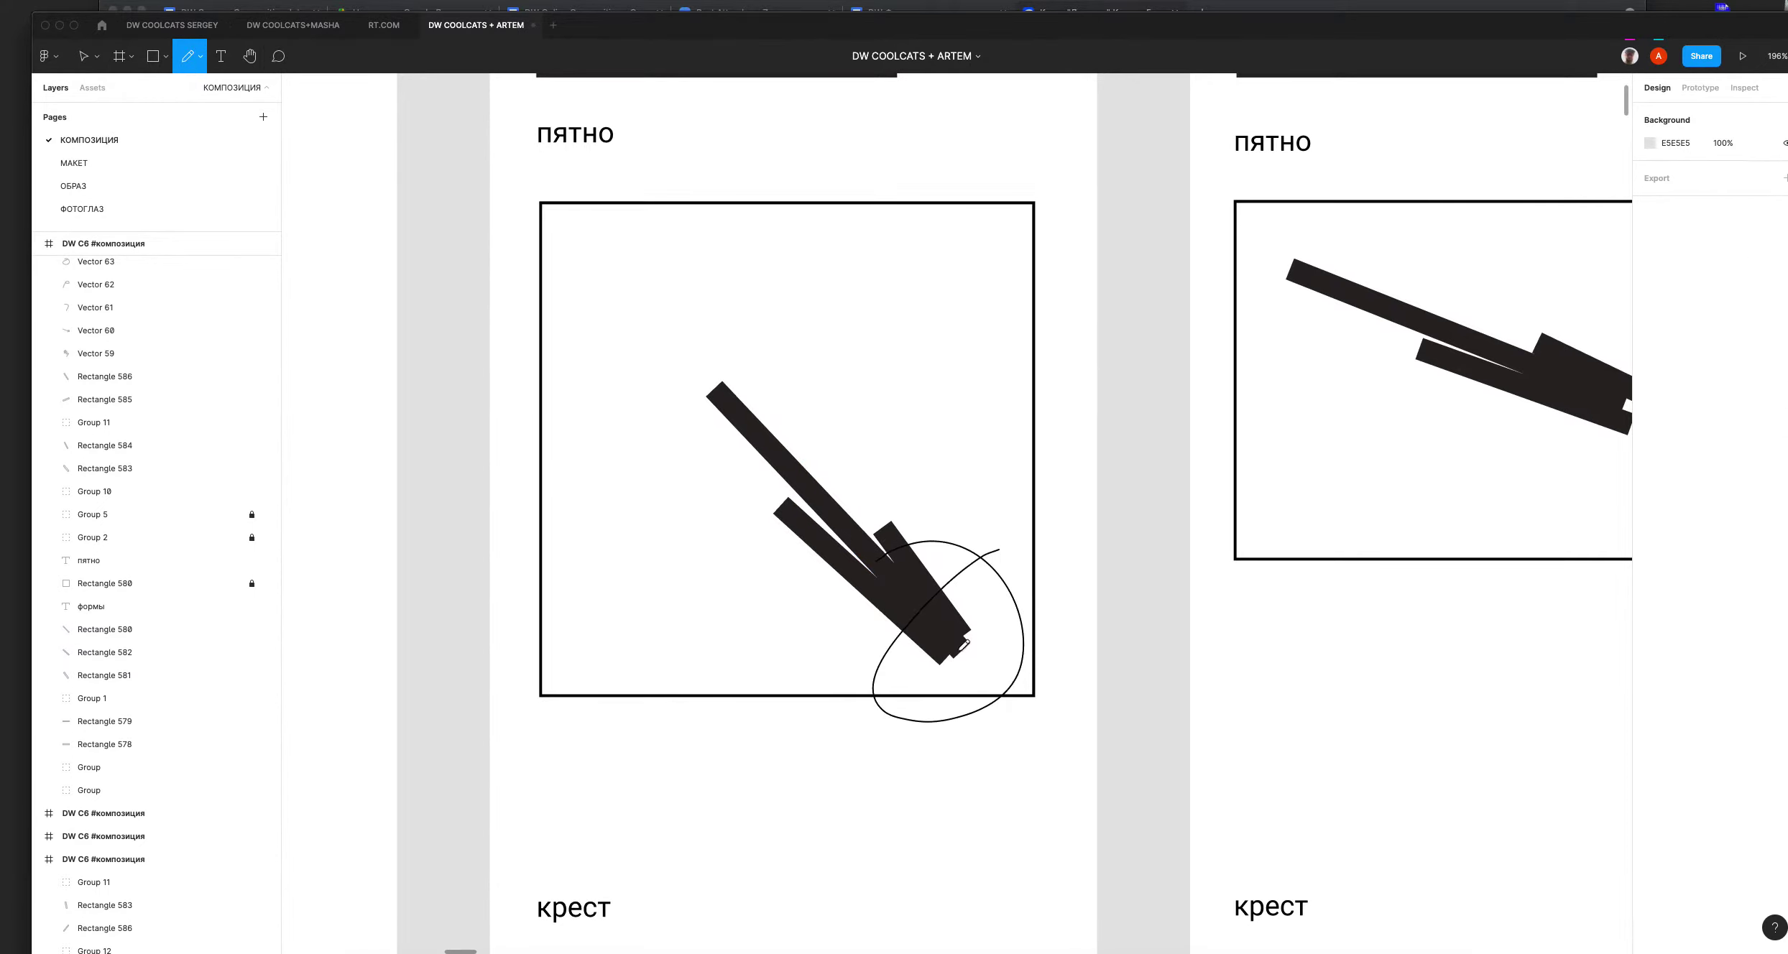
mouse_move(952, 639)
mouse_down()
mouse_move(927, 821)
mouse_move(926, 796)
mouse_move(979, 789)
mouse_up()
Step: Sketch outward arrows from the square пятно bars, a padlock beside the long bar, and a double-headed arrow at its upper end
drag(762, 411, 914, 346)
mouse_move(929, 330)
mouse_down()
mouse_move(913, 376)
mouse_move(909, 352)
mouse_up()
drag(929, 352, 924, 359)
mouse_move(752, 593)
mouse_down()
mouse_move(931, 466)
mouse_move(902, 525)
mouse_up()
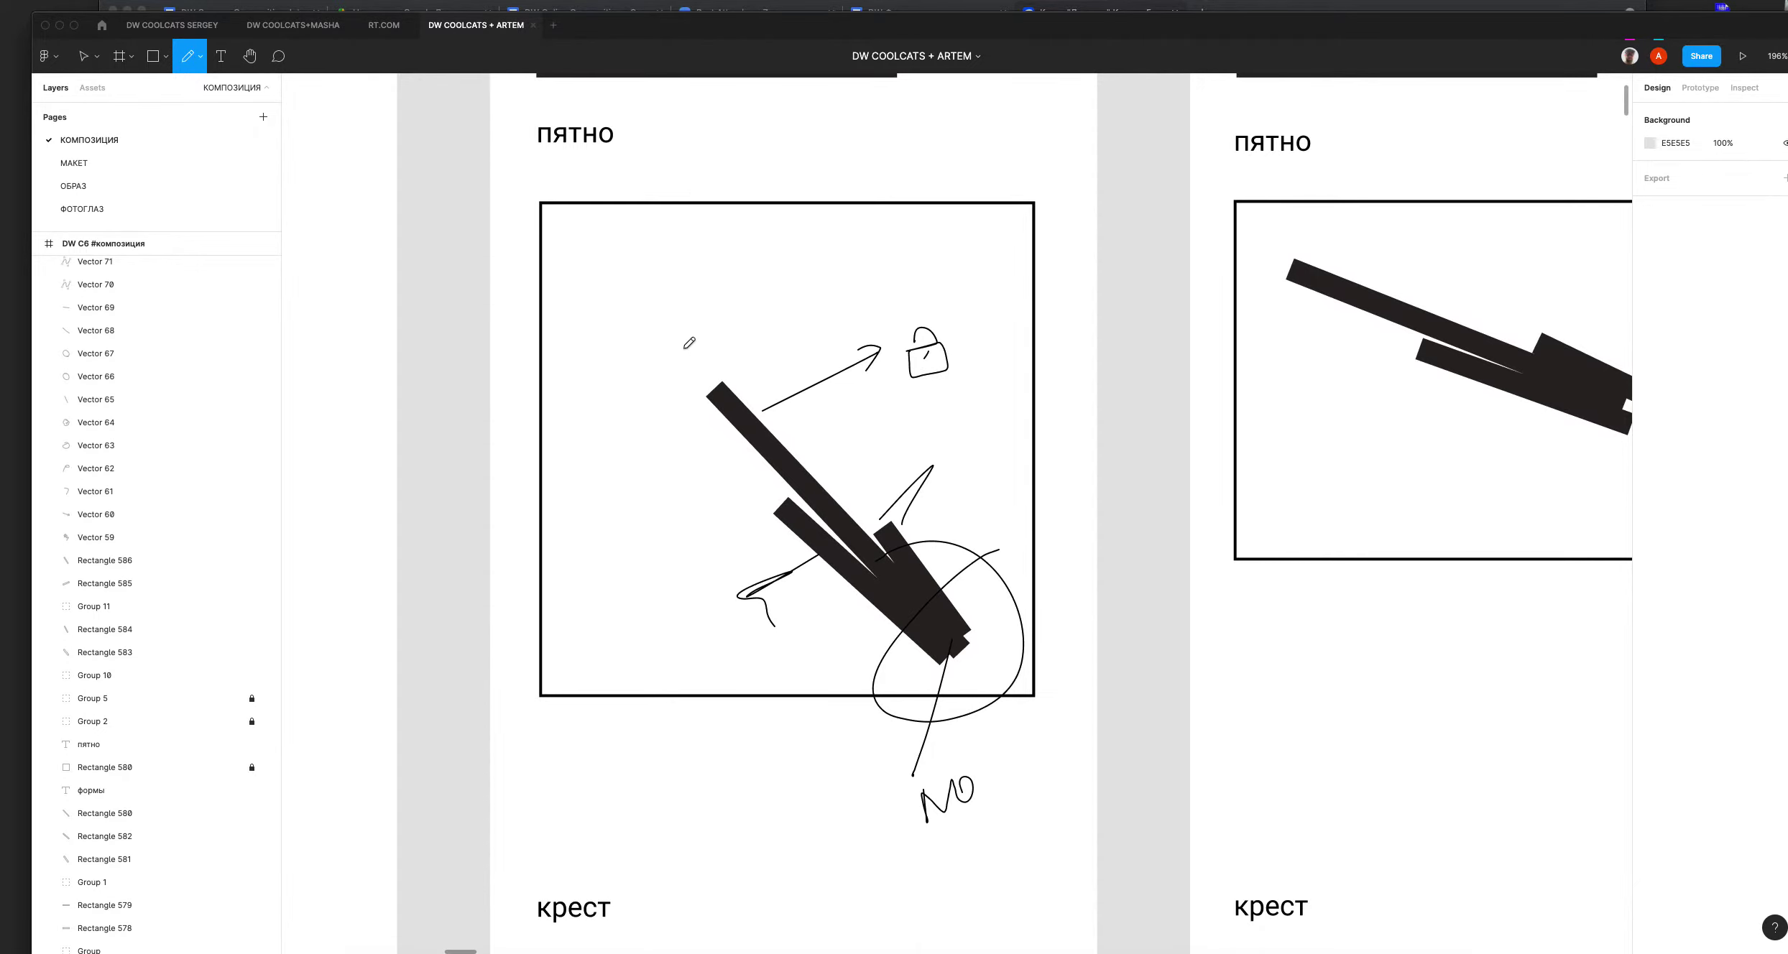
mouse_move(703, 361)
mouse_down()
mouse_move(659, 309)
mouse_move(705, 347)
mouse_up()
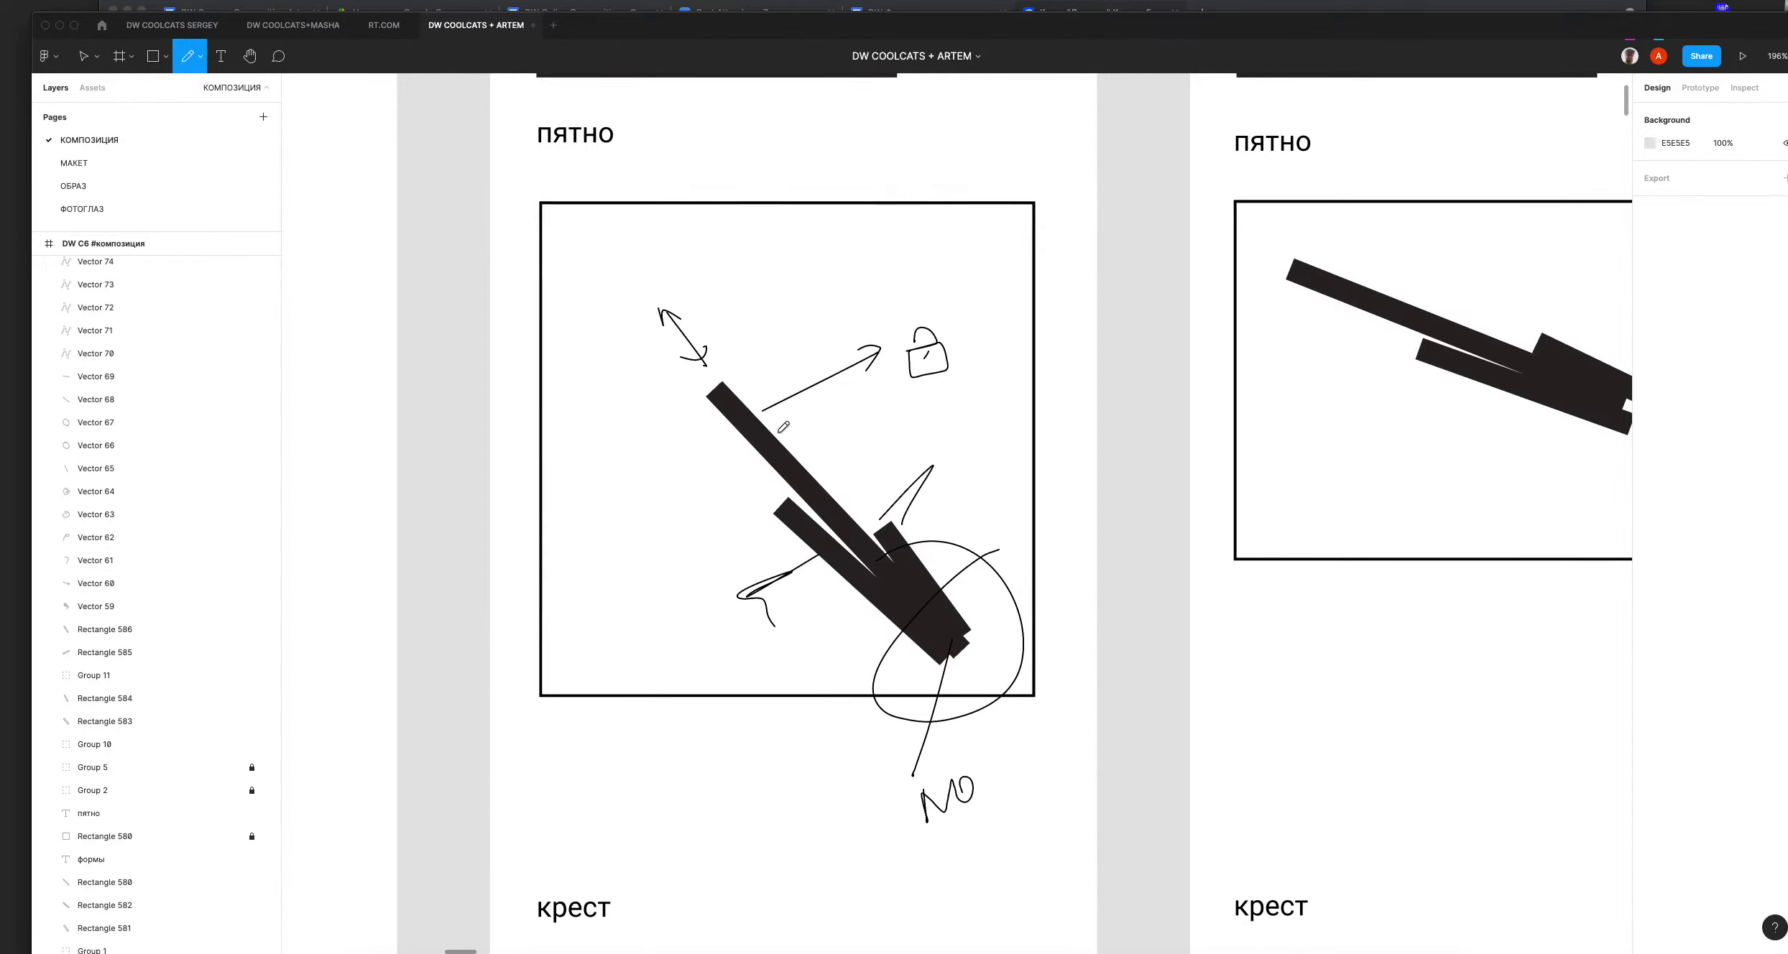
drag(818, 646, 892, 642)
drag(845, 610, 852, 639)
Step: Circle the overlapping right end of the bars in the wide пятно figure with the pencil
drag(1229, 552, 654, 564)
scroll(654, 564, right, 2)
mouse_move(899, 347)
mouse_down()
mouse_move(958, 317)
mouse_move(1021, 337)
mouse_up()
scroll(1069, 830, up, 4)
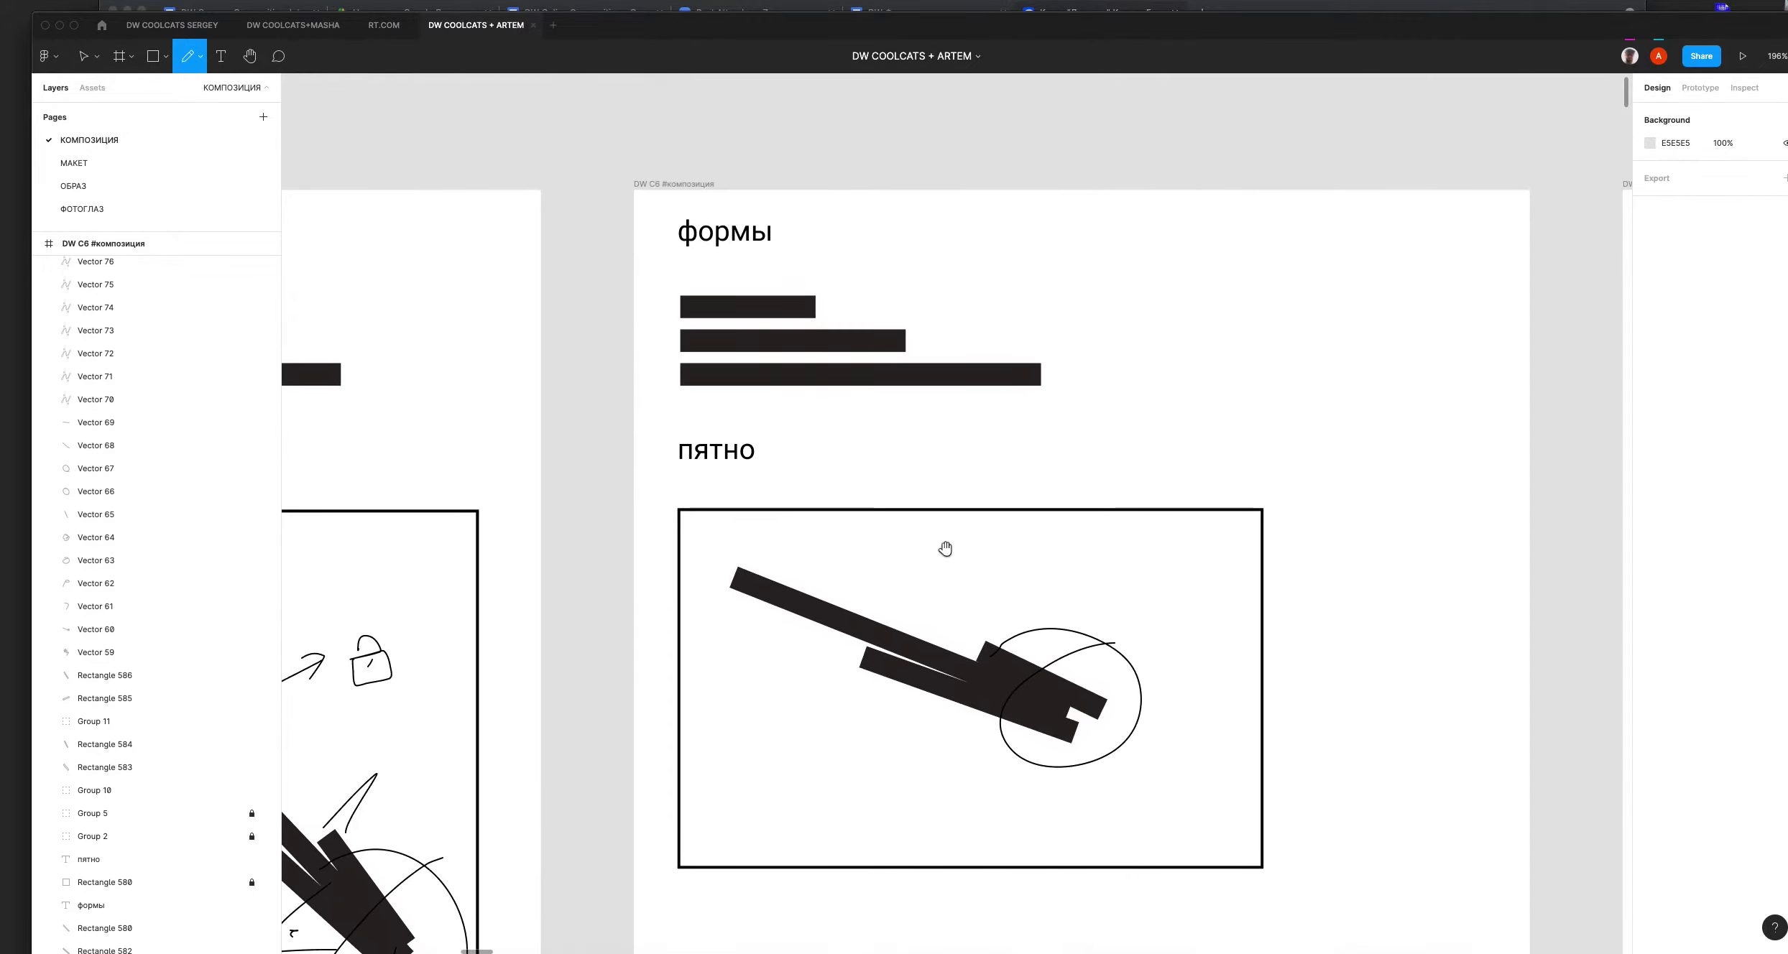
Step: Try moving the short bar of the wide крест figure to X 301.62, Y 928, and undo the trial move
scroll(945, 548, down, 14)
scroll(1302, 426, left, 3)
mouse_move(1302, 425)
mouse_down()
mouse_move(1349, 420)
mouse_move(1058, 420)
mouse_up()
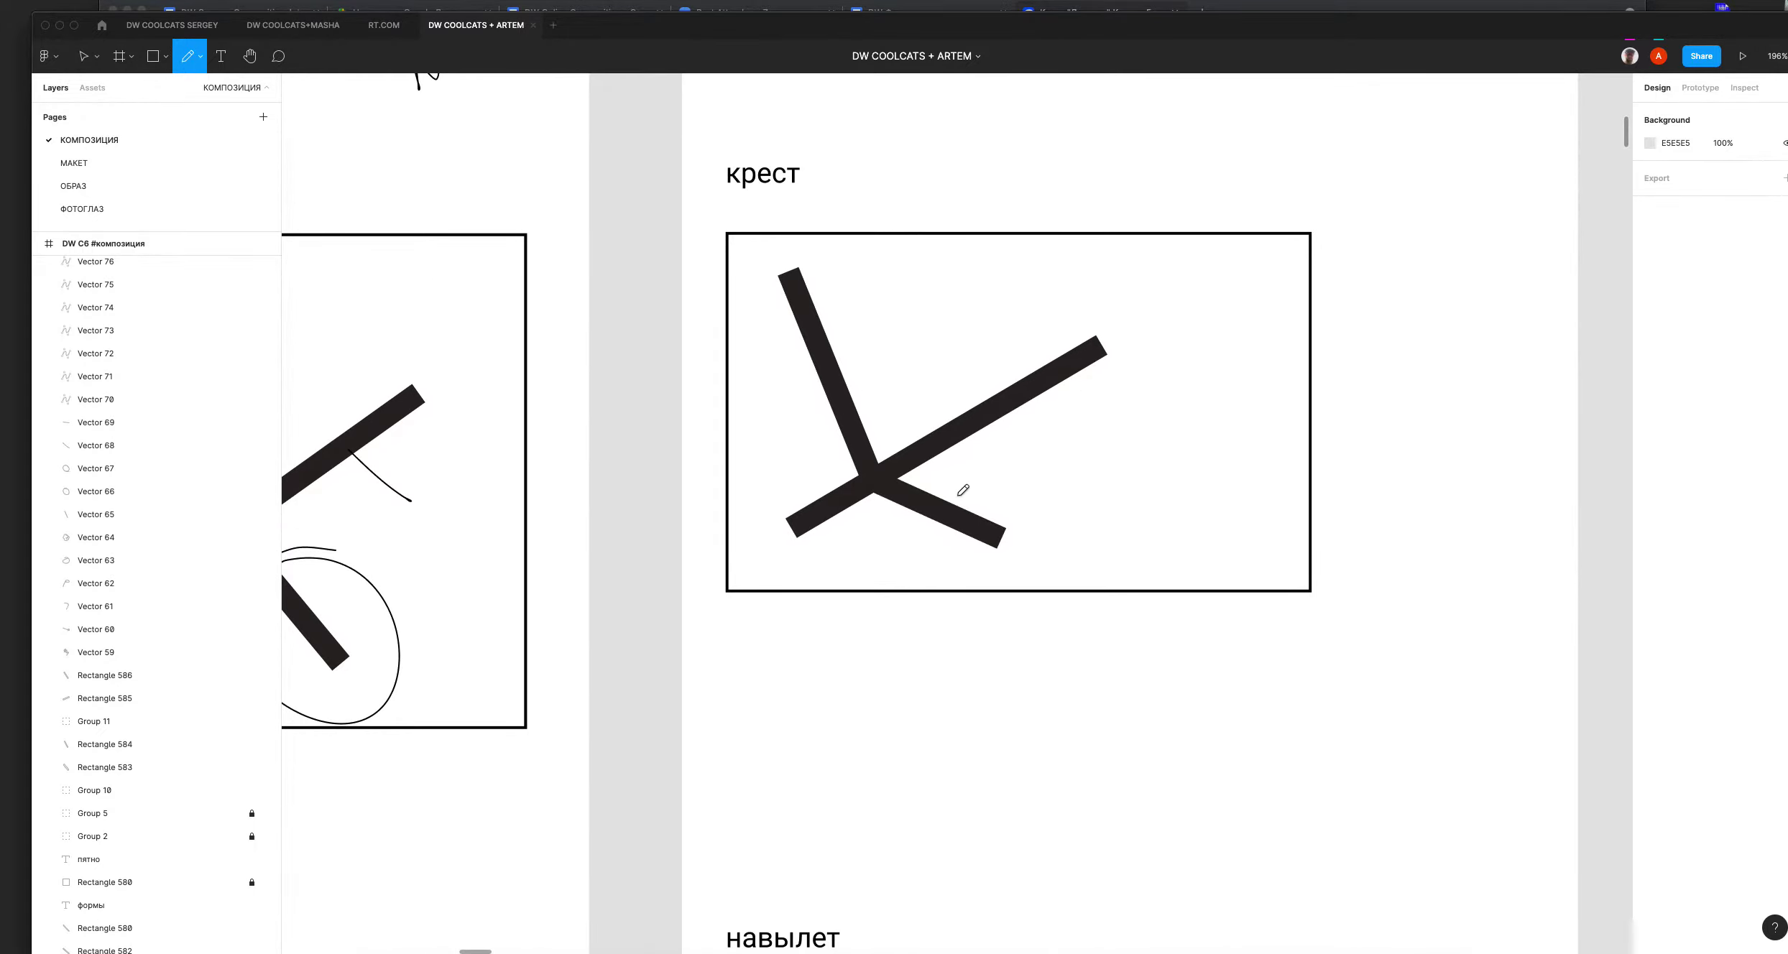
key(v)
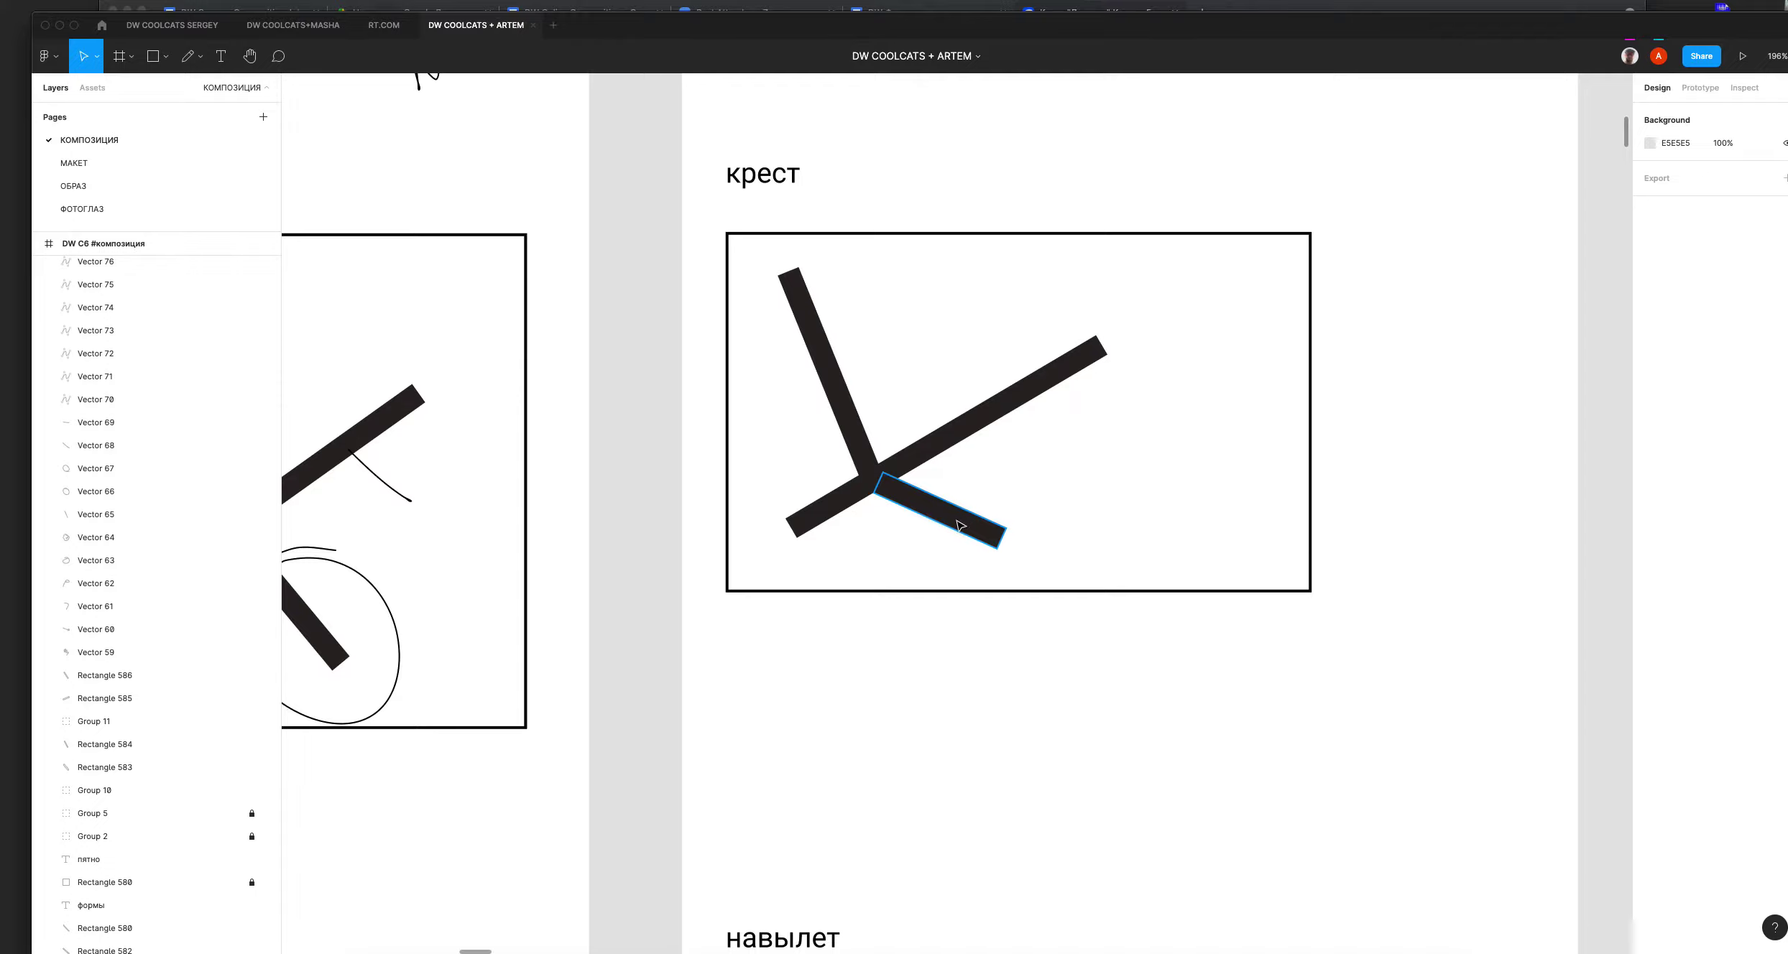
drag(960, 525, 1185, 511)
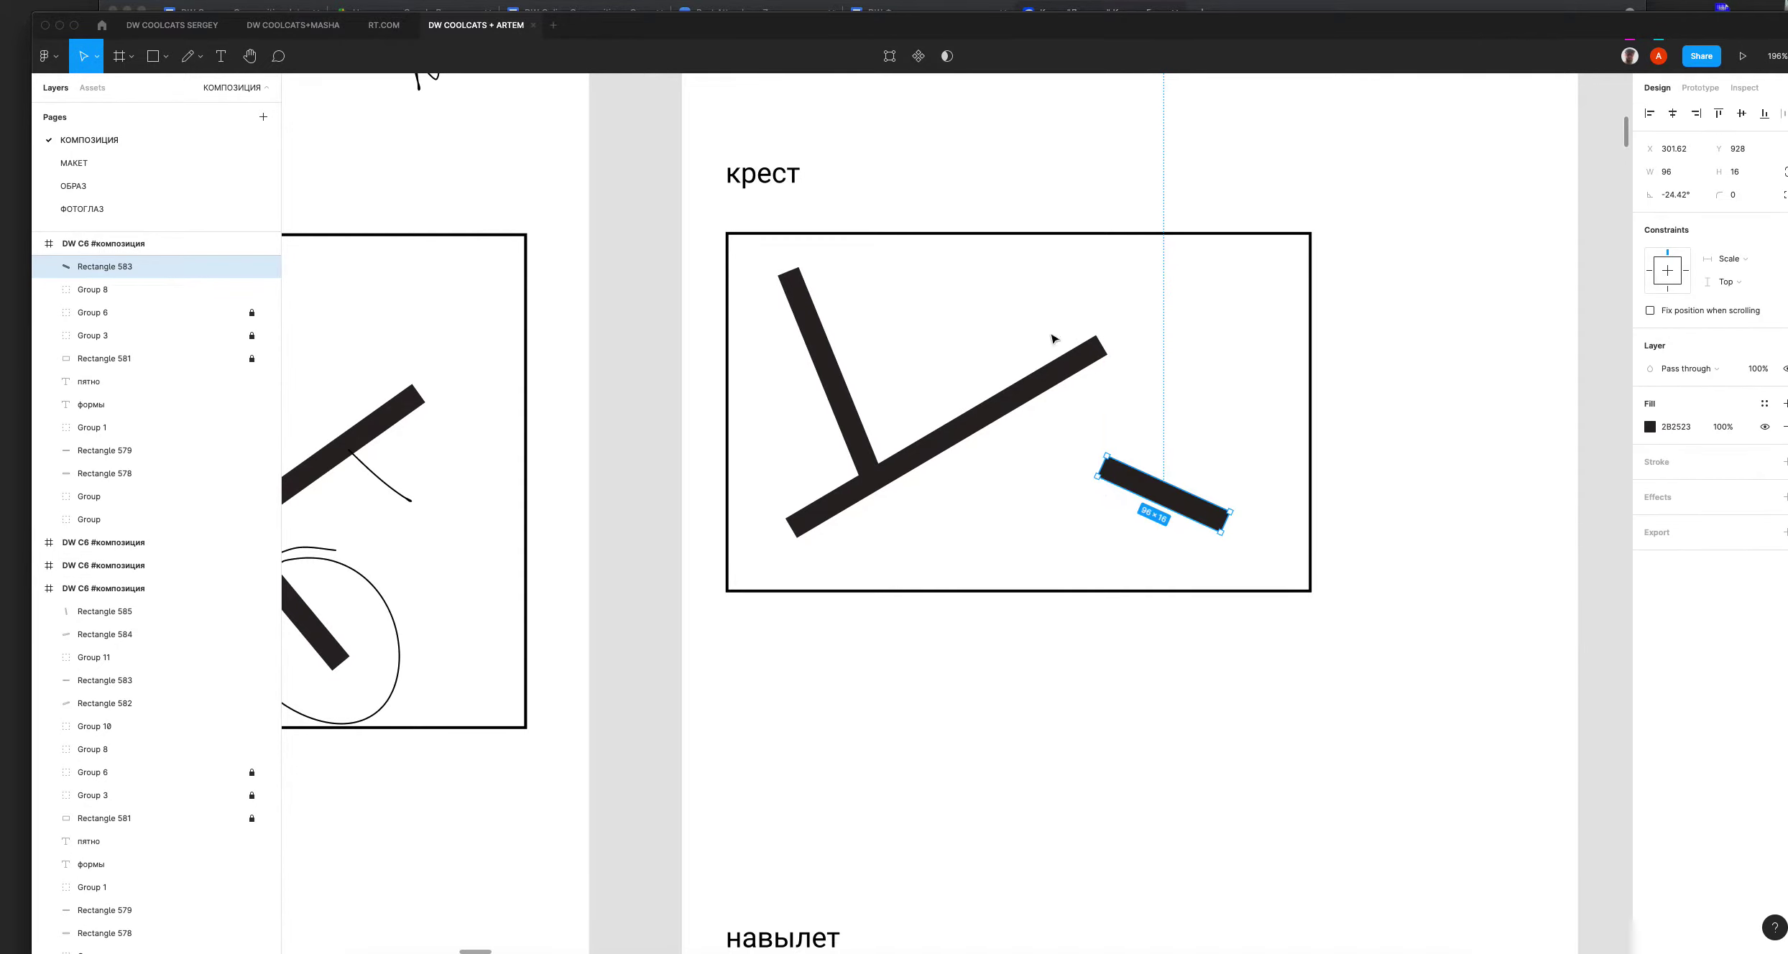
drag(1183, 507, 896, 497)
key(super+z)
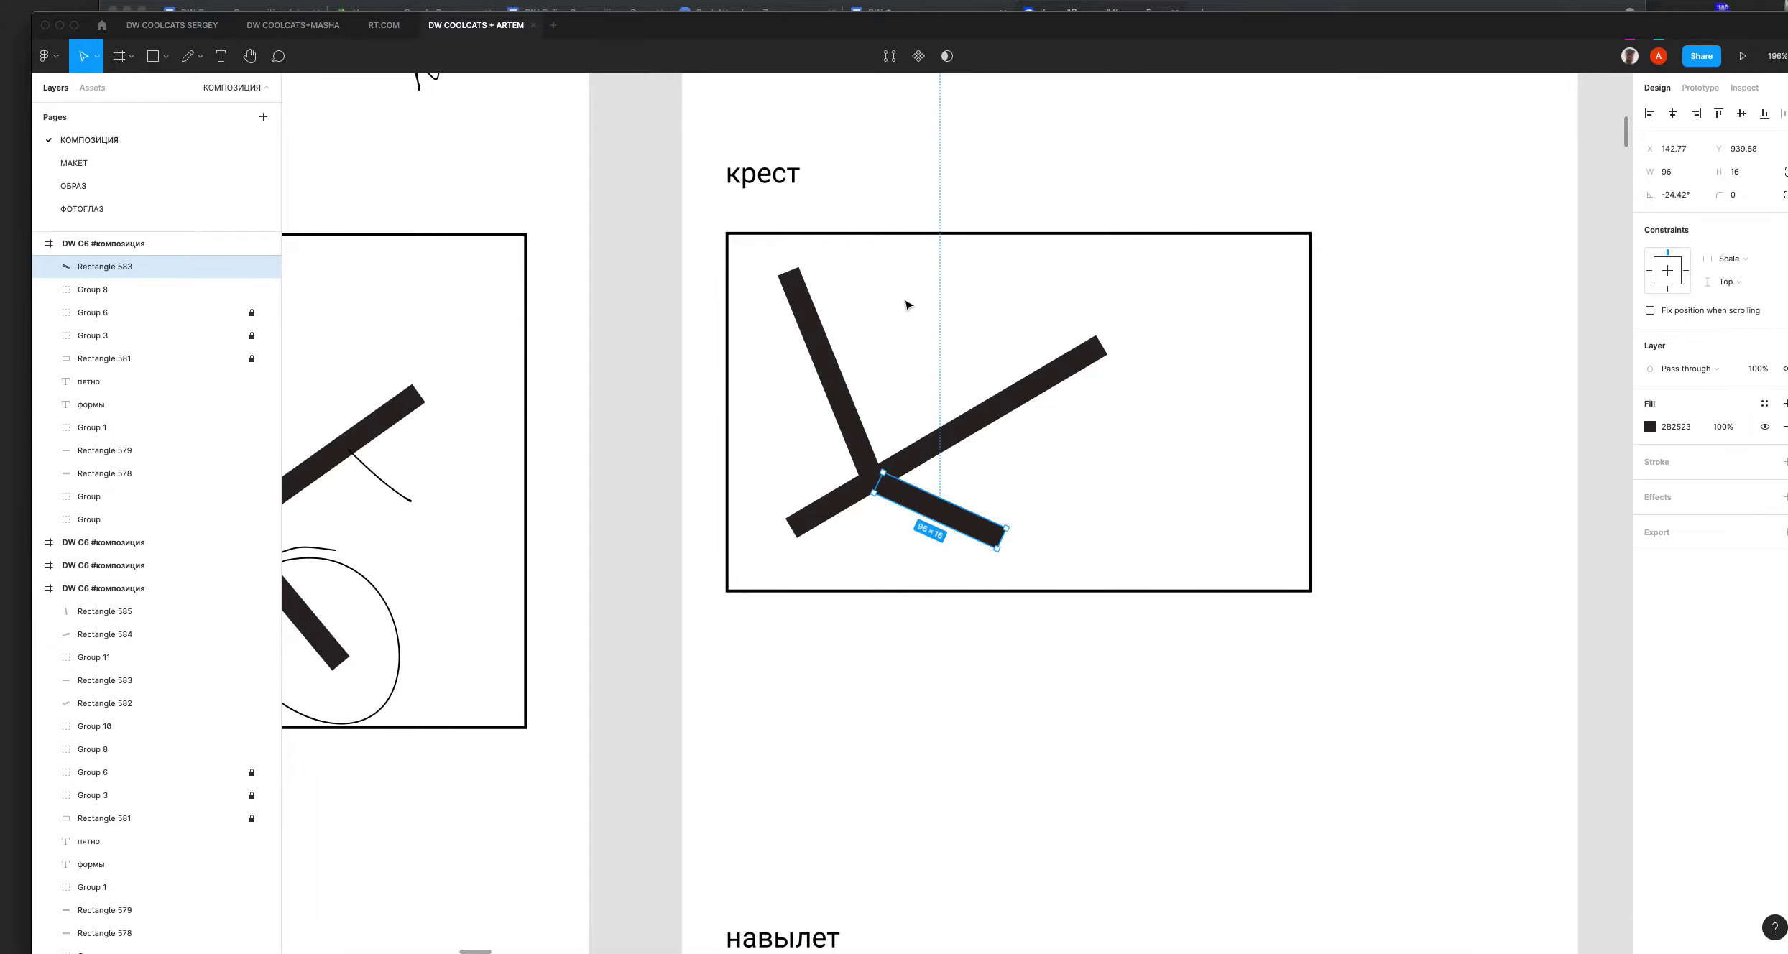
Step: Sketch pencil marks beside the short bar of the wide крест figure and below its frame
key(p)
right_click(1000, 650)
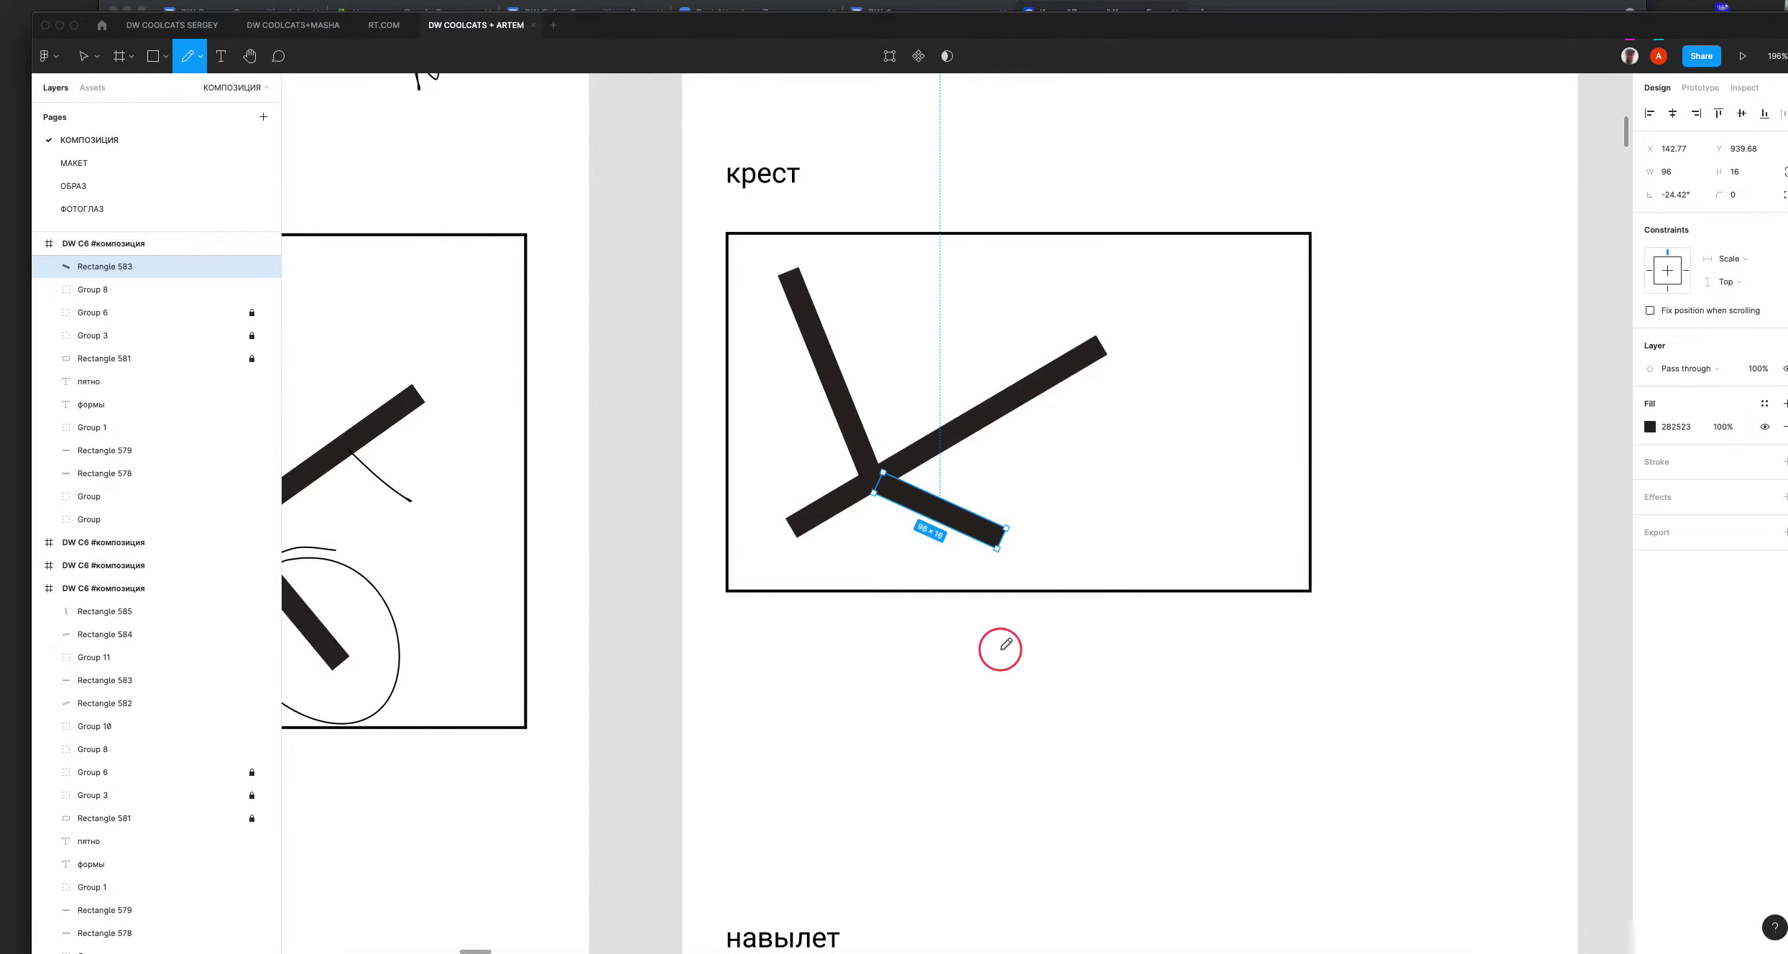
mouse_move(1015, 500)
mouse_down()
mouse_move(1166, 470)
mouse_move(1039, 510)
mouse_up()
click(1183, 505)
mouse_move(1184, 451)
mouse_down()
mouse_move(1182, 481)
mouse_move(1176, 451)
mouse_move(1206, 441)
mouse_move(1178, 481)
mouse_up()
drag(781, 676, 841, 671)
Step: Draw a wavy line between the bars of the wide навылет figure and handwrite "20 вари" below the frame
scroll(940, 792, down, 9)
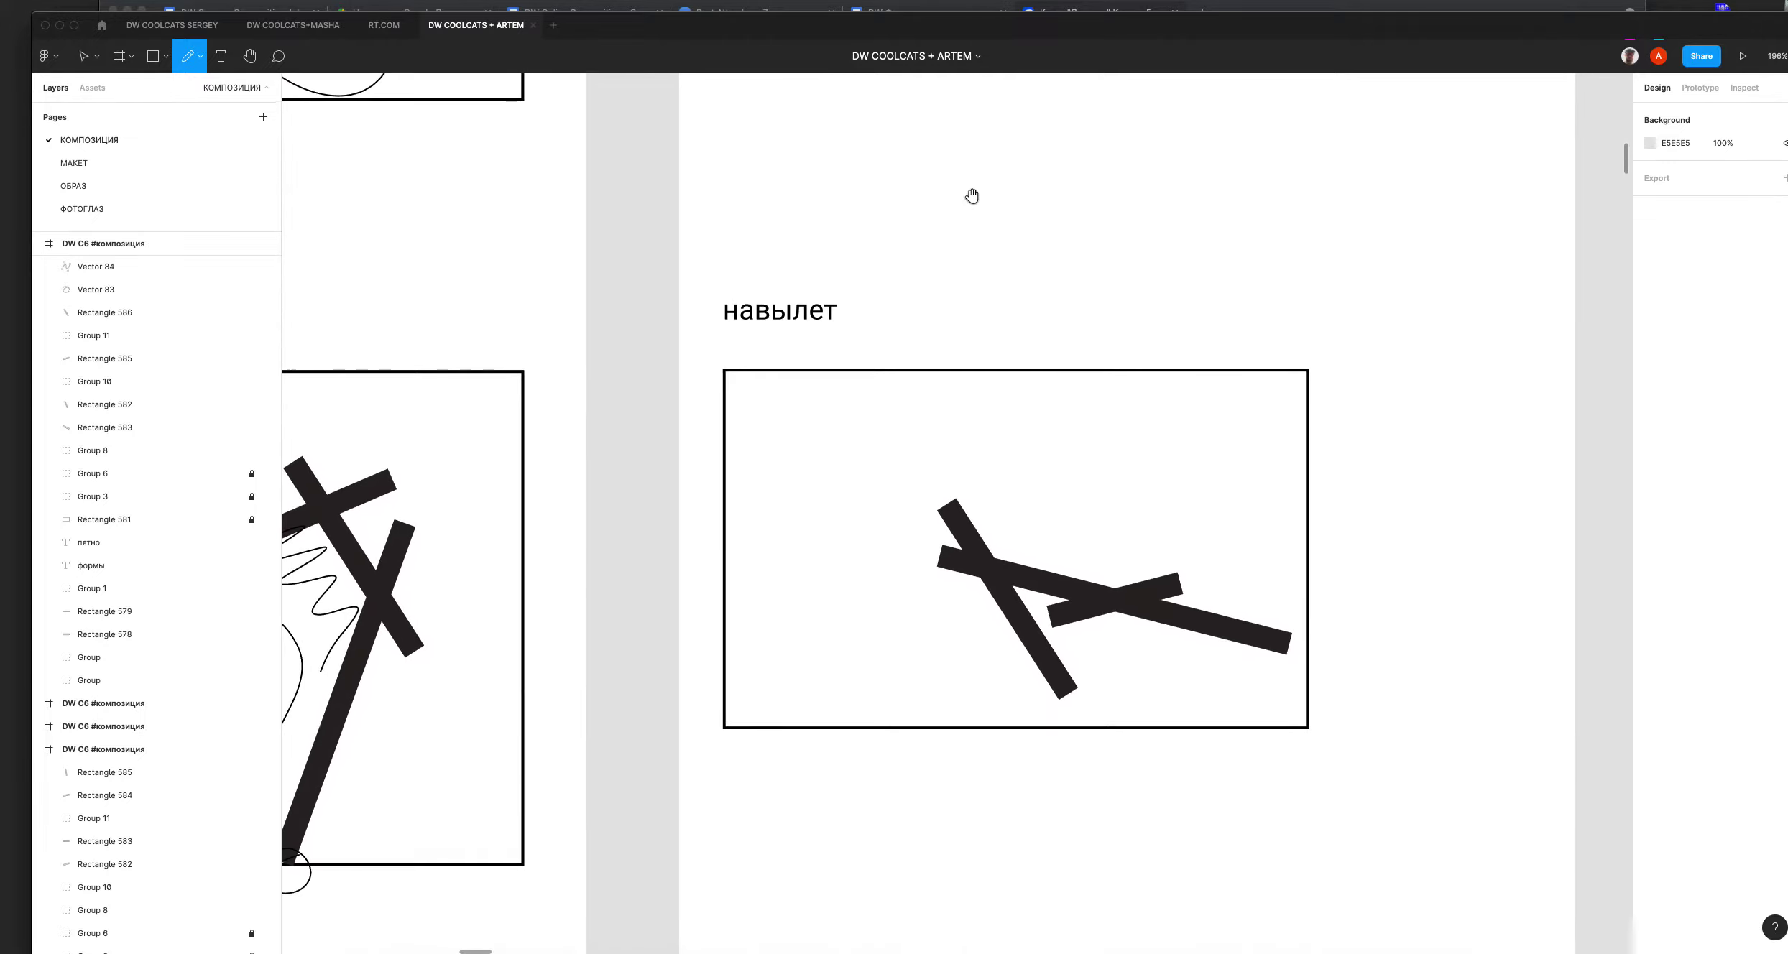
mouse_move(1045, 599)
mouse_down()
mouse_move(1060, 651)
mouse_move(1164, 681)
mouse_up()
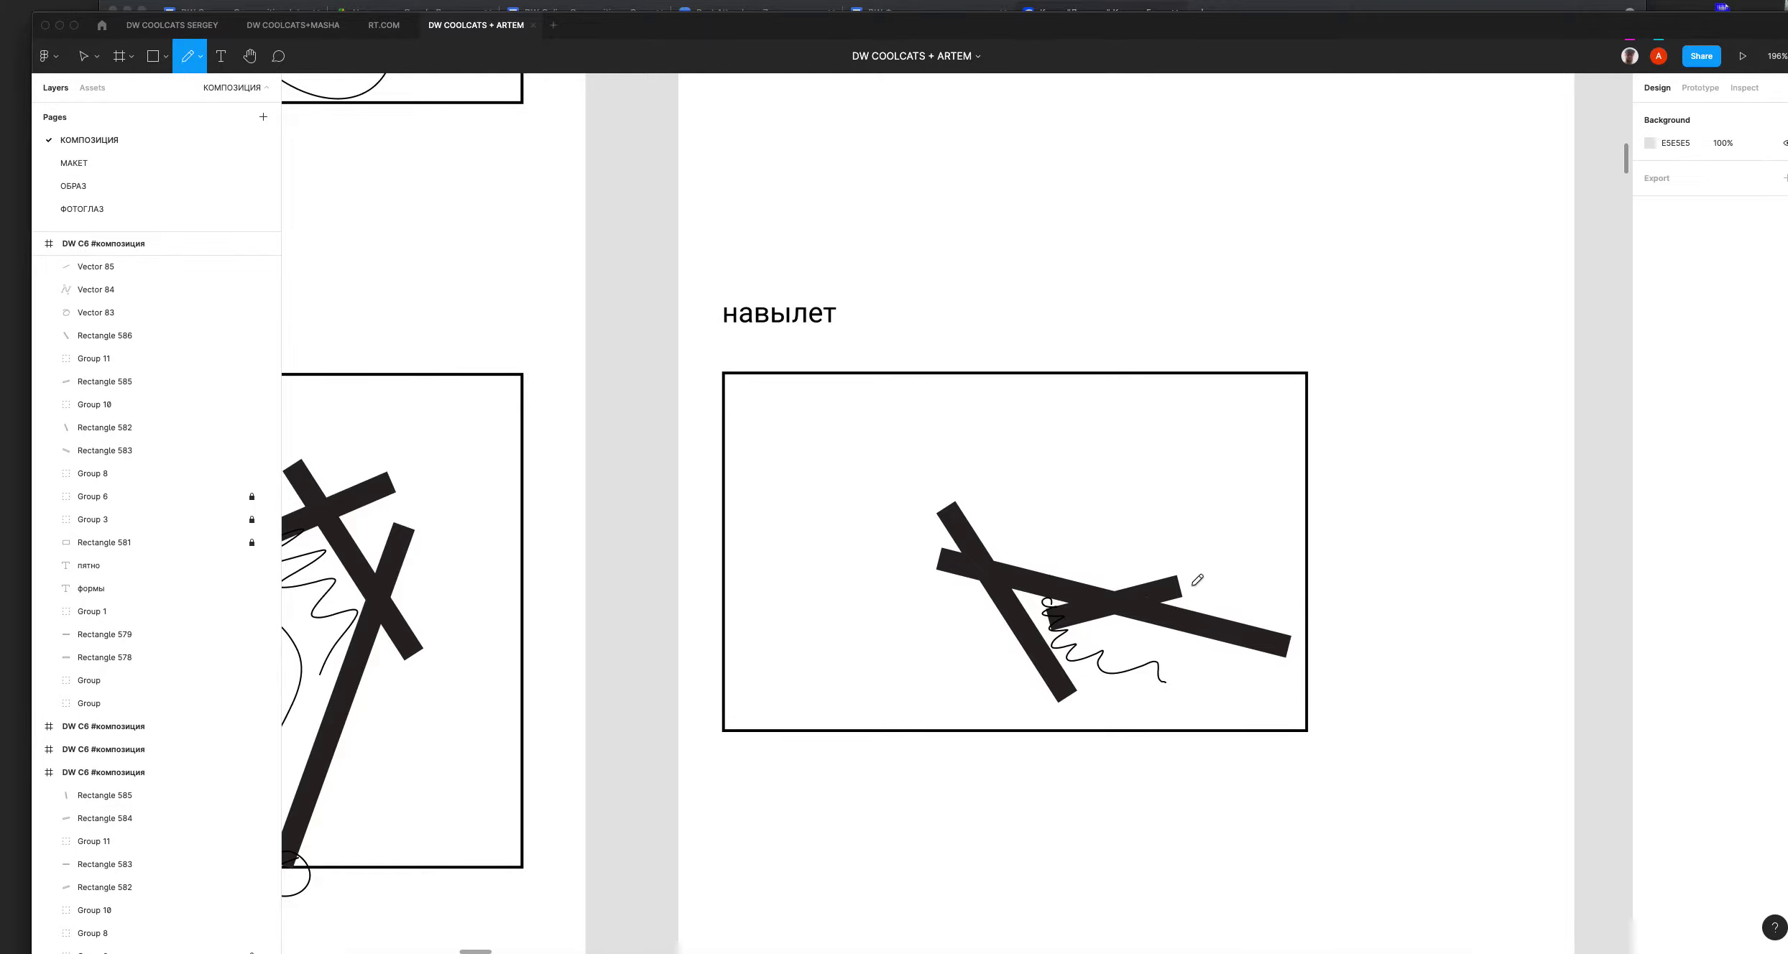
mouse_move(767, 767)
mouse_down()
mouse_move(808, 774)
mouse_move(927, 744)
mouse_move(902, 768)
mouse_move(1010, 778)
mouse_up()
drag(1064, 784, 1062, 490)
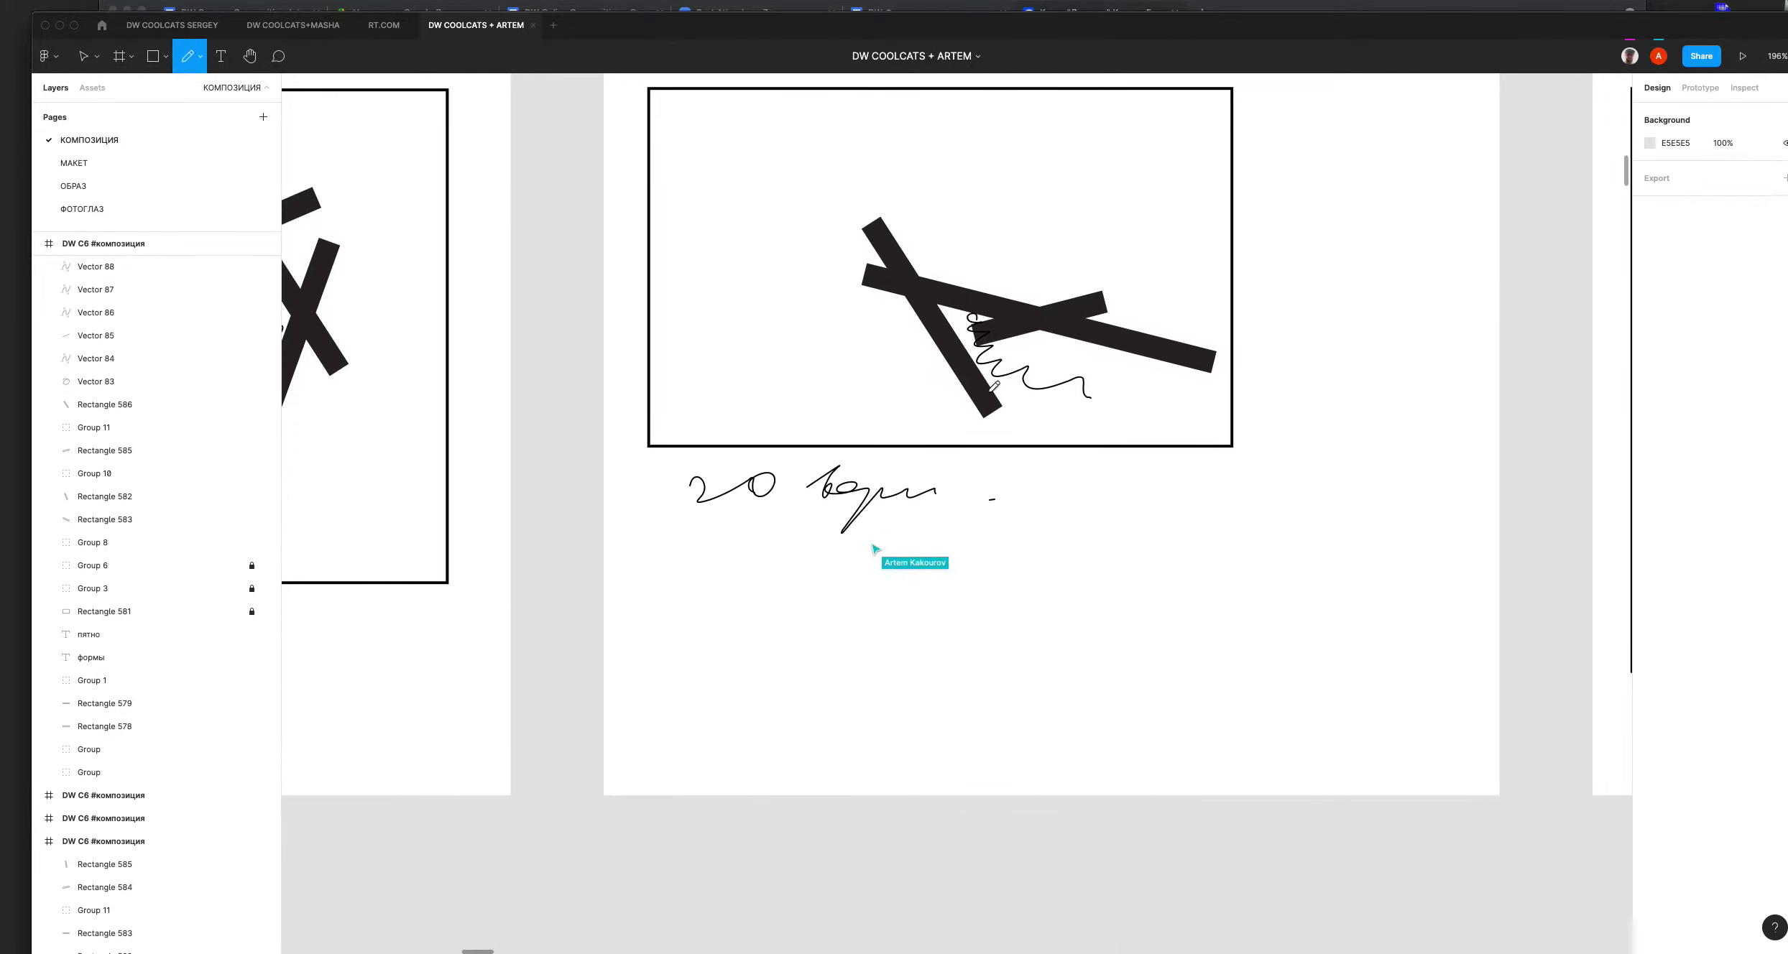
Step: Point a pencil arrow at the short bar of the tall крест figure and move that bar outside the frame
drag(1228, 390, 267, 593)
mouse_move(493, 512)
mouse_down()
mouse_move(822, 477)
mouse_move(577, 464)
mouse_up()
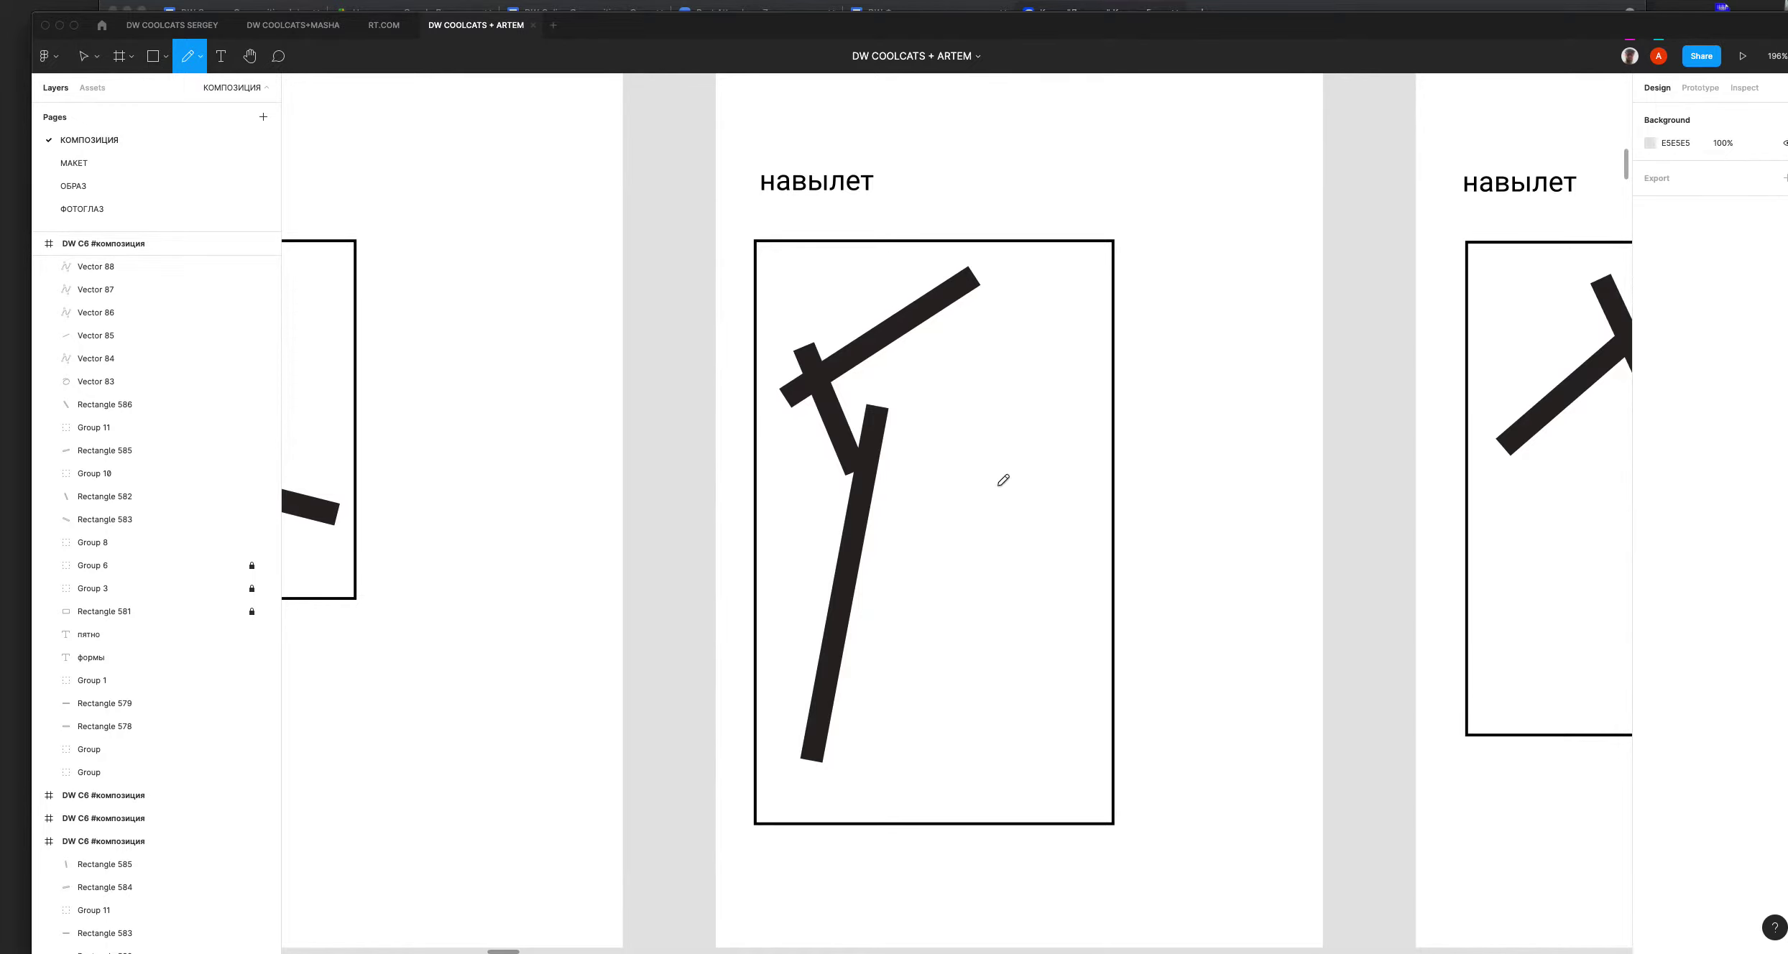
drag(1009, 360, 1030, 619)
scroll(1058, 619, up, 10)
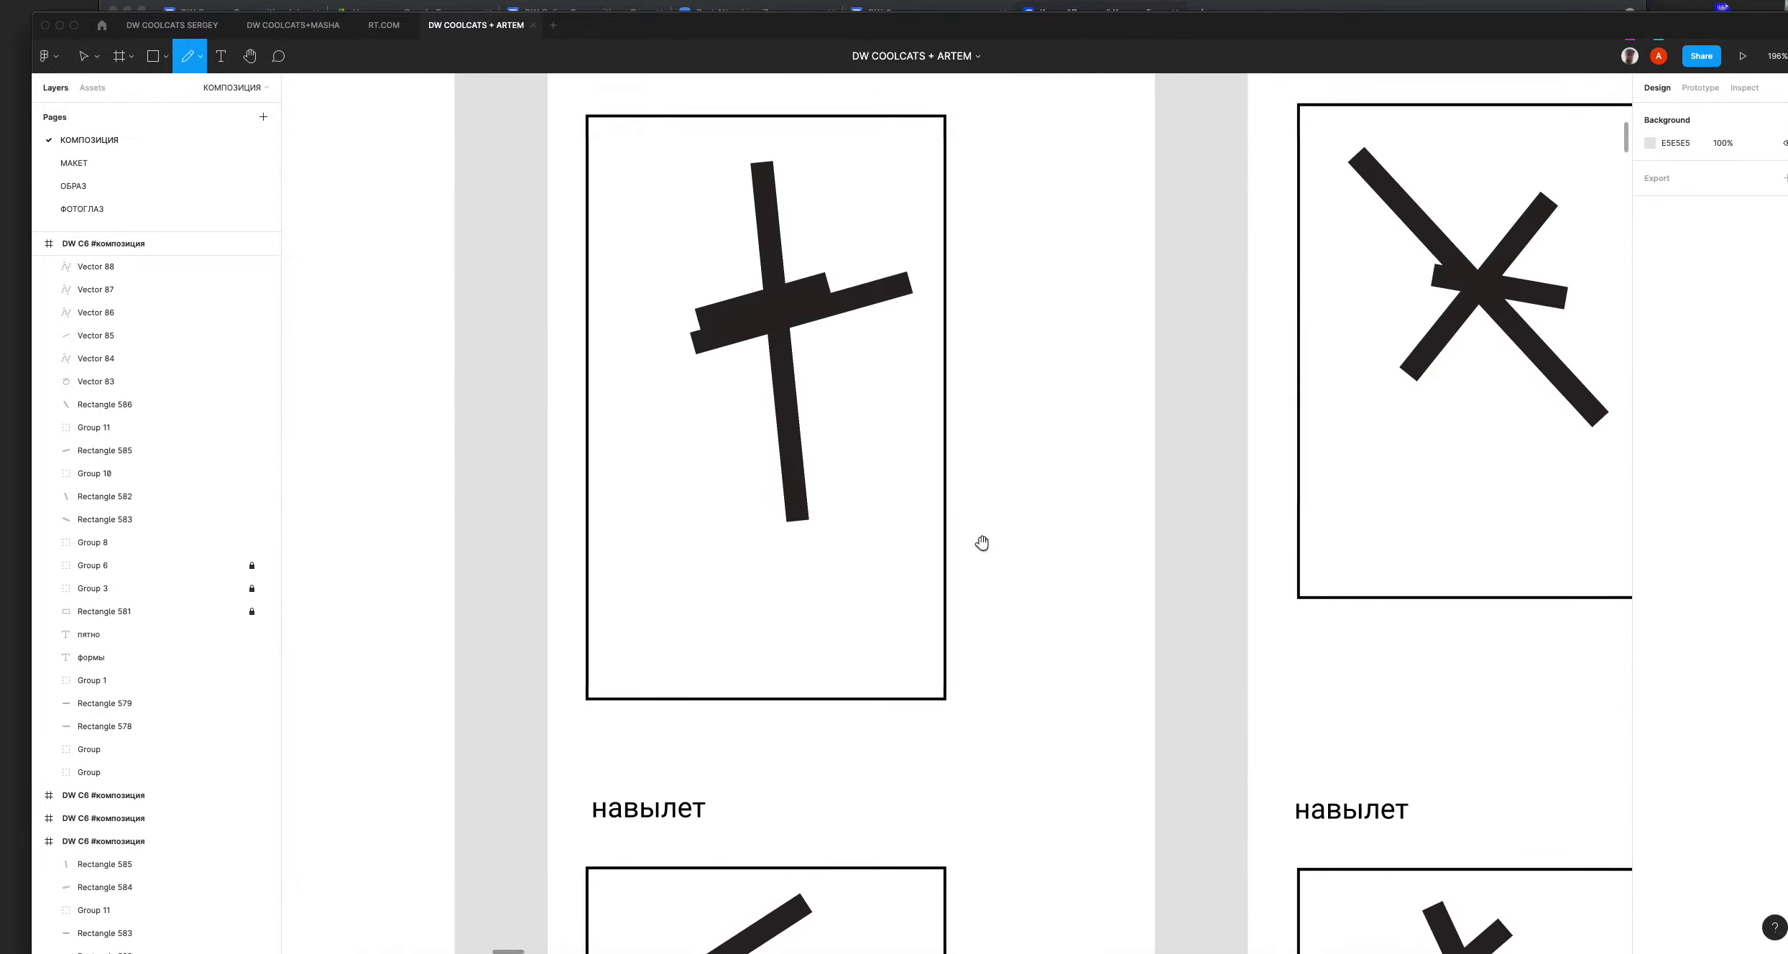
scroll(981, 543, up, 5)
mouse_move(667, 423)
mouse_down()
mouse_move(721, 442)
mouse_move(729, 488)
mouse_move(790, 503)
mouse_move(786, 779)
mouse_move(843, 651)
mouse_move(838, 567)
mouse_move(819, 519)
mouse_move(732, 573)
mouse_move(819, 471)
mouse_move(830, 388)
mouse_move(1195, 391)
mouse_up()
key(v)
Step: Shift the medium bar of the tall крест figure slightly up and right, and move it with the long bar slightly left
click(851, 508)
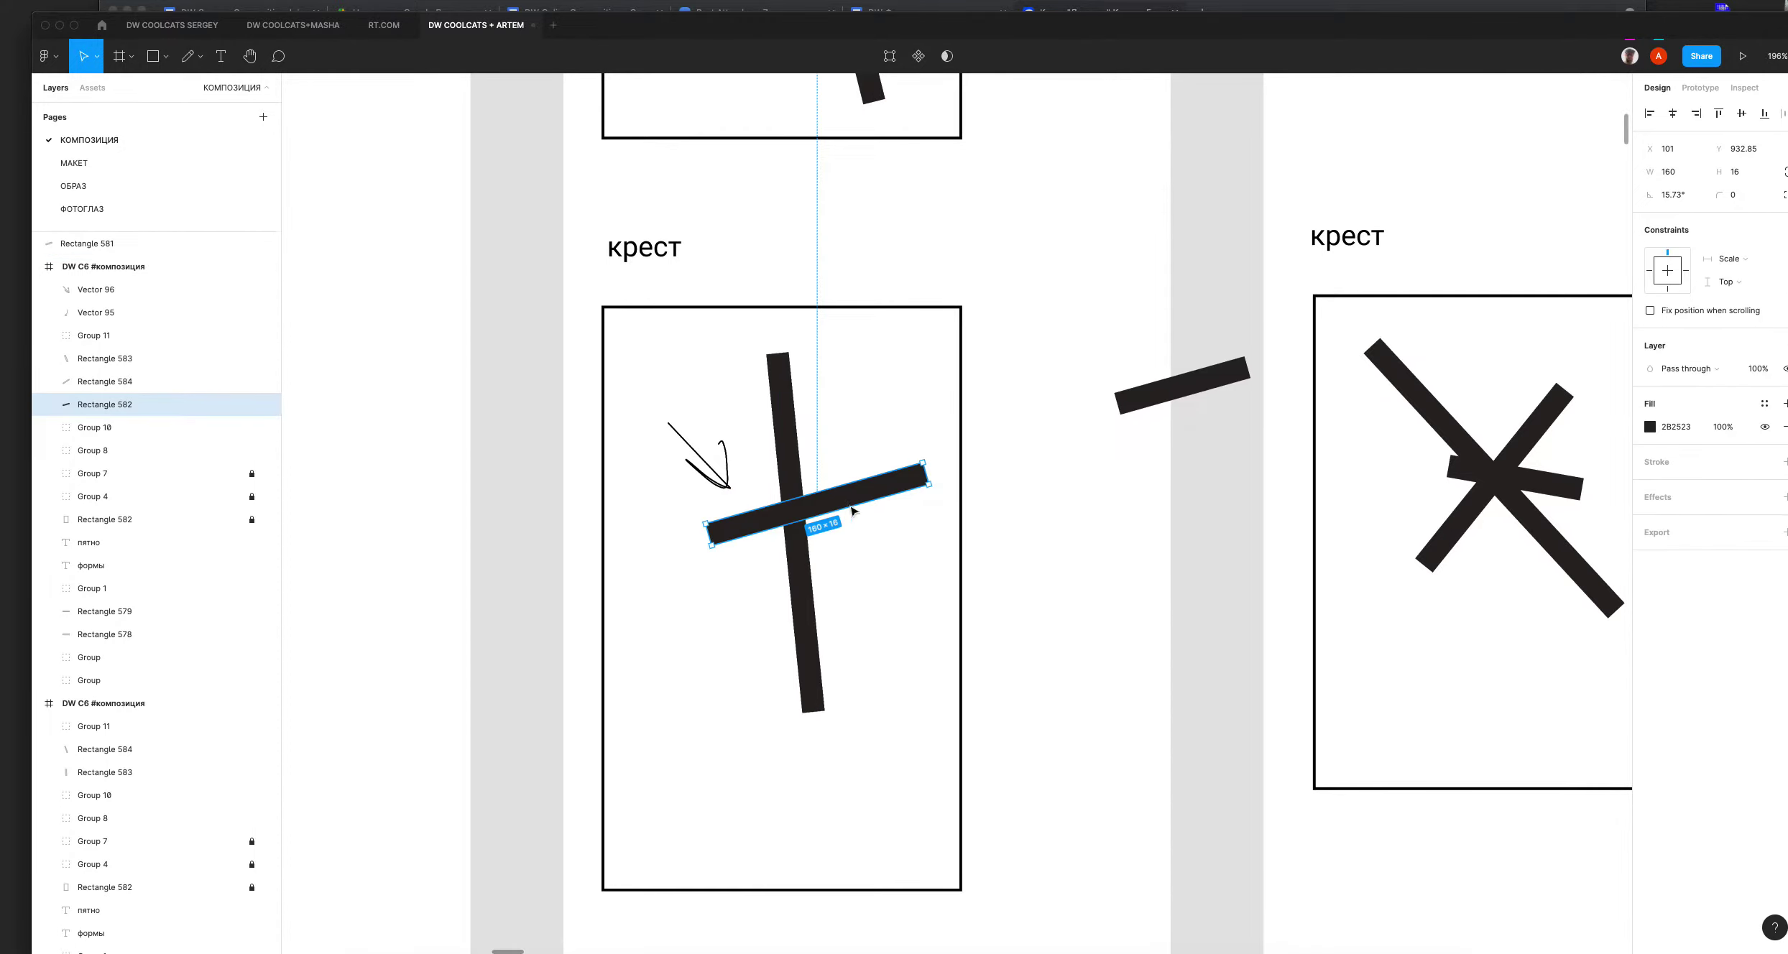
mouse_move(866, 494)
mouse_down()
mouse_move(898, 491)
mouse_move(885, 478)
mouse_up()
shift+click(783, 452)
drag(791, 575, 781, 579)
Step: Group the medium and long bars of the tall крест figure and rotate the group to 10°
key(super+g)
click(1675, 215)
text(10)
key(Return)
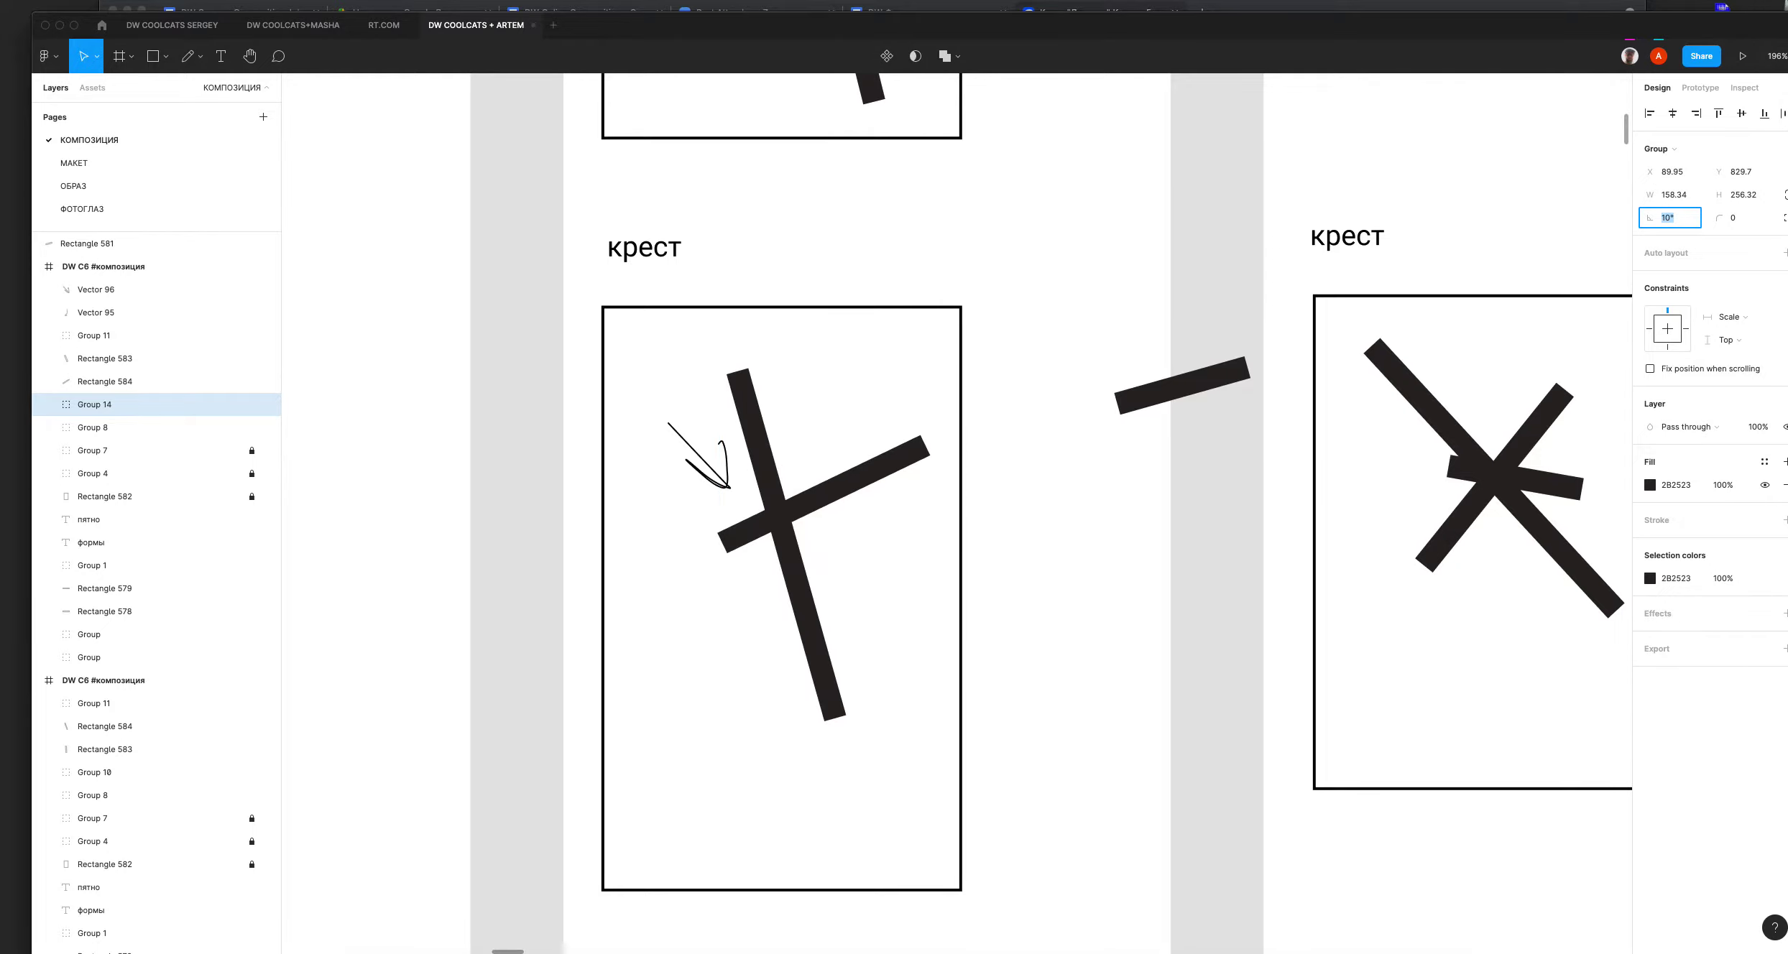
Step: Try shifting the medium bar inside the rotated крест group up and right, and undo the move
click(902, 481)
double_click(881, 468)
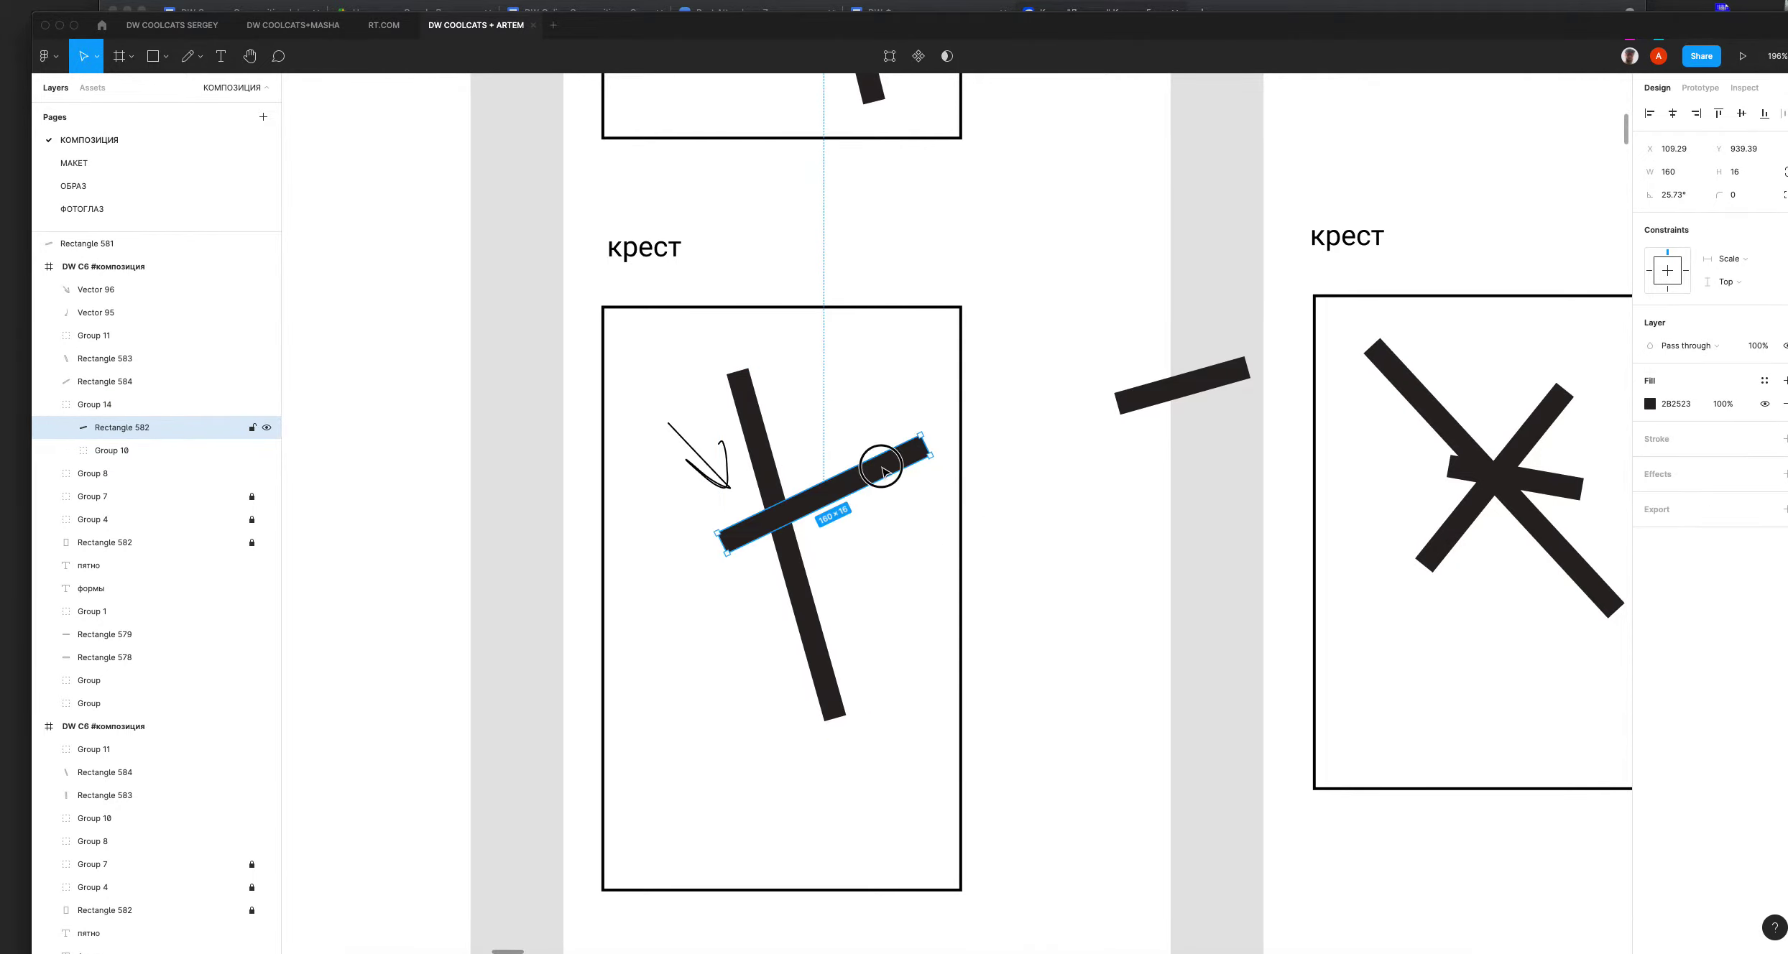
double_click(883, 469)
drag(889, 472, 912, 447)
drag(1176, 382, 1133, 370)
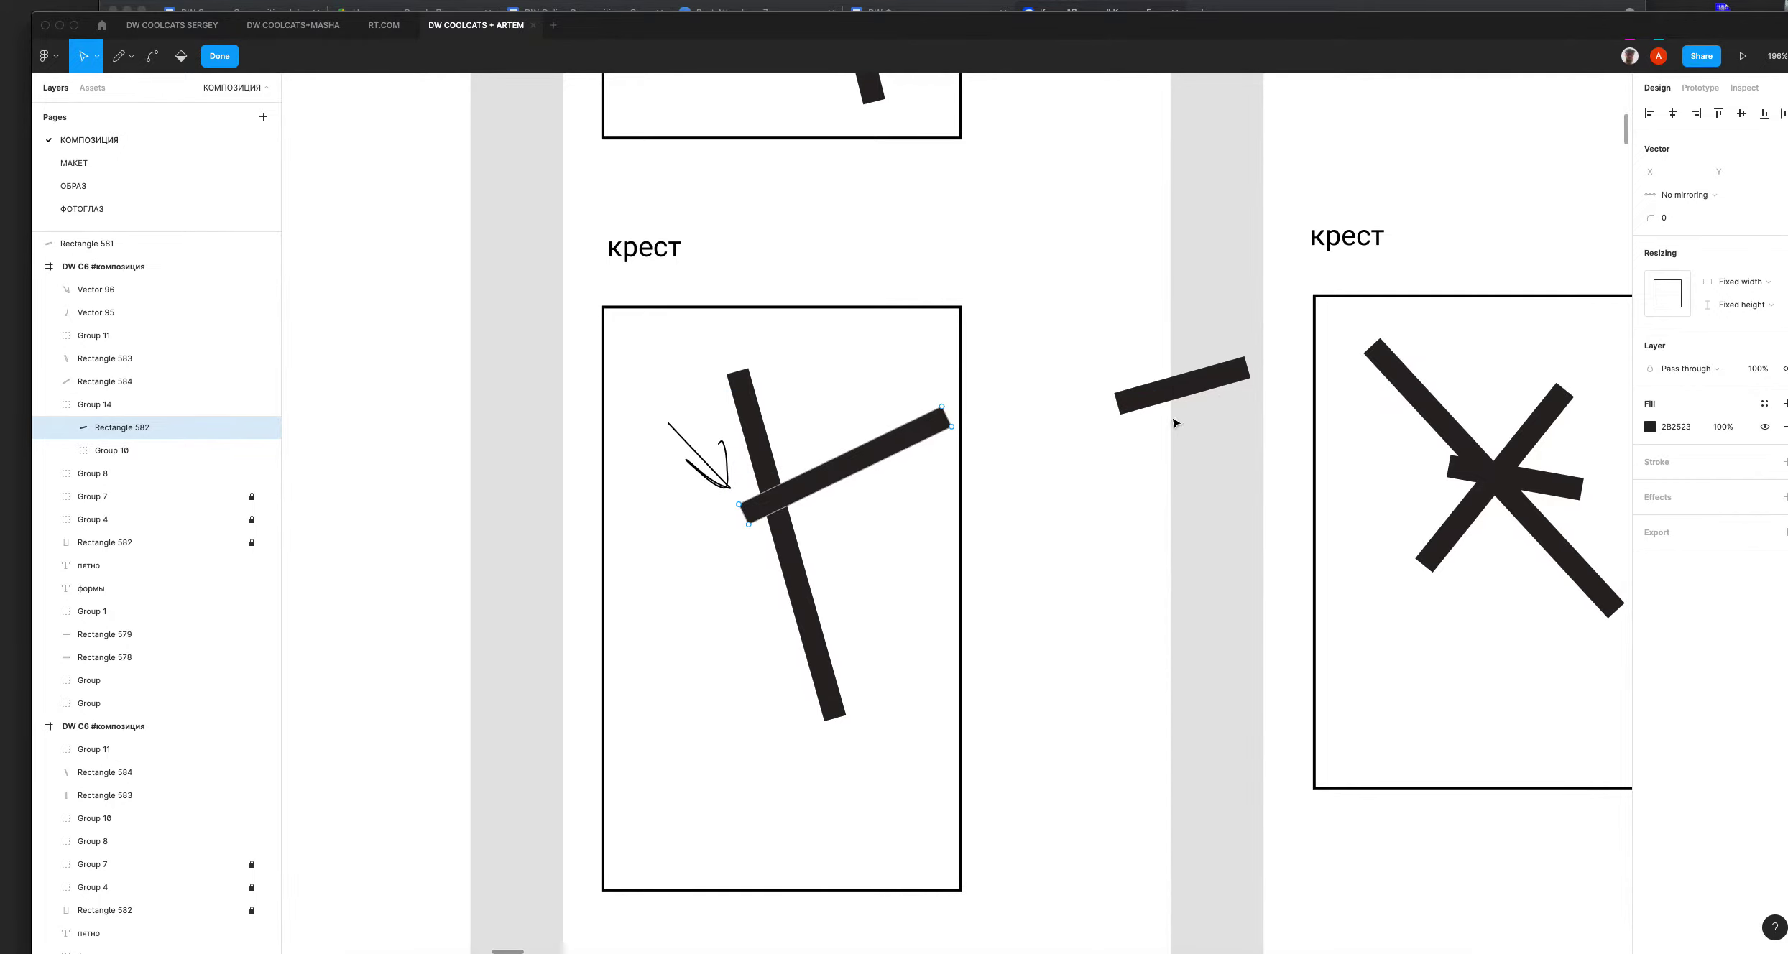
key(ctrl+z)
key(ctrl+z)
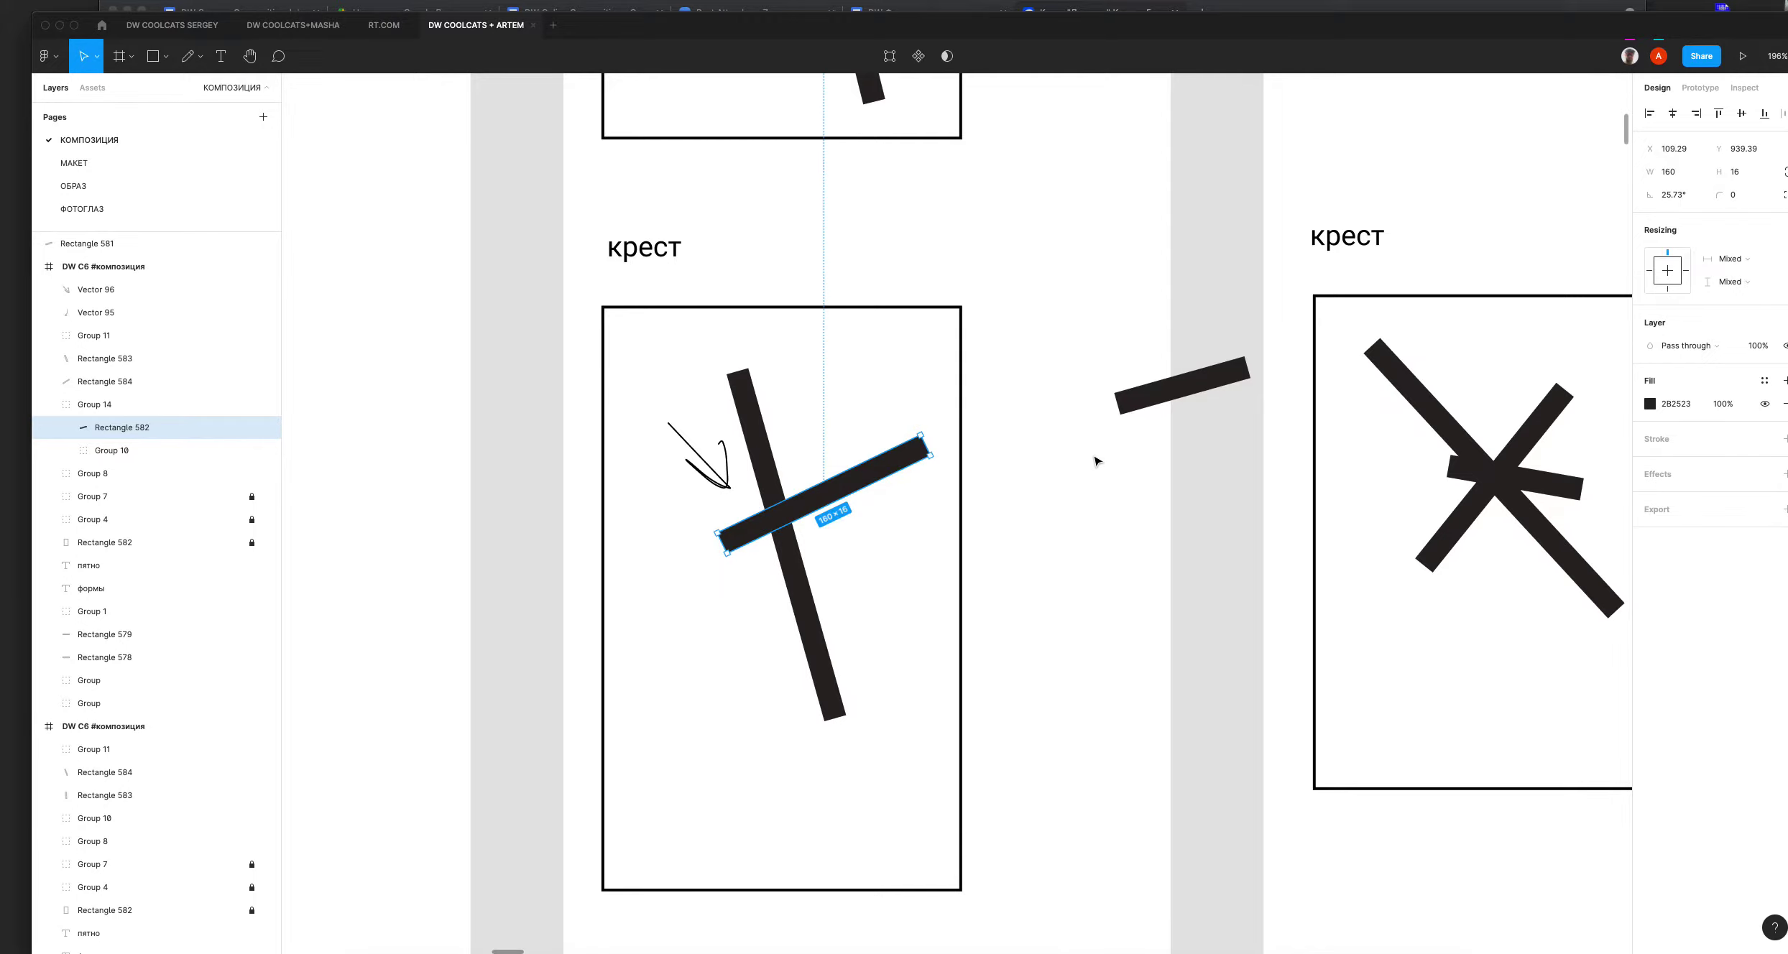
Step: Undo the rotation, grouping and trial moves in the tall крест figure, back to the short bar's original place
key(Escape)
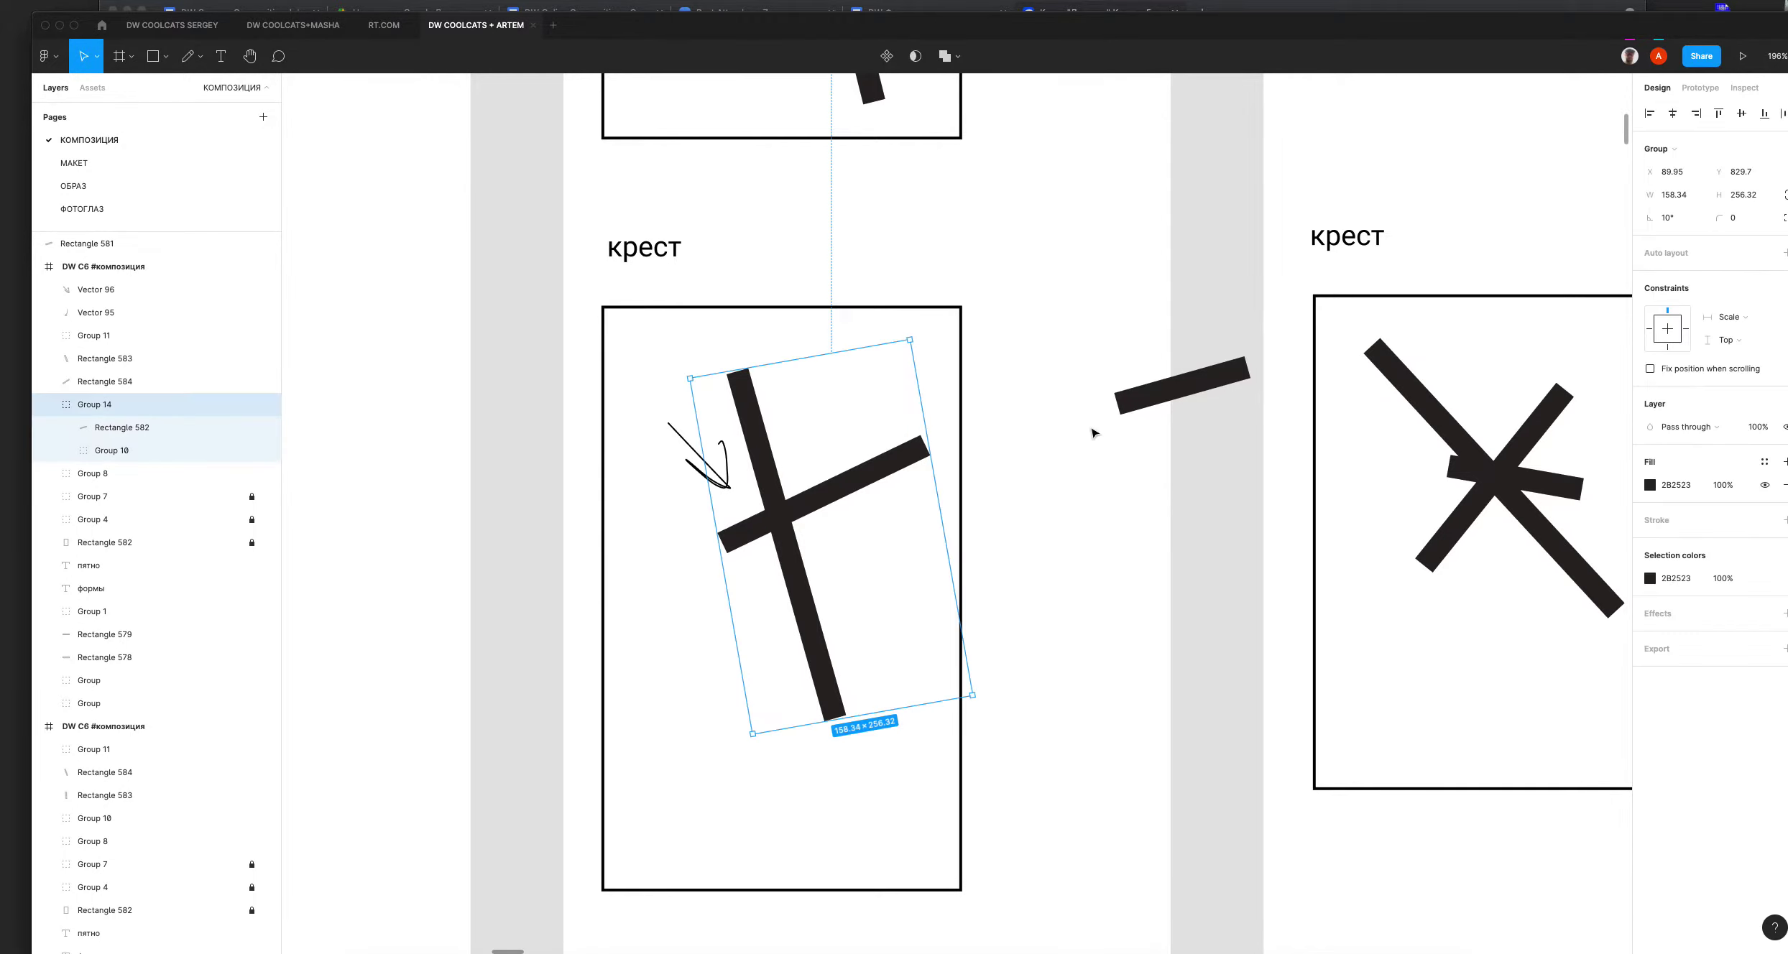
key(ctrl+z)
key(ctrl+shift+g)
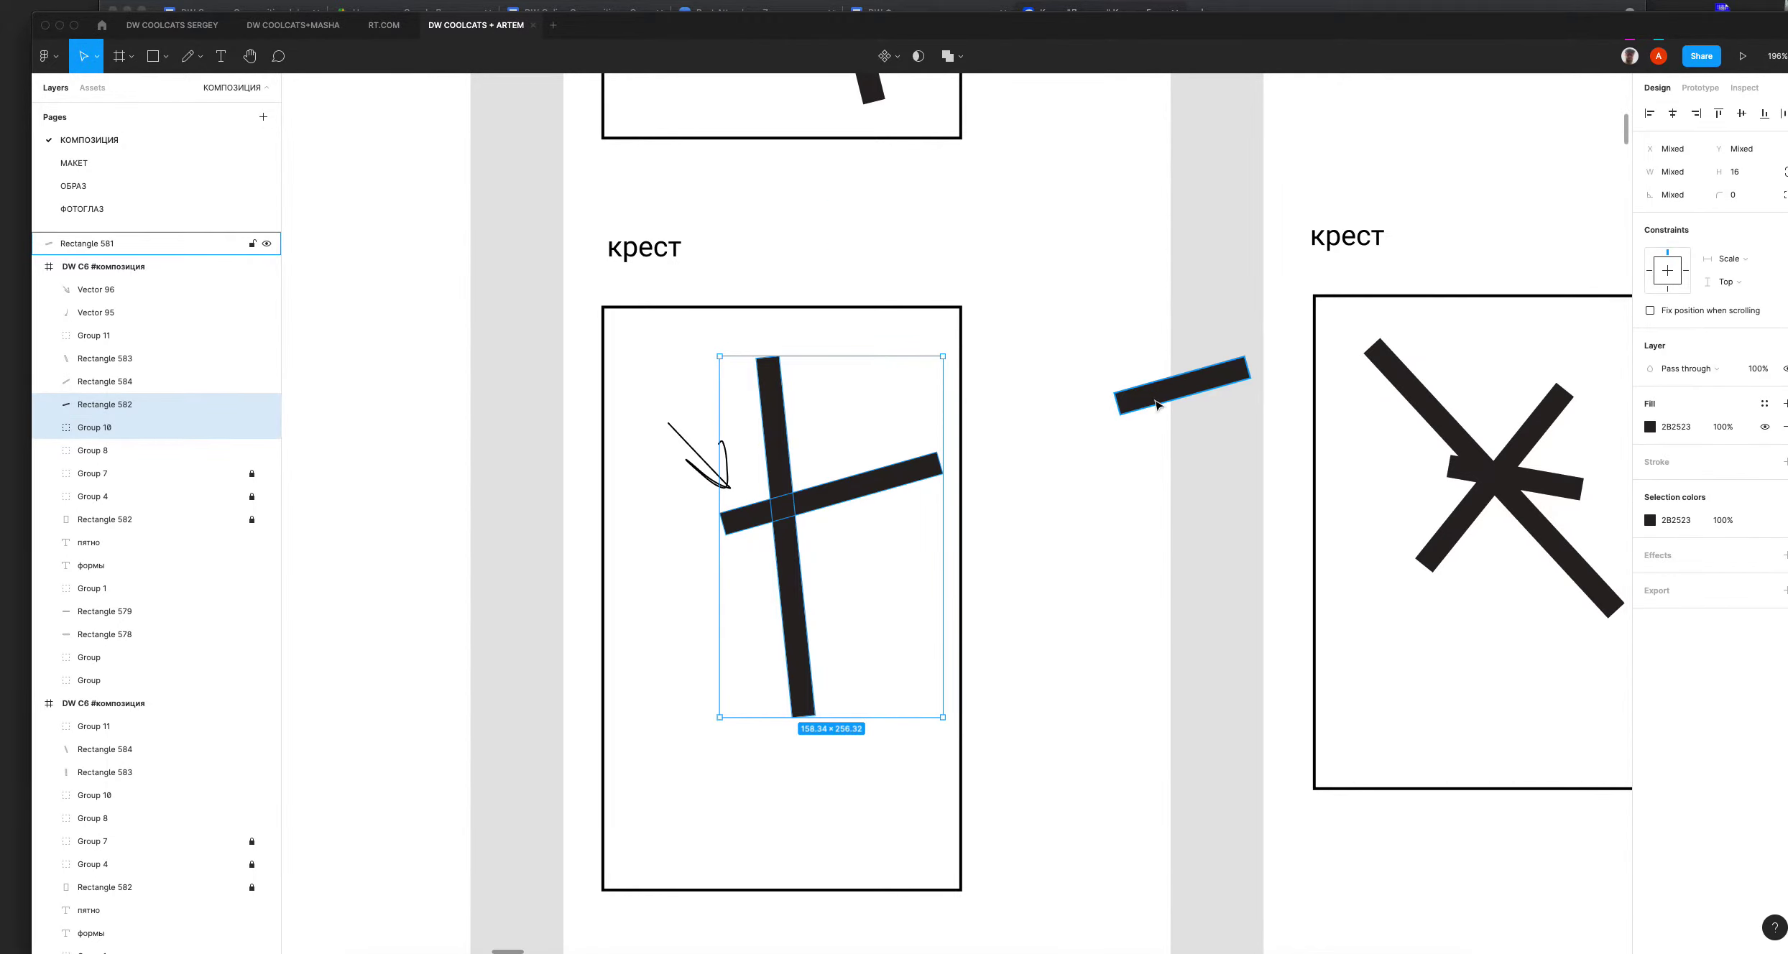
key(ctrl+z)
key(super+z)
key(super+z)
key(super+z)
key(super+z)
key(super+z)
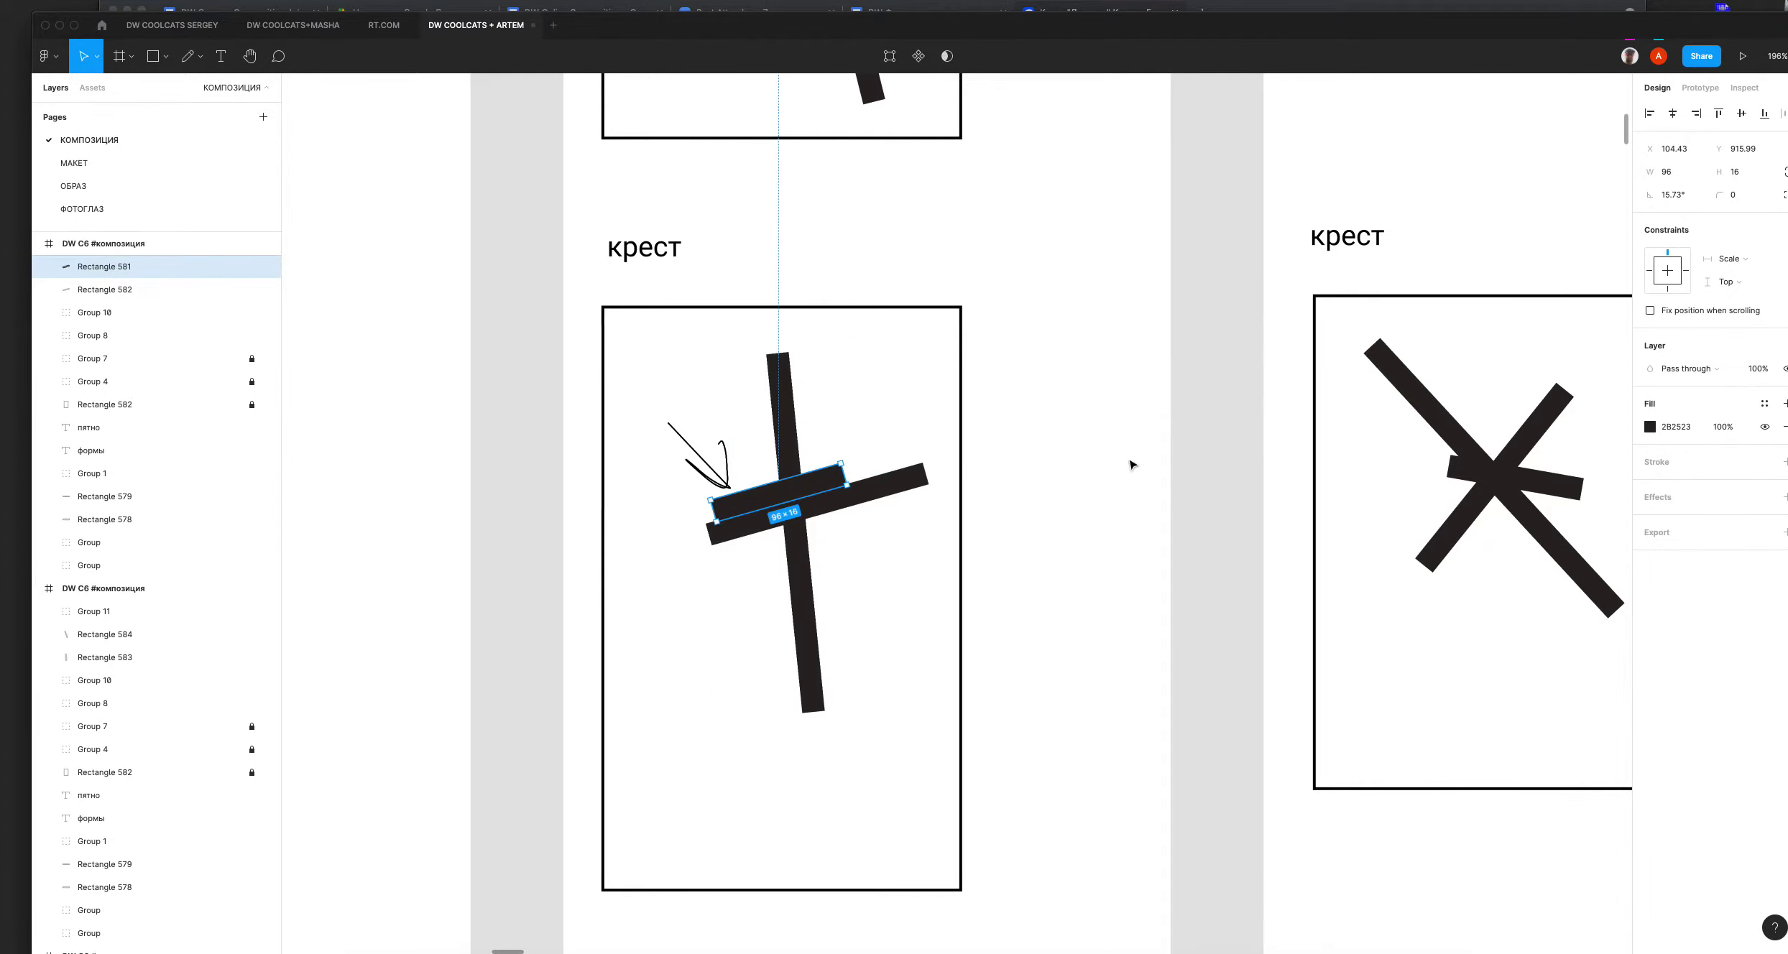
Step: Try the short bar lower in the tall крест frame, including at X 17, Y 1041.03, and undo the moves
click(797, 493)
drag(831, 489, 823, 596)
key(super+z)
drag(797, 498, 682, 665)
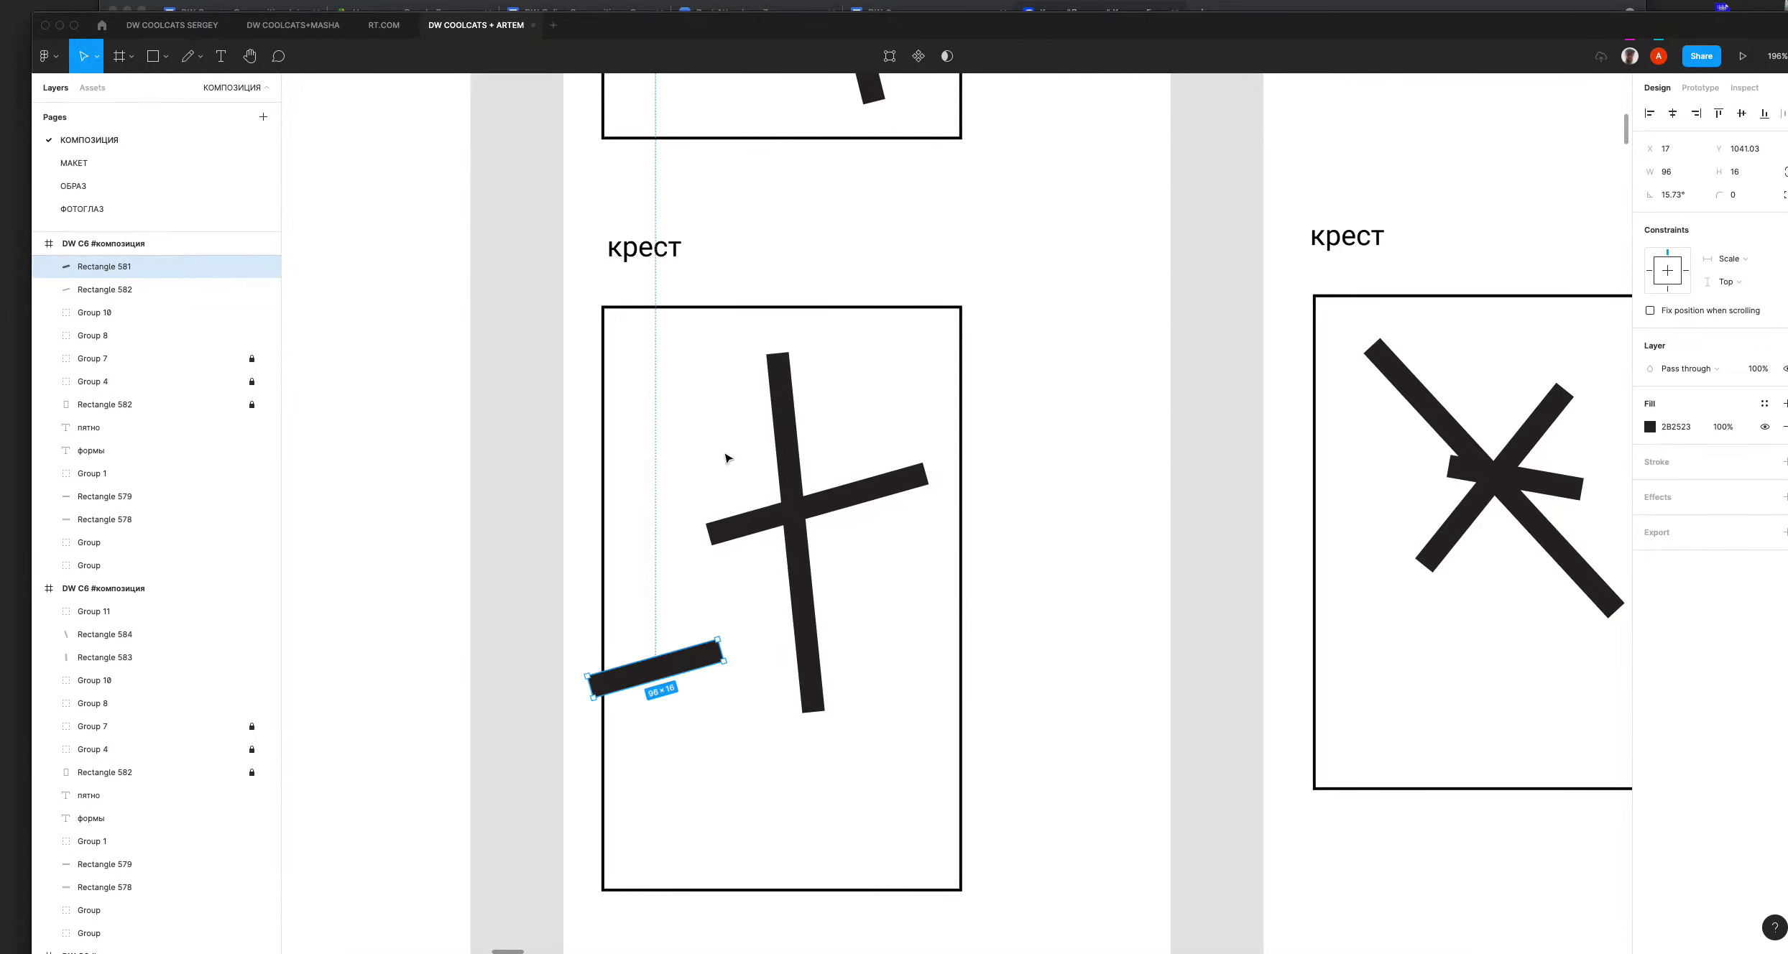
key(super+z)
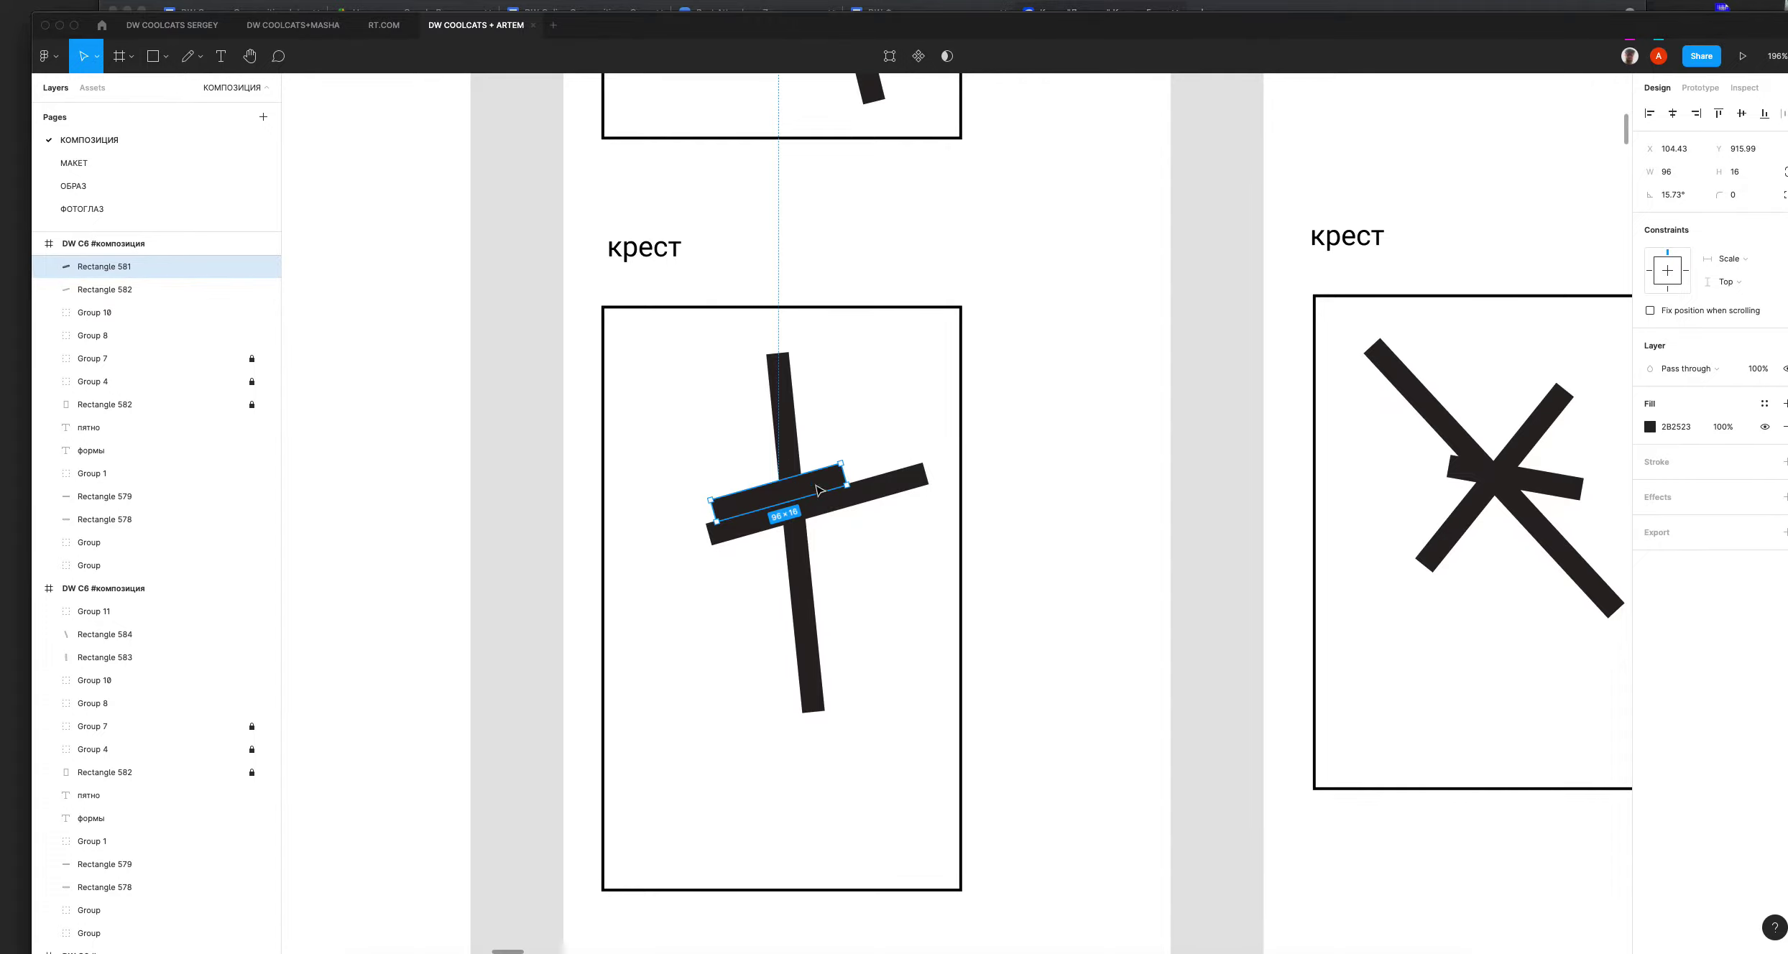
click(1105, 426)
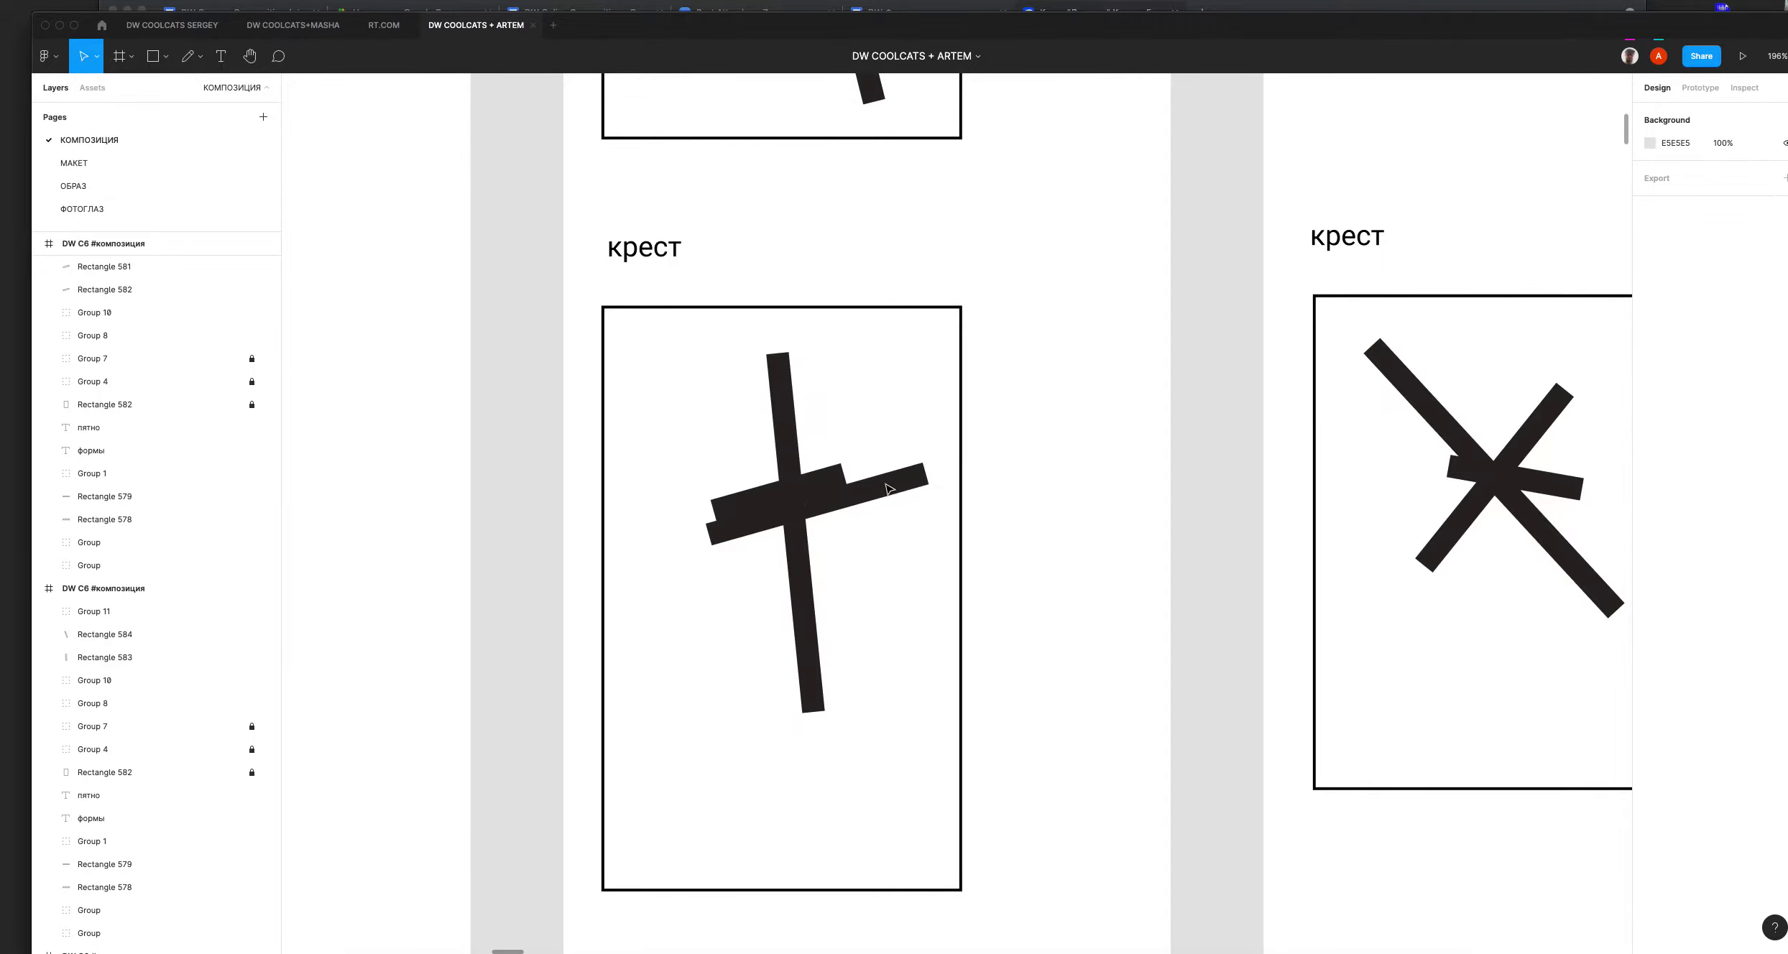
Step: Draw pencil arrows at both ends of the short bar in the tall крест figure and arcs along the cross's four arms
click(201, 57)
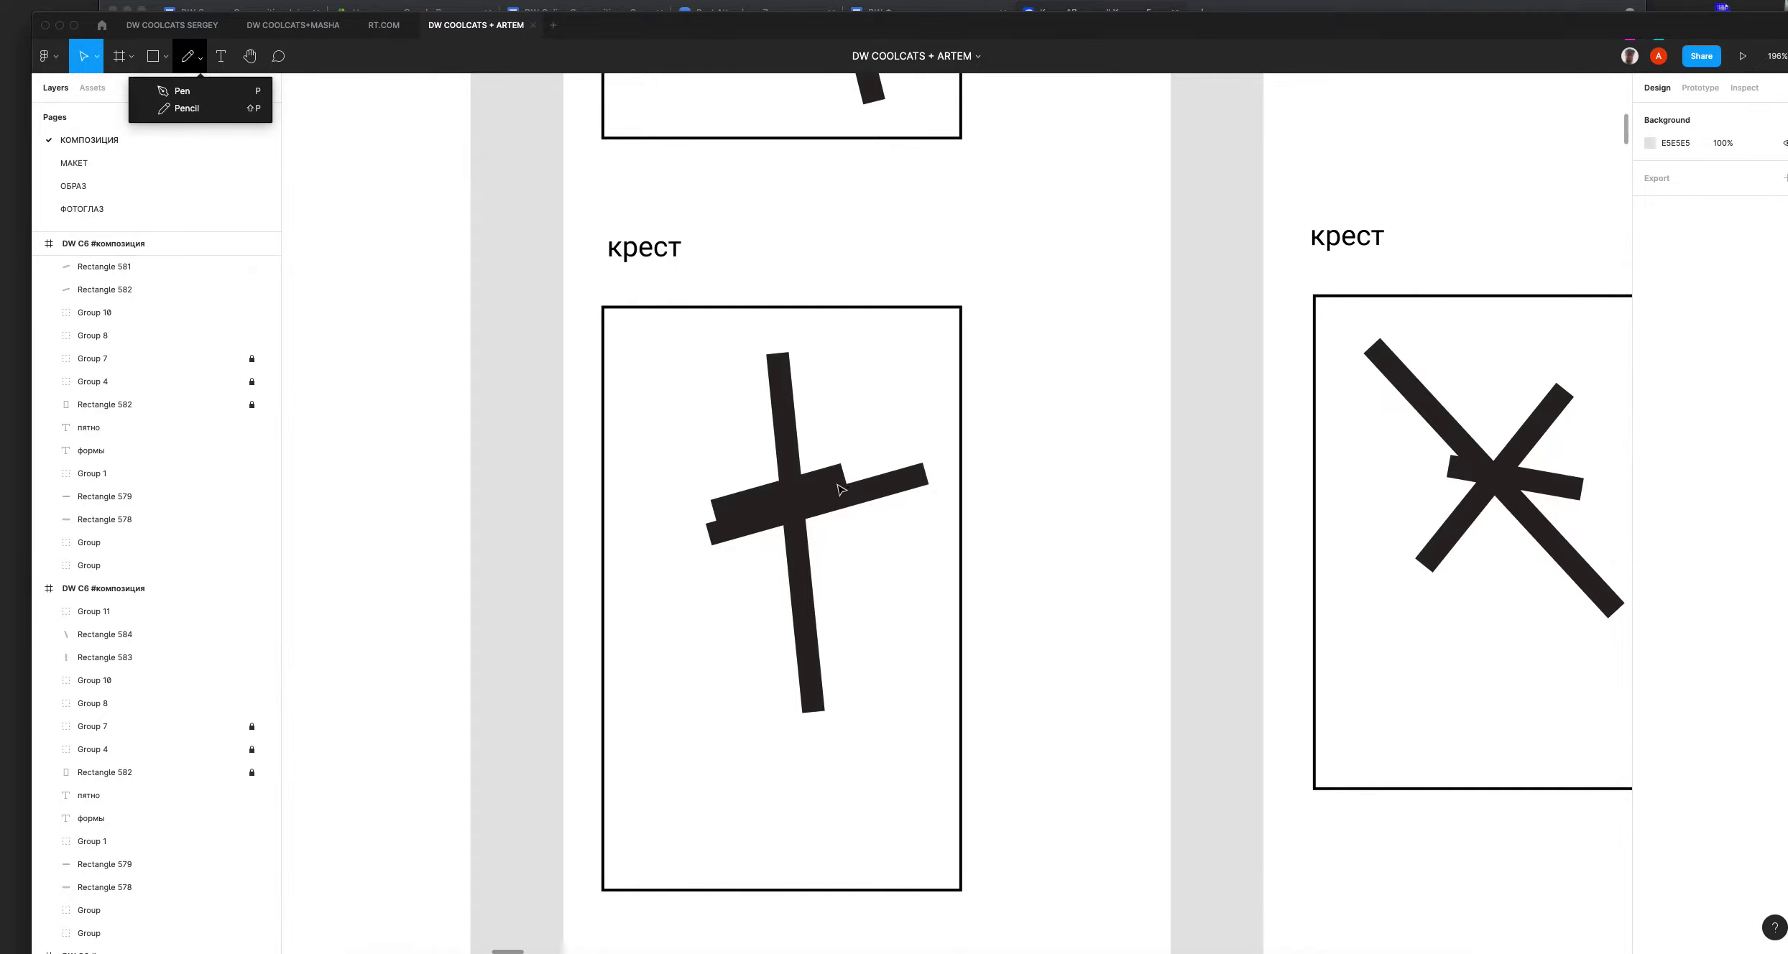
click(188, 108)
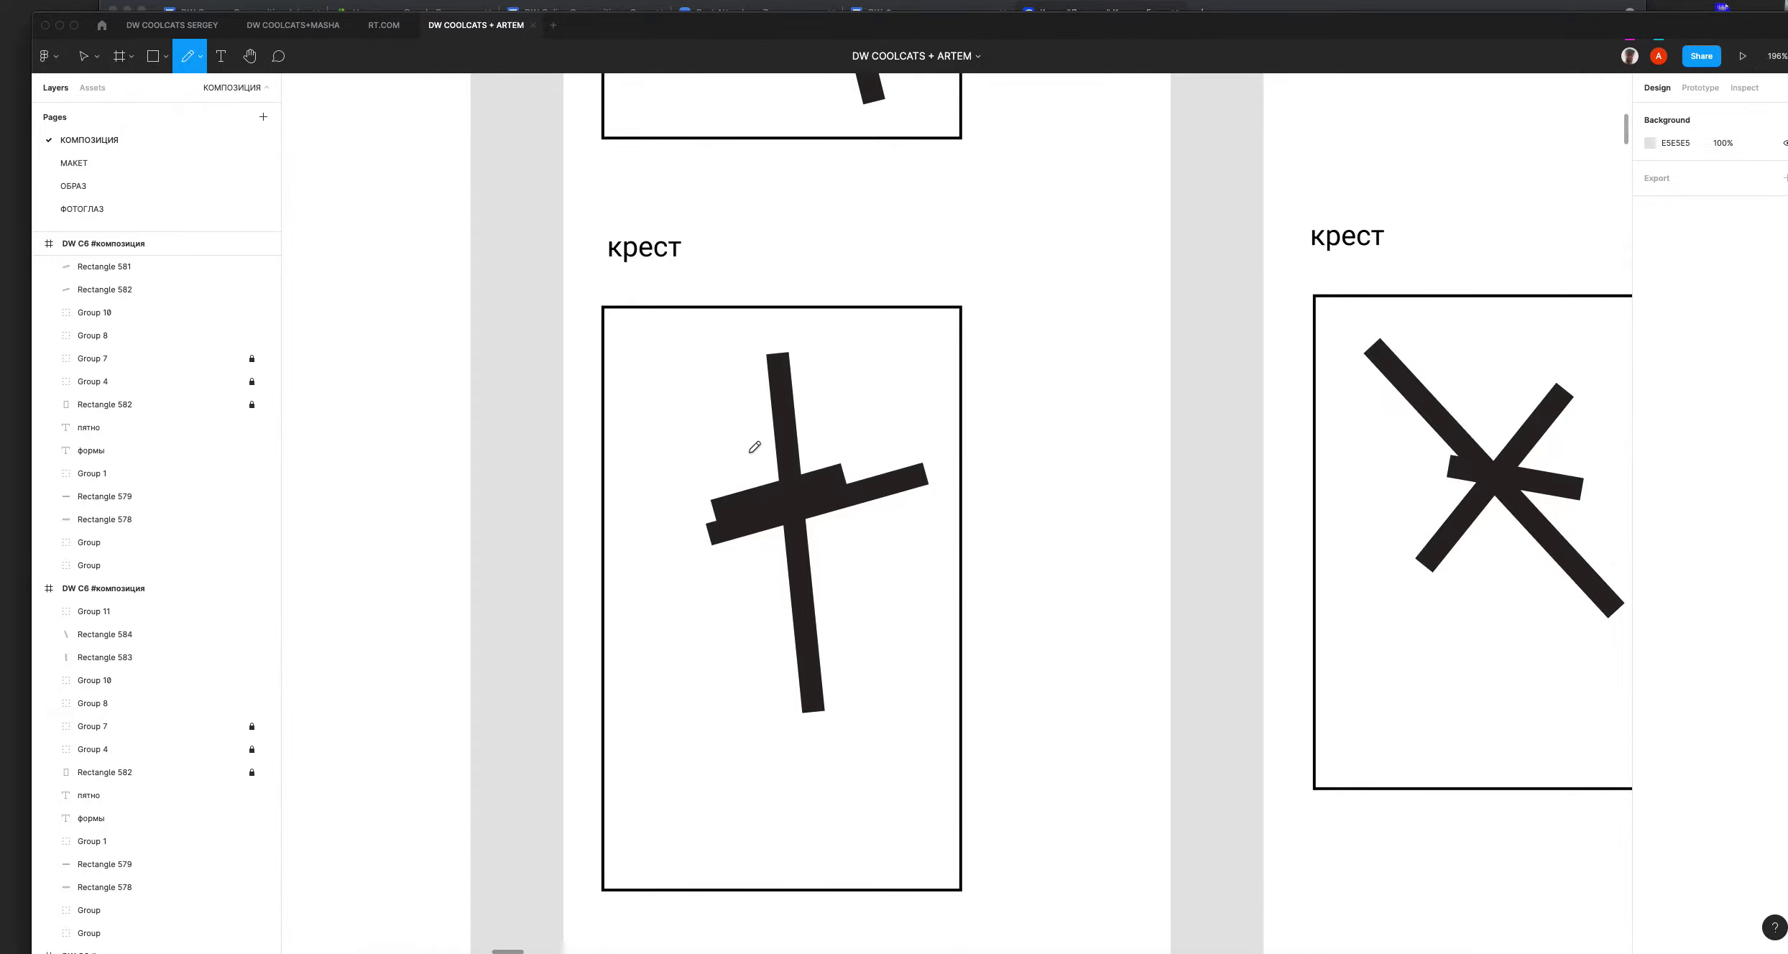
mouse_move(629, 539)
mouse_down()
mouse_move(711, 512)
mouse_move(697, 534)
mouse_up()
mouse_move(872, 460)
mouse_down()
mouse_move(945, 419)
mouse_move(905, 451)
mouse_up()
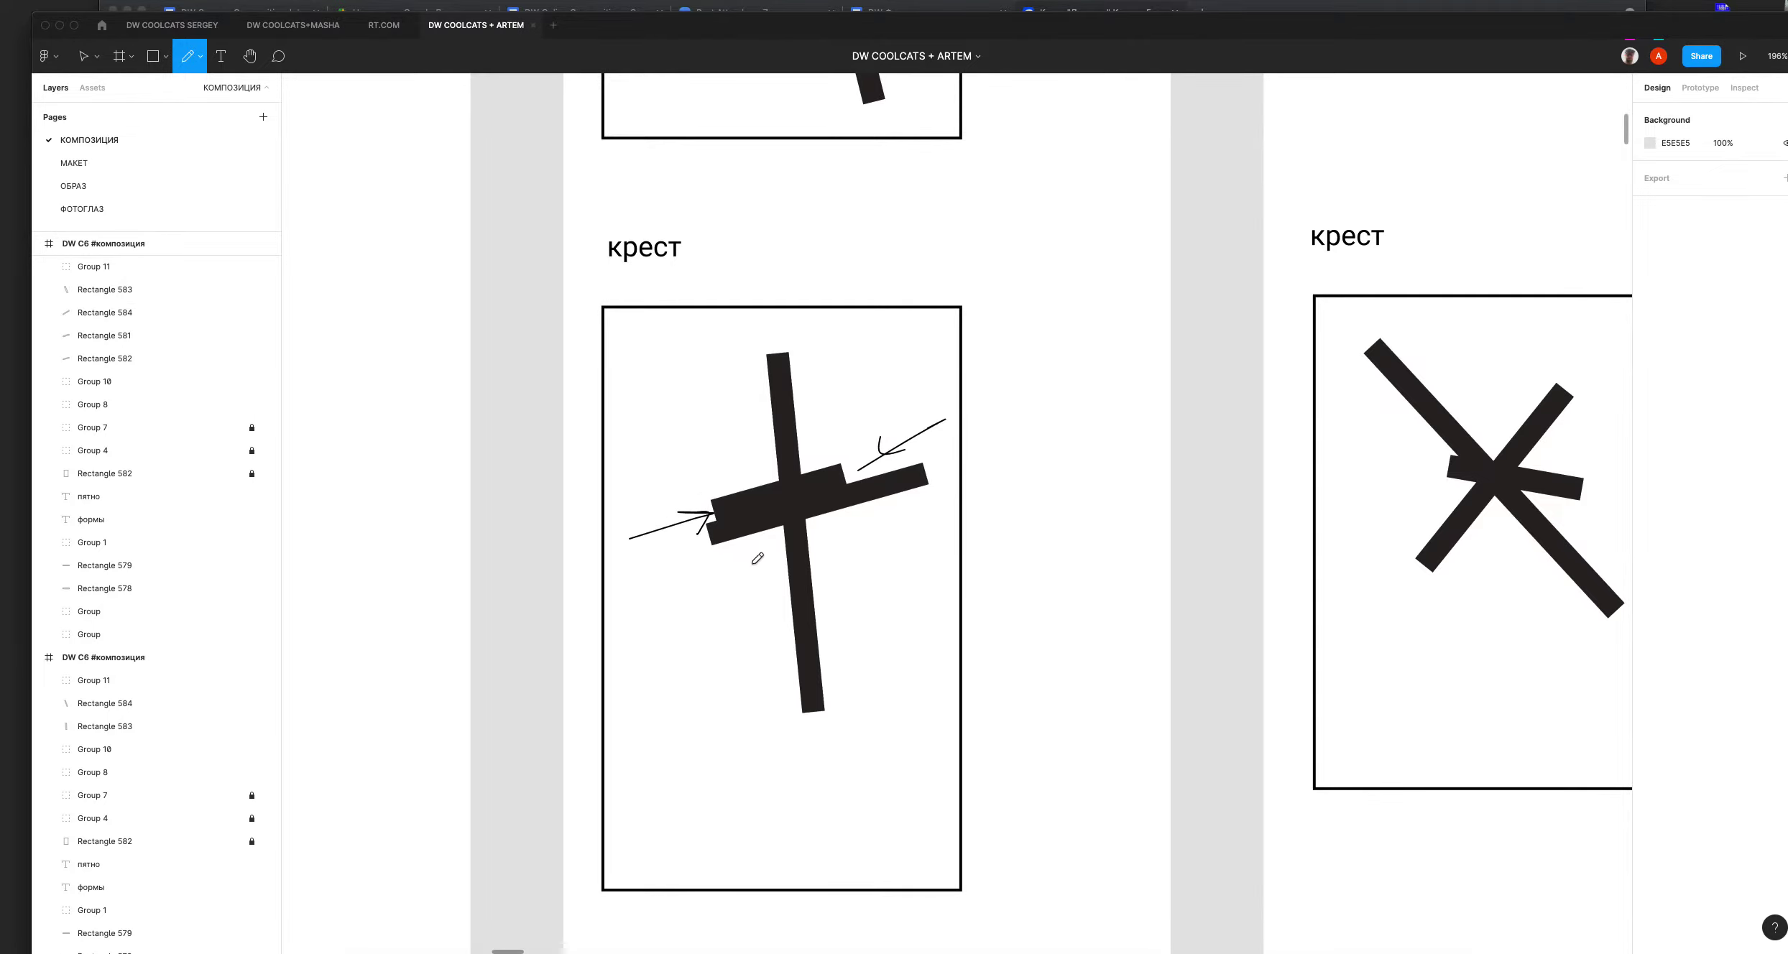
mouse_move(712, 546)
mouse_down()
mouse_move(812, 527)
mouse_move(849, 556)
mouse_move(927, 483)
mouse_up()
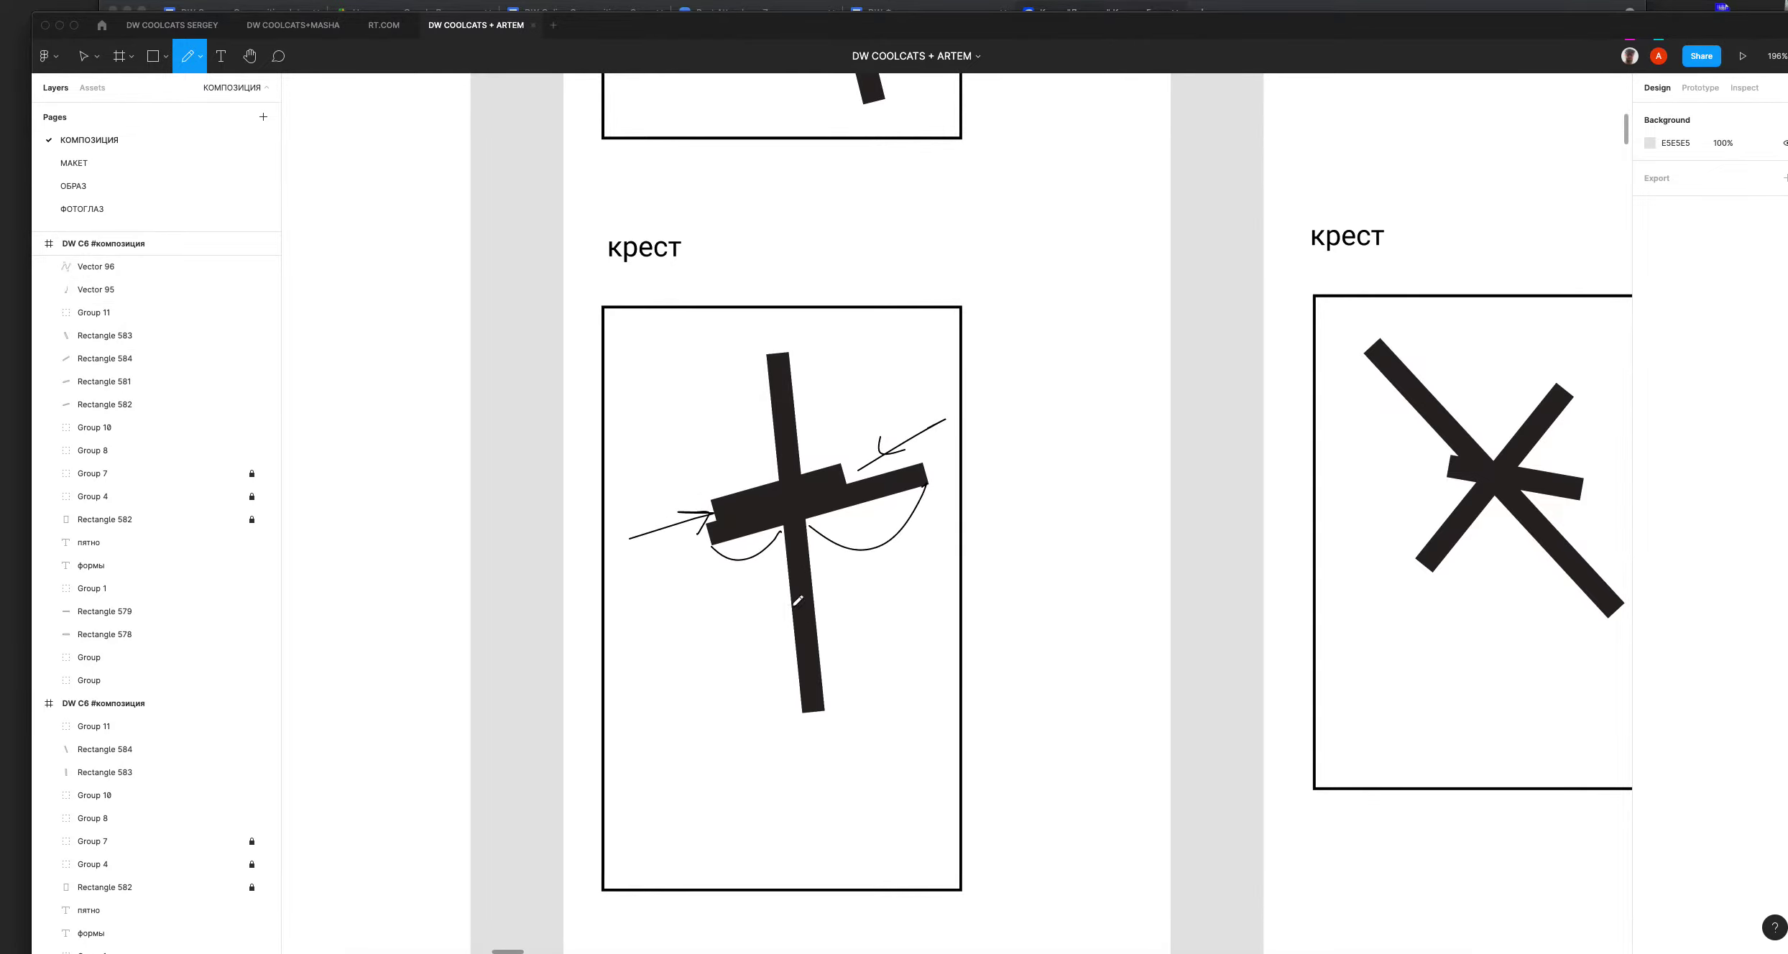
mouse_move(783, 352)
mouse_down()
mouse_move(810, 465)
mouse_move(802, 518)
mouse_move(833, 689)
mouse_up()
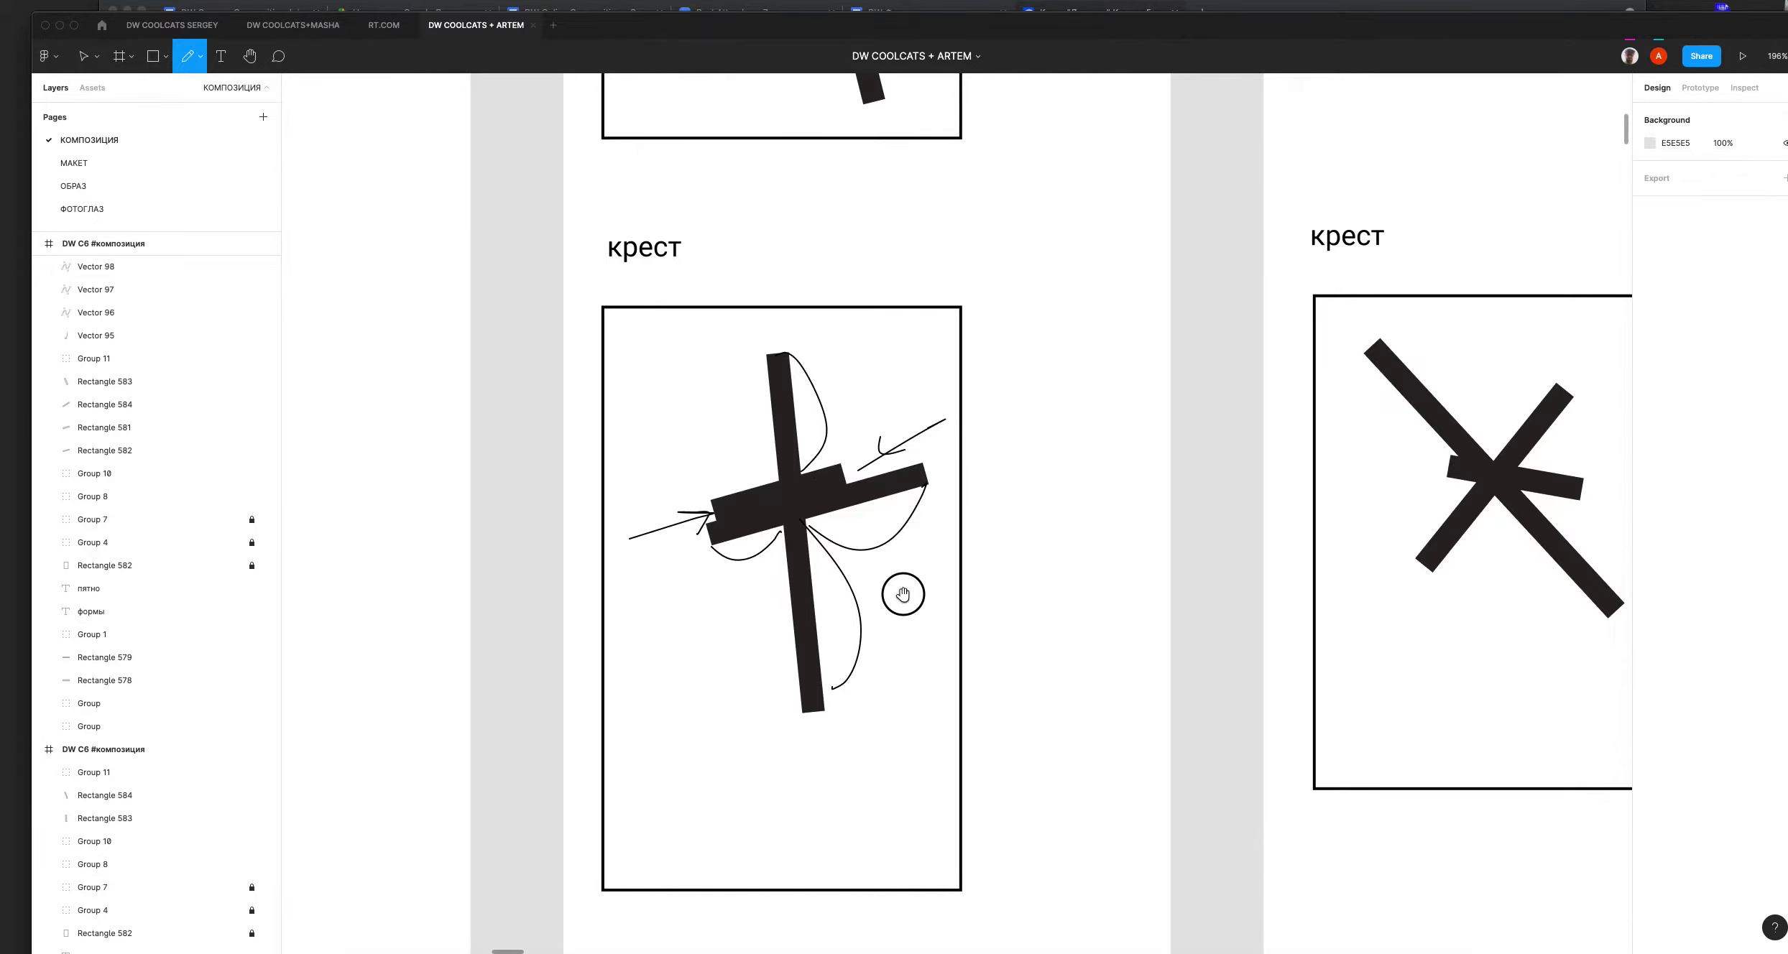
Step: Draw two pencil arrows pointing at the lower ends of the short and medium bars in the tall пятно figure
scroll(877, 546, up, 10)
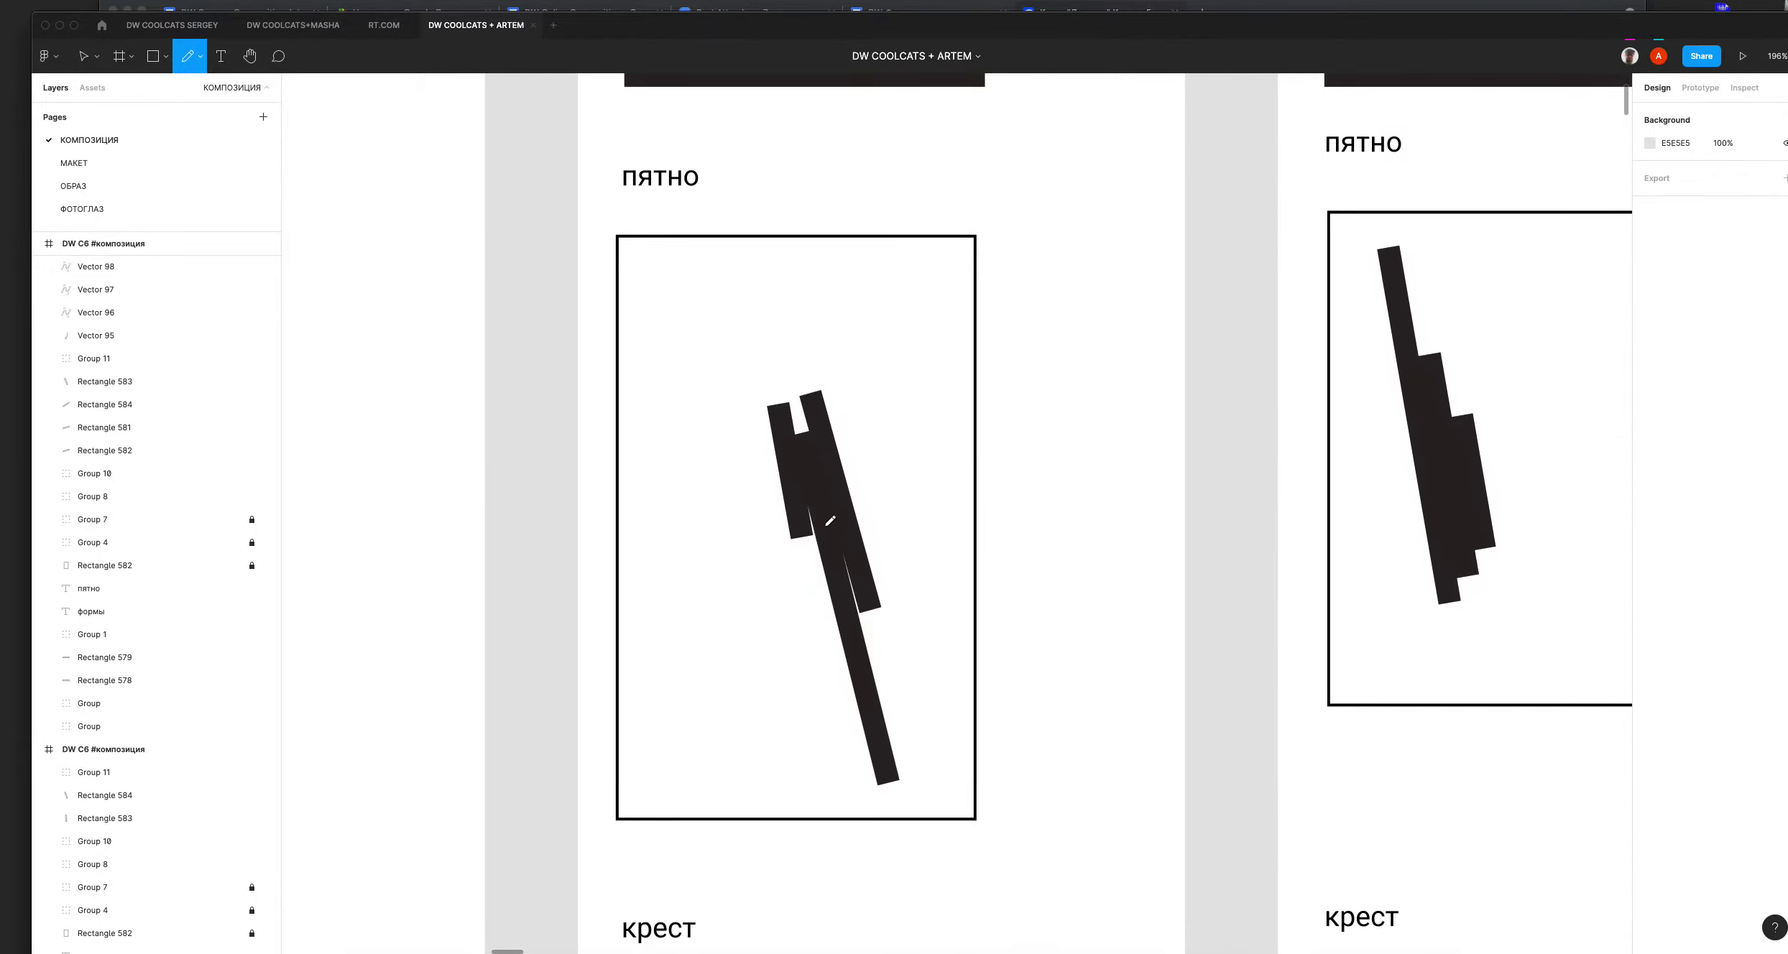
mouse_move(866, 623)
mouse_down()
mouse_move(916, 676)
mouse_move(869, 630)
mouse_move(883, 616)
mouse_move(810, 555)
mouse_move(806, 572)
mouse_move(808, 553)
mouse_move(813, 626)
mouse_move(800, 555)
mouse_up()
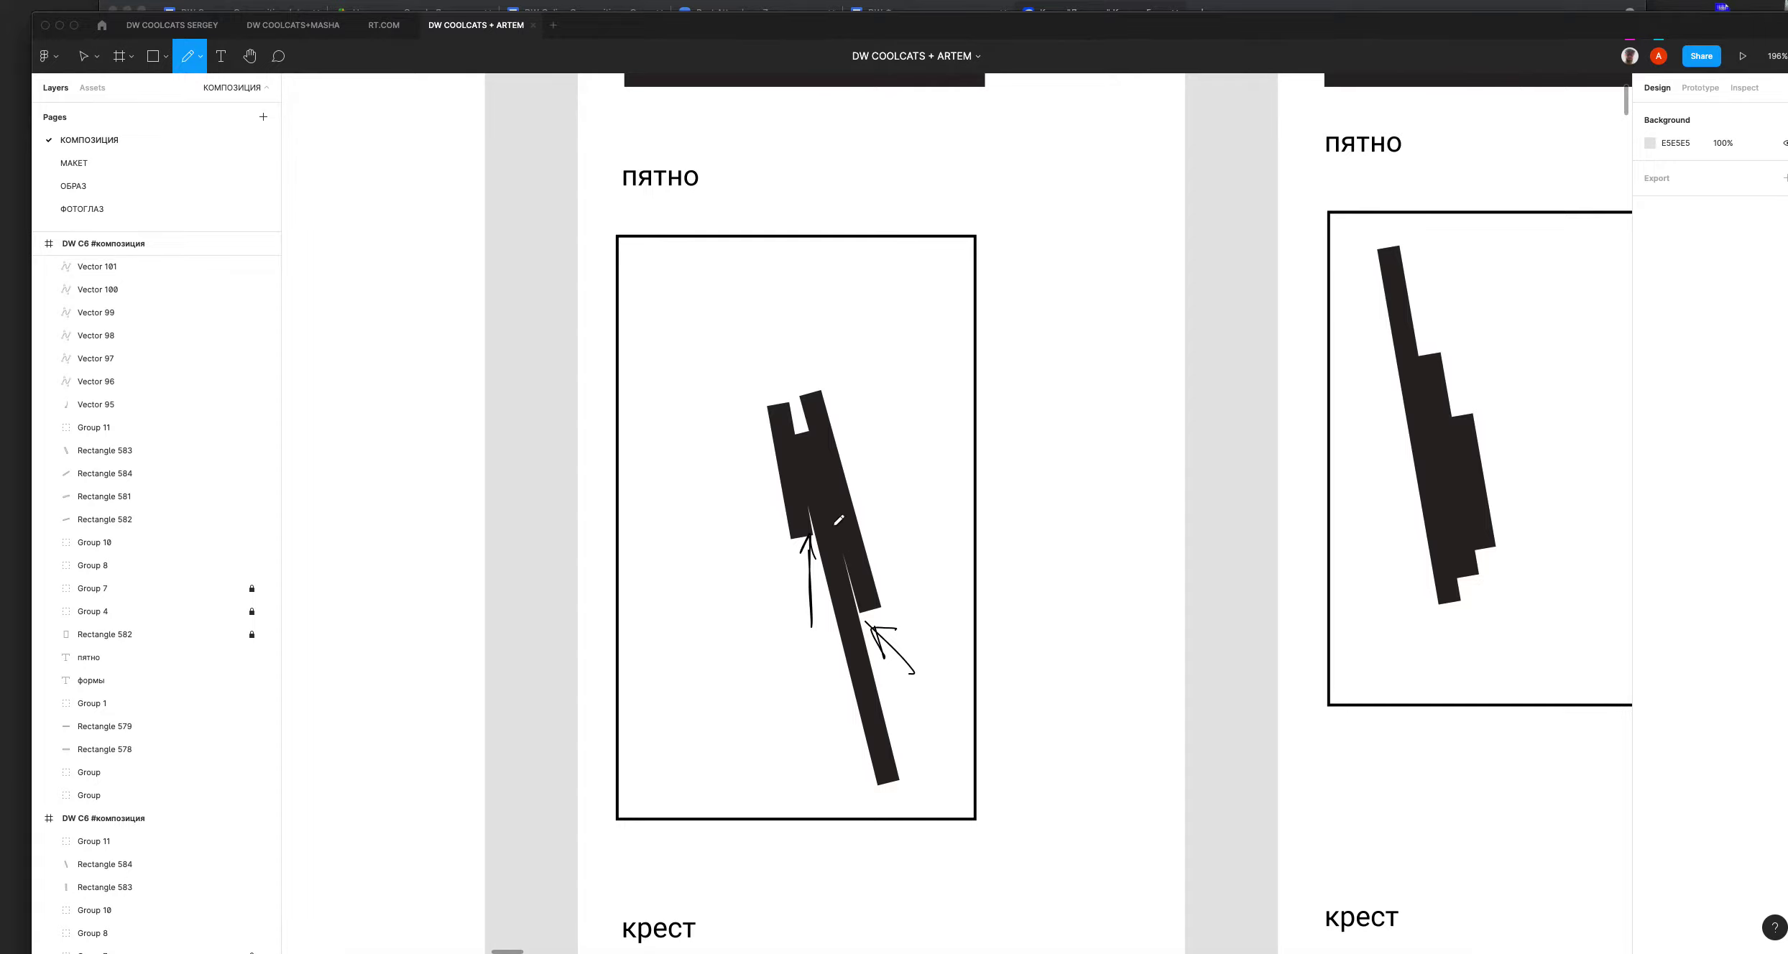
Step: Ungroup the tall пятно figure and move its medium bar up to X 160.42, Y 298
key(v)
click(852, 536)
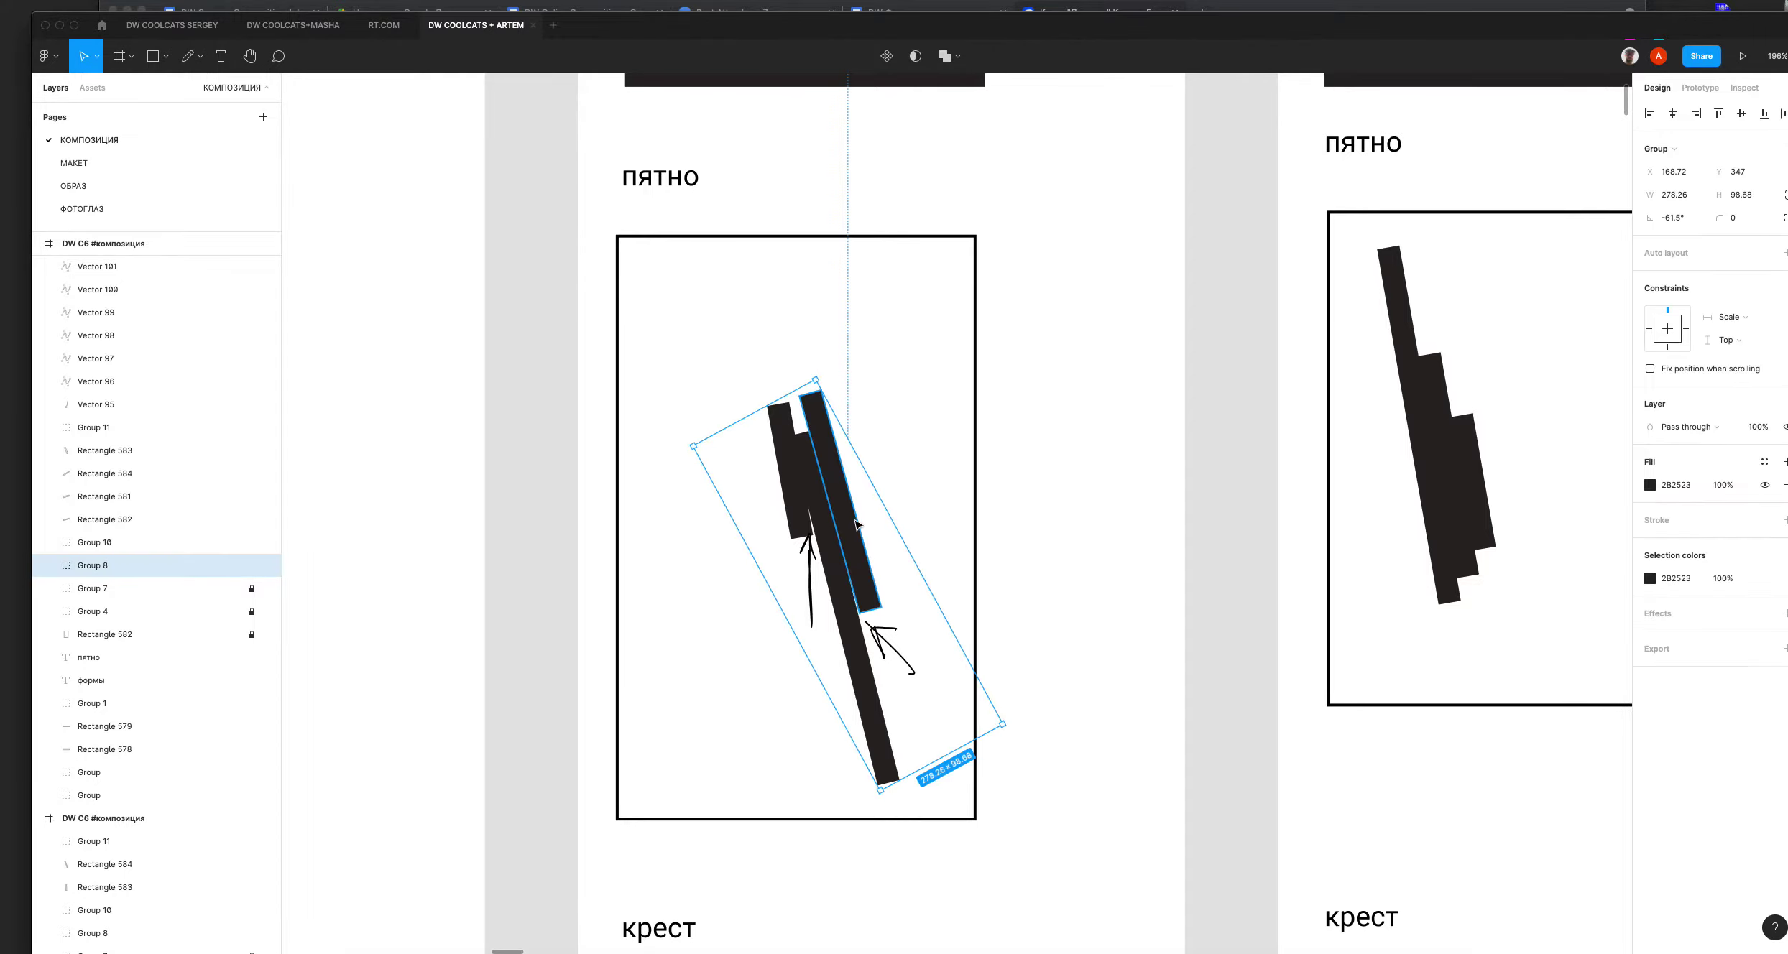
key(super+shift+g)
key(Escape)
click(849, 531)
drag(850, 534, 828, 441)
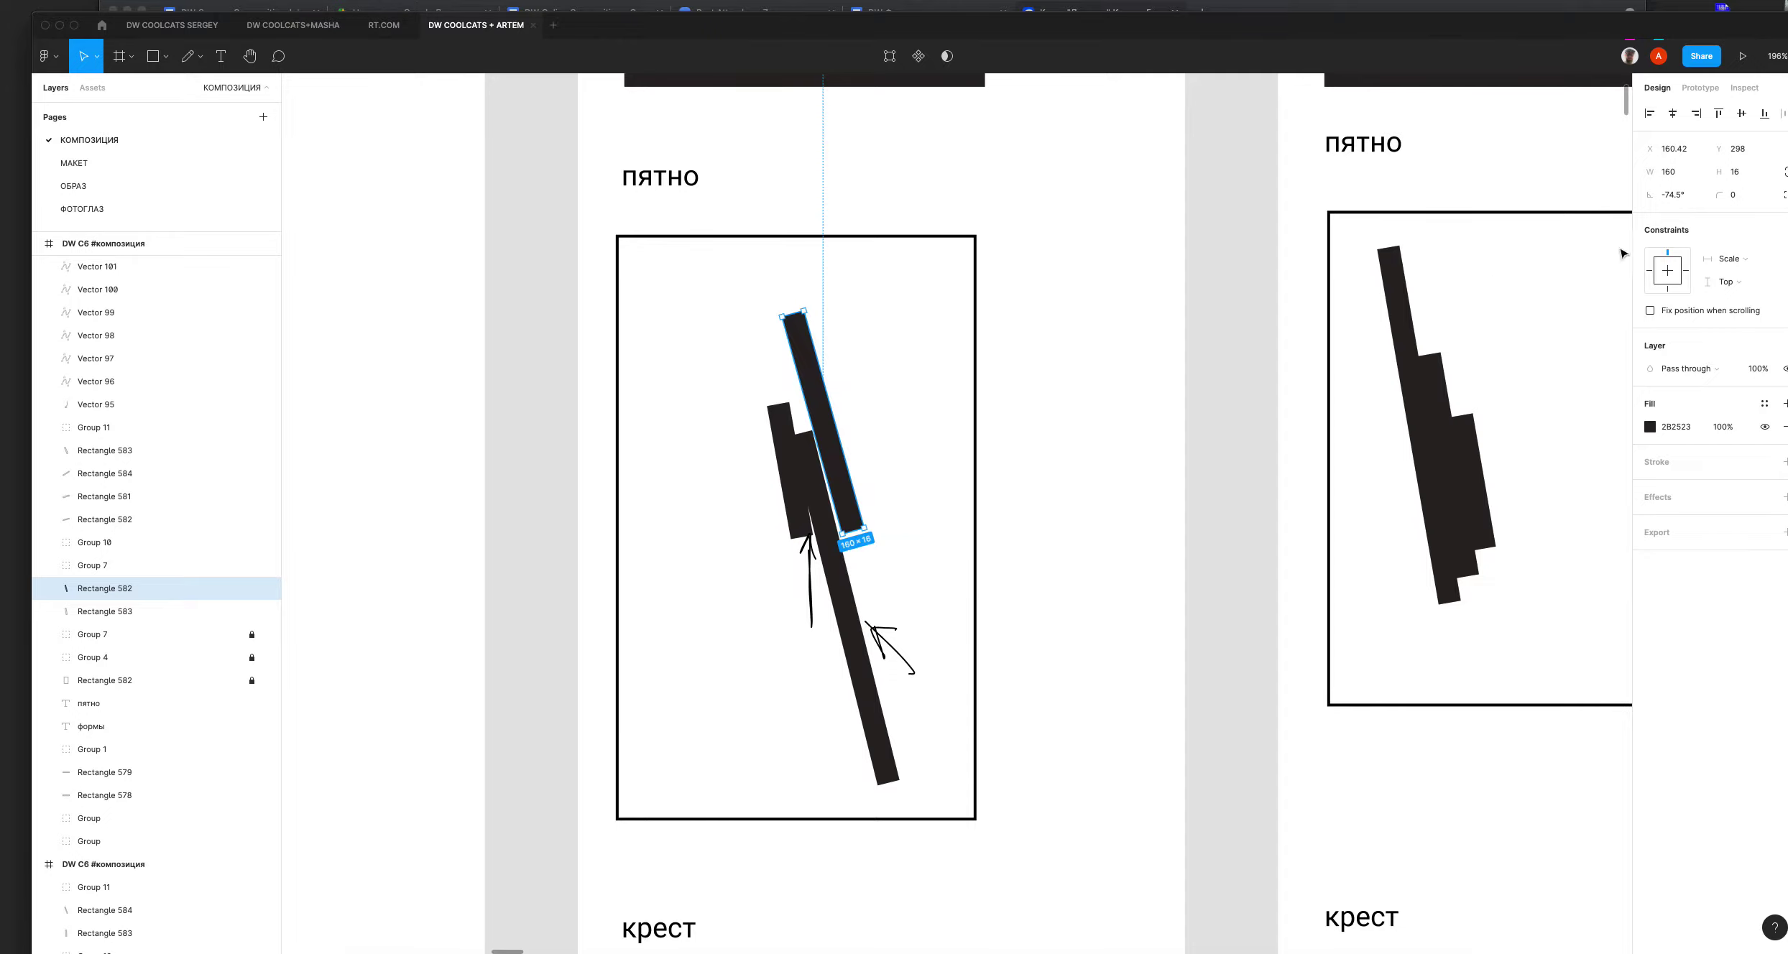
Step: Try rotating the medium bar in the tall пятно frame to -72.5°
click(1690, 199)
key(Up)
key(Up)
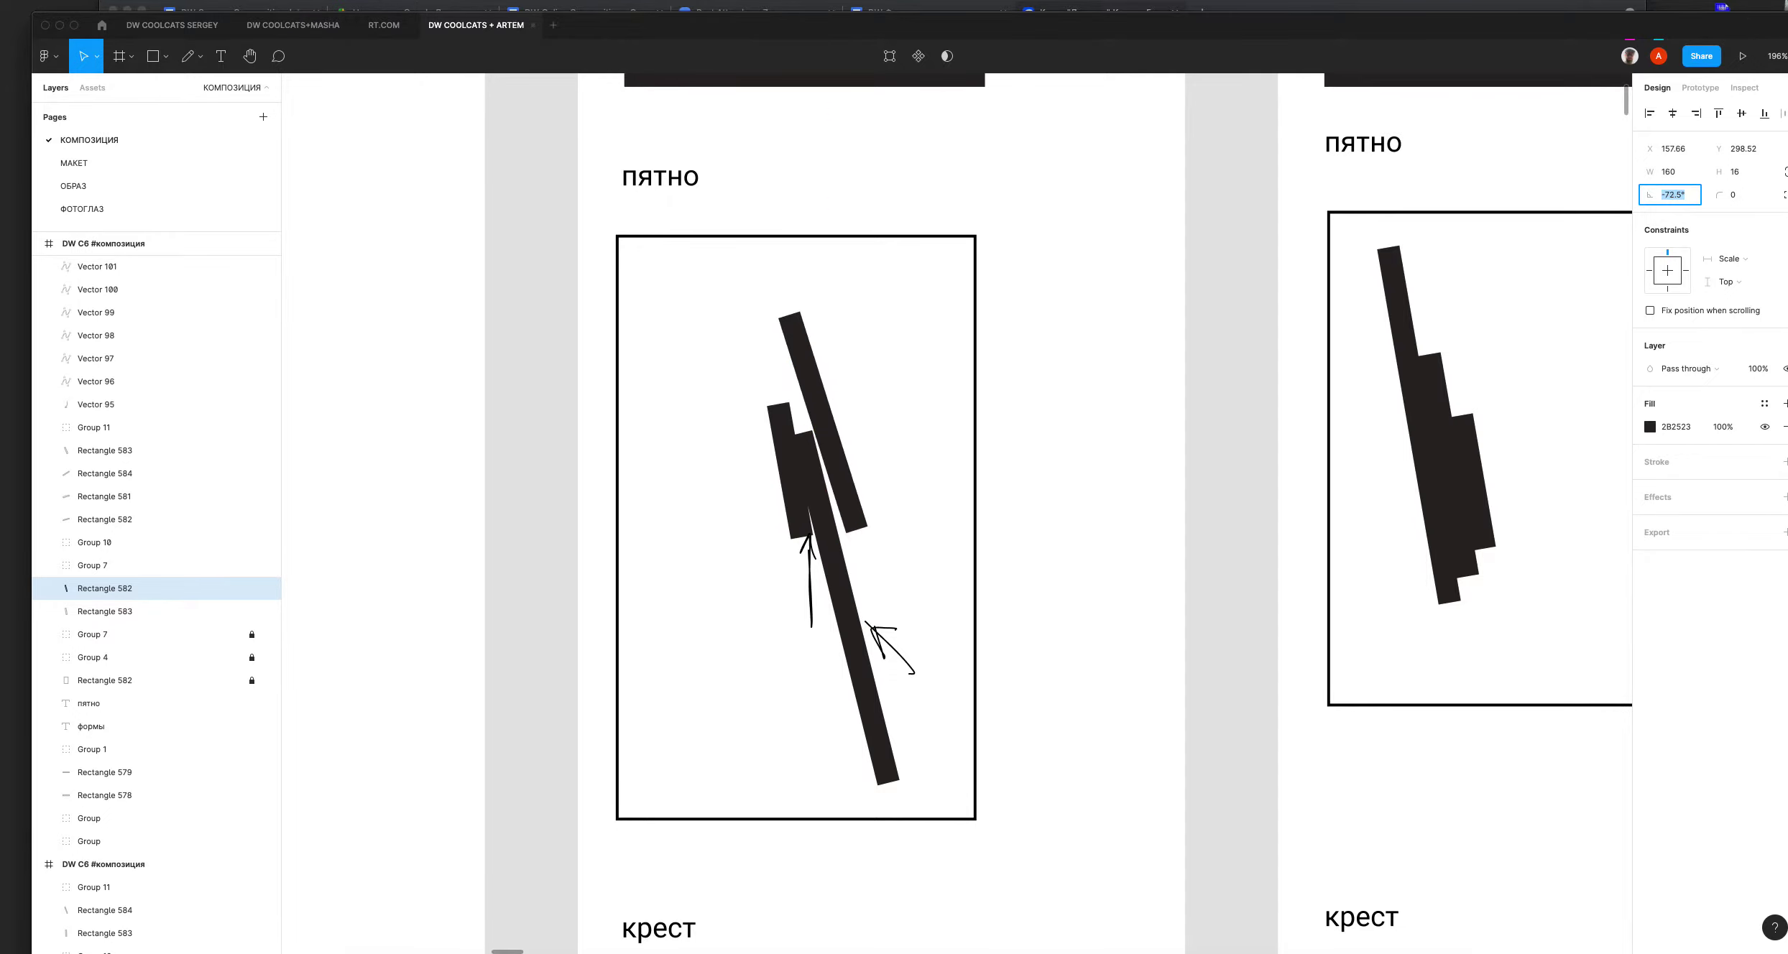
click(1662, 195)
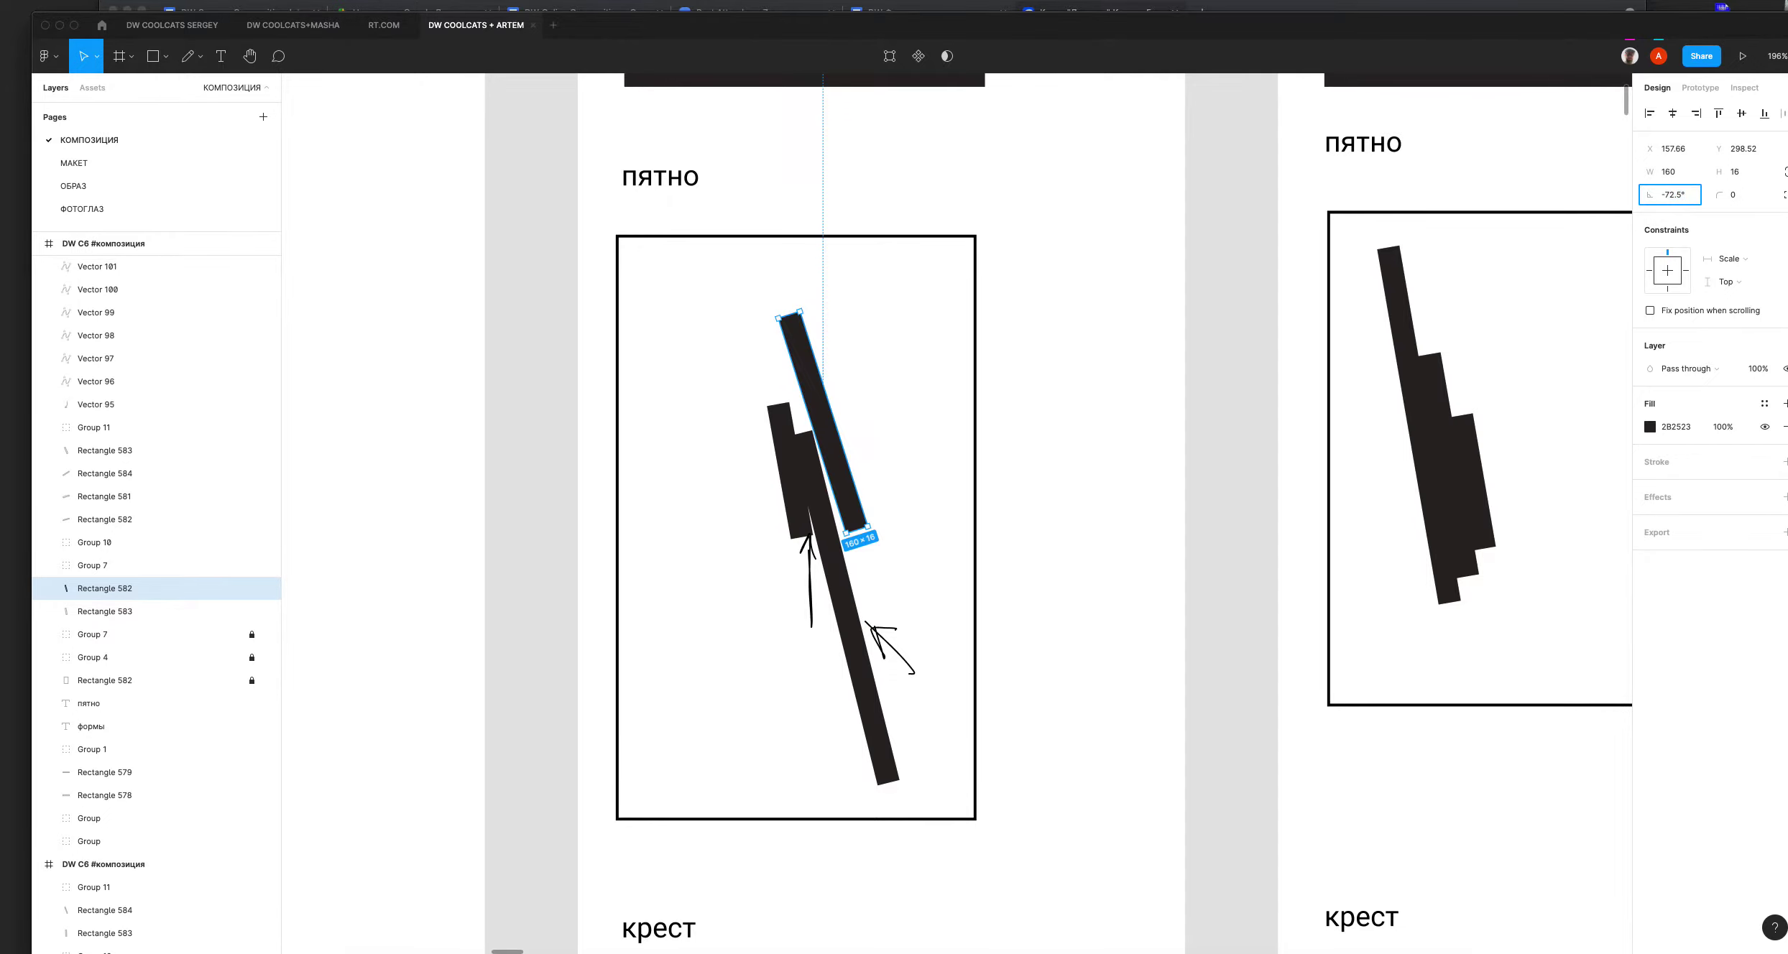
click(817, 445)
click(836, 442)
key(Left)
key(Left)
key(Right)
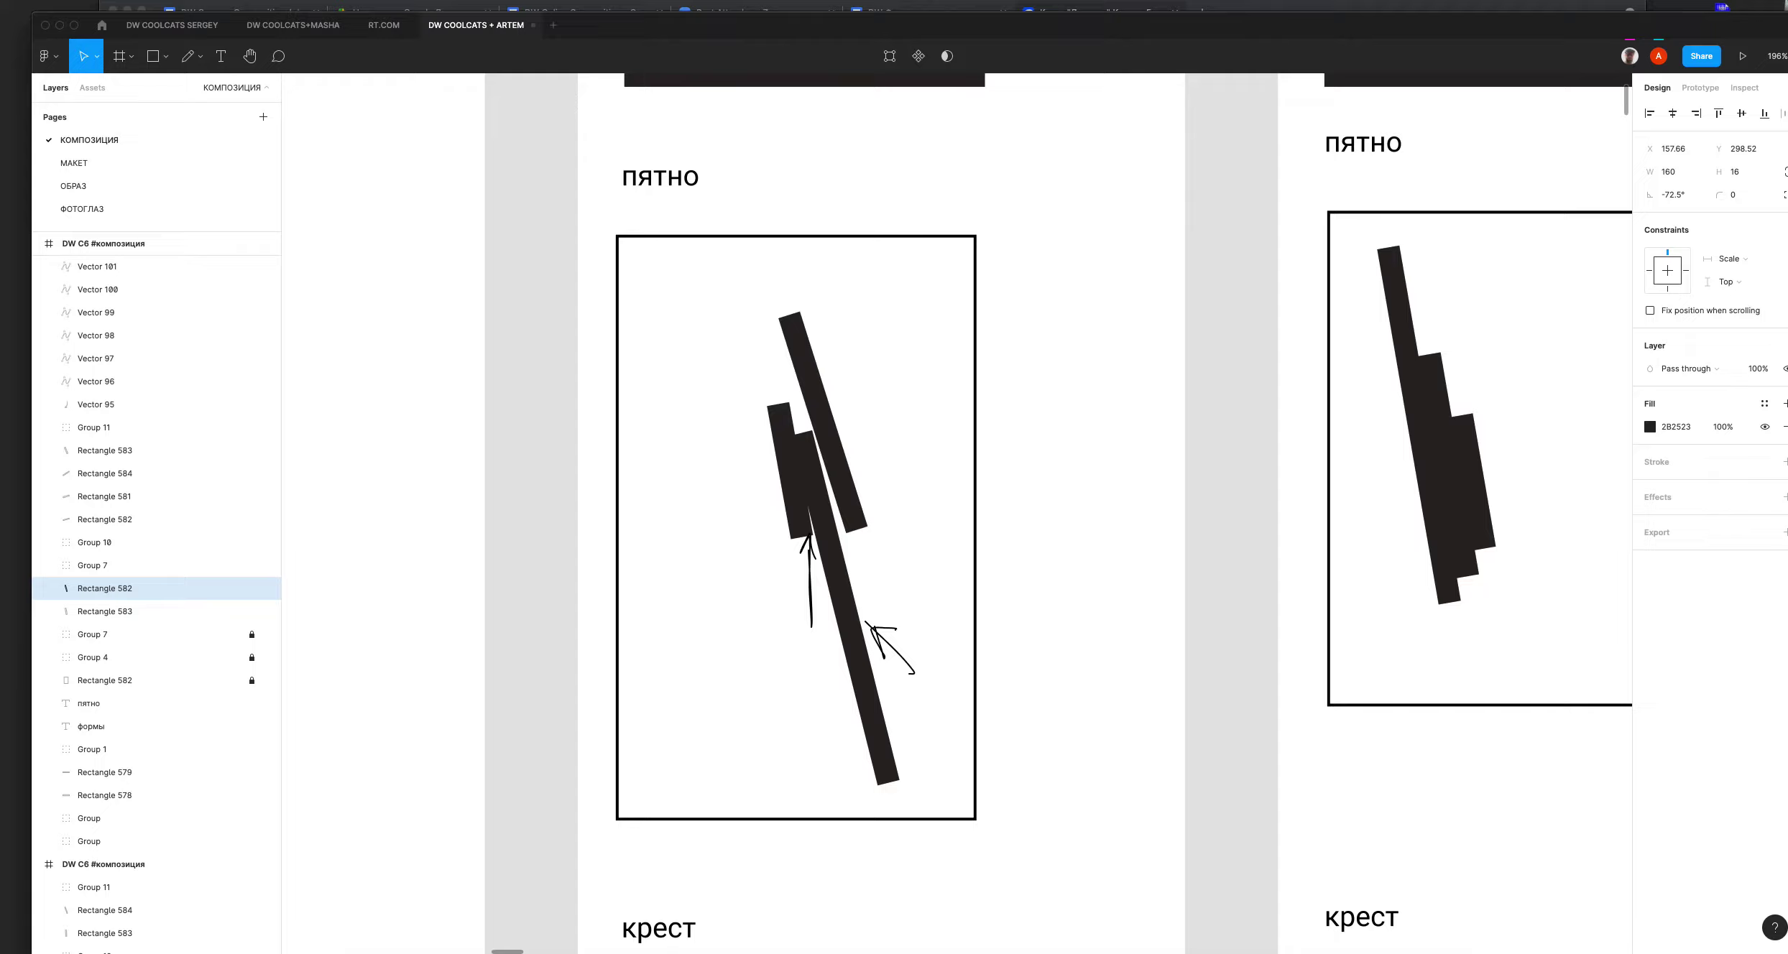
Step: Try the rotated medium bar higher in the tall пятно frame, at about X 143.26, Y 255
click(794, 287)
drag(802, 351, 806, 369)
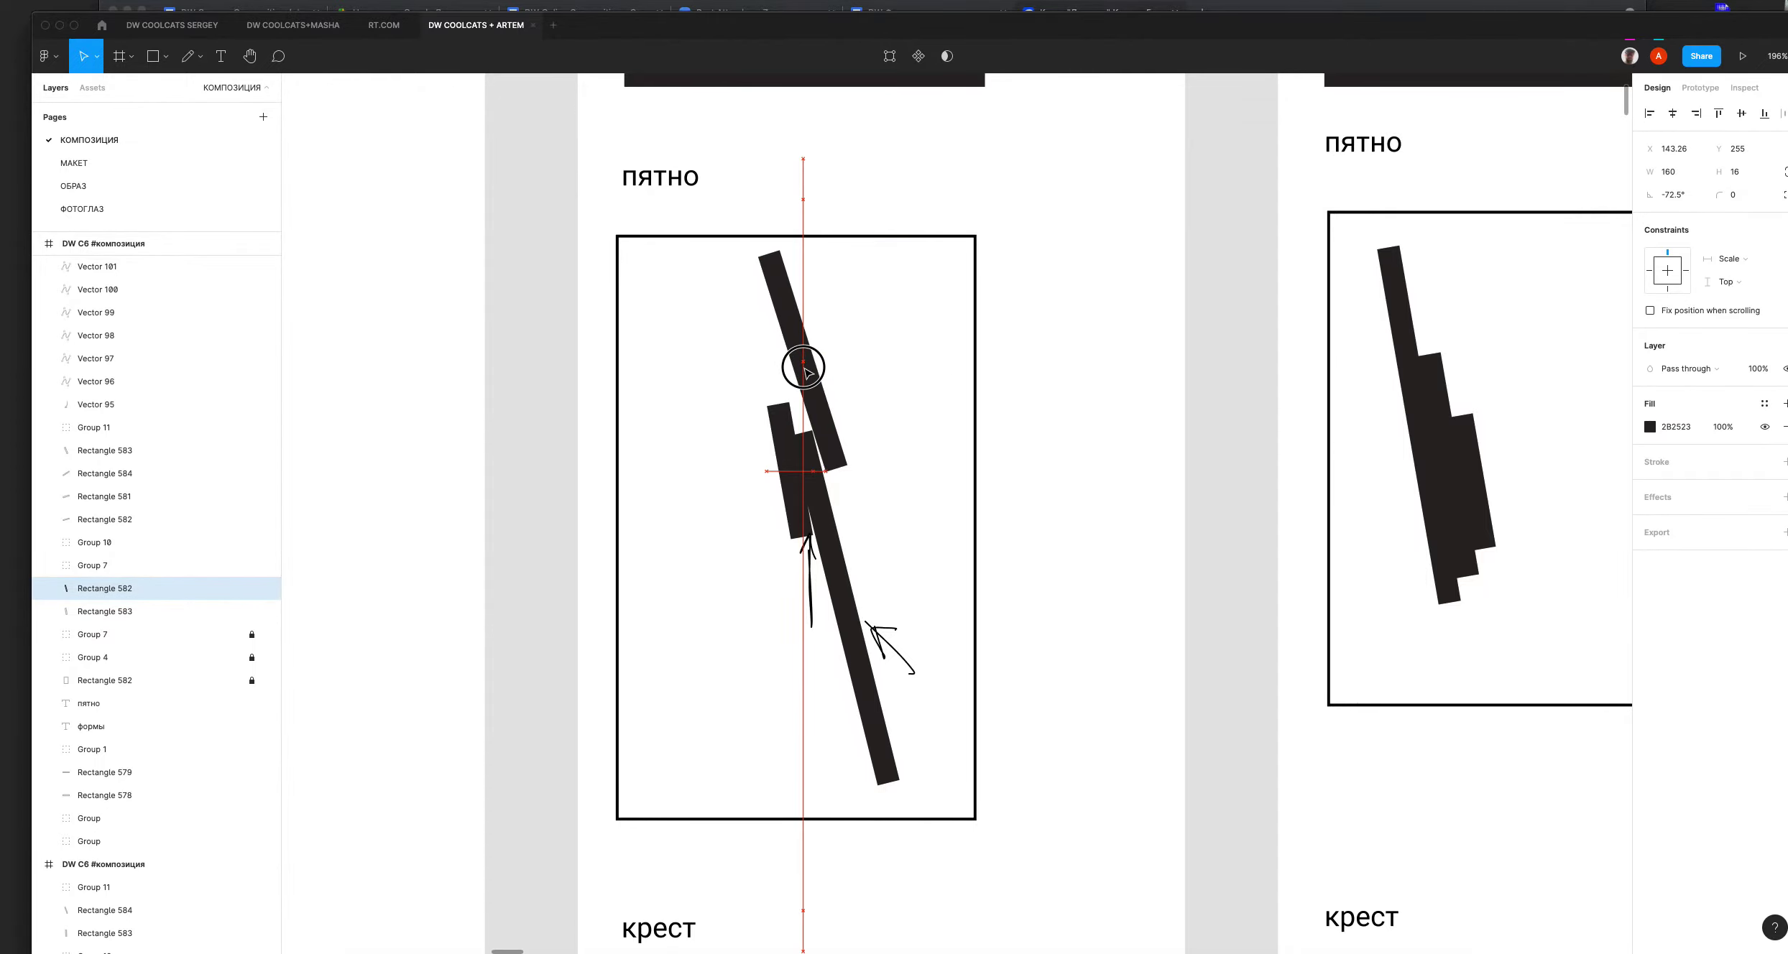
click(1173, 275)
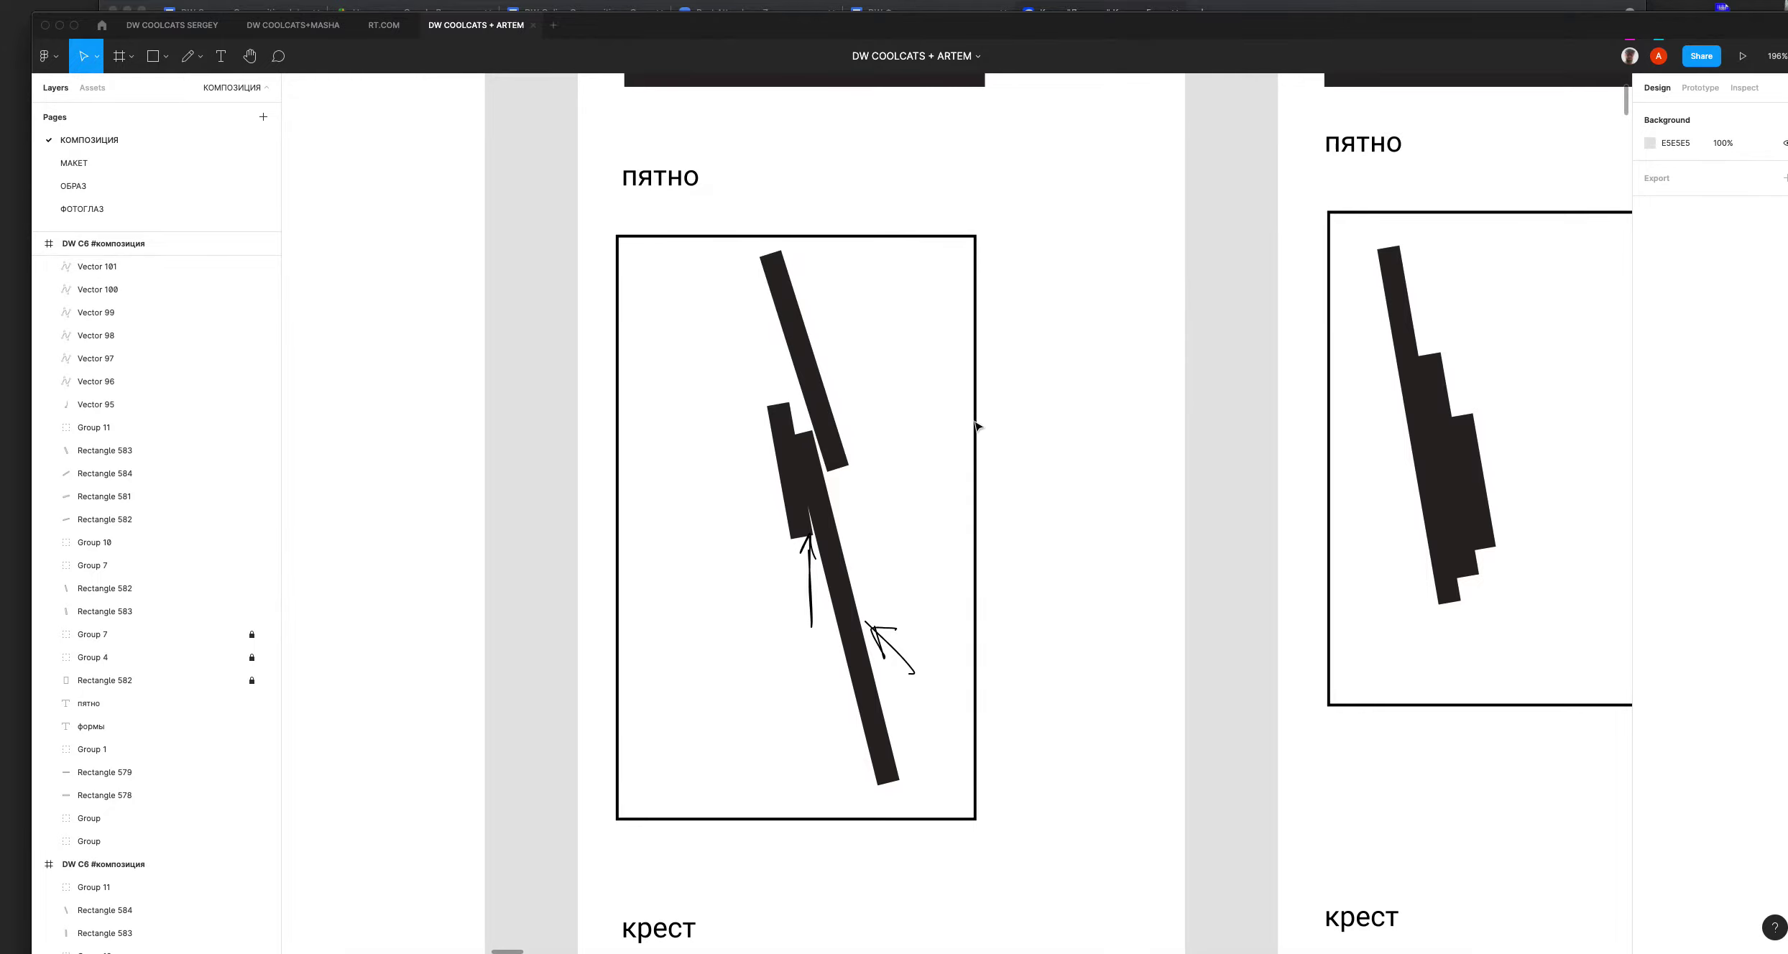
Step: Undo the medium bar's rotation and upward moves in the tall пятно frame, back to X 172.69, Y 354.3
key(super+z)
key(super+z)
key(super+z)
key(super+z)
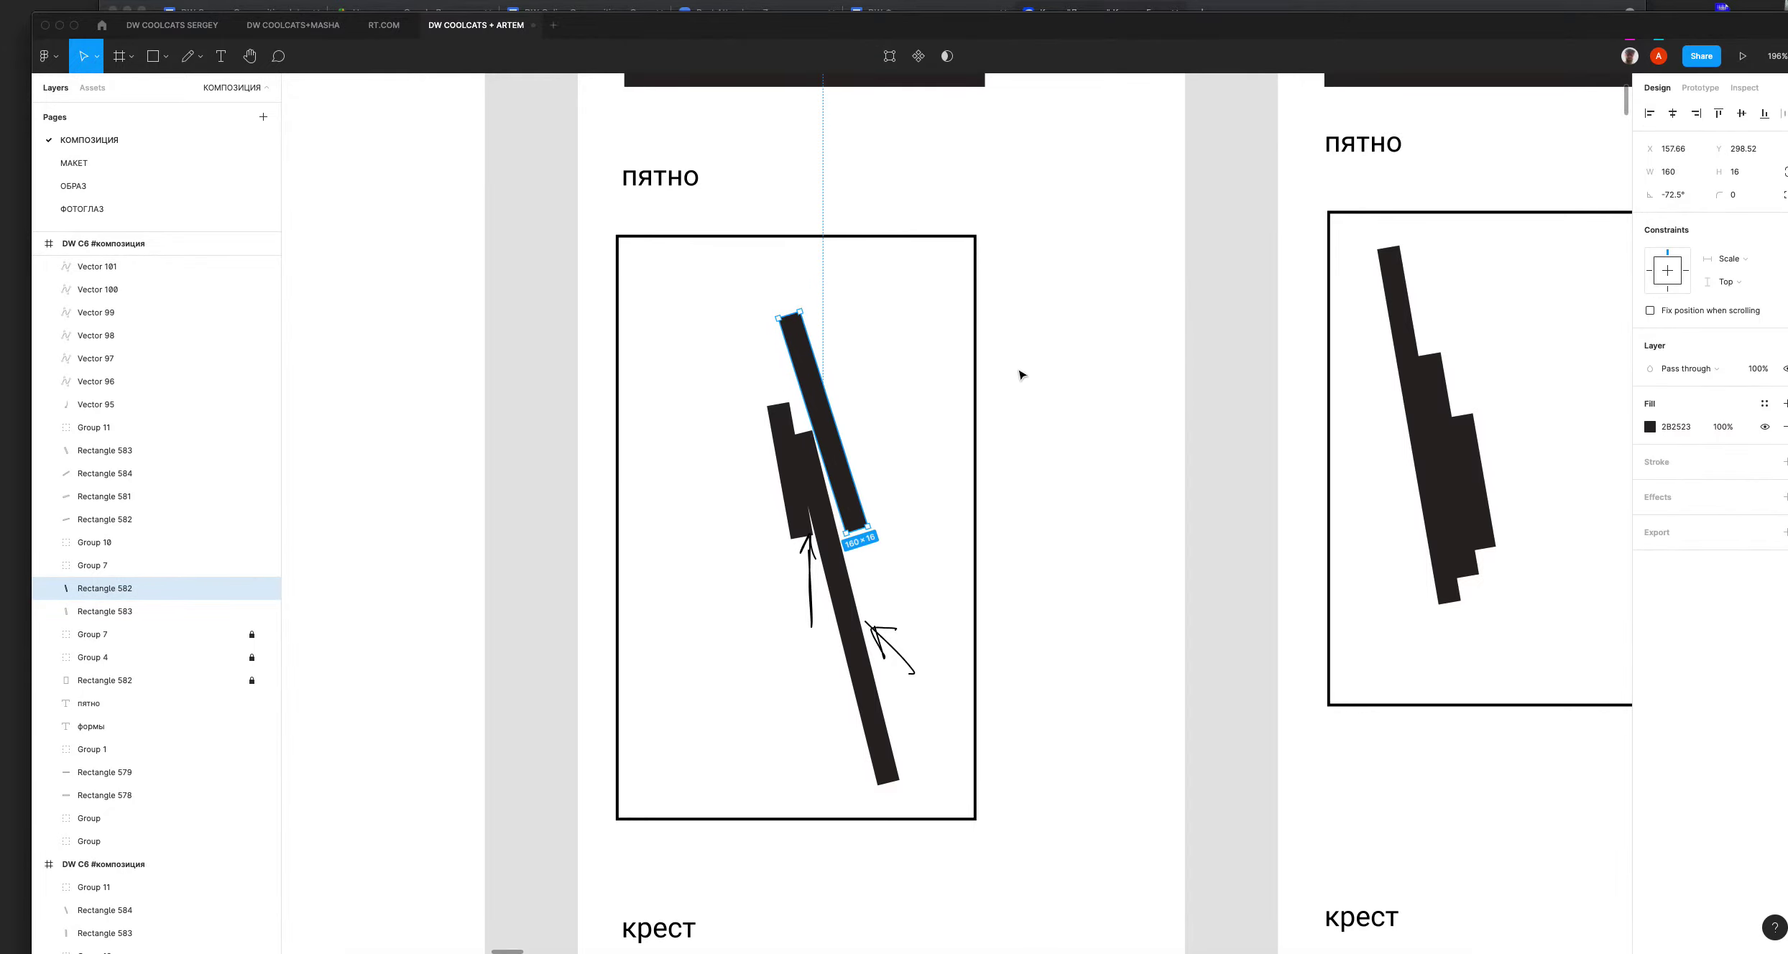
key(super+z)
key(super+z)
key(super+z)
key(super+z)
key(super+z)
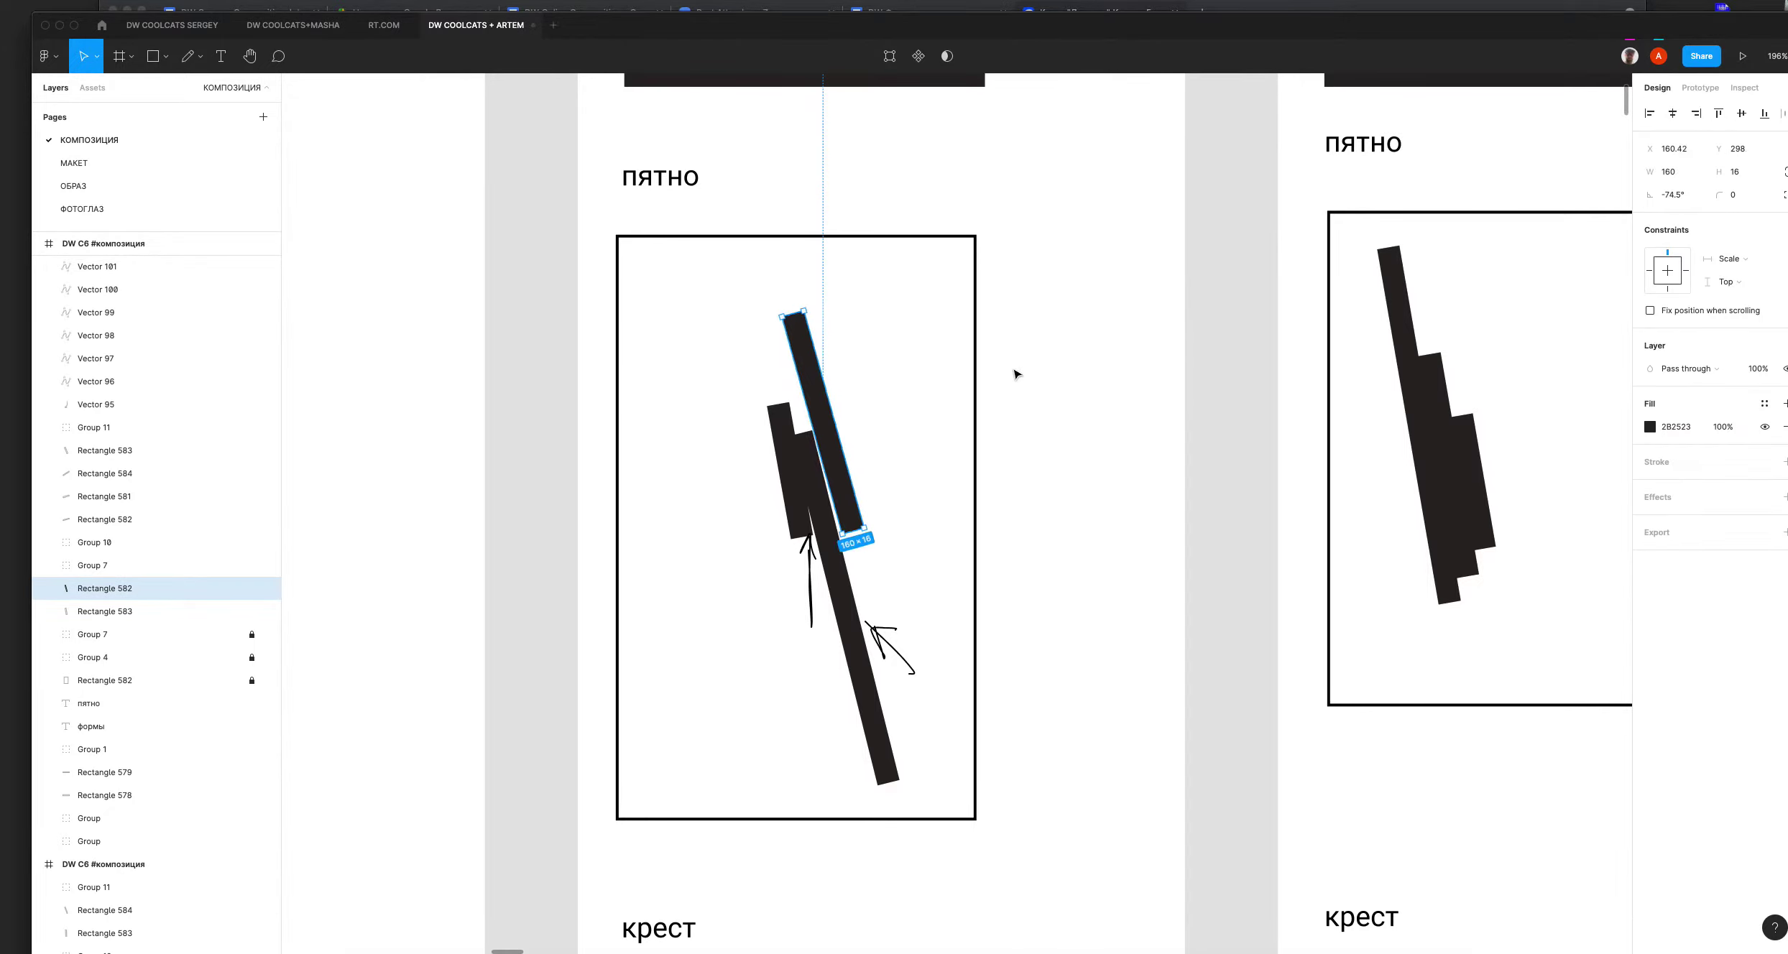
key(super+z)
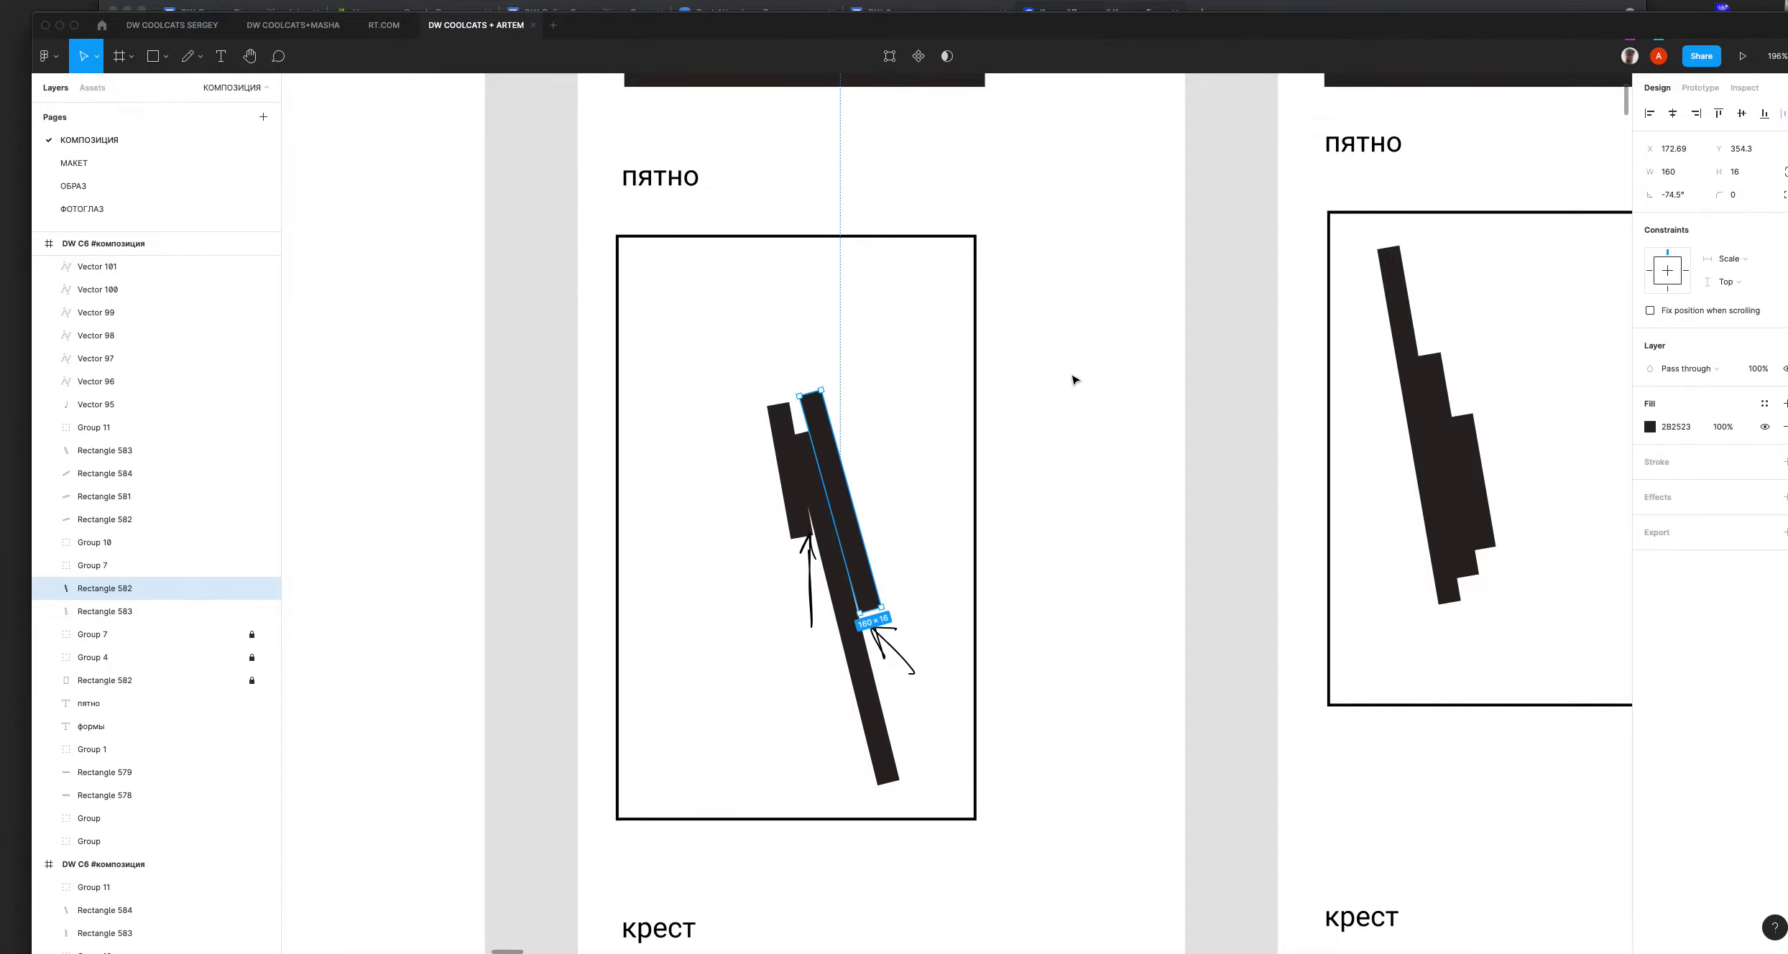
click(892, 372)
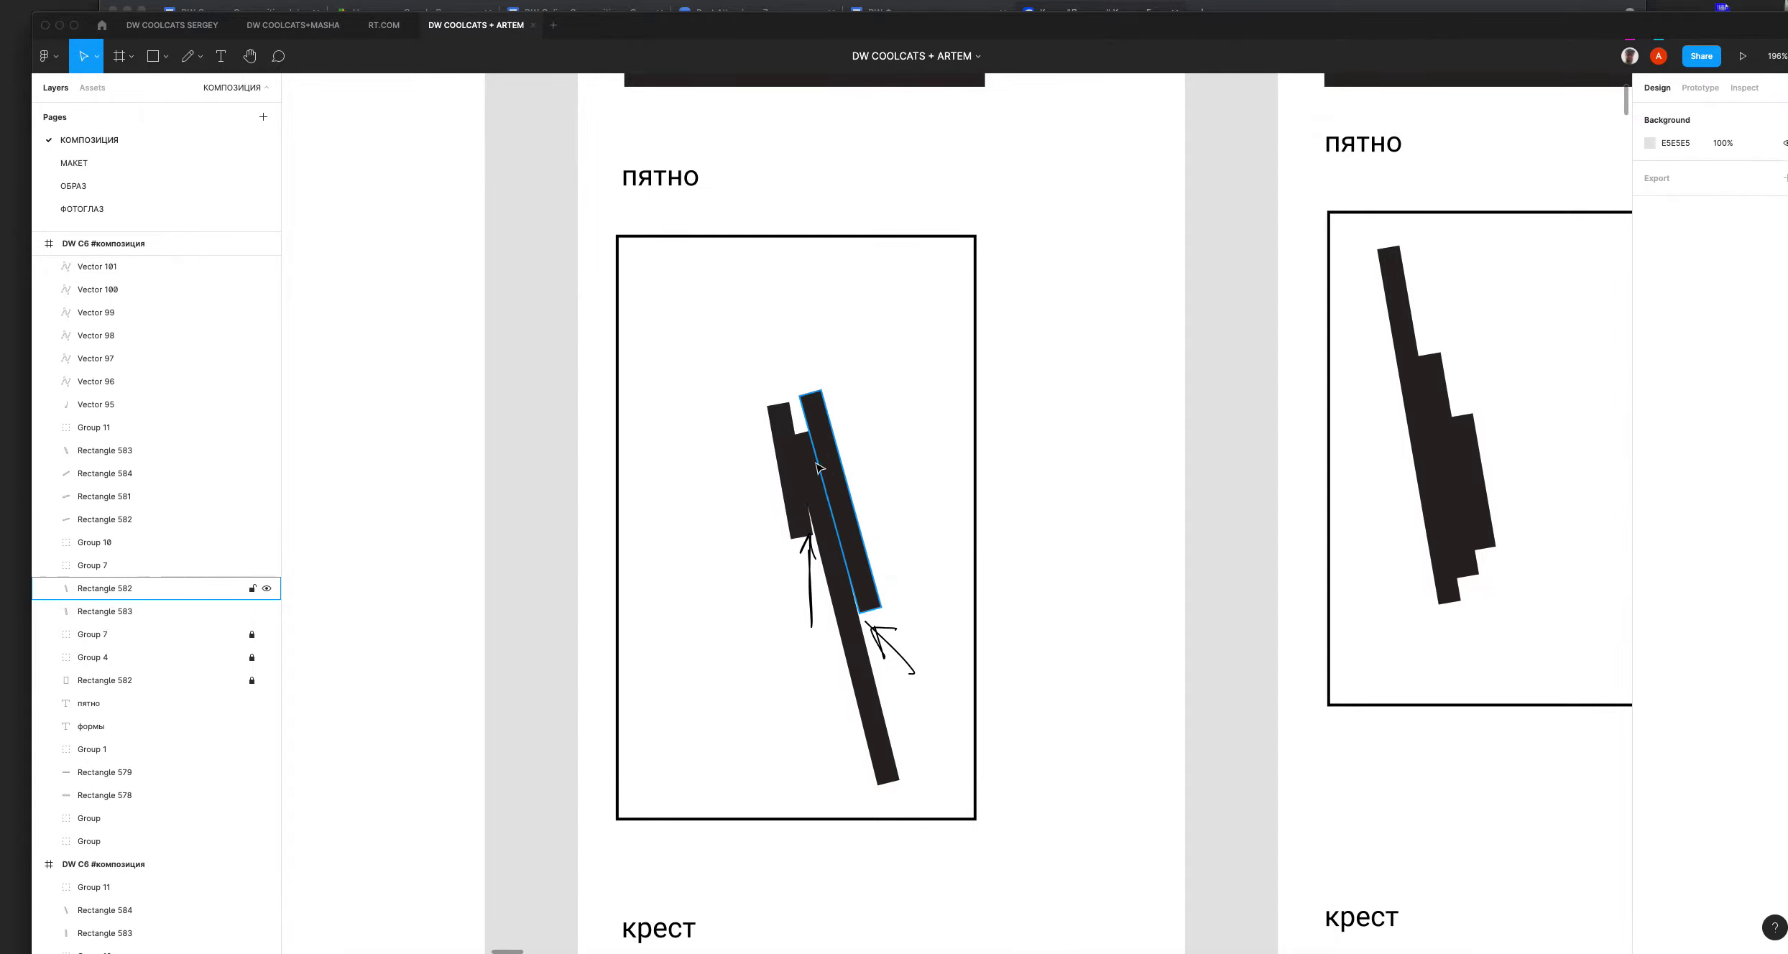
Step: Draw a large pencil loop around the stepped figure's lower part and the space beside it in the square пятно frame
drag(939, 475, 423, 443)
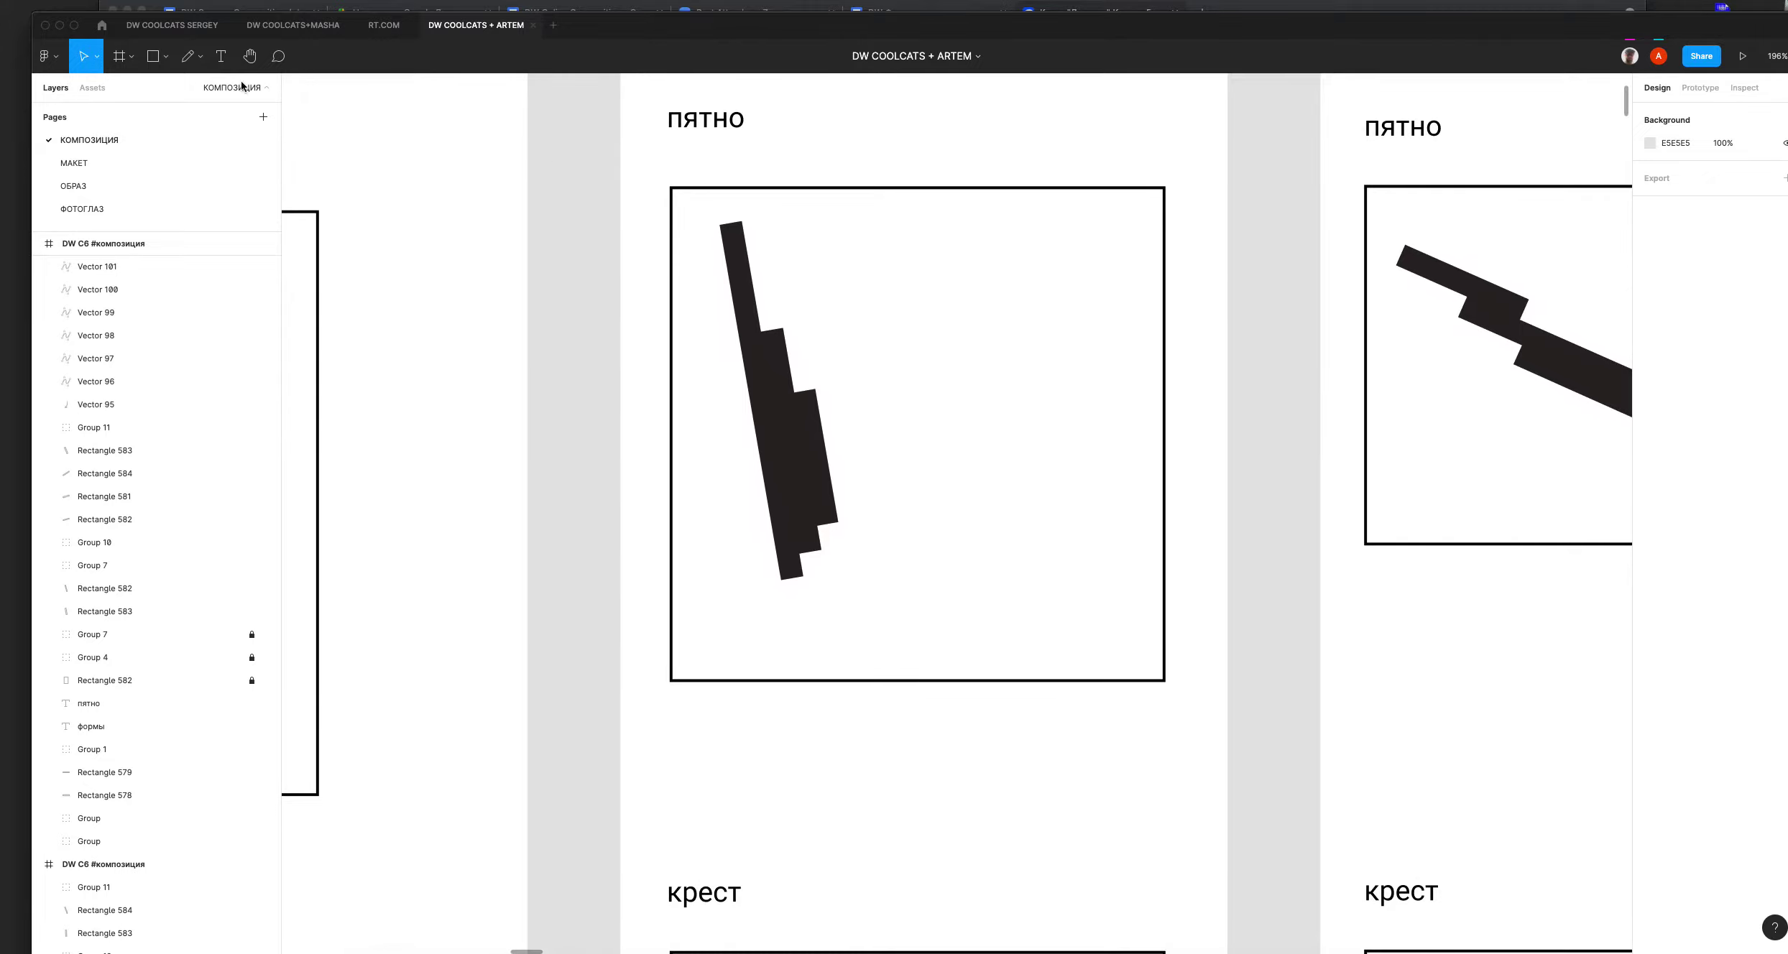
click(196, 58)
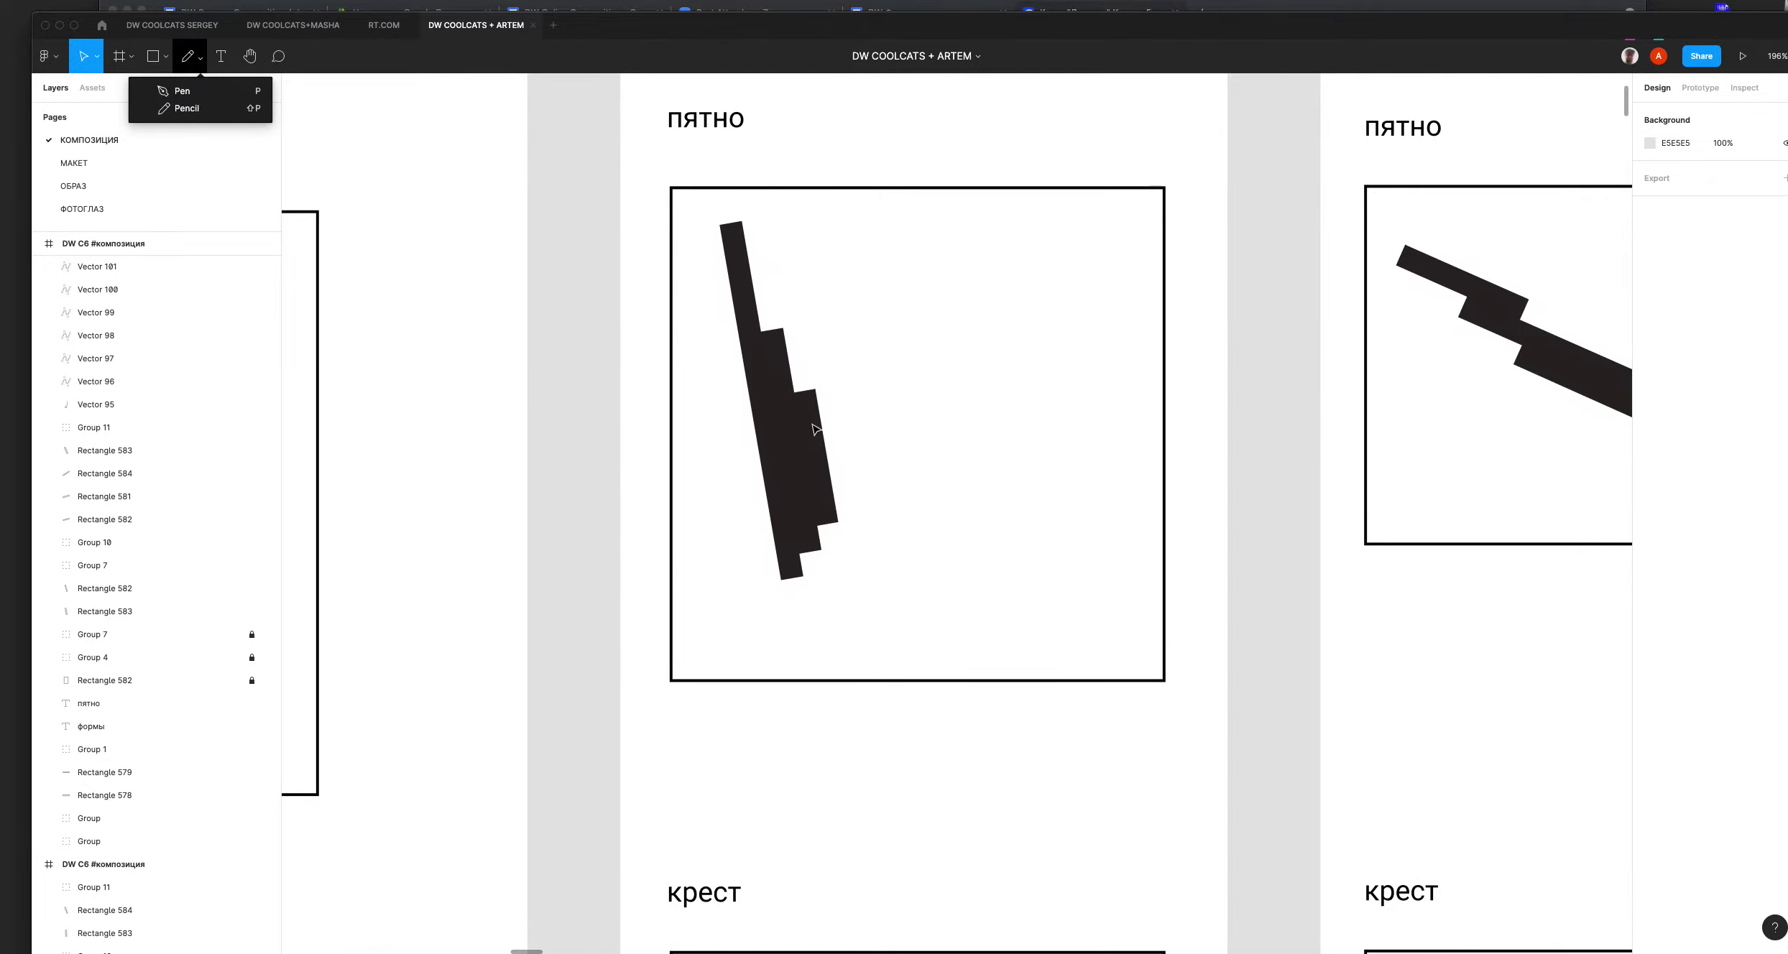
click(186, 108)
drag(714, 336, 921, 321)
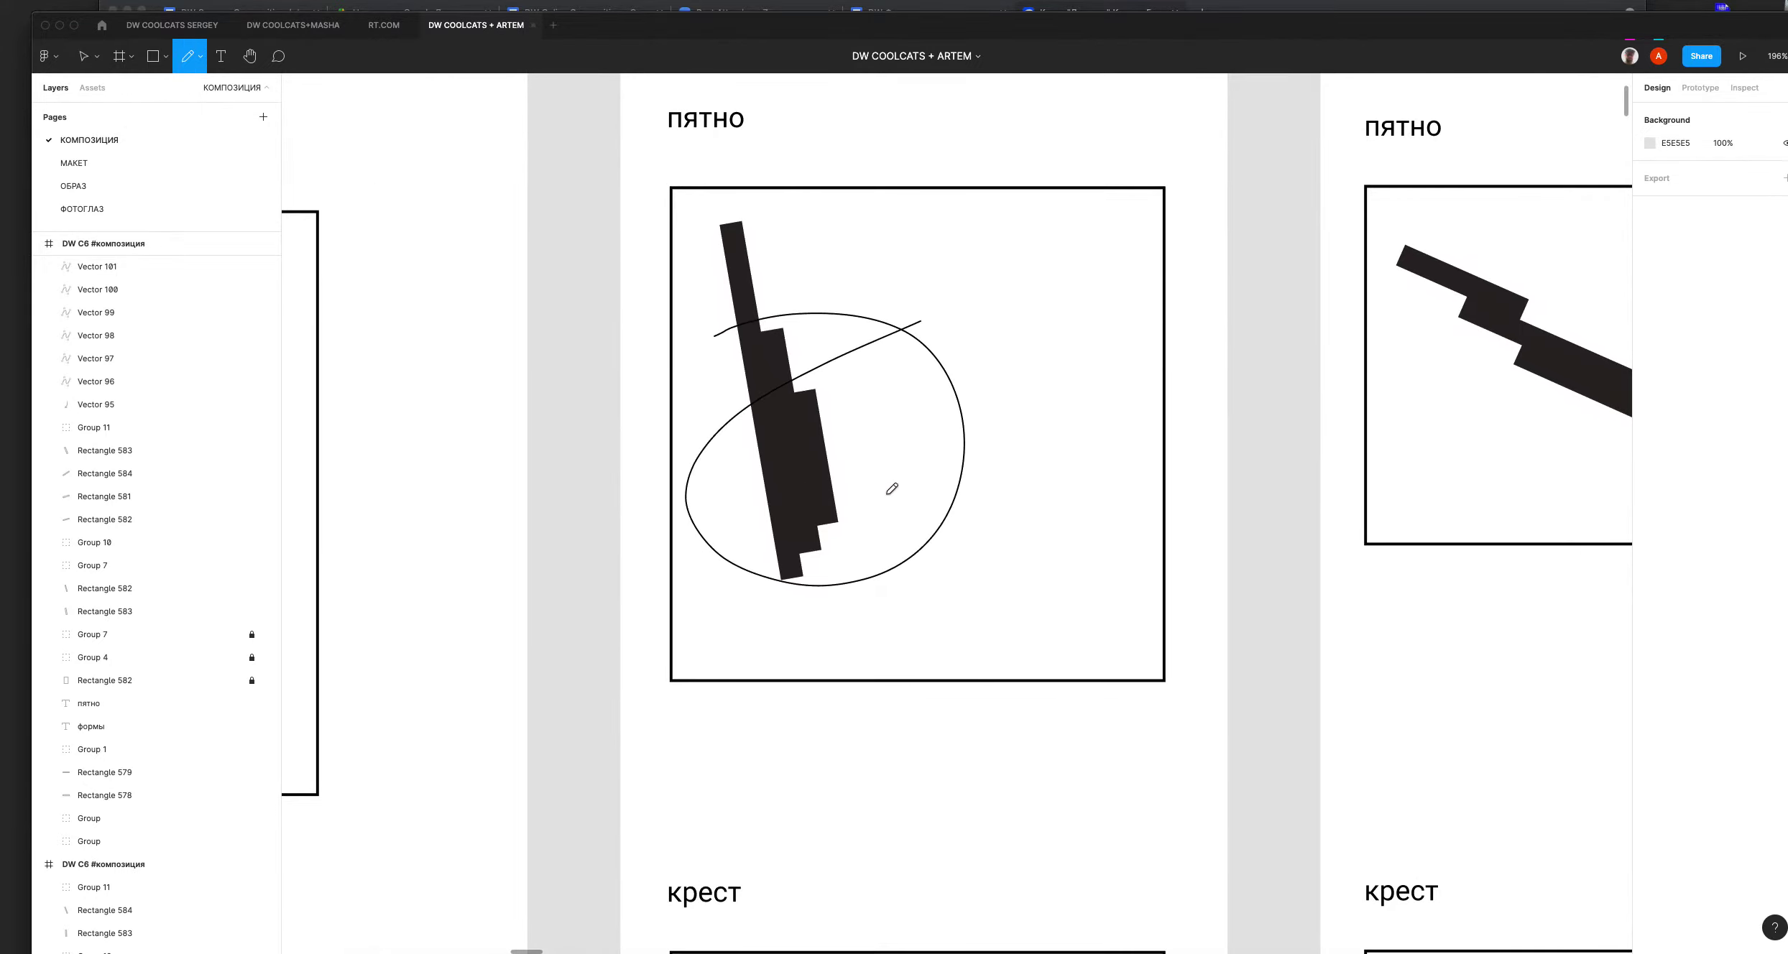
Step: Handwrite an underlined "10" and a "20" variants note in pencil below the square пятно frame, undoing faulty strokes
mouse_move(769, 751)
mouse_down()
mouse_move(891, 723)
mouse_move(740, 752)
mouse_move(896, 724)
mouse_up()
mouse_move(692, 781)
mouse_down()
mouse_move(767, 812)
mouse_move(827, 779)
mouse_move(841, 829)
mouse_move(925, 782)
mouse_up()
key(super+z)
key(super+z)
mouse_move(722, 793)
mouse_down()
mouse_move(755, 808)
mouse_move(817, 786)
mouse_move(737, 823)
mouse_move(878, 755)
mouse_move(865, 789)
mouse_move(881, 797)
mouse_move(1004, 767)
mouse_up()
key(super+z)
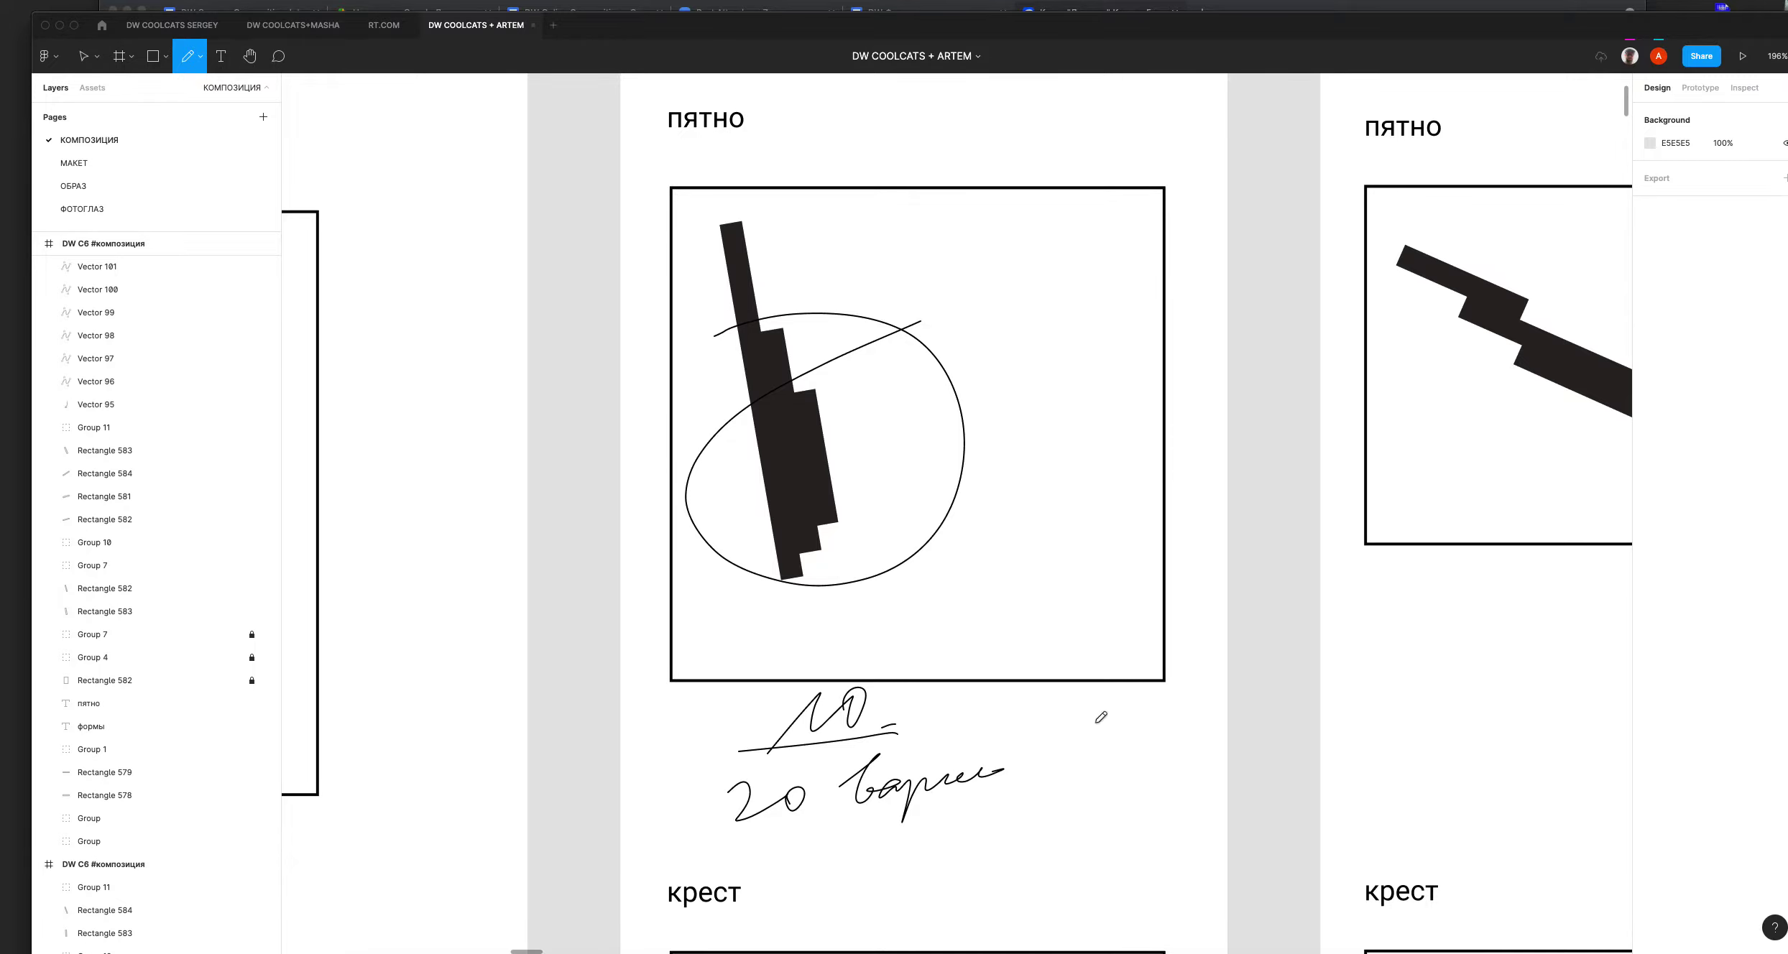
Step: Draw pencil arcs along the bar segments in the wide пятно figure and scribble over the short bar's inner end
scroll(1021, 637, right, 10)
scroll(1020, 636, up, 5)
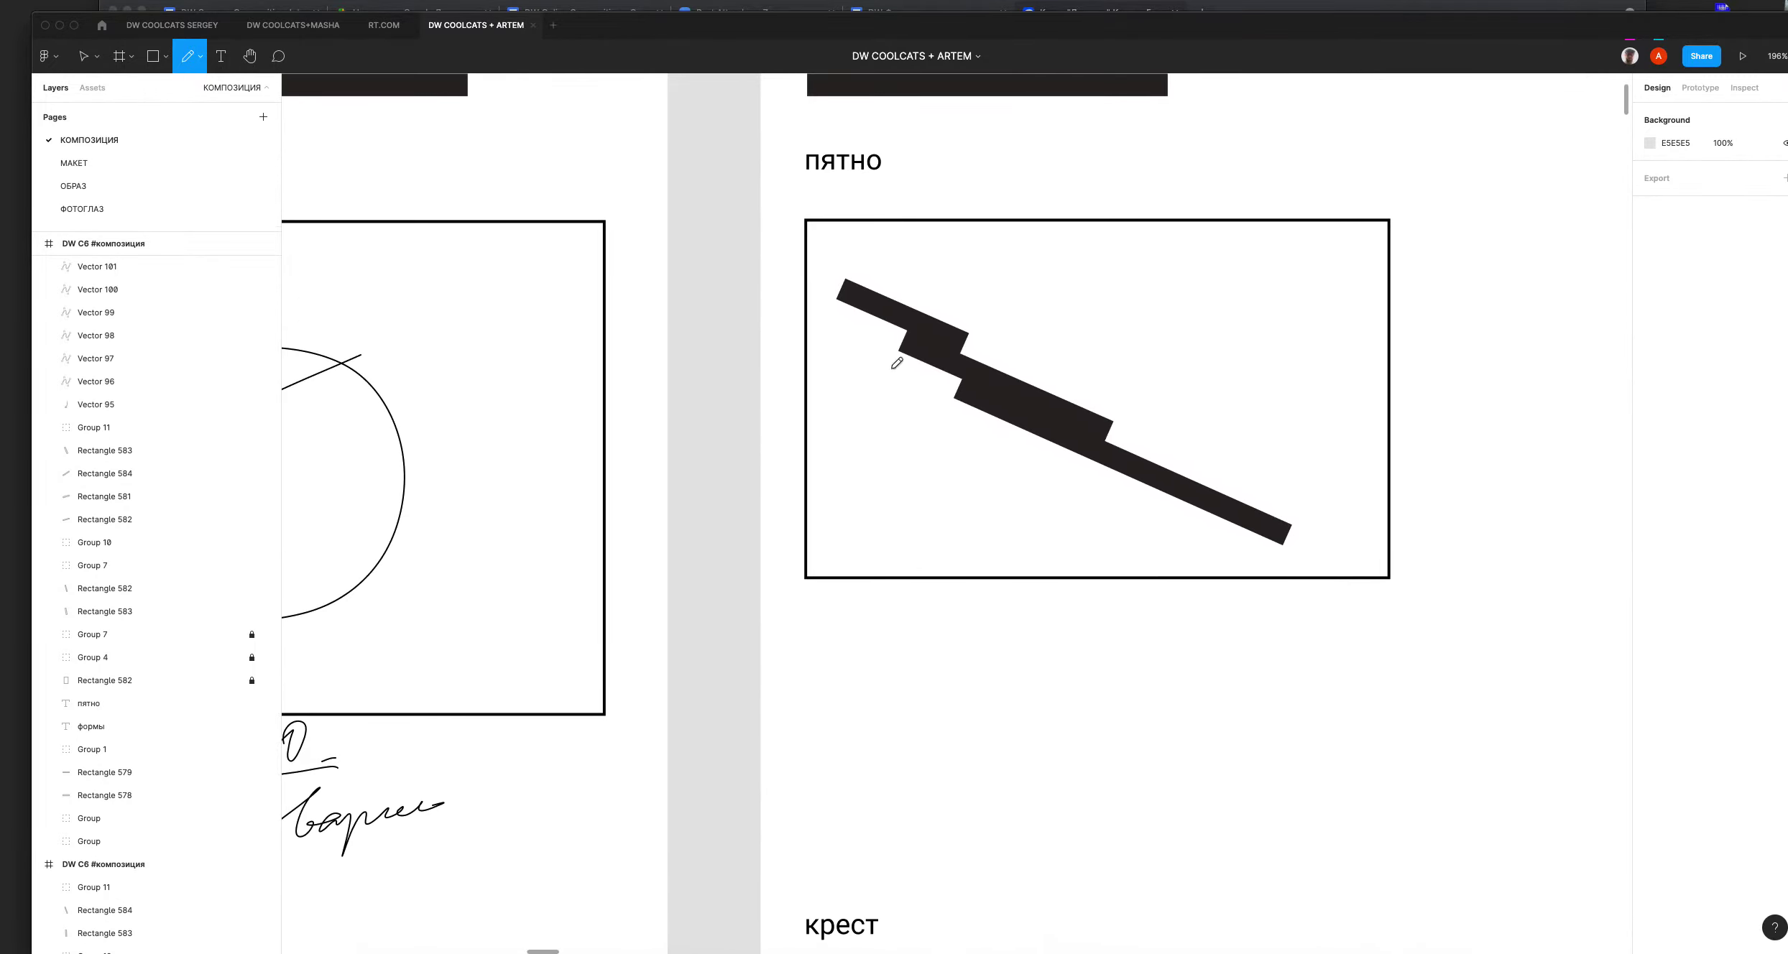
mouse_move(985, 681)
mouse_down()
mouse_move(1218, 536)
mouse_move(956, 401)
mouse_move(948, 452)
mouse_up()
drag(845, 375, 837, 395)
drag(967, 428, 1111, 471)
mouse_move(1098, 528)
mouse_down()
mouse_move(1265, 529)
mouse_move(1290, 586)
mouse_up()
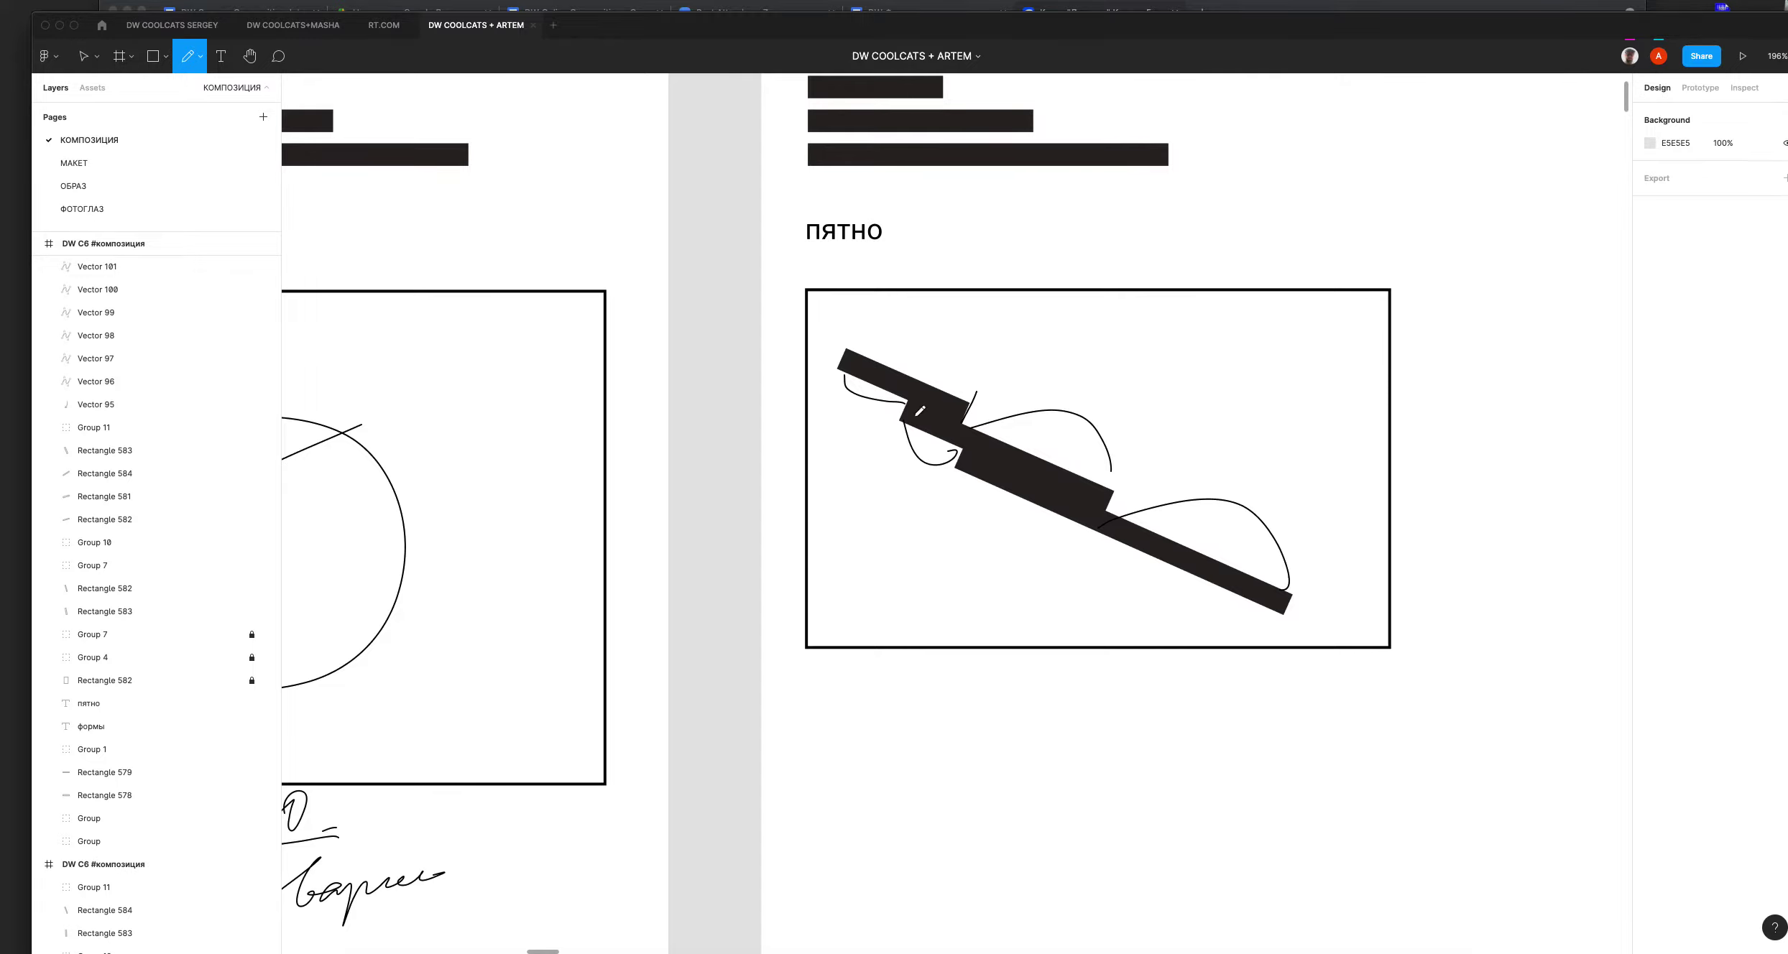
drag(927, 388, 975, 394)
key(Escape)
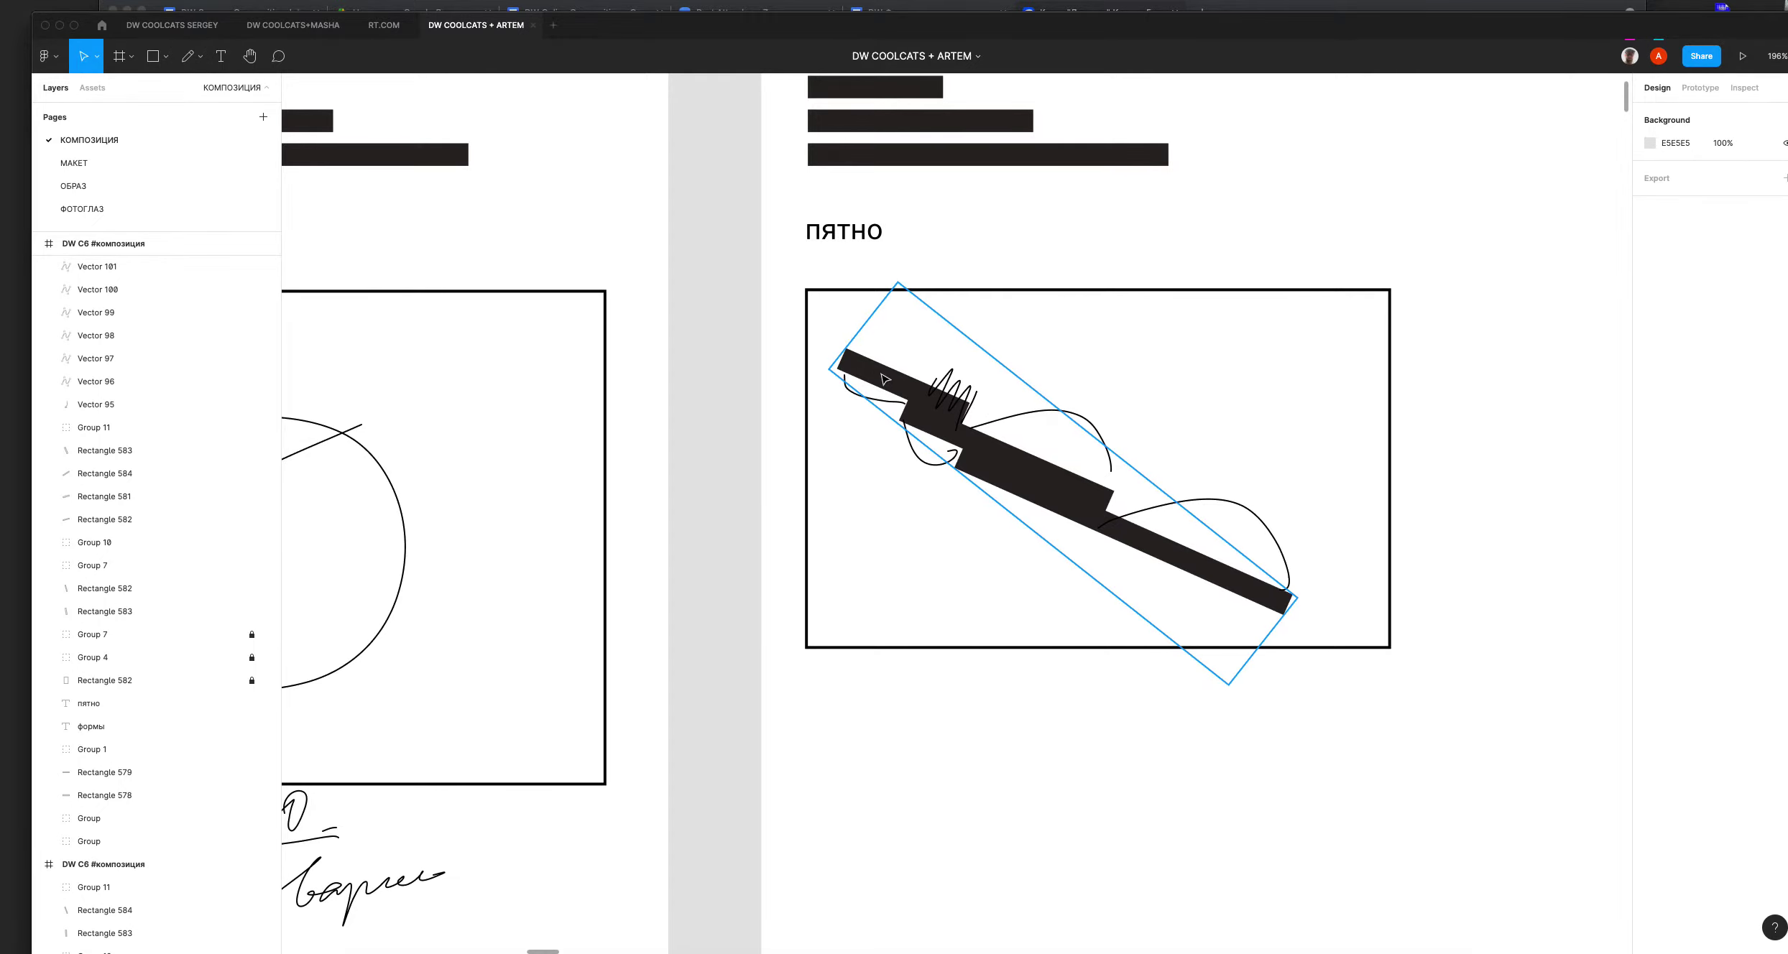
Step: Try sliding the short bar in the wide пятно figure outward along its axis to X 37.22, Y 275.83
double_click(887, 381)
double_click(891, 386)
drag(892, 385, 868, 375)
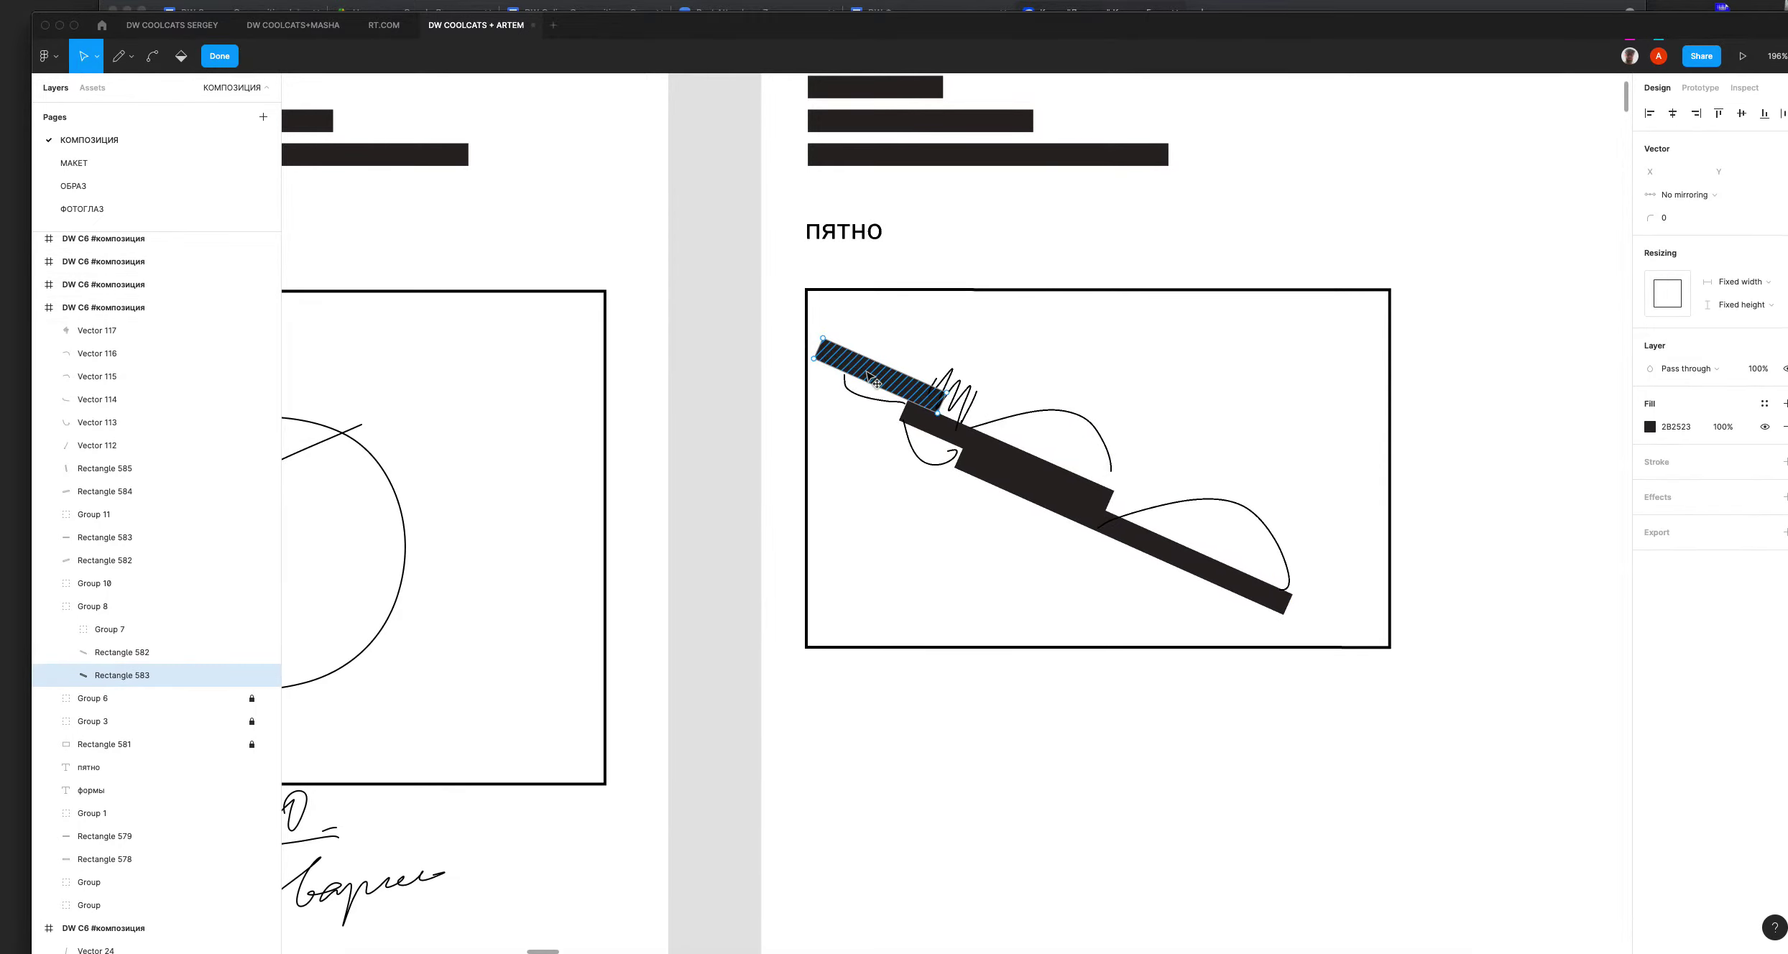
click(985, 749)
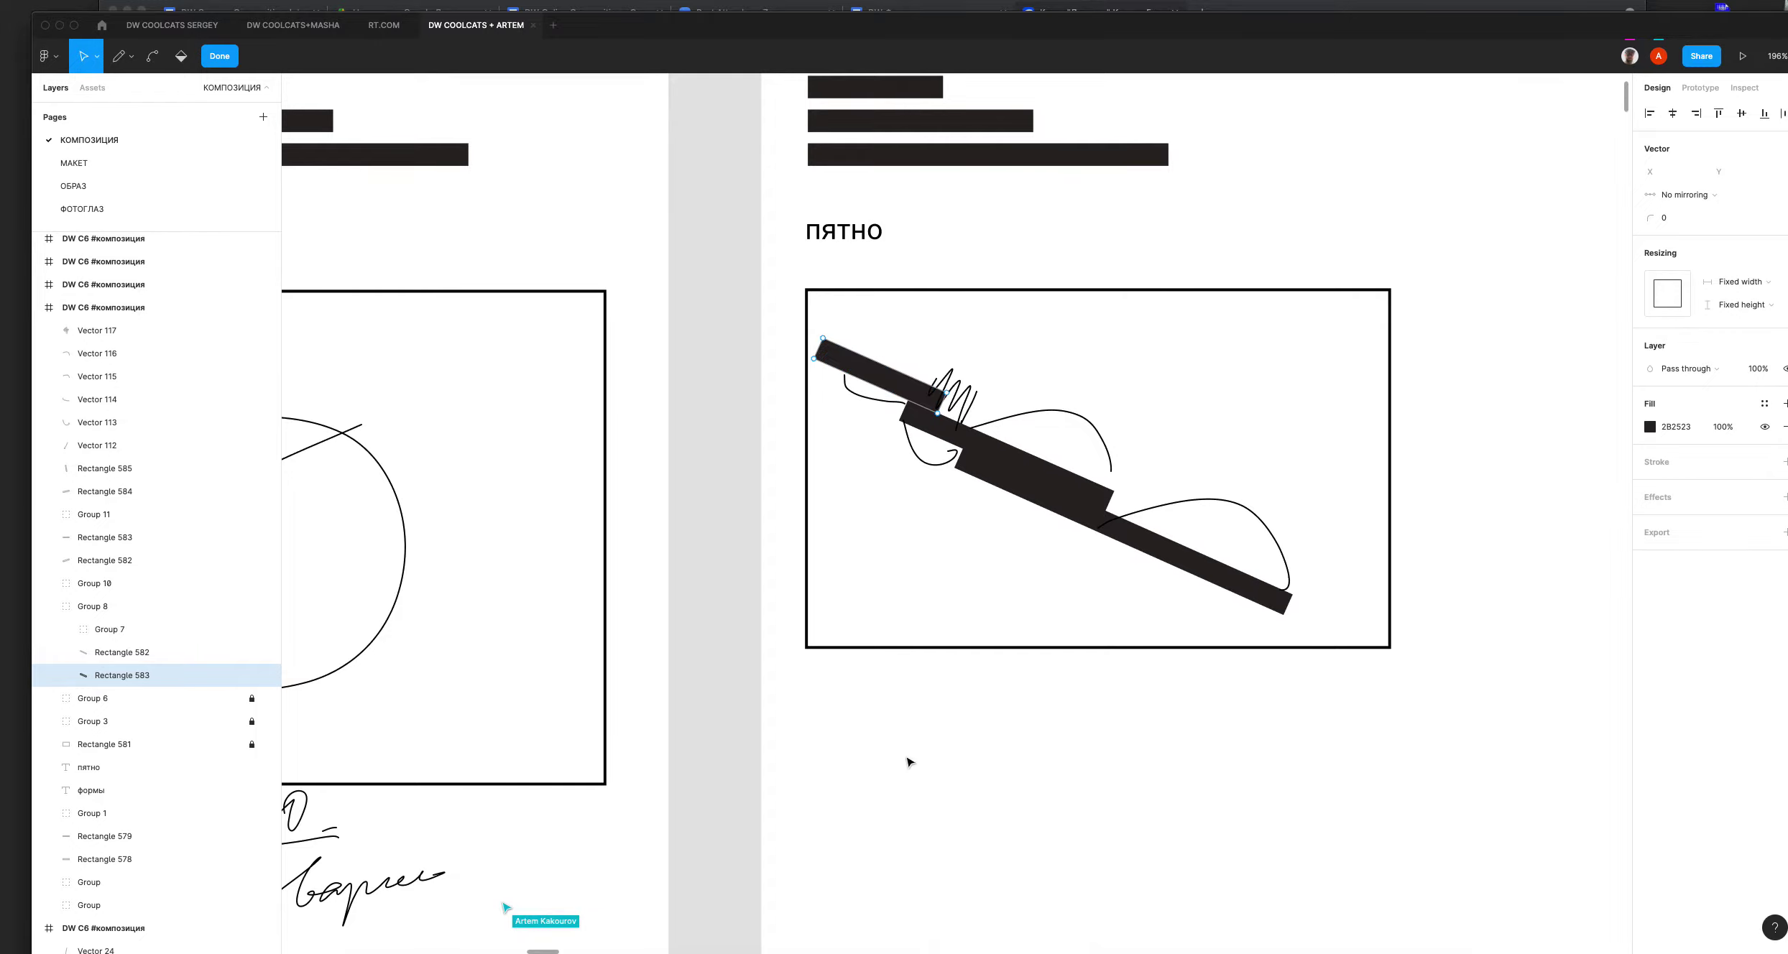
Step: Try sliding the long bar in the wide пятно figure outward to about X 422.21, Y 458.57, and undo both bar moves
double_click(1203, 564)
drag(1211, 577, 1278, 600)
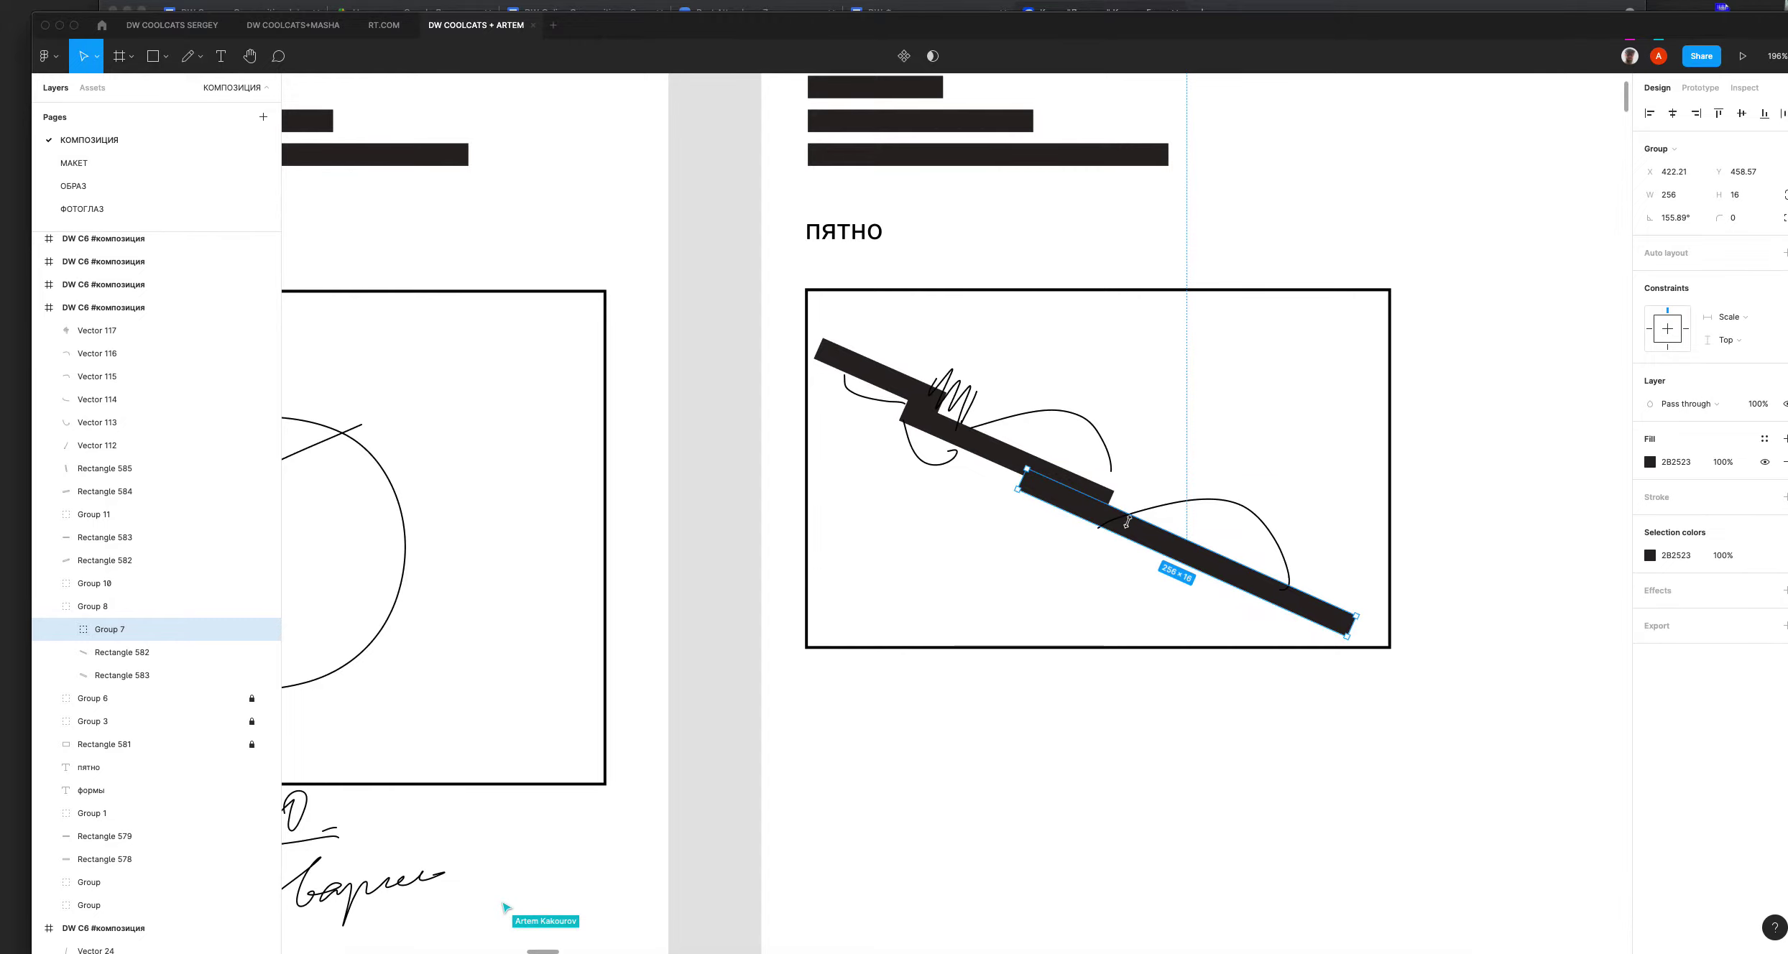
mouse_move(1158, 538)
mouse_down()
mouse_move(1179, 515)
mouse_move(1153, 537)
mouse_up()
key(super+z)
key(super+z)
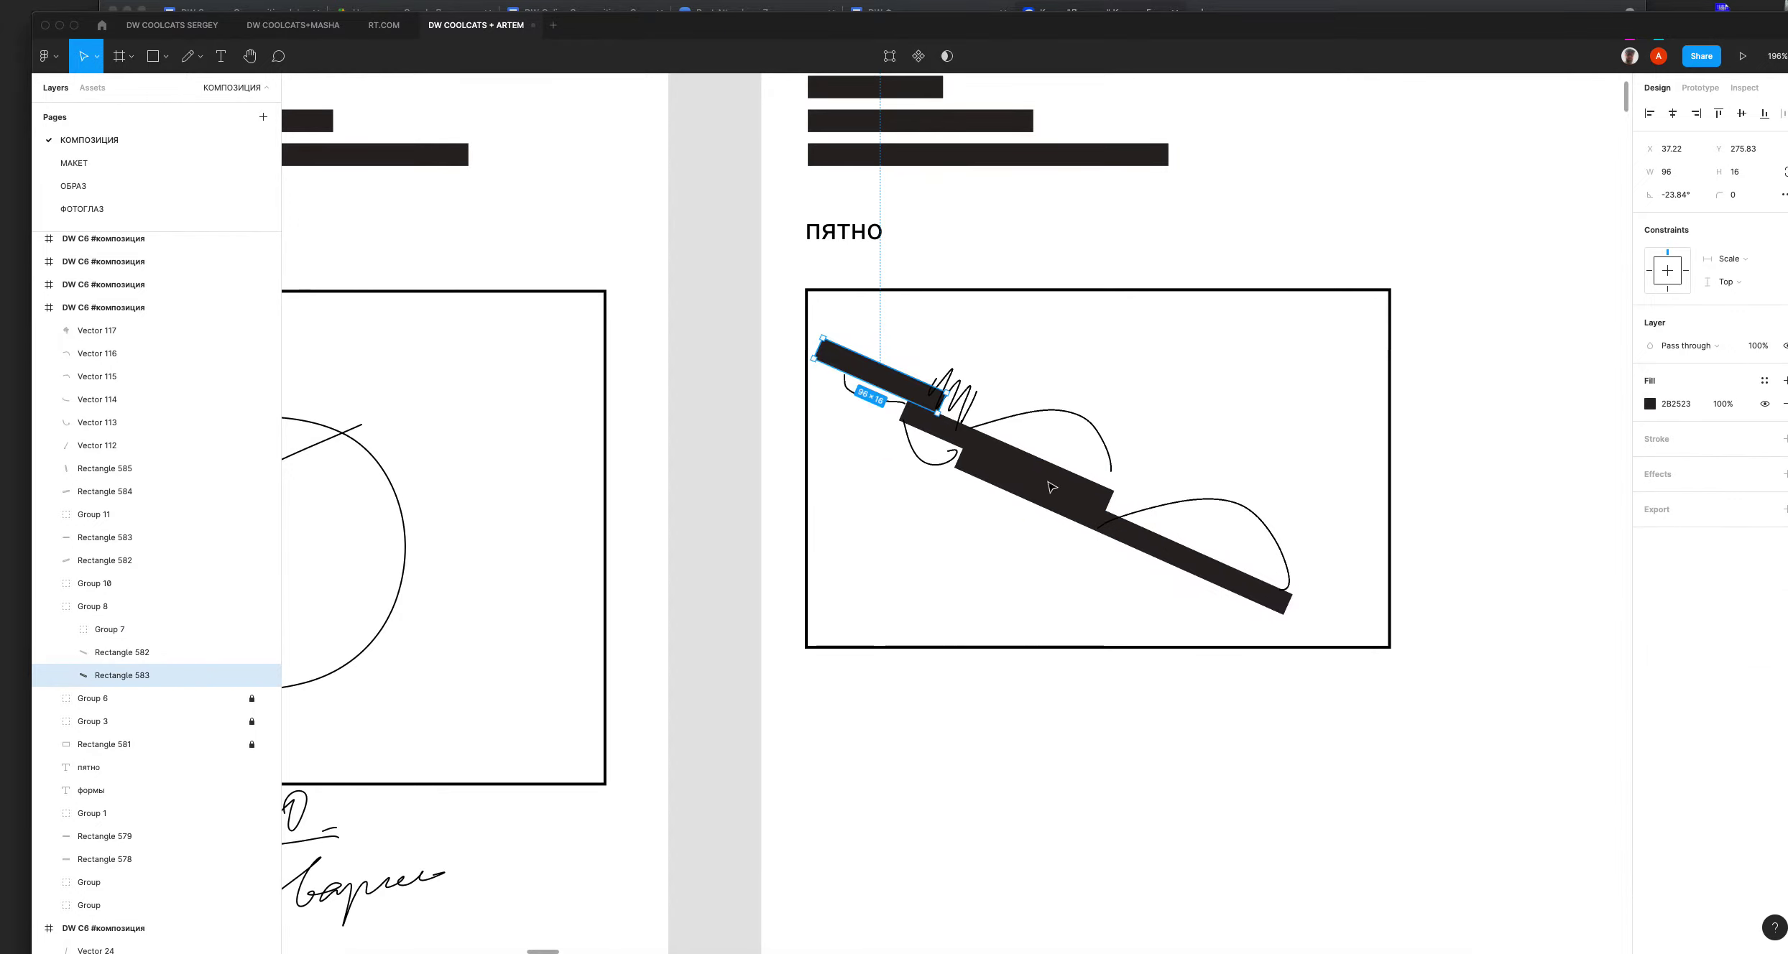
key(super+z)
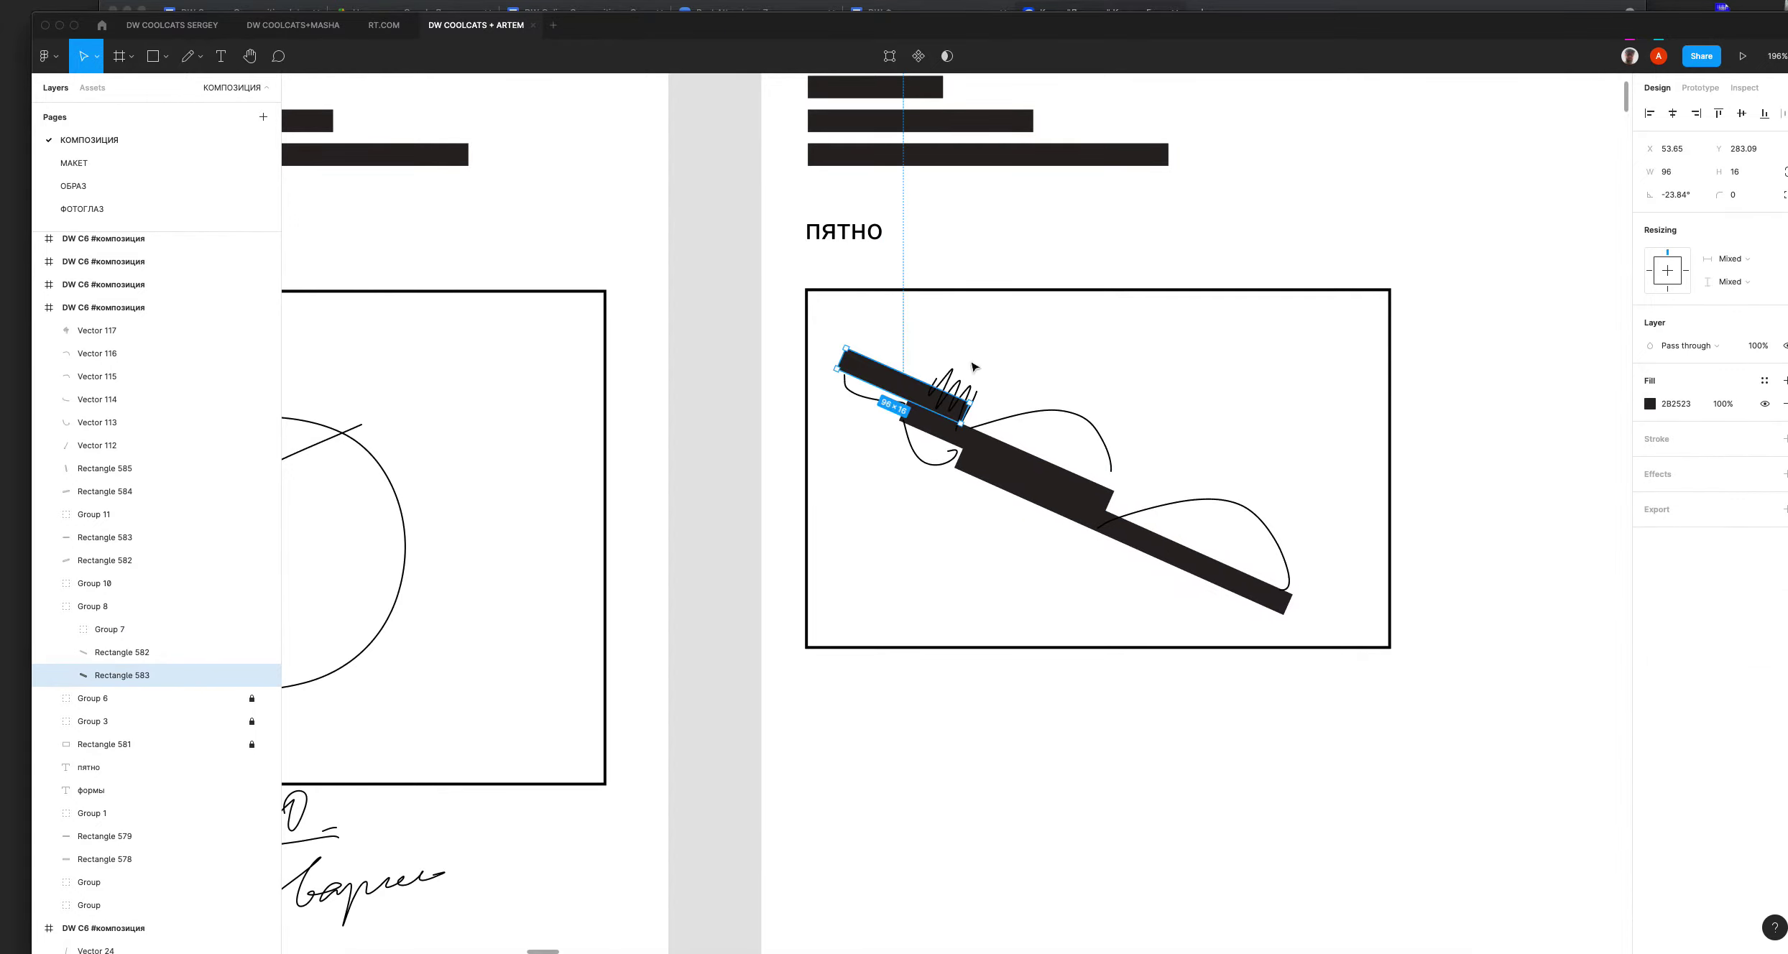
click(1082, 348)
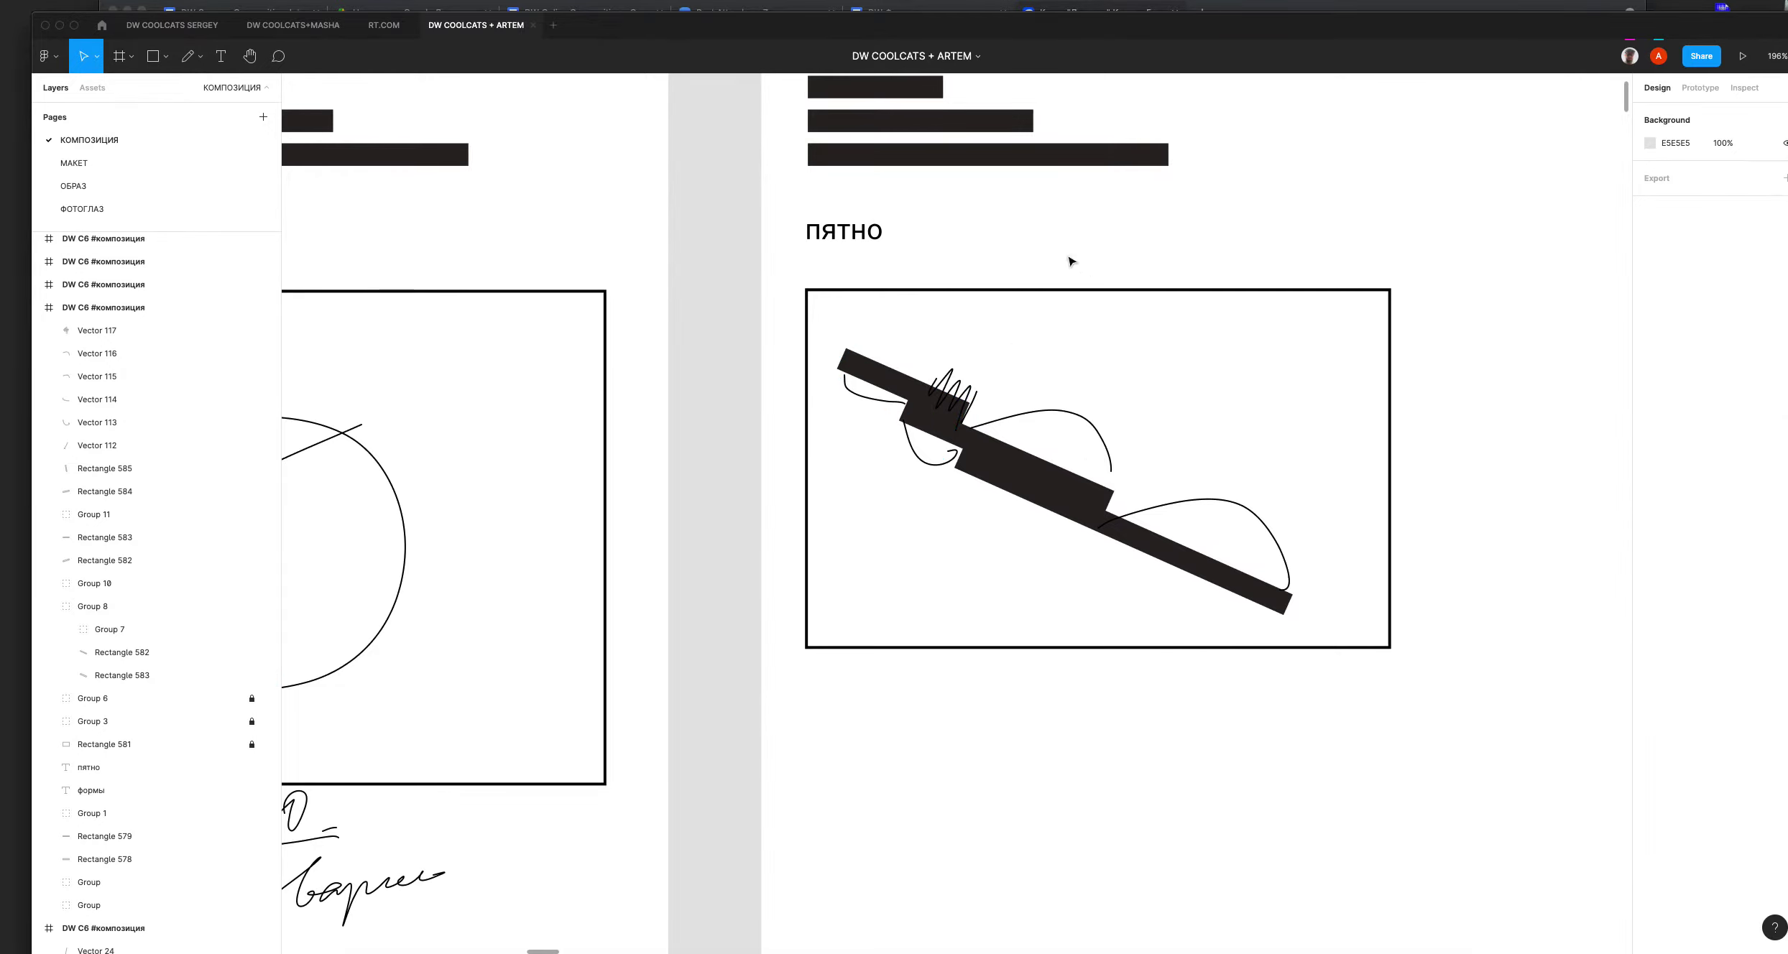
Step: Draw pencil arrows in the wide пятно frame, two pointing down below the figure and one rising diagonally above it
click(189, 57)
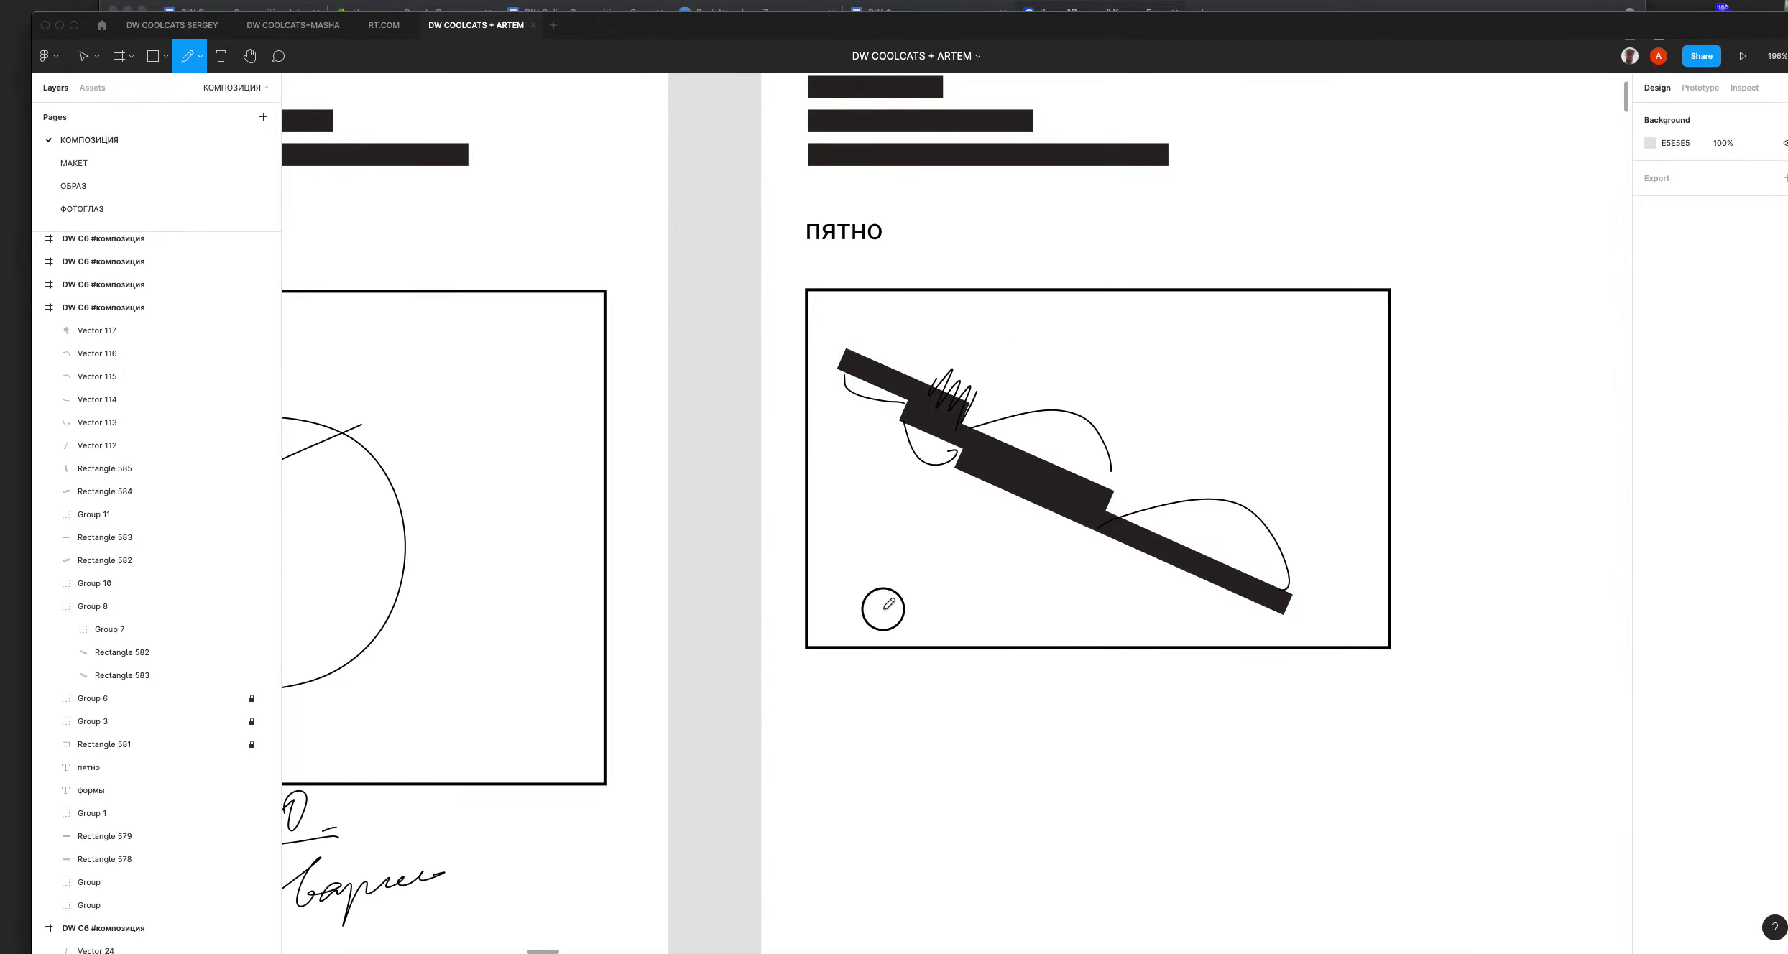
drag(891, 557, 896, 467)
mouse_move(1080, 408)
mouse_down()
mouse_move(1244, 351)
mouse_move(1220, 381)
mouse_up()
drag(956, 477, 963, 600)
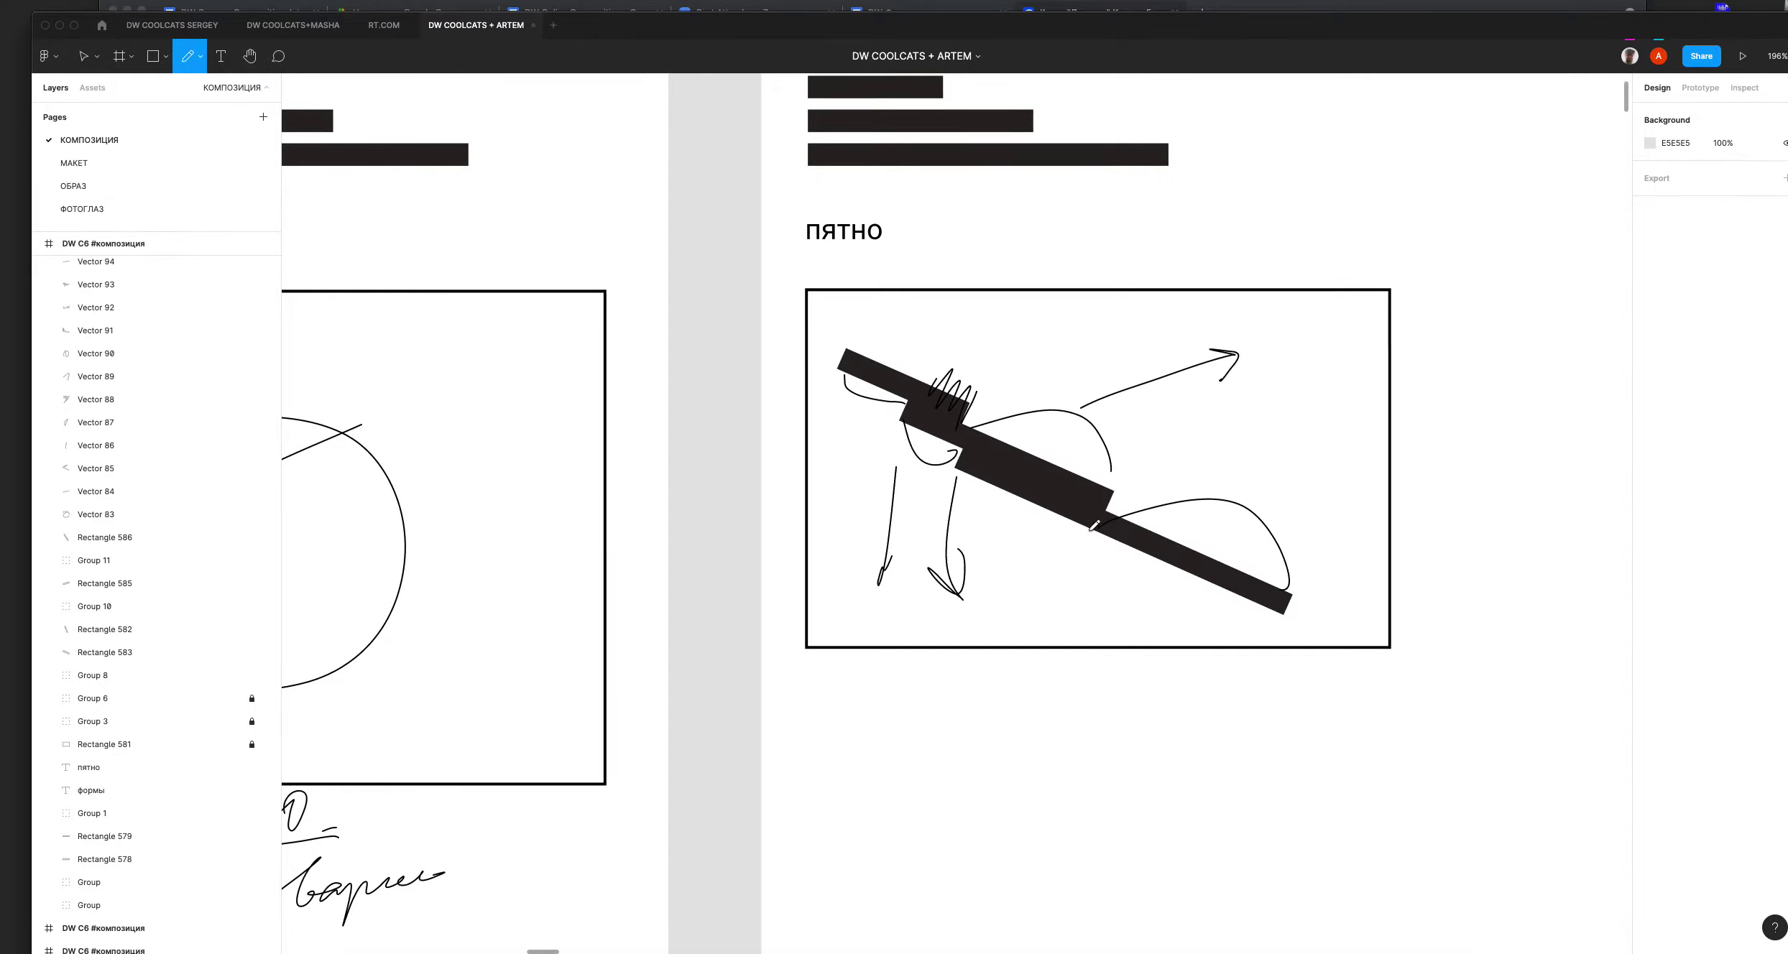
Step: Mark the wide пятно figure's long-bar angle, corner step and short-bar edge in pencil, and handwrite a short note below the frame
mouse_move(1104, 609)
mouse_down()
mouse_move(1261, 607)
mouse_move(1158, 612)
mouse_move(1169, 572)
mouse_up()
drag(1114, 495, 1118, 514)
drag(849, 350, 916, 378)
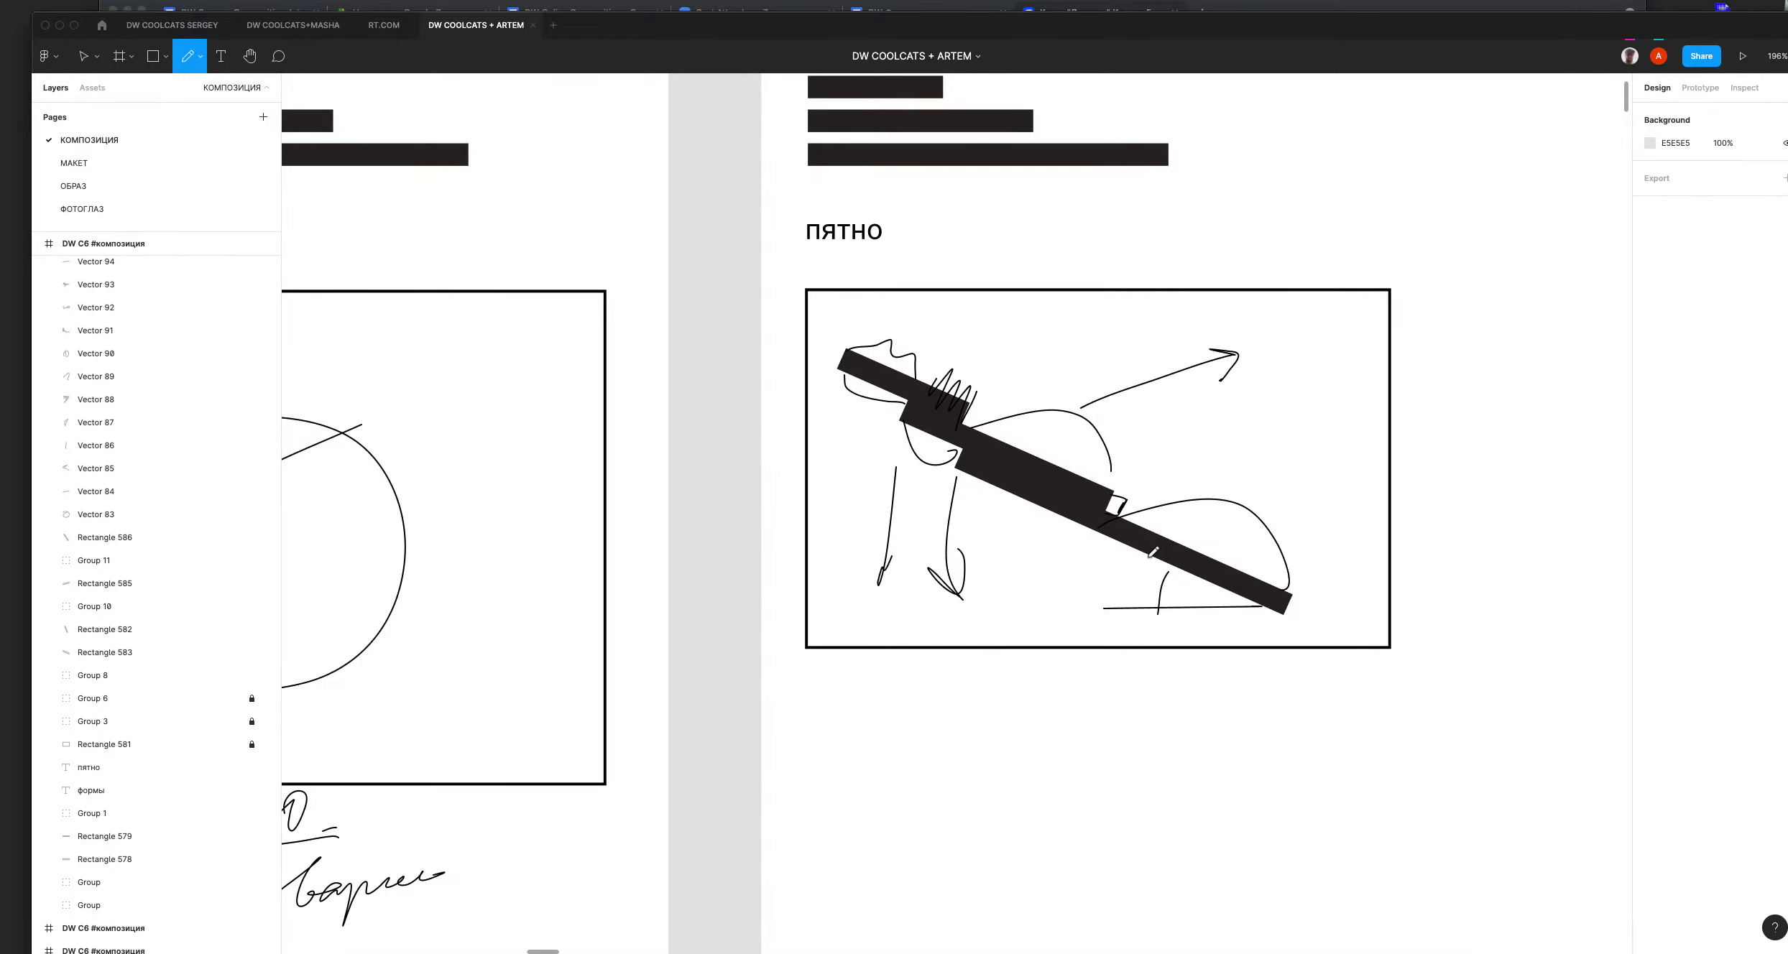
drag(866, 718, 948, 701)
Step: Draw a long diagonal pencil line through the wide крест figure's crossing and handwrite a short note below the frame
scroll(1042, 223, down, 8)
scroll(1042, 223, left, 2)
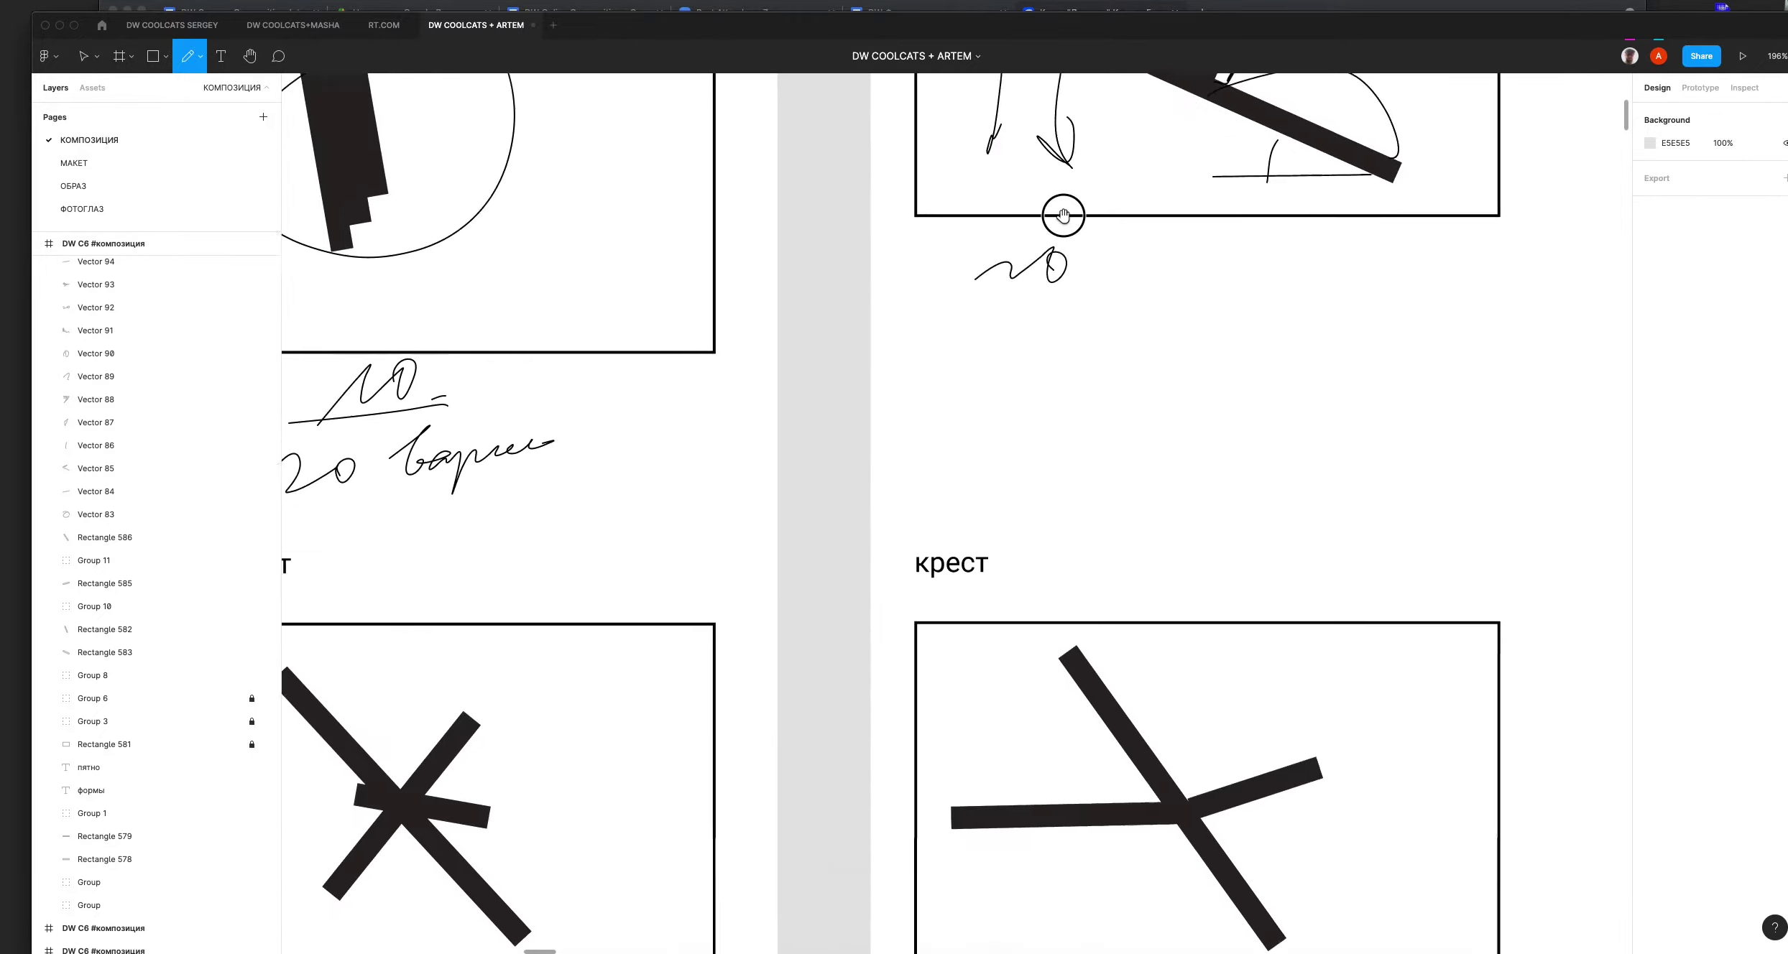
scroll(1180, 451, down, 3)
scroll(1041, 452, right, 3)
drag(786, 647, 1242, 76)
mouse_move(927, 675)
mouse_down()
mouse_move(1030, 639)
mouse_move(918, 658)
mouse_move(982, 609)
mouse_up()
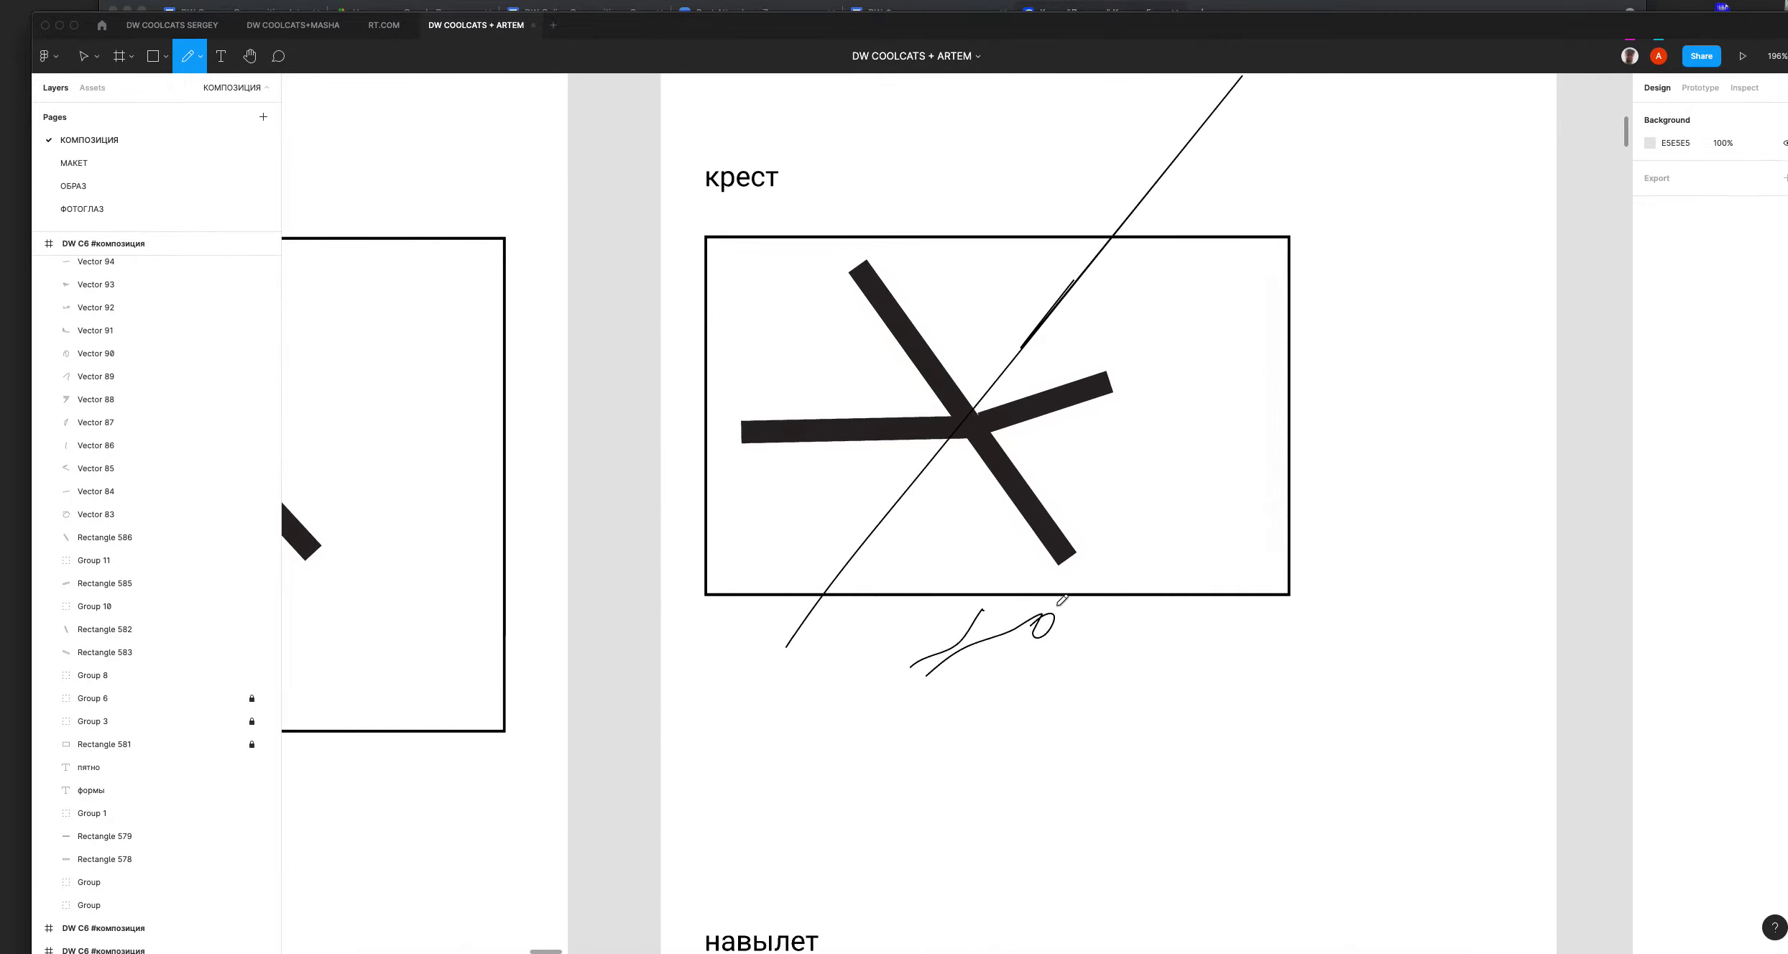
Step: Outline the empty area beside and below the cross in the square крест frame with a pencil curve
scroll(866, 618, left, 7)
scroll(1192, 583, left, 2)
scroll(1192, 582, down, 1)
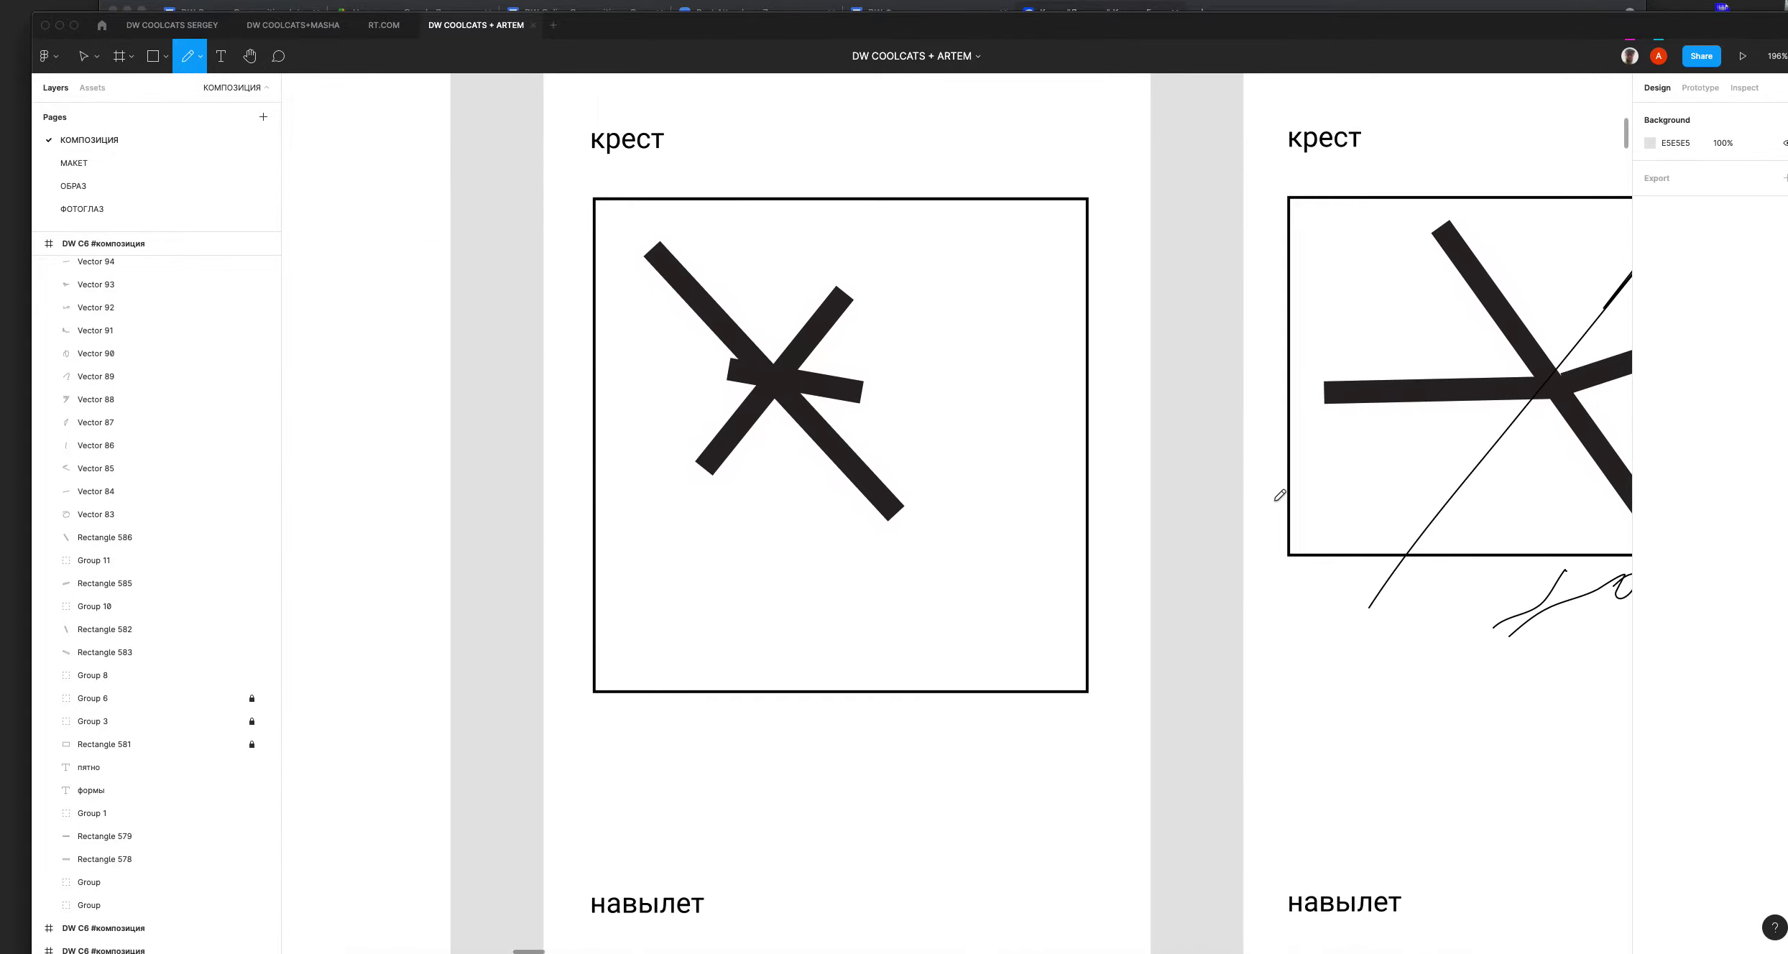
mouse_move(638, 447)
mouse_down()
mouse_move(889, 347)
mouse_move(926, 678)
mouse_move(609, 555)
mouse_up()
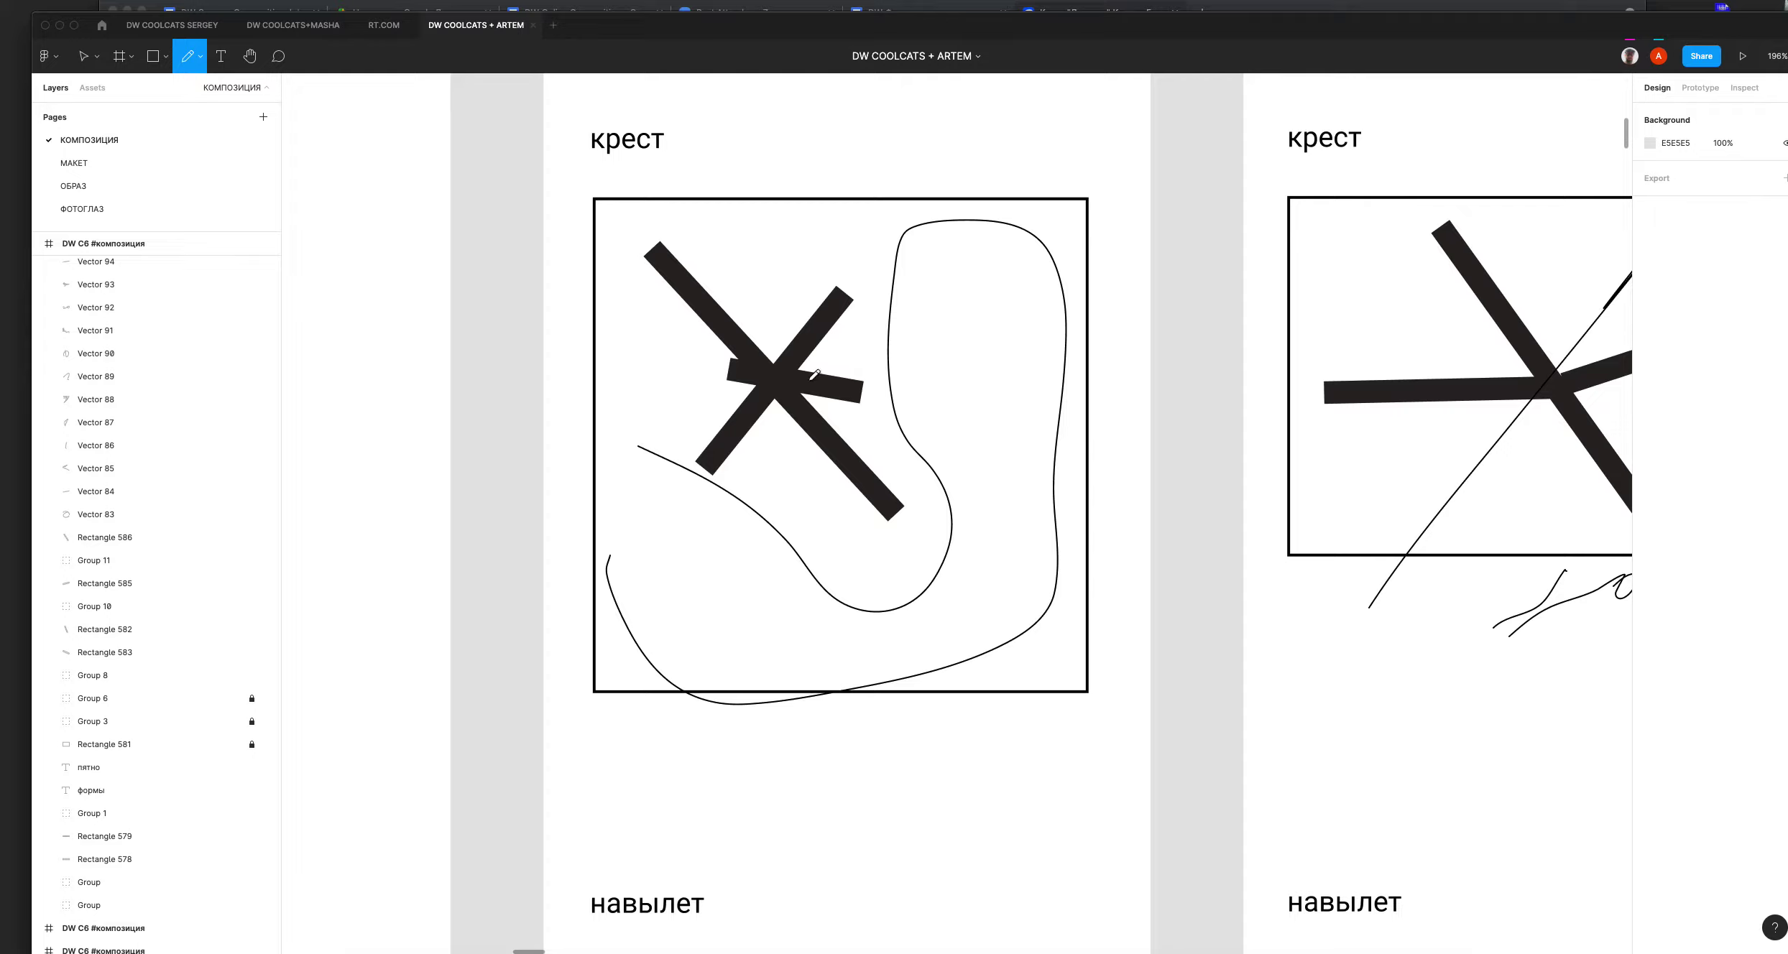
Step: Try the short bar away from the cross in the square крест frame, including at X 401.56, Y 929.32, and undo the moves
key(v)
drag(843, 393, 1090, 403)
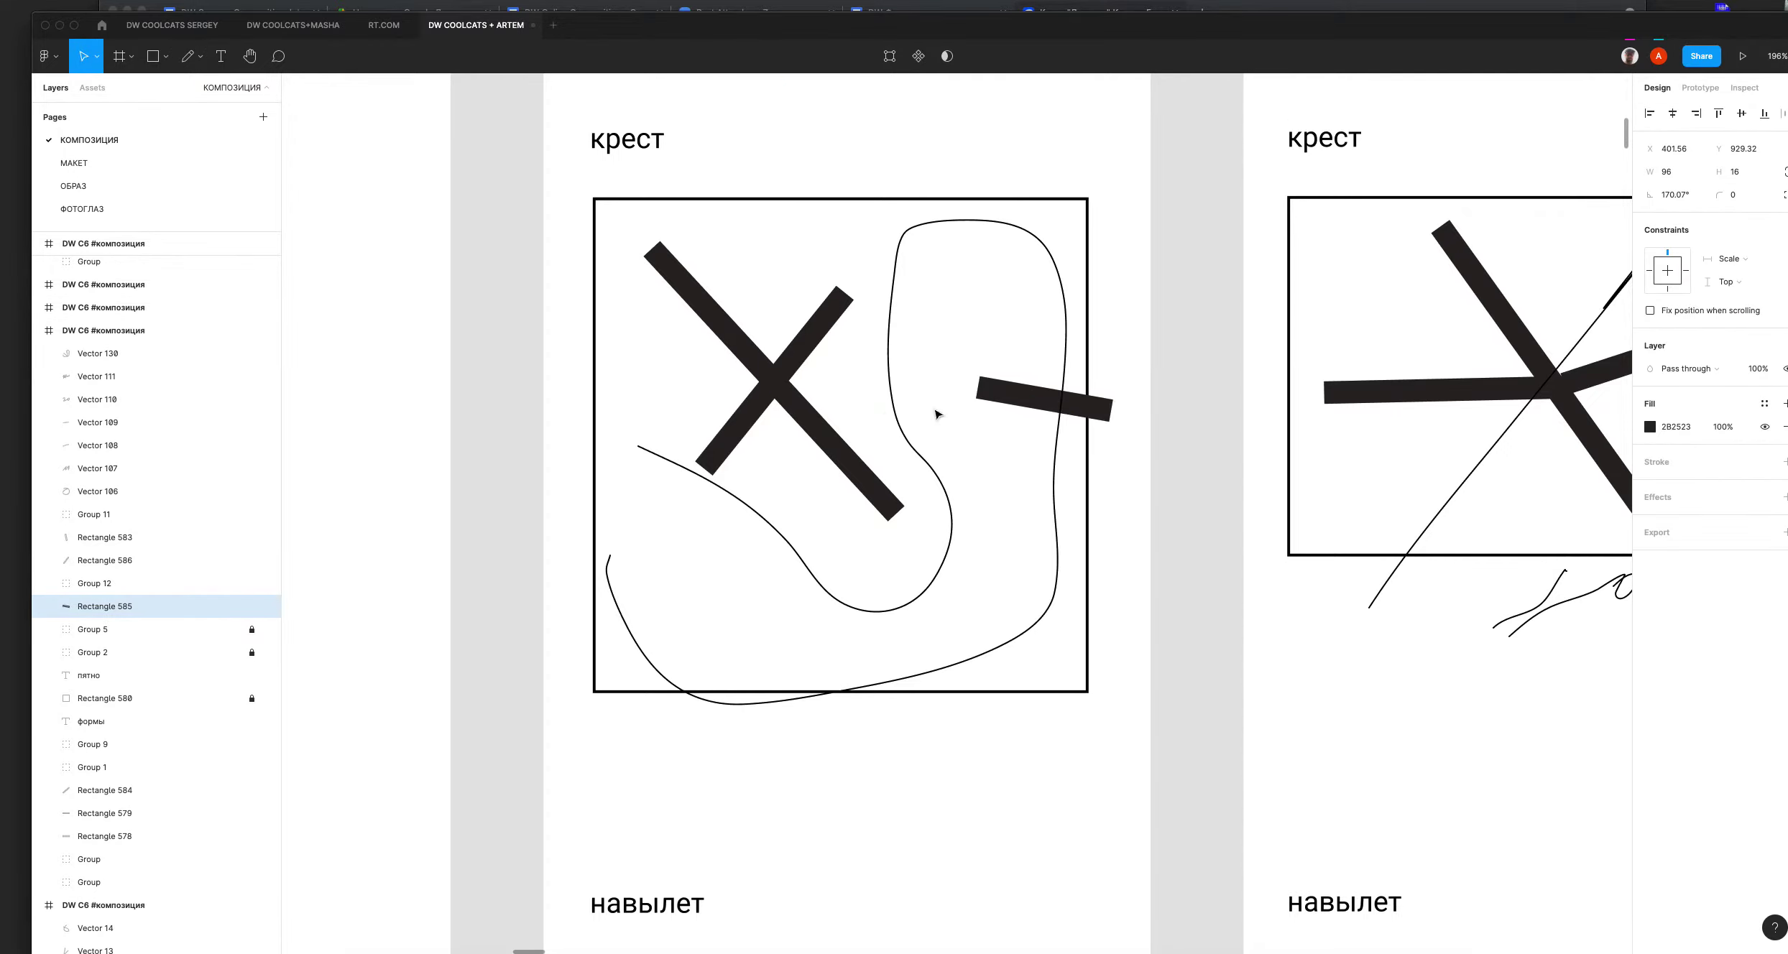
drag(730, 427, 710, 450)
drag(1019, 400, 818, 335)
key(super+z)
key(super+z)
key(super+z)
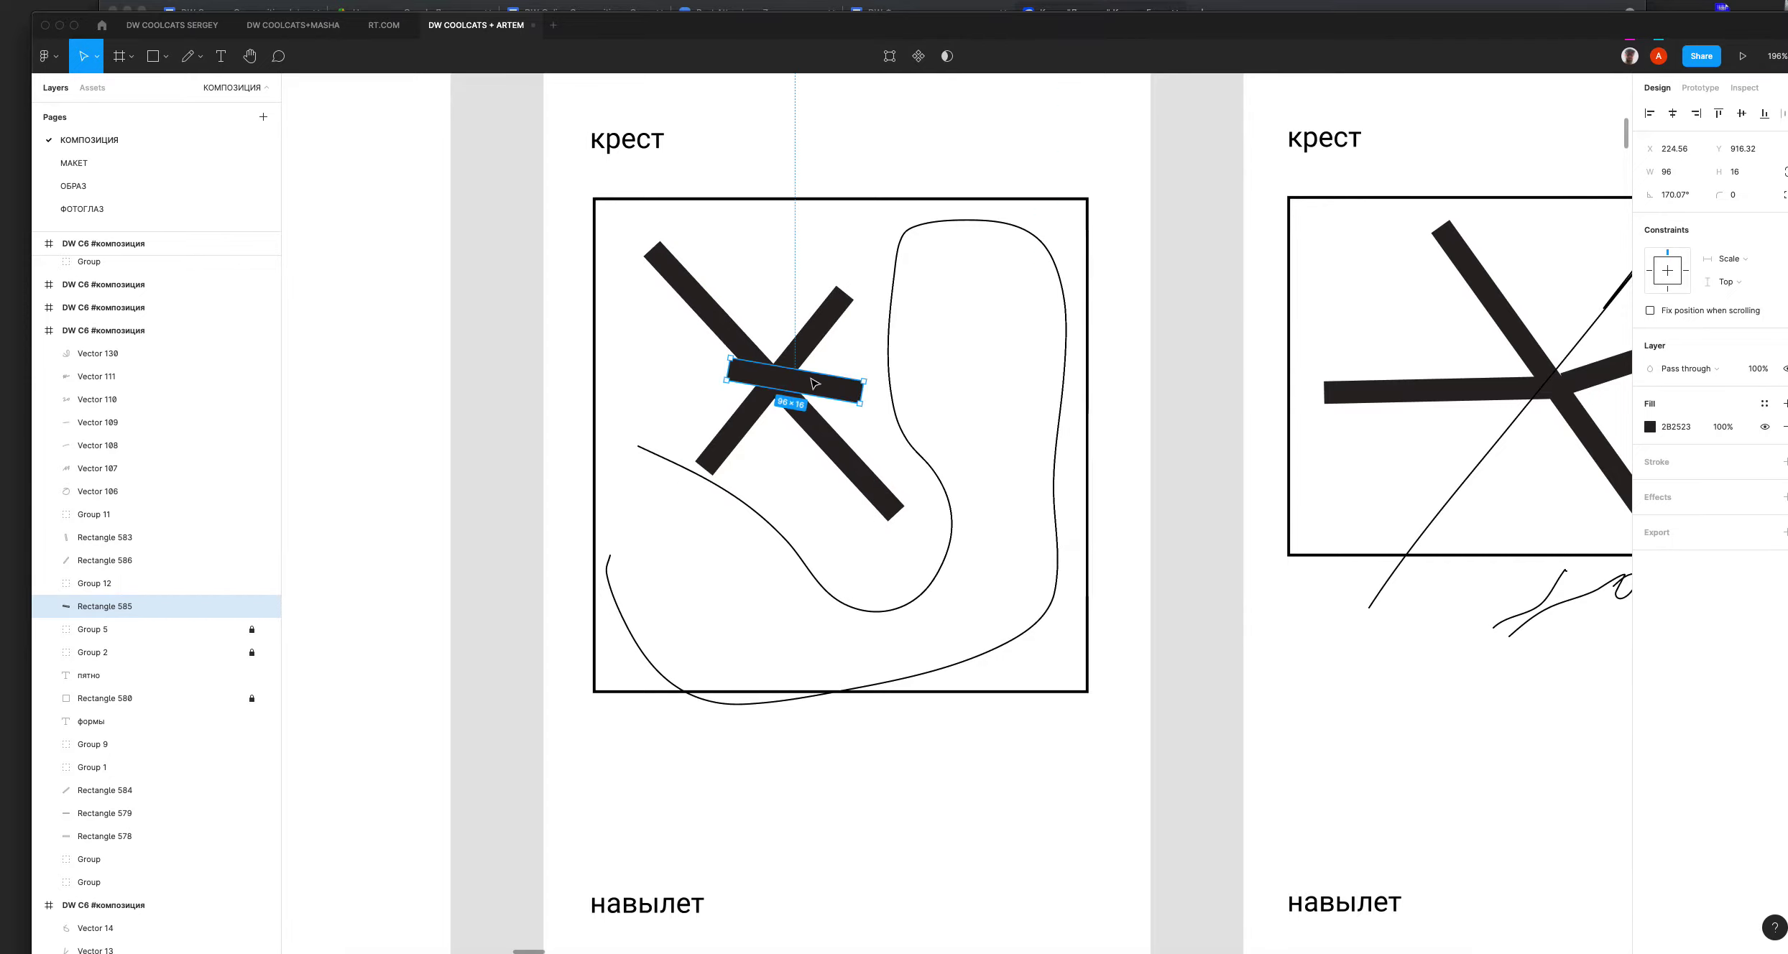
click(922, 373)
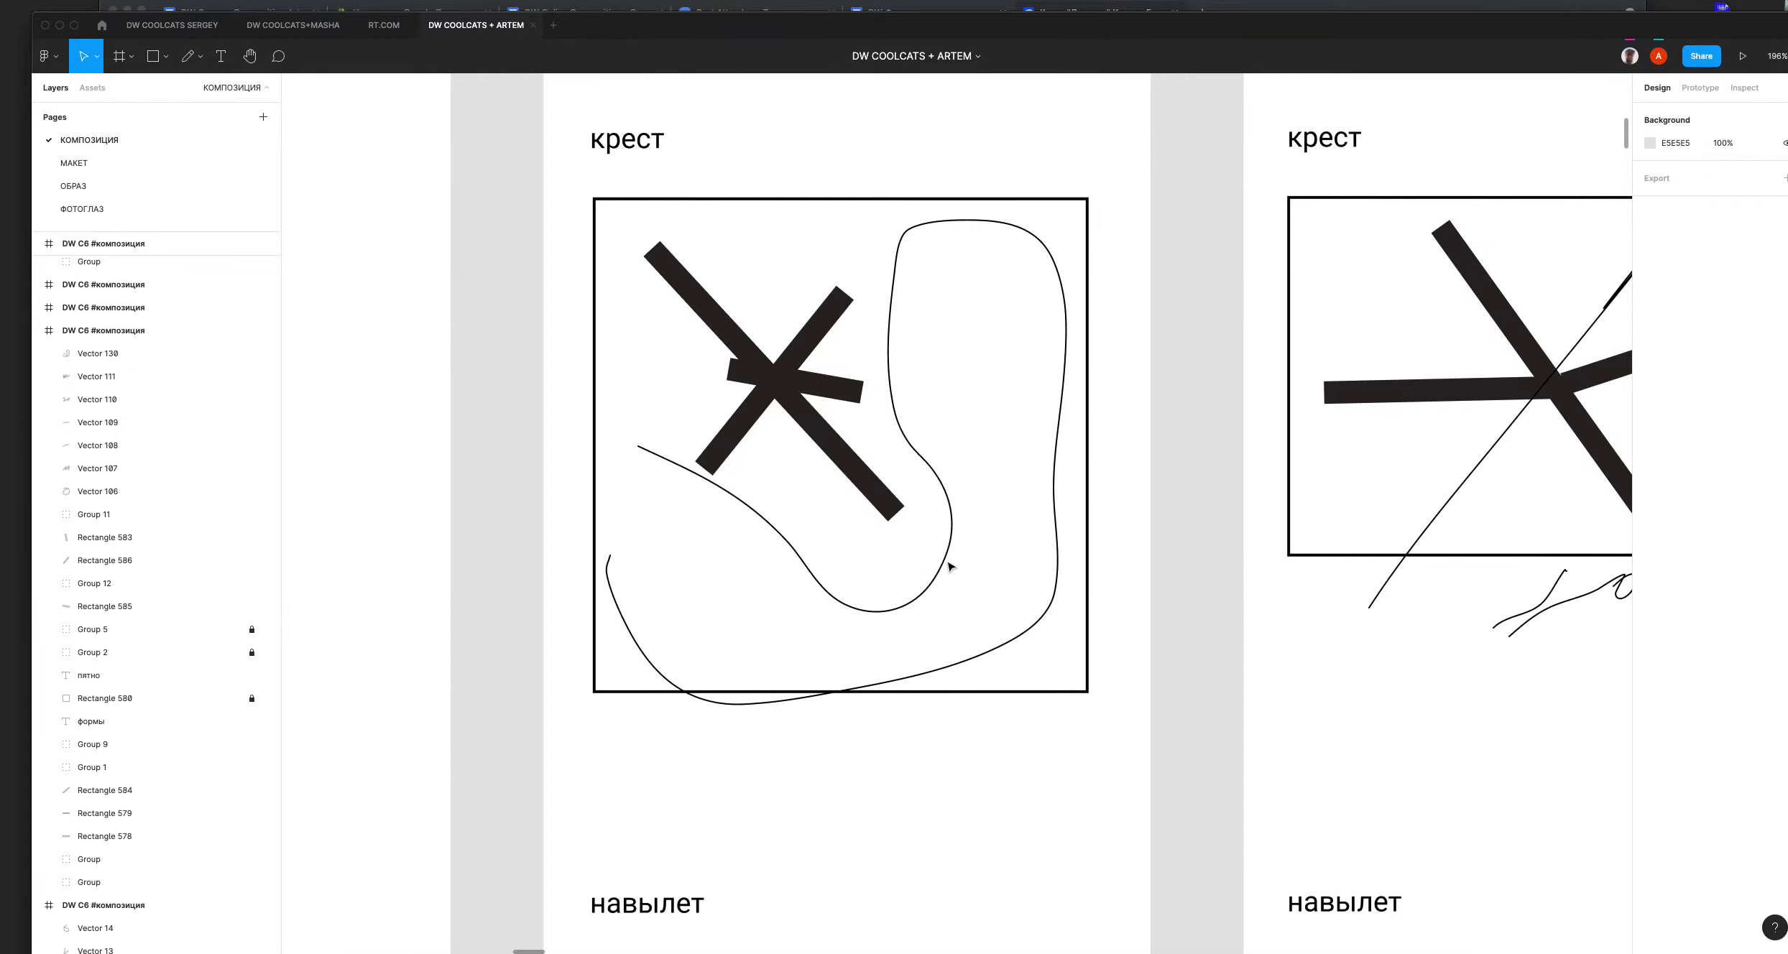
Step: Try the whole three-bar figure lower and further right in the square навылет frame, and undo the move
scroll(1016, 513, down, 10)
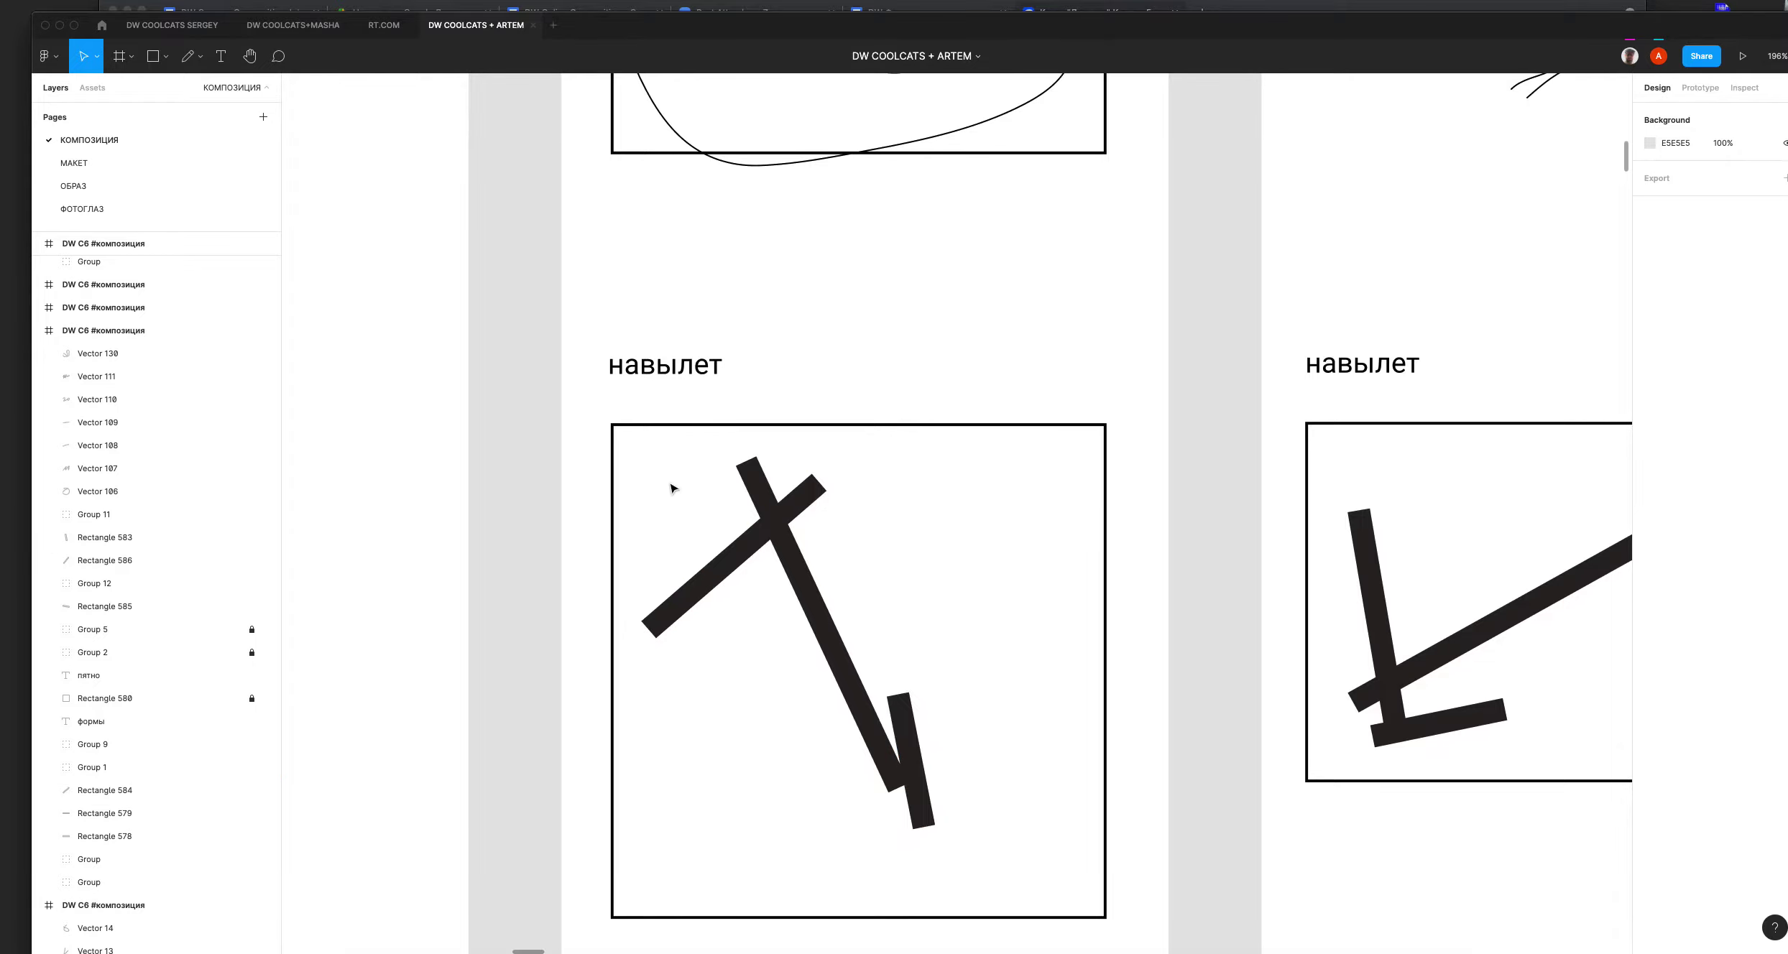
scroll(884, 503, down, 5)
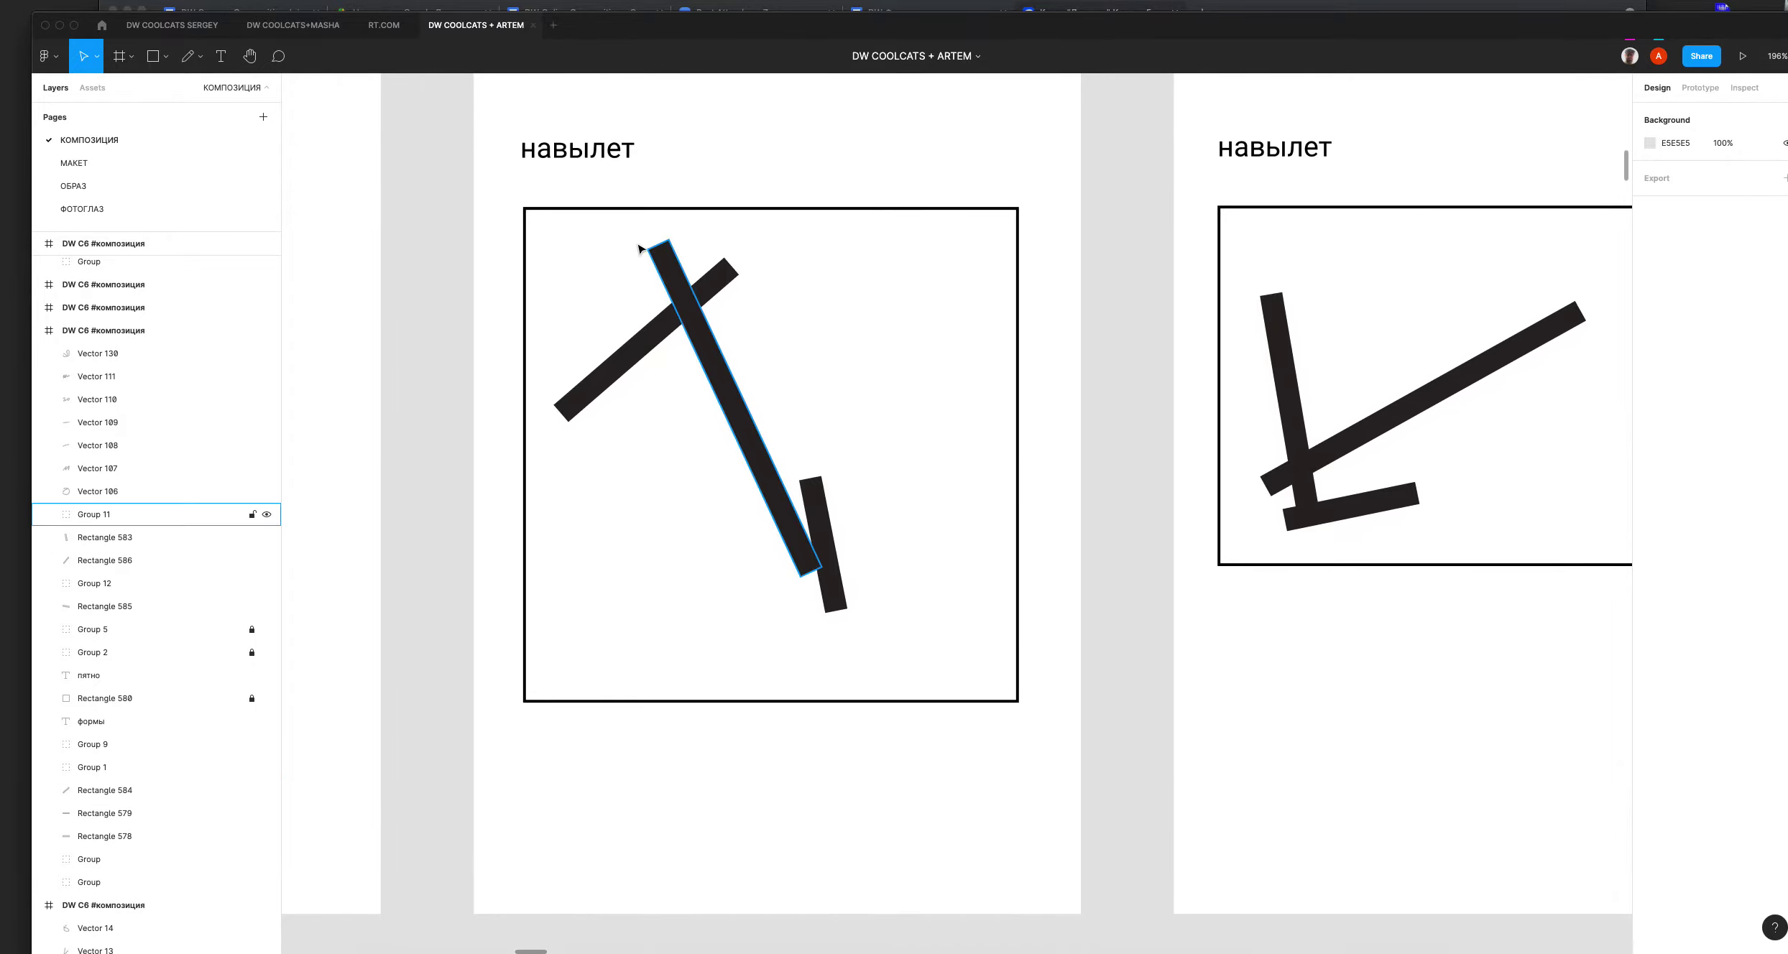
drag(571, 253, 932, 661)
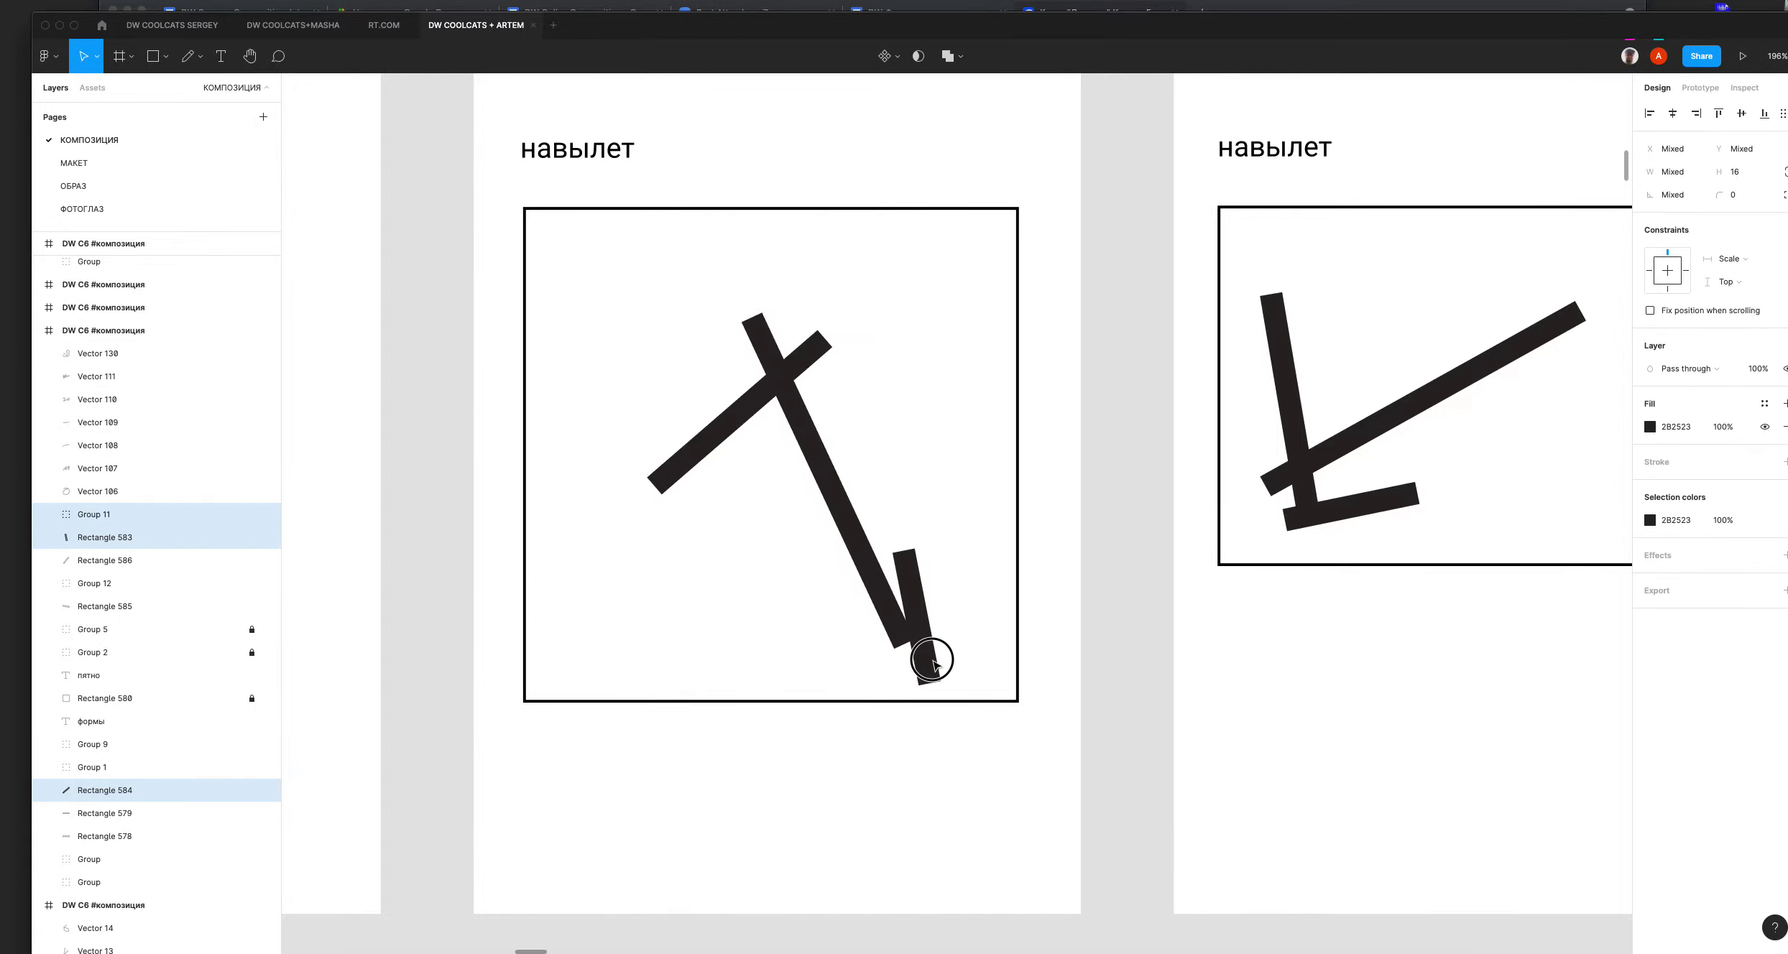
click(1002, 490)
key(super+z)
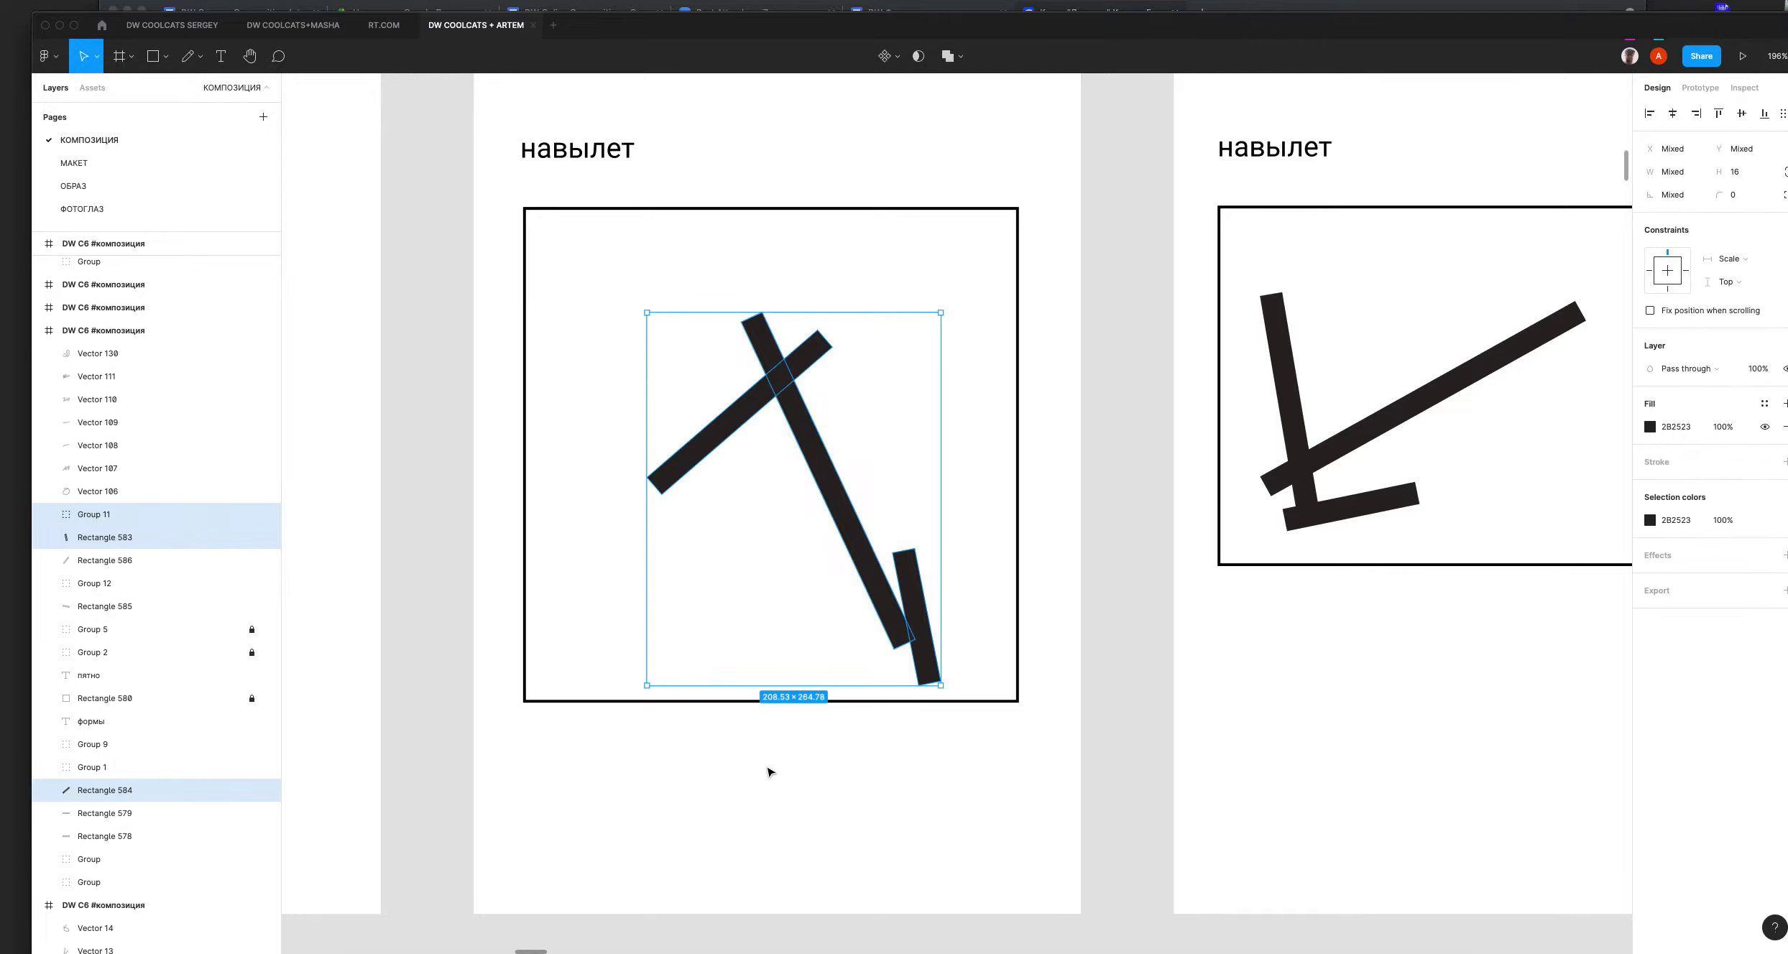
key(super+z)
click(1037, 252)
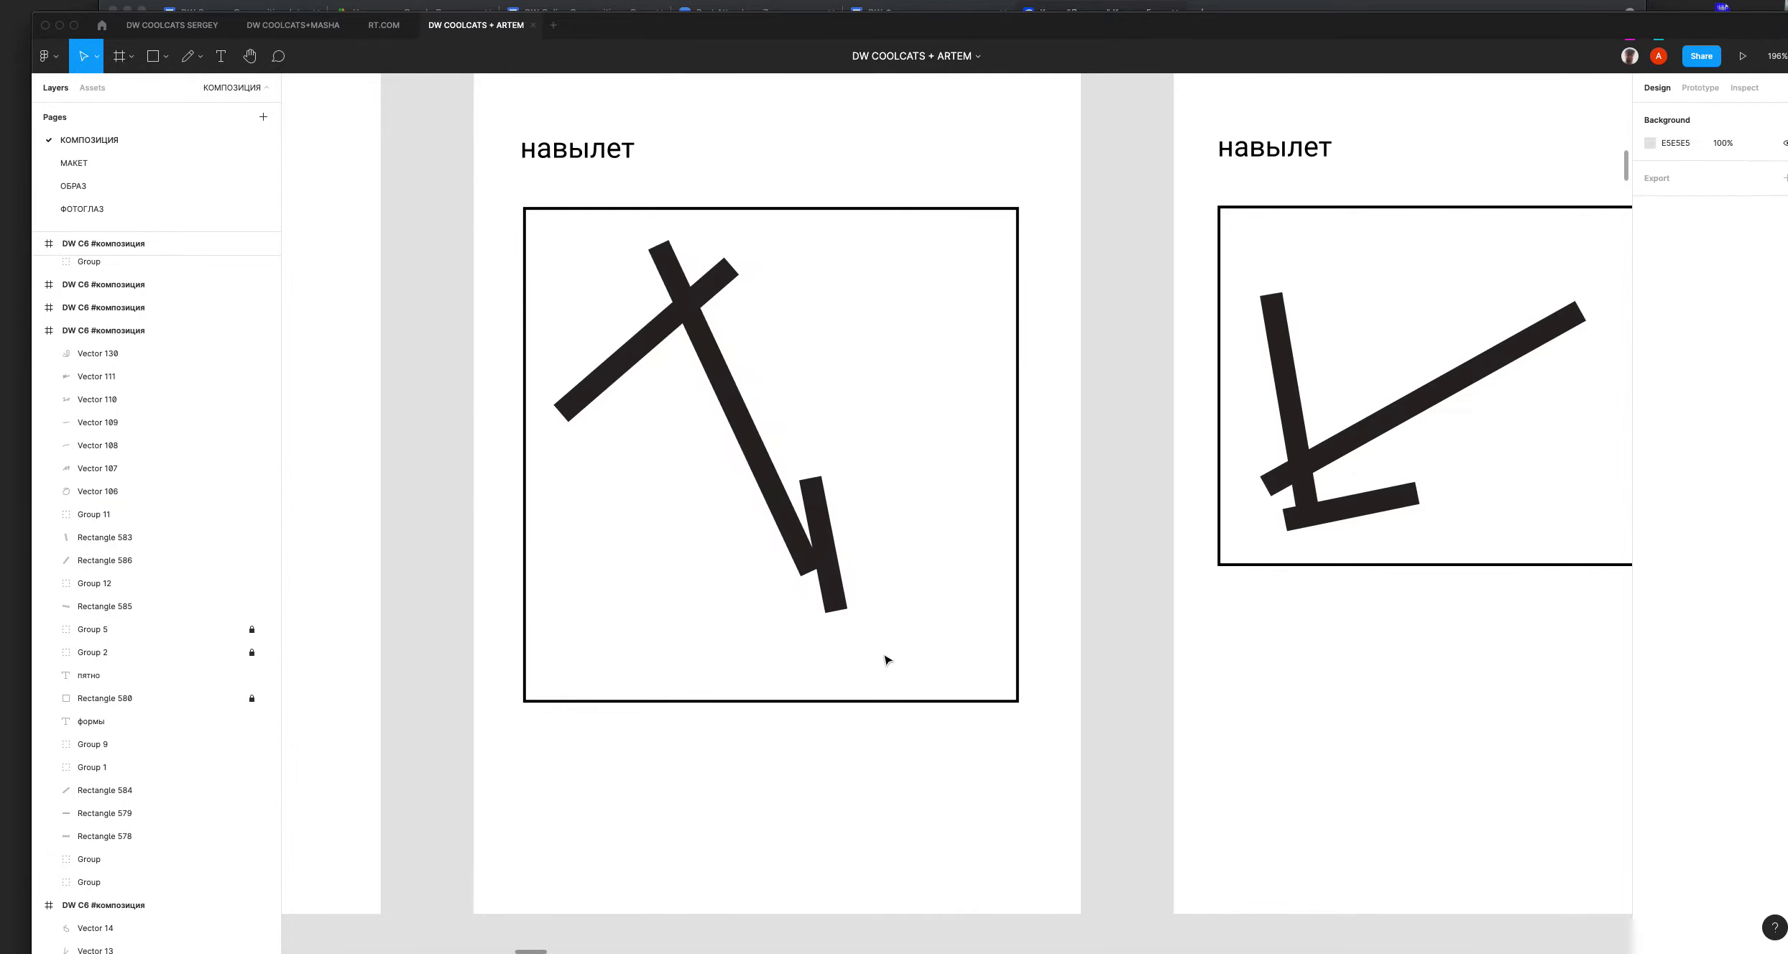
Step: Try the short bar lower against the long bar's end in the square навылет frame and shift the whole figure right
drag(833, 598, 842, 654)
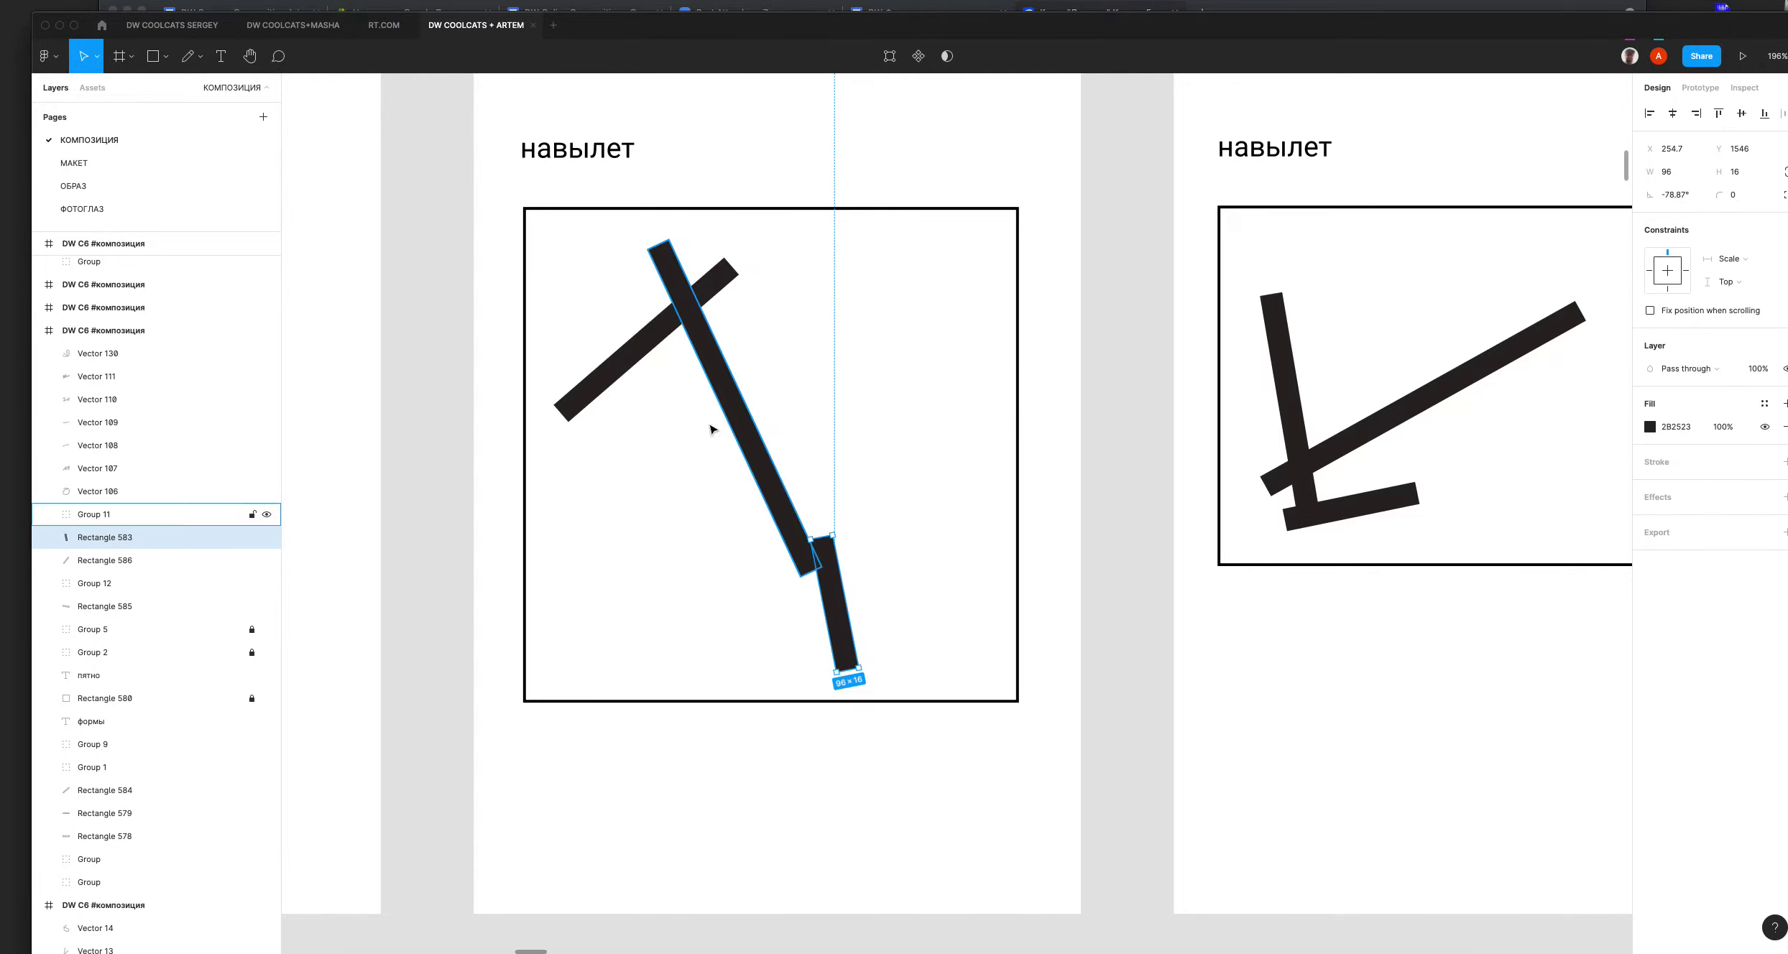
shift+click(660, 350)
shift+click(746, 430)
drag(746, 430, 805, 443)
click(708, 370)
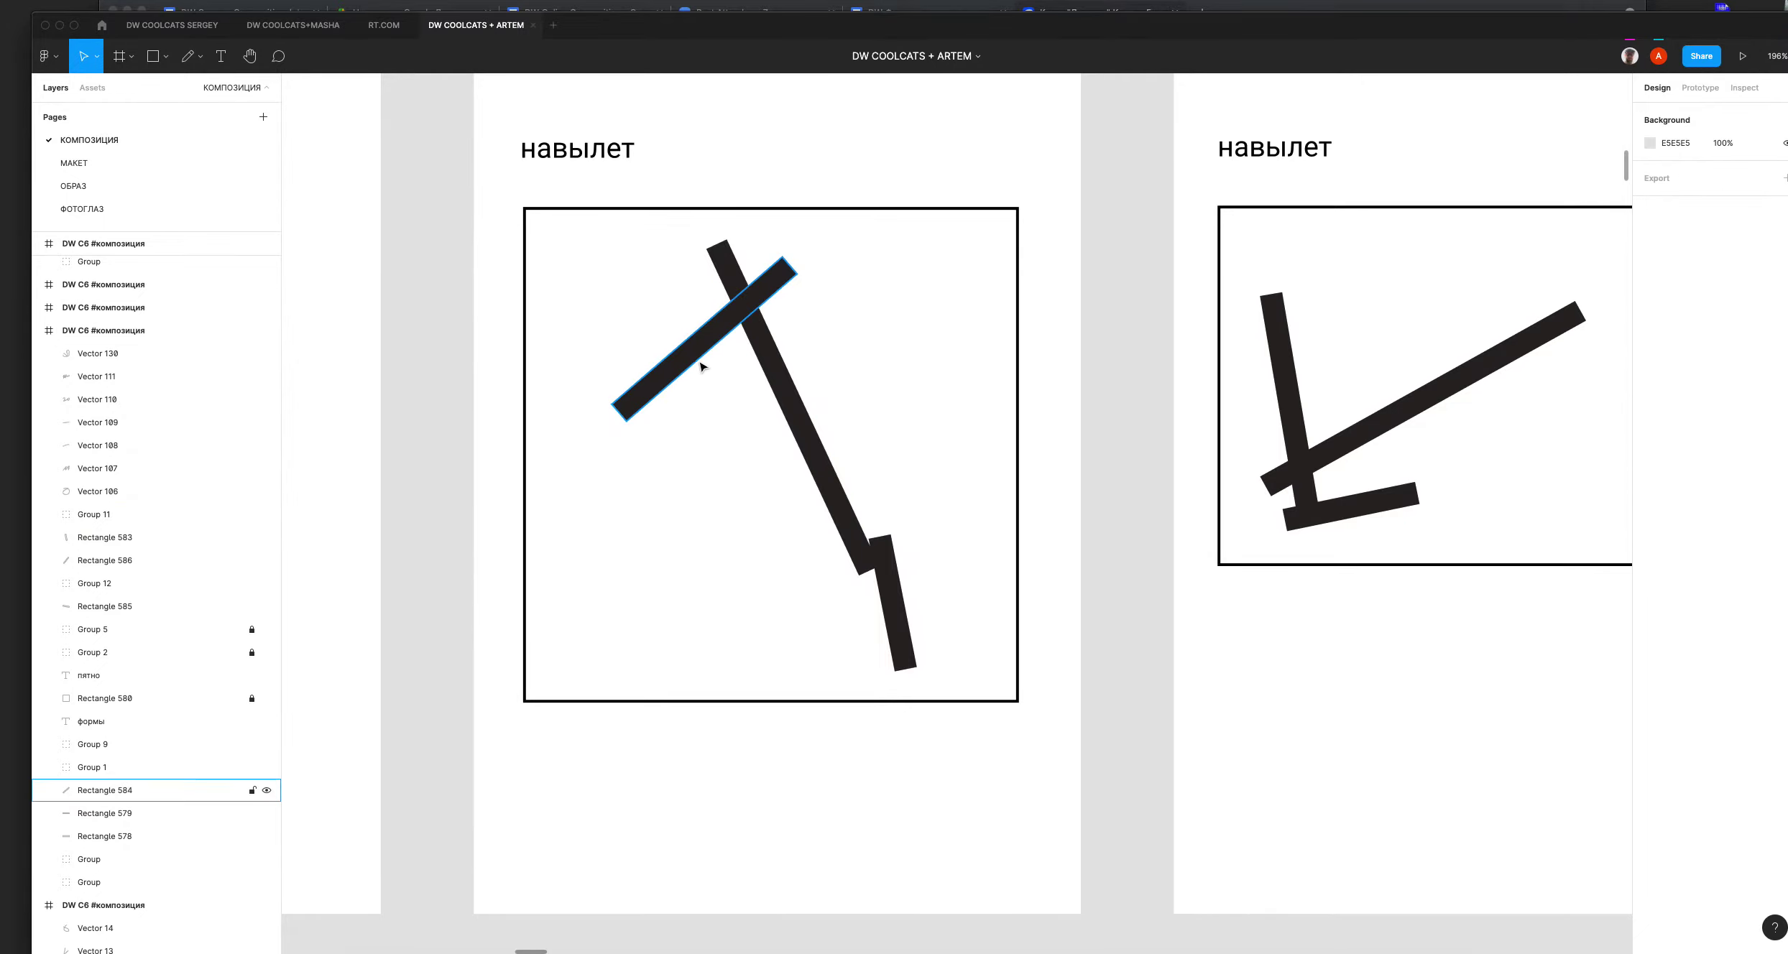
Step: Try the medium bar of the square навылет figure rotated to -9.16° and moved to X 71.55, Y 1364
click(1681, 195)
key(shift+Down)
key(shift+Down)
key(shift+Down)
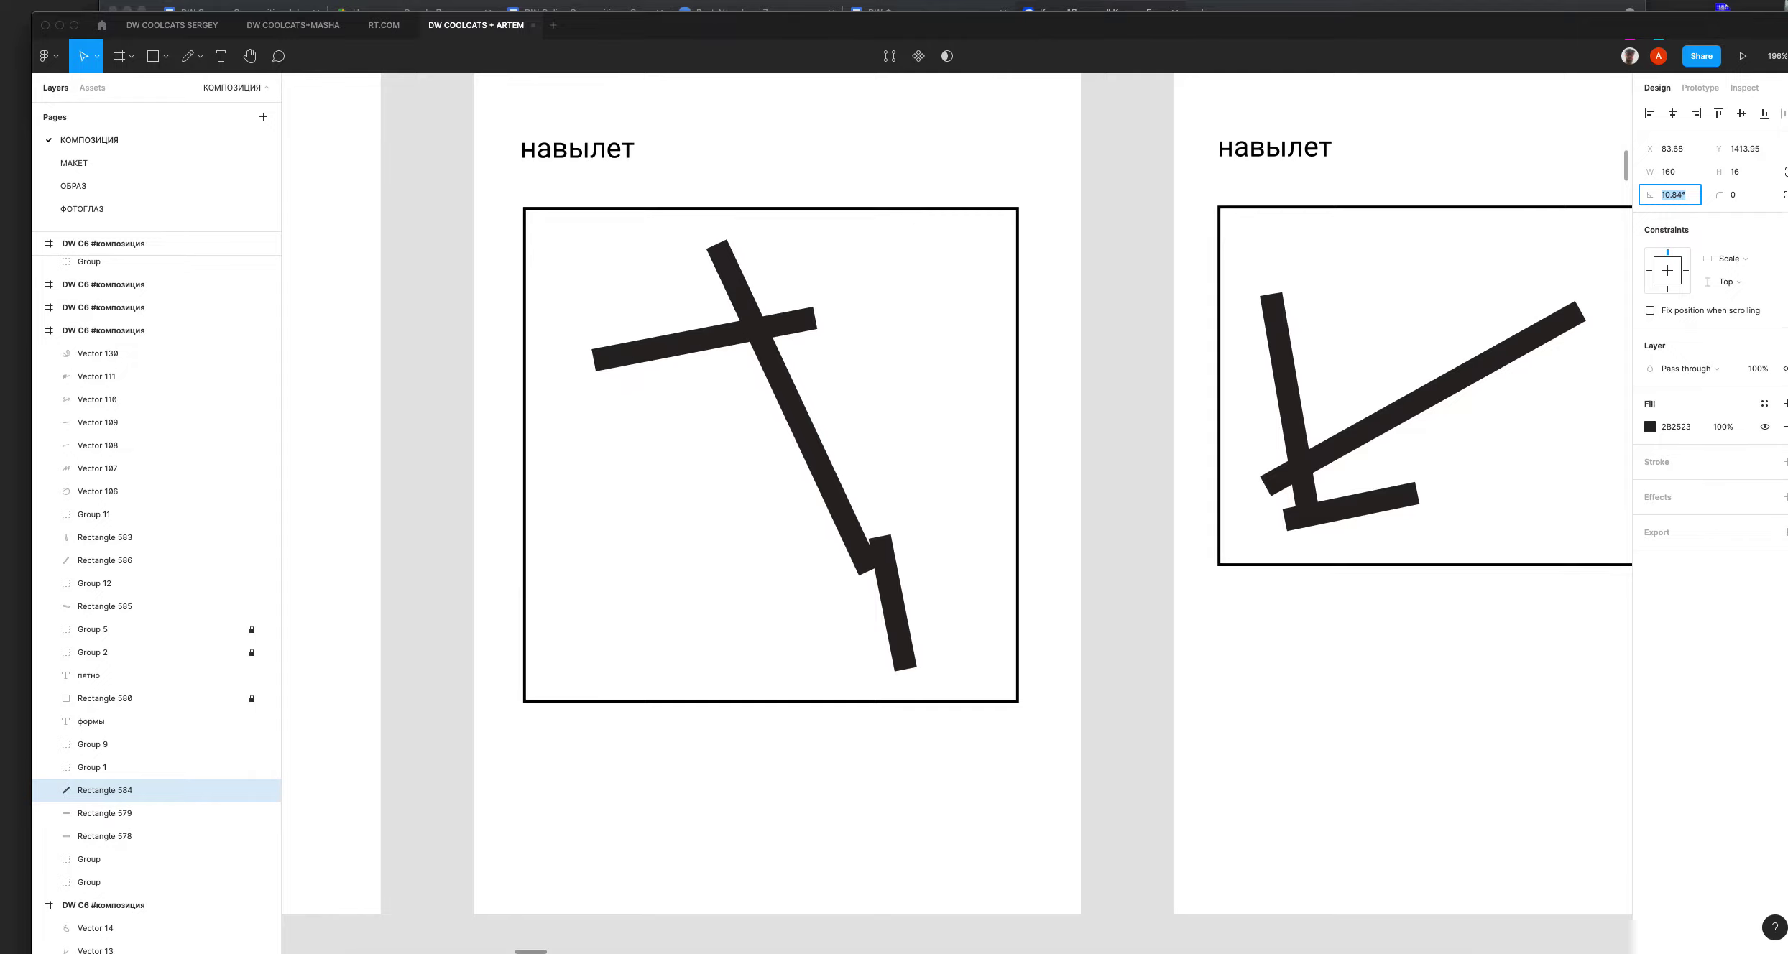
key(shift+Down)
key(shift+Down)
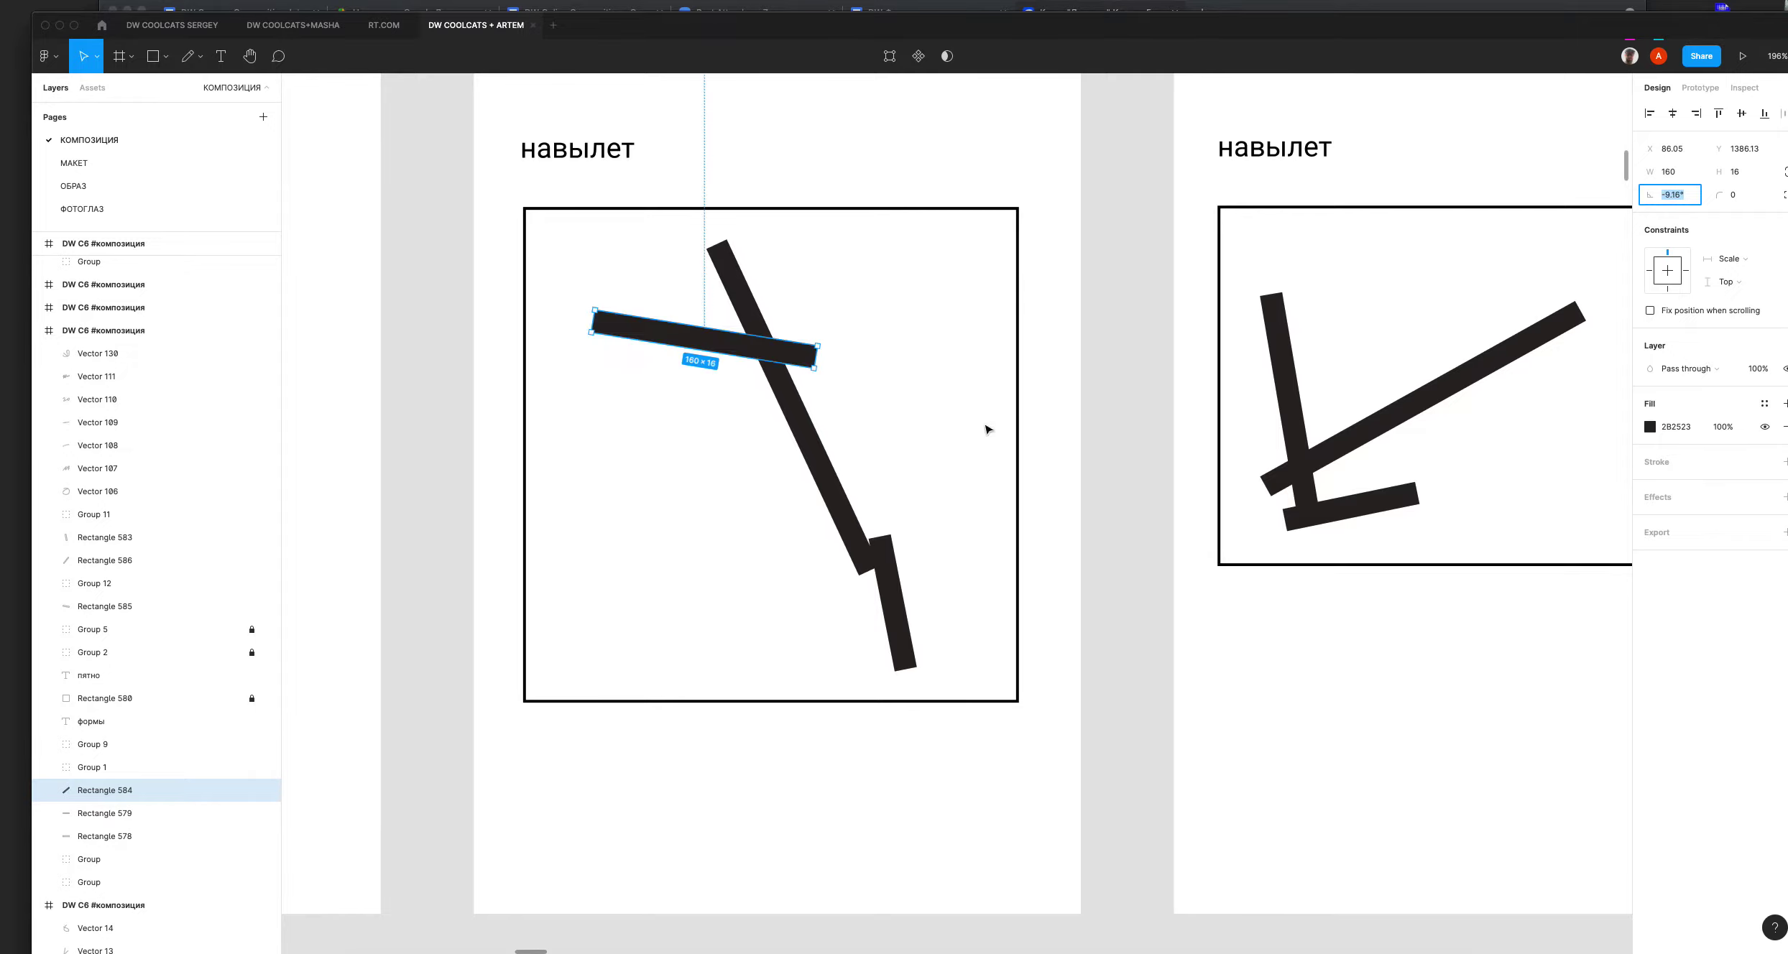
click(711, 332)
drag(703, 335, 683, 304)
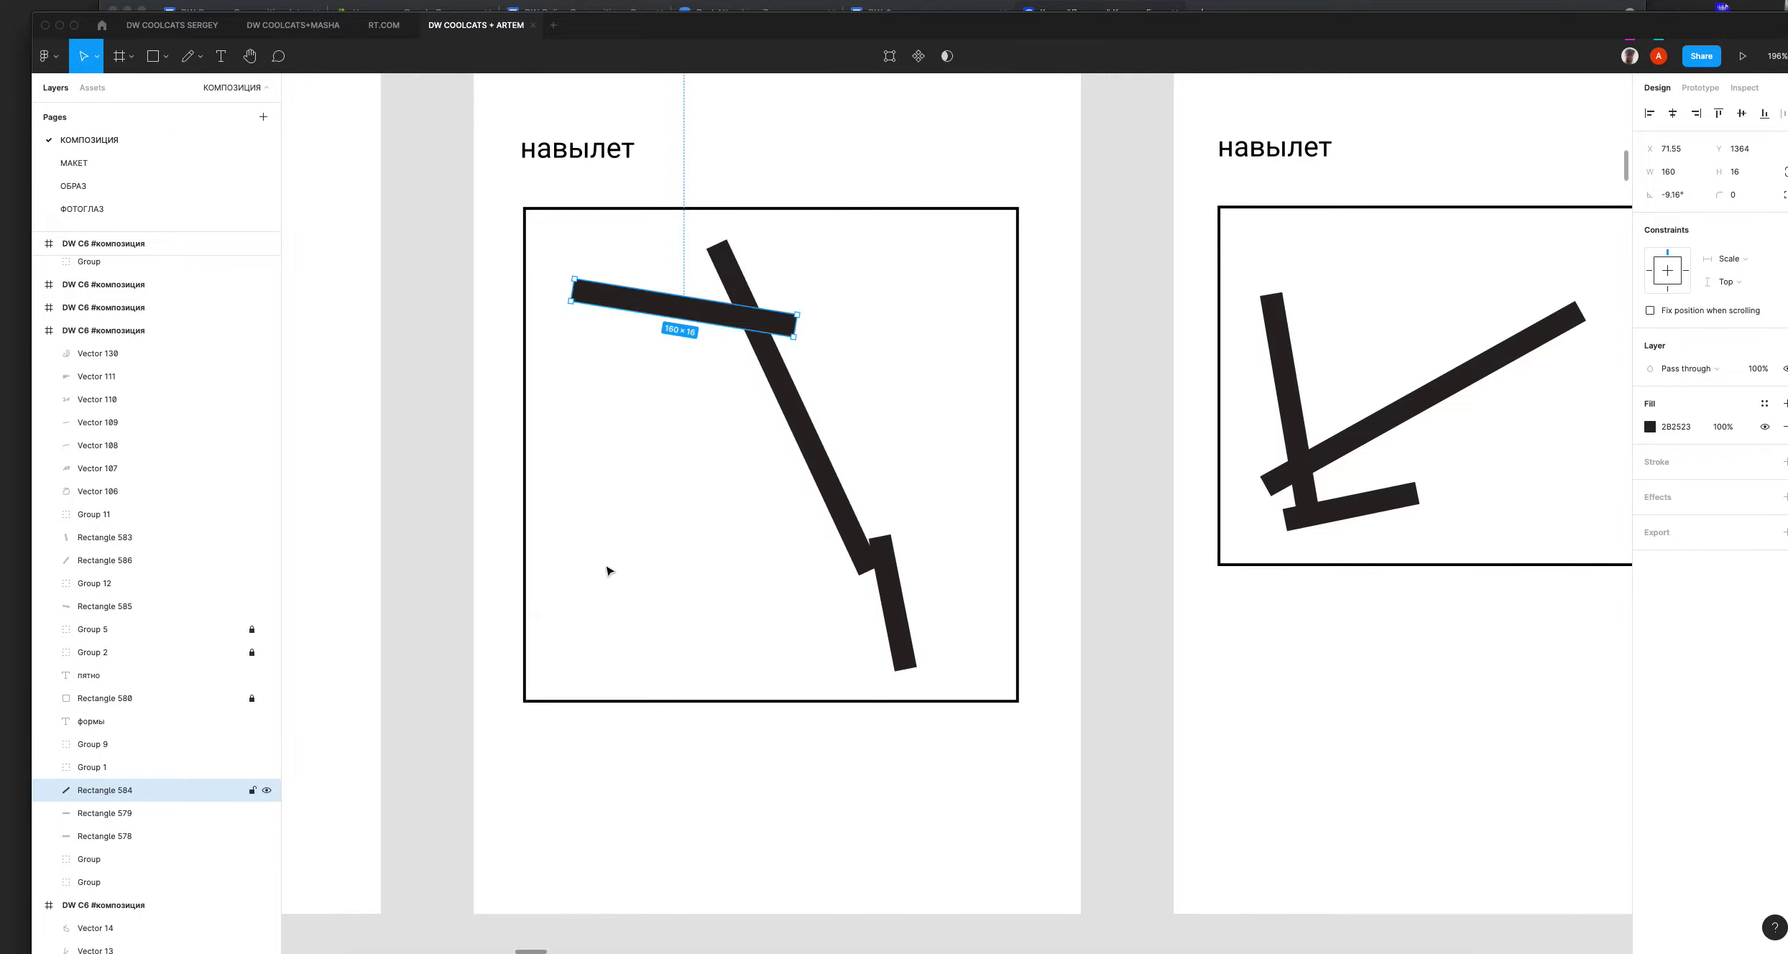
click(1023, 428)
Step: Undo the trial rotations and moves of the bars in the square навылет frame
key(super+z)
key(super+z)
key(super+z)
key(super+z)
key(super+z)
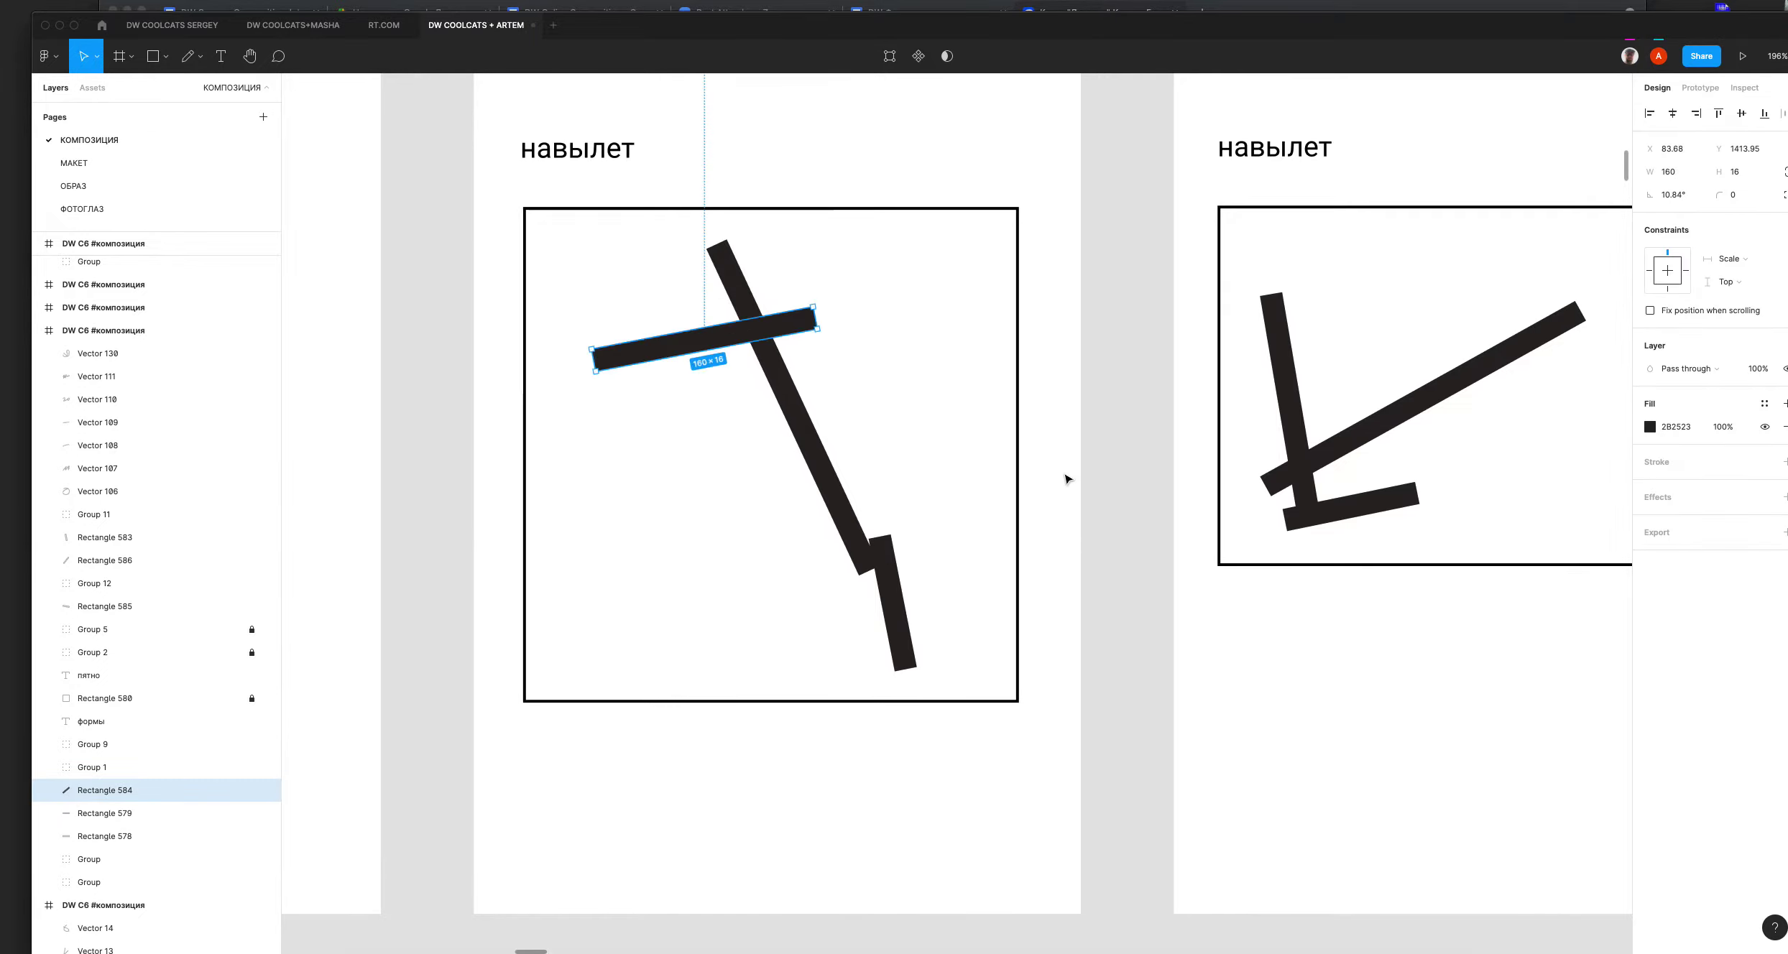
key(super+z)
key(super+z)
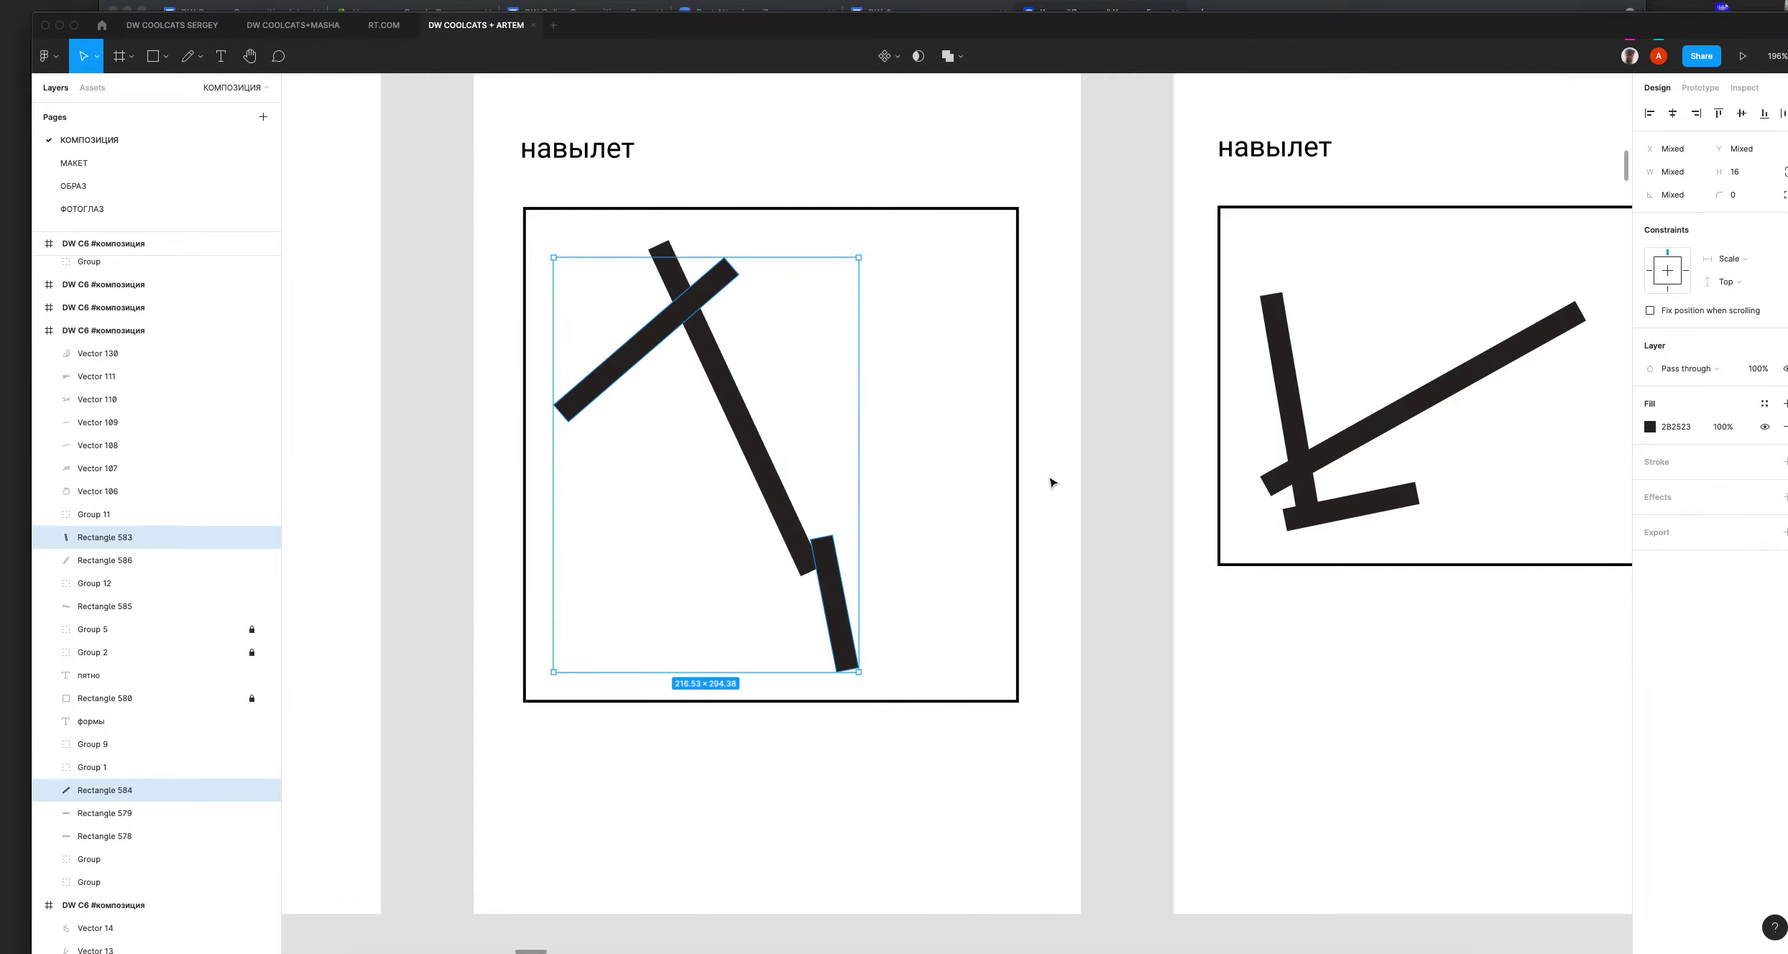
key(super+z)
key(super+z)
key(super+z)
key(super+z)
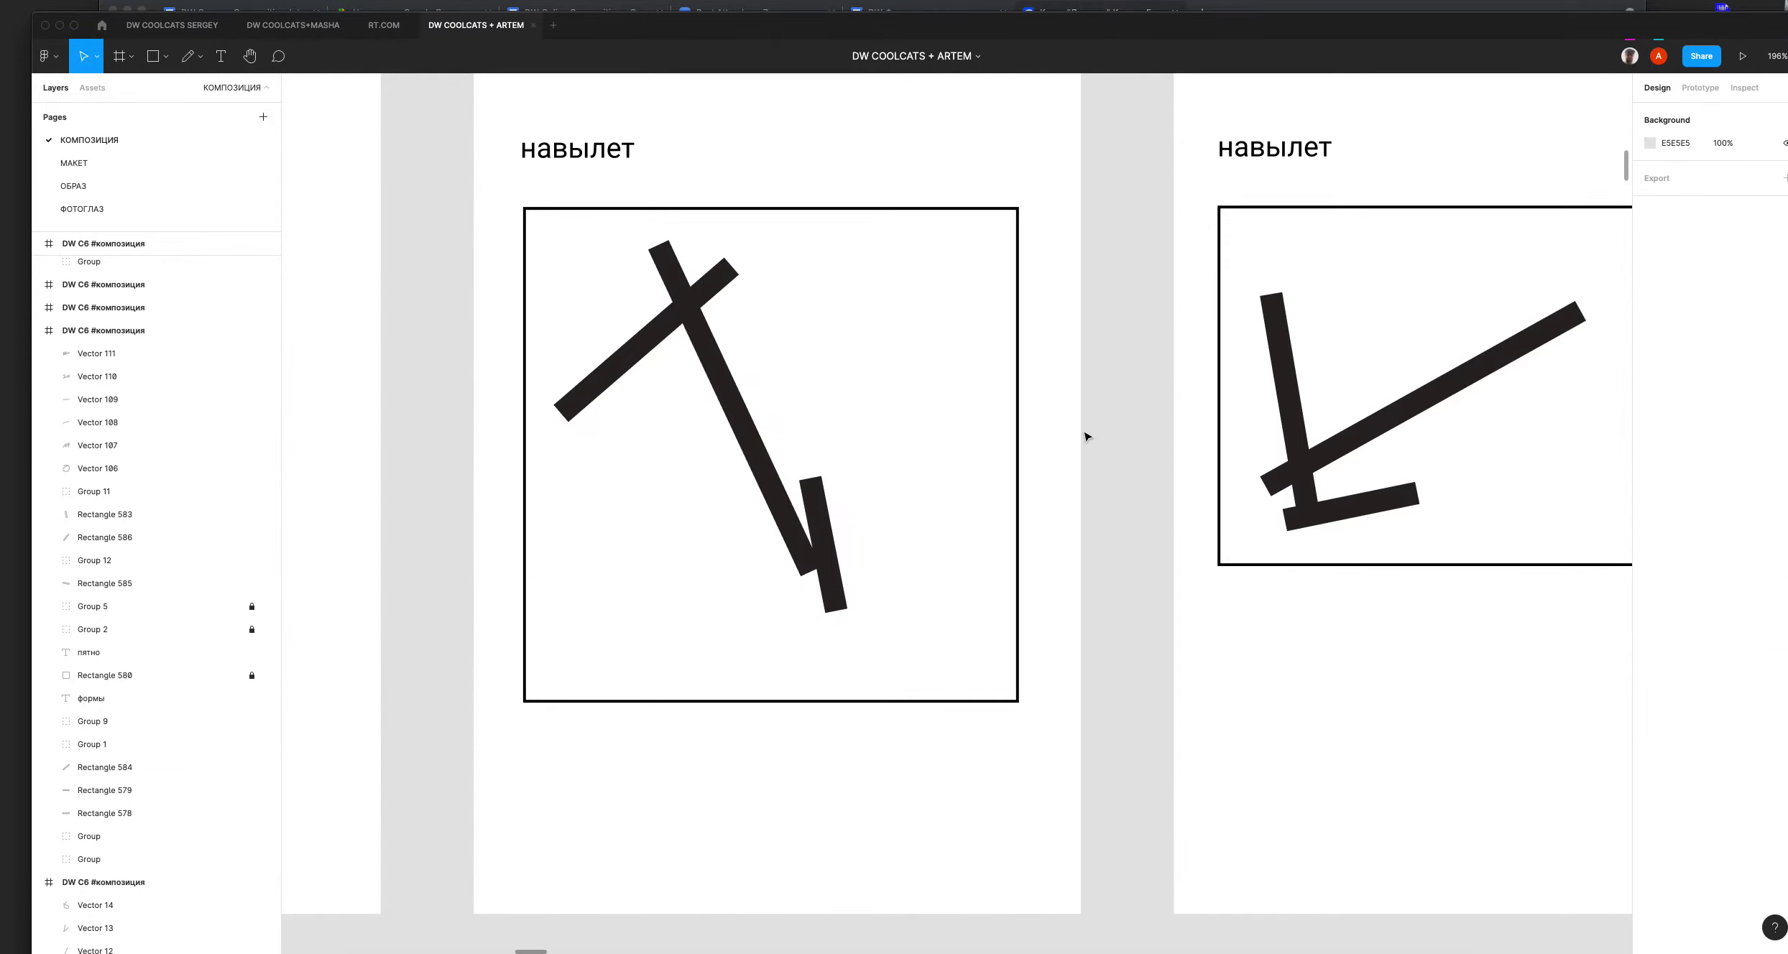
key(super+z)
click(1094, 434)
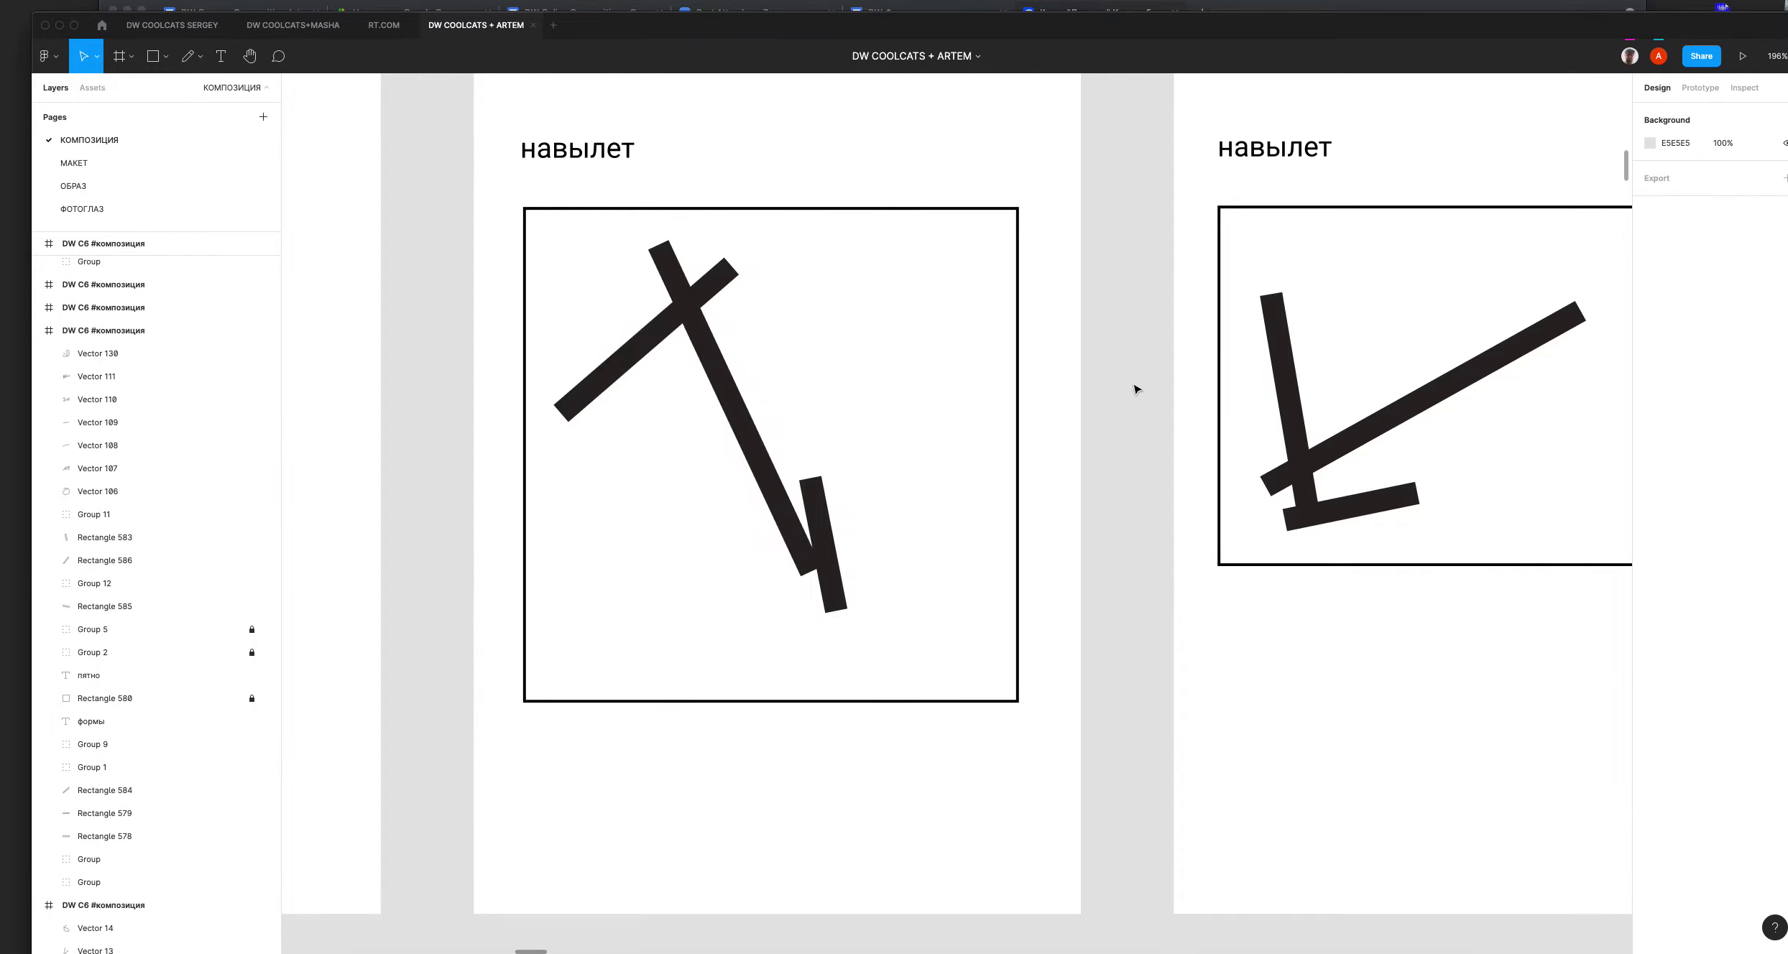
Step: Mark the empty areas beside and below the square навылет figure with a curved and a wavy pencil line
click(196, 57)
drag(584, 608, 753, 624)
click(188, 56)
mouse_move(588, 611)
mouse_down()
mouse_move(663, 601)
mouse_move(717, 682)
mouse_move(821, 635)
mouse_move(923, 654)
mouse_up()
drag(915, 301, 906, 607)
mouse_move(911, 719)
mouse_down()
mouse_move(921, 248)
mouse_move(760, 757)
mouse_up()
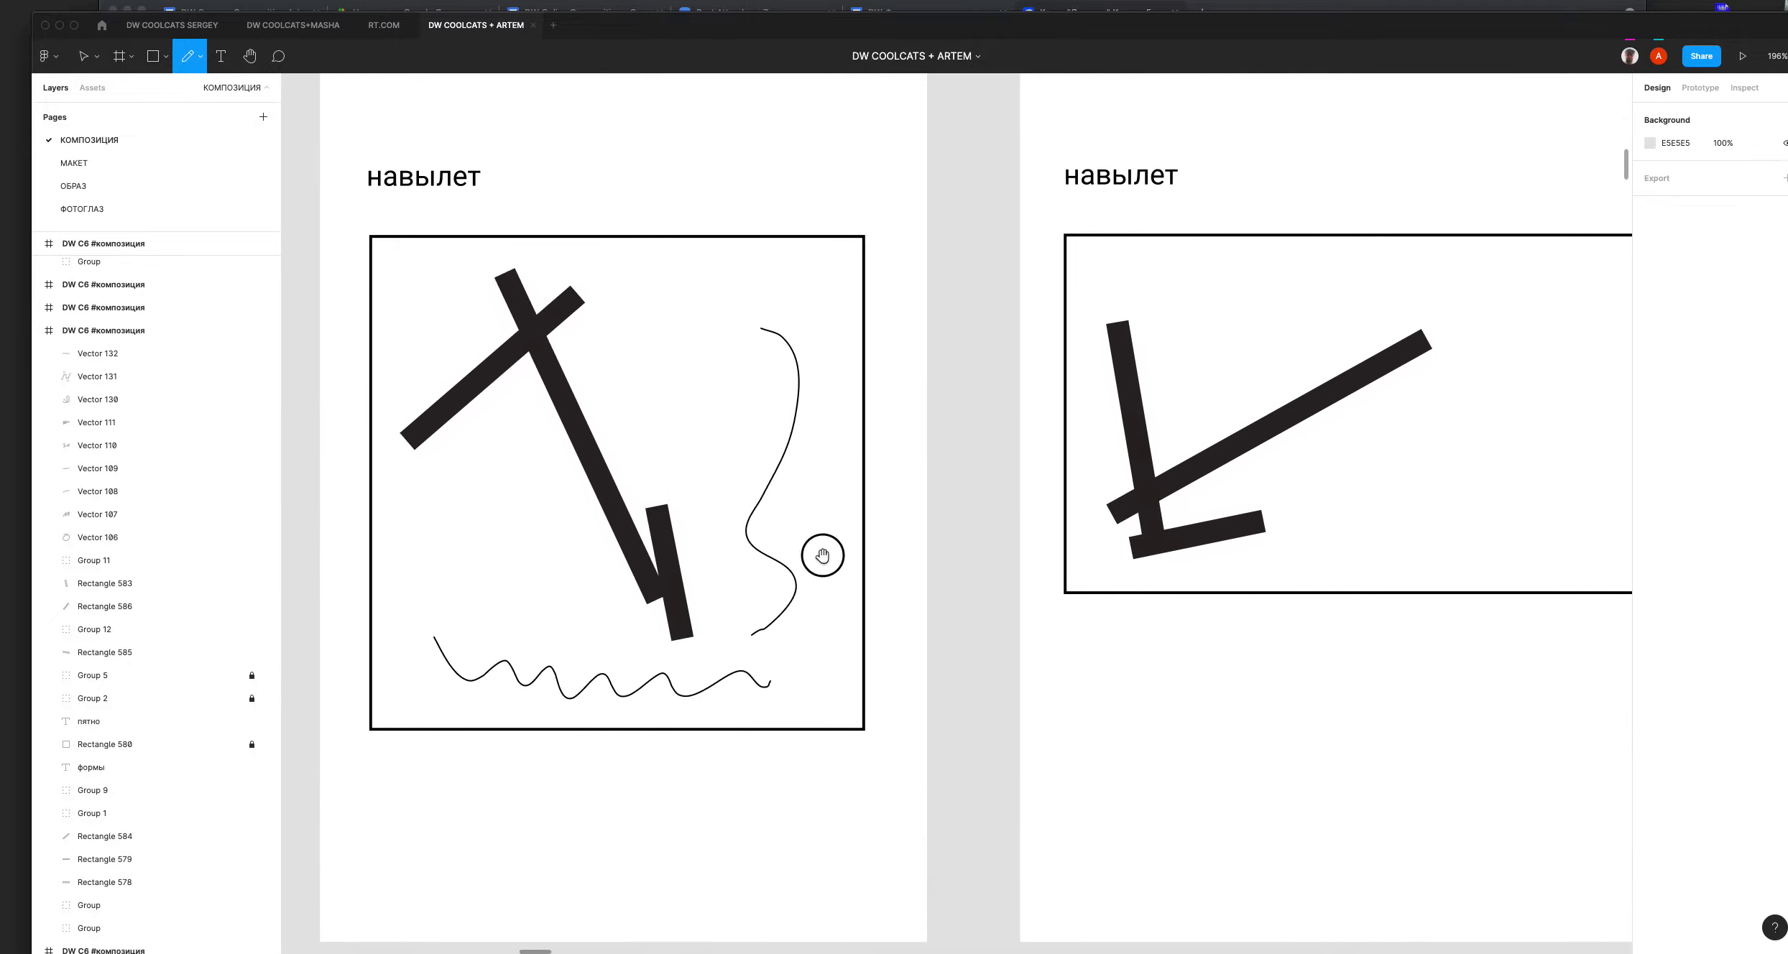
Step: Loop a pencil line around the short bar and its junction with the other bars in the wide навылет frame
drag(823, 555, 339, 670)
mouse_move(644, 573)
mouse_down()
mouse_move(827, 695)
mouse_move(773, 591)
mouse_up()
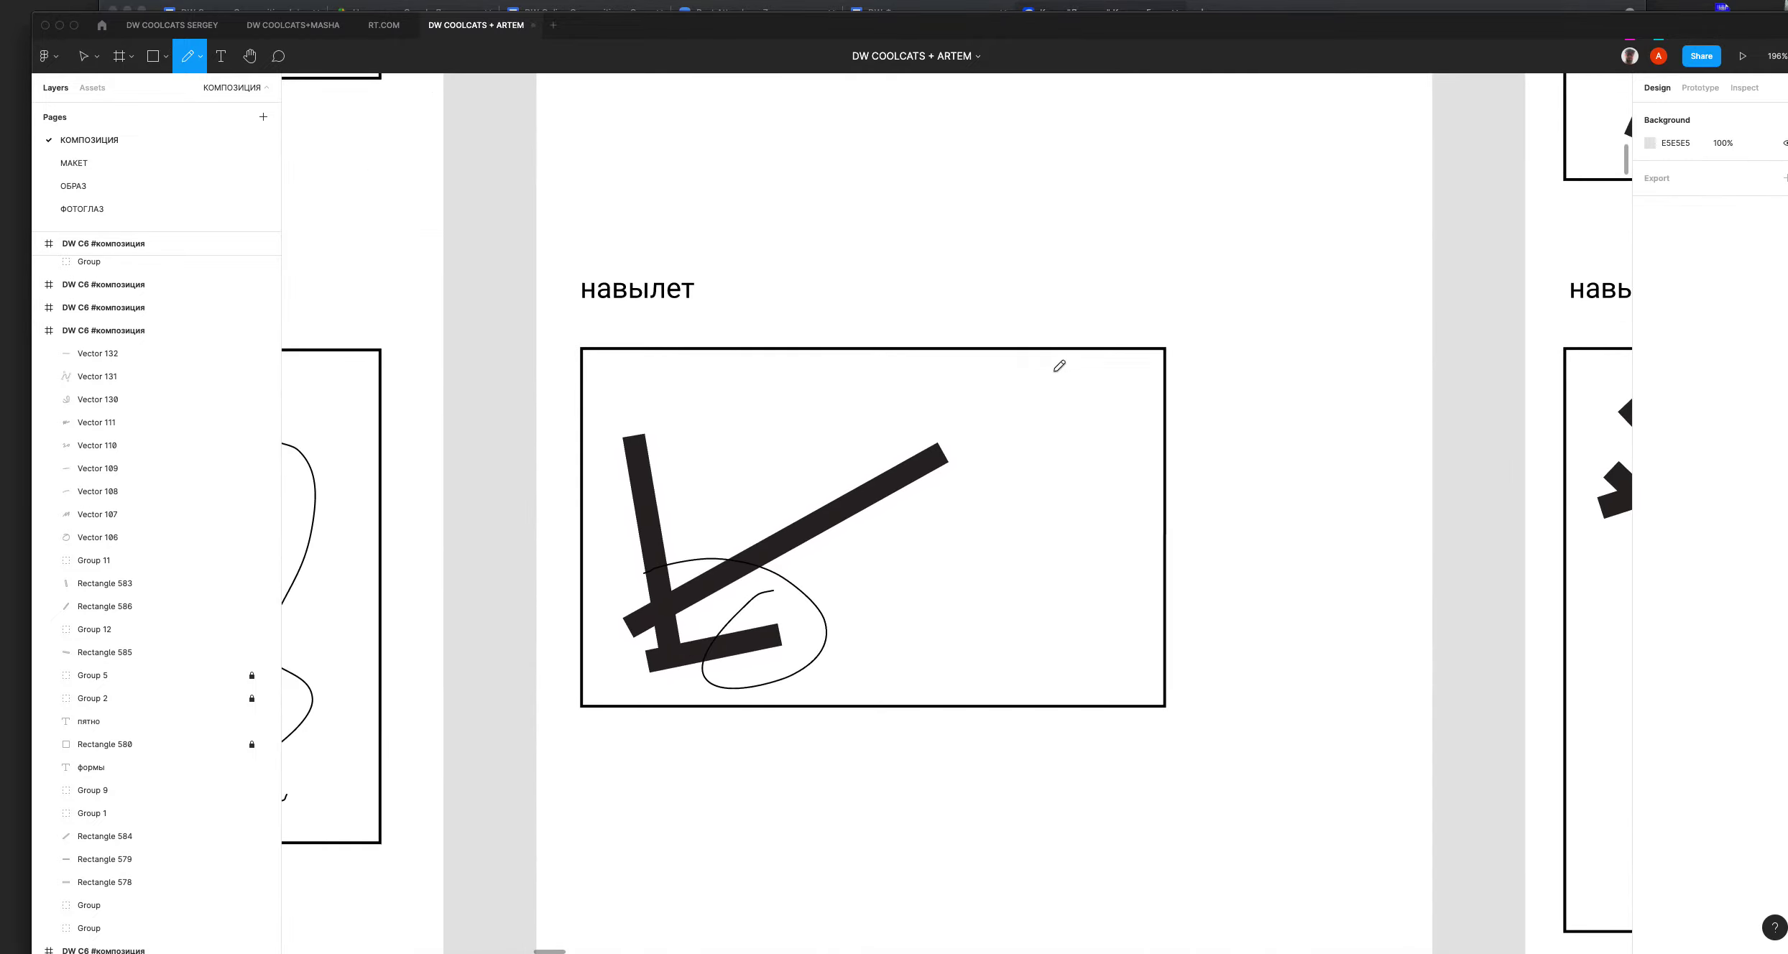
scroll(974, 606, up, 8)
scroll(974, 606, right, 2)
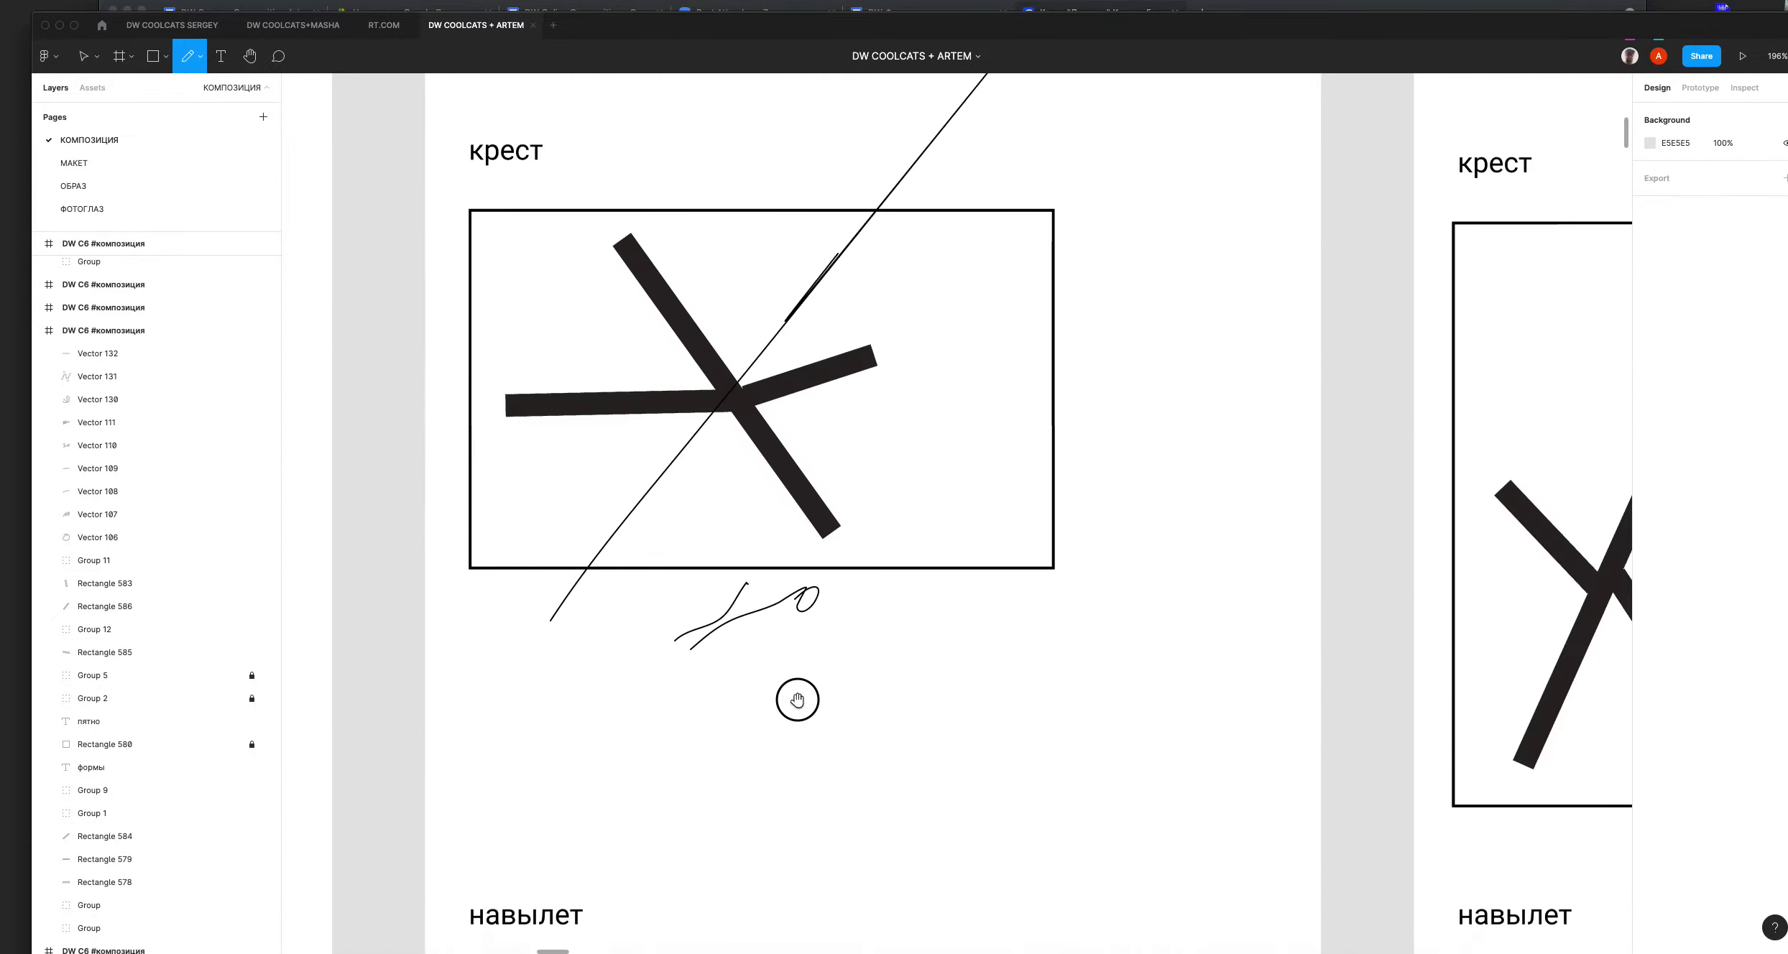
scroll(798, 700, down, 7)
scroll(1145, 542, down, 3)
scroll(1145, 543, right, 3)
scroll(527, 519, left, 3)
scroll(882, 550, left, 2)
Step: Sketch a small pencil angle mark beneath the medium bar in the tall навылет frame
scroll(851, 431, right, 15)
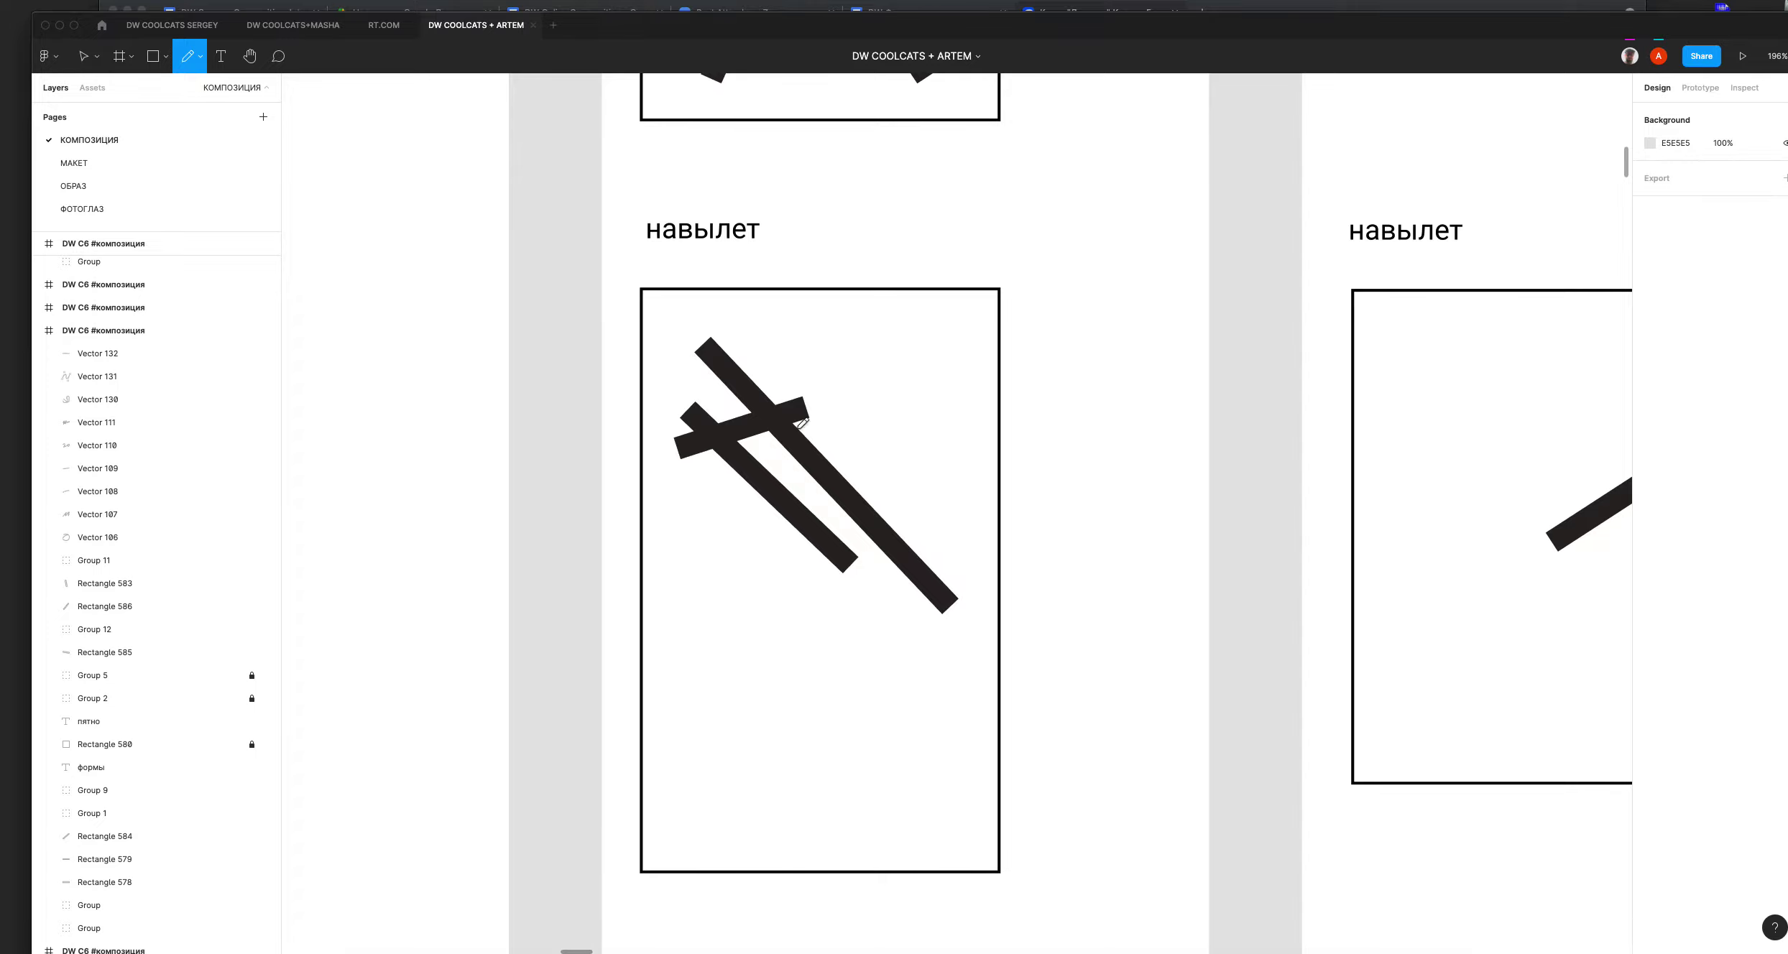
mouse_move(796, 565)
mouse_down()
mouse_move(780, 552)
mouse_move(752, 617)
mouse_up()
mouse_move(842, 572)
mouse_down()
mouse_move(718, 567)
mouse_move(811, 572)
mouse_up()
Step: Try the medium bar of the tall навылет figure rotated to -40.64° and shifted right to X 67.23
key(v)
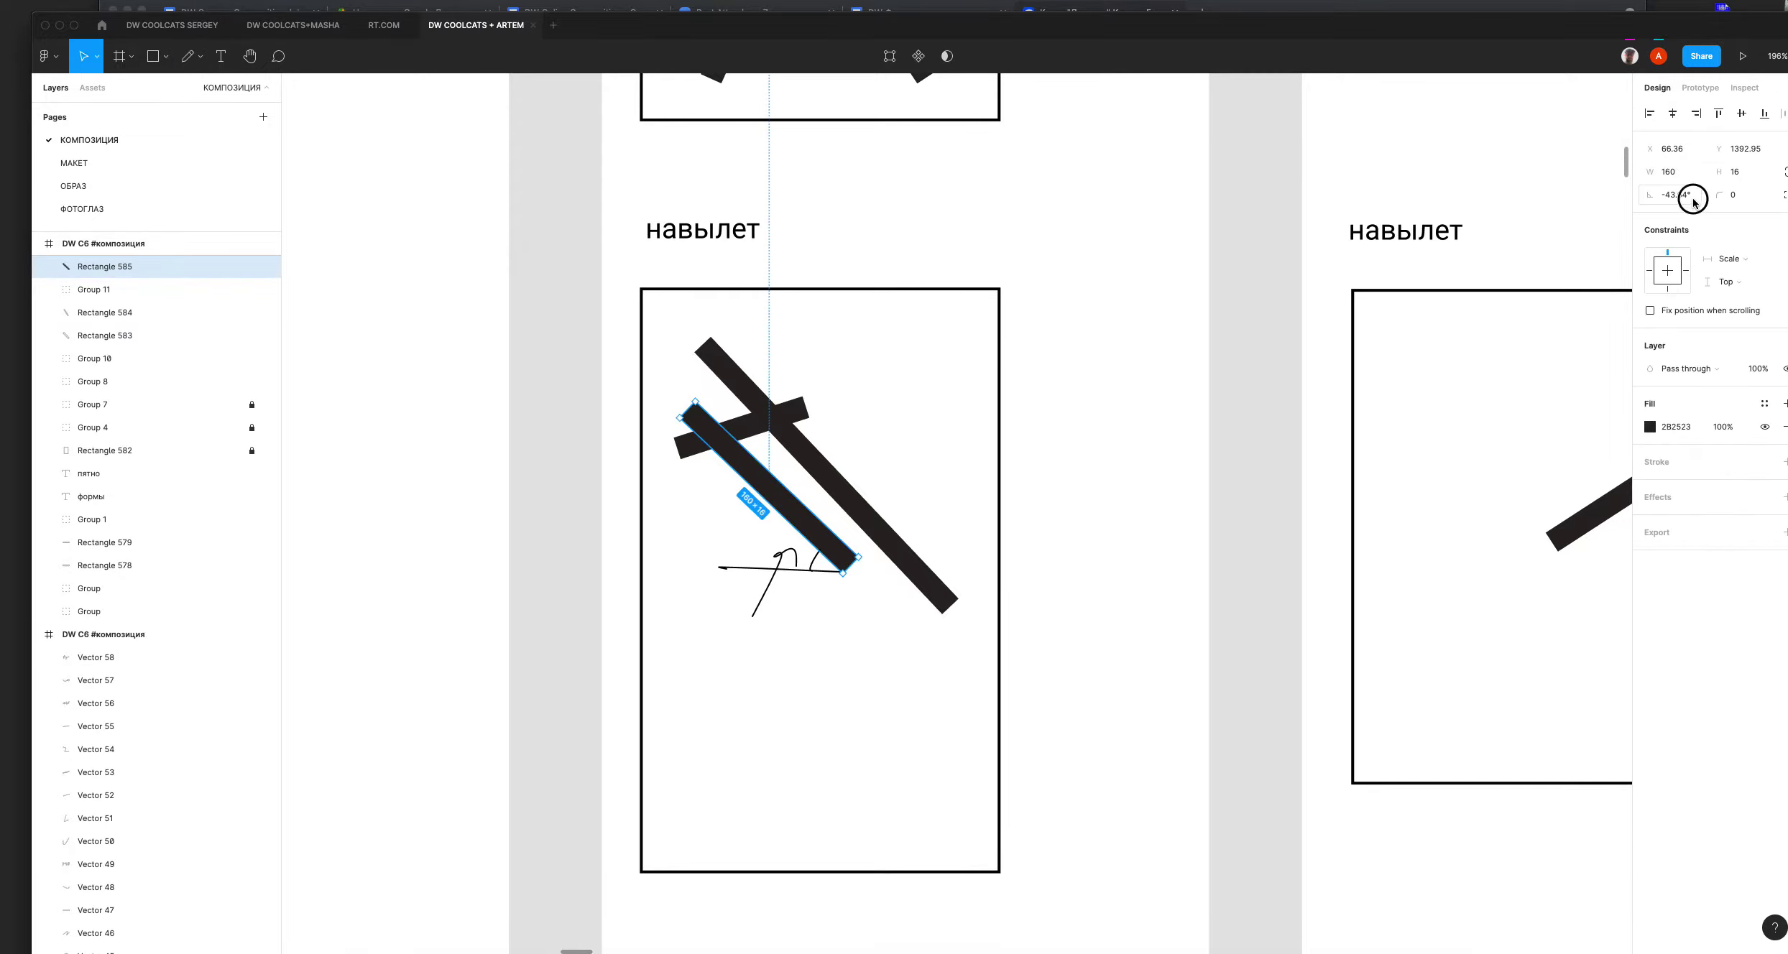
click(1675, 194)
key(Up)
key(Up)
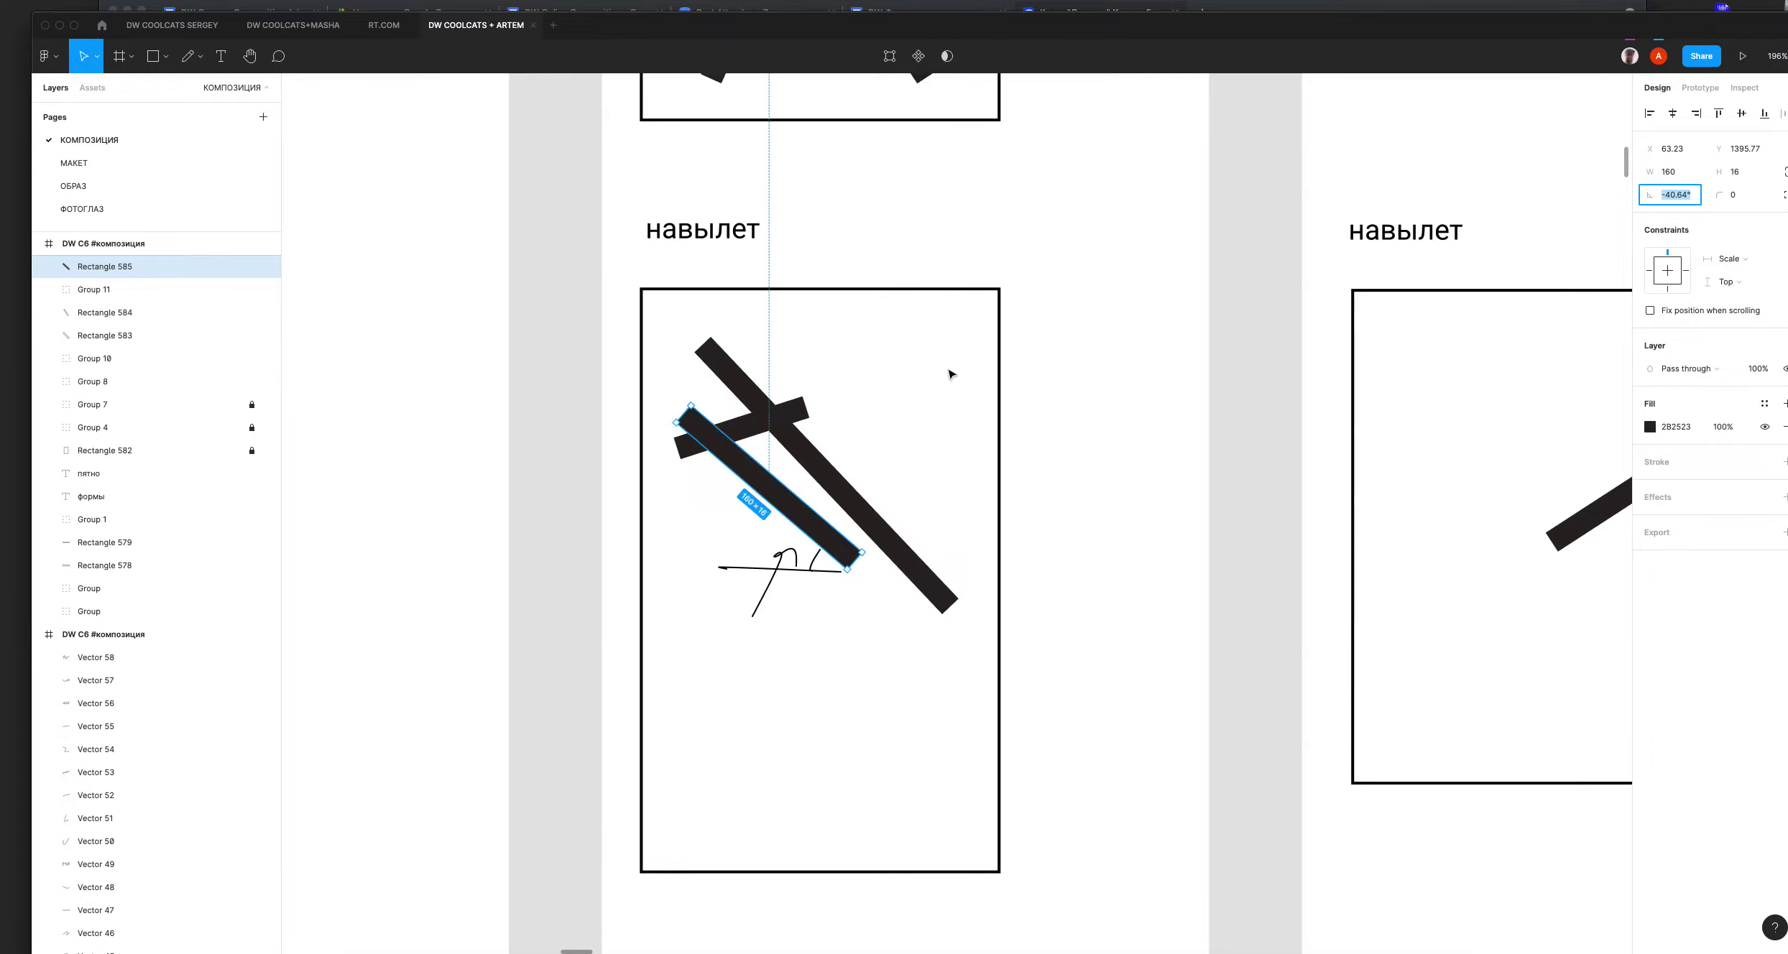
key(Right)
key(Escape)
key(Right)
key(Right)
key(Right)
key(Right)
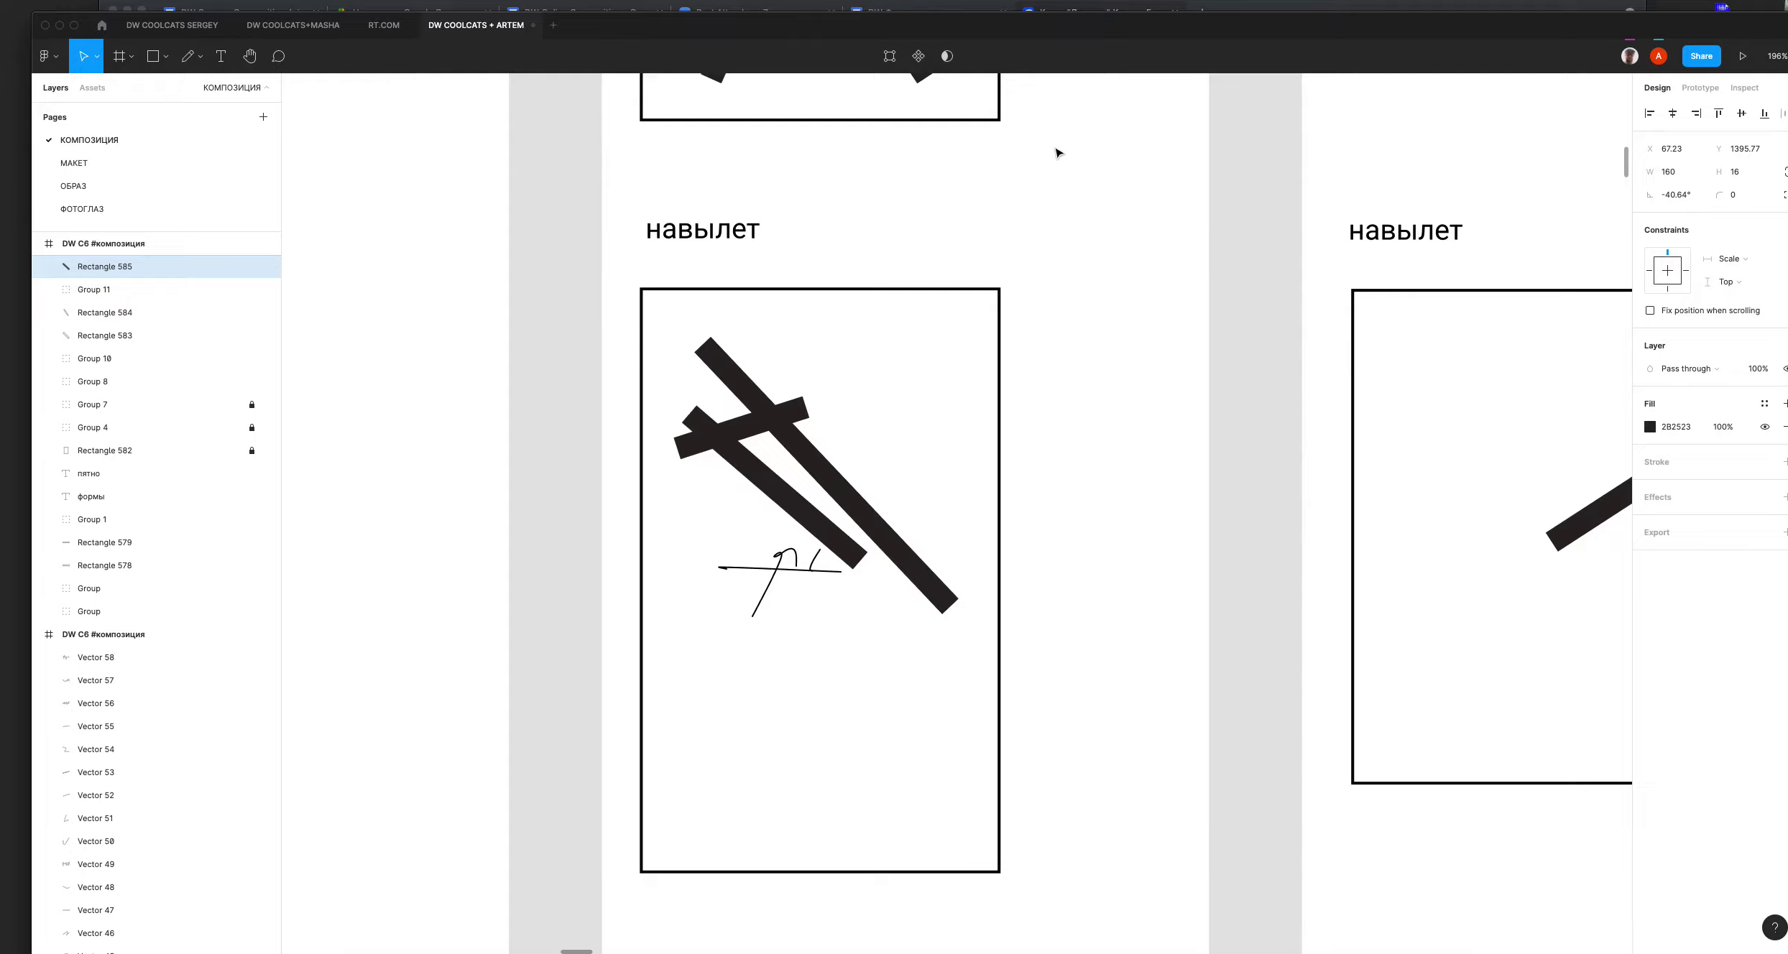
Step: Nudge the medium bar in the tall навылет frame up and left to X 65.23, Y 1390.77
key(Up)
key(Up)
key(Up)
key(Left)
key(Left)
key(Up)
key(Up)
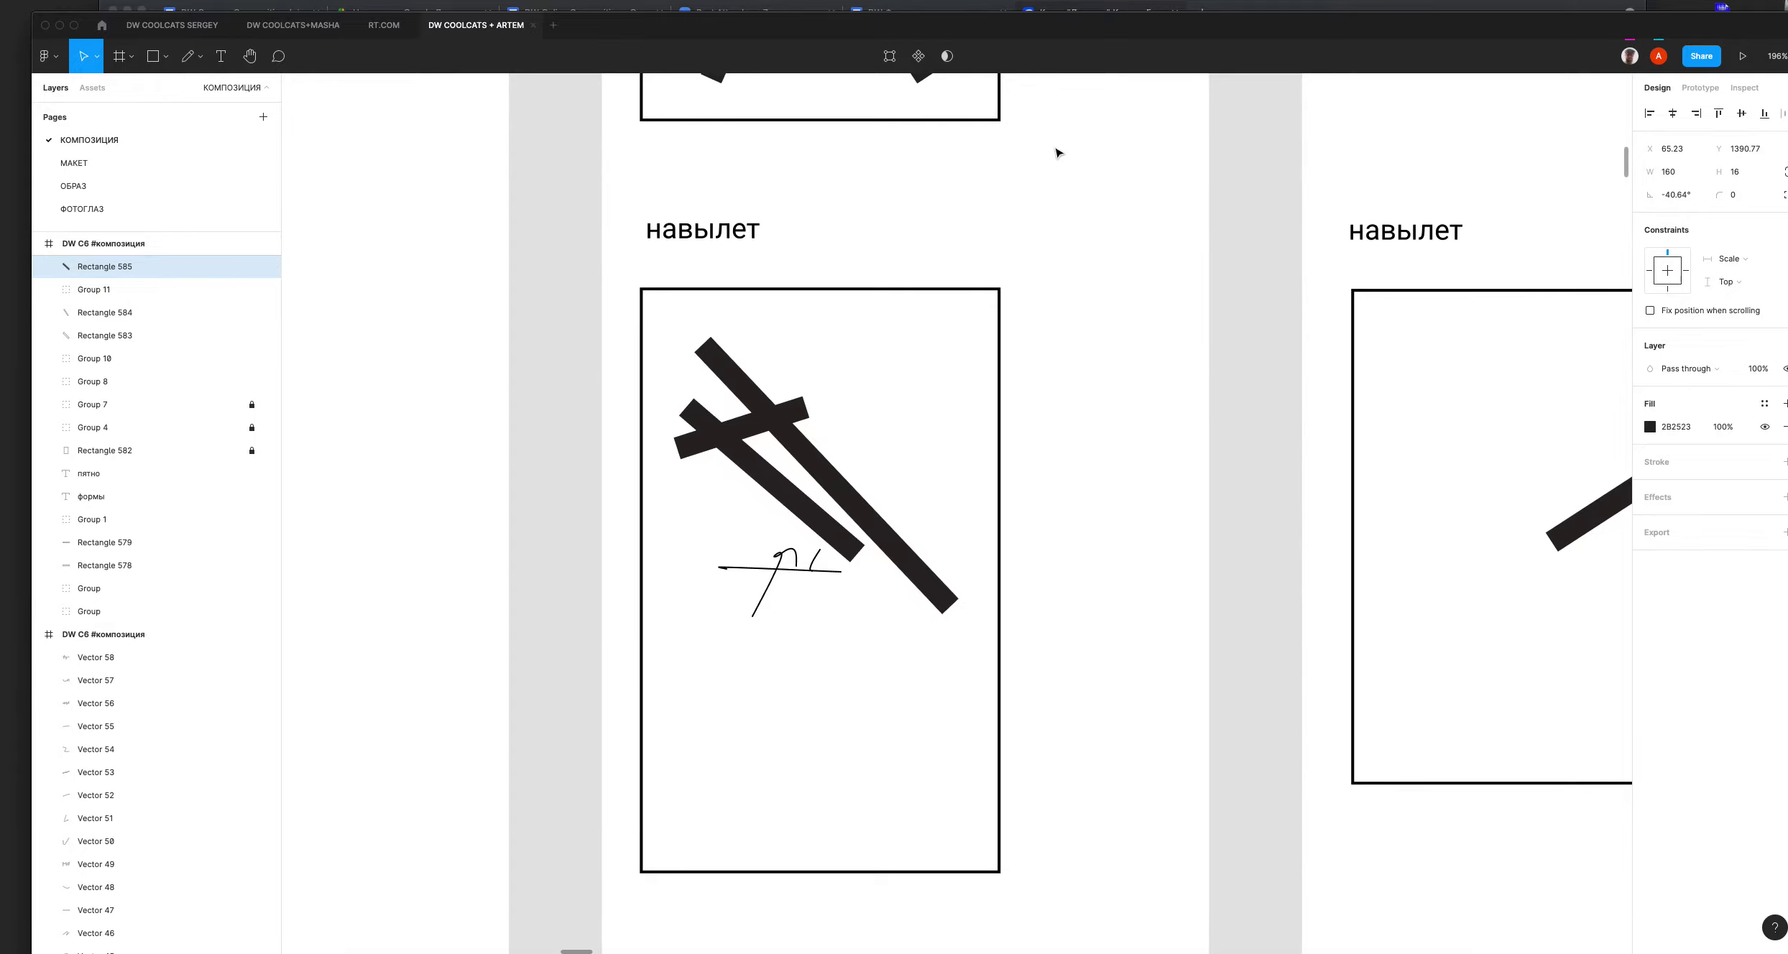
Step: Try a slightly shallower angle for the medium bar in the tall навылет frame and the long bar at X 98.62, Y 1360
click(1667, 172)
key(Tab)
key(Tab)
key(Up)
key(Up)
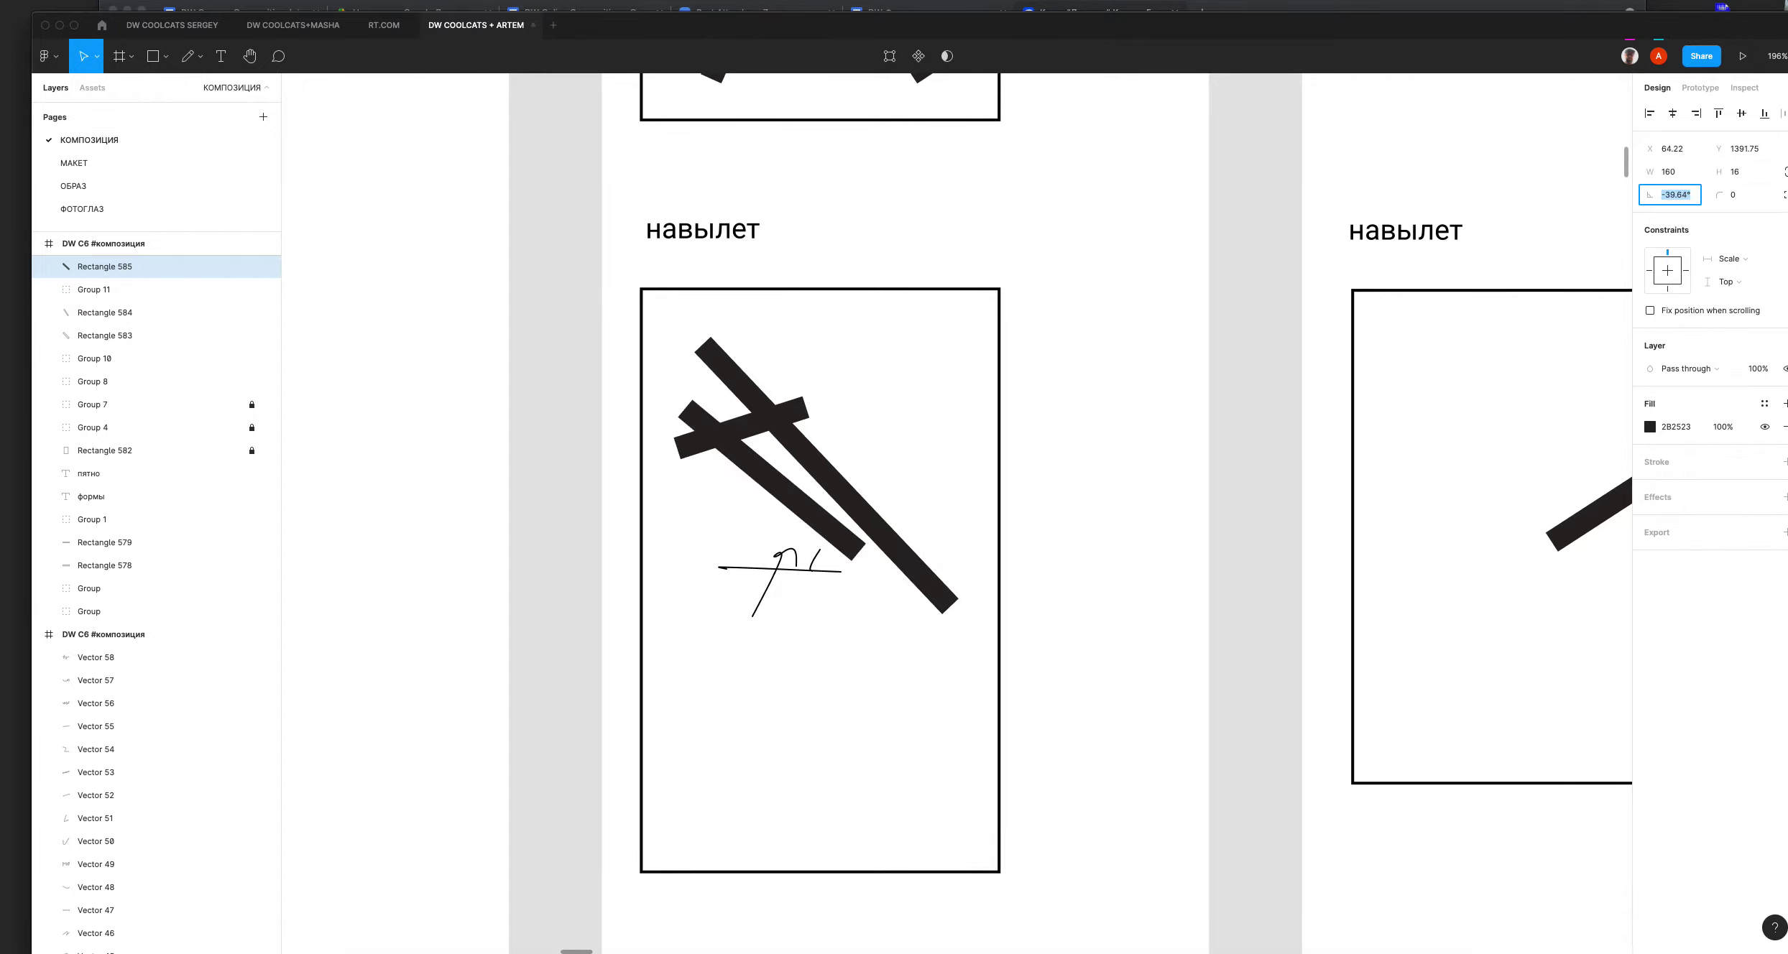
drag(912, 563, 947, 591)
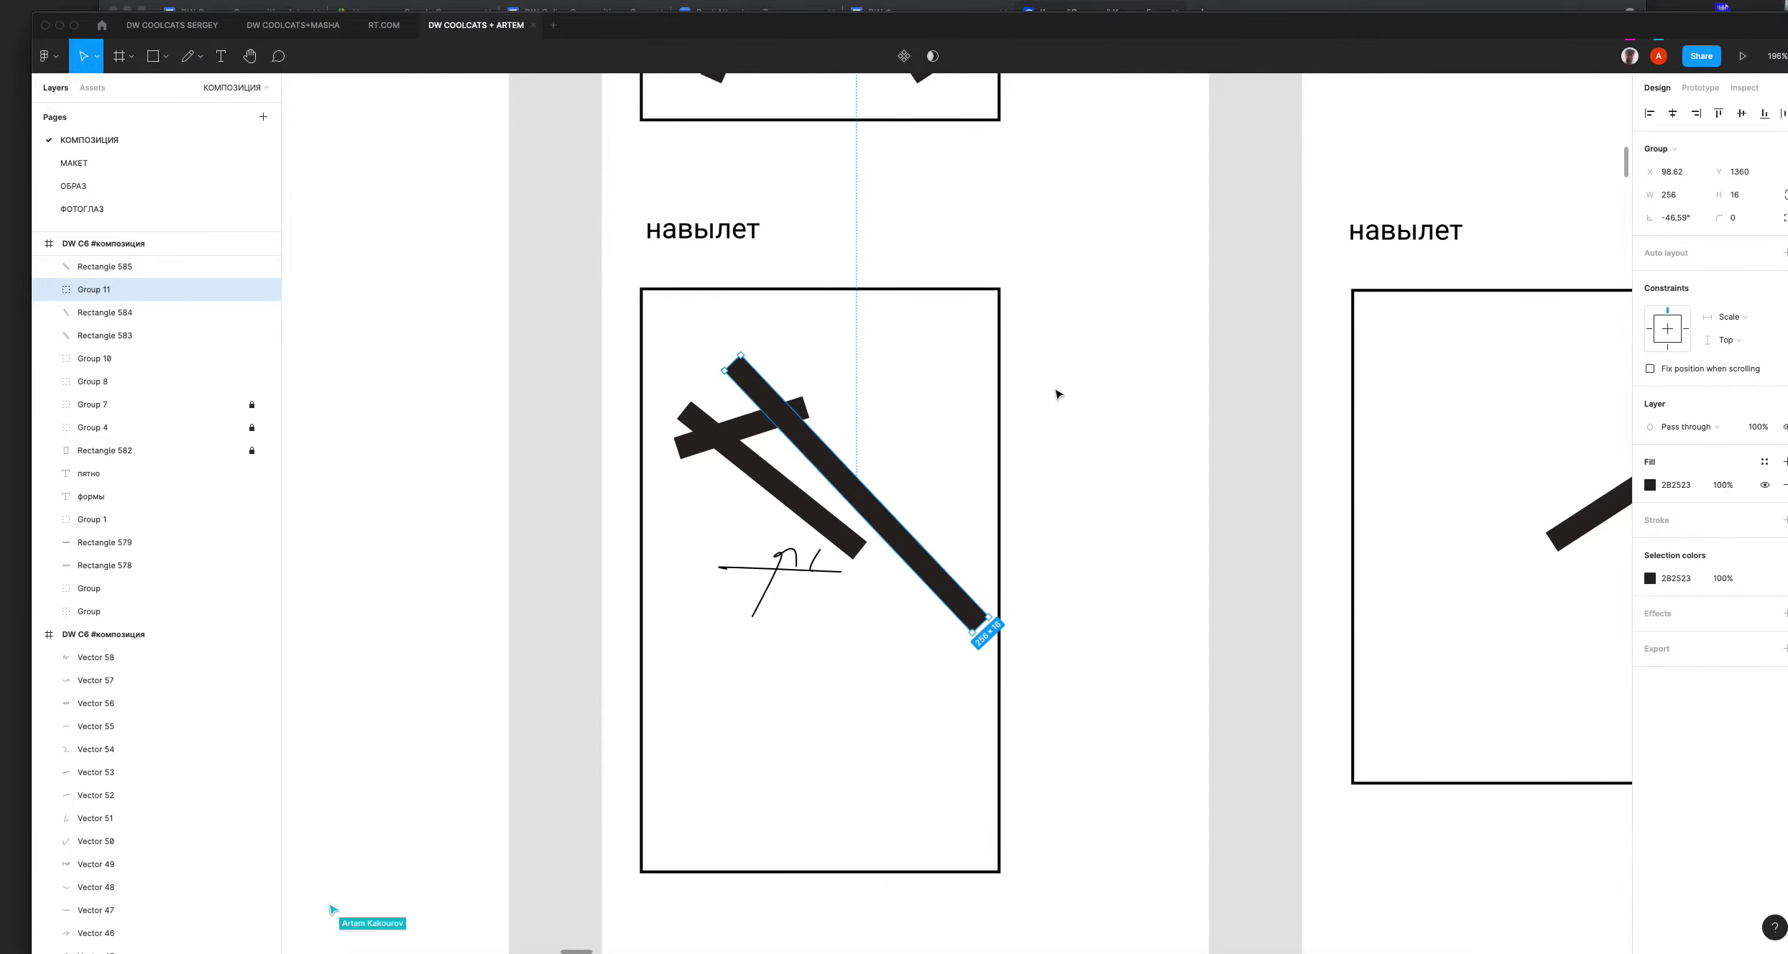
Step: Undo the trial rotations and moves of the medium and long bars in the tall навылет frame
key(super+z)
key(super+z)
key(super+z)
key(super+z)
key(super+z)
key(super+z)
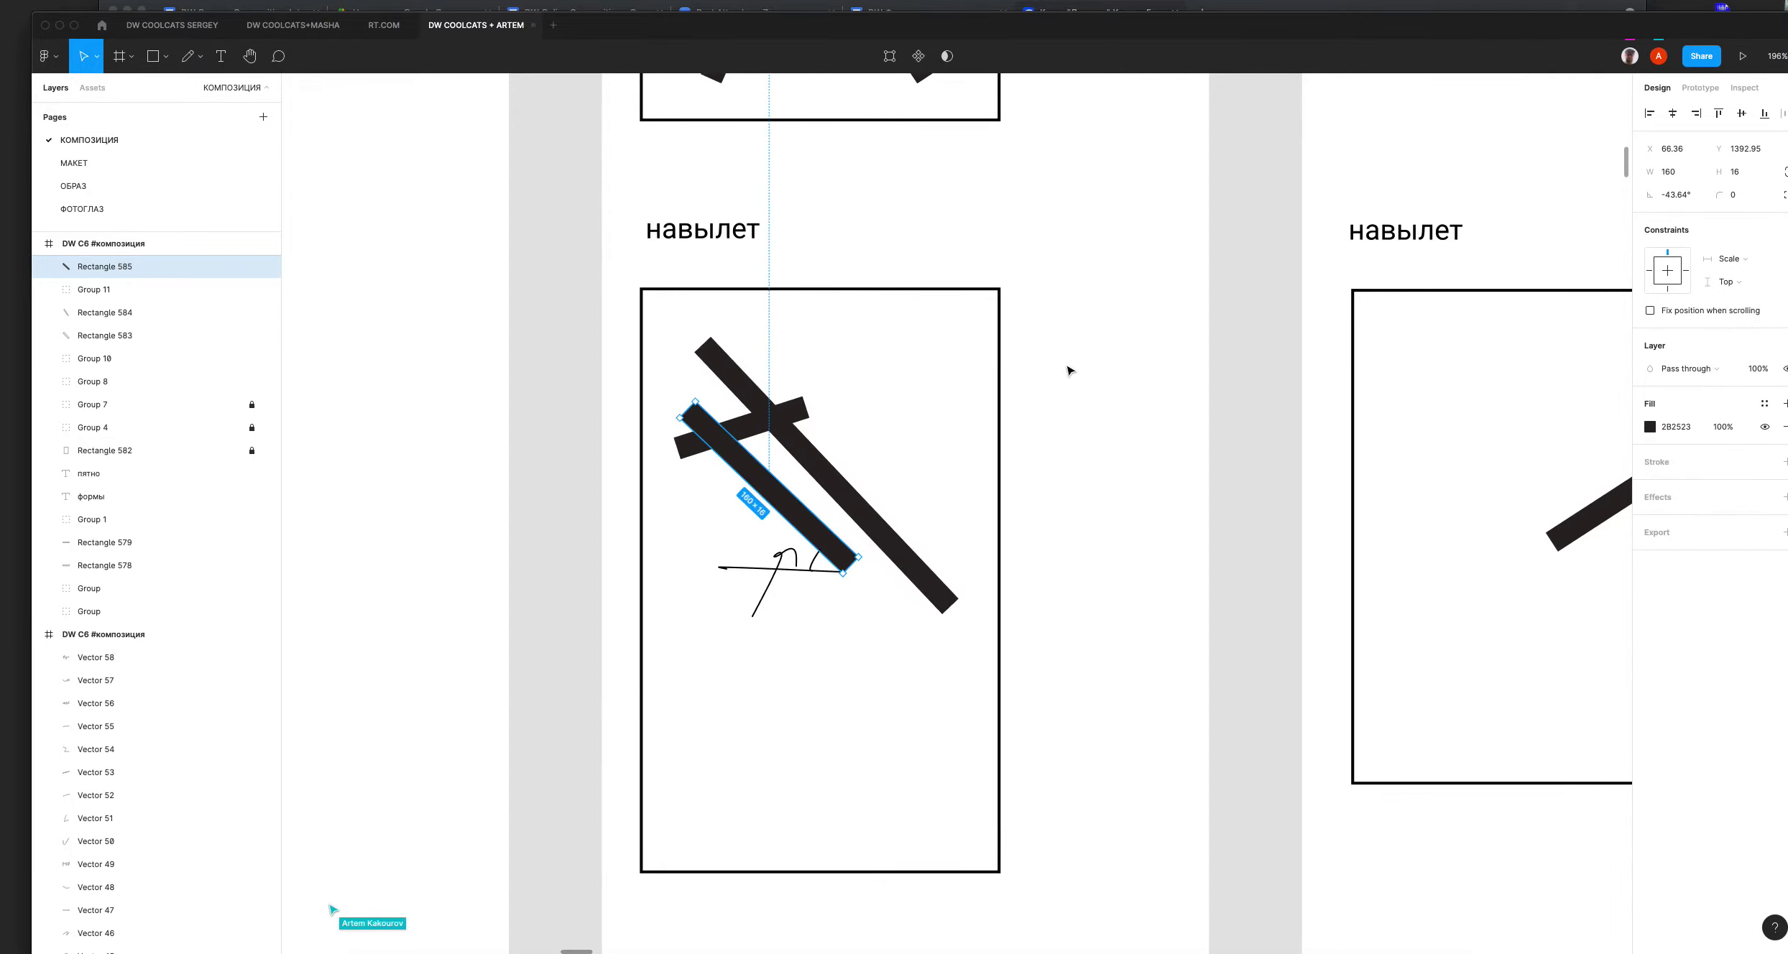
key(super+z)
scroll(1105, 275, right, 7)
scroll(1105, 275, up, 5)
key(super+shift+z)
Step: Draw a horizontal pencil leader line from the tall пятно figure past the frame and handwrite a short note at its end
drag(839, 324, 806, 622)
key(shift+0)
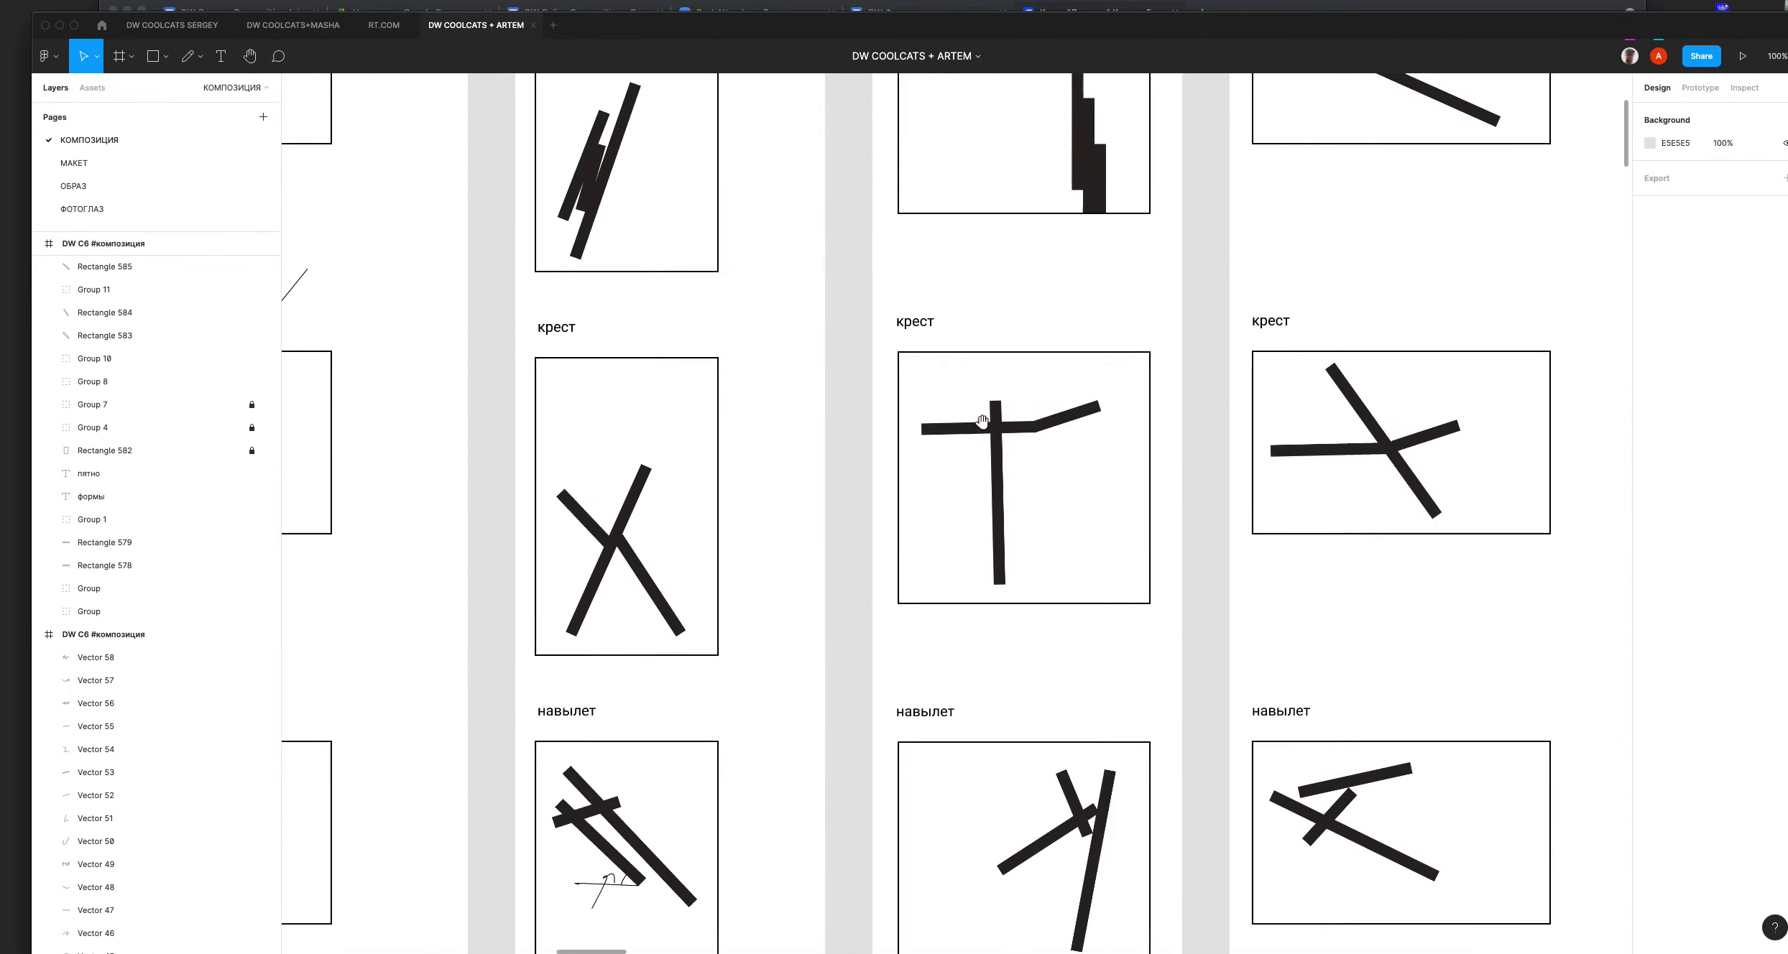
drag(983, 426, 849, 686)
scroll(866, 571, down, 5)
drag(862, 571, 1070, 525)
key(z)
mouse_move(750, 156)
mouse_down()
mouse_move(1110, 727)
mouse_move(1129, 726)
mouse_up()
scroll(942, 381, up, 3)
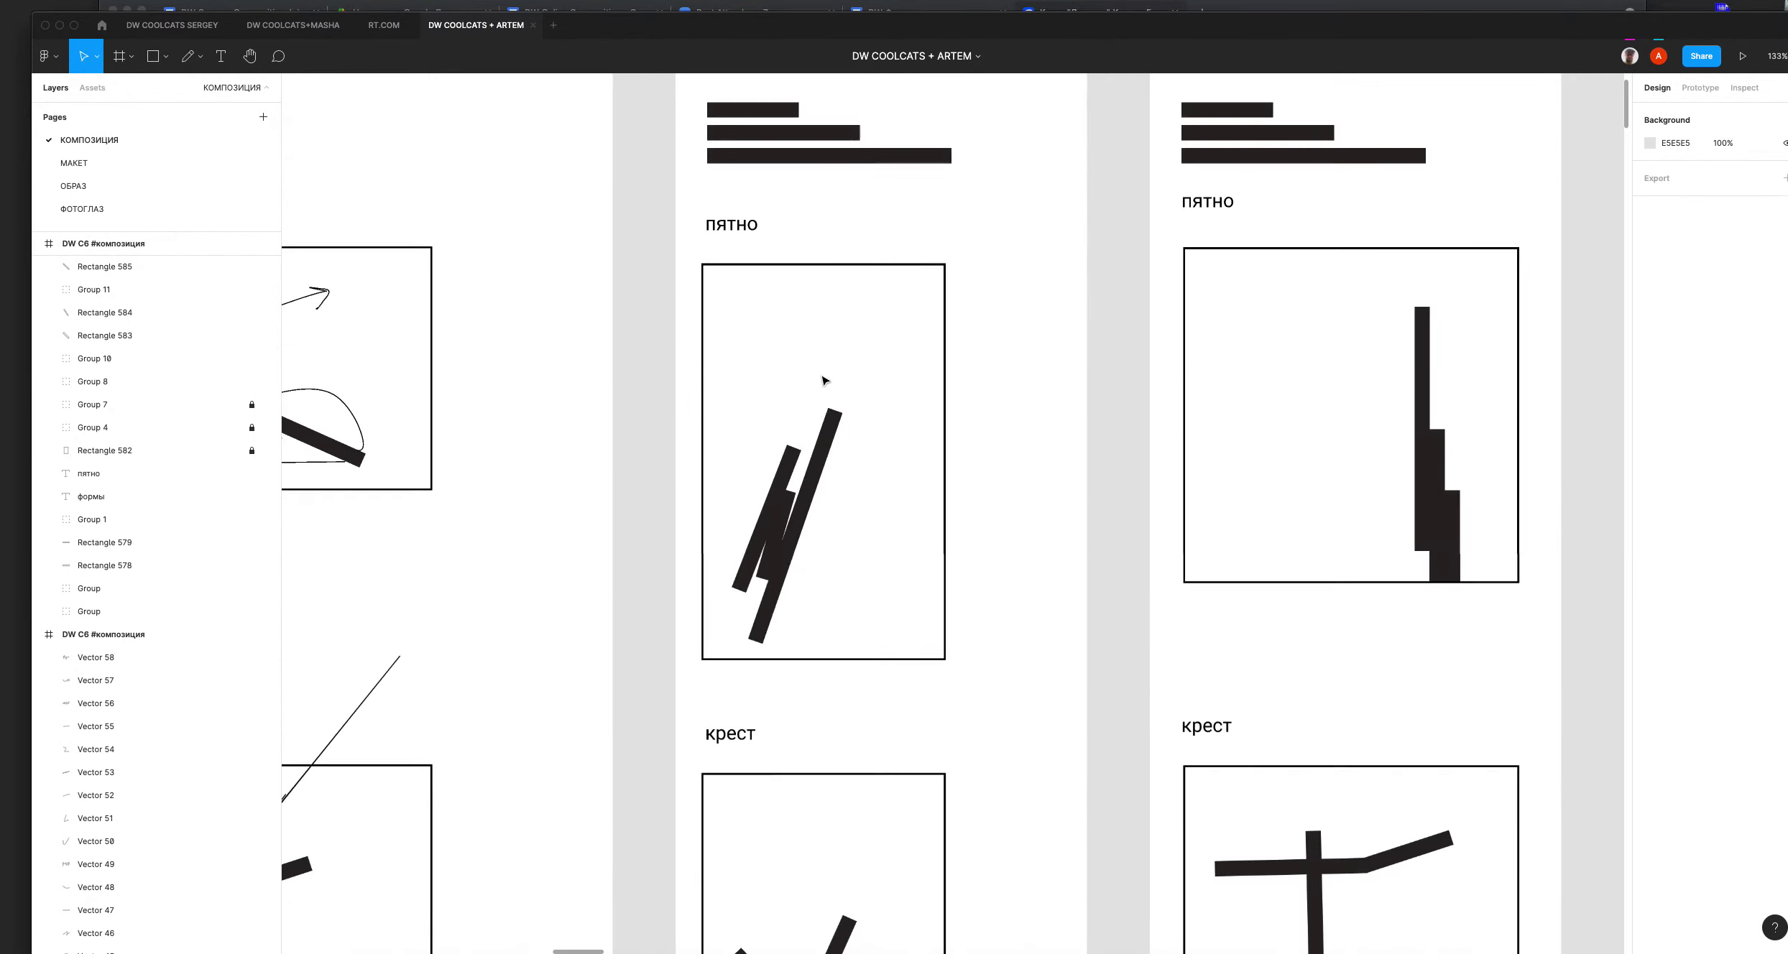
key(z)
mouse_move(577, 182)
mouse_down()
mouse_move(866, 524)
mouse_move(1079, 735)
mouse_up()
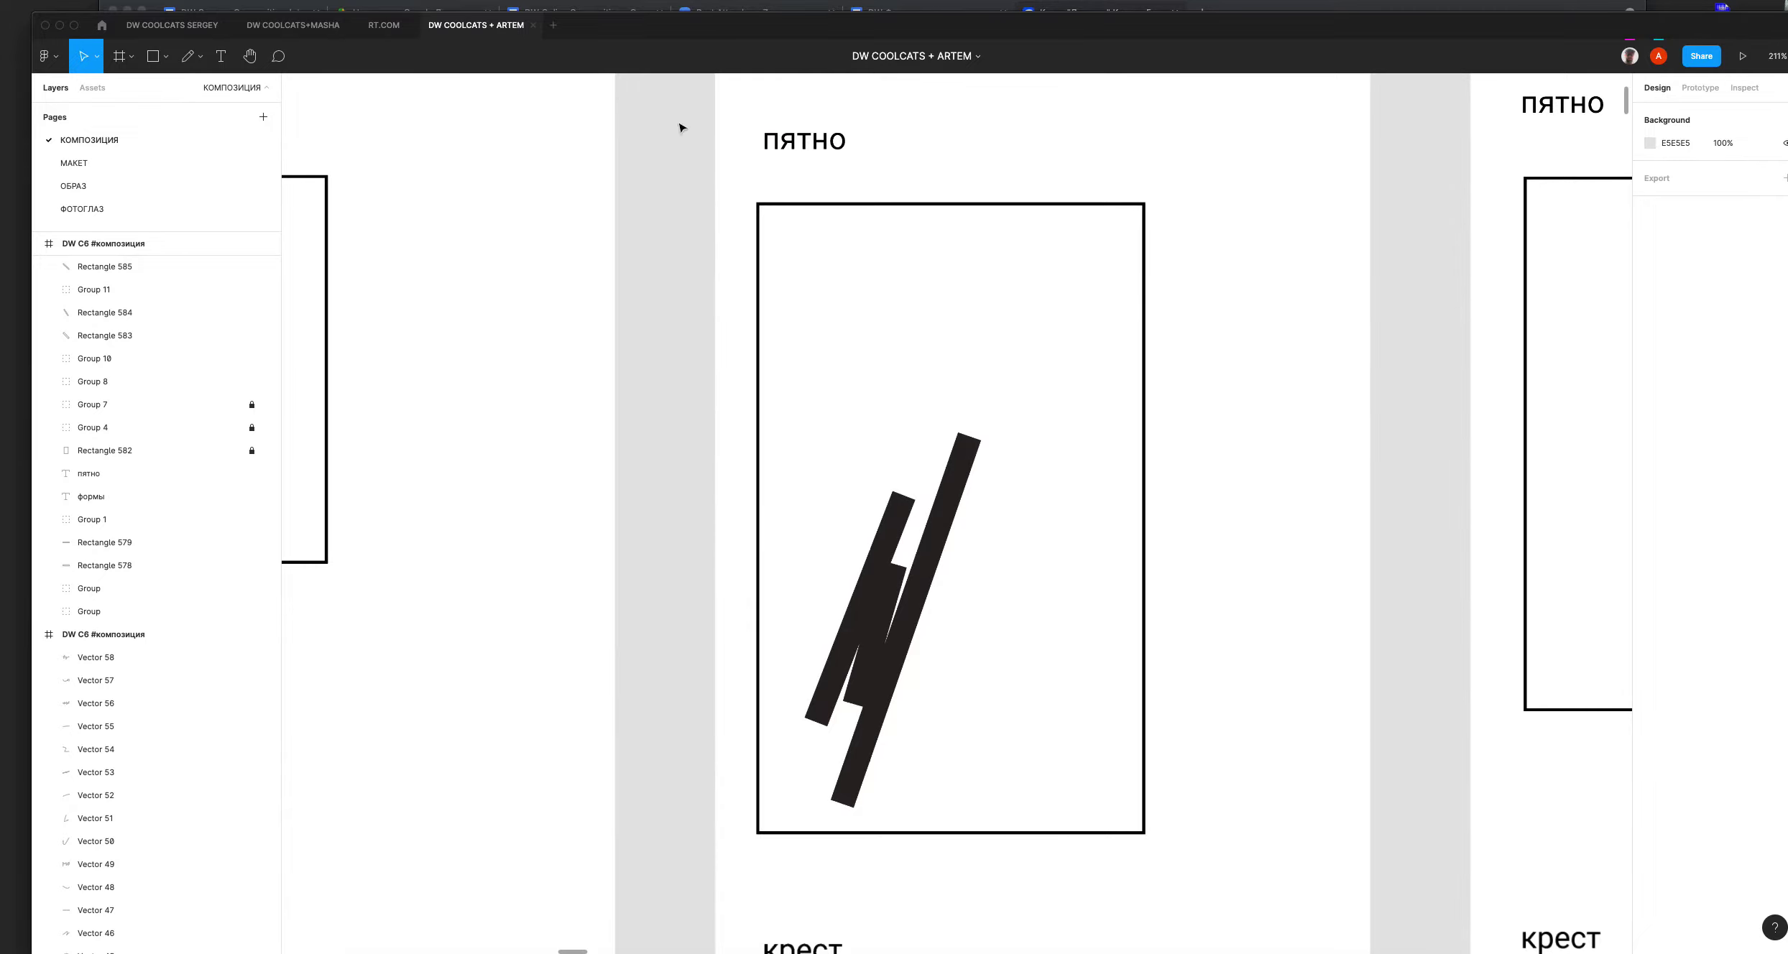
click(199, 56)
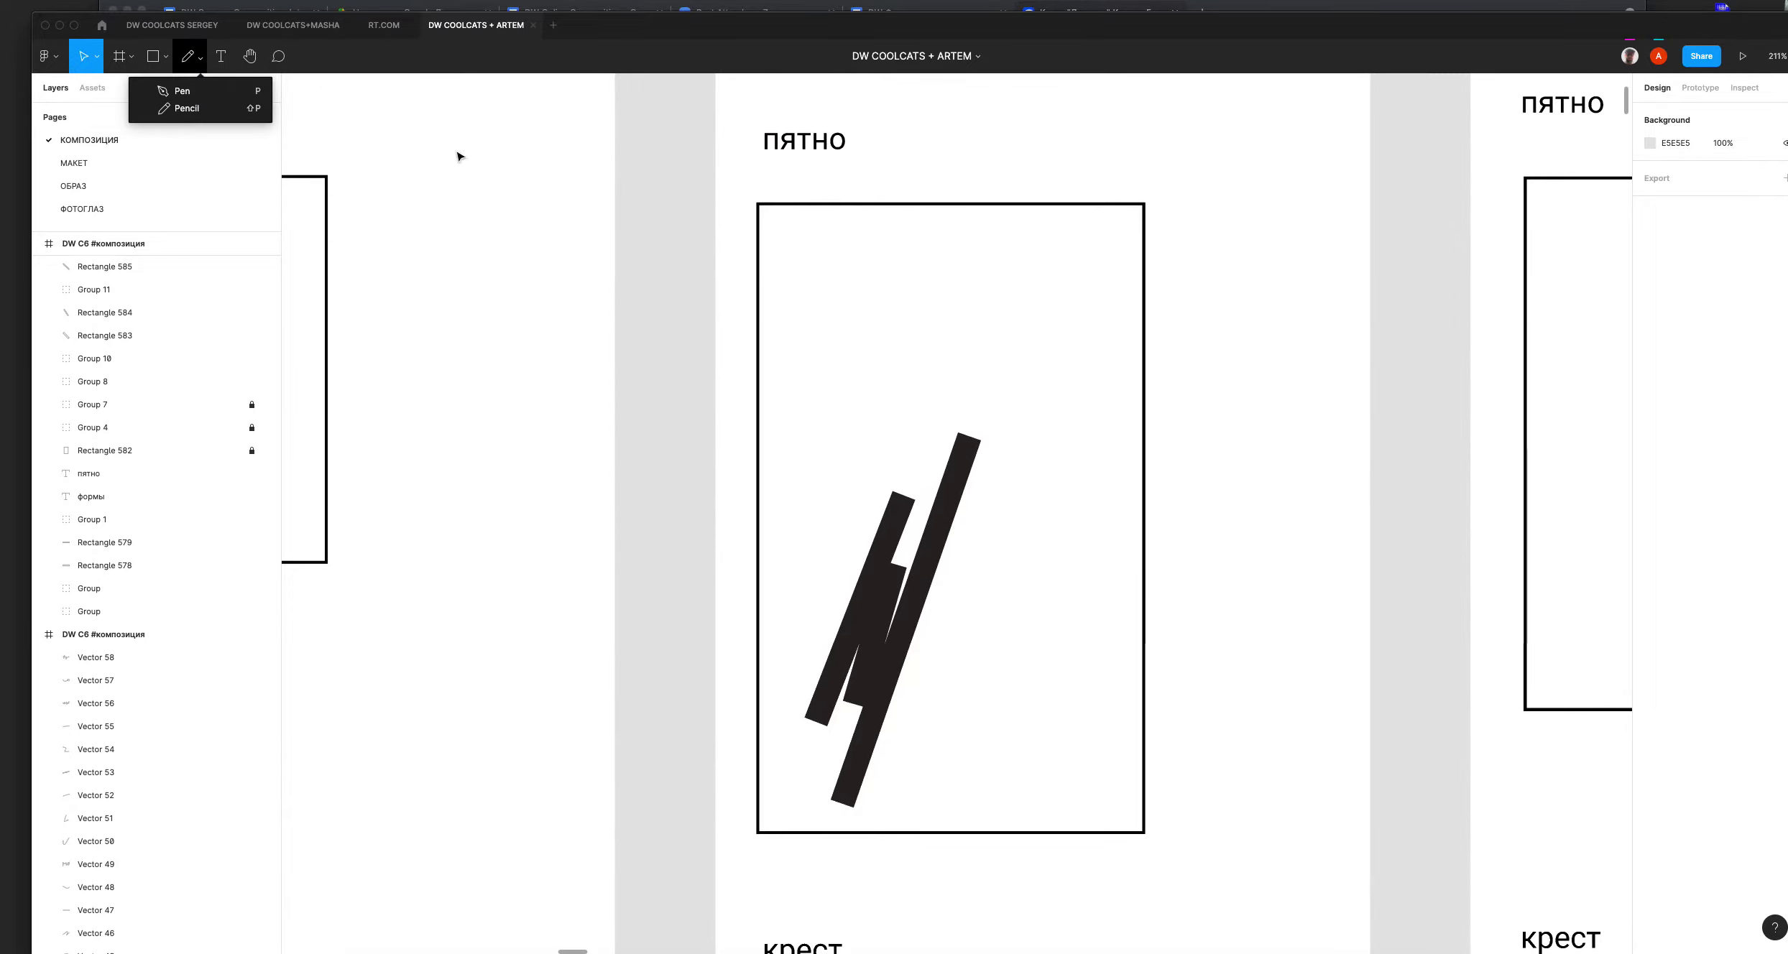
click(200, 114)
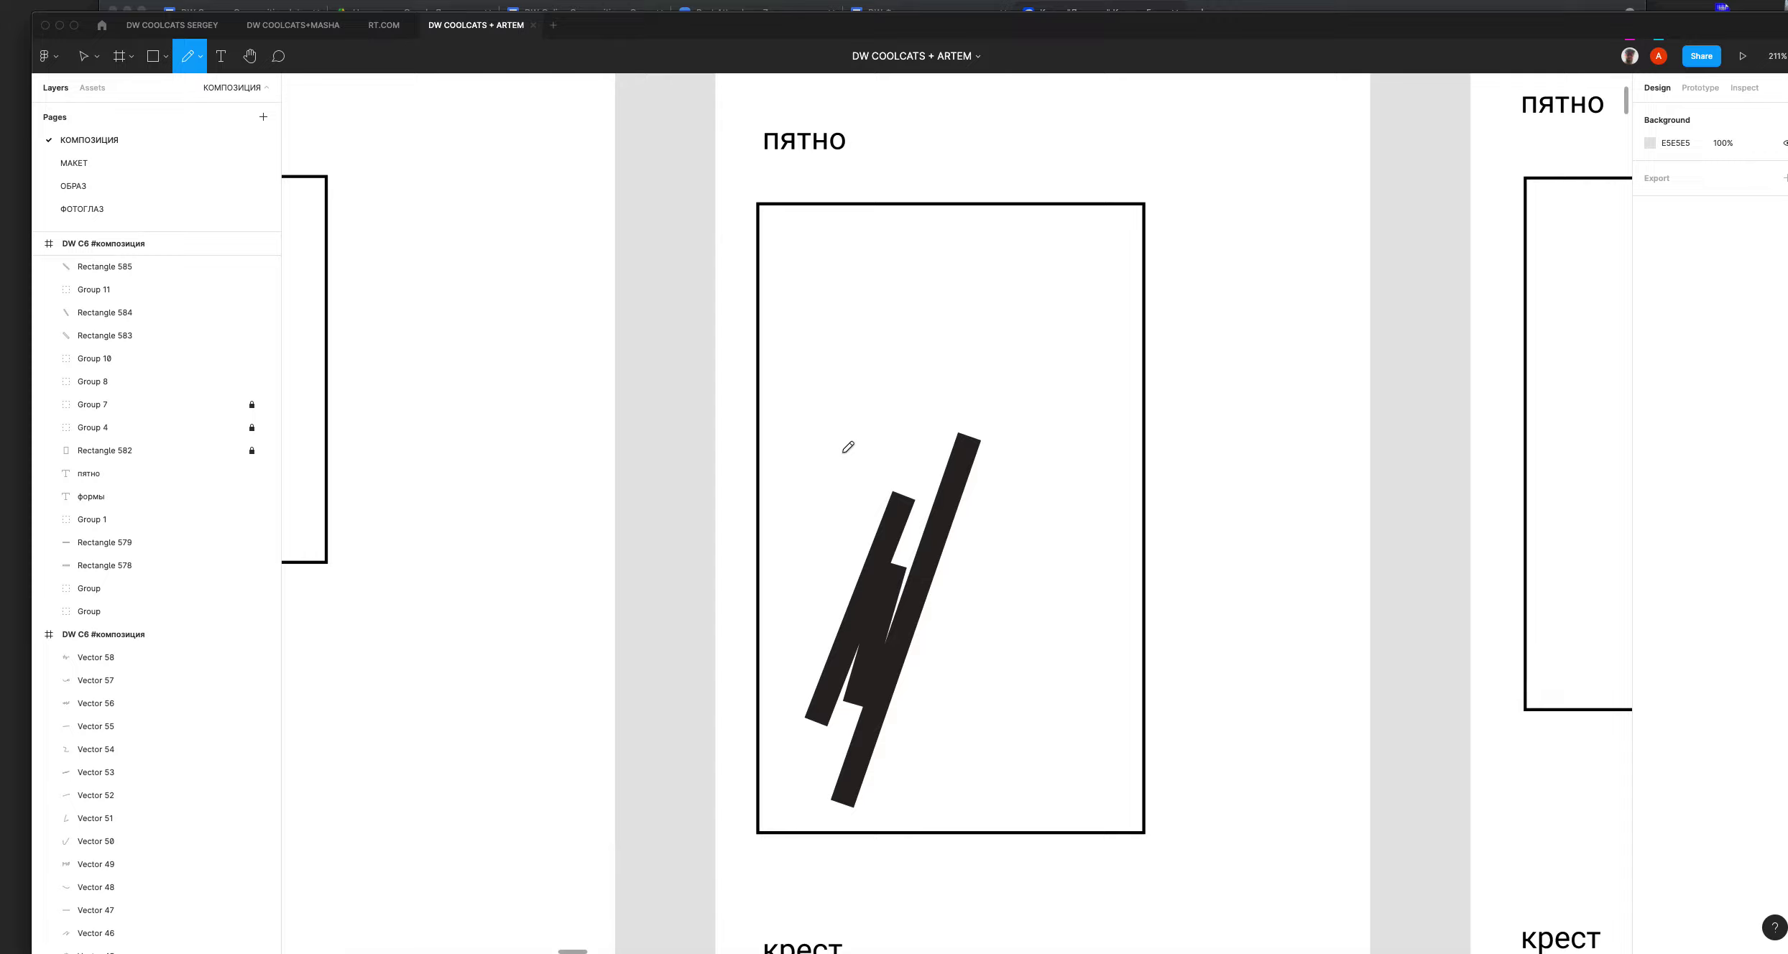
mouse_move(965, 620)
mouse_down()
mouse_move(1334, 615)
mouse_move(1281, 600)
mouse_move(1292, 613)
mouse_up()
mouse_move(1308, 630)
mouse_down()
mouse_move(1324, 595)
mouse_move(1335, 631)
mouse_up()
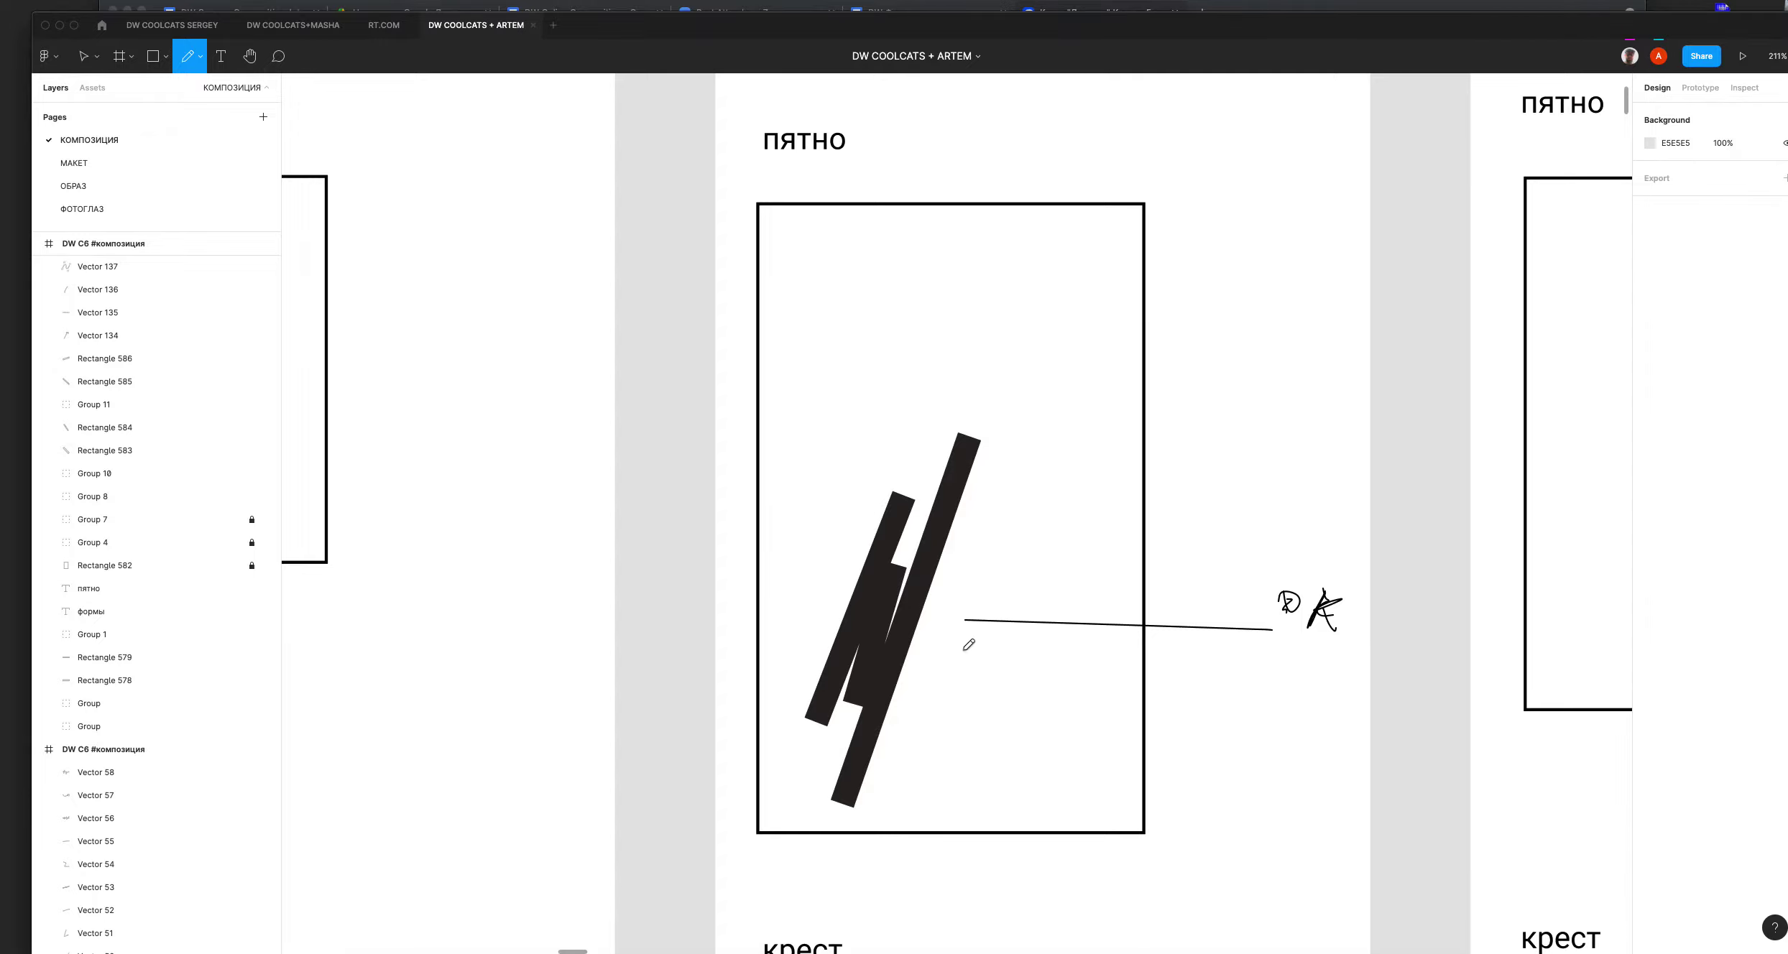
Step: Sketch an angle mark with a question mark beside the tall пятно figure's base and handwrite 70 % outside the frame
mouse_move(913, 715)
mouse_down()
mouse_move(965, 767)
mouse_move(999, 759)
mouse_move(934, 756)
mouse_move(985, 716)
mouse_up()
click(990, 730)
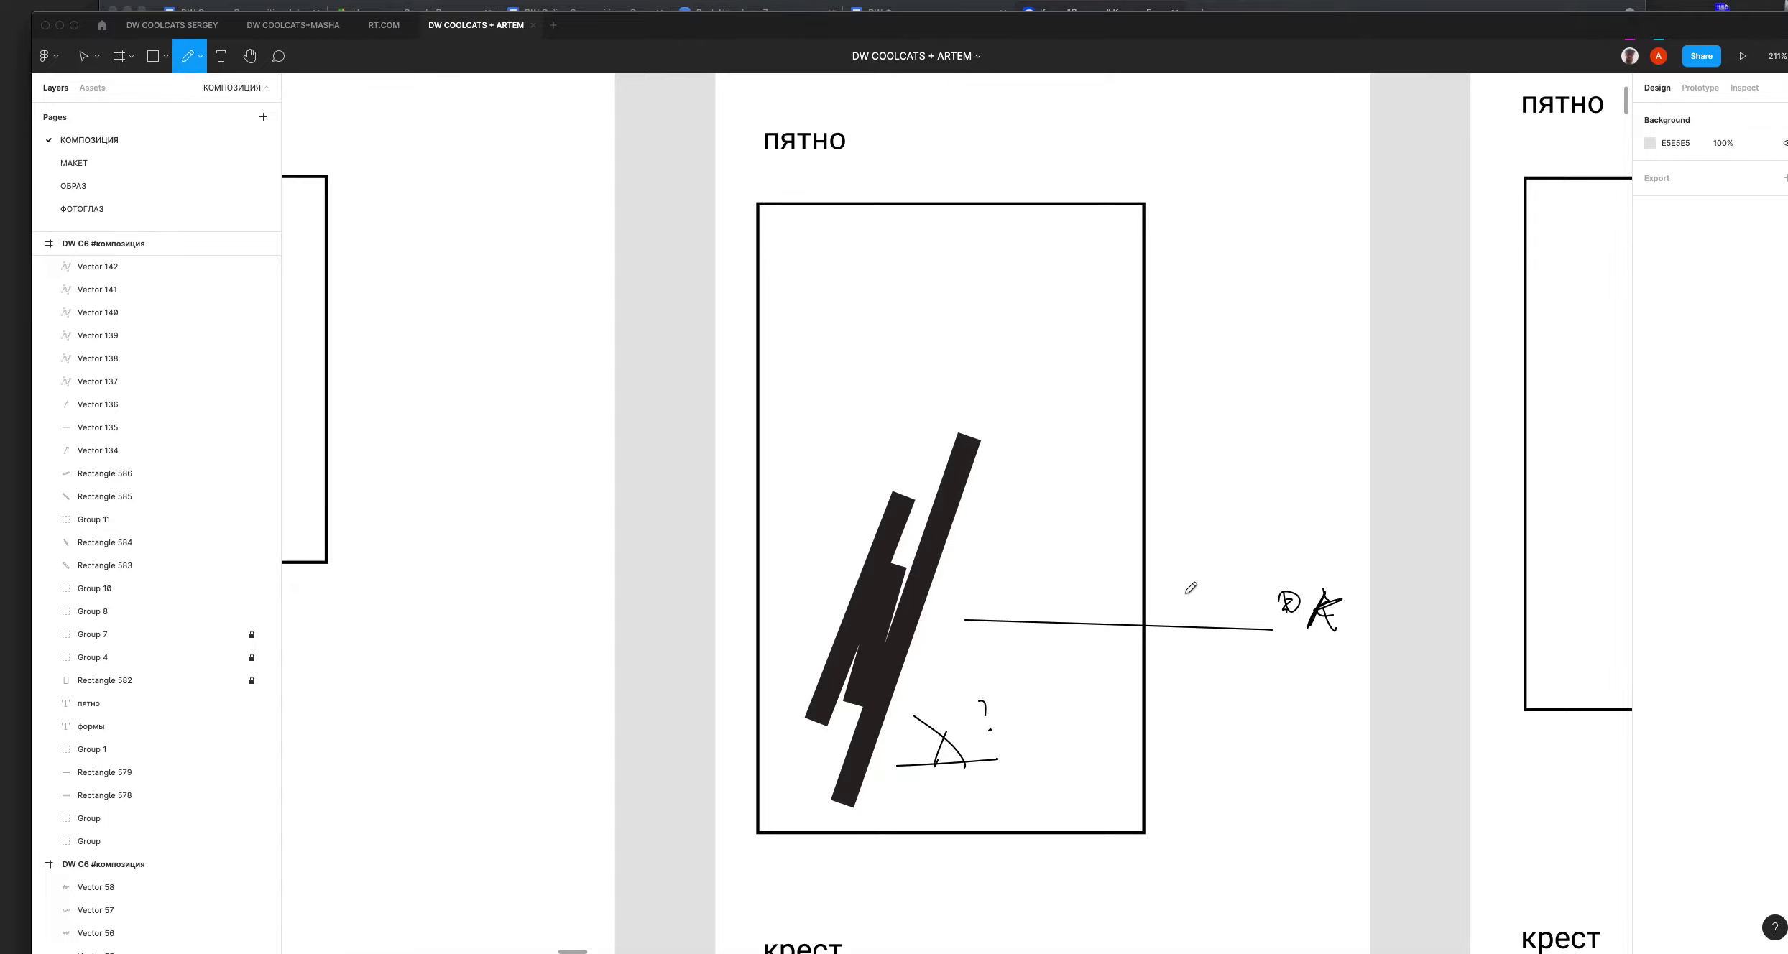
mouse_move(1199, 665)
mouse_down()
mouse_move(1210, 701)
mouse_move(1288, 672)
mouse_move(1268, 726)
mouse_up()
click(1307, 699)
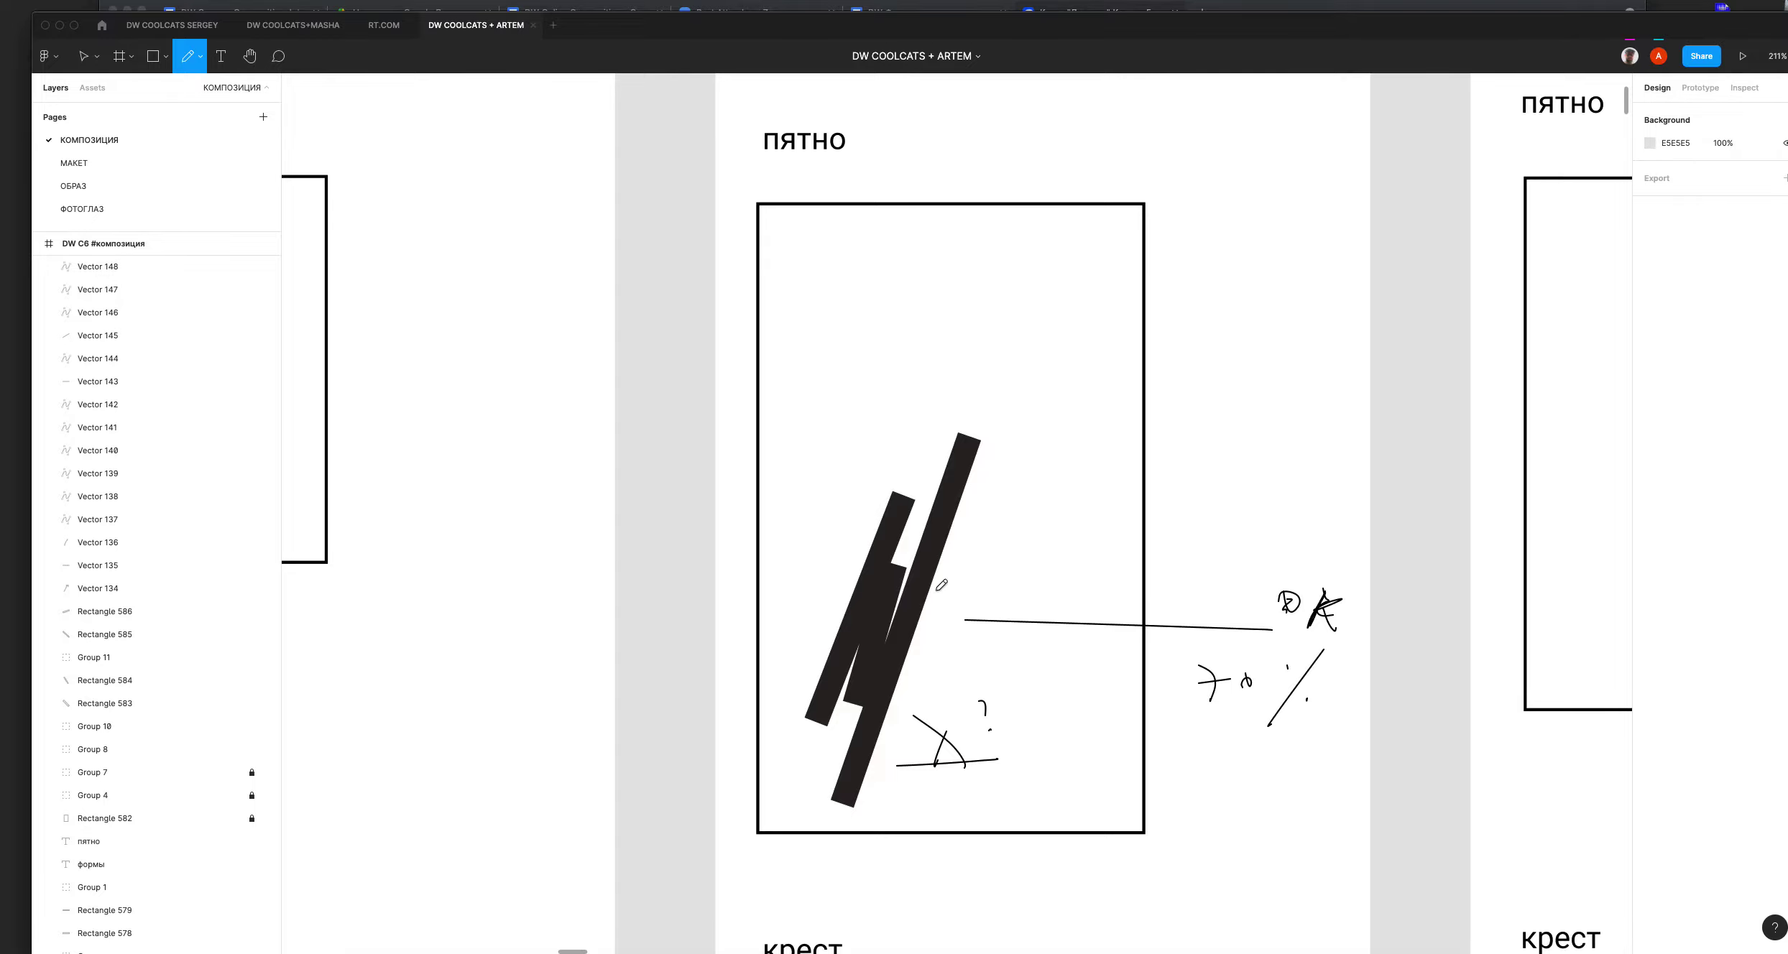
Step: Mark the gap between the tall пятно bars with outward pencil arrows and draw strokes across the frame's empty upper area
mouse_move(930, 459)
mouse_down()
mouse_move(850, 443)
mouse_move(905, 540)
mouse_up()
drag(969, 419, 1001, 438)
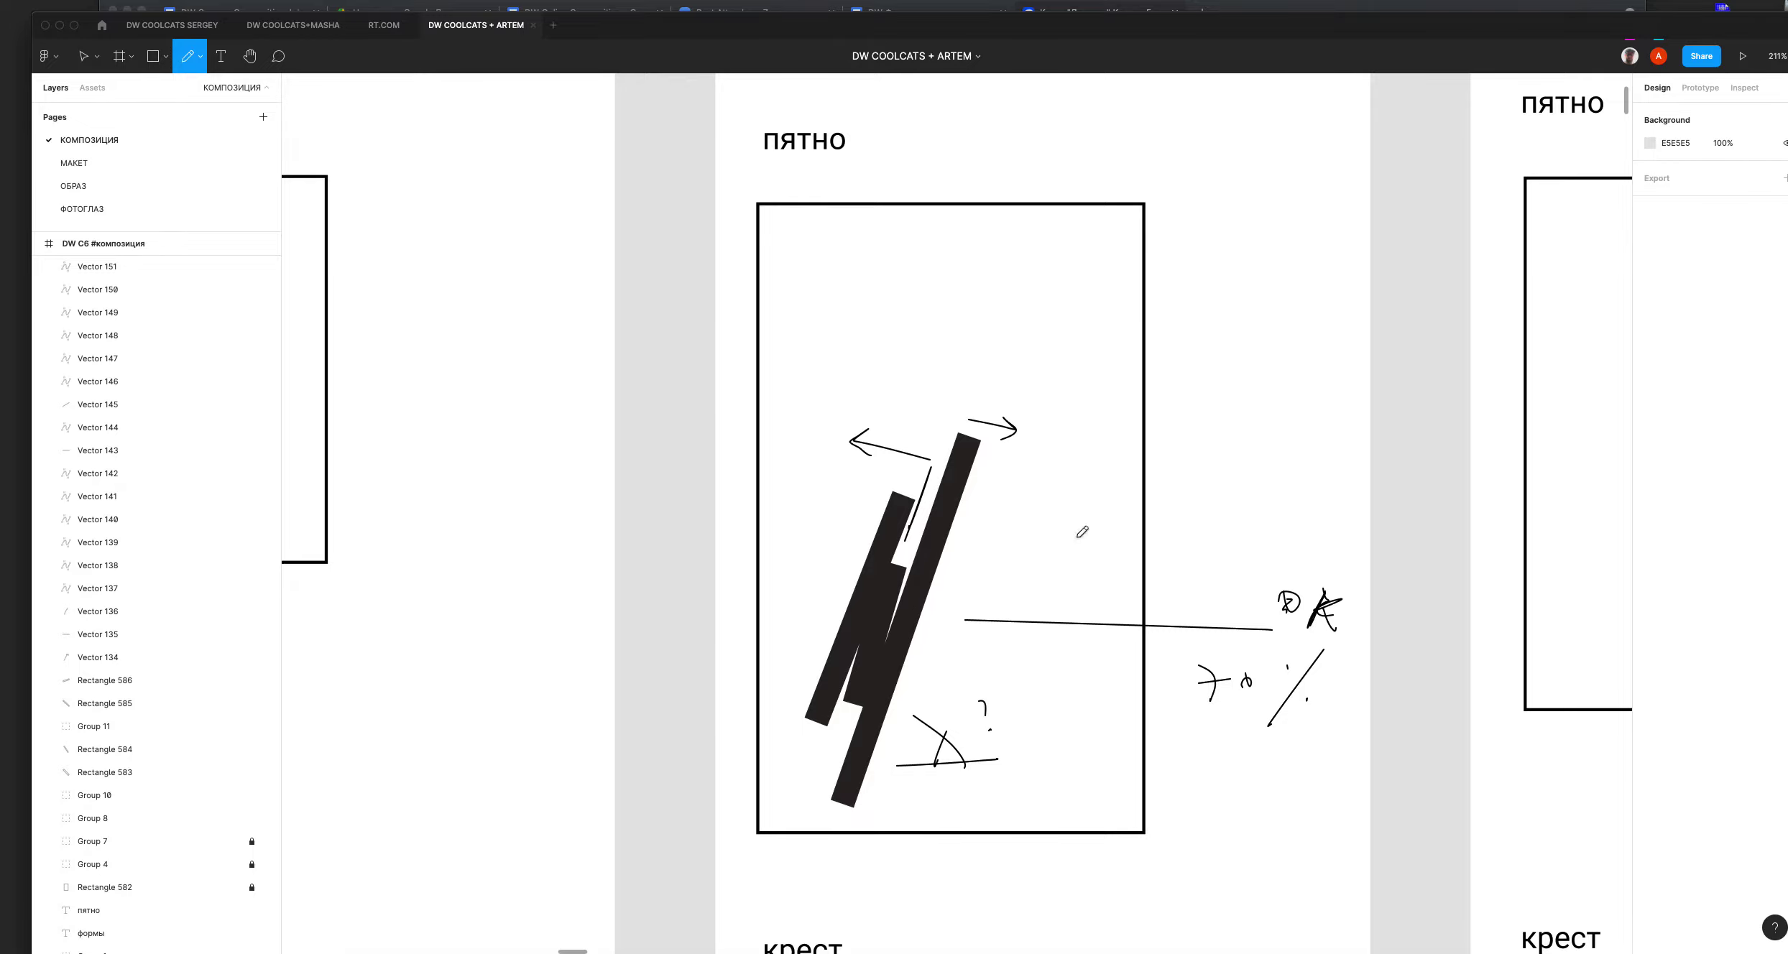
drag(777, 340, 1093, 340)
mouse_move(826, 231)
mouse_down()
mouse_move(1158, 264)
mouse_move(1121, 302)
mouse_up()
scroll(1093, 663, down, 12)
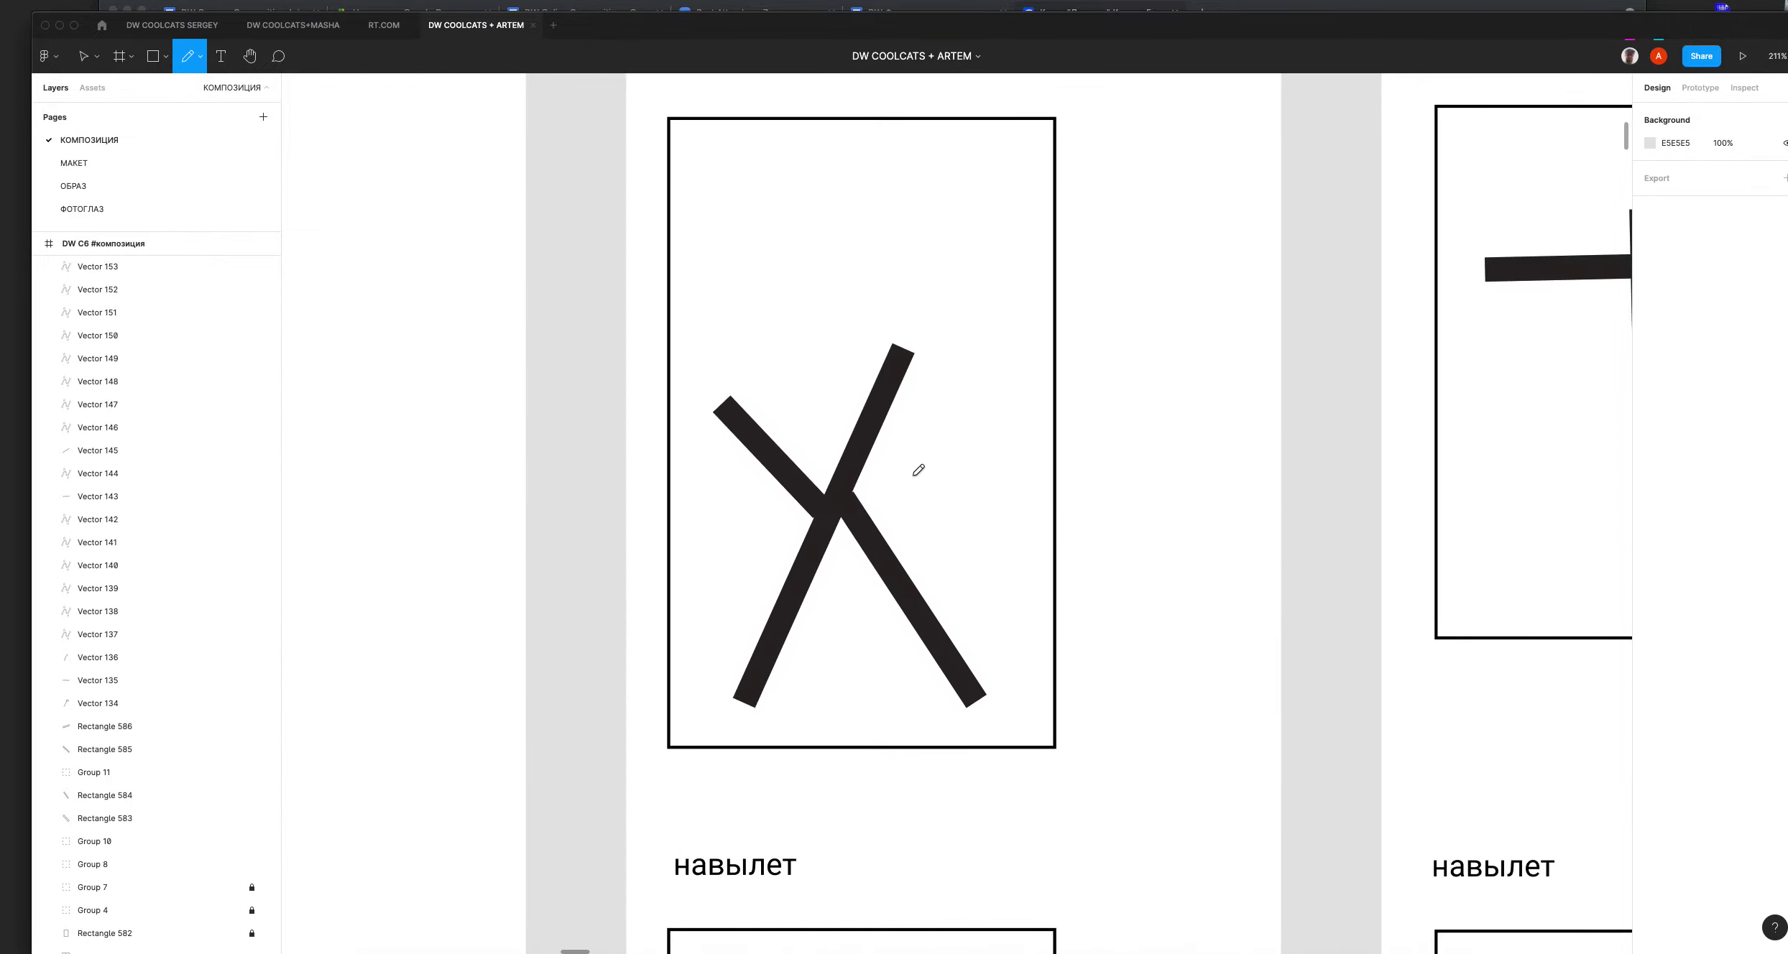
Step: Draw a small pencil arrow pointing at the bar crossing in the tall крест frame
mouse_move(877, 514)
mouse_down()
mouse_move(975, 484)
mouse_move(912, 519)
mouse_up()
scroll(870, 570, down, 10)
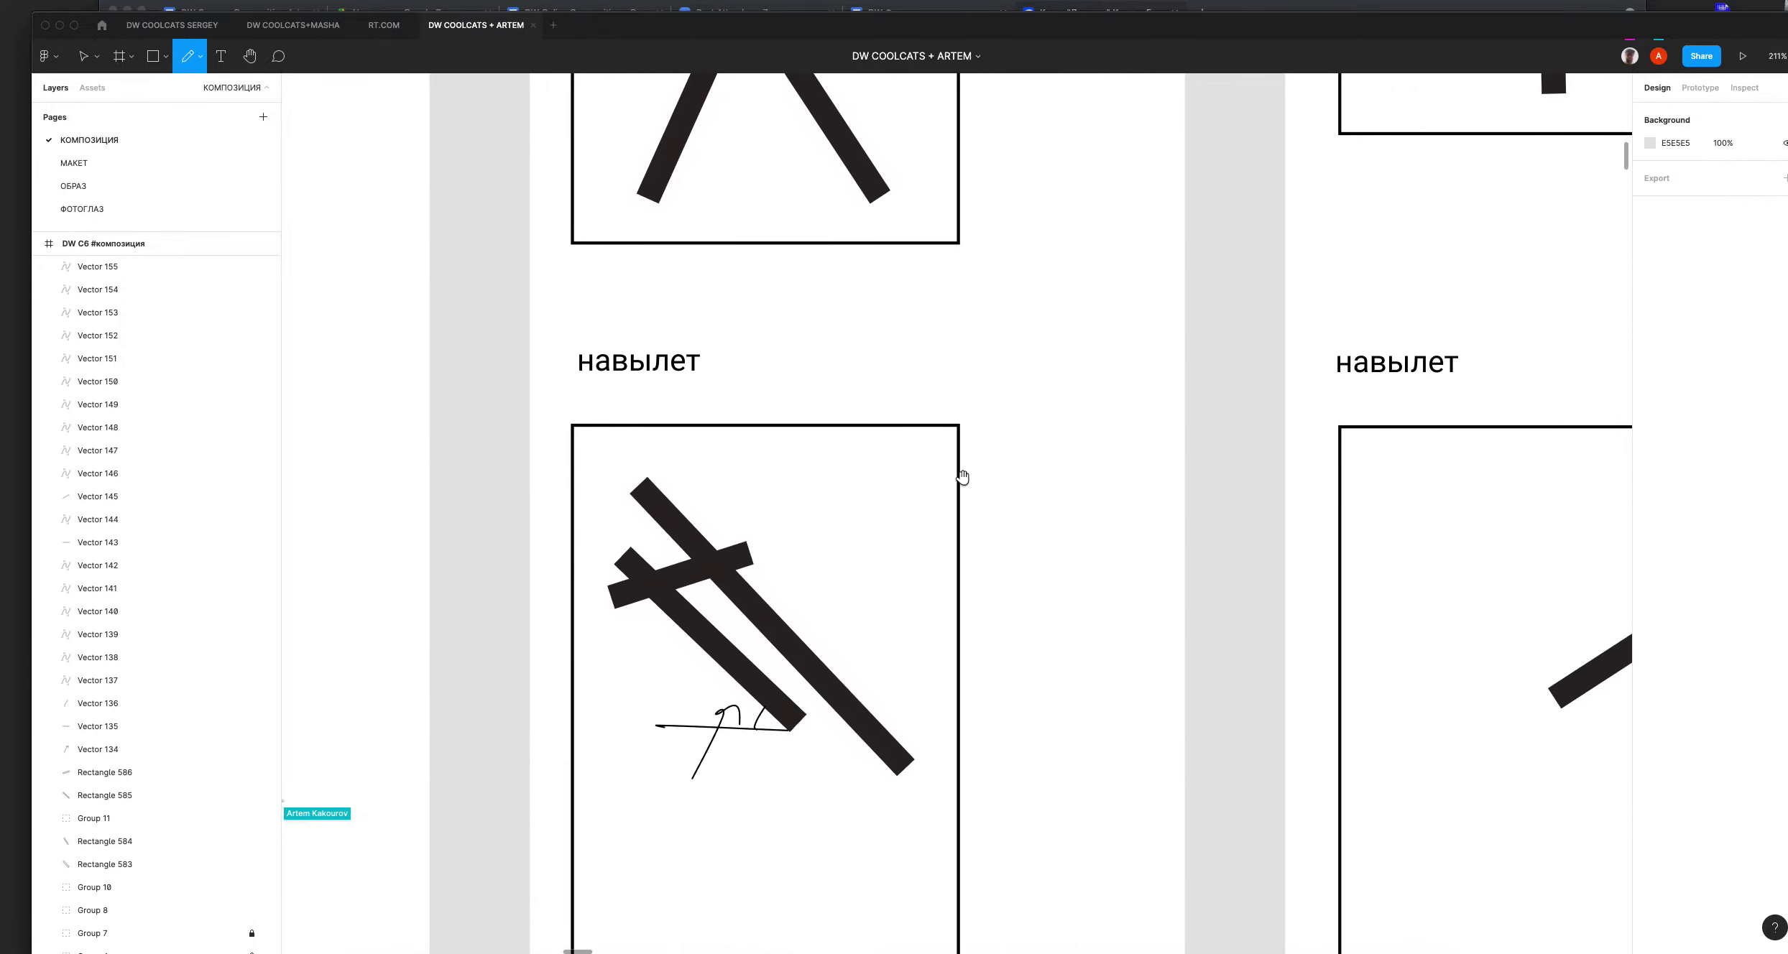
drag(662, 411, 529, 386)
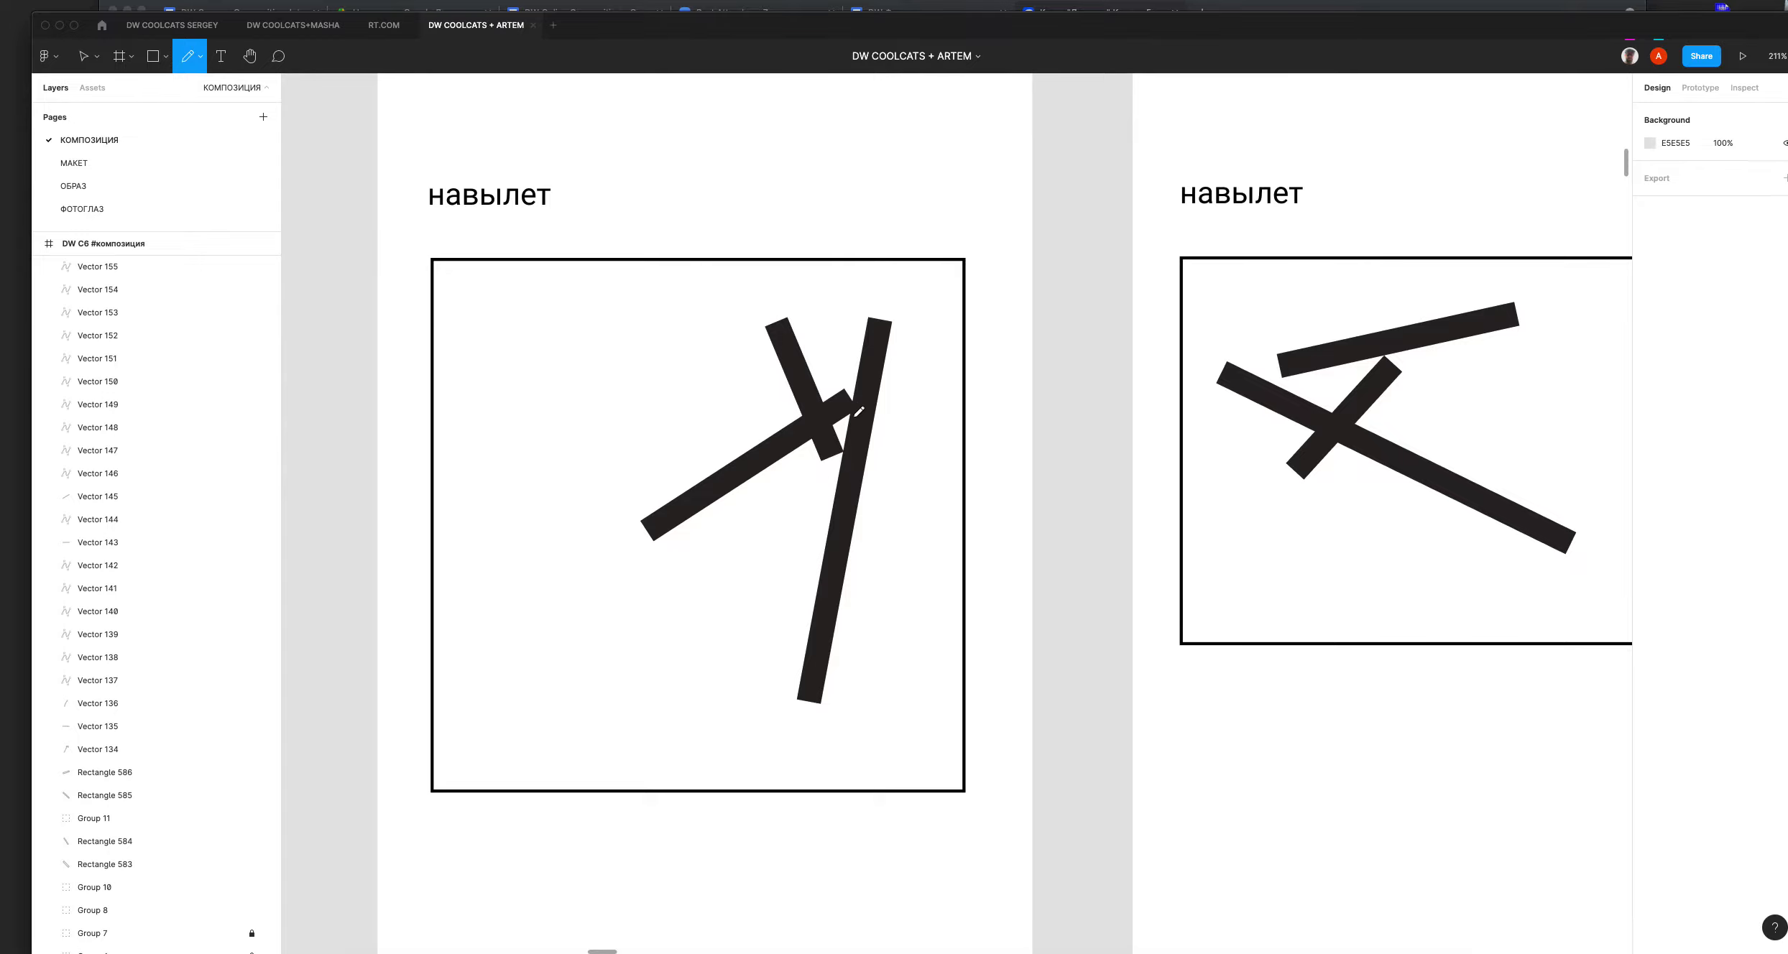
Step: Annotate the square навылет figure with a leader line and an angle mark, each with a question mark, and circle the whole figure
mouse_move(842, 423)
mouse_down()
mouse_move(1003, 415)
mouse_move(994, 450)
mouse_up()
mouse_move(823, 606)
mouse_down()
mouse_move(856, 701)
mouse_move(878, 700)
mouse_up()
drag(889, 643, 897, 665)
click(898, 675)
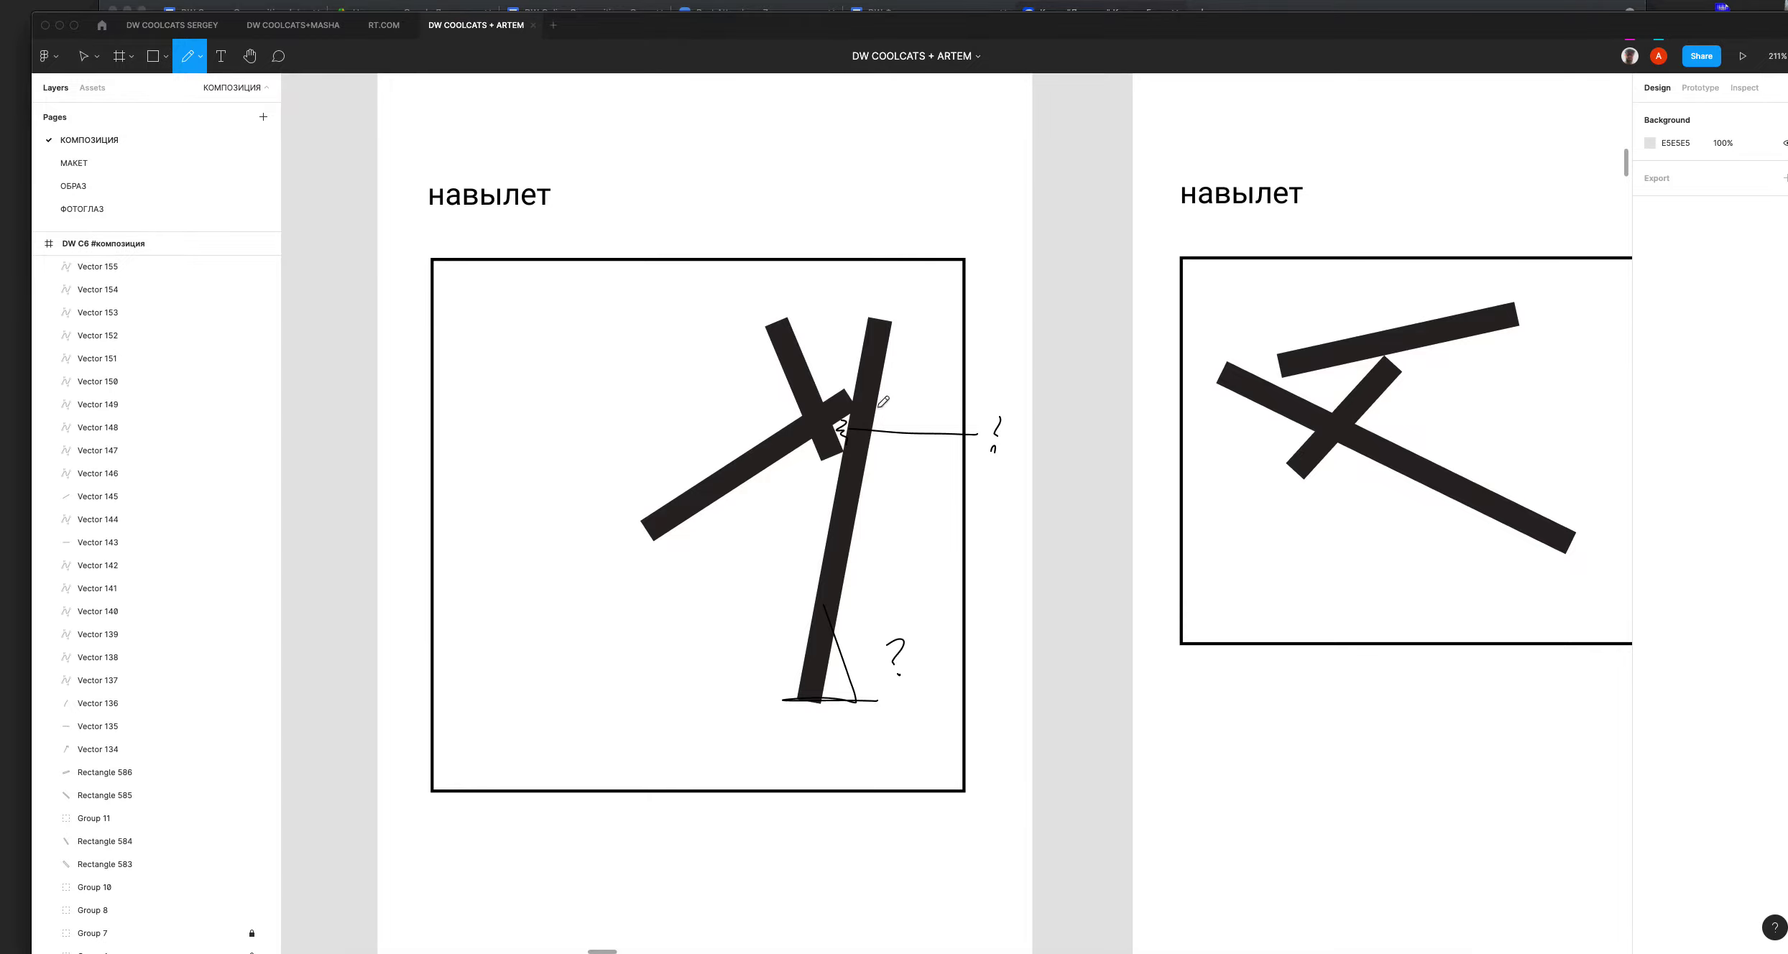
mouse_move(928, 312)
mouse_down()
mouse_move(963, 590)
mouse_move(698, 315)
mouse_up()
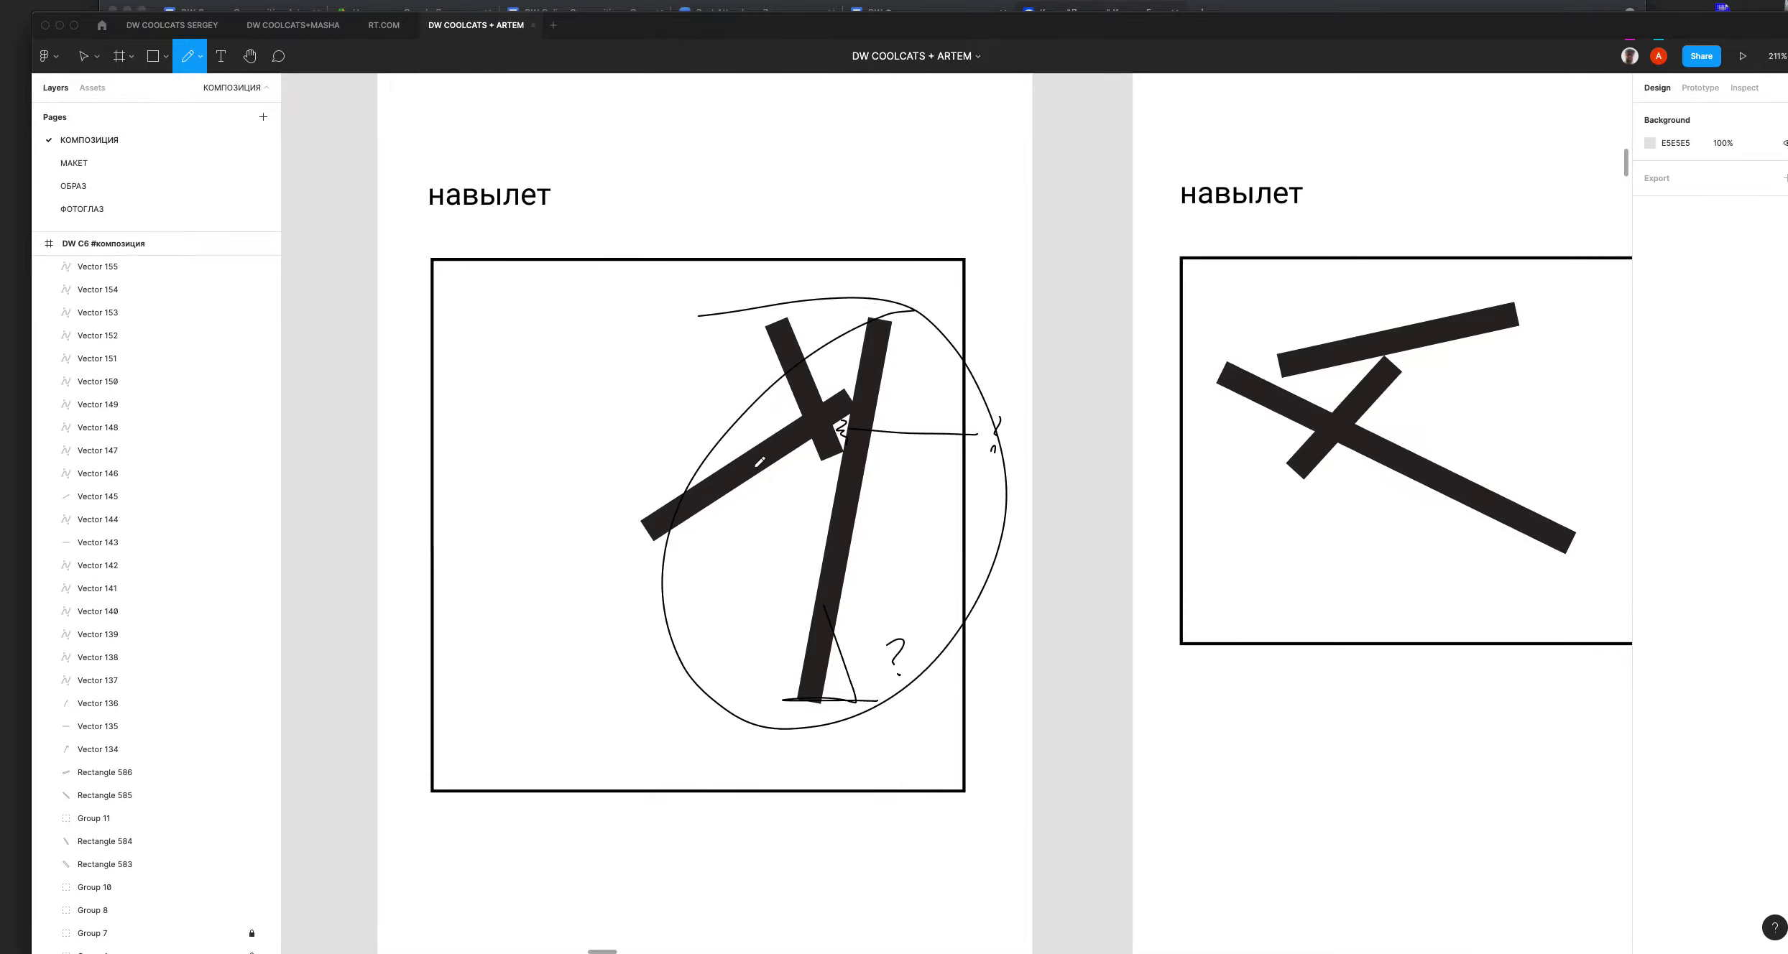
Step: Circle the bent short bar of the square крест figure in pencil
scroll(933, 344, right, 5)
scroll(591, 391, up, 10)
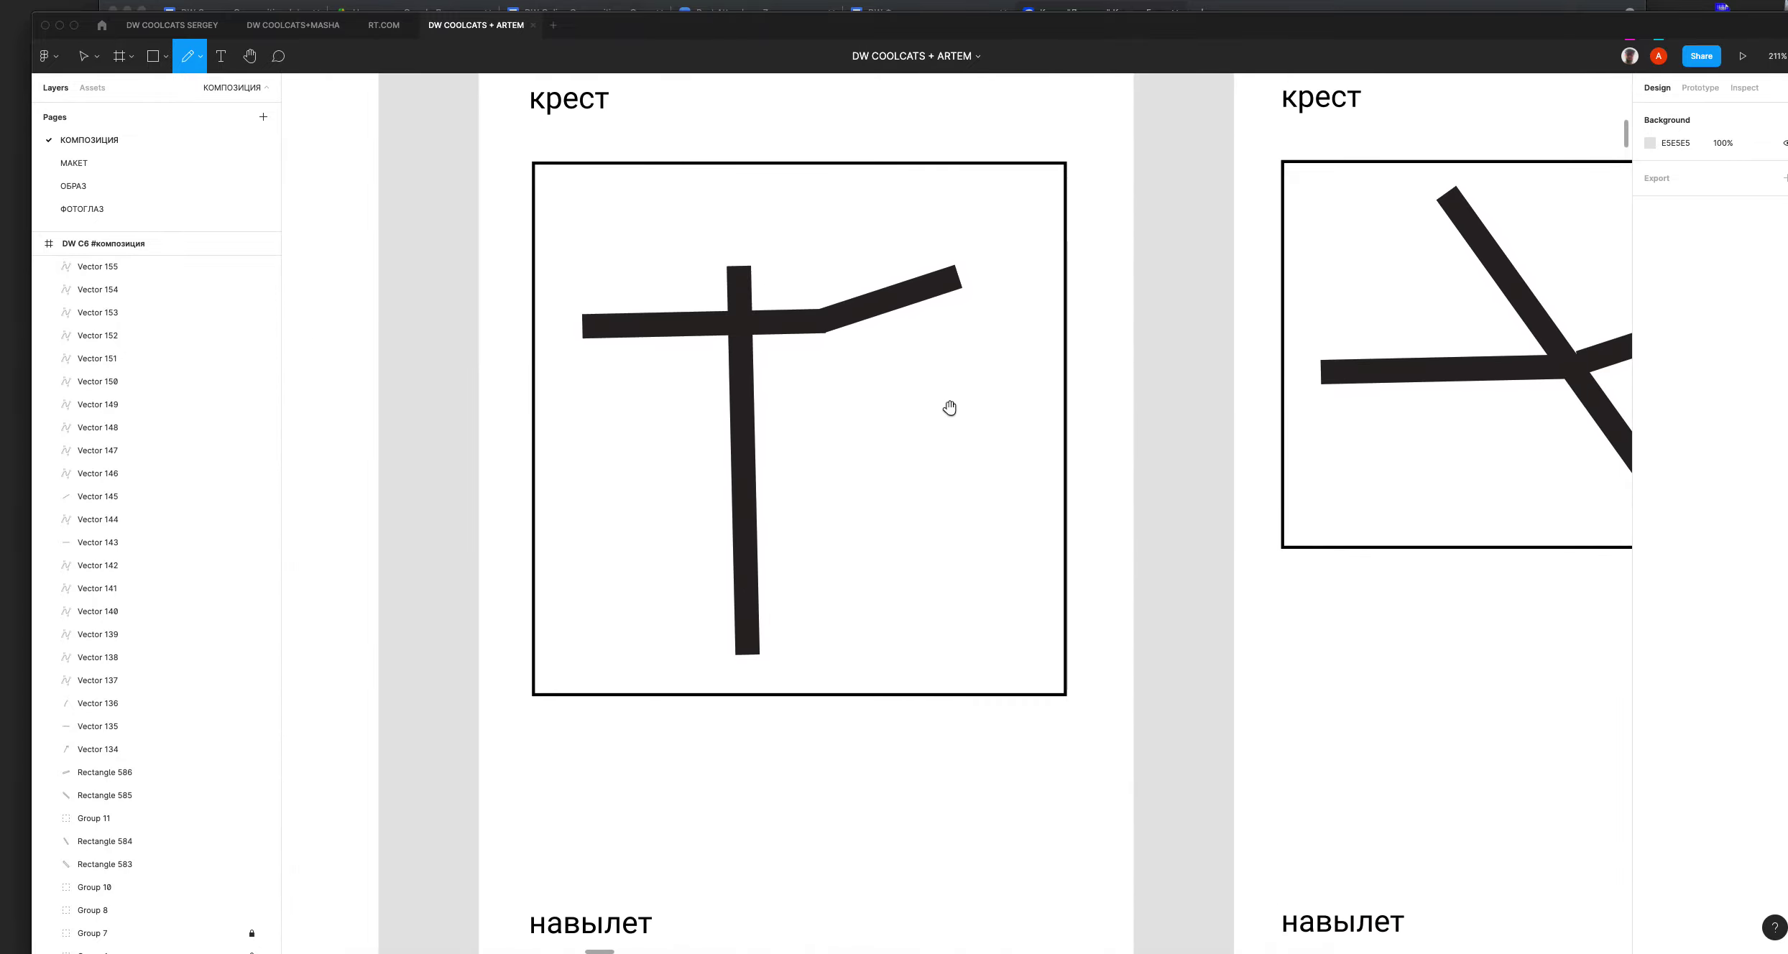
mouse_move(803, 443)
mouse_down()
mouse_move(915, 543)
mouse_move(775, 478)
mouse_up()
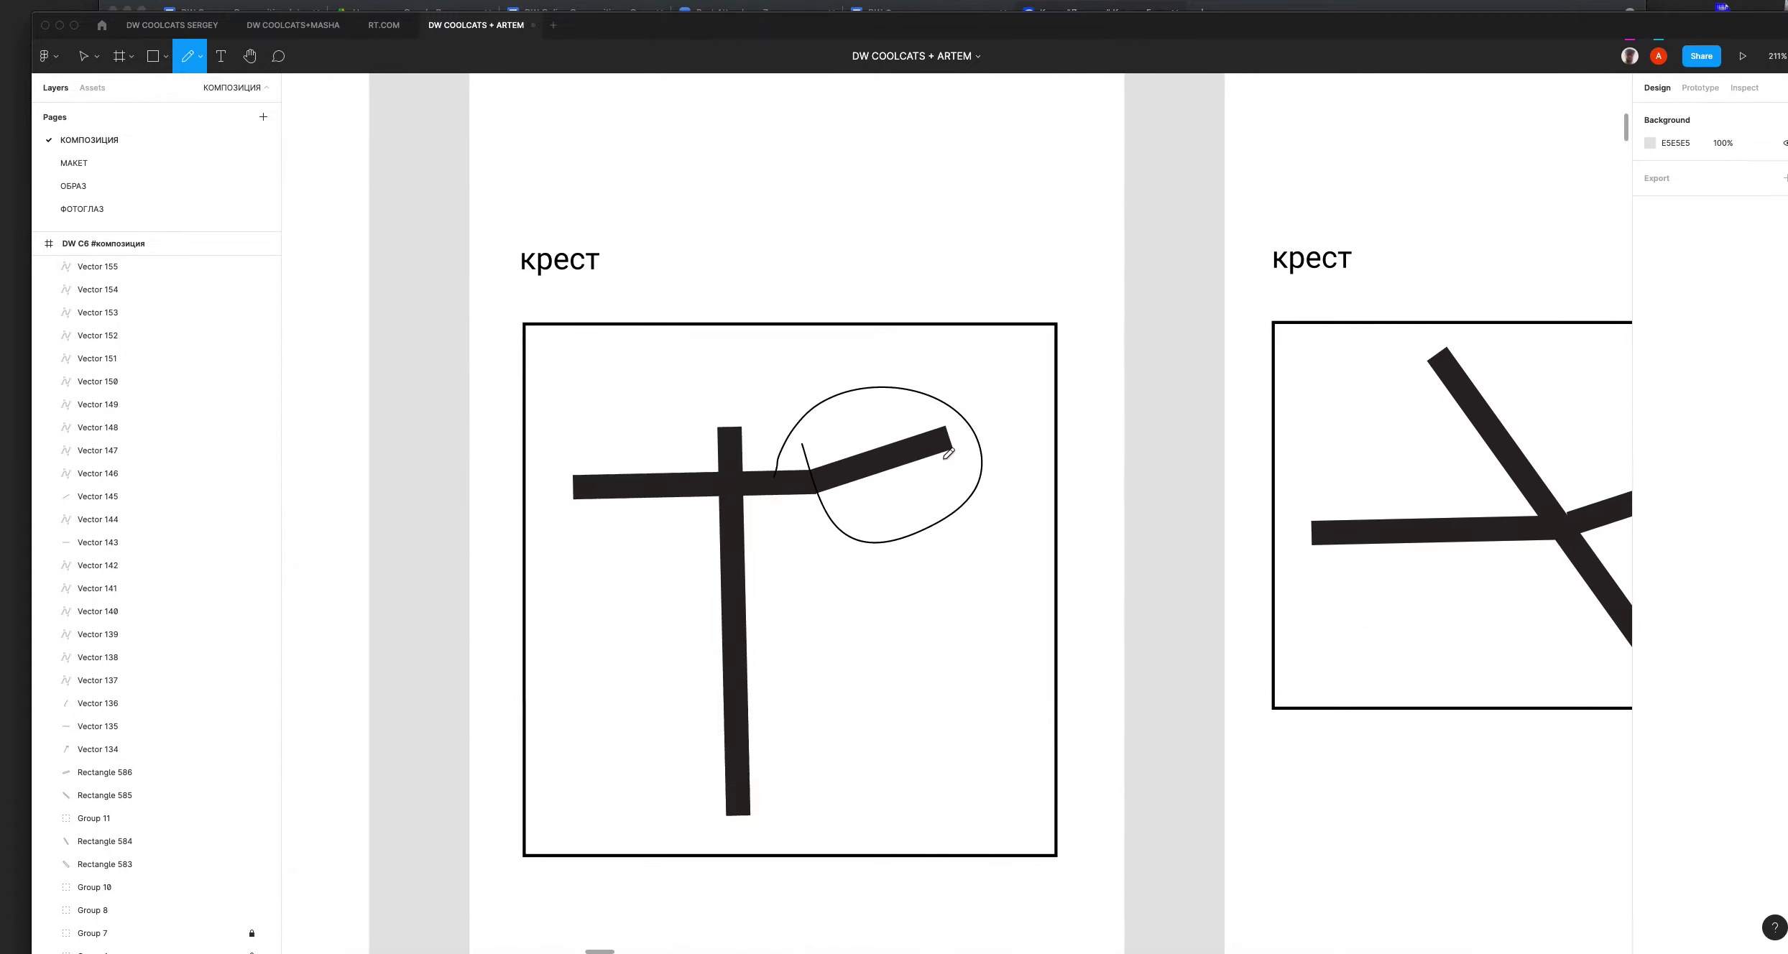
scroll(862, 599, up, 3)
scroll(874, 360, down, 4)
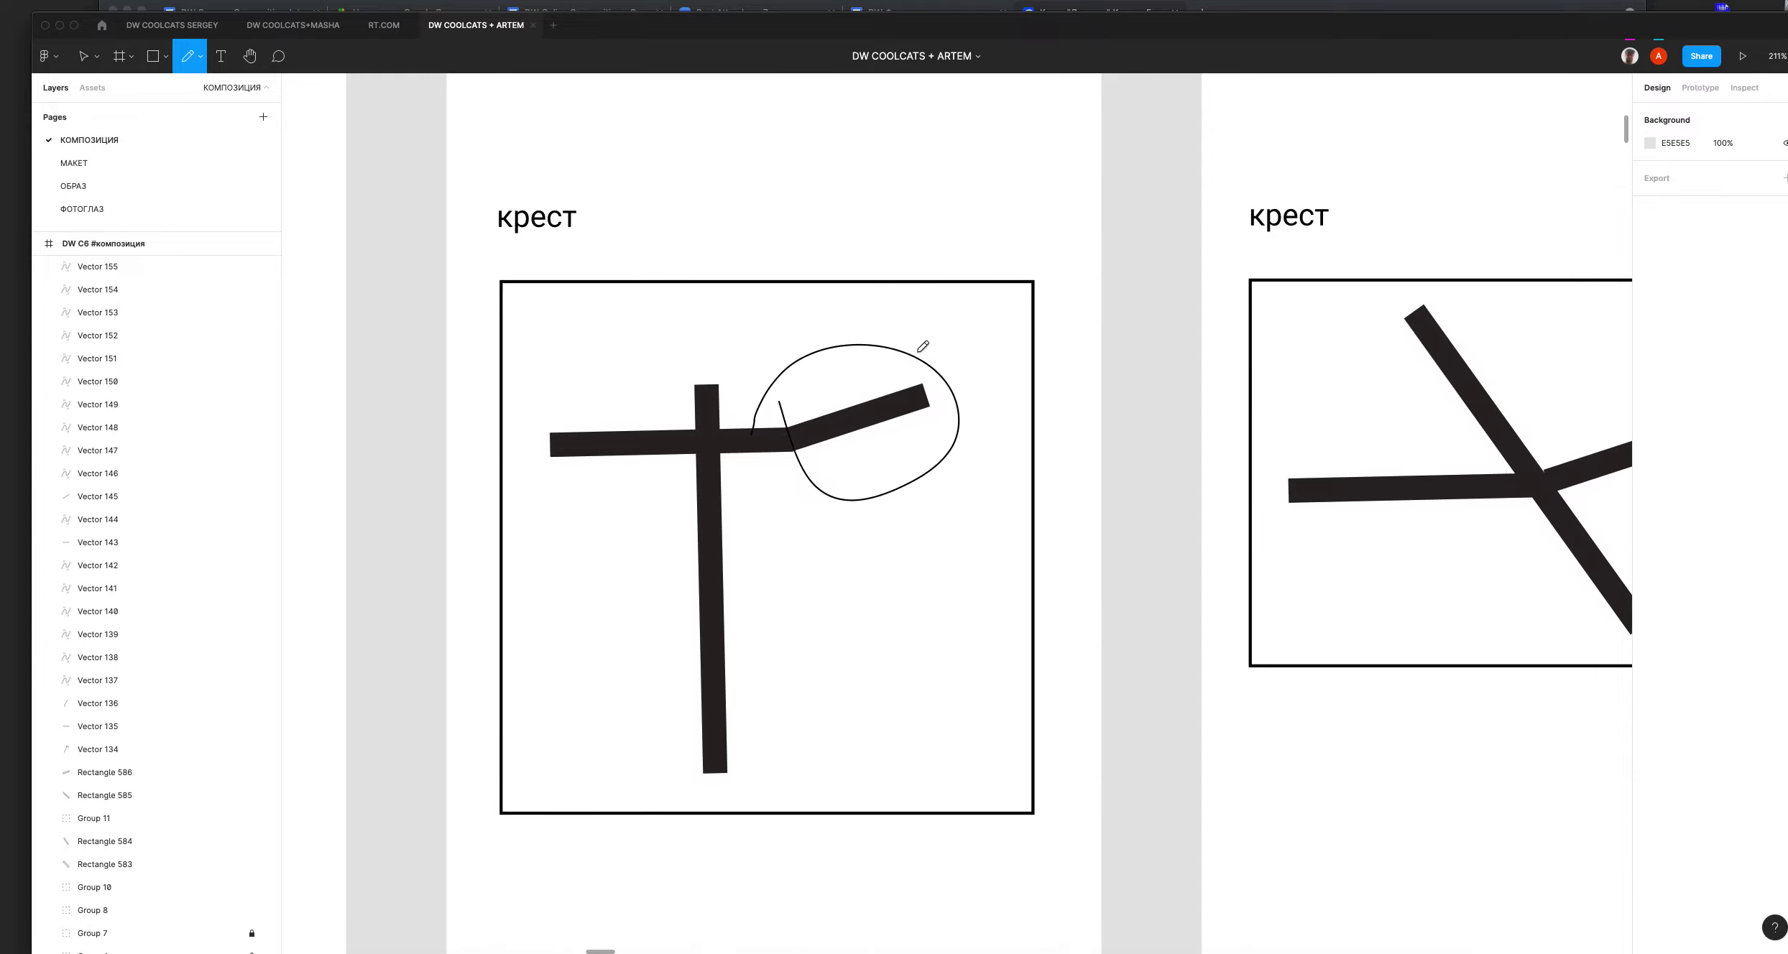
Step: Mark the far ends of the square крест bars with wavy pencil strokes and handwrite an underlined note below the frame
mouse_move(551, 430)
mouse_down()
mouse_move(546, 493)
mouse_move(524, 514)
mouse_up()
mouse_move(673, 746)
mouse_down()
mouse_move(710, 784)
mouse_move(772, 784)
mouse_up()
drag(575, 893, 662, 851)
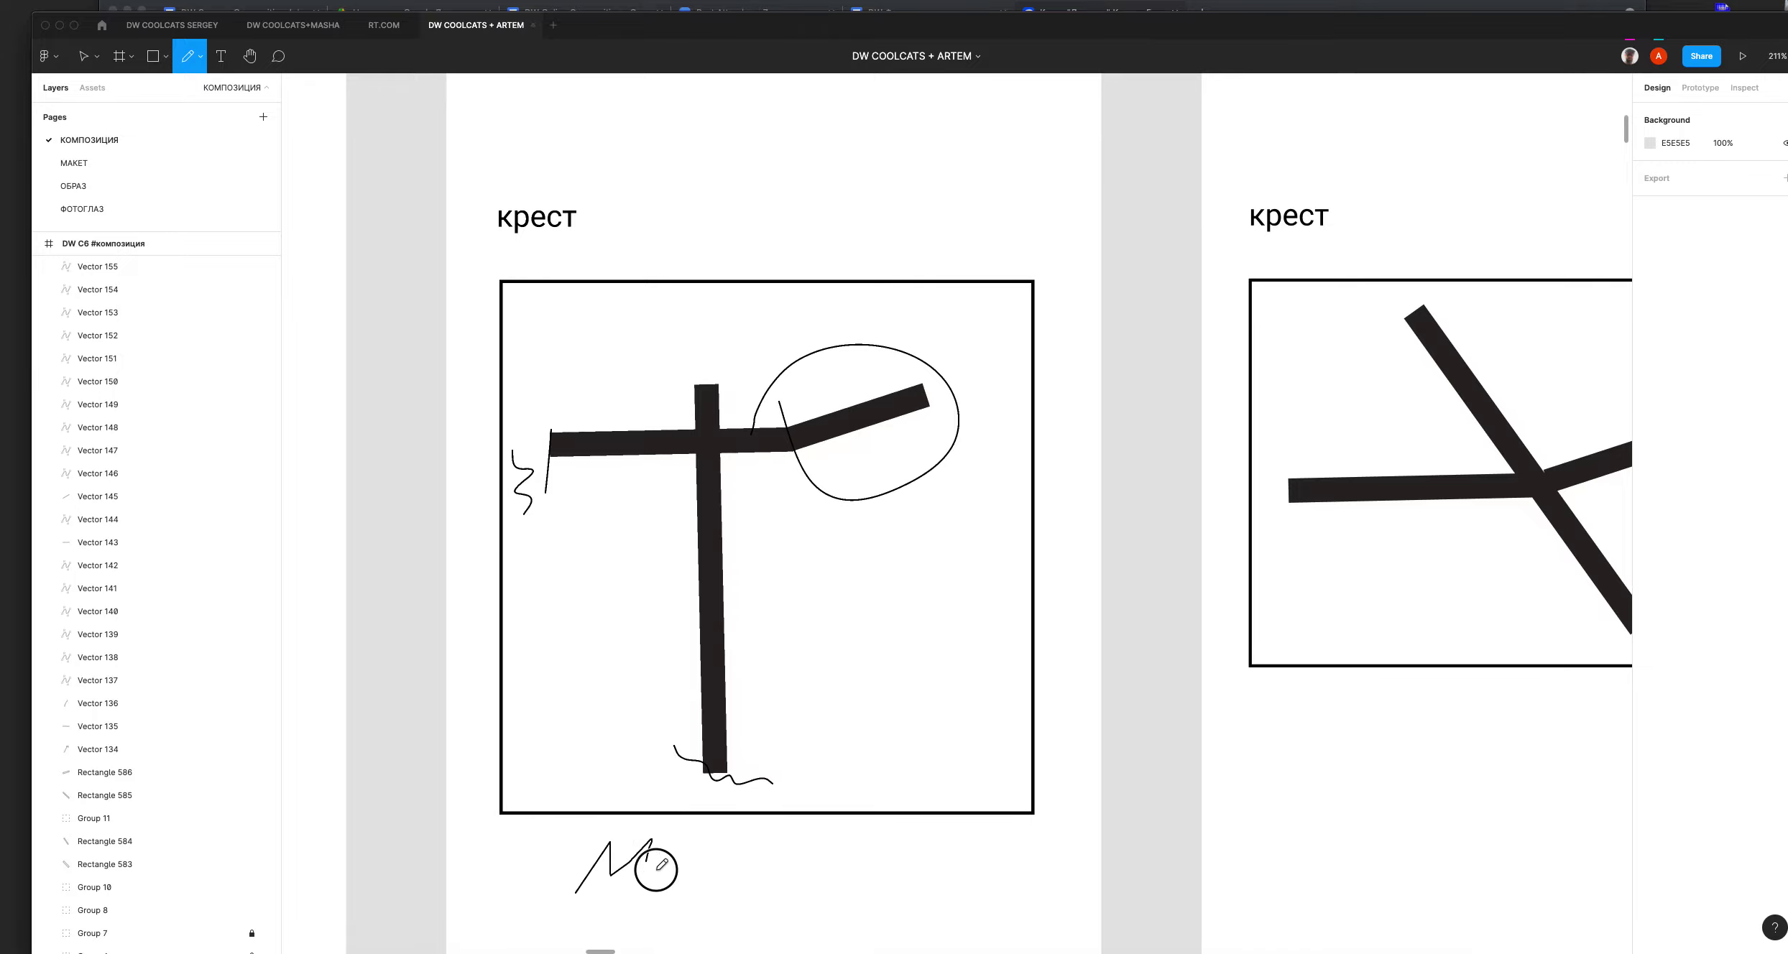
drag(529, 892, 689, 877)
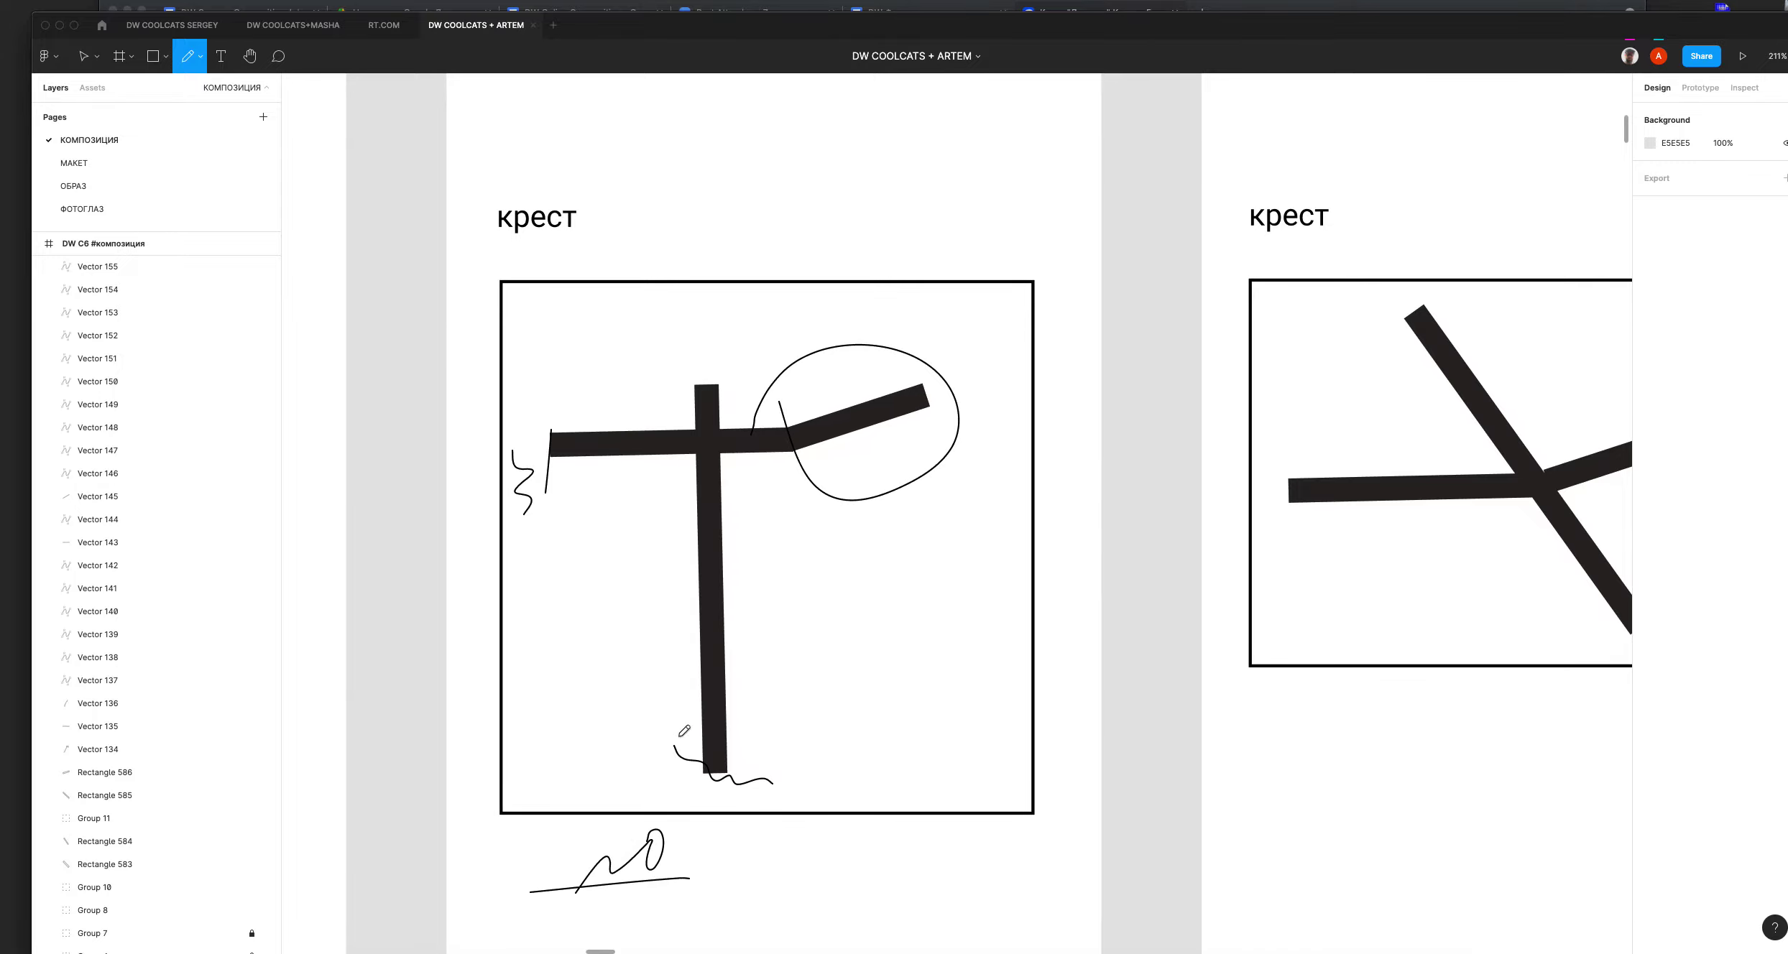
Step: Circle the base of the square пятно tower with an attached pencil squiggle and hatch the empty notches along its steps
key(space)
drag(798, 166, 785, 737)
mouse_move(909, 338)
mouse_down()
mouse_move(814, 779)
mouse_move(765, 698)
mouse_move(697, 733)
mouse_up()
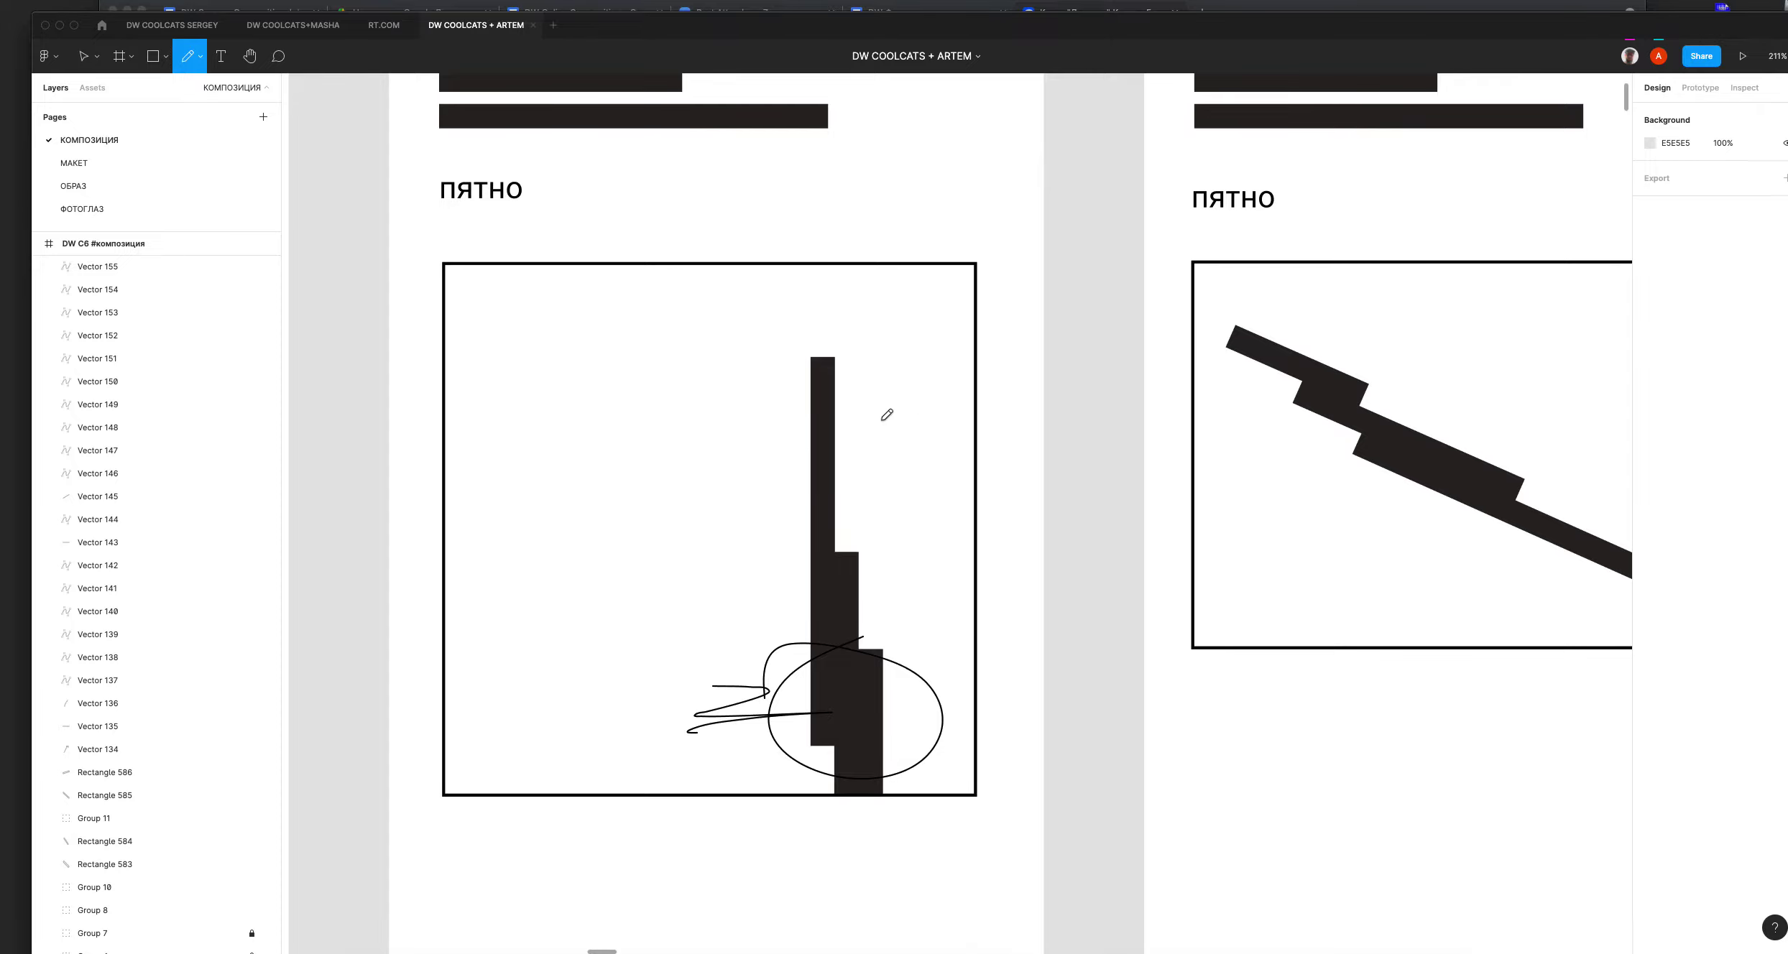
mouse_move(817, 751)
mouse_down()
mouse_move(809, 779)
mouse_move(826, 758)
mouse_up()
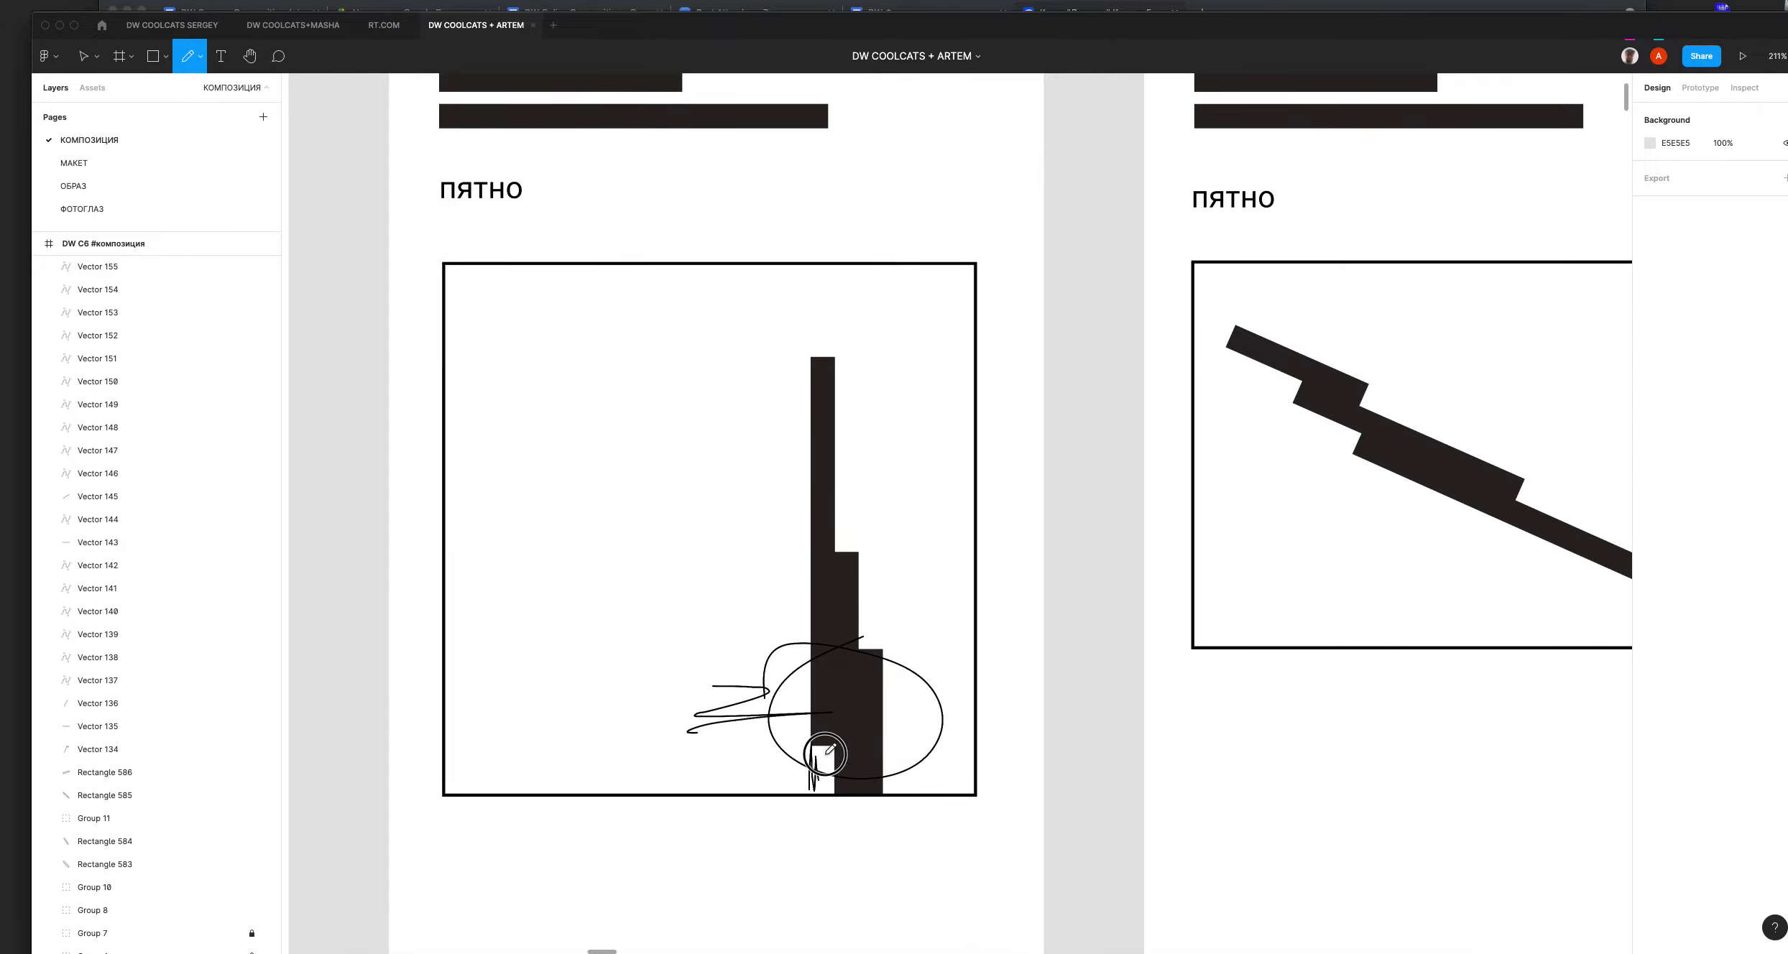
drag(871, 645, 895, 636)
drag(846, 431, 862, 529)
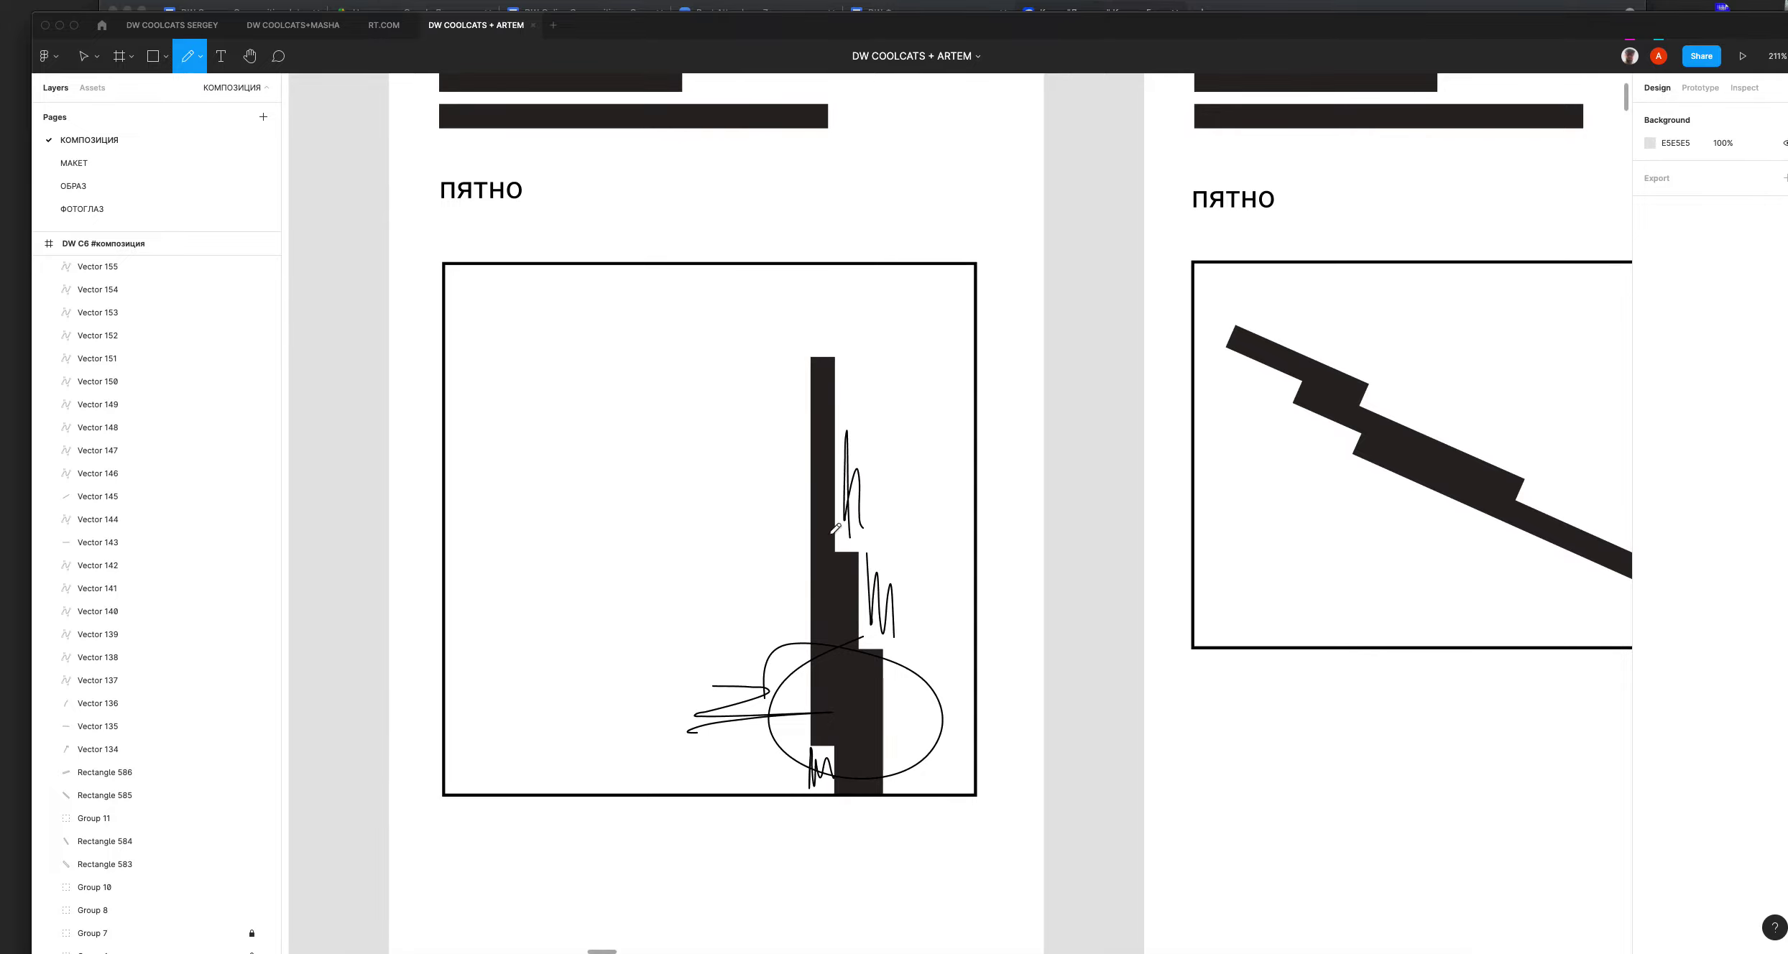
Step: Compare the wide пятно and крест compositions with the annotated exercises in the neighbouring frames
mouse_move(890, 357)
mouse_down()
mouse_move(896, 683)
mouse_move(535, 255)
mouse_up()
drag(970, 425, 607, 480)
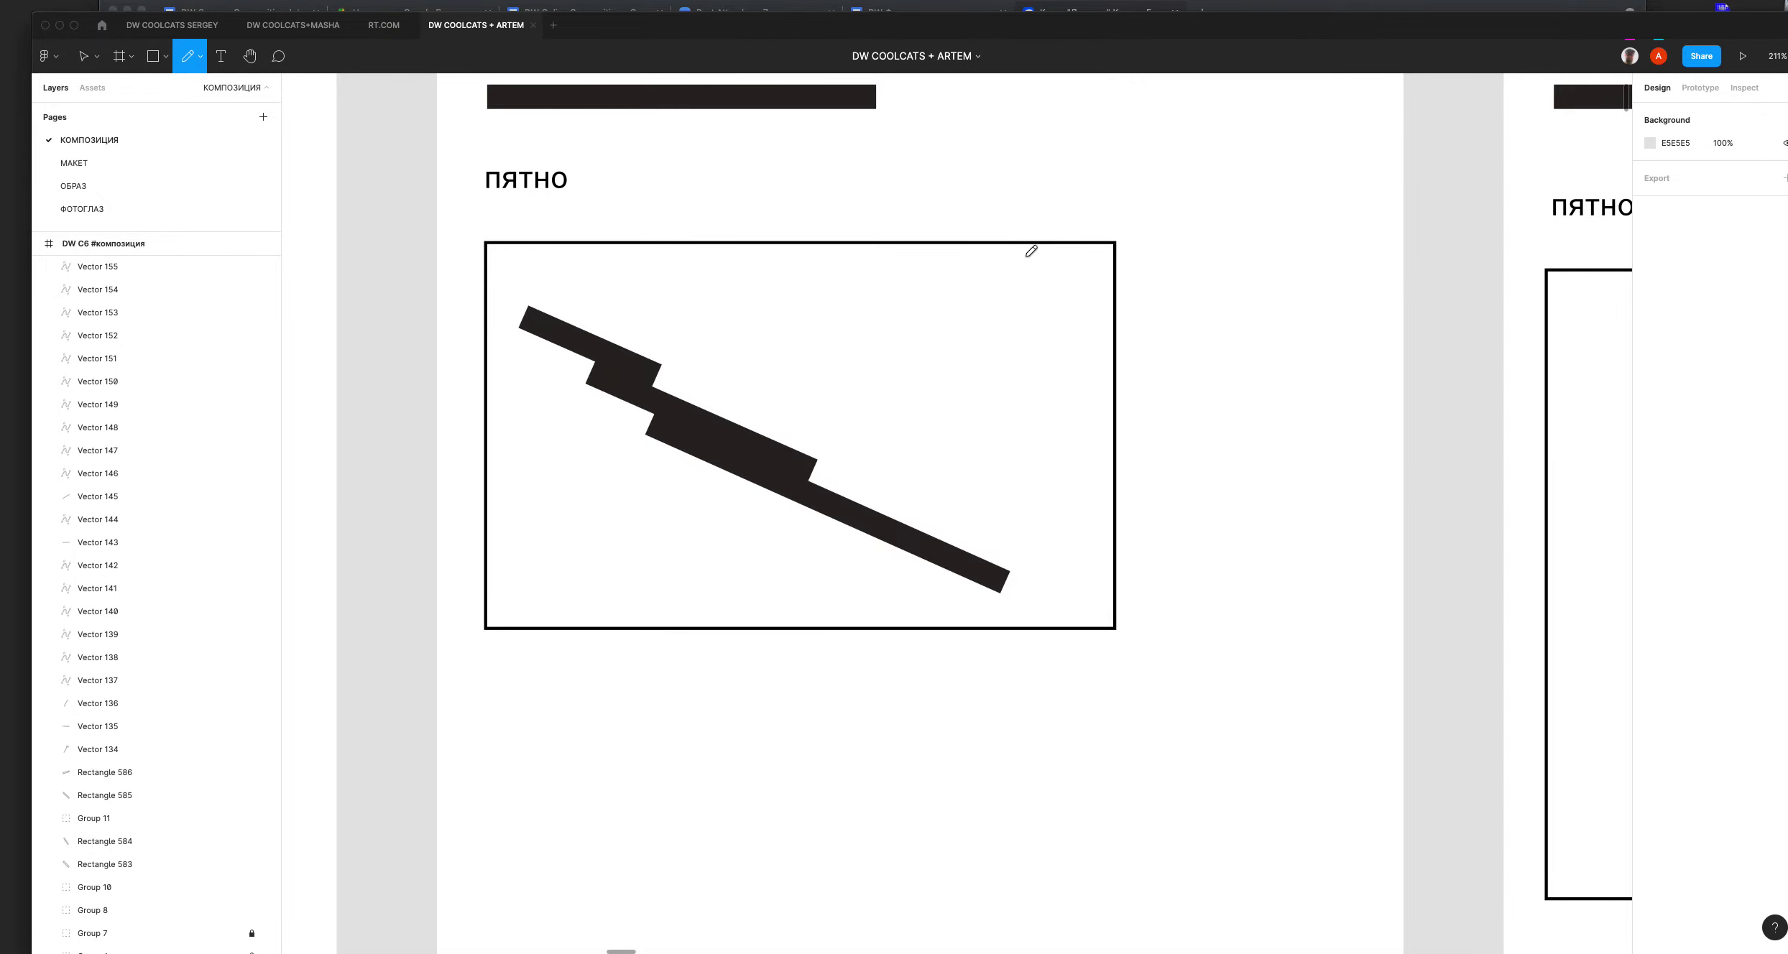
key(super+minus)
key(super+minus)
drag(696, 519, 936, 495)
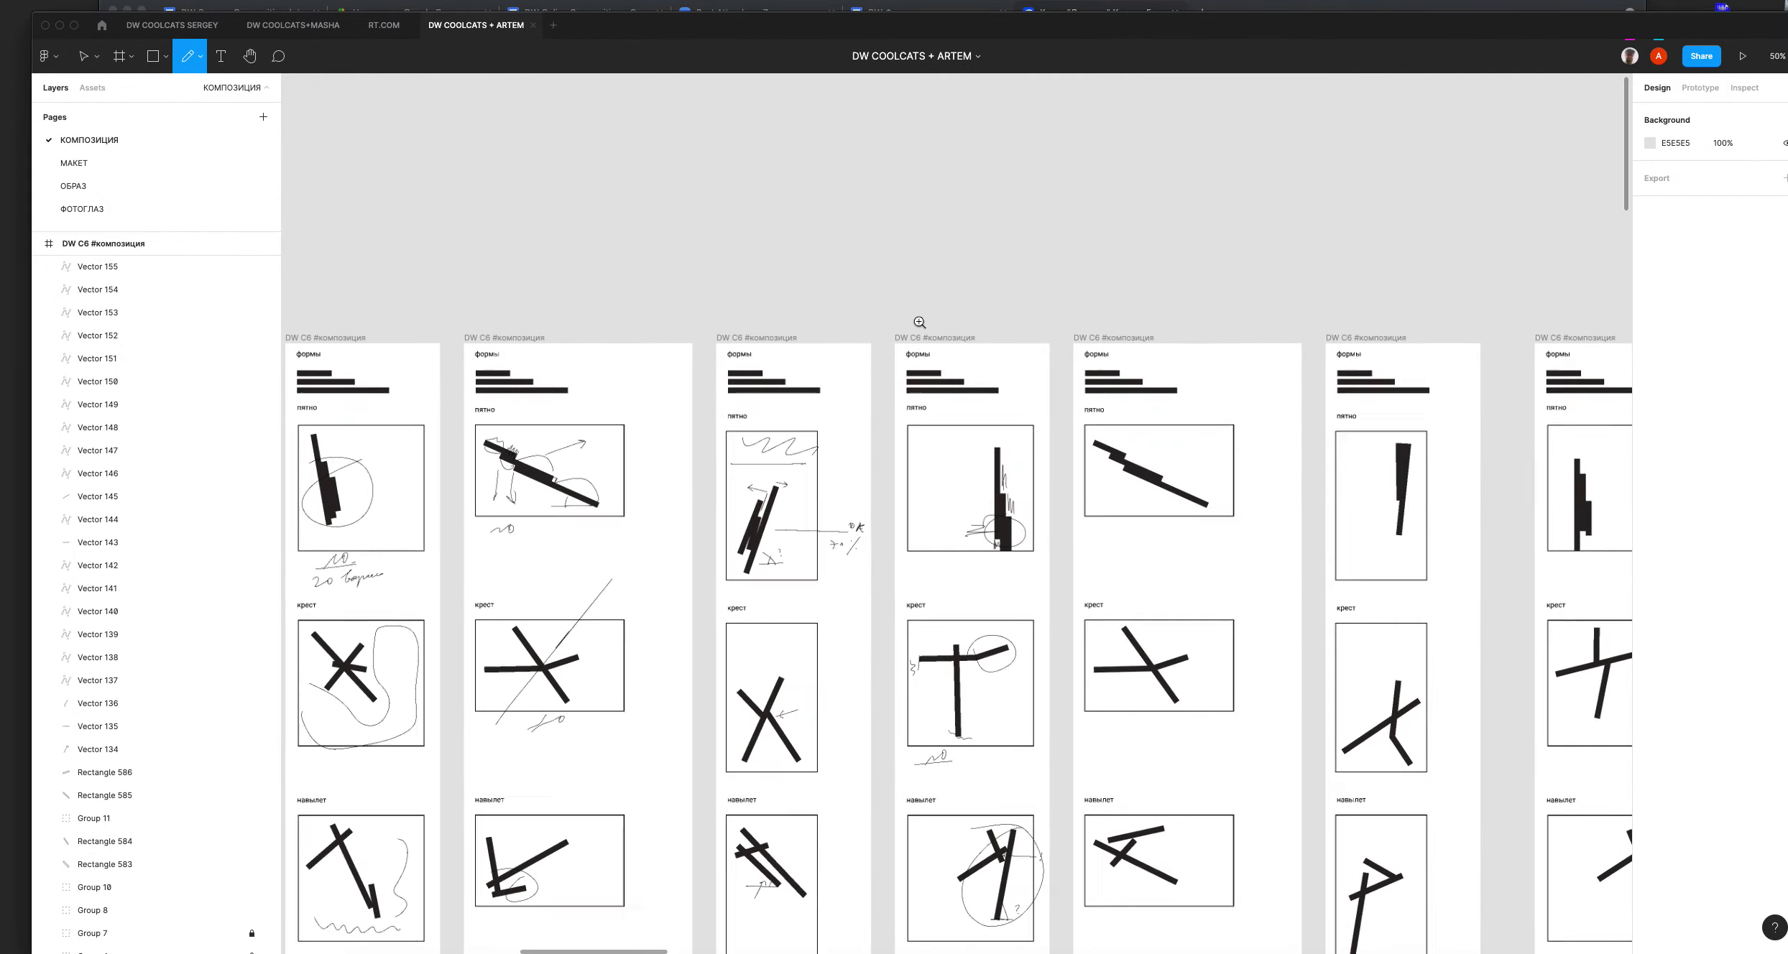
key(z)
drag(938, 345, 1338, 599)
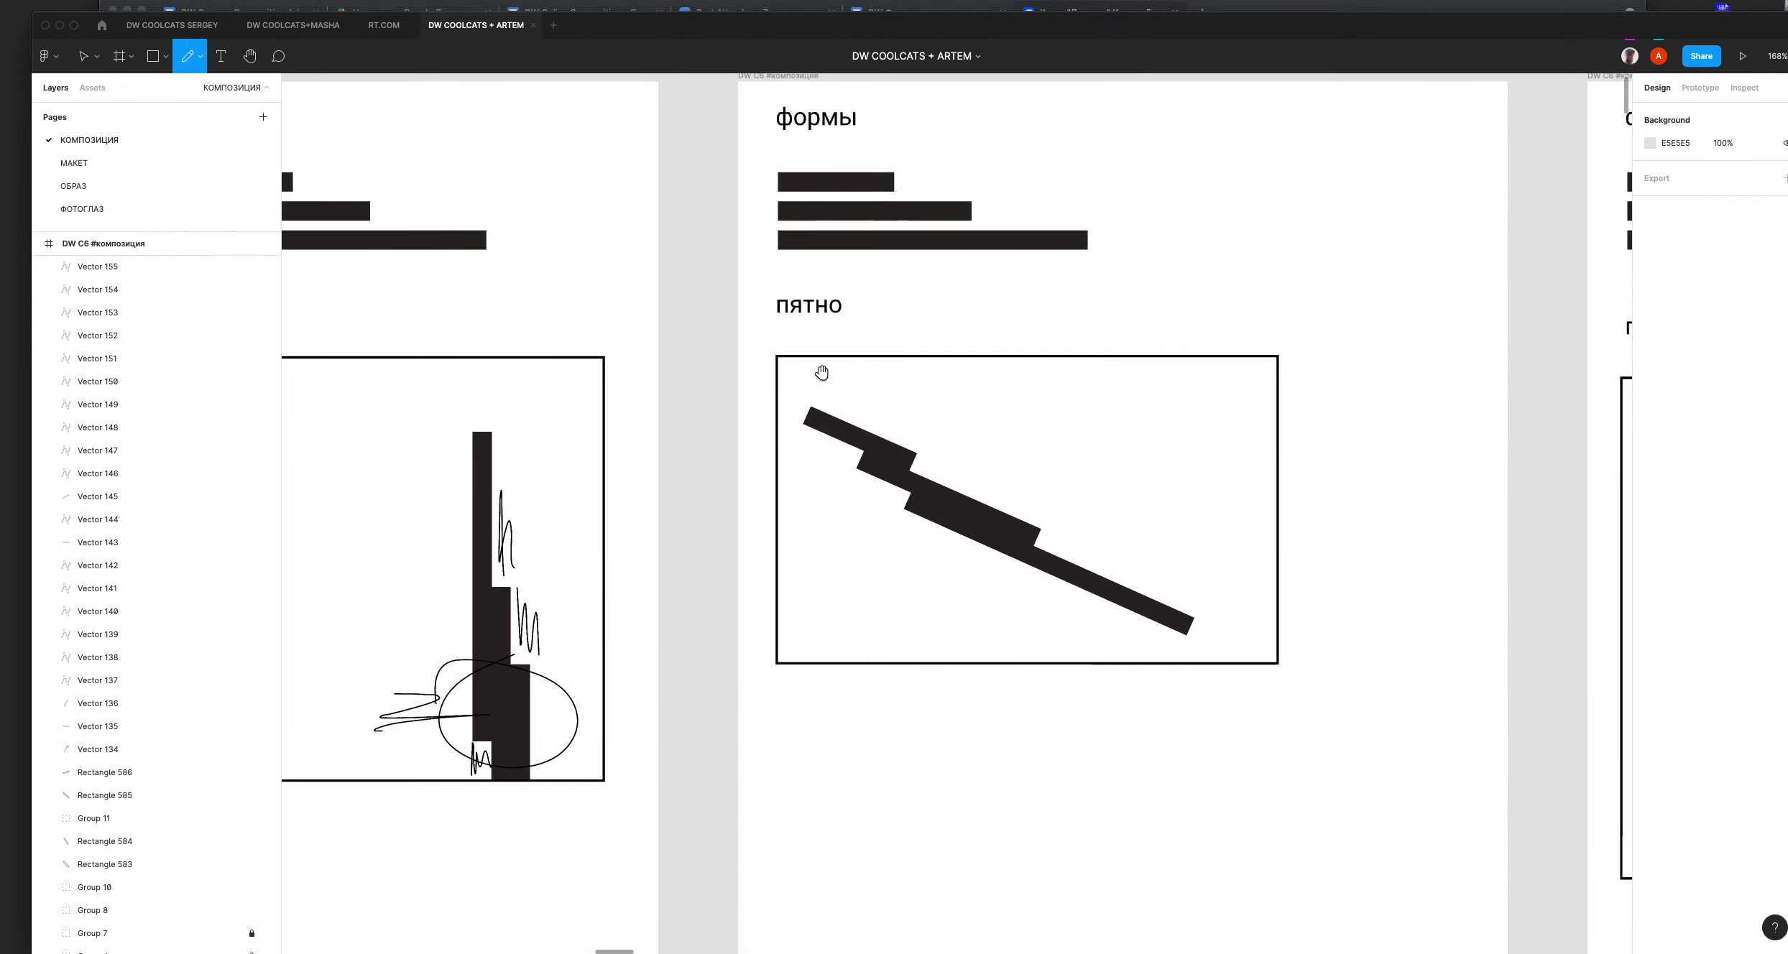
drag(461, 385, 1201, 347)
drag(756, 432, 1475, 417)
mouse_move(984, 454)
mouse_down()
mouse_move(1351, 422)
mouse_move(1090, 399)
mouse_move(309, 395)
mouse_up()
drag(1157, 391, 479, 379)
drag(974, 434, 888, 205)
scroll(888, 206, down, 5)
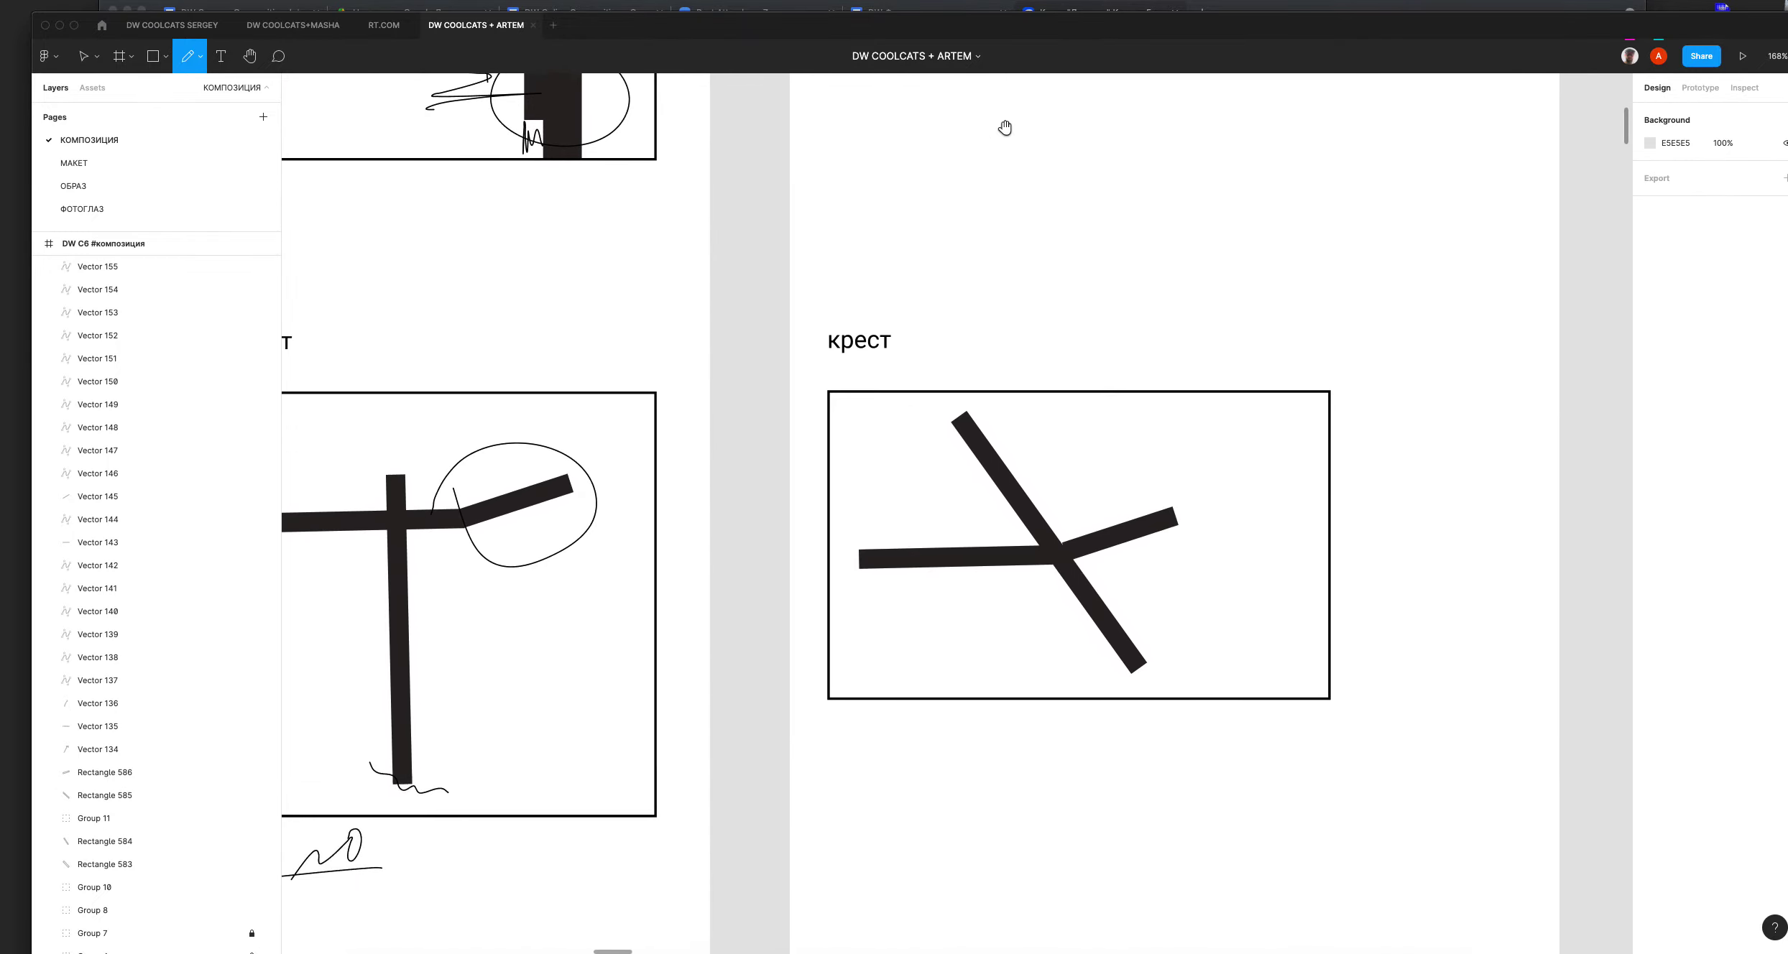
key(shift+0)
drag(949, 480, 1179, 475)
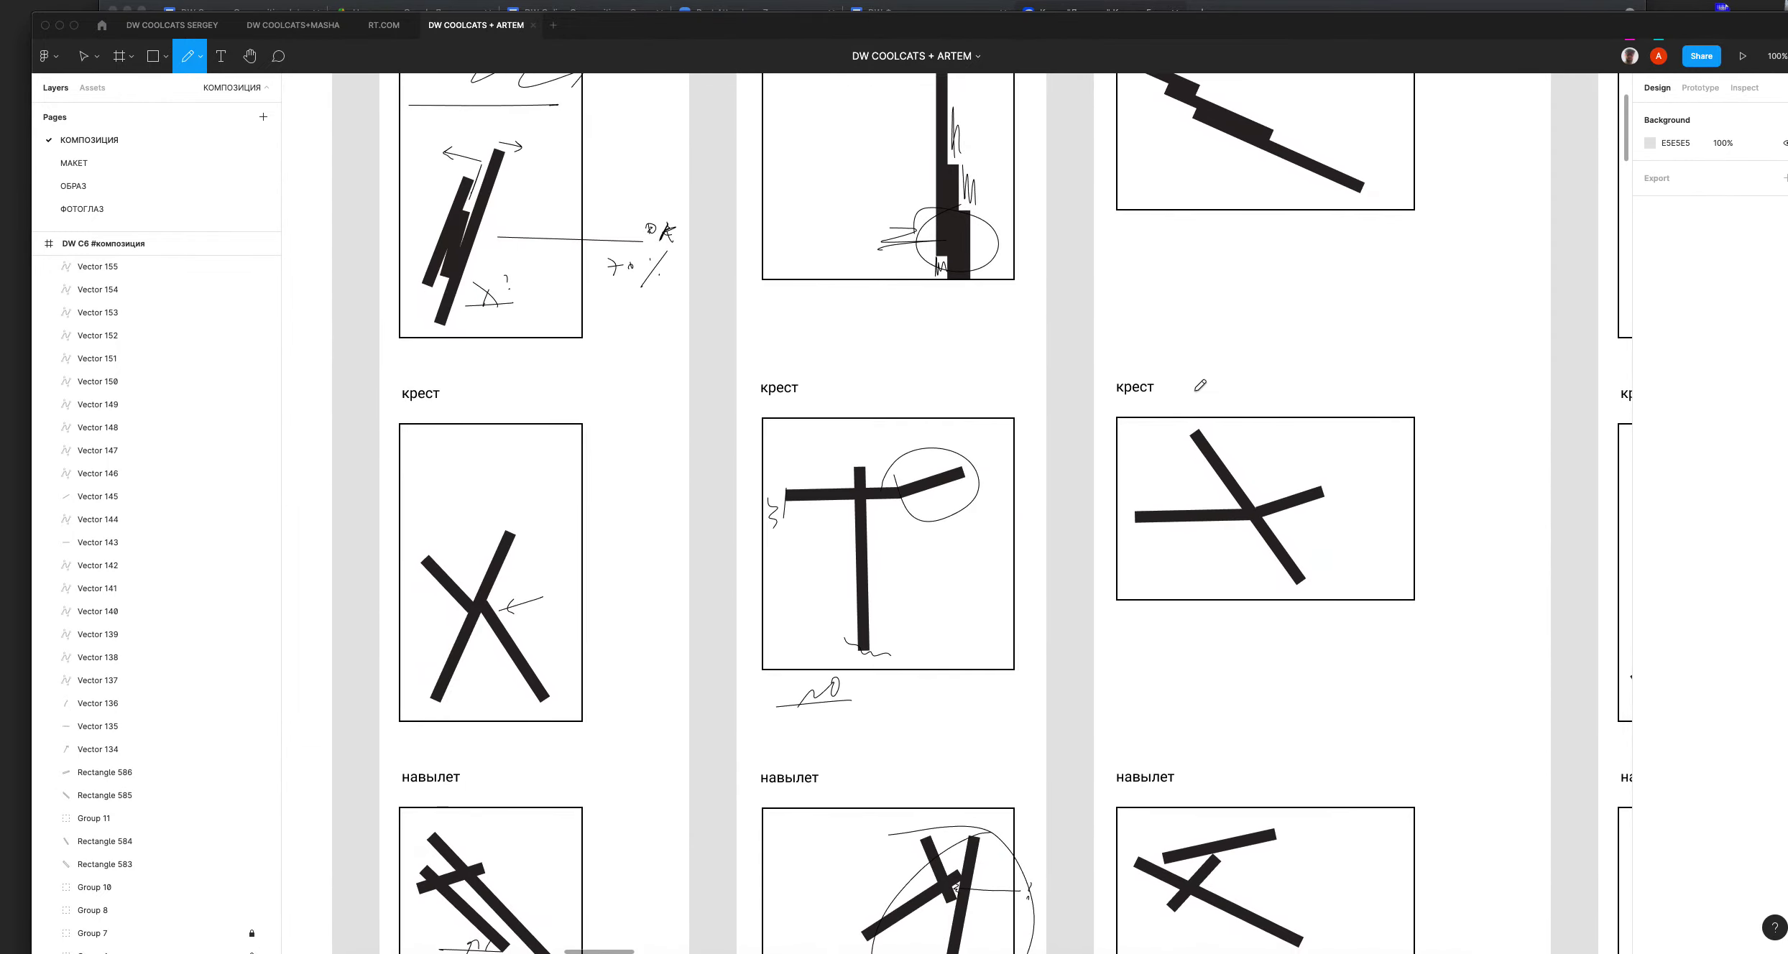
key(minus)
drag(667, 572, 773, 565)
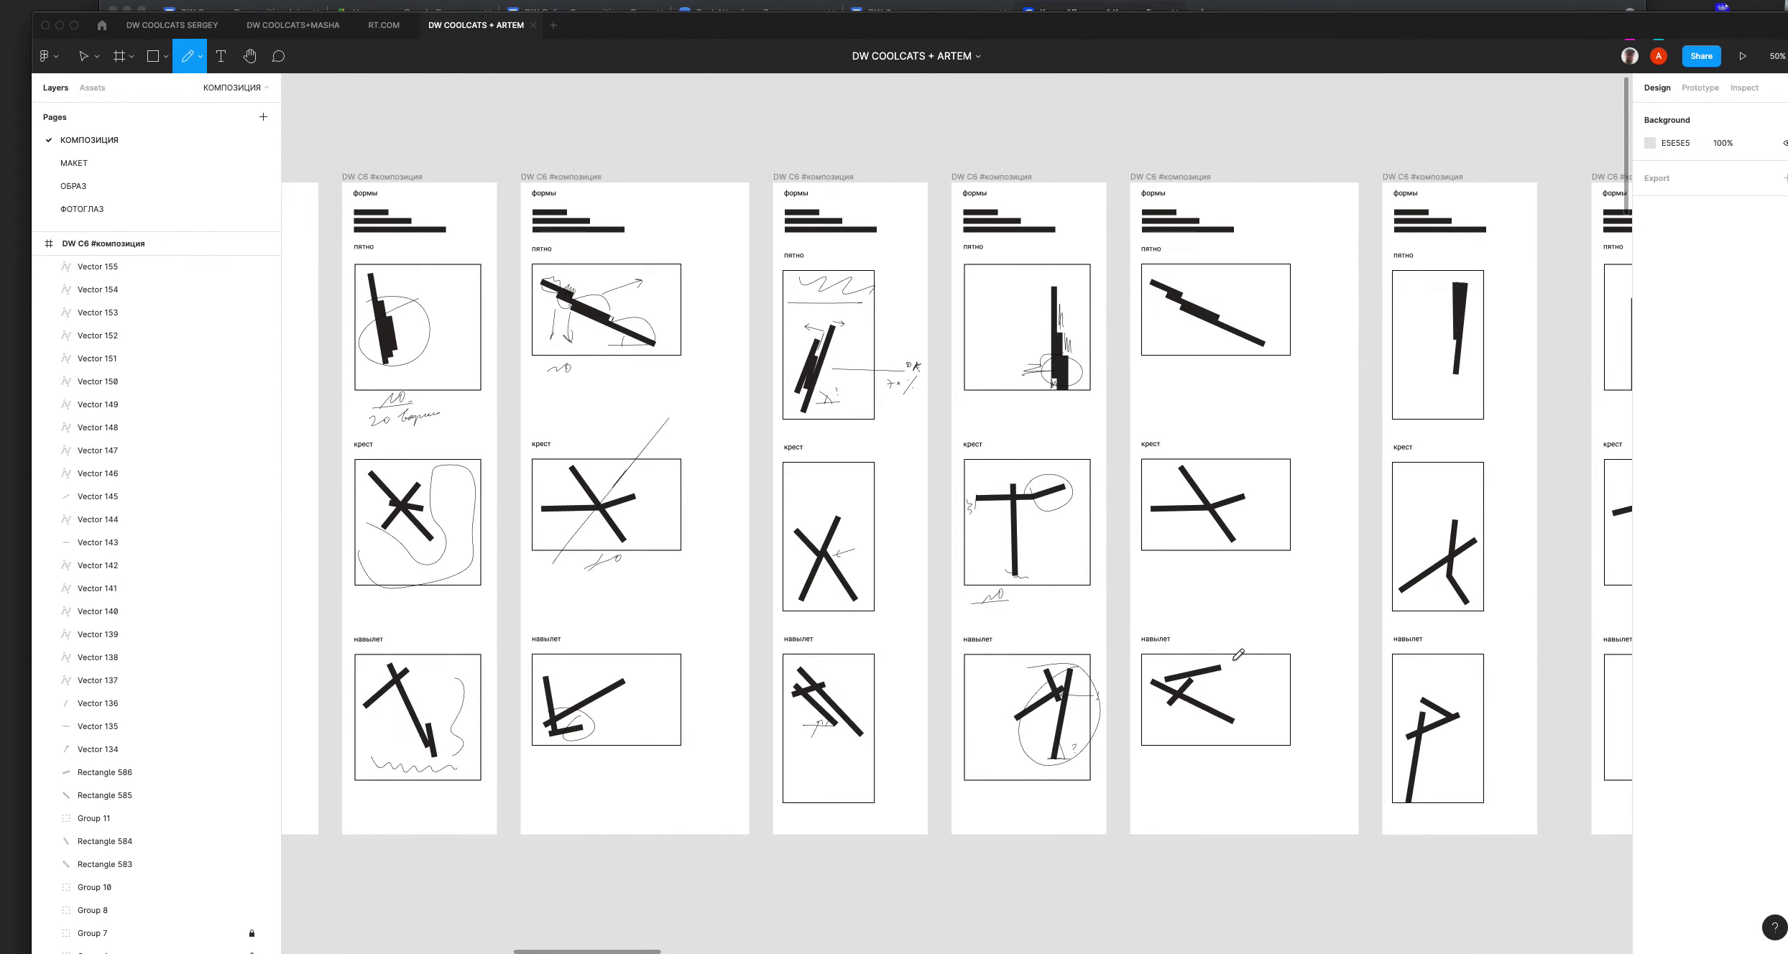
key(plus)
key(plus)
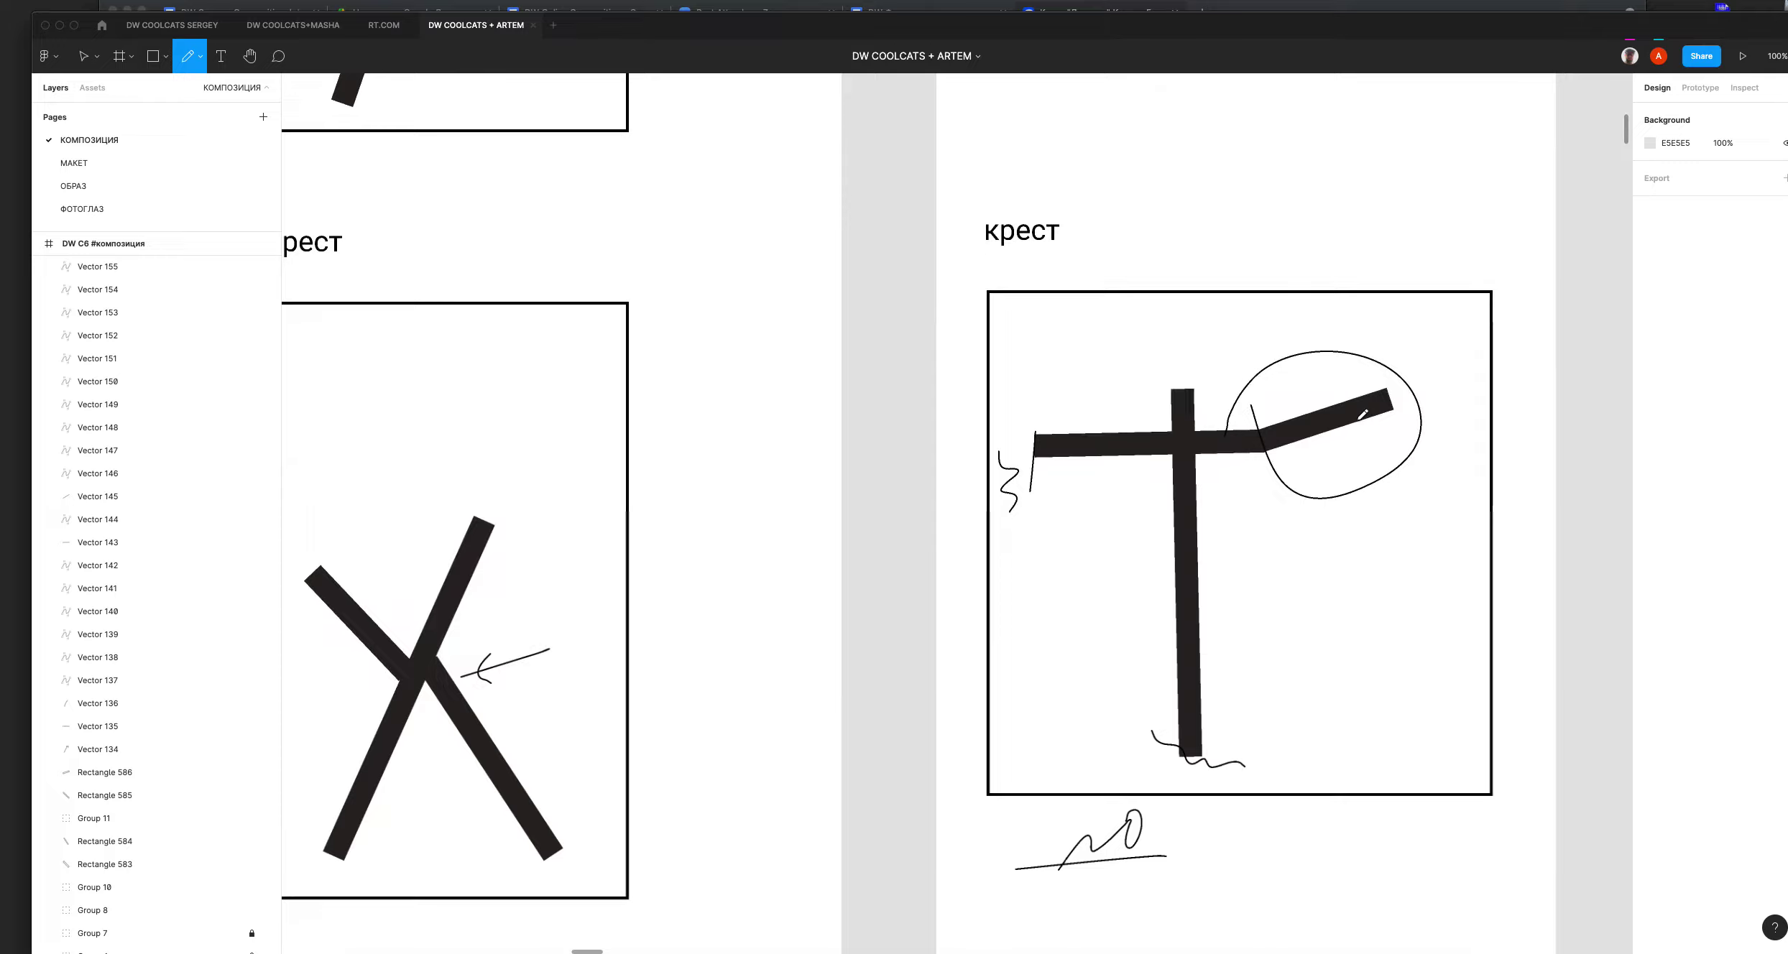
Step: Draw pencil strokes along the short bar of the unmarked wide навылет figure and a leader line from it to a question mark
drag(959, 301, 762, 203)
drag(1232, 948, 930, 547)
scroll(930, 547, down, 4)
scroll(930, 547, right, 8)
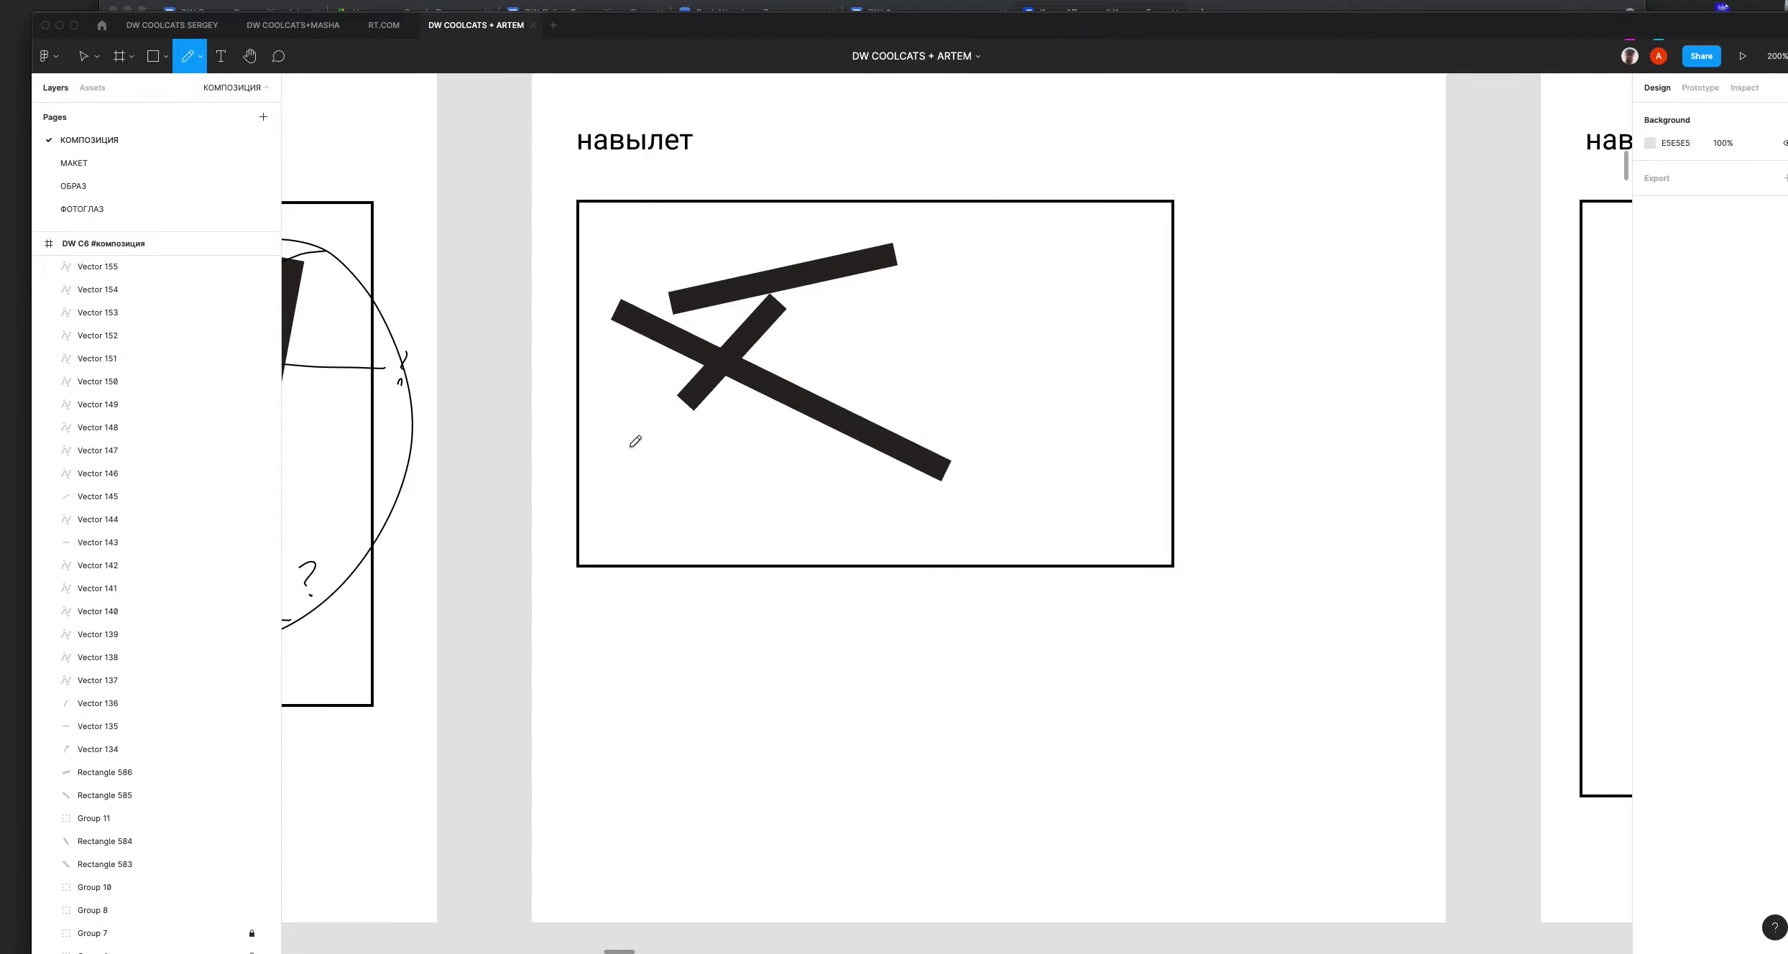
mouse_move(795, 313)
mouse_down()
mouse_move(696, 386)
mouse_move(780, 324)
mouse_up()
drag(721, 457, 721, 457)
drag(710, 393, 721, 458)
mouse_move(729, 460)
mouse_down()
mouse_move(746, 465)
mouse_move(733, 481)
mouse_up()
click(733, 498)
Step: Mark the upper bar's tilt in the wide навылет frame with a pencil baseline, an angle arc, a question mark and strokes along the bar
key(minus)
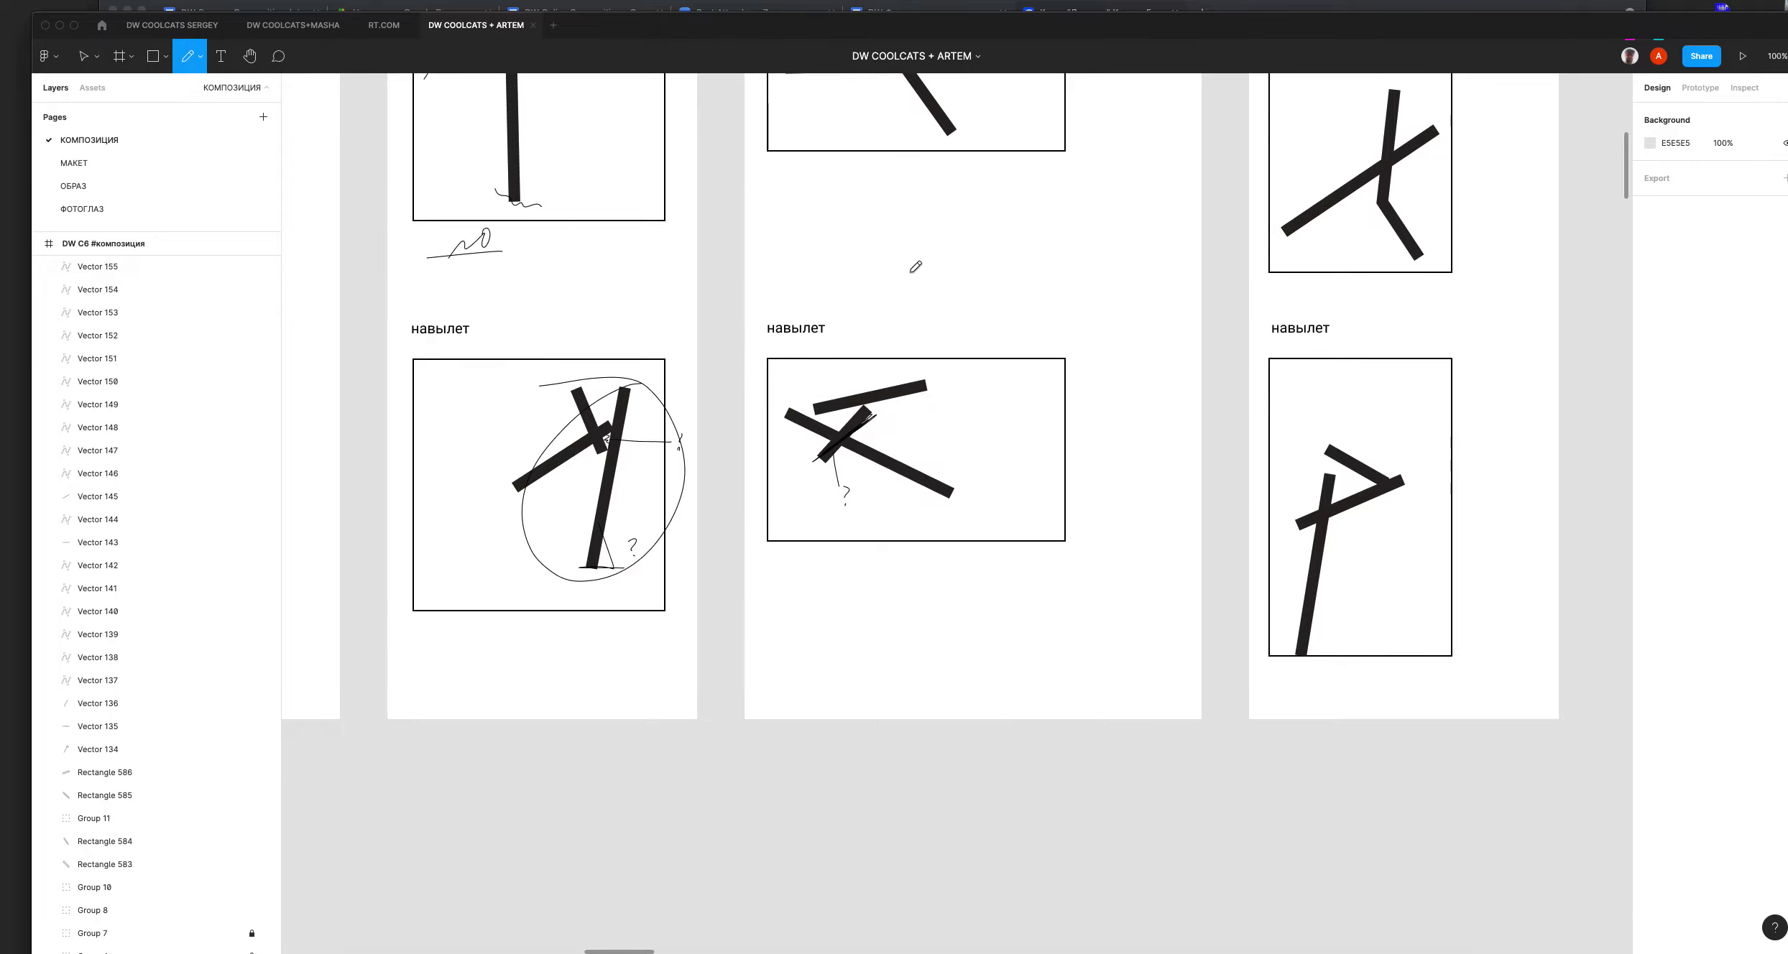
key(super+equal)
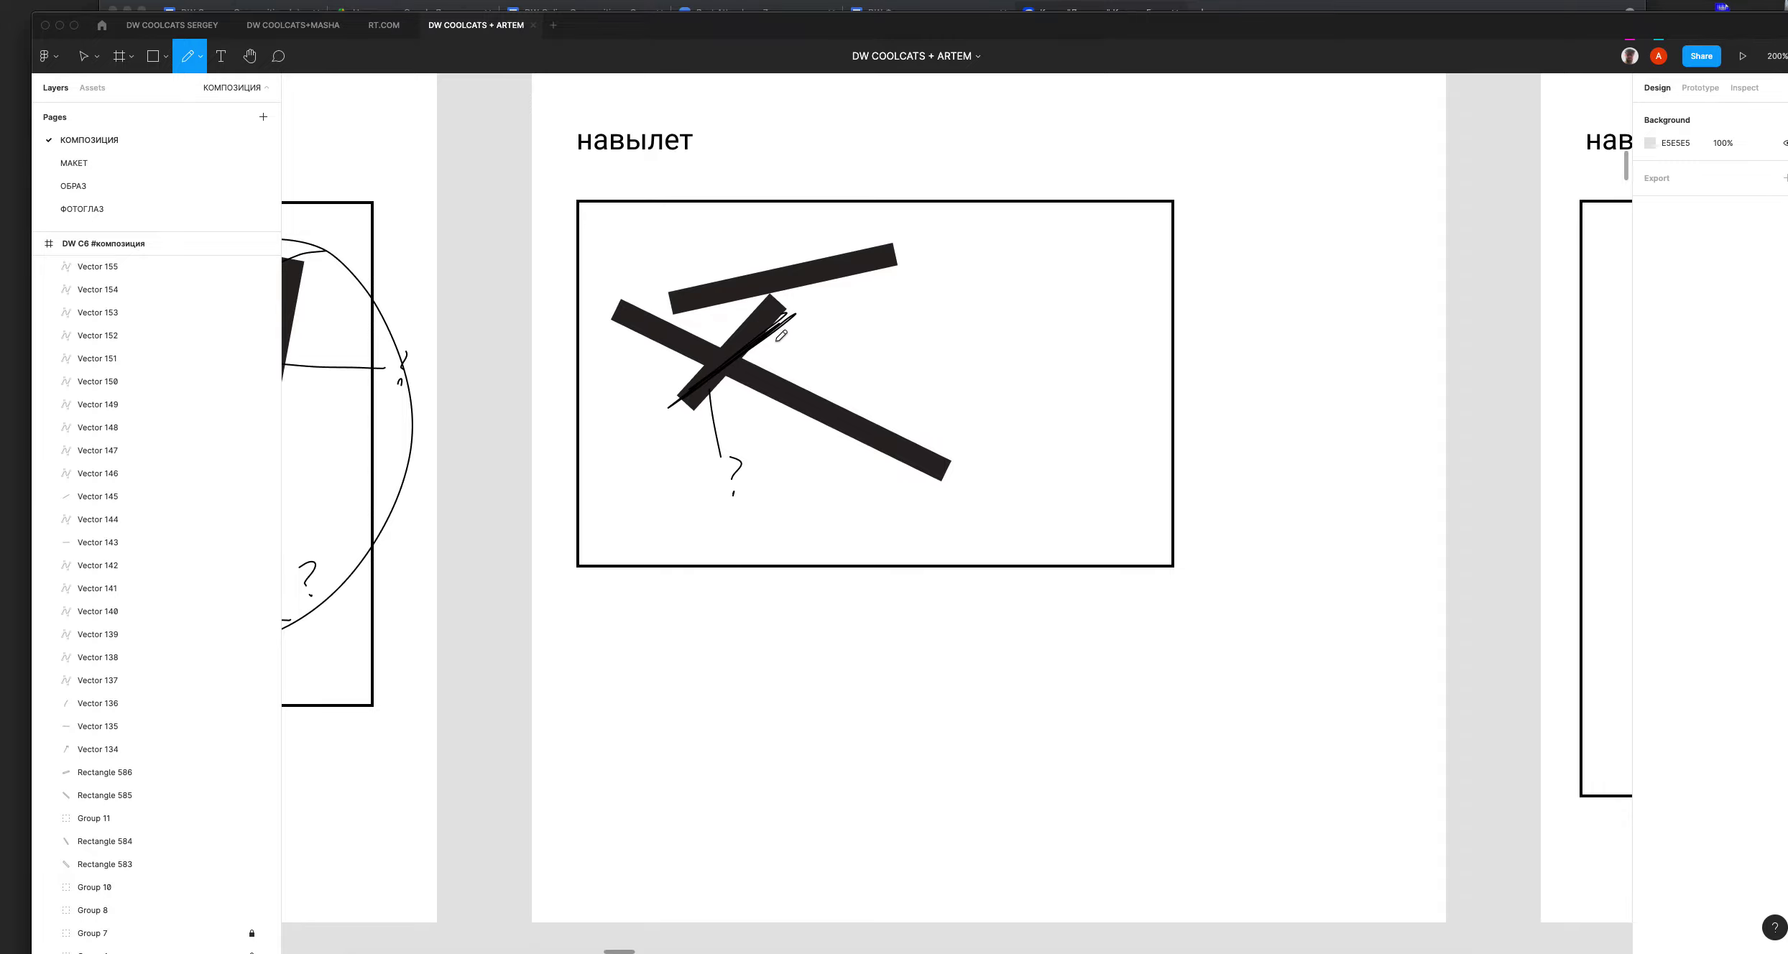
drag(677, 304, 940, 291)
mouse_move(827, 282)
mouse_down()
mouse_move(828, 302)
mouse_move(867, 291)
mouse_up()
drag(656, 307, 925, 242)
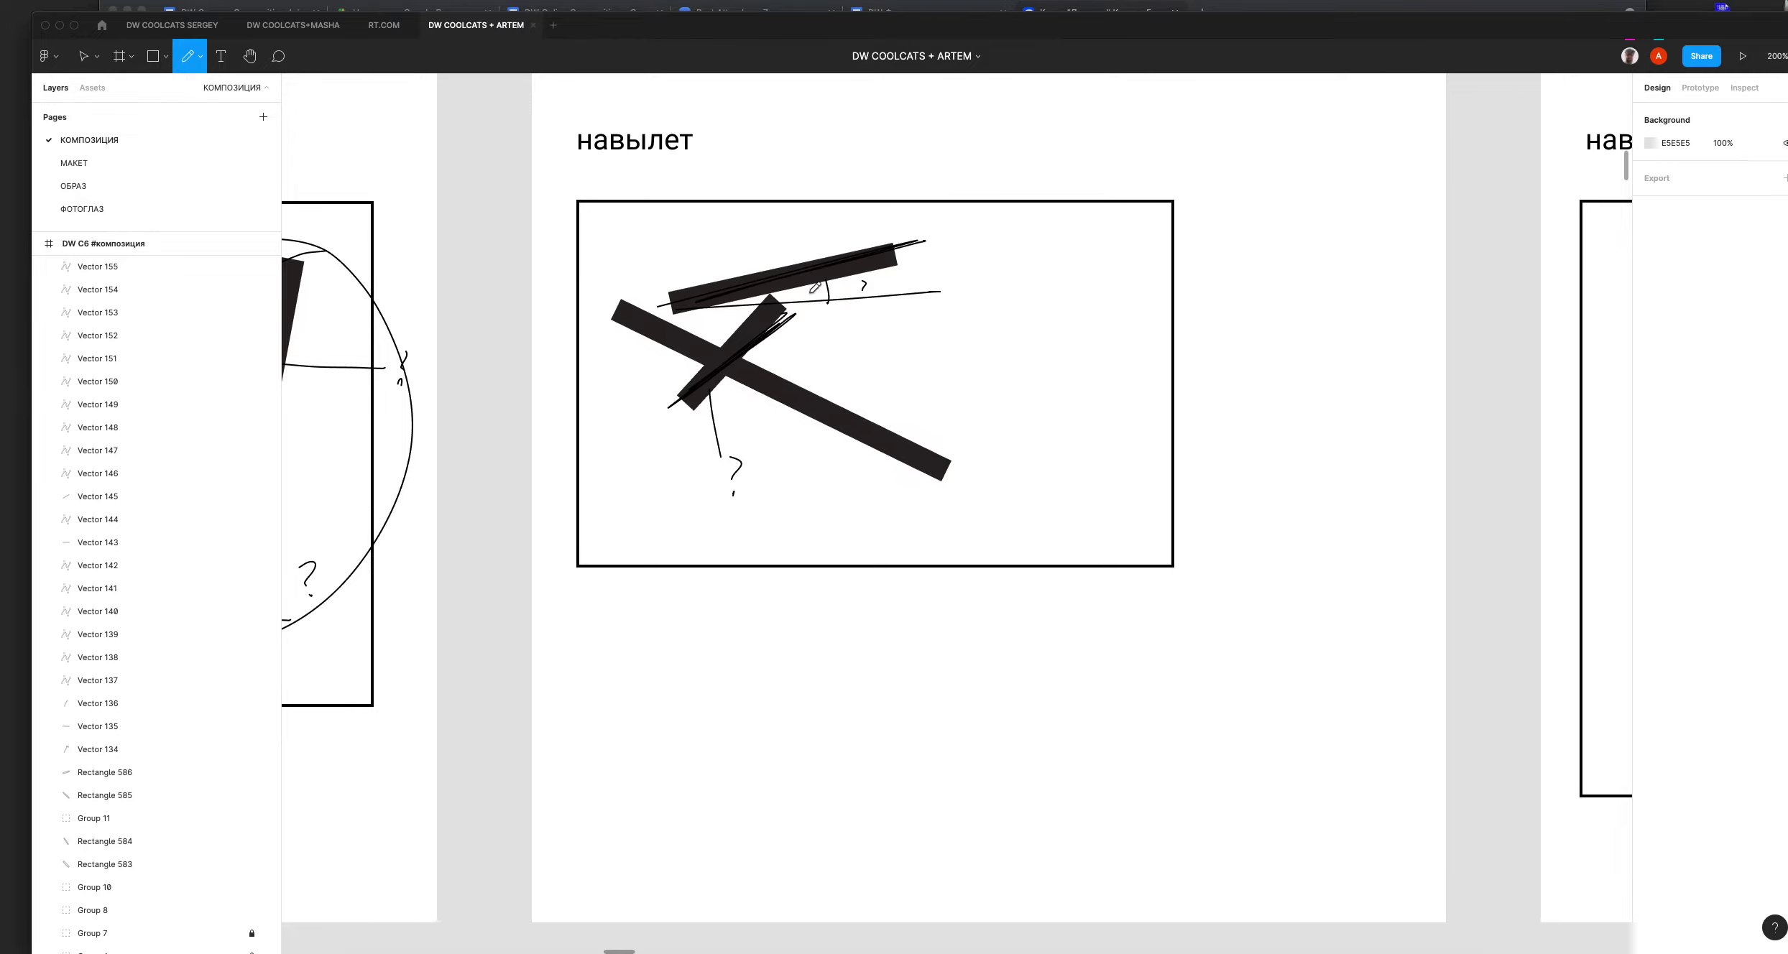
mouse_move(681, 293)
mouse_down()
mouse_move(657, 299)
mouse_move(668, 312)
mouse_up()
drag(813, 249, 871, 242)
Step: Compare the two wide пятно figures and add pencil strokes at the ends and above the middle of the unmarked one
drag(937, 253, 880, 799)
drag(822, 253, 874, 662)
drag(975, 479, 885, 481)
scroll(905, 388, up, 10)
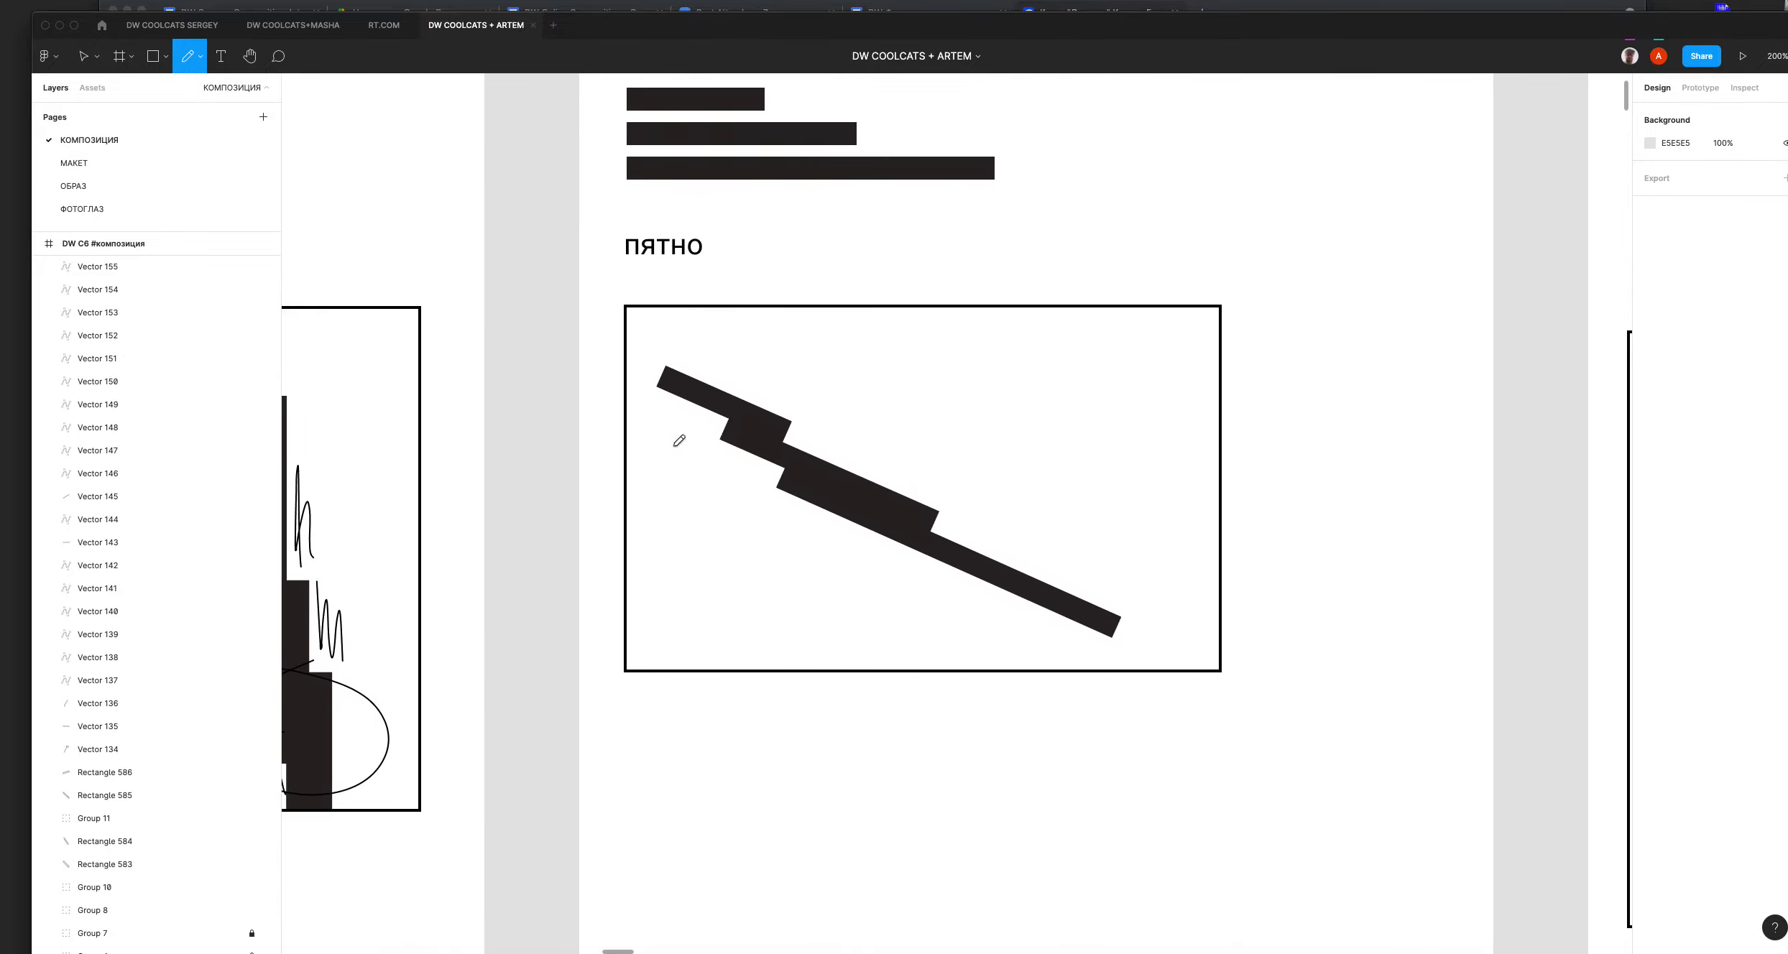
scroll(721, 355, left, 20)
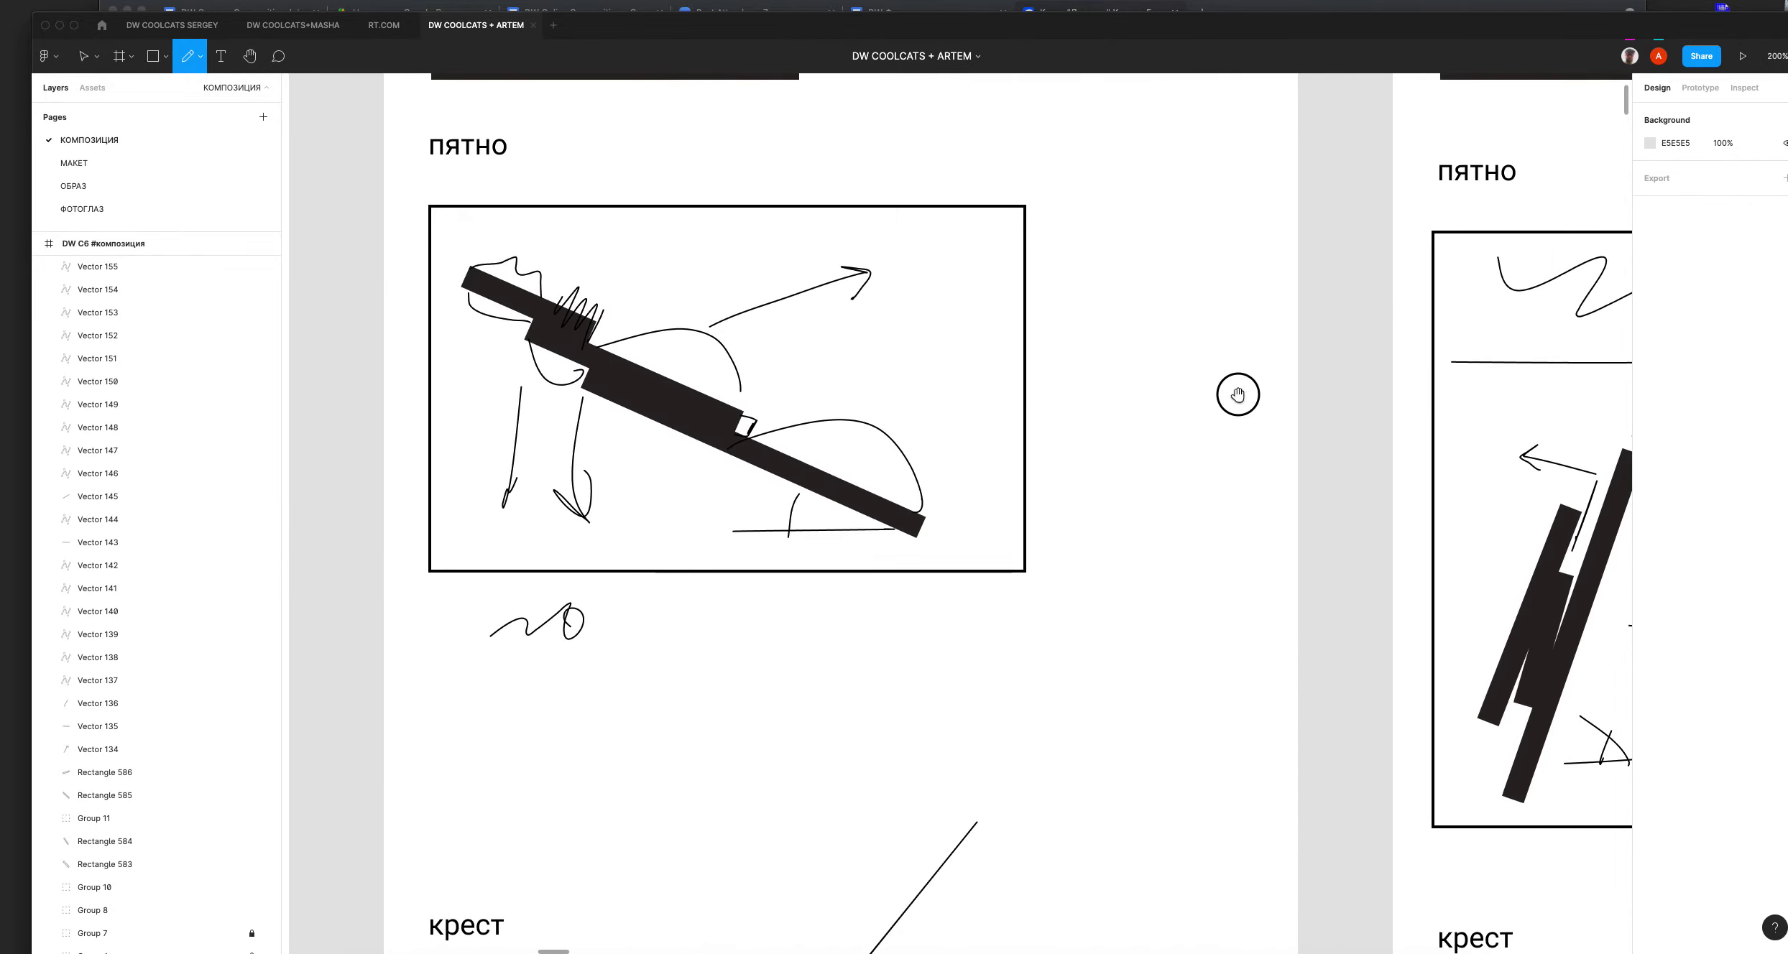
scroll(1265, 390, right, 20)
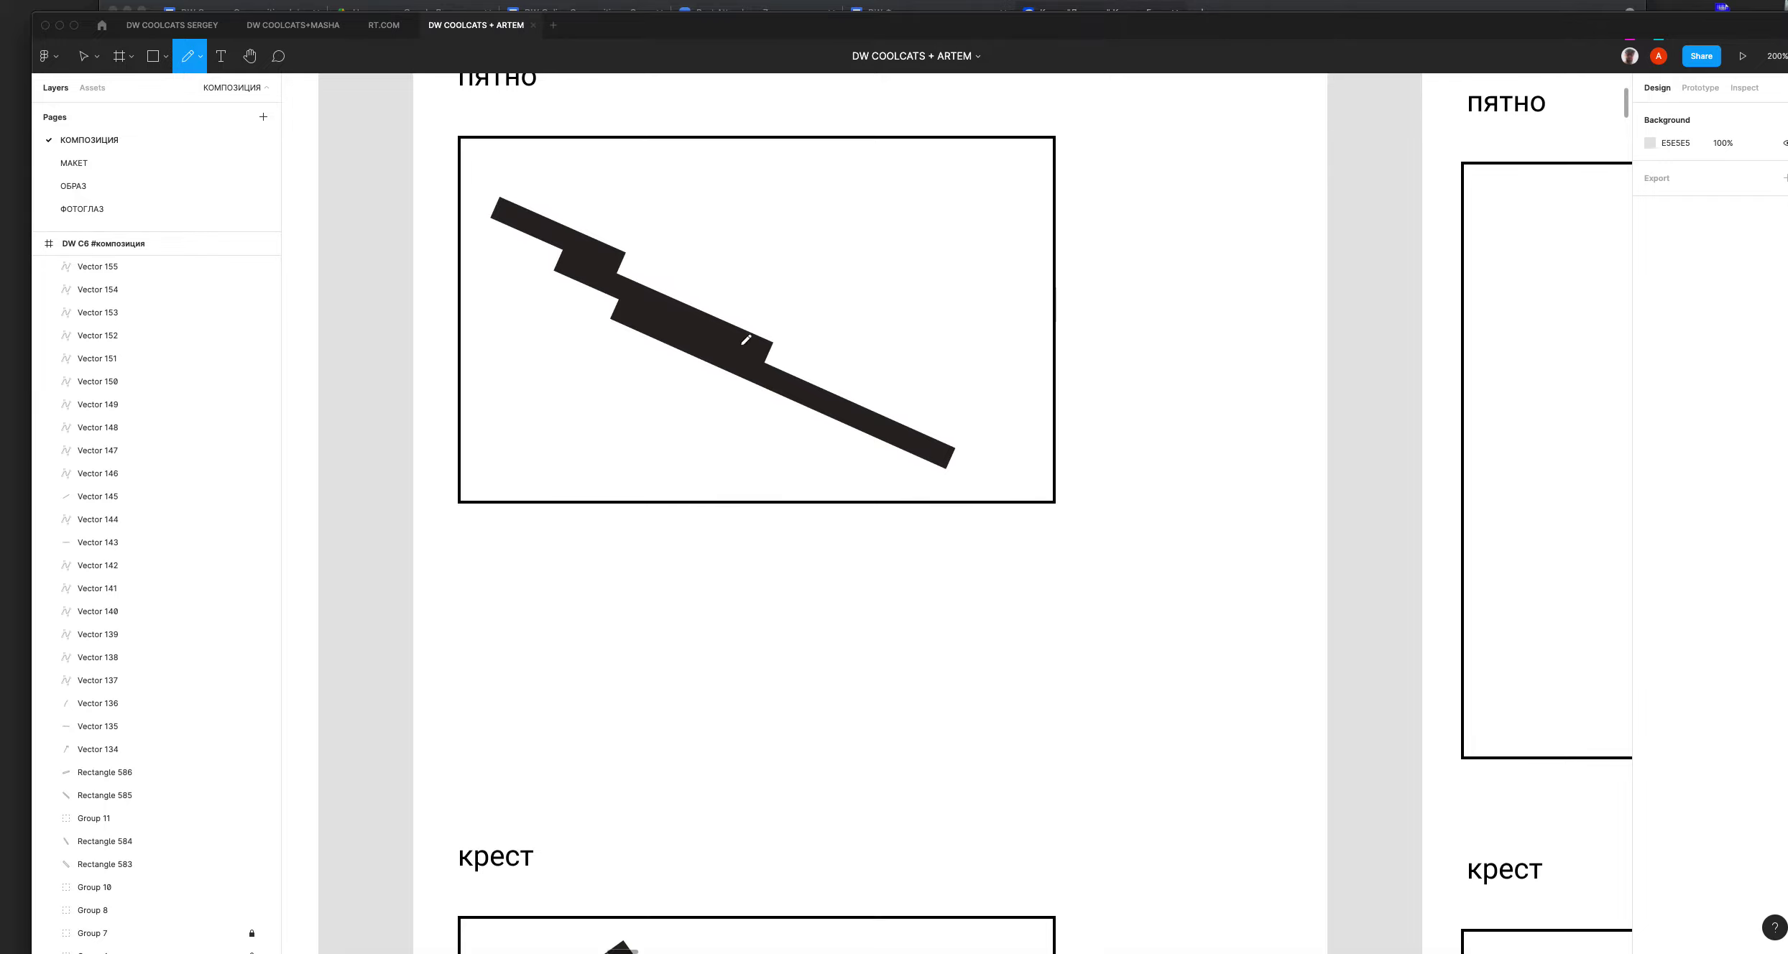
drag(480, 197, 498, 281)
drag(922, 467, 1056, 481)
drag(707, 286, 780, 256)
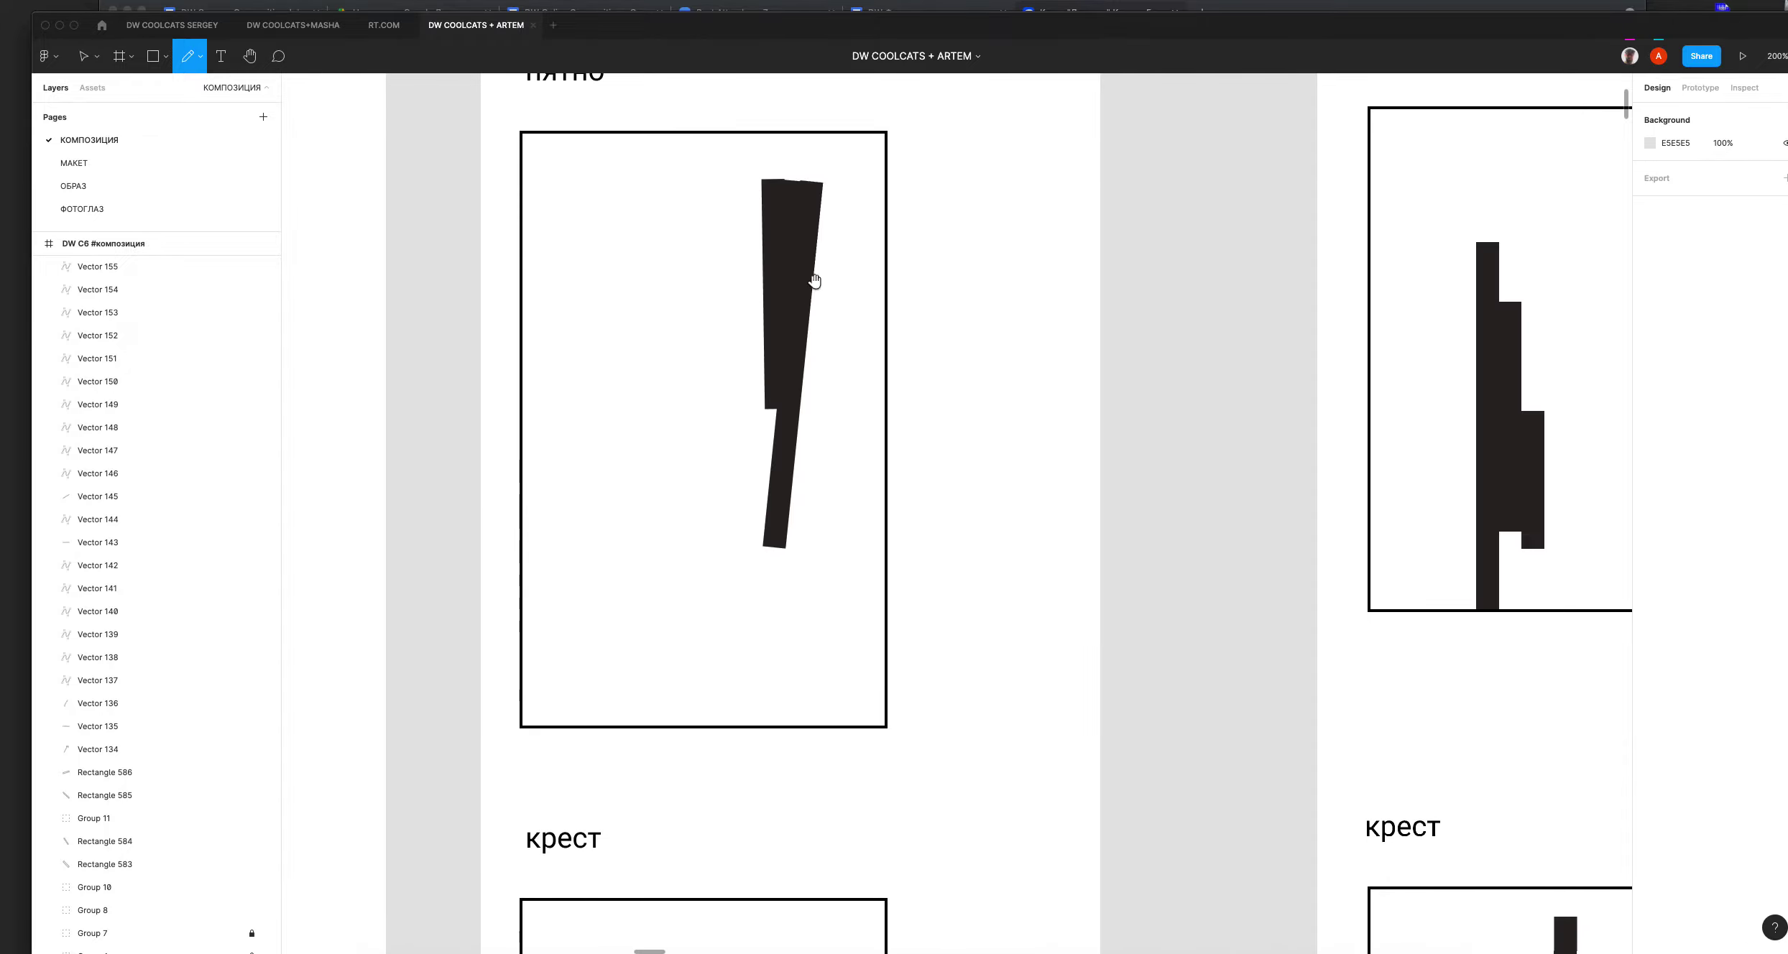
Step: Circle the next square пятно figure, outline its lower notch, draw a wavy arrow across the empty area and handwrite a note below
scroll(810, 279, right, 1)
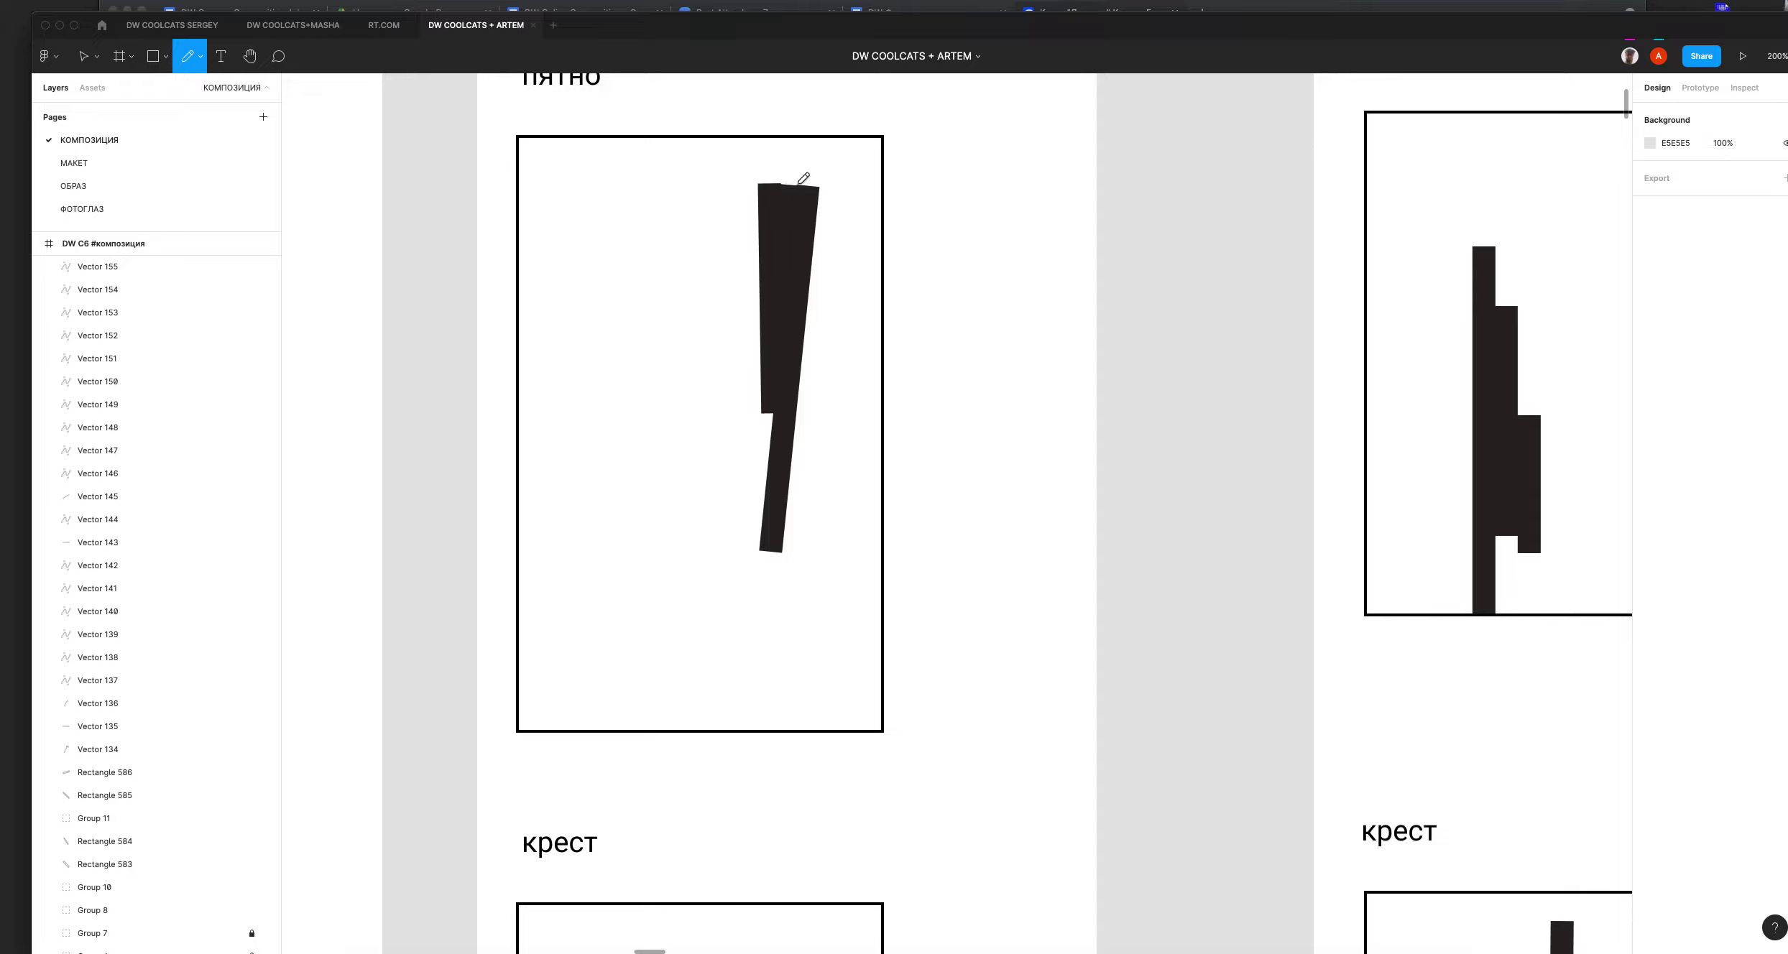
mouse_move(978, 259)
mouse_down()
mouse_move(885, 534)
mouse_move(1045, 339)
mouse_move(1044, 255)
mouse_up()
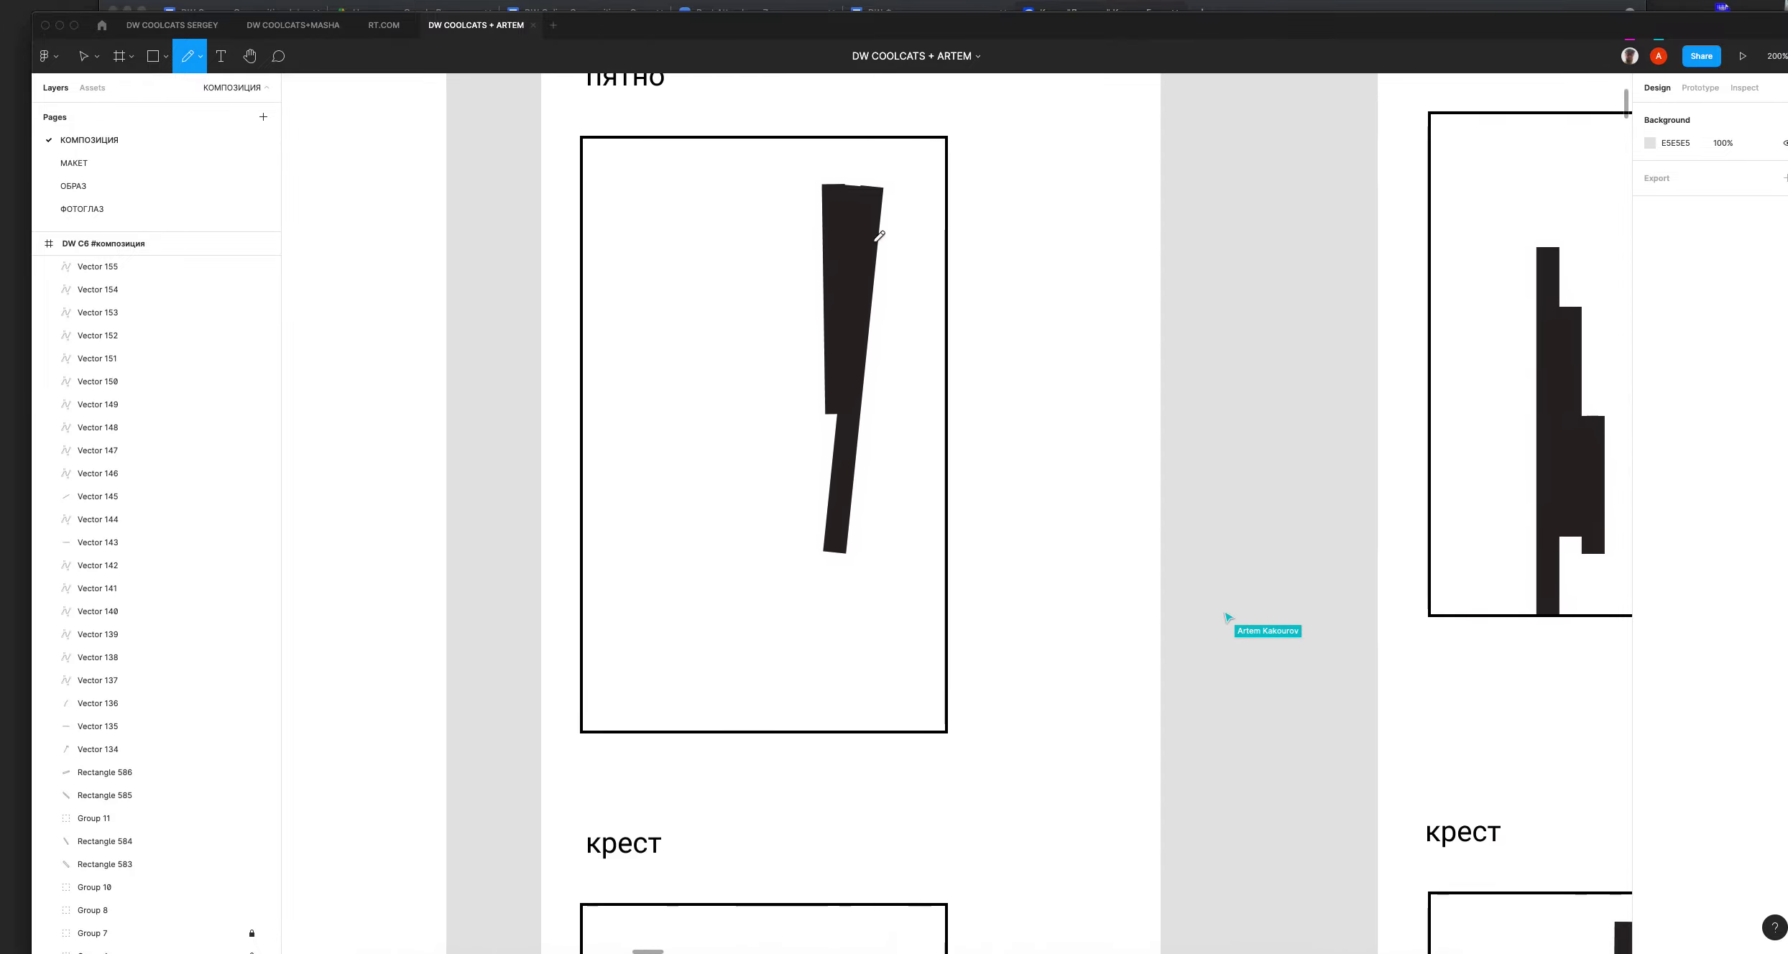
scroll(951, 231, right, 10)
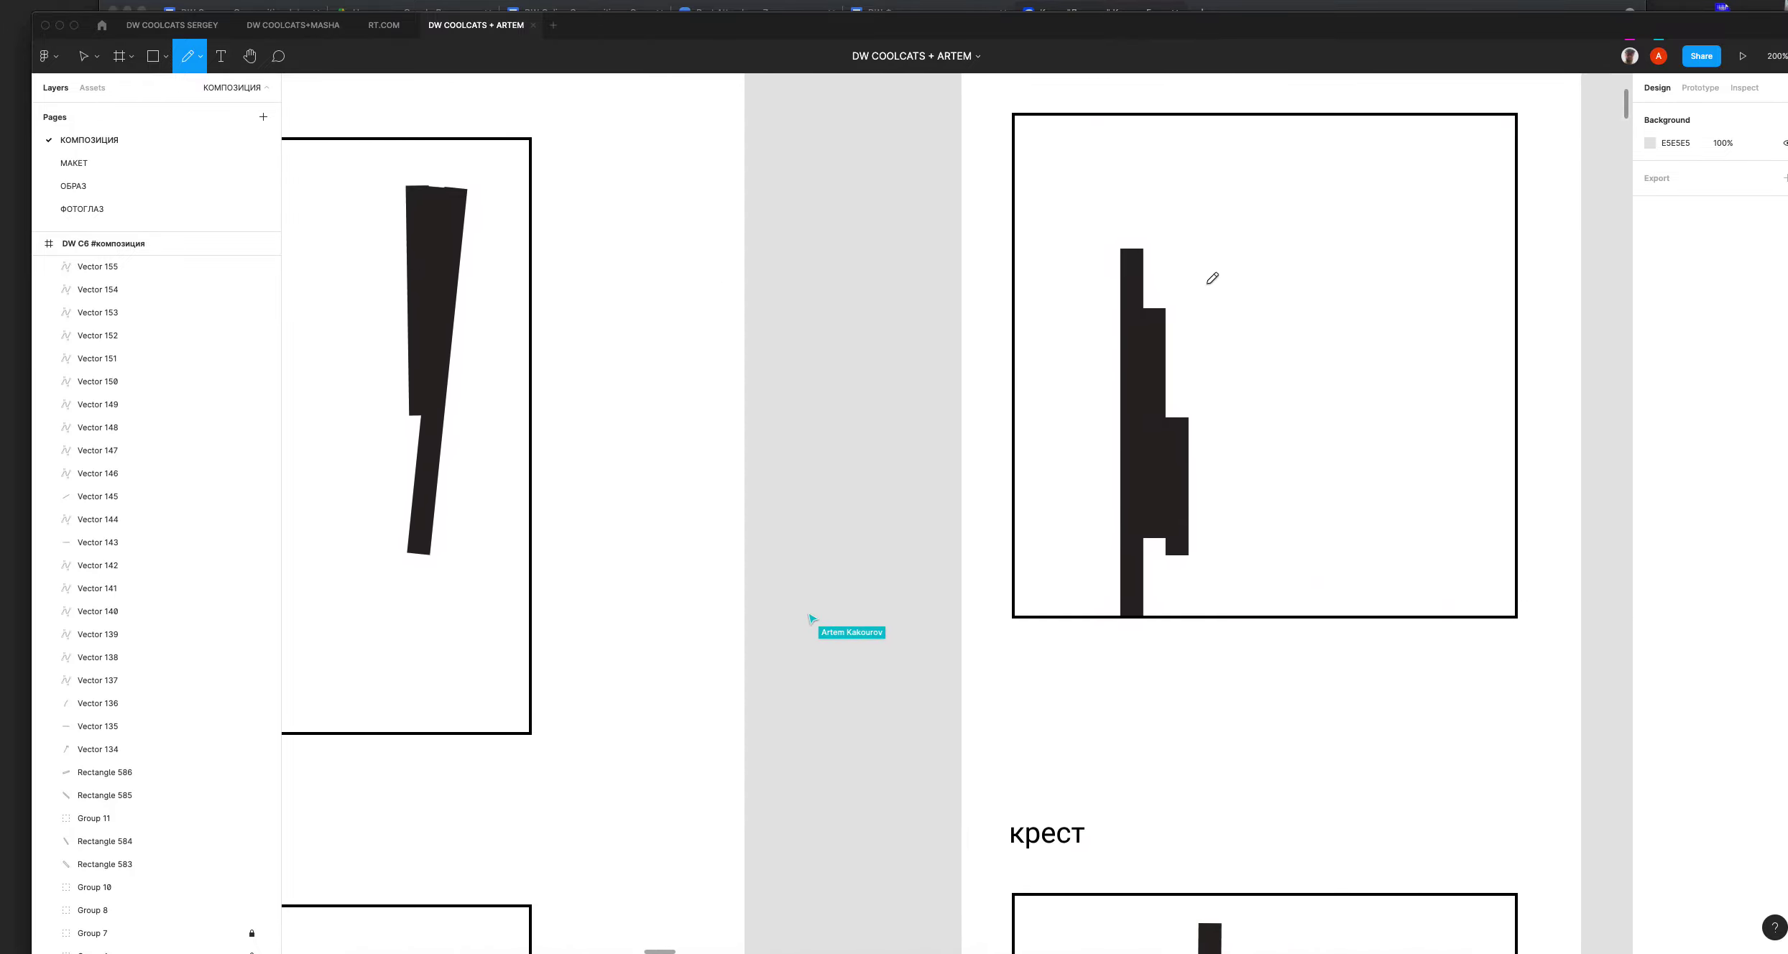
mouse_move(1201, 235)
mouse_down()
mouse_move(1143, 633)
mouse_move(1087, 269)
mouse_up()
drag(1211, 655, 1272, 658)
mouse_move(1301, 266)
mouse_down()
mouse_move(1328, 372)
mouse_move(1428, 474)
mouse_up()
drag(1144, 544, 1193, 580)
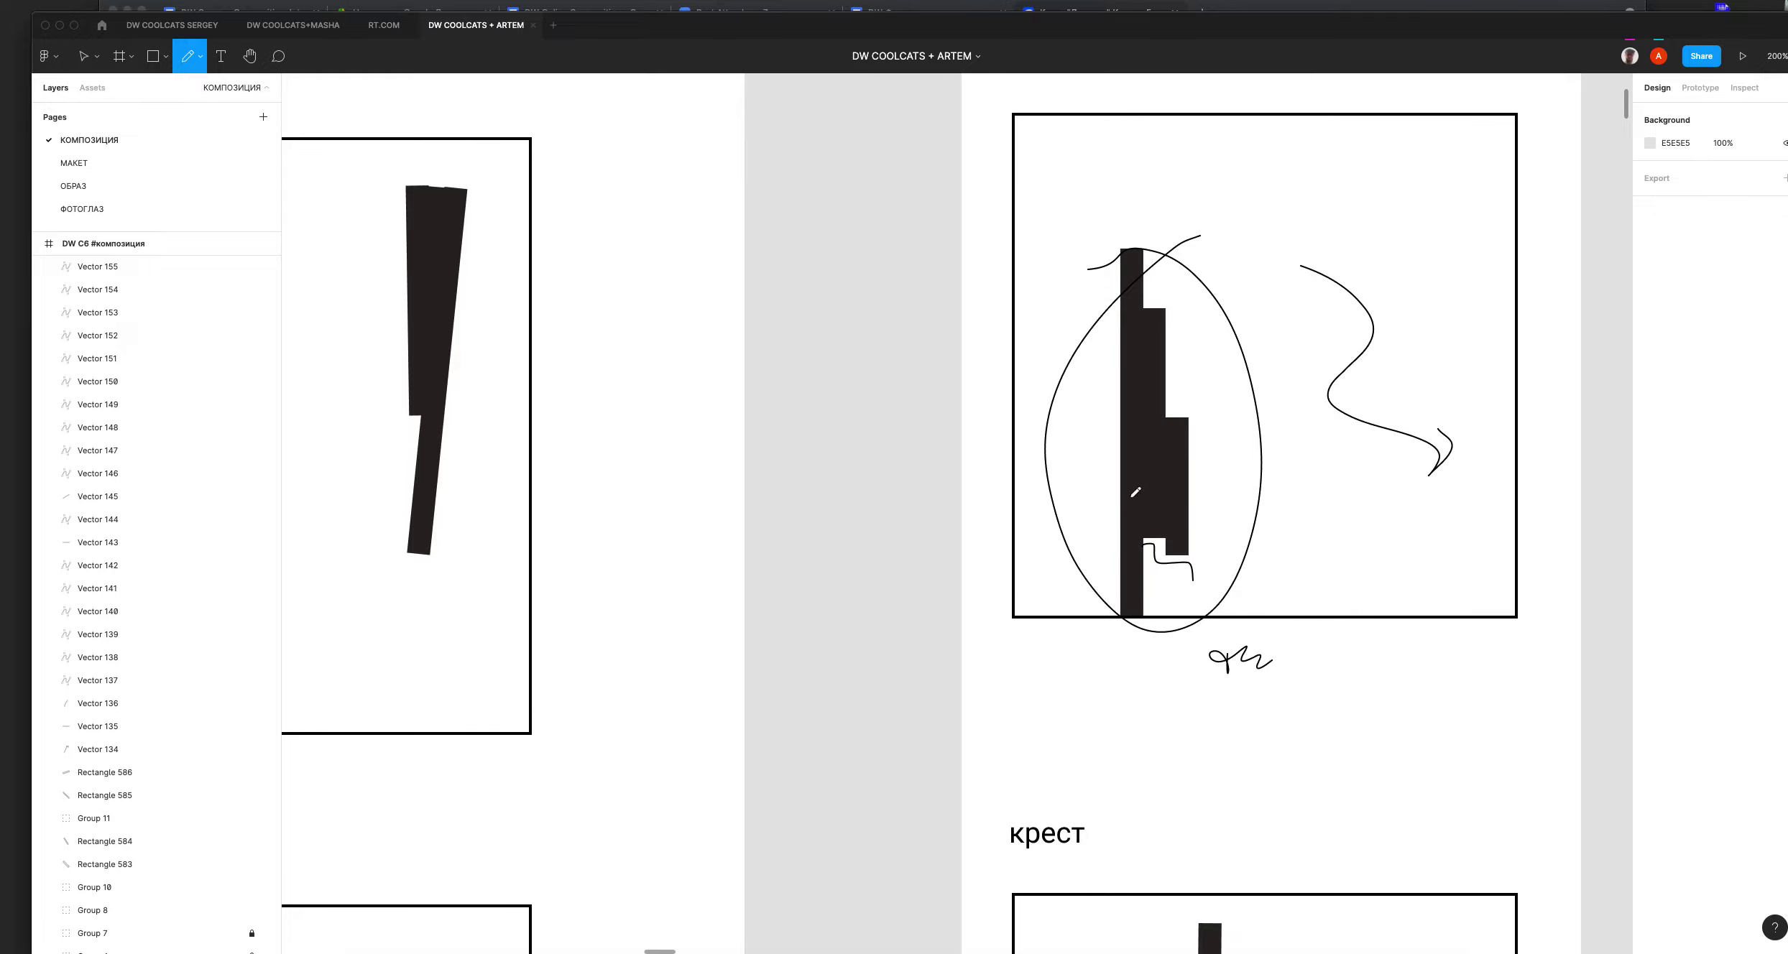
Step: Draw wavy pencil strokes beside the short bar's upper end and the long bar's outer end in the square крест frame below
drag(1306, 558, 1204, 146)
scroll(1186, 194, down, 2)
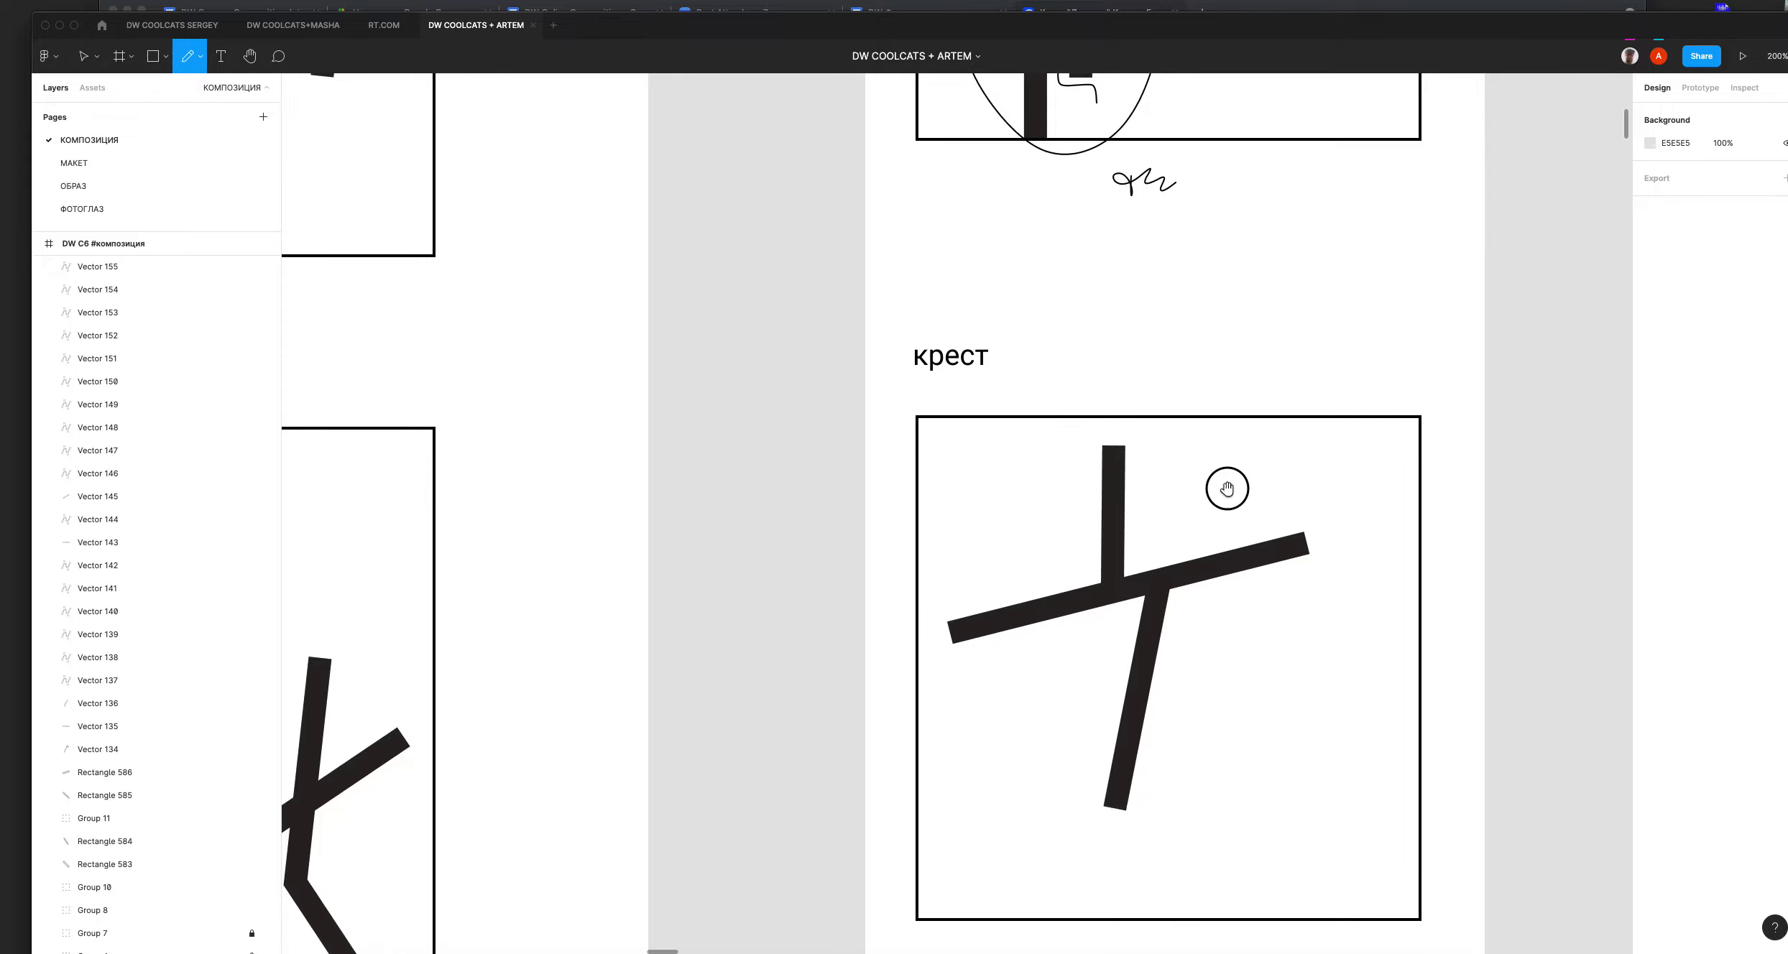
scroll(1225, 483, down, 5)
drag(1134, 222, 1169, 262)
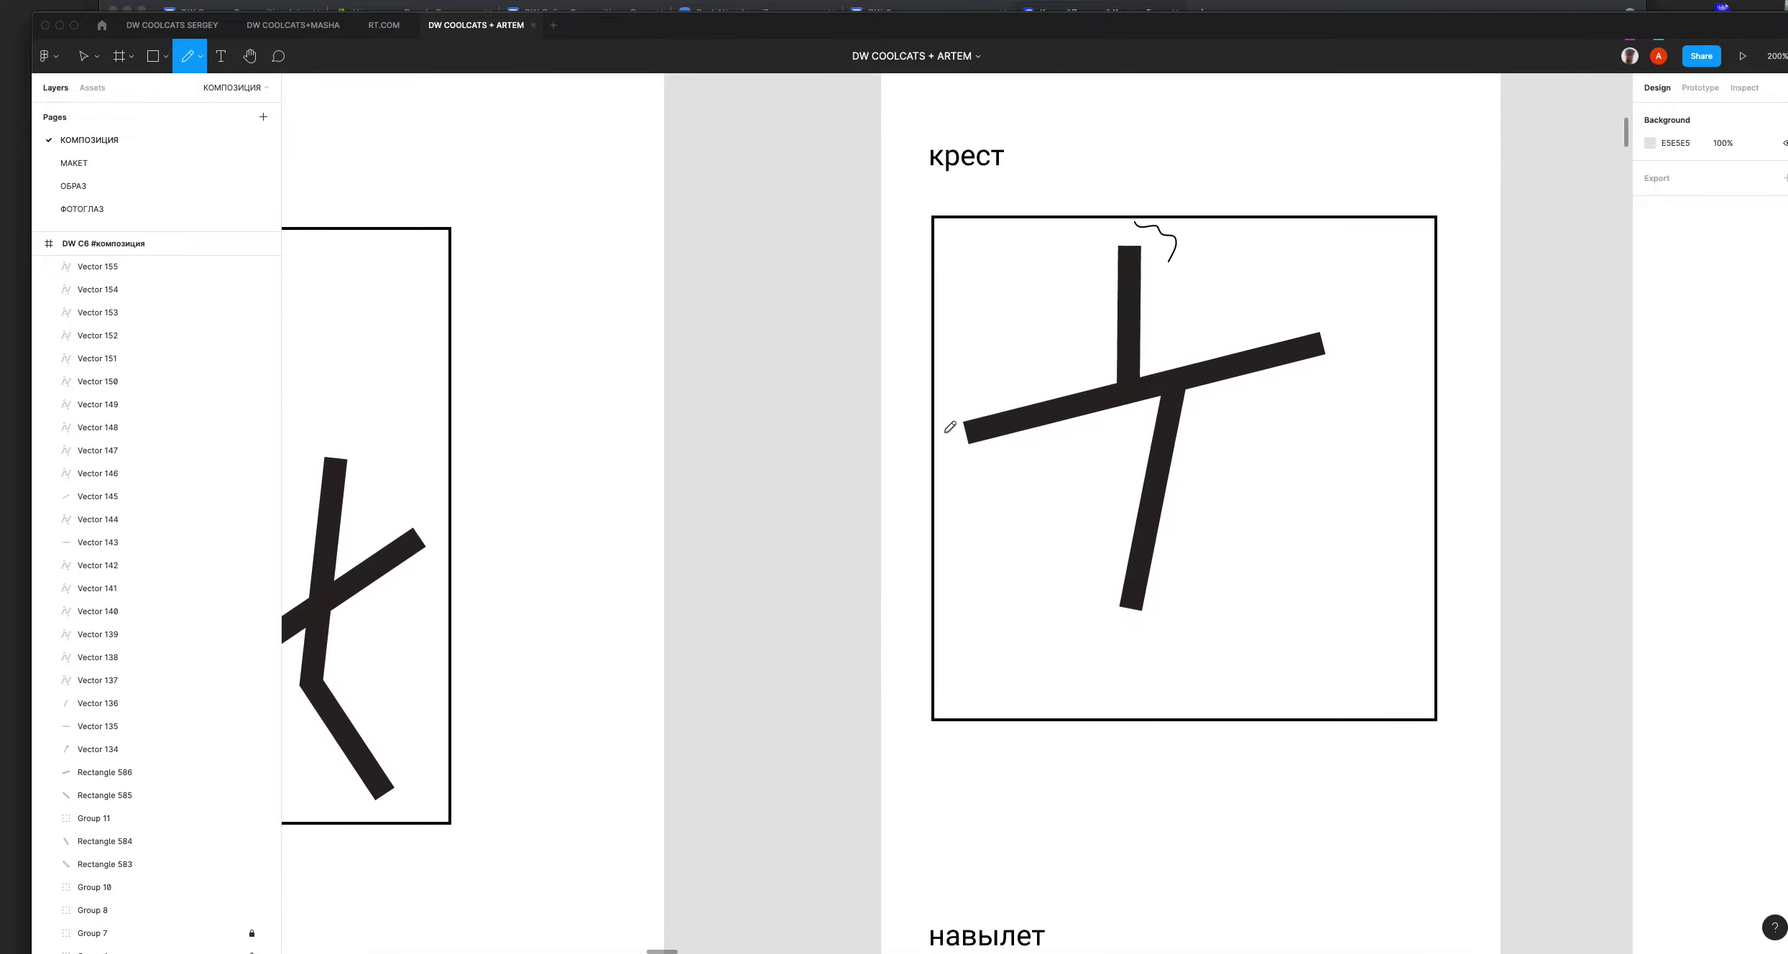
mouse_move(951, 430)
mouse_down()
mouse_move(941, 491)
mouse_move(962, 523)
mouse_up()
Step: Draw pencil span lines along both parts of the long крест bar, a stroke from the short bar and a leader to a circled mark
mouse_move(598, 646)
mouse_down()
mouse_move(1118, 435)
mouse_move(575, 567)
mouse_up()
drag(963, 395, 1310, 291)
drag(1180, 335, 1180, 352)
drag(1310, 292, 1307, 325)
drag(1116, 244, 1180, 226)
mouse_move(1168, 293)
mouse_down()
mouse_move(1231, 207)
mouse_move(1267, 193)
mouse_move(1258, 208)
mouse_up()
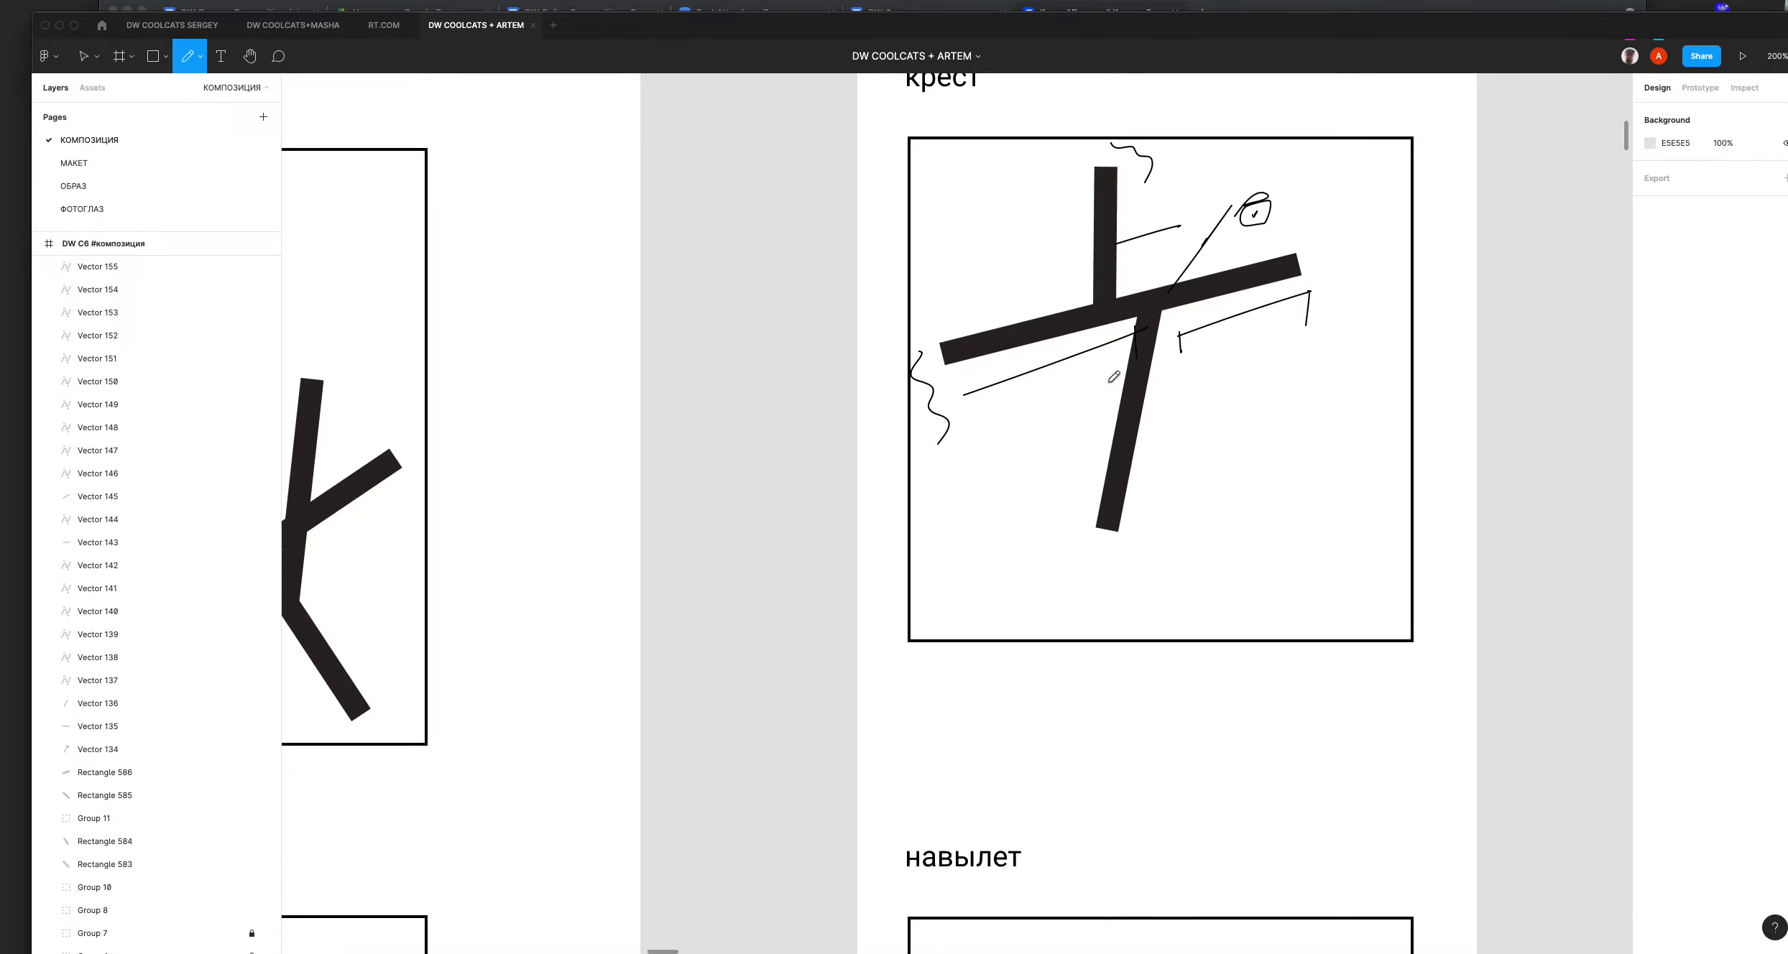
Step: Add ticked pencil strokes by the long bar's span lines and an angle mark with a question mark at the lower крест bar's base
mouse_move(1089, 382)
mouse_down()
mouse_move(994, 413)
mouse_move(1051, 416)
mouse_up()
drag(1244, 332, 1212, 348)
mouse_move(1203, 512)
mouse_down()
mouse_move(1090, 517)
mouse_move(1157, 514)
mouse_move(1185, 462)
mouse_move(1176, 482)
mouse_up()
click(1176, 492)
drag(908, 458, 1374, 379)
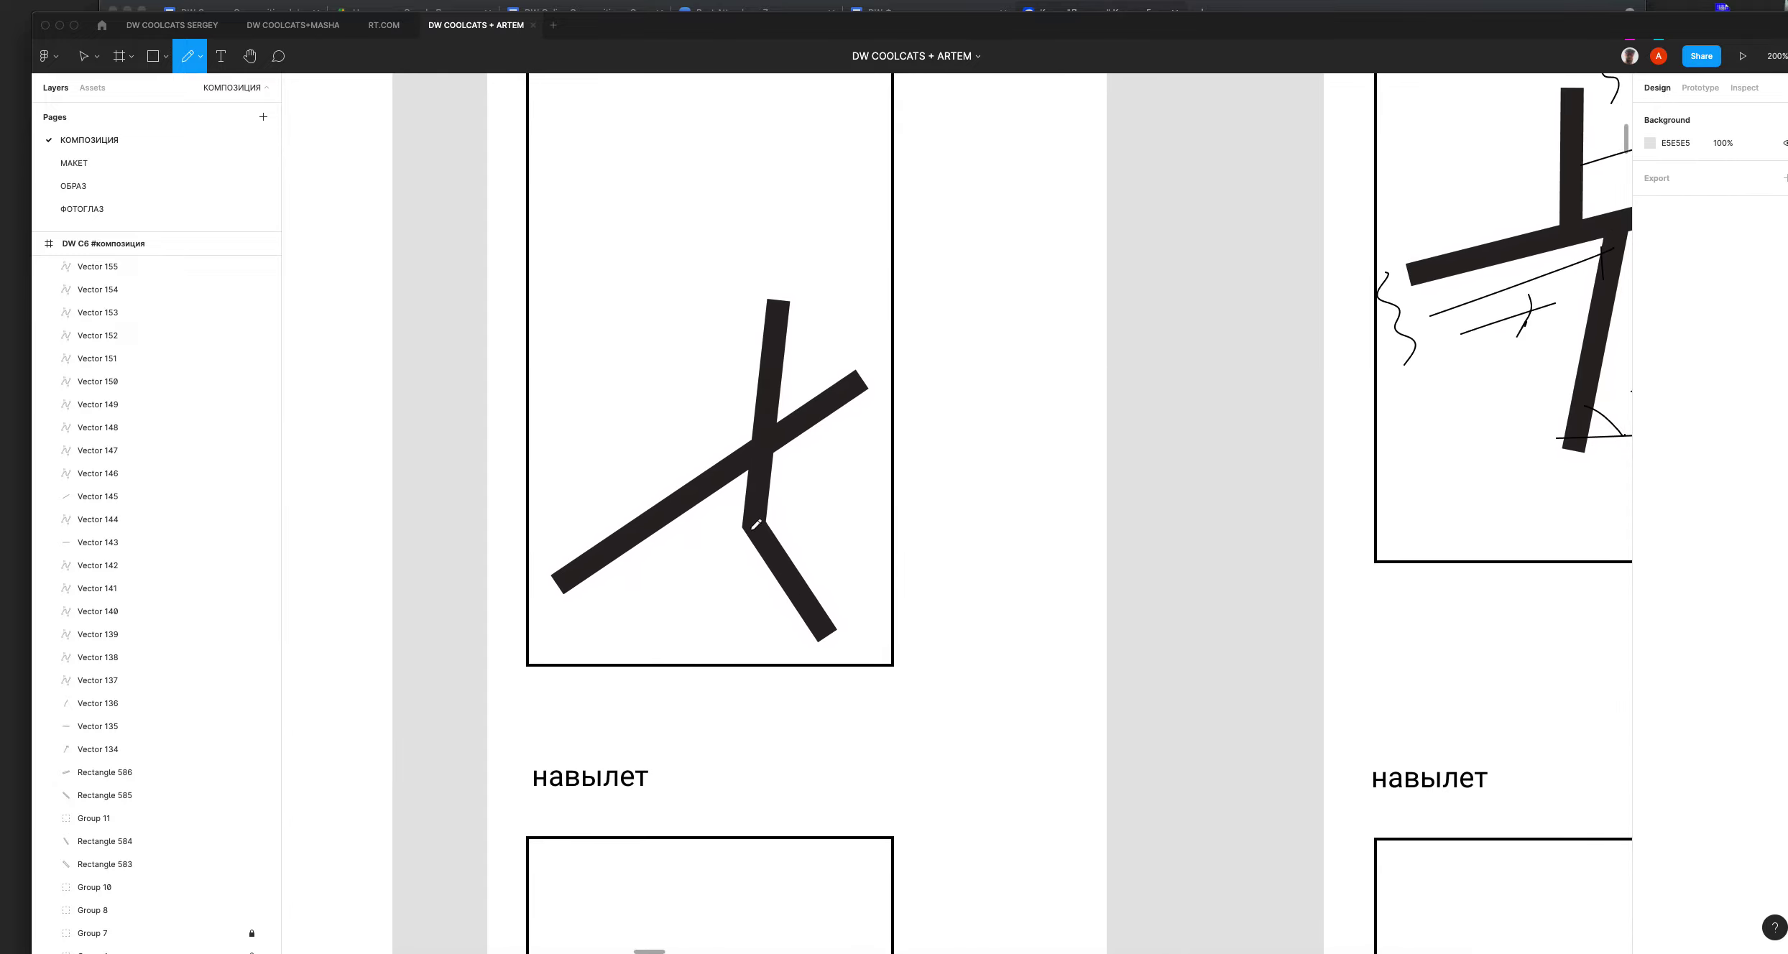
Step: Draw wavy pencil strokes at three bar ends in the tall крест frame and a large looping arrow through its empty upper area
drag(510, 570, 588, 646)
drag(775, 615, 872, 662)
drag(858, 317, 874, 393)
drag(826, 266, 857, 388)
mouse_move(725, 255)
mouse_down()
mouse_move(716, 585)
mouse_move(890, 278)
mouse_move(614, 316)
mouse_up()
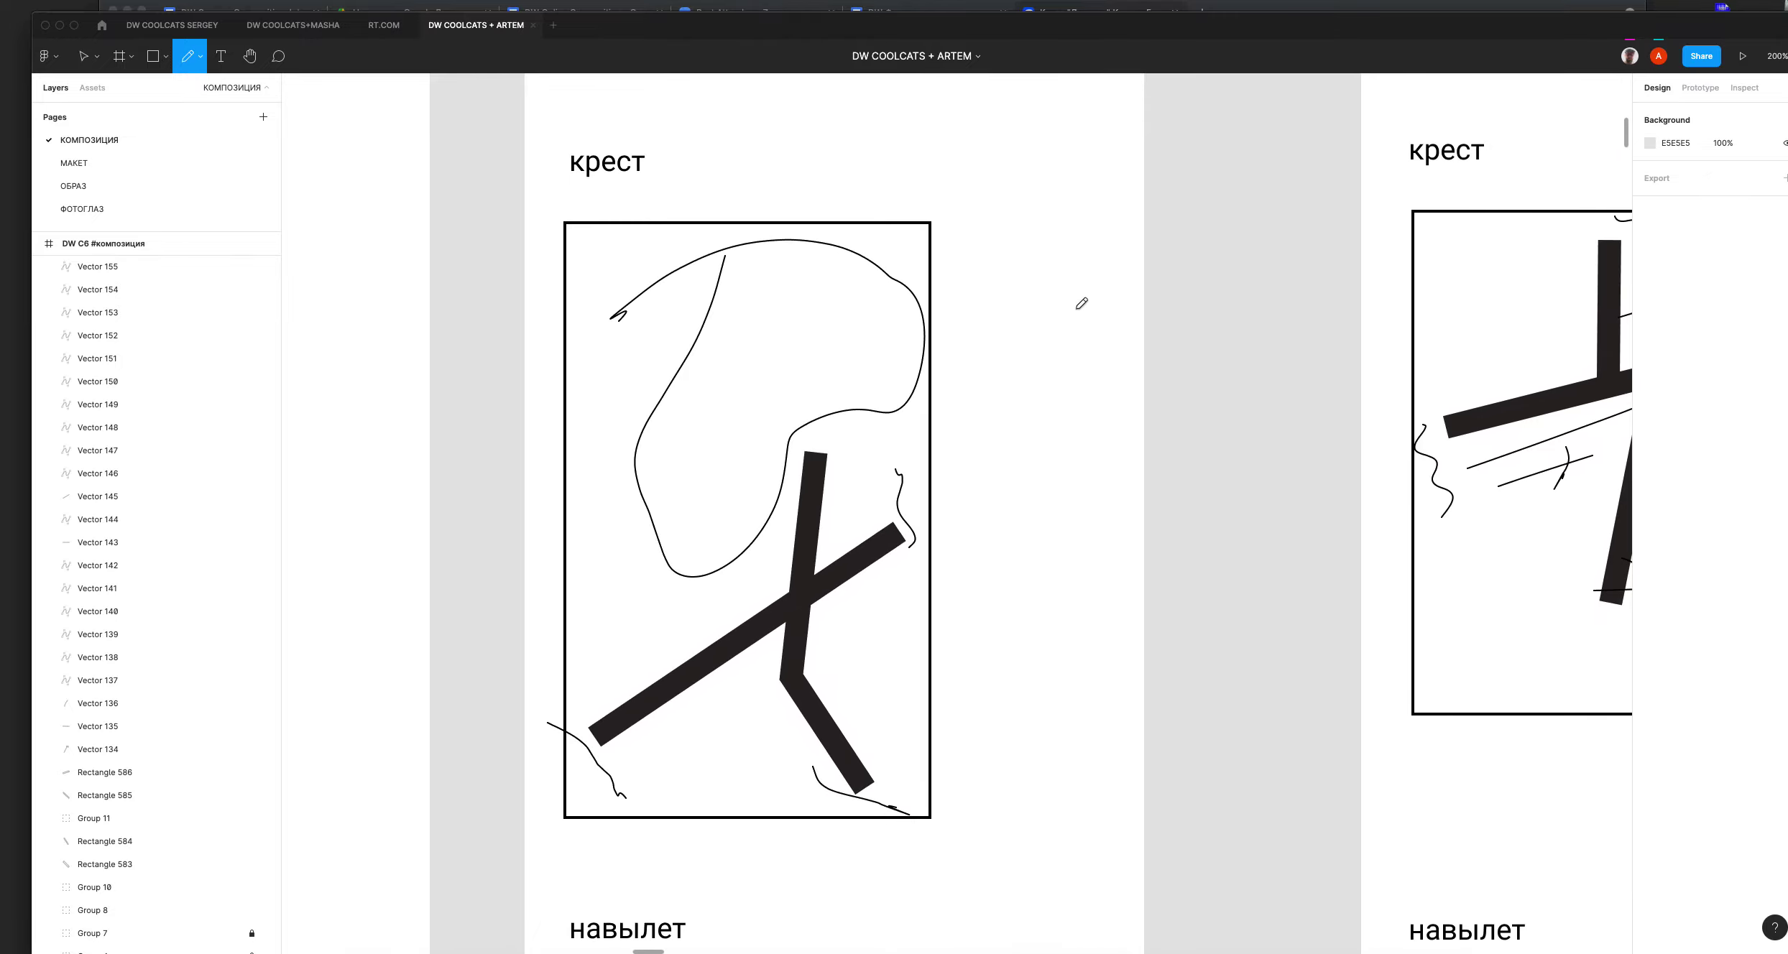
Step: Try moving the lower short bar of the tall крест figure into the empty area at the top of its frame
key(minus)
drag(1030, 512, 962, 285)
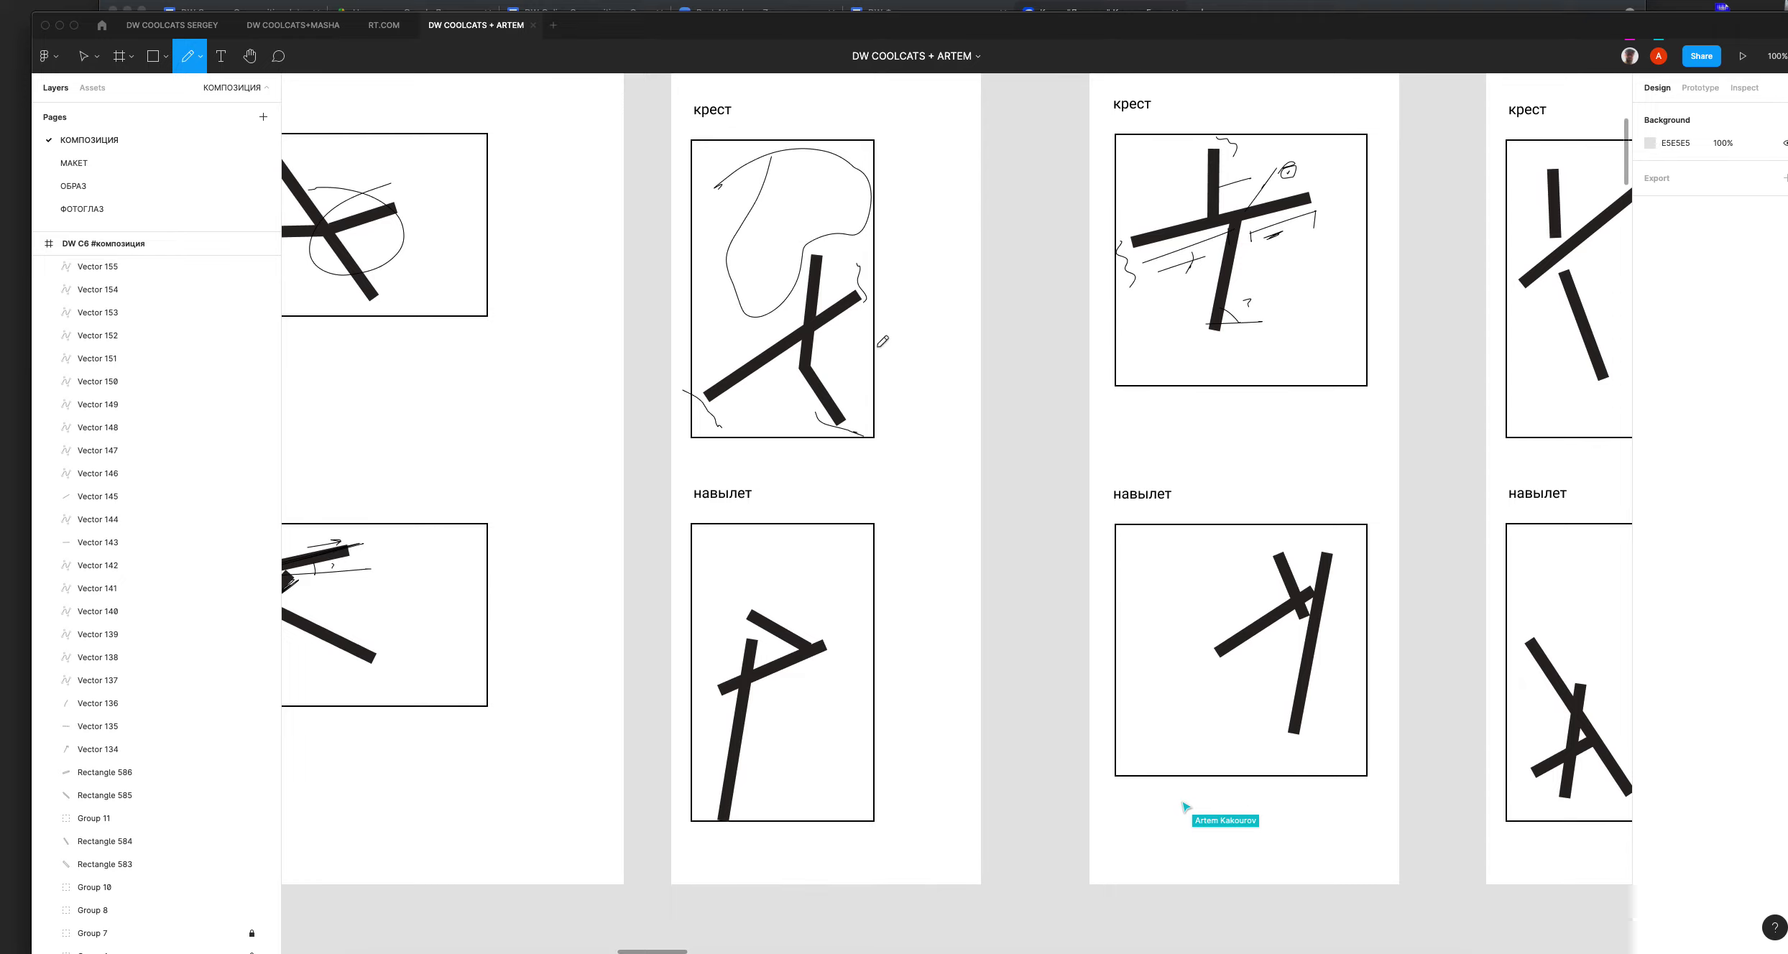
key(v)
drag(828, 404, 770, 214)
Step: Delete the looping arrow and the three wavy pencil strokes from the tall крест frame
click(835, 243)
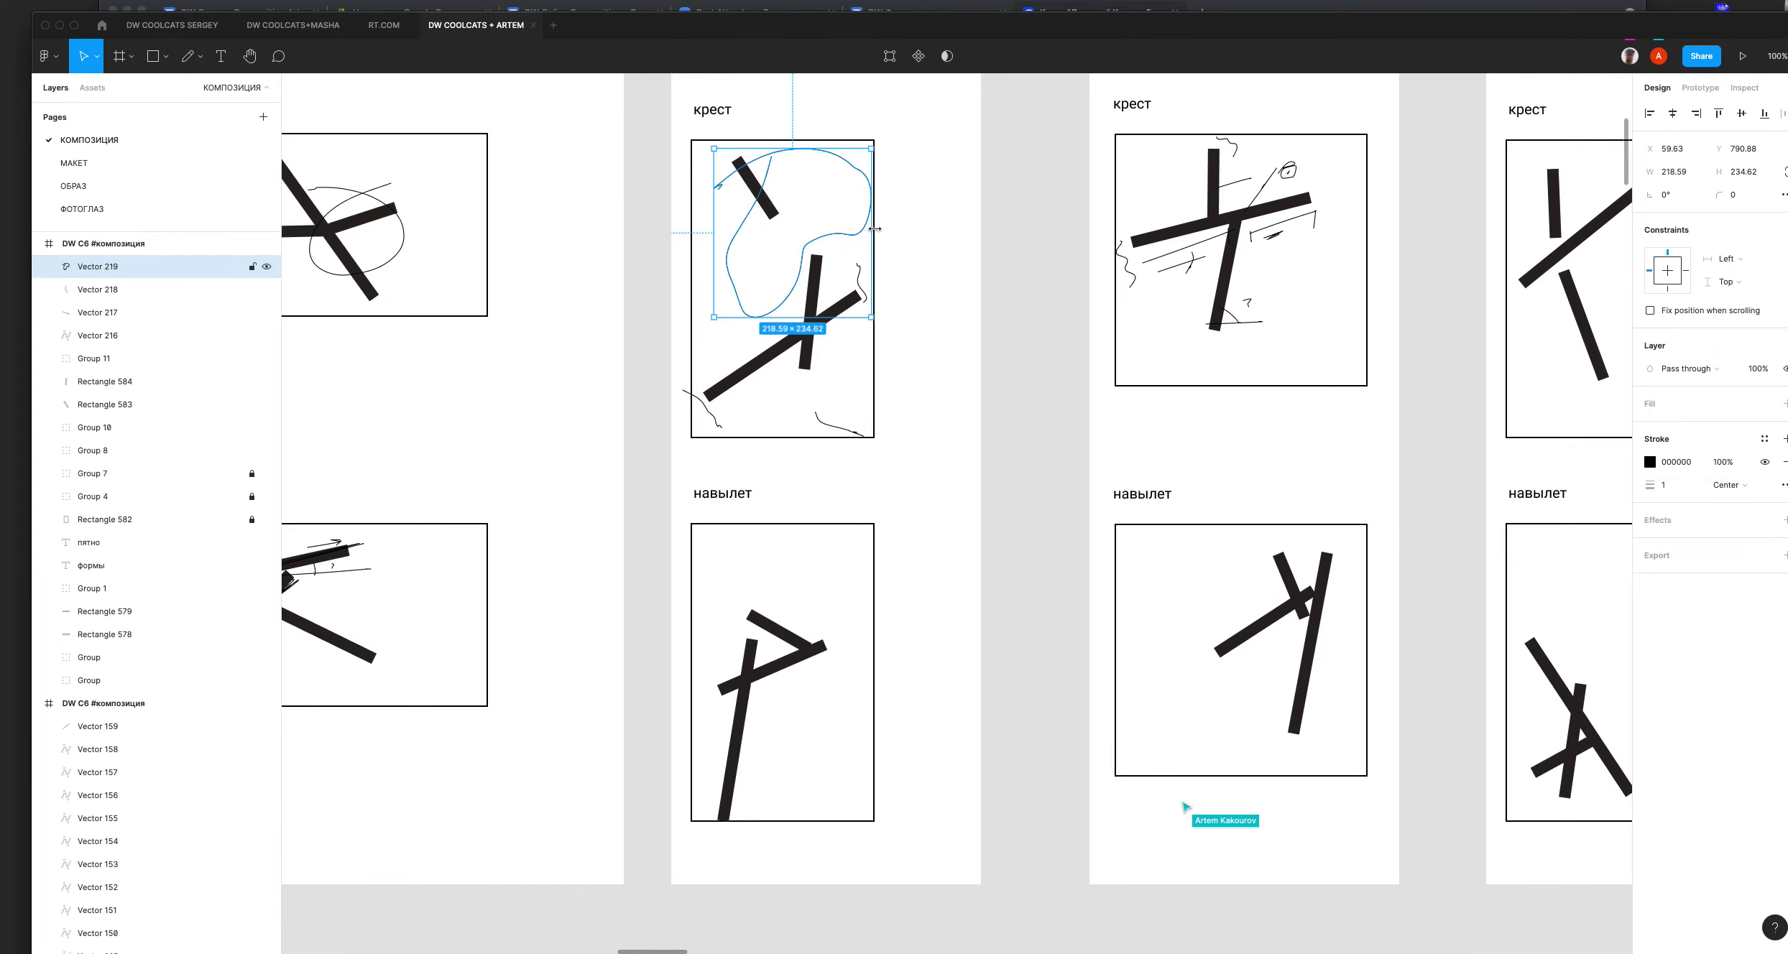
key(Delete)
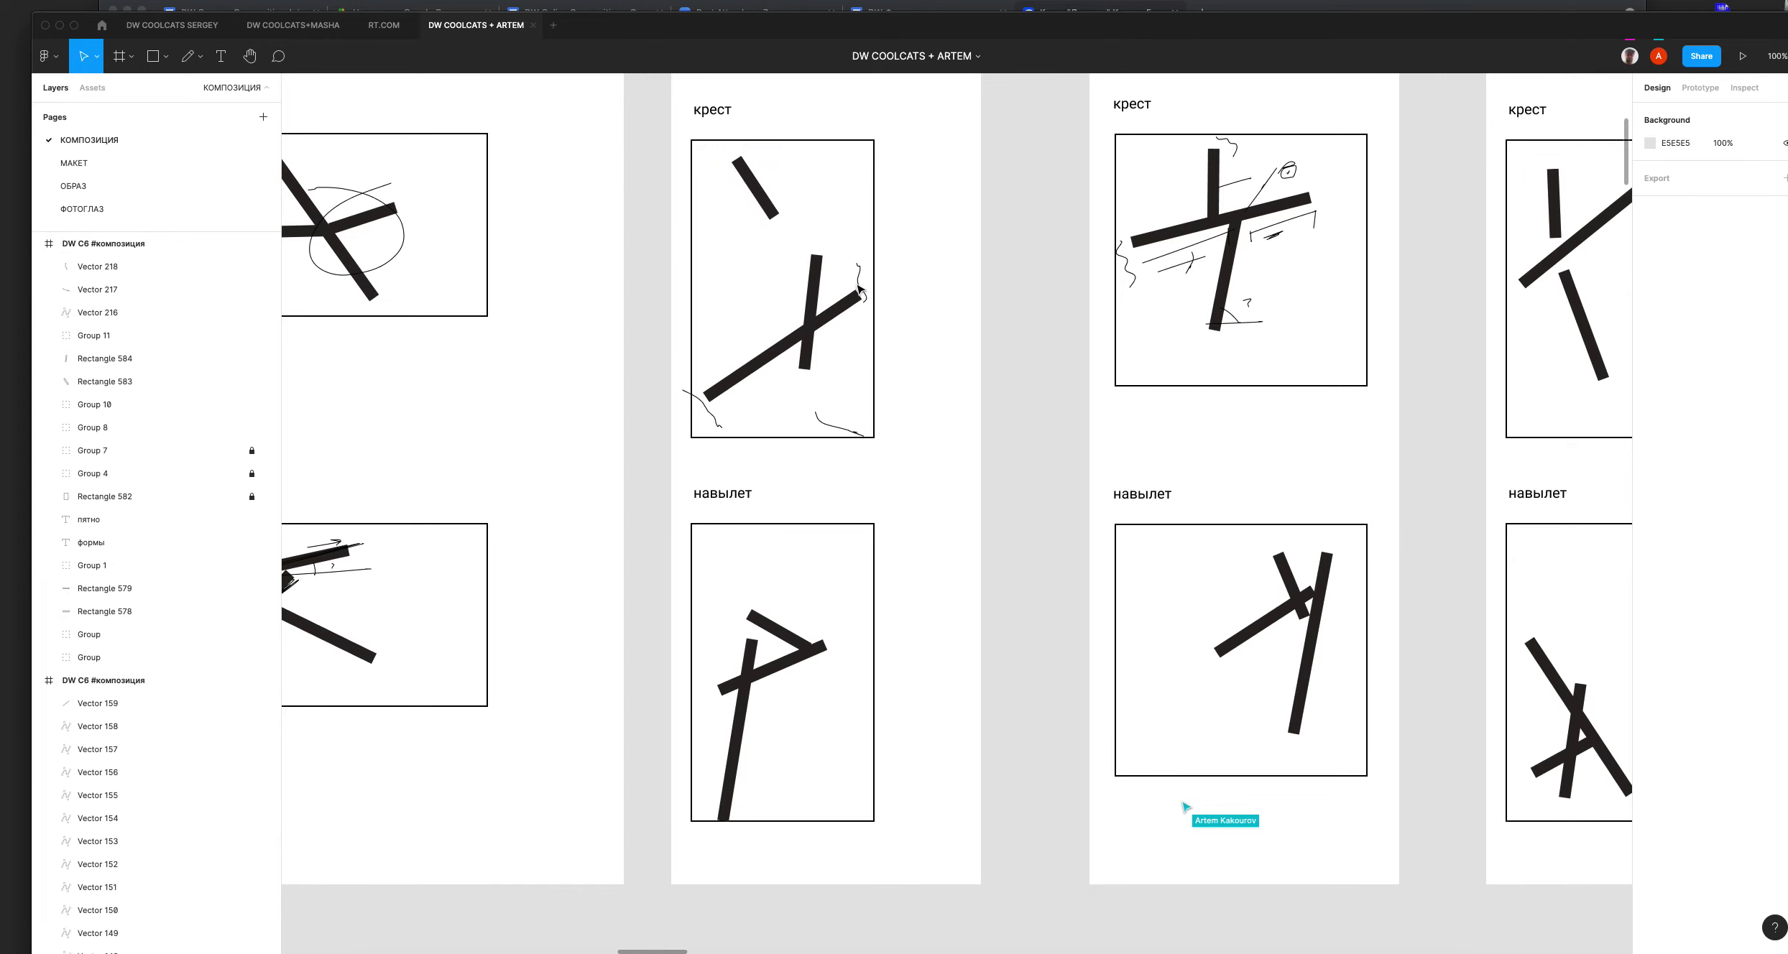
click(857, 296)
key(Delete)
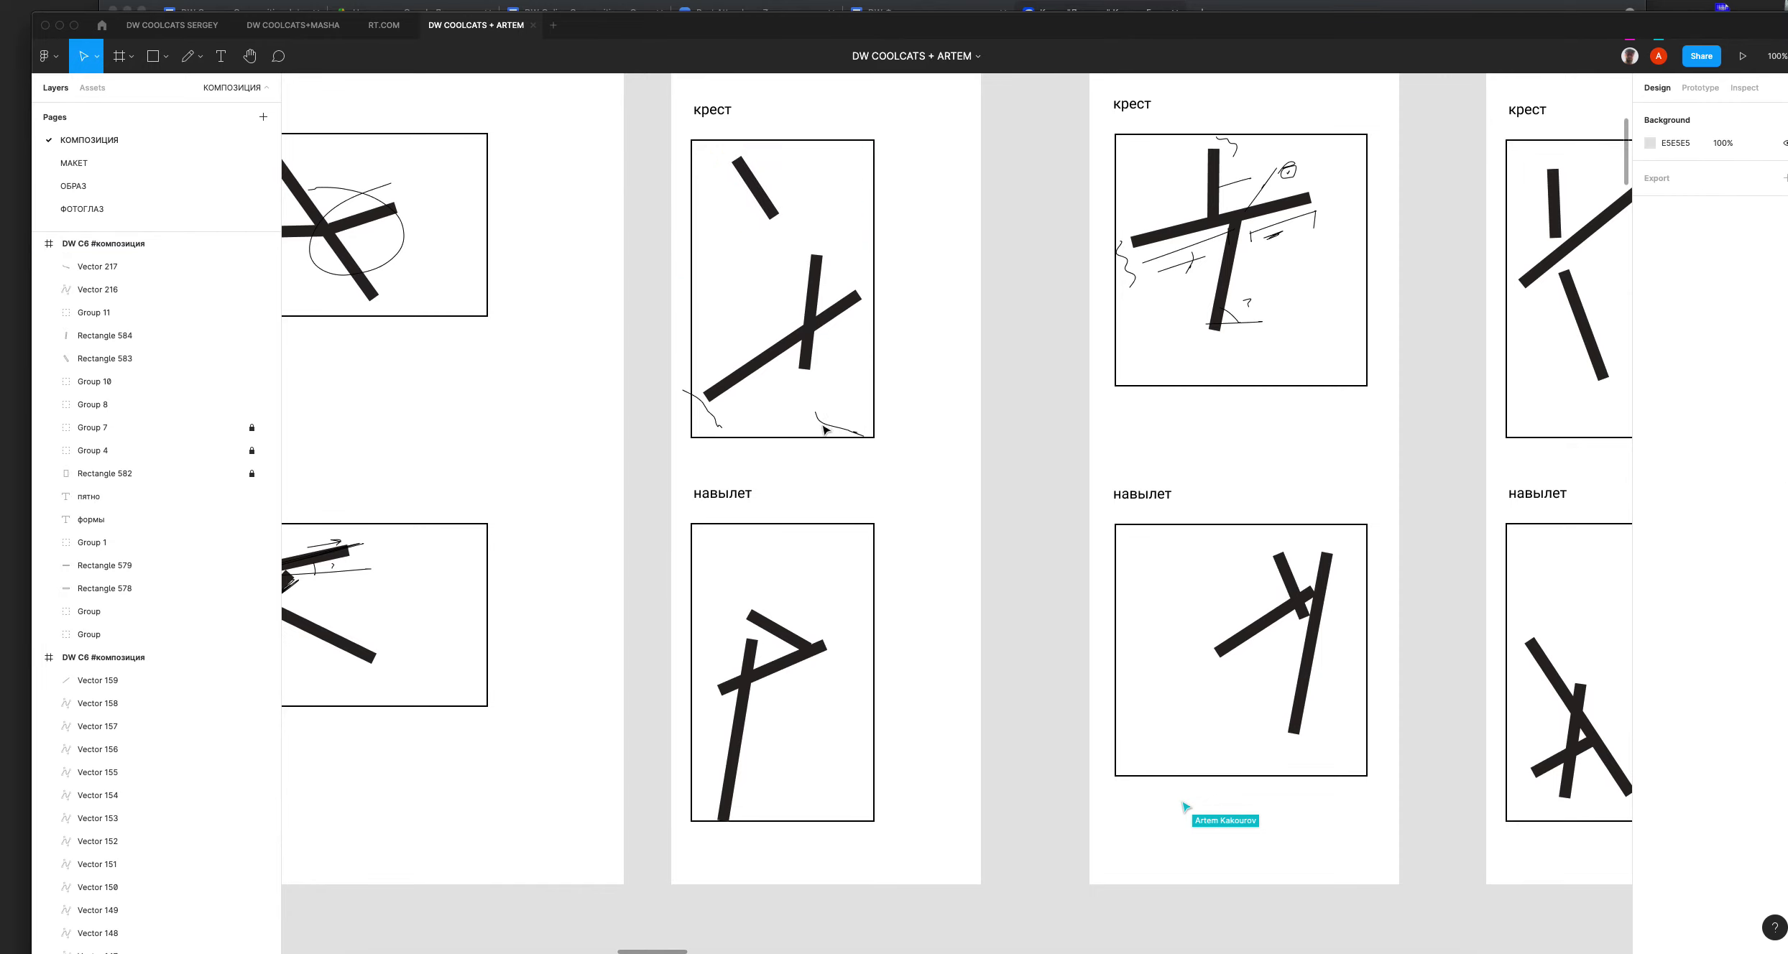
click(821, 427)
key(Delete)
click(713, 416)
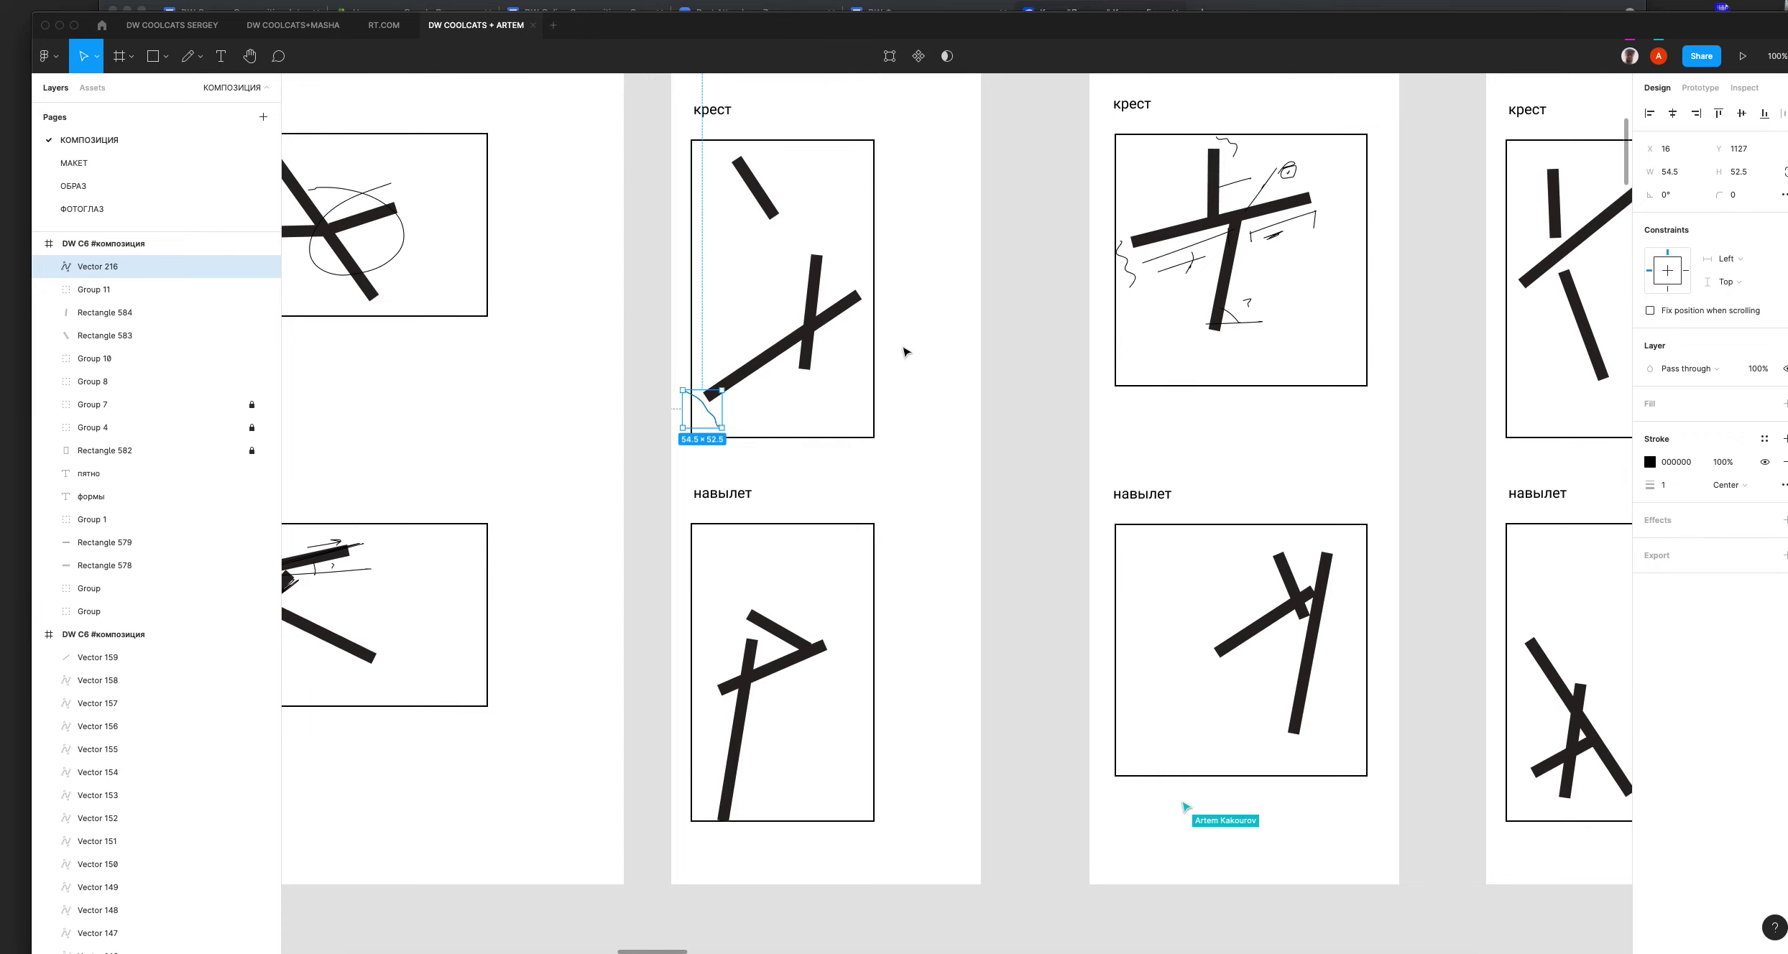
key(Delete)
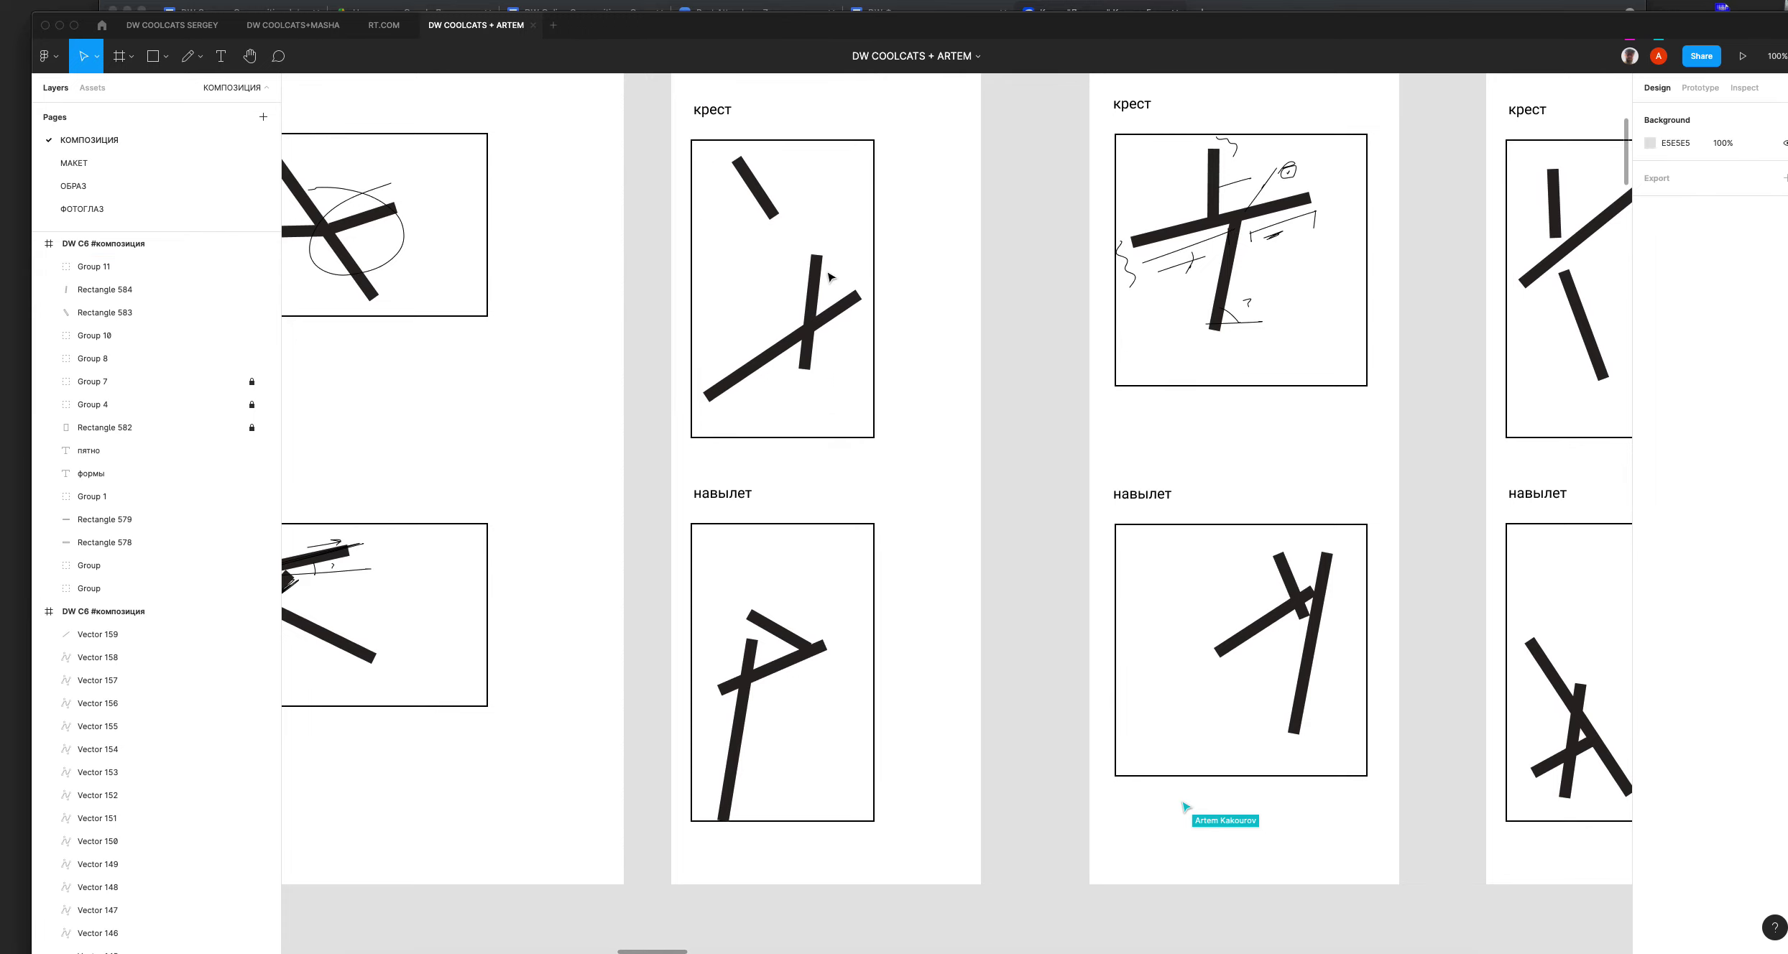
Step: Shift the long diagonal bar slightly down and left and the detached short bar slightly right in the tall крест frame
click(767, 370)
drag(768, 370, 765, 386)
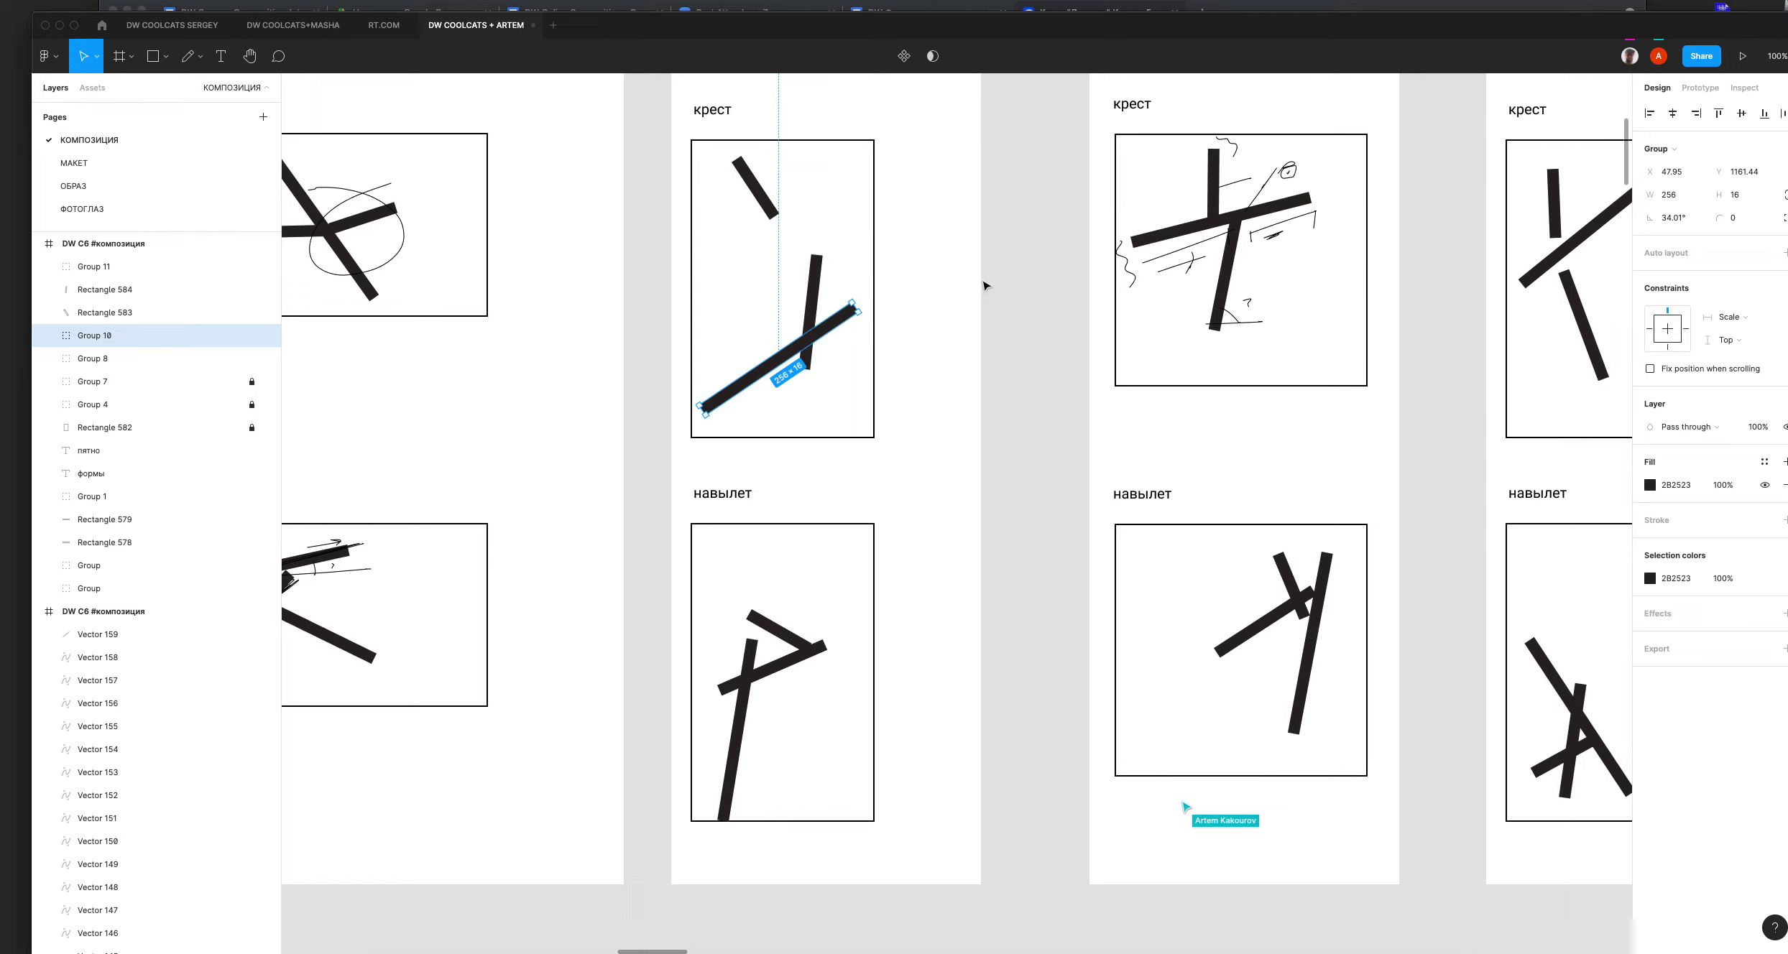
click(1020, 271)
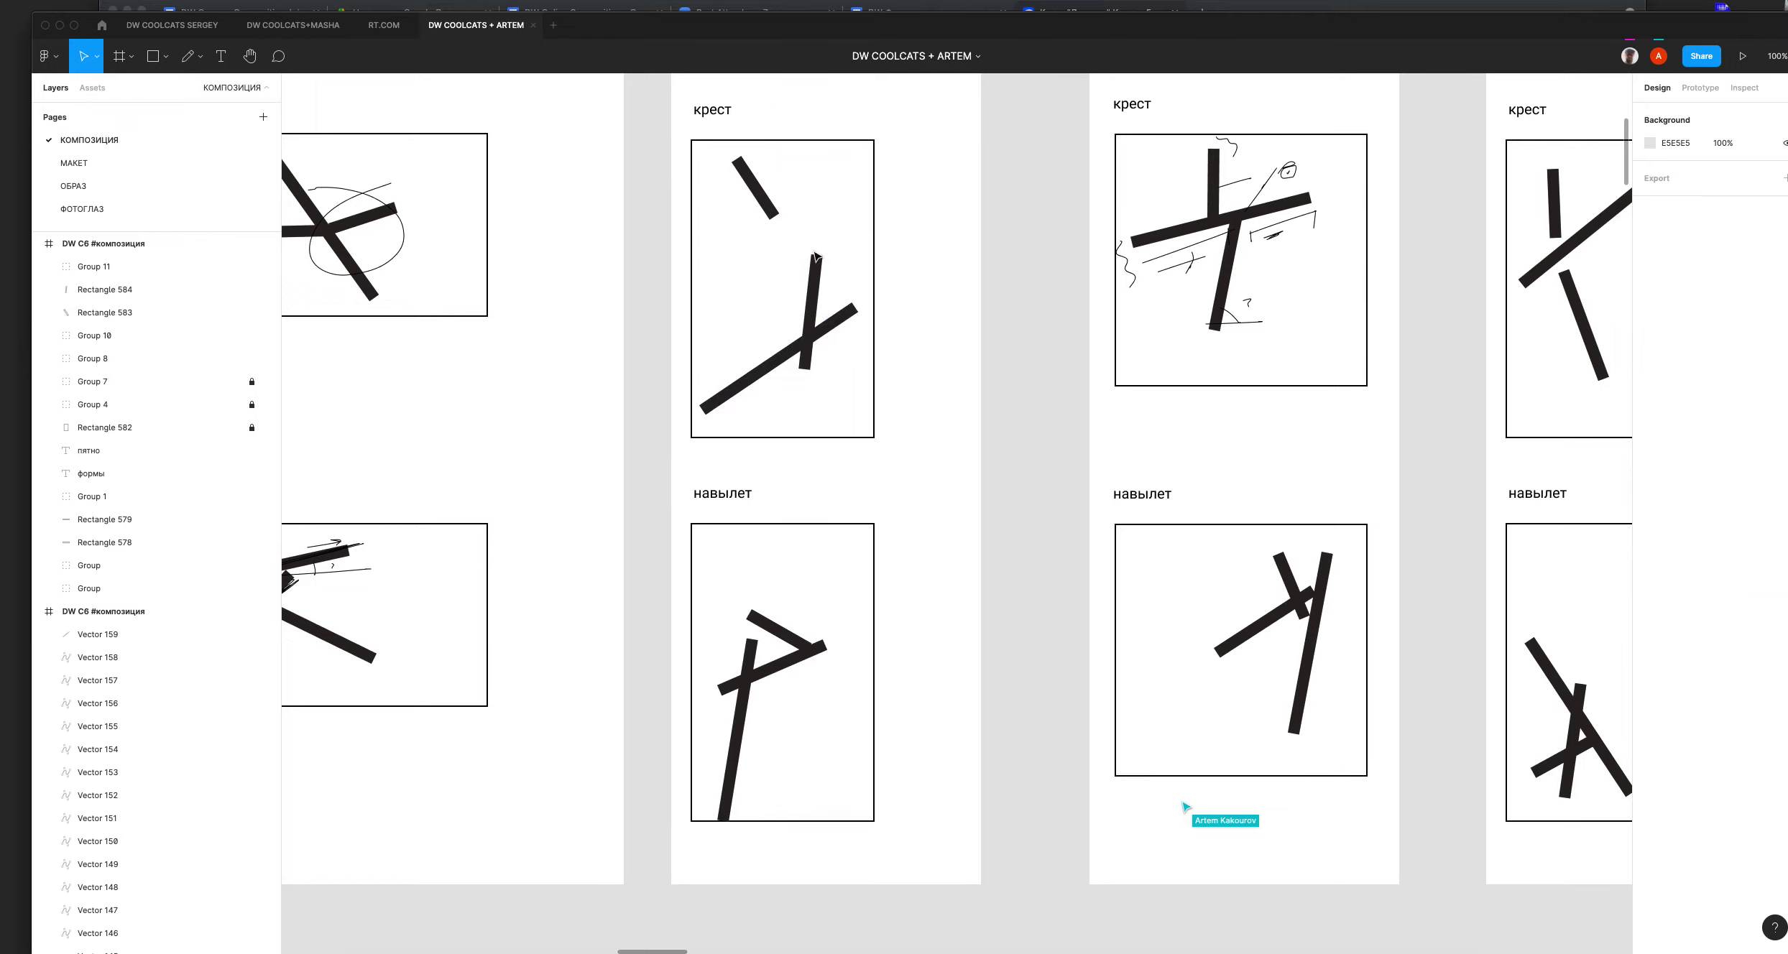
click(742, 189)
mouse_move(742, 188)
mouse_down()
mouse_move(770, 186)
mouse_move(755, 187)
mouse_up()
click(942, 243)
Step: Undo the bar moves and pencil-mark deletions in the tall крест frame
key(super+z)
key(super+z)
key(super+z)
key(super+z)
key(ctrl+shift+z)
key(ctrl+shift+z)
key(ctrl+shift+z)
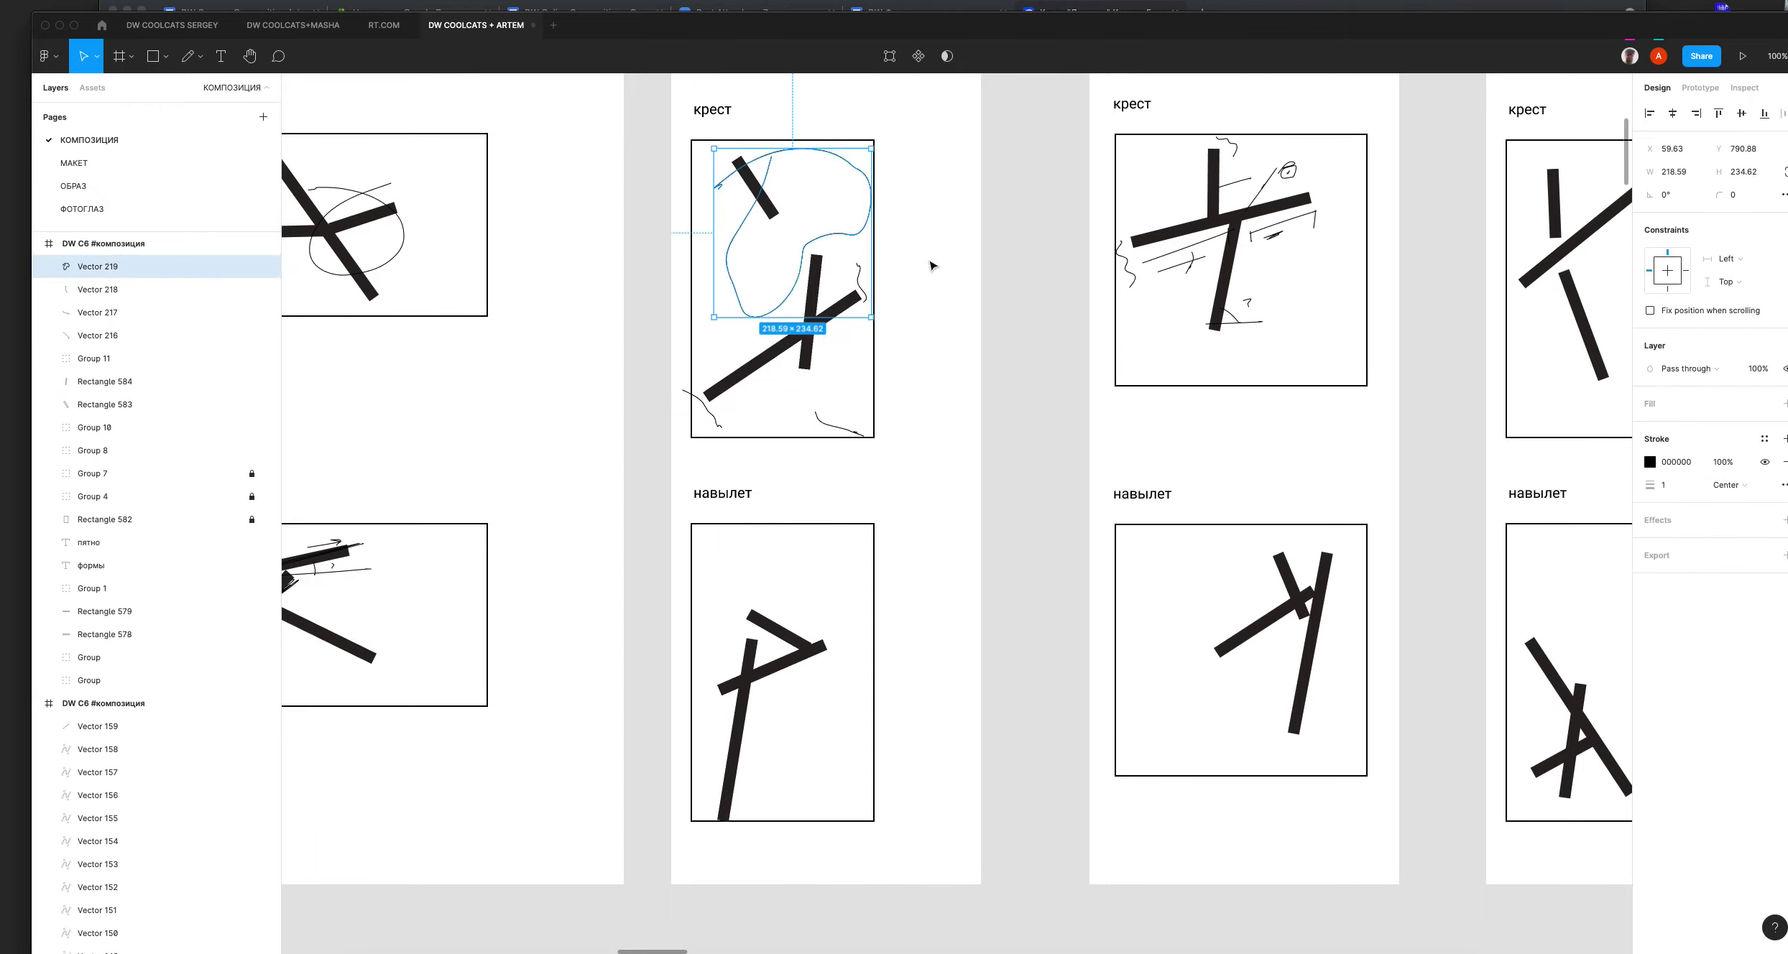
key(super+shift+z)
Step: Draw a small freehand pencil note beside the lower right corner of the tall крест frame
click(906, 355)
key(z)
drag(630, 116, 1193, 659)
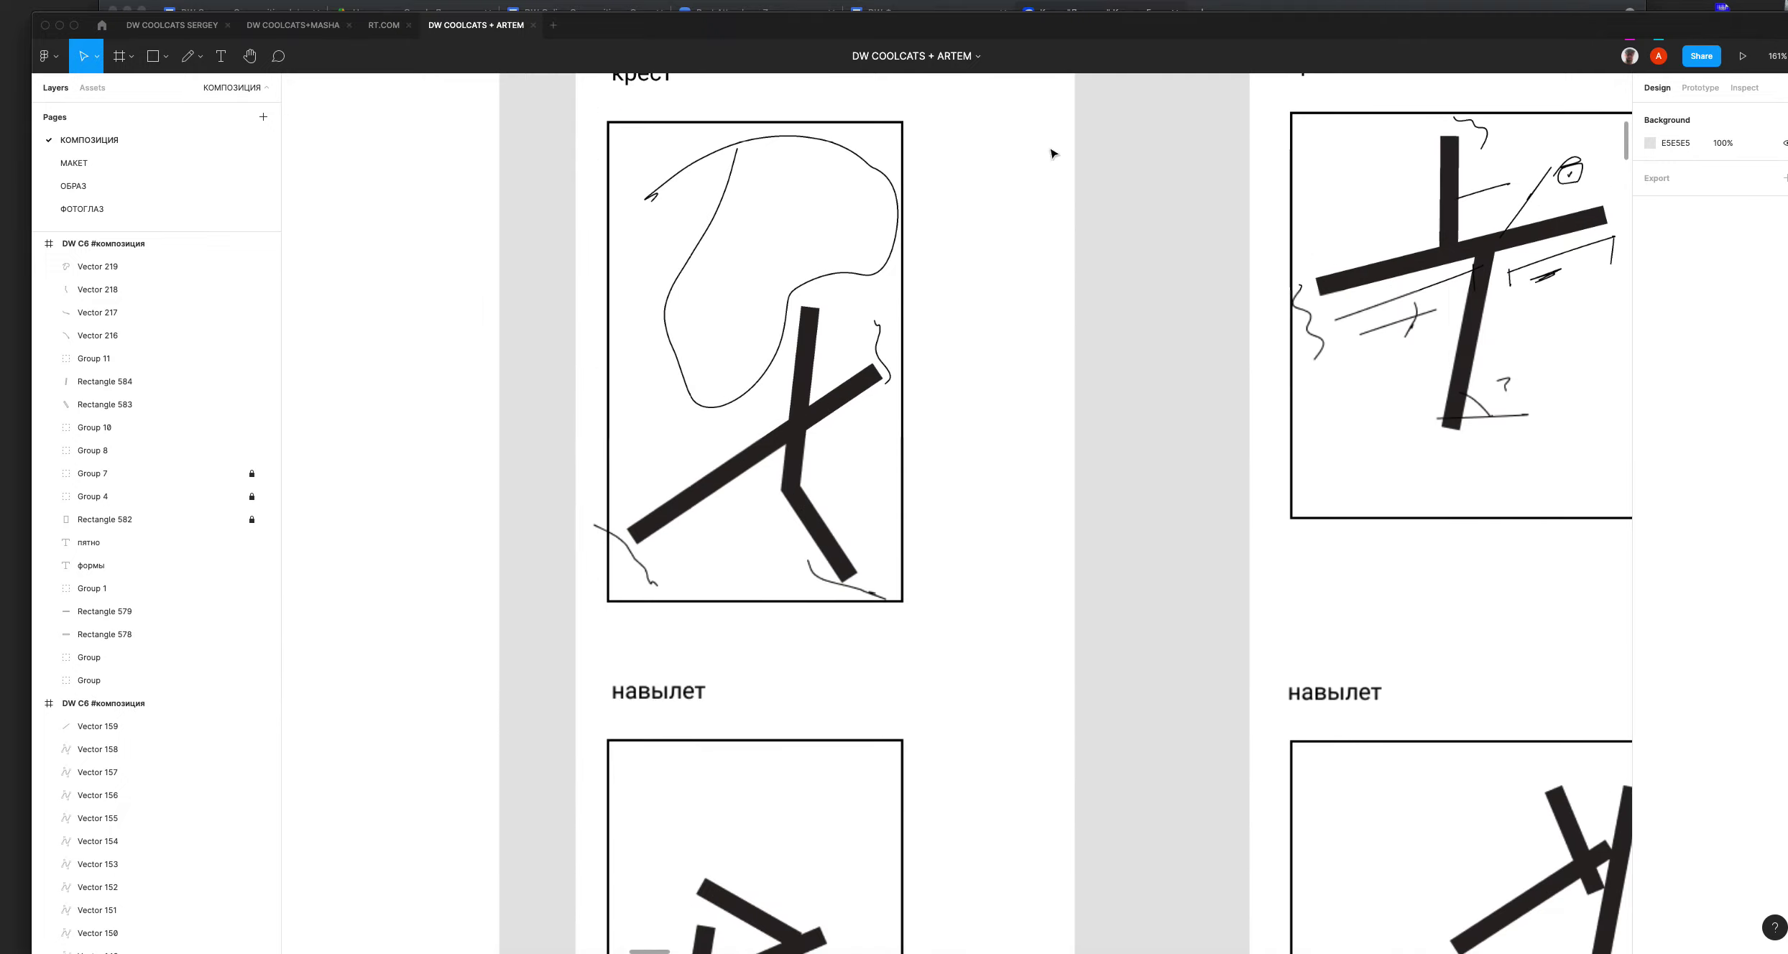
drag(683, 304, 784, 298)
click(188, 59)
drag(1053, 568, 1112, 563)
Step: In the tall навылет frame, draw an arrow from the circled bar joint outward, circle the long bar's base and mark the upper bar's end
scroll(1133, 285, down, 7)
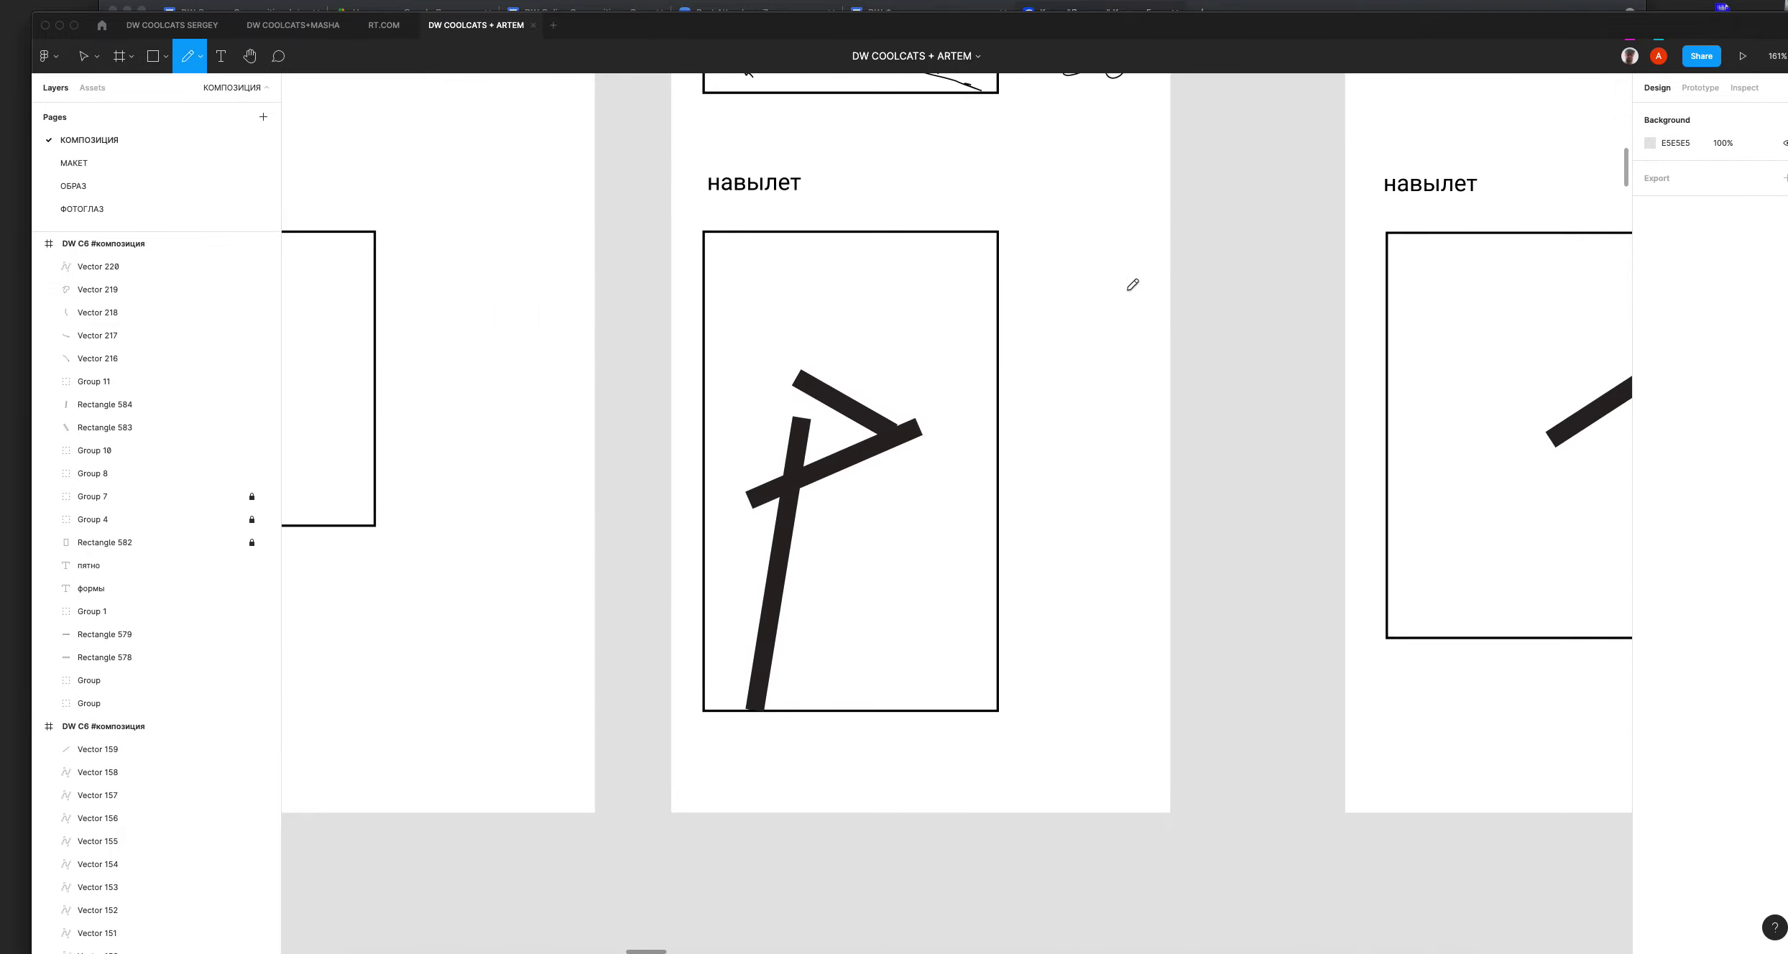
drag(896, 422, 1079, 349)
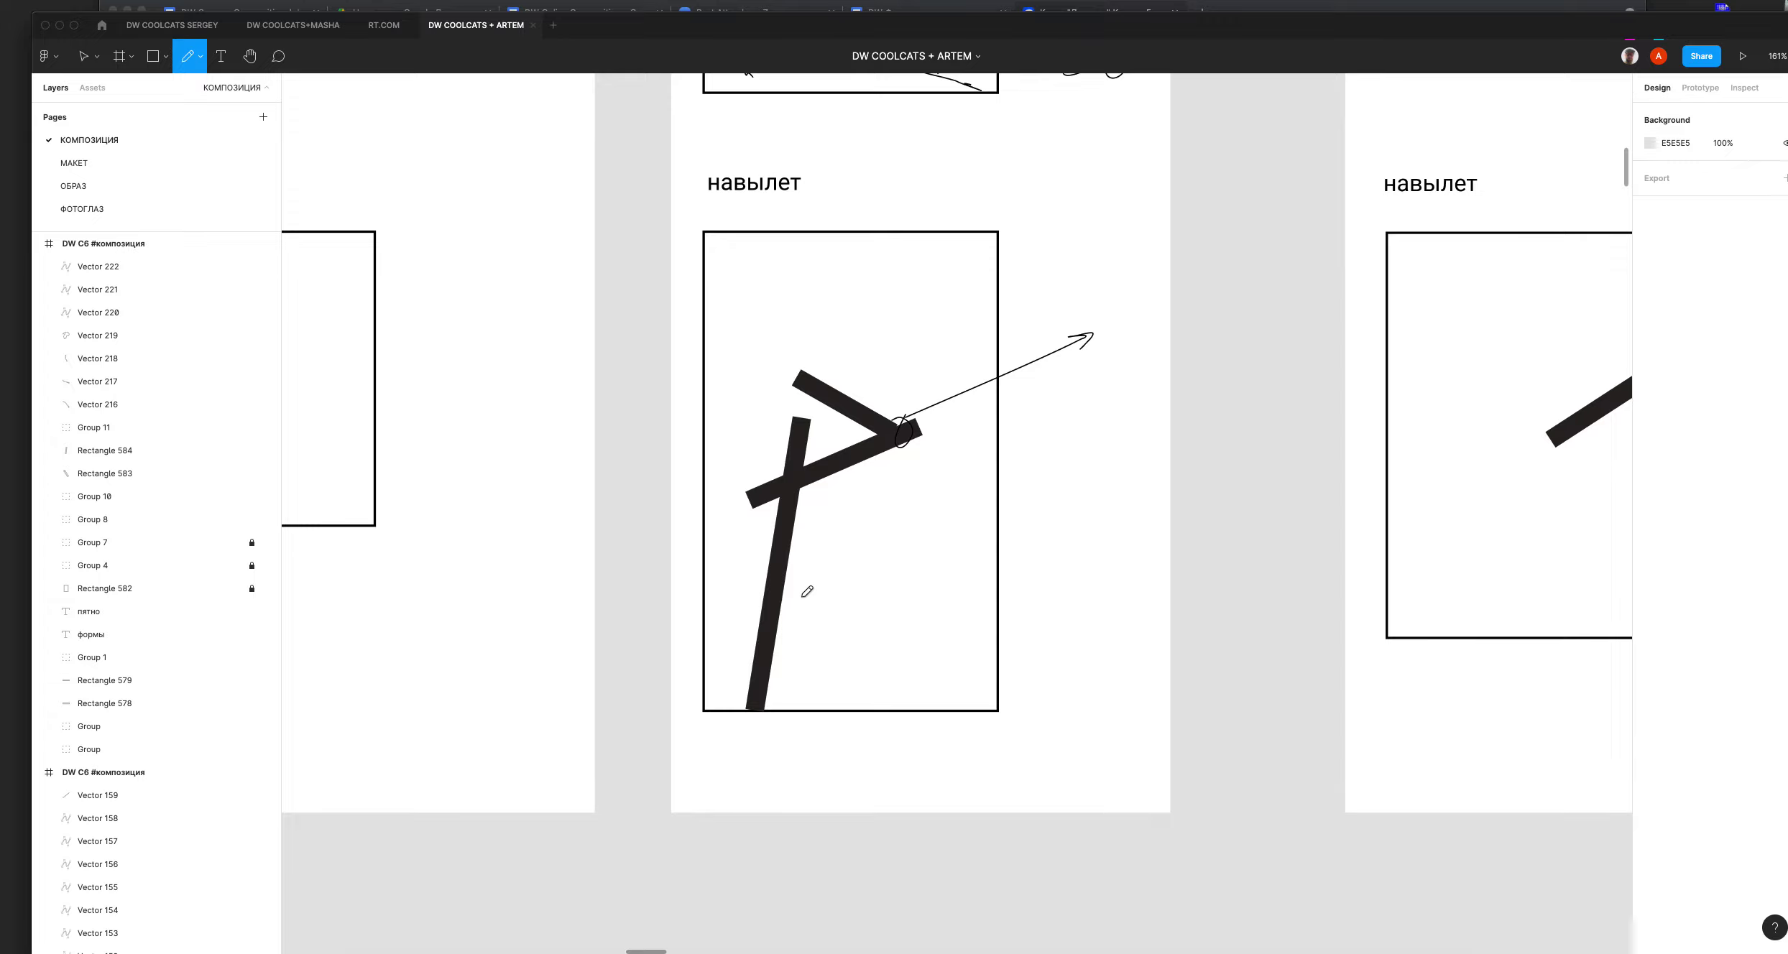
drag(775, 703, 733, 696)
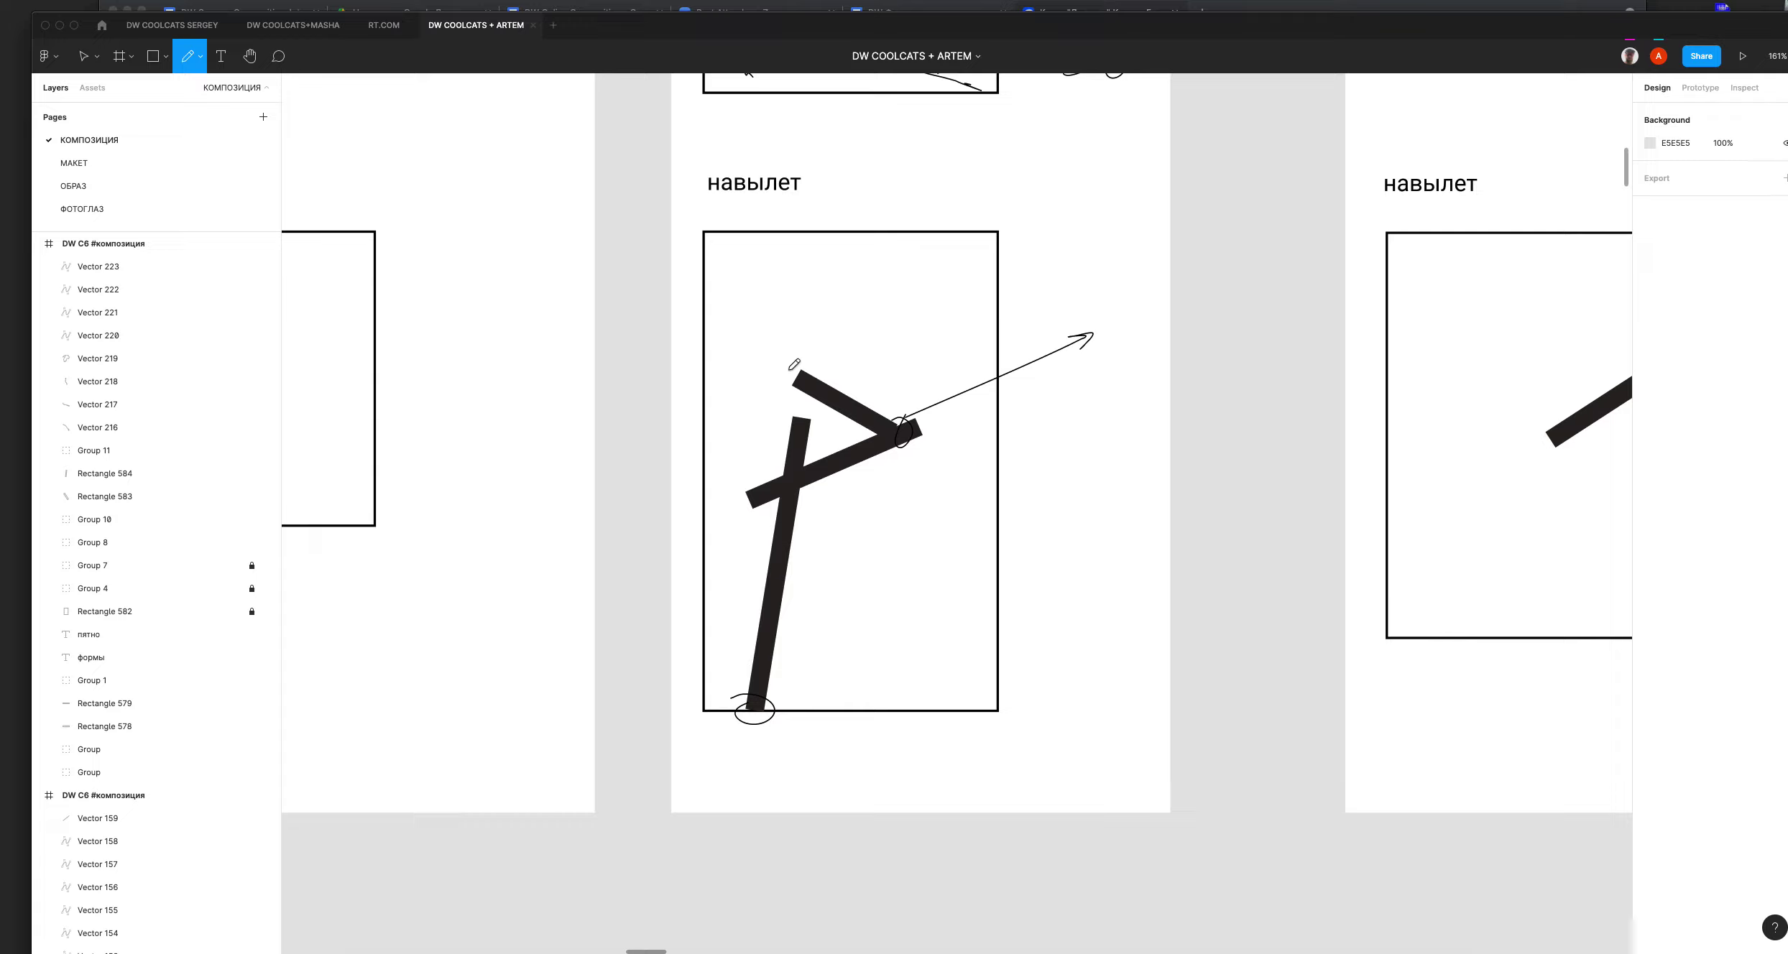
drag(776, 376, 810, 375)
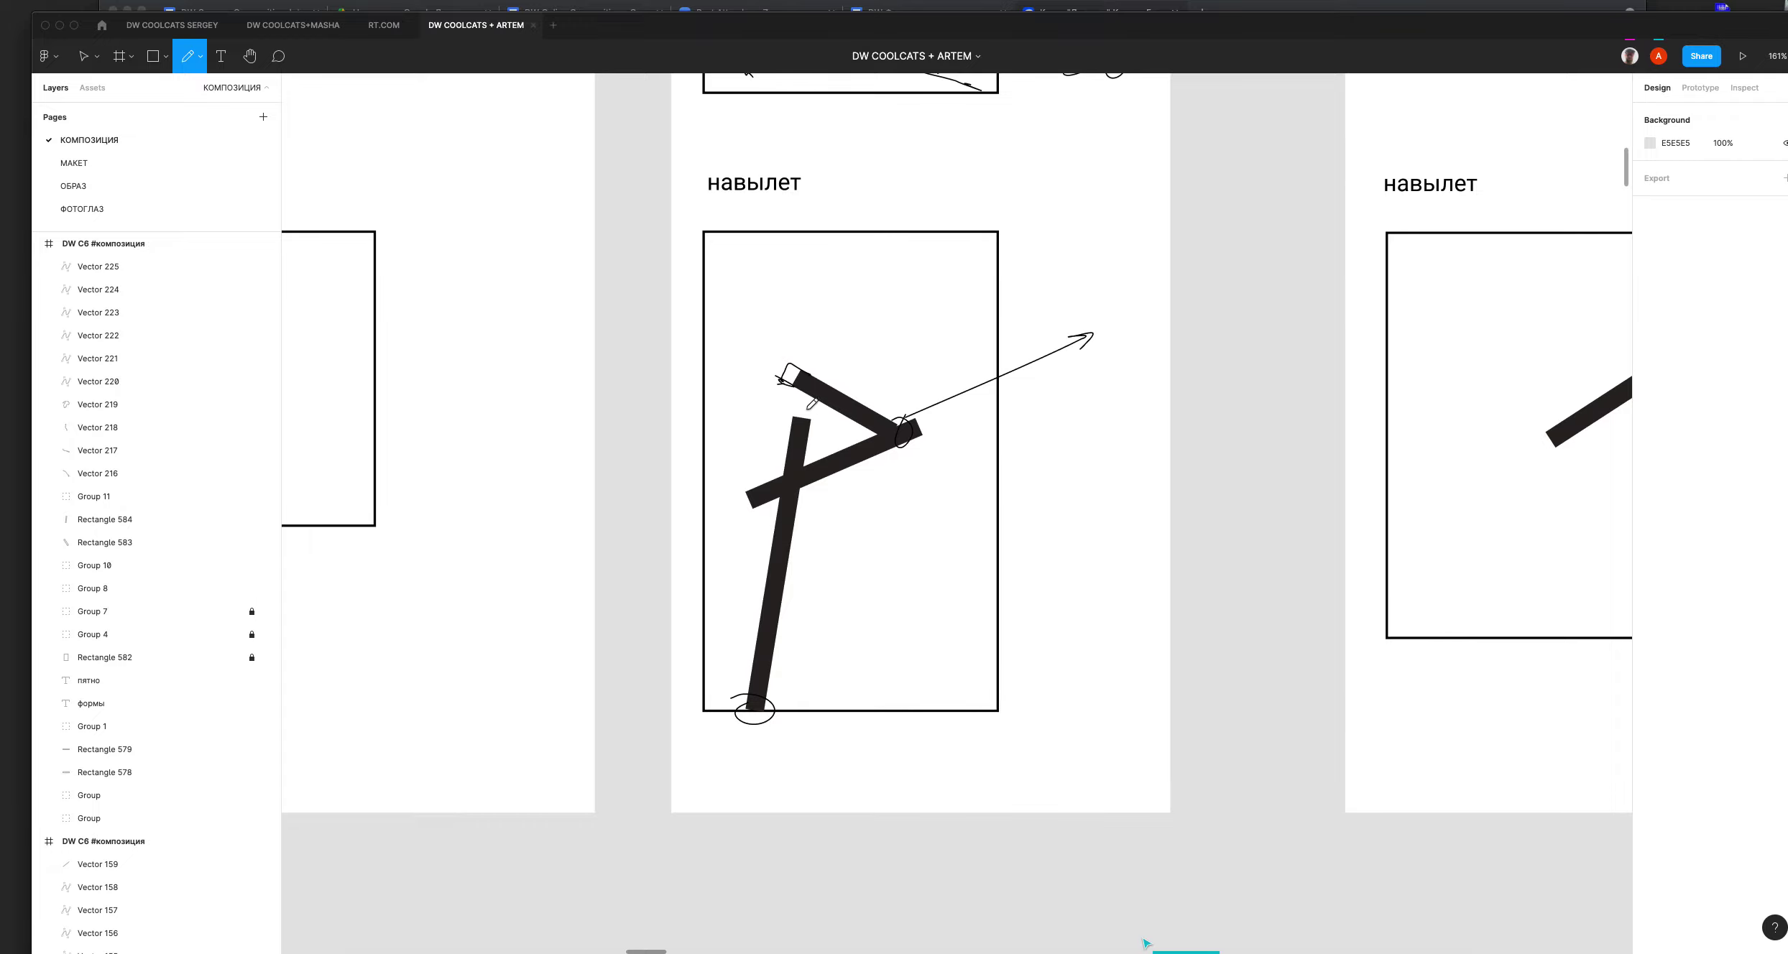
Step: Add pencil strokes along the long bar's upper edge, an angle mark at the crossing and a pointed mark in the left gap
drag(813, 422, 800, 497)
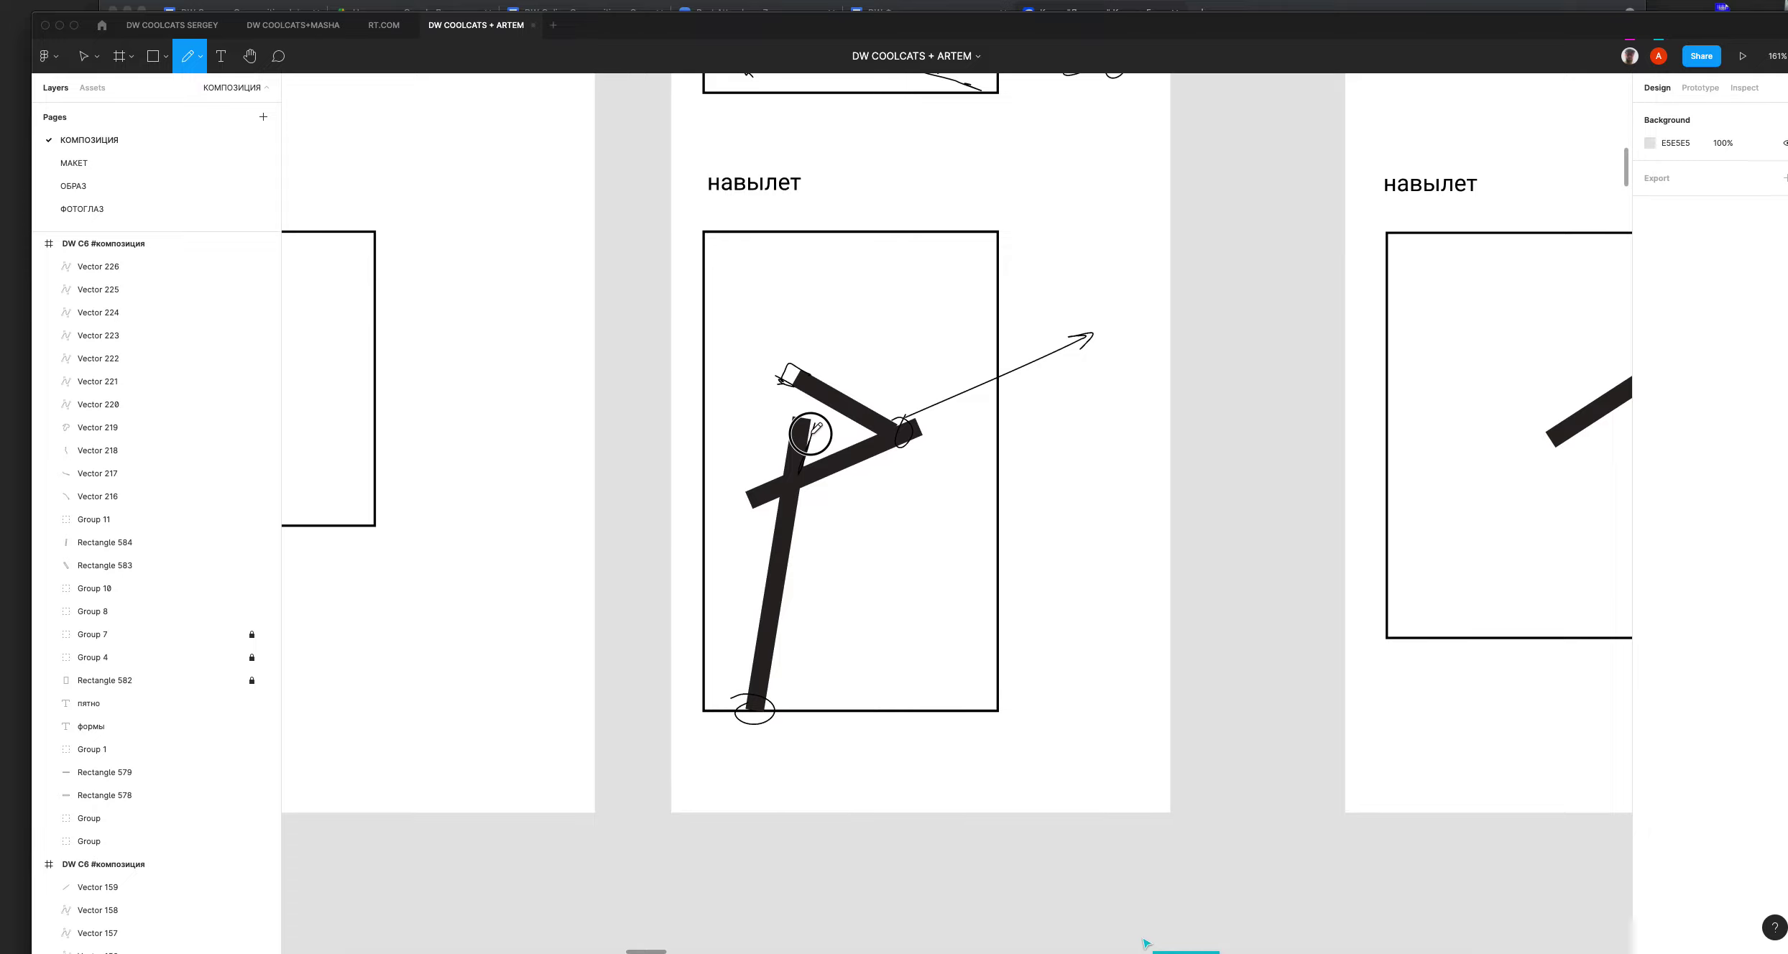
drag(815, 426, 798, 476)
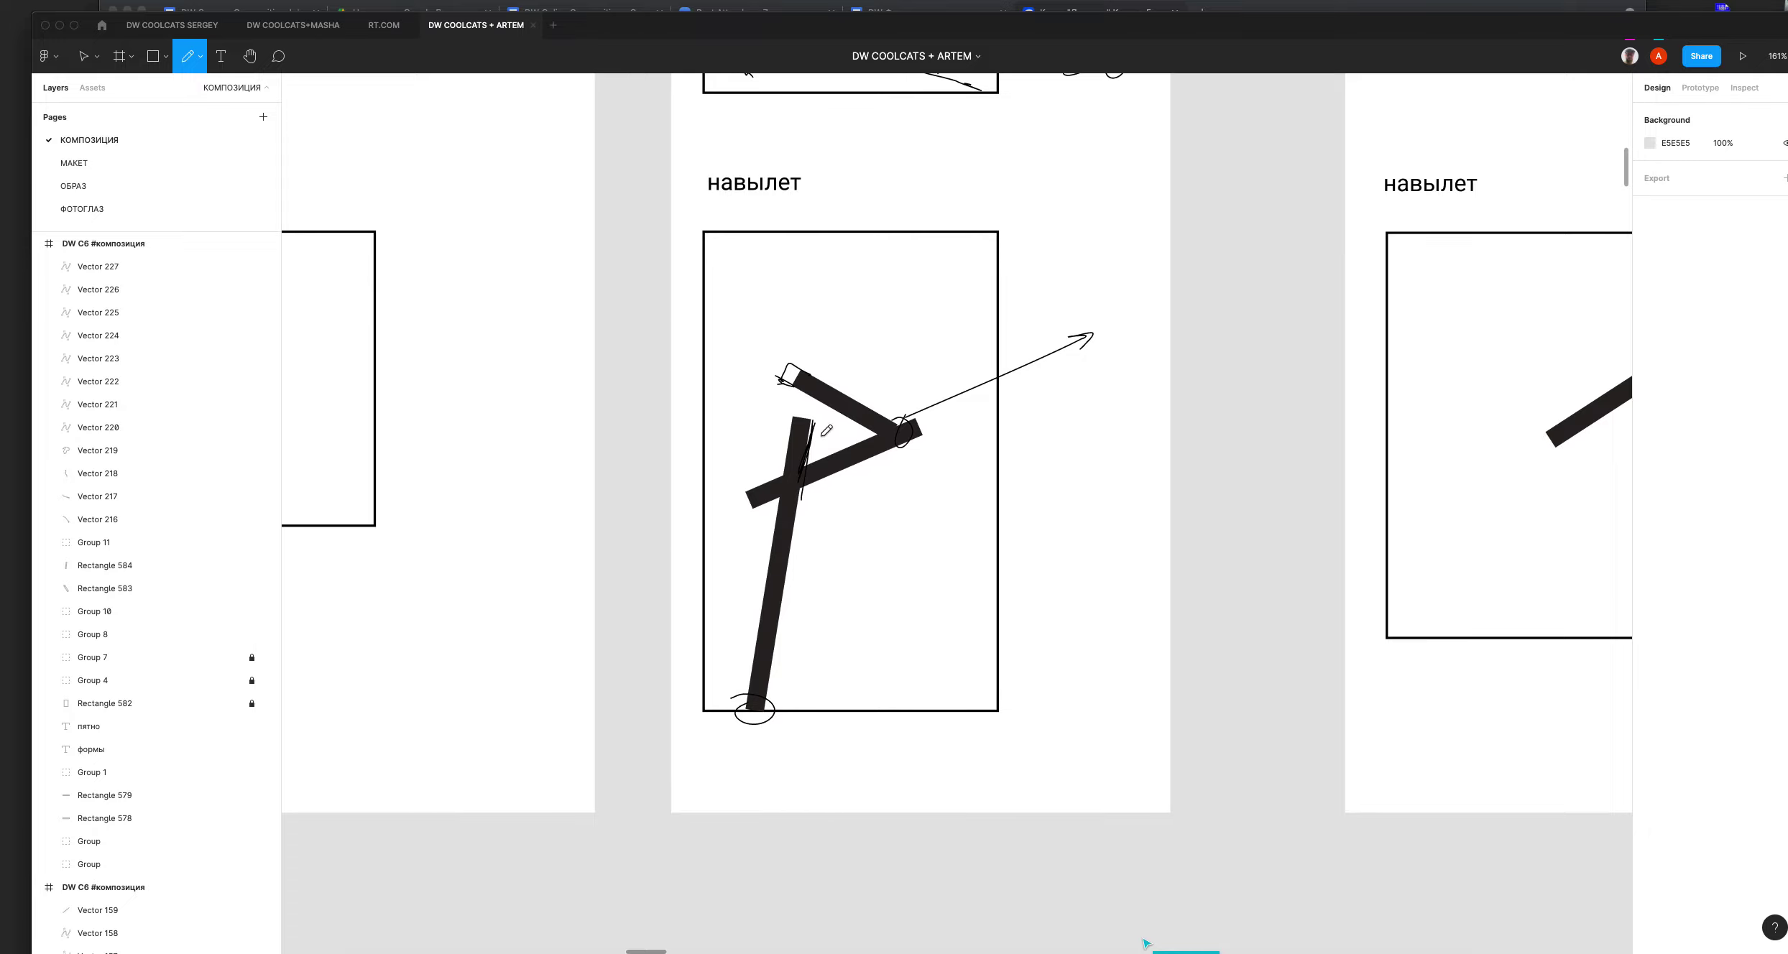
mouse_move(799, 448)
mouse_down()
mouse_move(819, 462)
mouse_move(801, 471)
mouse_move(837, 485)
mouse_up()
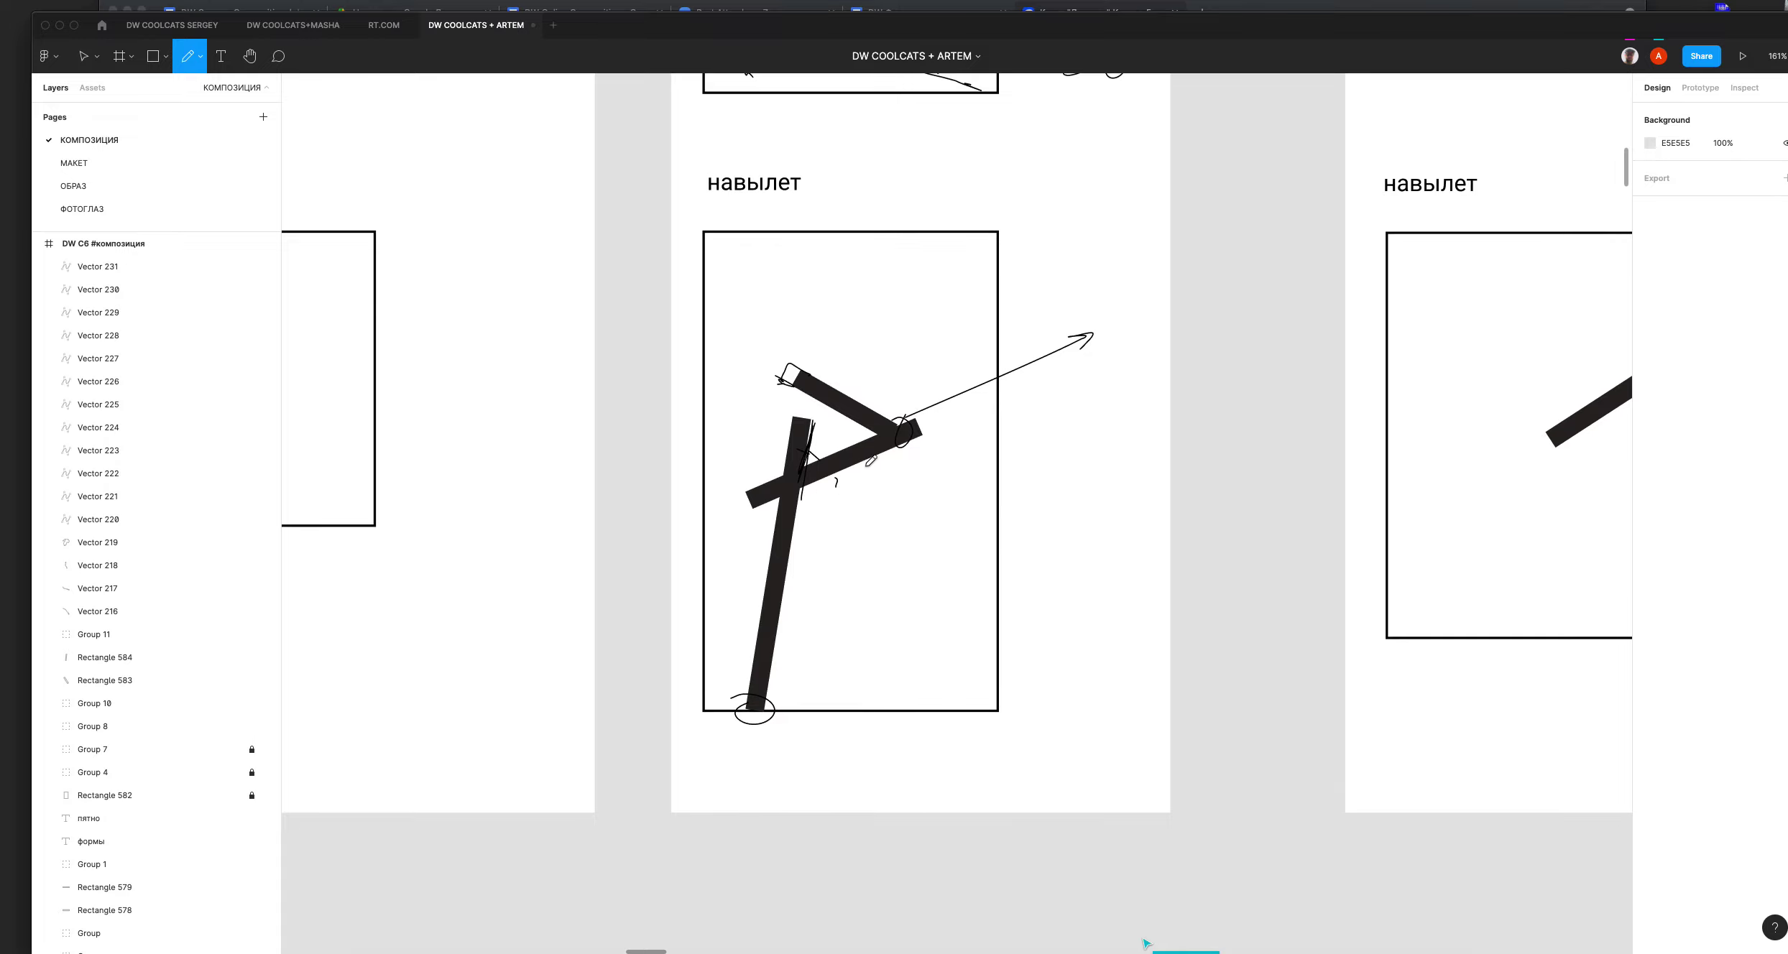
drag(715, 588, 713, 625)
Step: Draw a broken diagonal, the opposite diagonal, and vertical and horizontal axis lines through the tall навылет frame
drag(997, 230, 972, 265)
drag(955, 293, 710, 736)
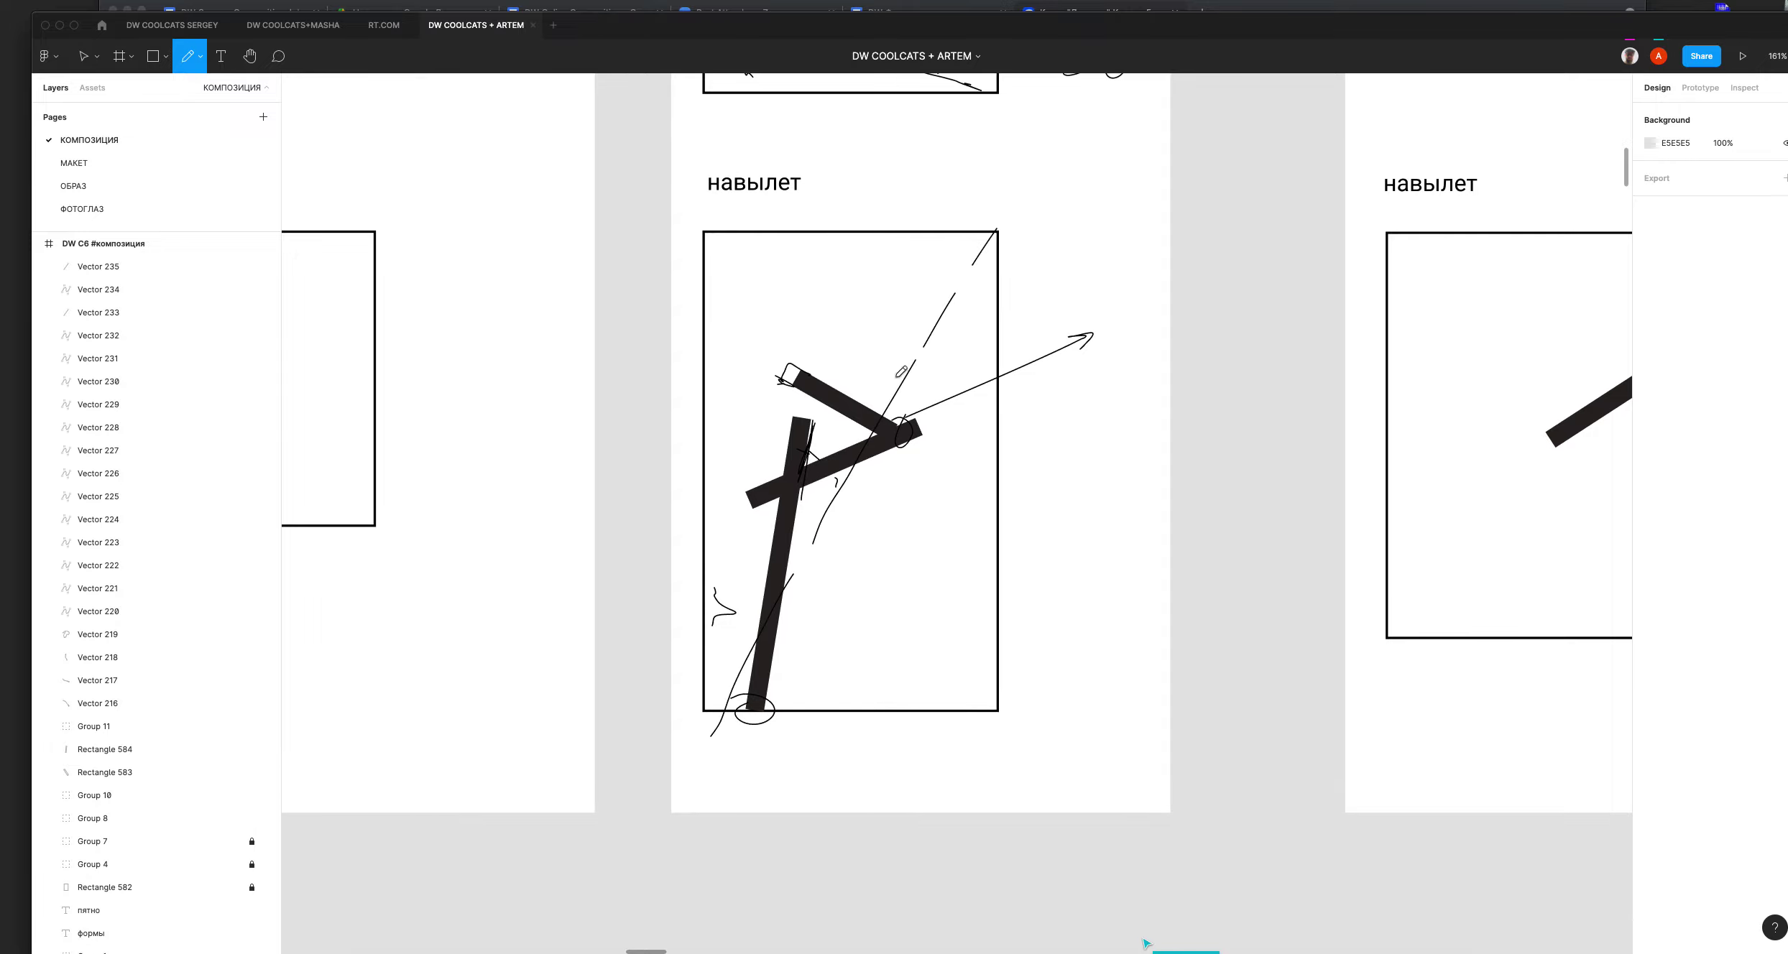
mouse_move(711, 231)
mouse_down()
mouse_move(844, 517)
mouse_move(968, 706)
mouse_up()
drag(844, 228, 825, 710)
drag(694, 488, 1058, 474)
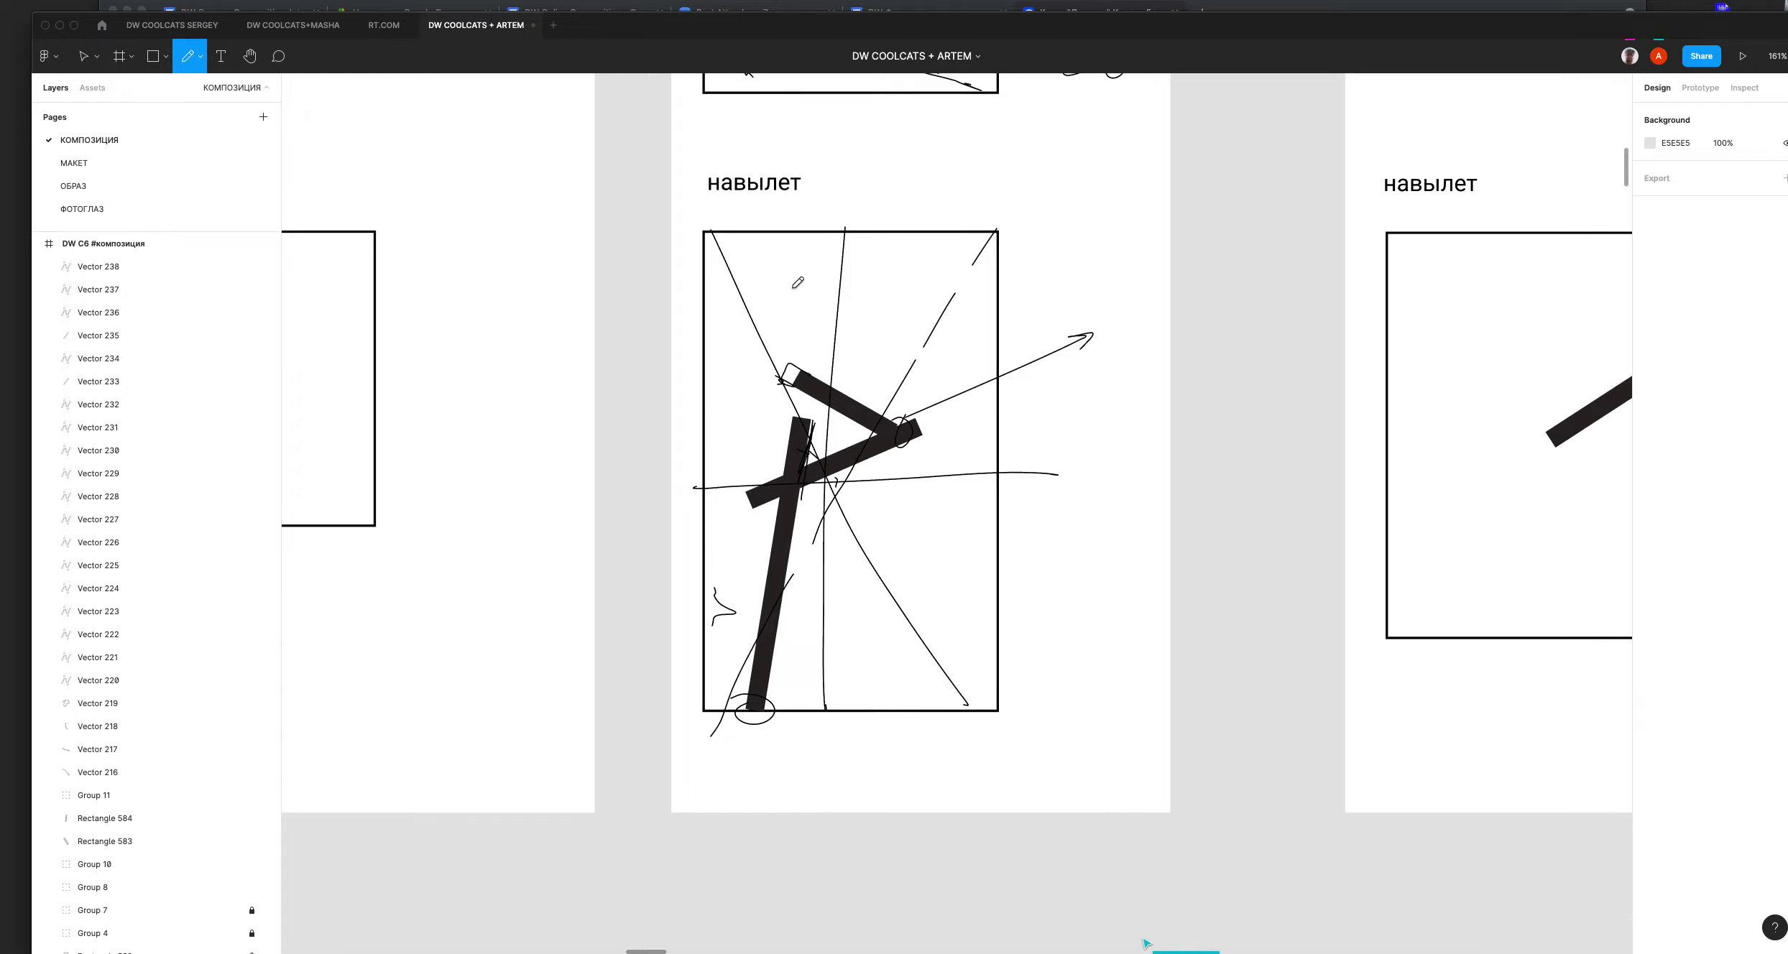
Step: Add two short vertical strokes across the tall навылет frame's top edge and a horizontal line above the bar figure
drag(788, 217, 788, 282)
drag(902, 217, 893, 295)
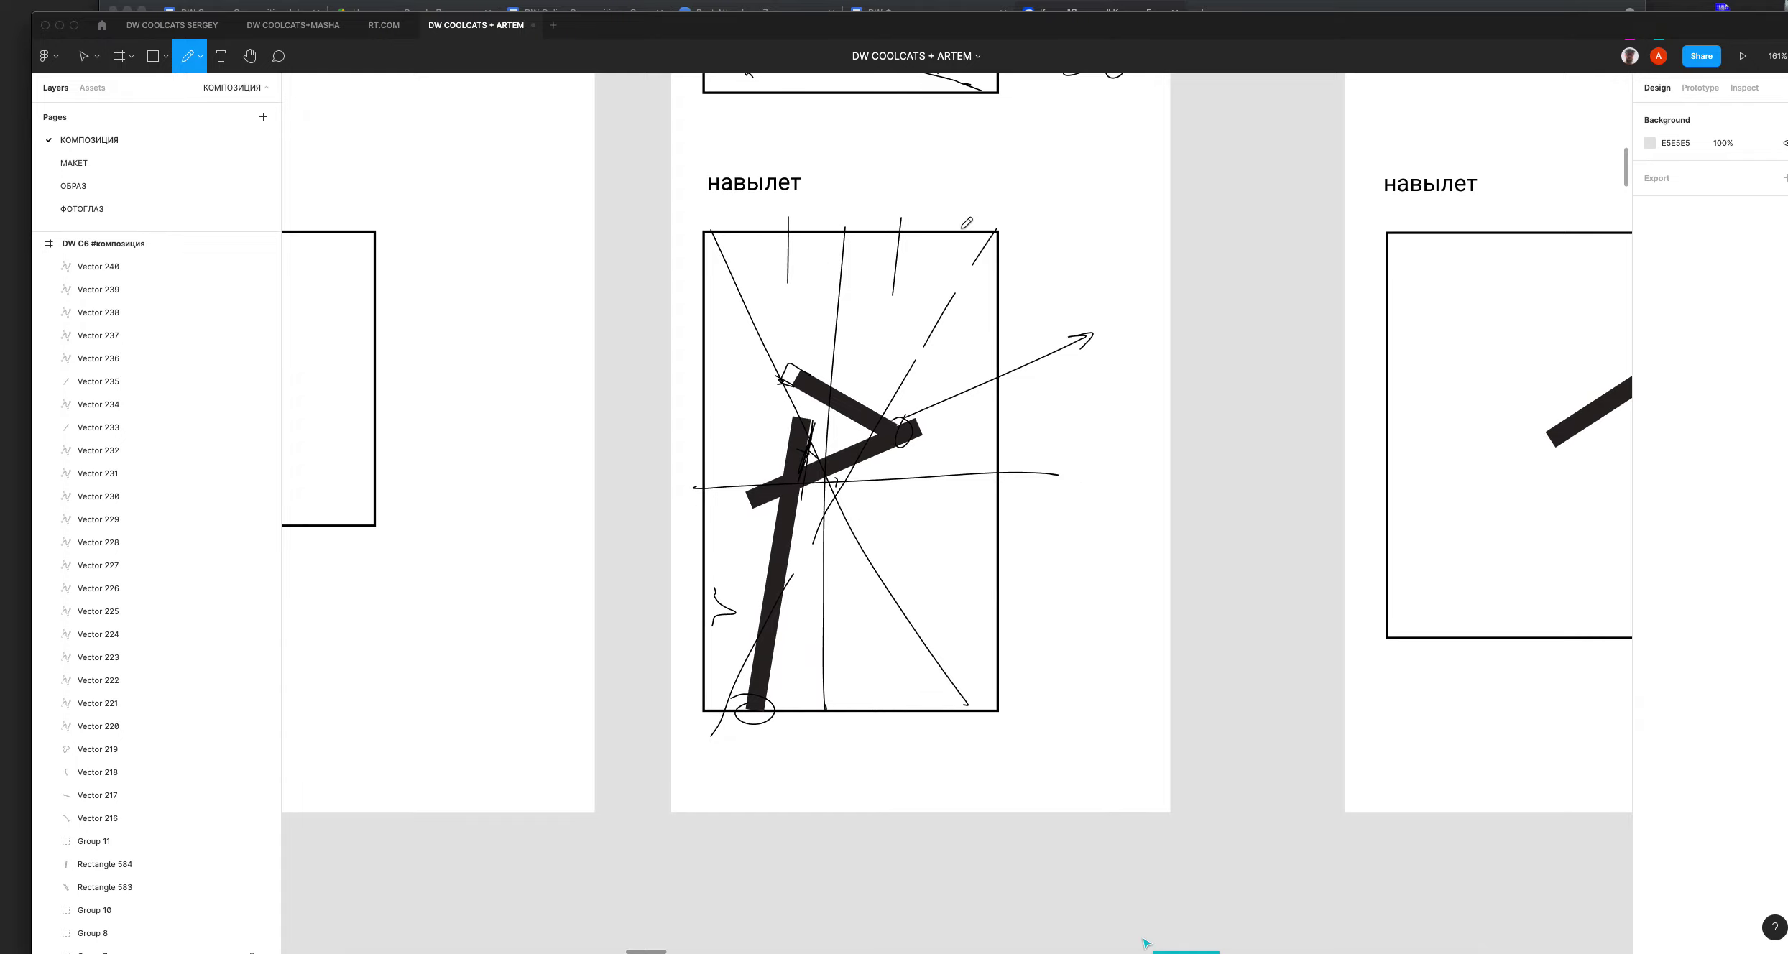
drag(701, 358, 1046, 352)
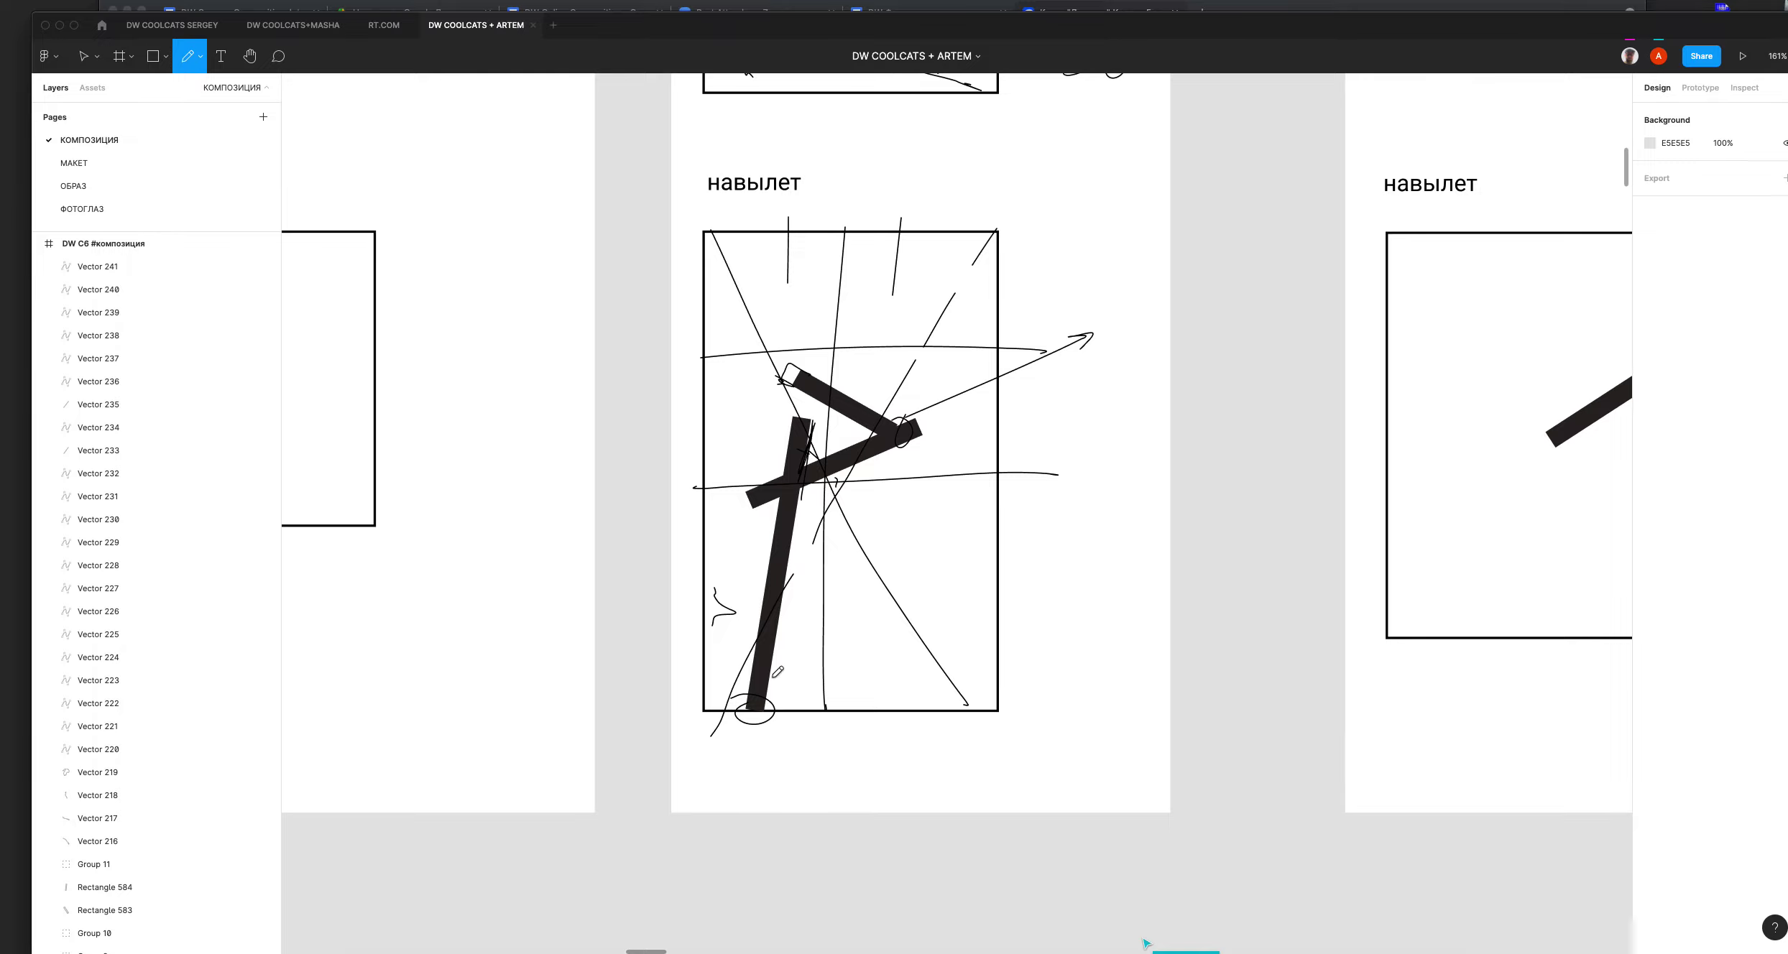
Step: Circle the whole bar figure in the square навылет frame and mark the gap beside the lower bar in the next tall крест frame
scroll(970, 376, right, 10)
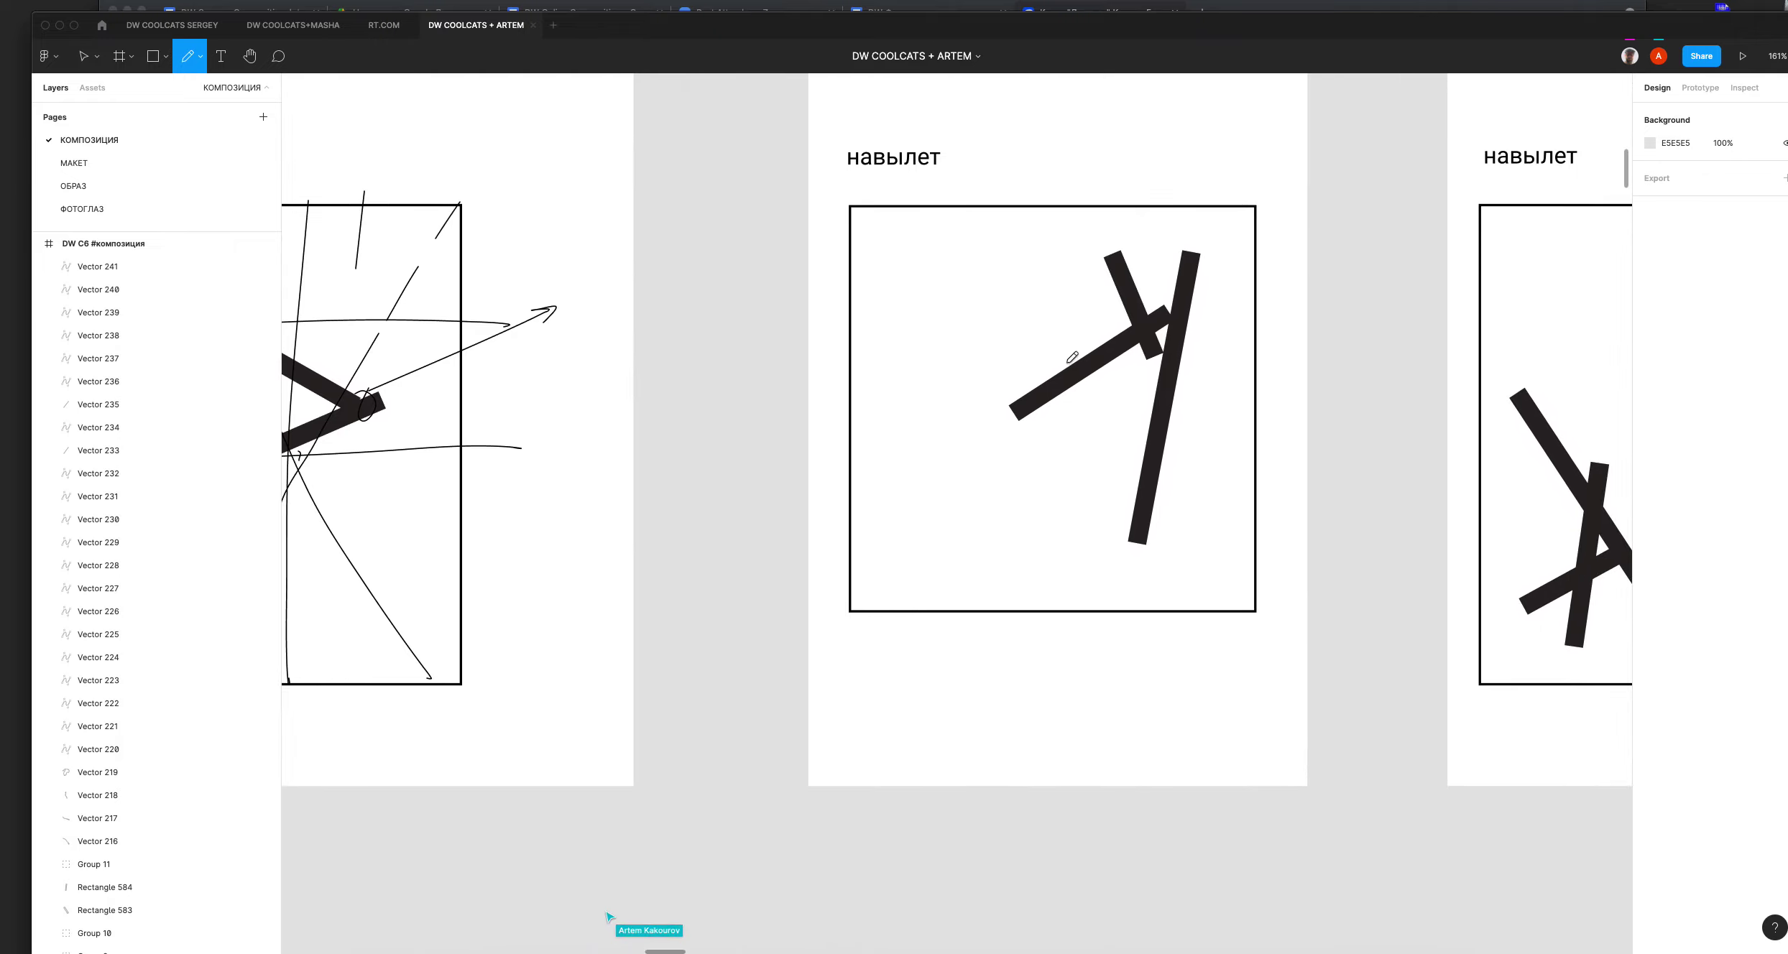
mouse_move(1193, 216)
mouse_down()
mouse_move(1311, 343)
mouse_move(1075, 244)
mouse_up()
mouse_move(1210, 319)
mouse_down()
mouse_move(786, 722)
mouse_move(753, 820)
mouse_up()
drag(791, 410, 664, 744)
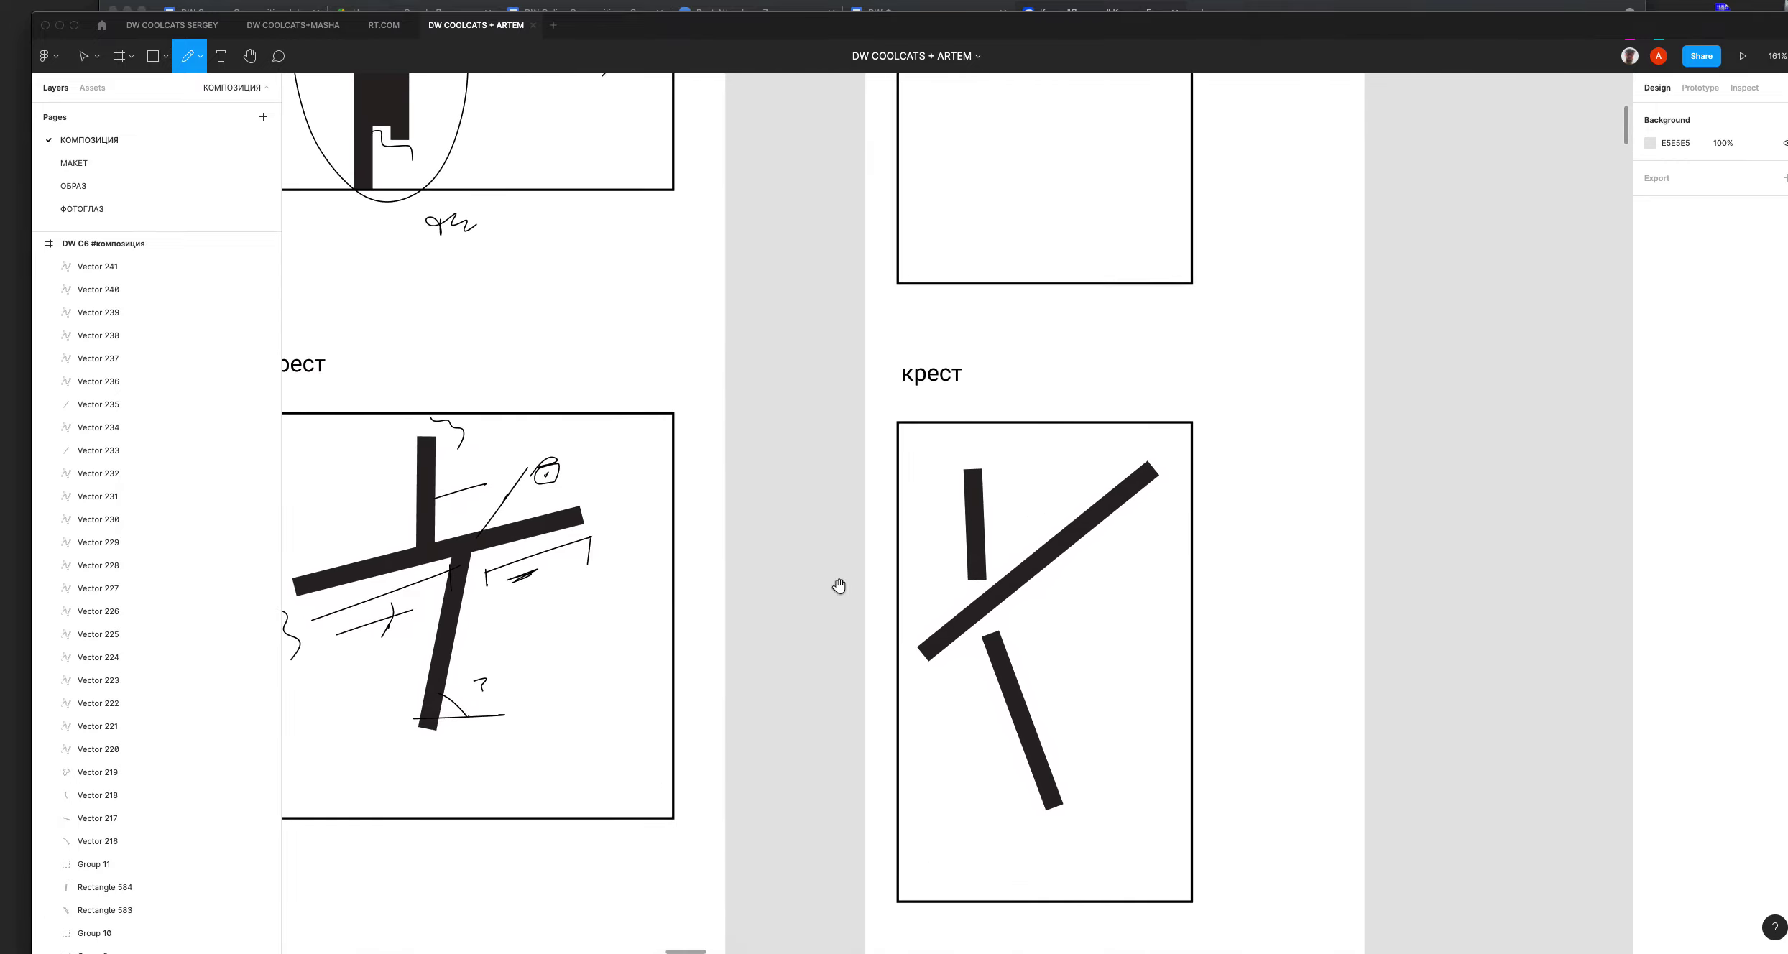
mouse_move(993, 601)
mouse_down()
mouse_move(979, 616)
mouse_move(1000, 631)
mouse_up()
Step: Circle the junction of the three bars in the last tall навылет frame
drag(951, 280, 992, 725)
mouse_move(983, 334)
mouse_down()
mouse_move(1114, 479)
mouse_move(1214, 269)
mouse_up()
drag(989, 537, 987, 477)
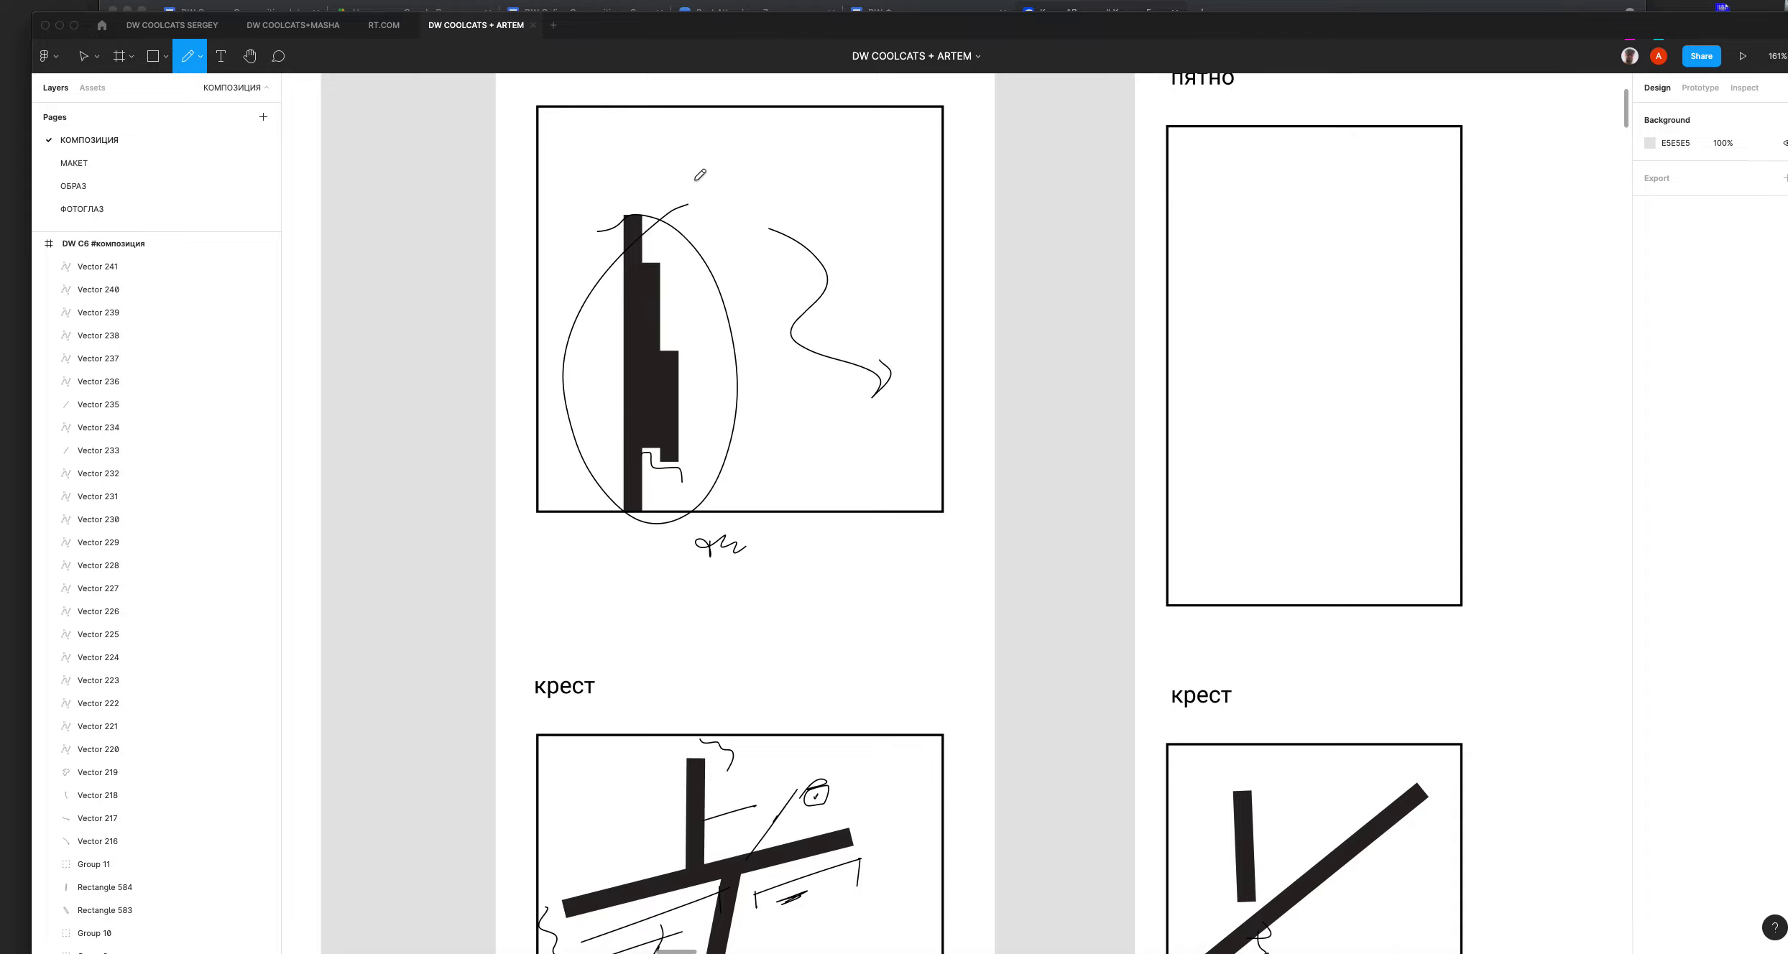
scroll(807, 599, down, 5)
scroll(807, 599, right, 2)
drag(942, 519, 757, 69)
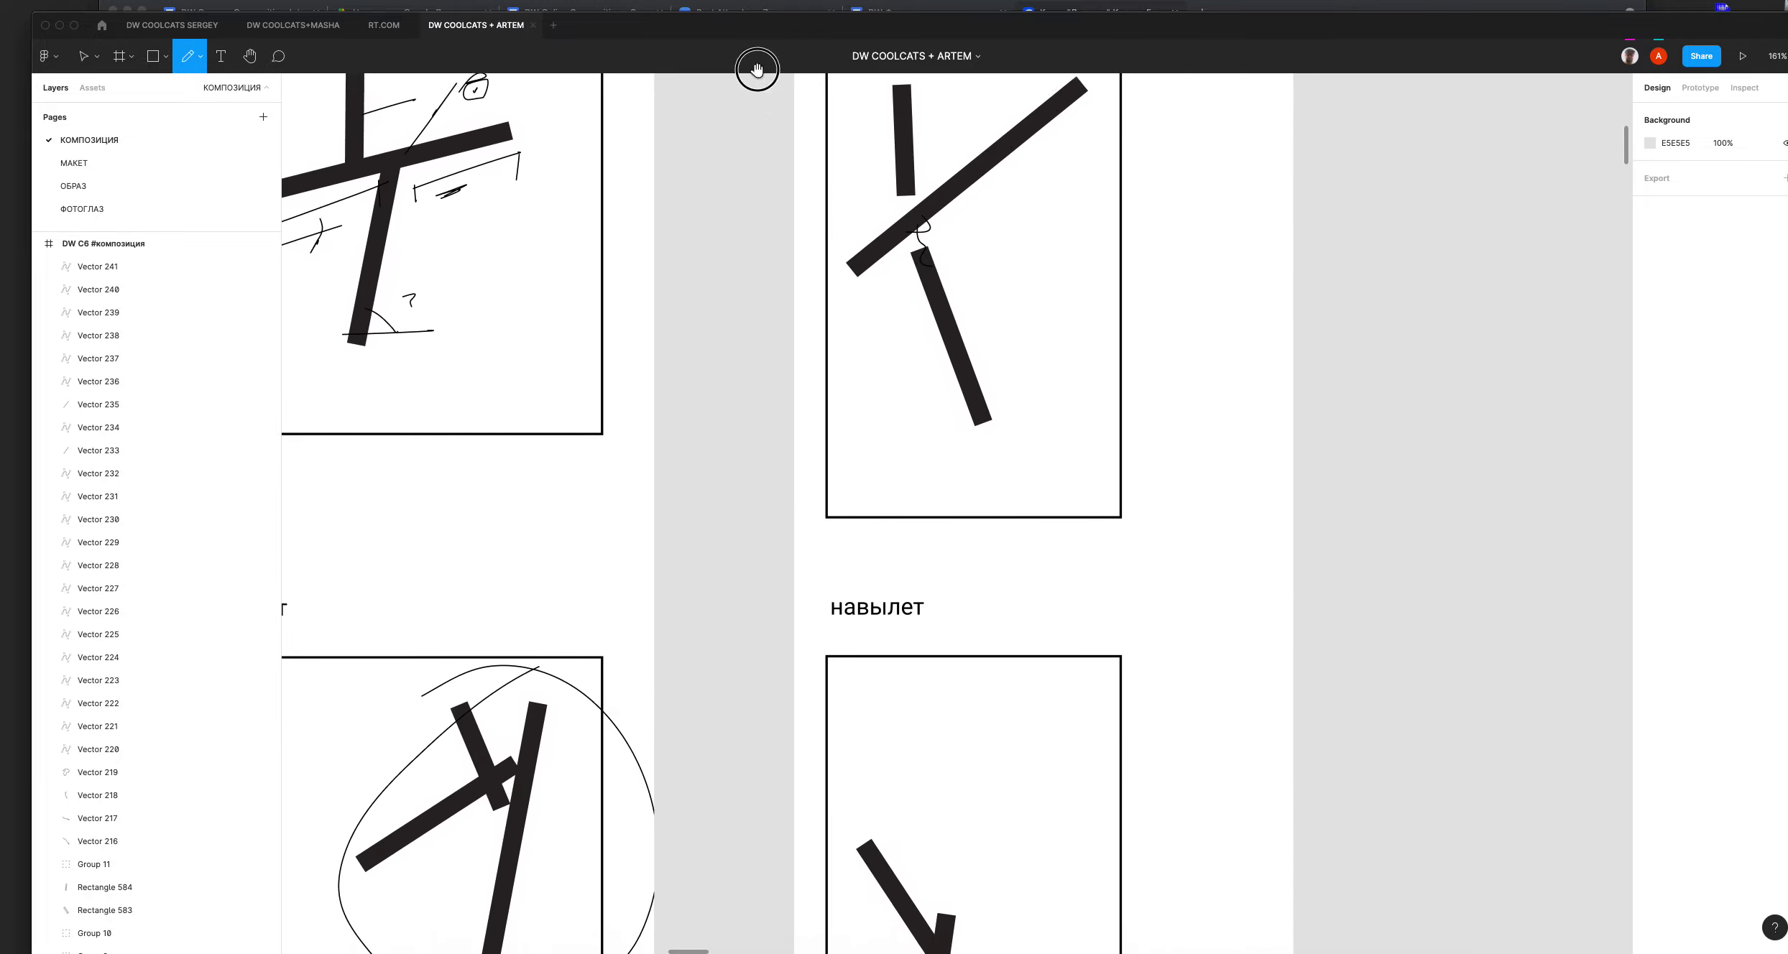
scroll(841, 123, down, 7)
scroll(841, 123, right, 1)
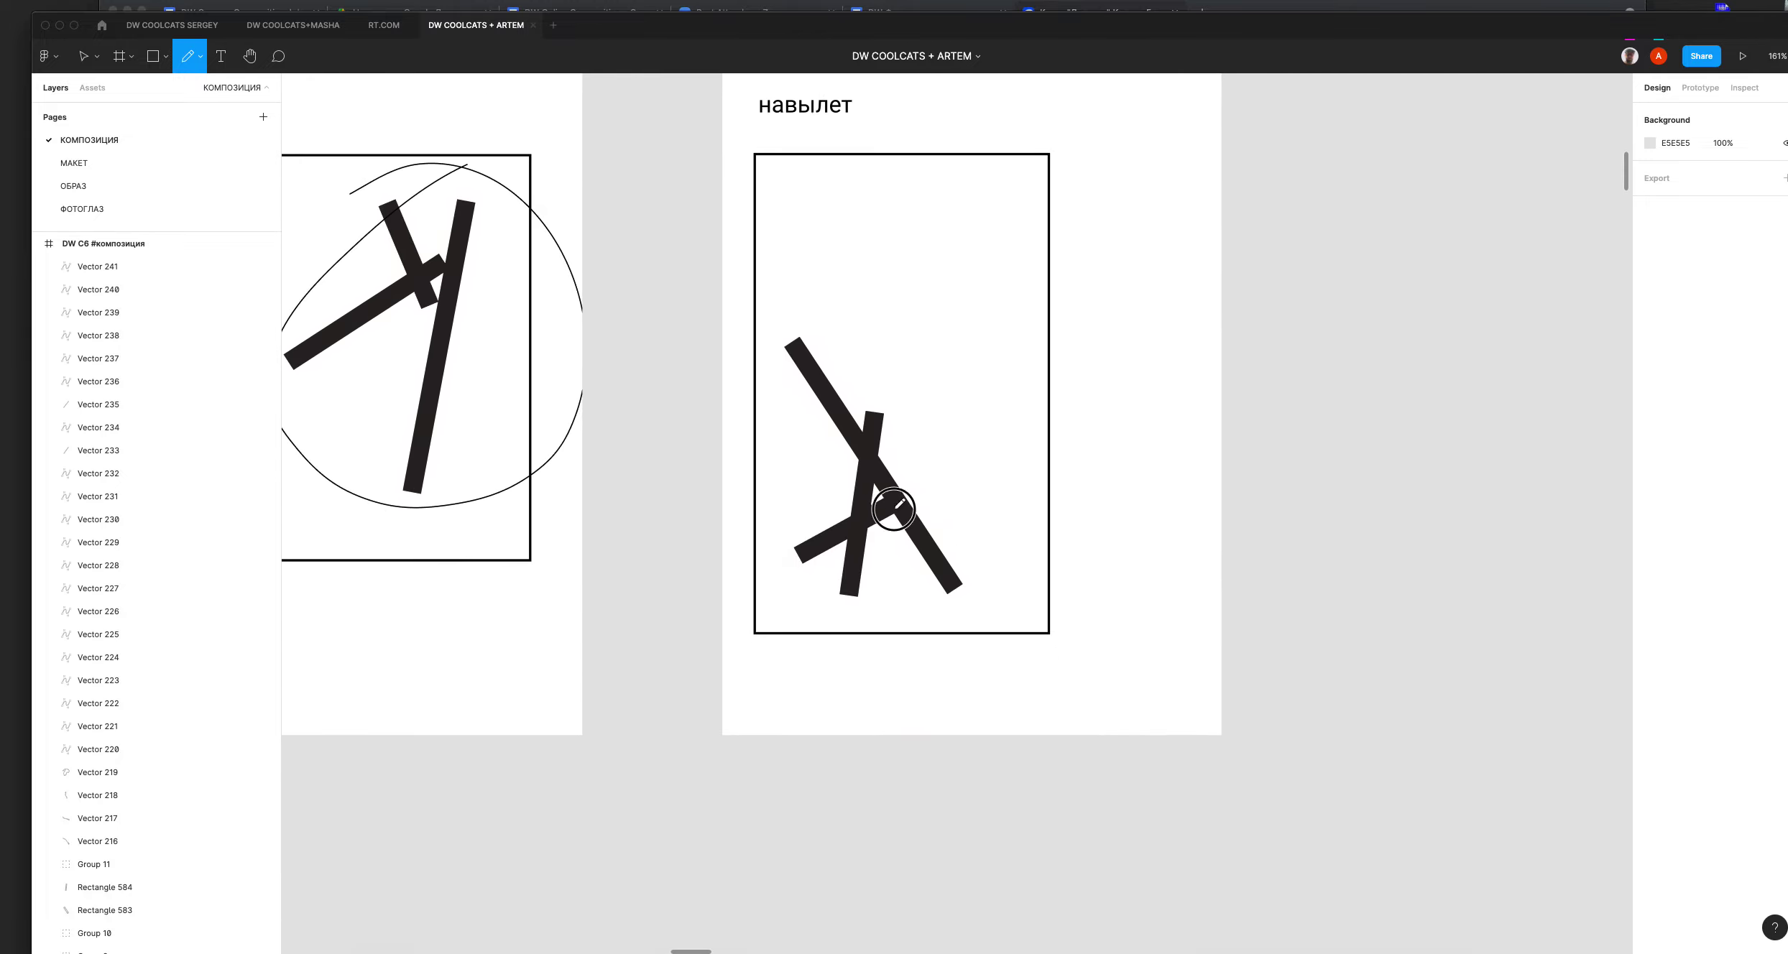
drag(894, 507, 913, 486)
Step: Try a horizontal line above the bars and a diagonal line along the long bar, undoing each one
drag(757, 315, 1044, 321)
key(super+z)
mouse_move(749, 323)
mouse_down()
mouse_move(977, 325)
mouse_move(969, 631)
mouse_up()
key(super+z)
Step: Draw an arrow into the circled joint, an oblique line in the upper empty area and an arrowed line parallel to the long bar
mouse_move(922, 403)
mouse_down()
mouse_move(951, 524)
mouse_move(900, 483)
mouse_move(1055, 442)
mouse_up()
drag(919, 476, 923, 491)
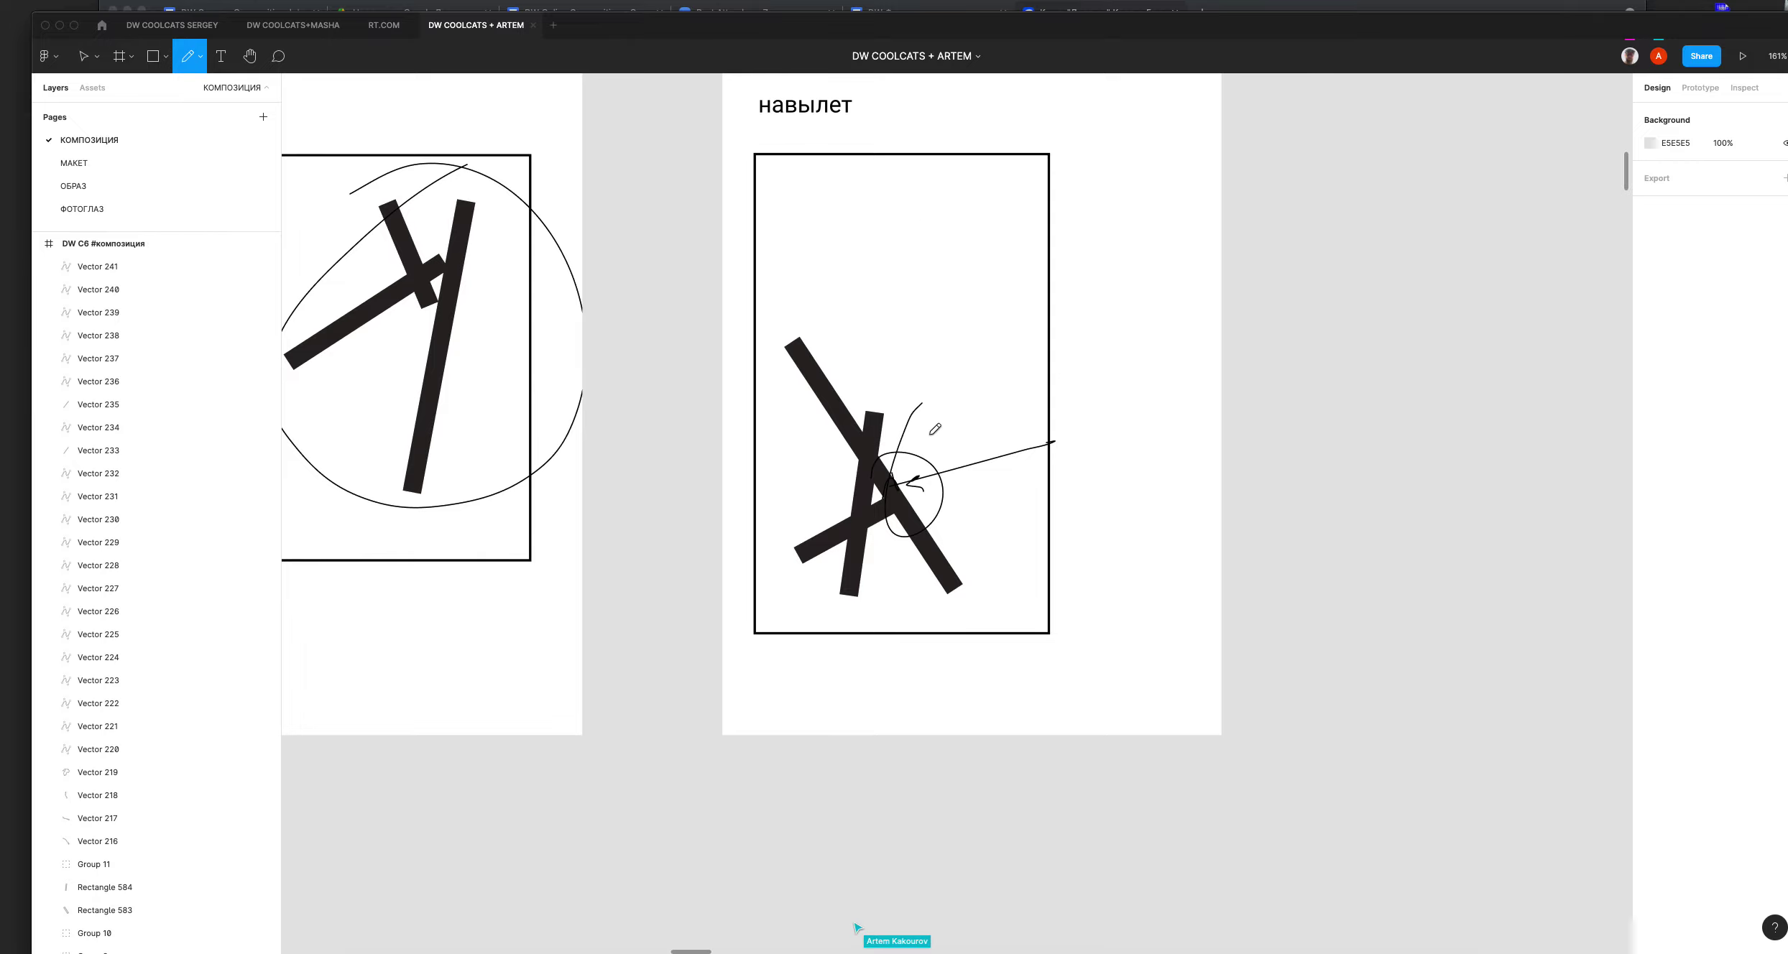
drag(1035, 174, 899, 371)
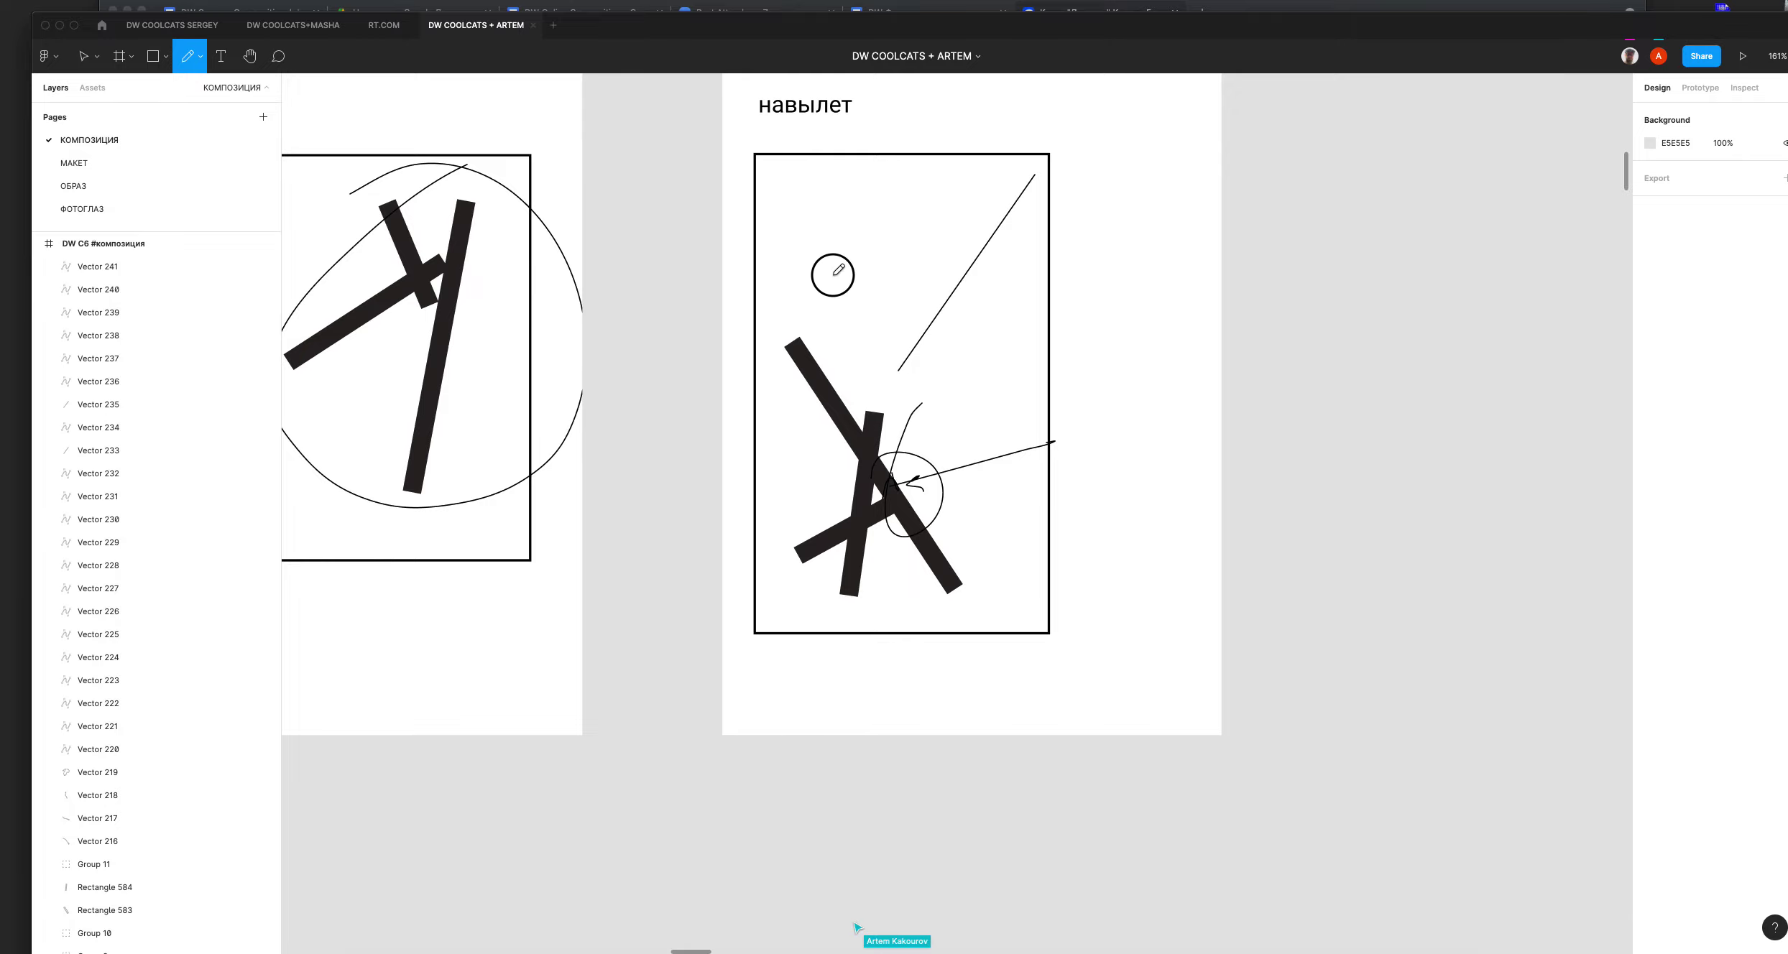
drag(813, 246, 1013, 573)
mouse_move(828, 366)
mouse_down()
mouse_move(848, 338)
mouse_move(872, 348)
mouse_up()
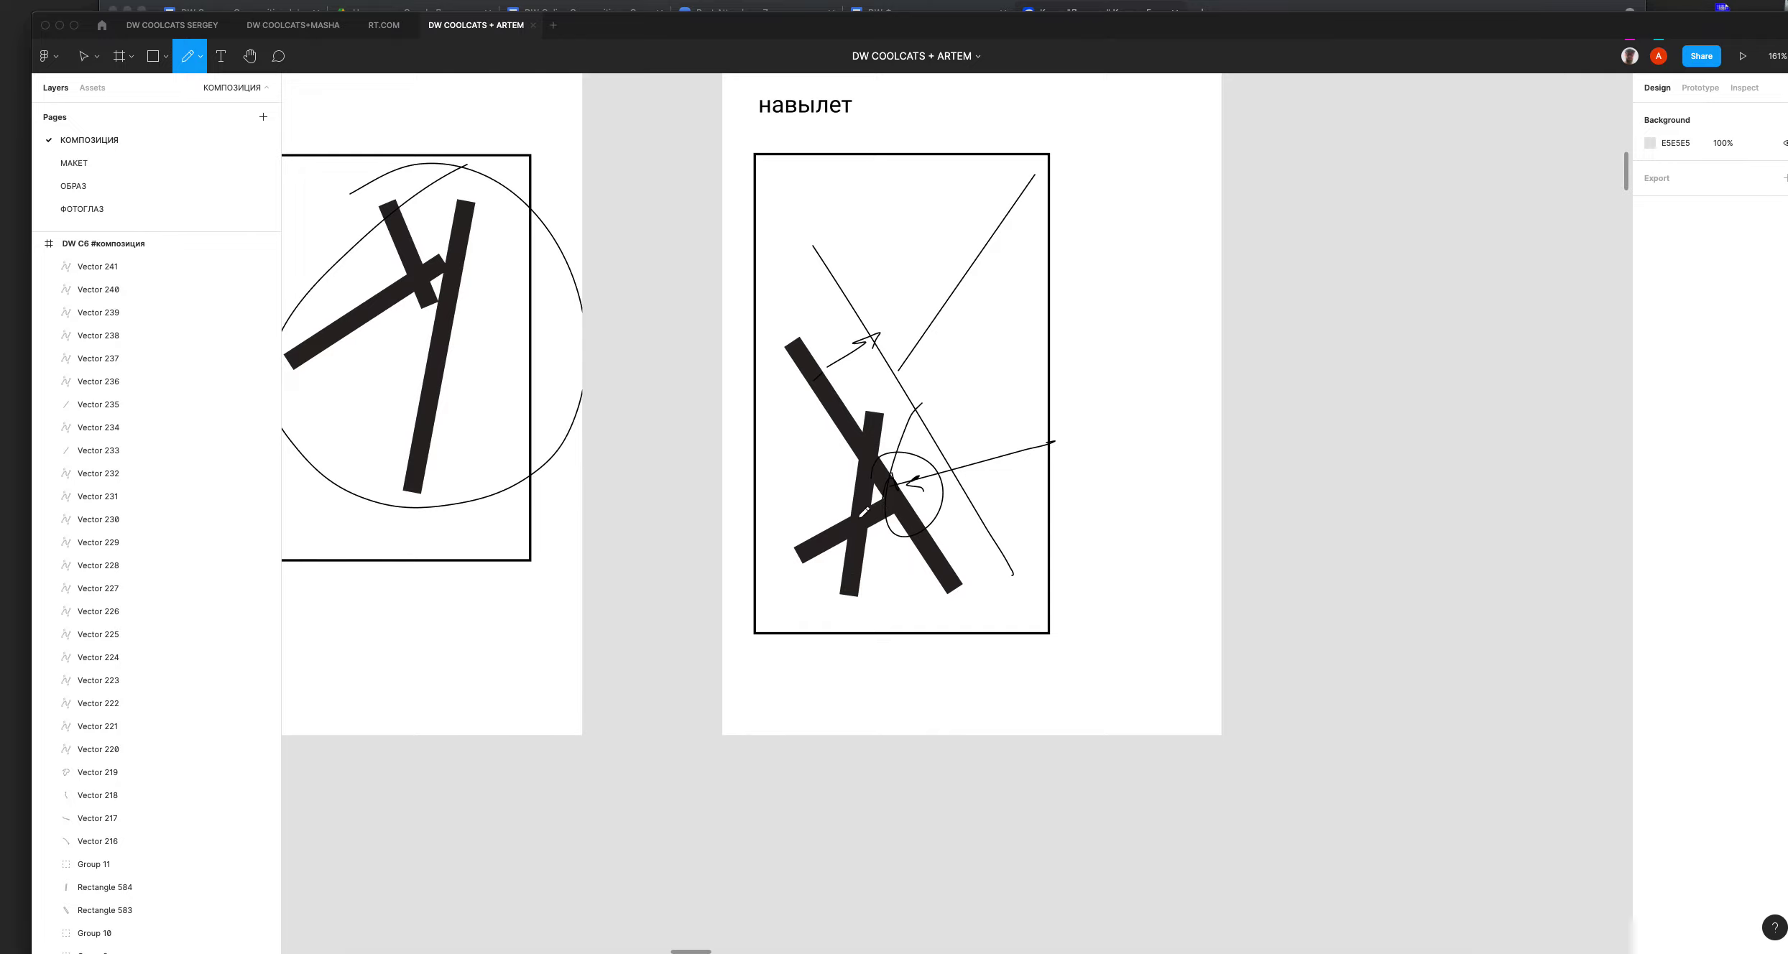
Step: Try moving the near-vertical short bar inside its group upward across the long bar in the last tall навылет frame
key(v)
click(860, 520)
double_click(856, 568)
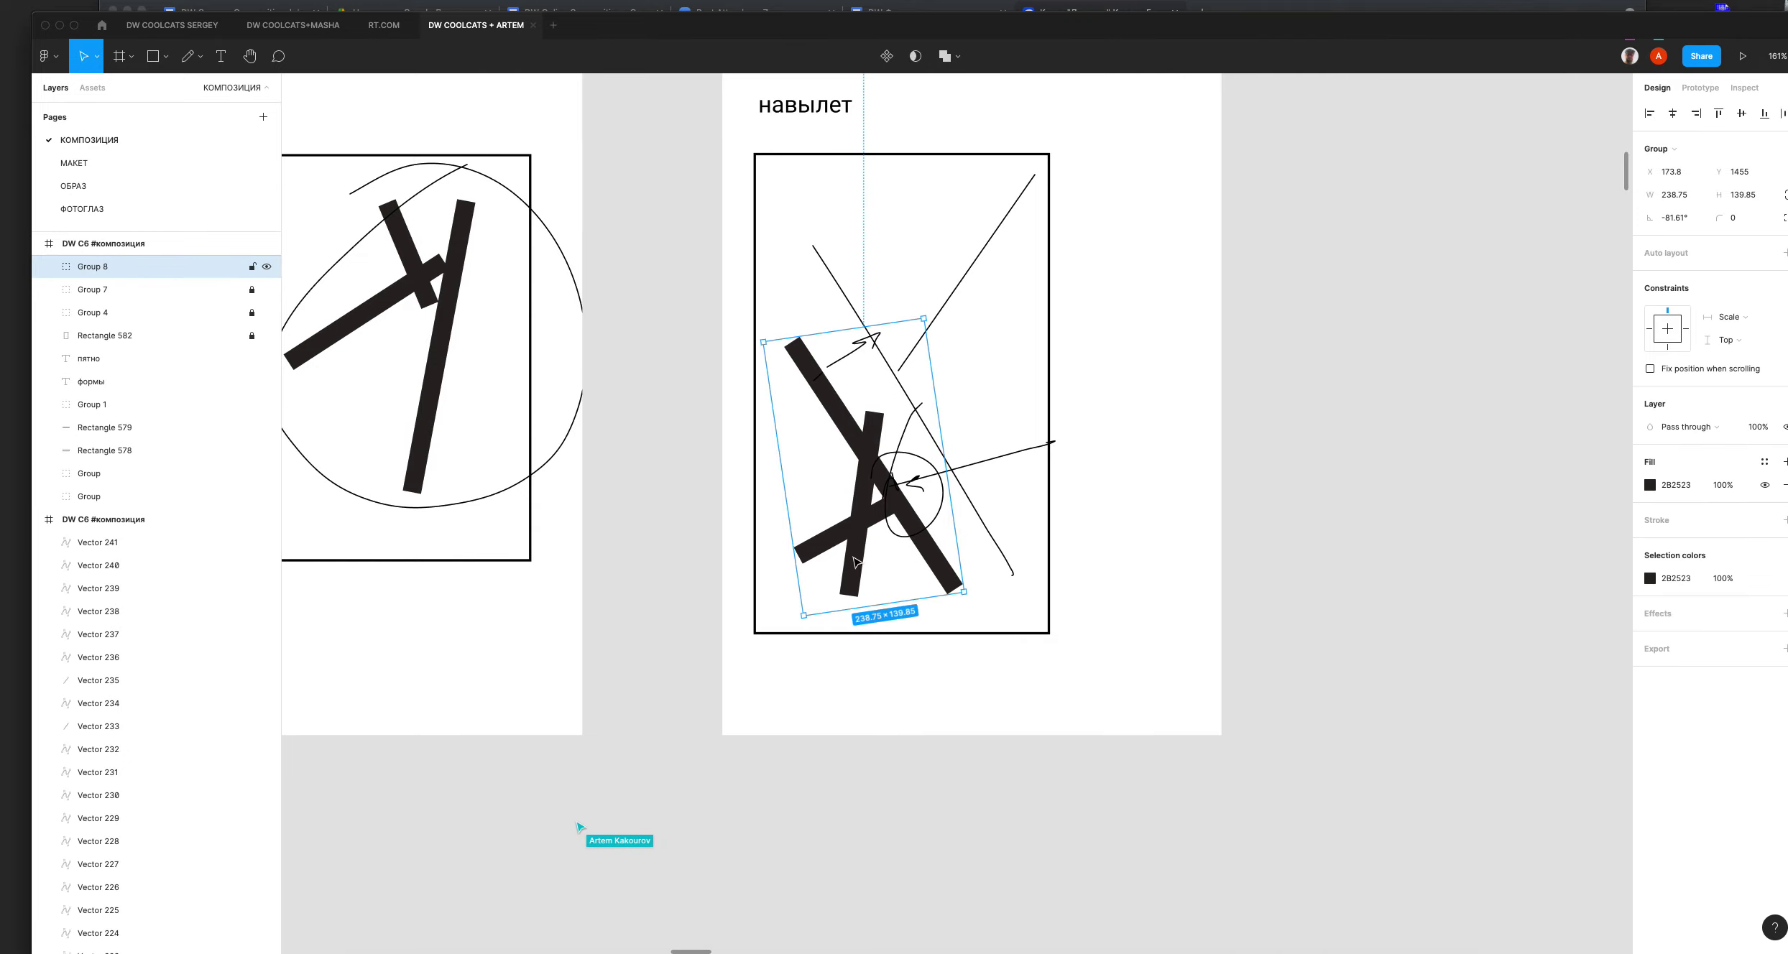
double_click(853, 570)
click(855, 551)
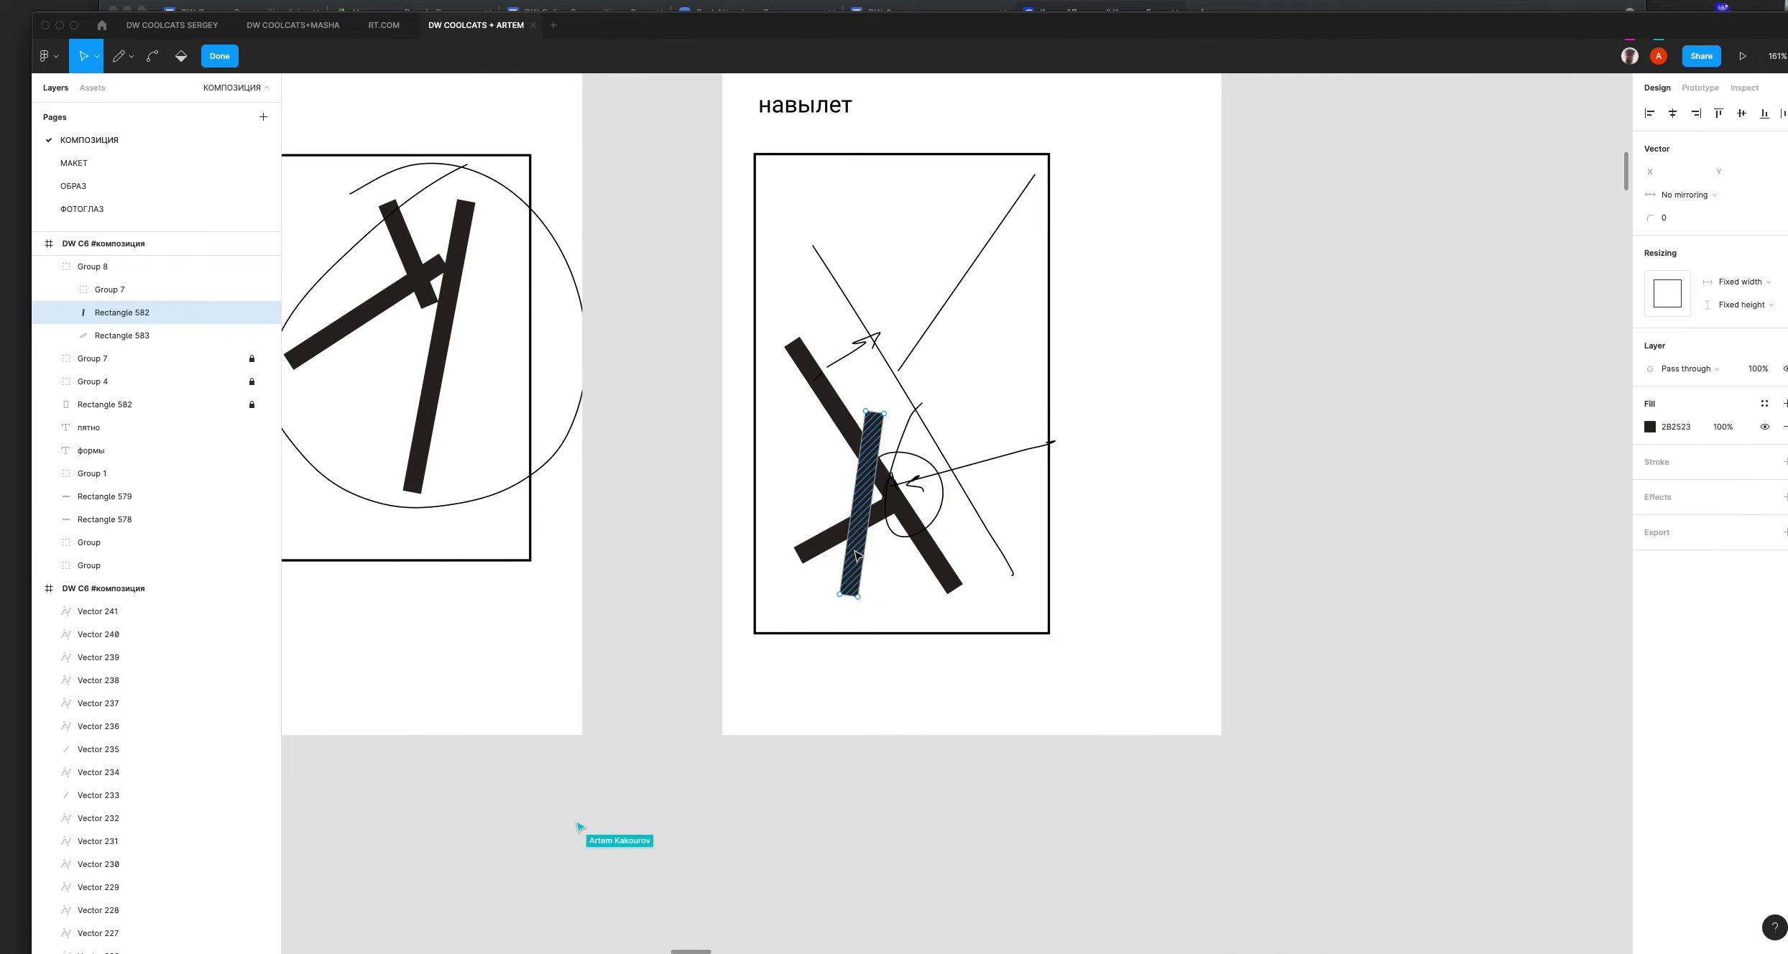
key(Escape)
drag(859, 559, 867, 480)
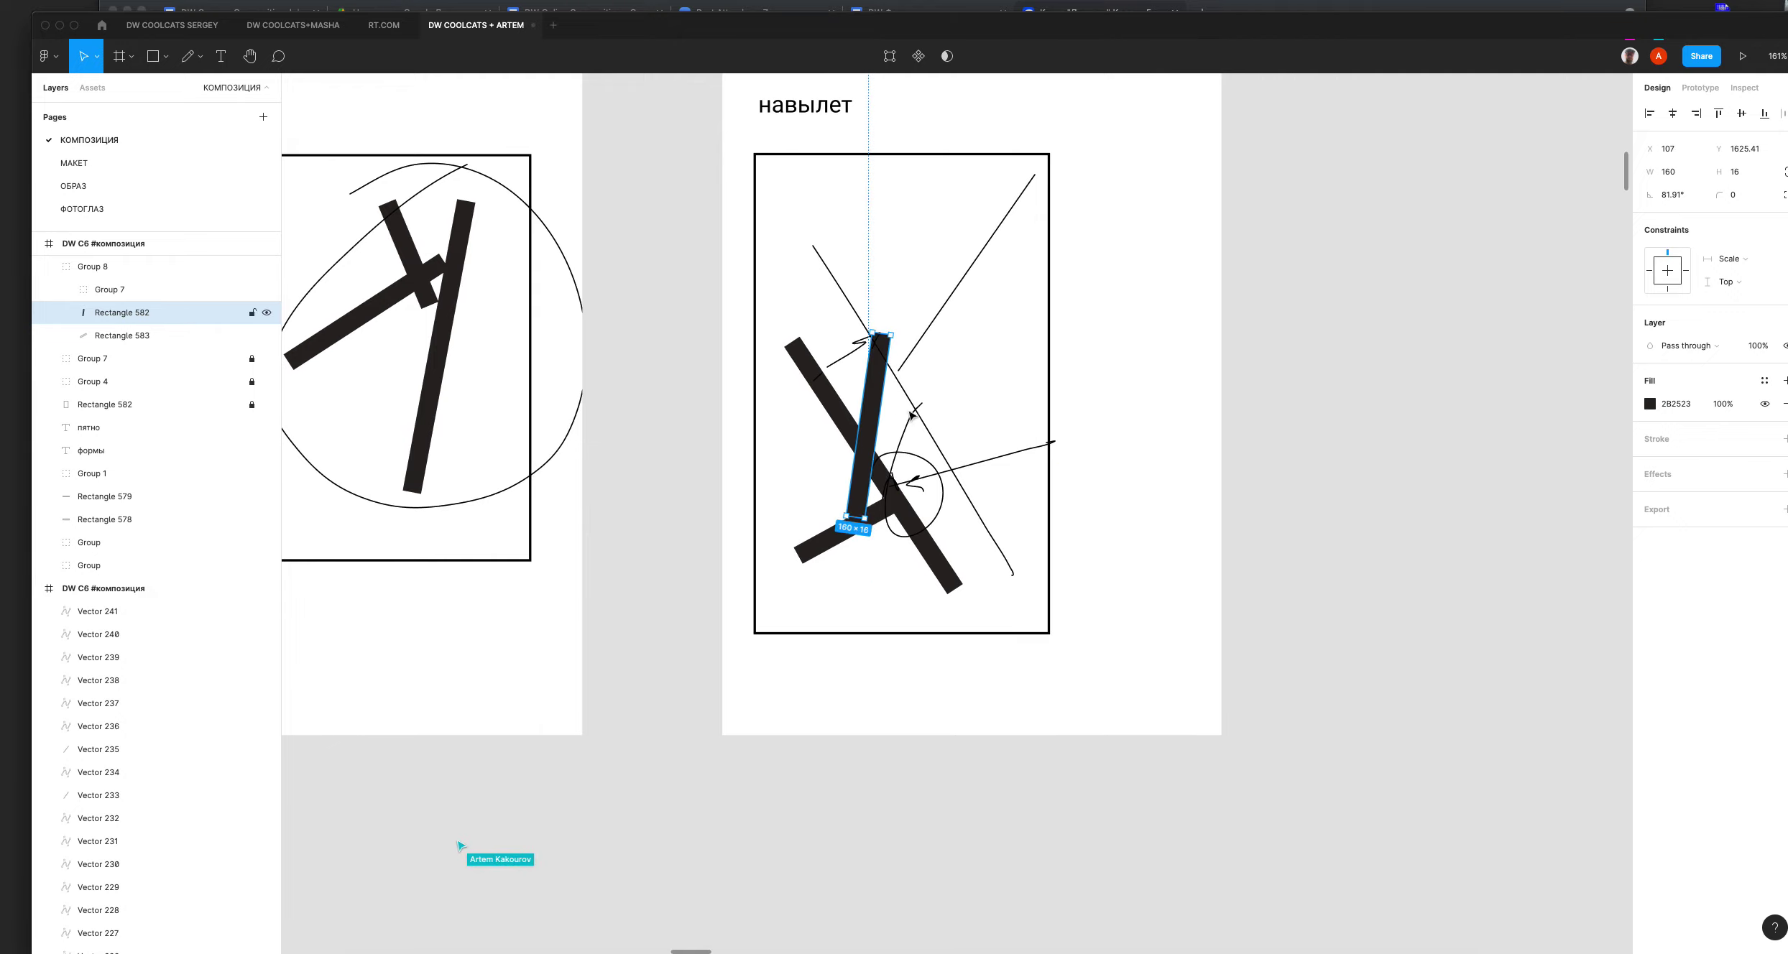
Step: Undo the short bar's move and the small arrow drawn between the long bar and its parallel line
key(super+z)
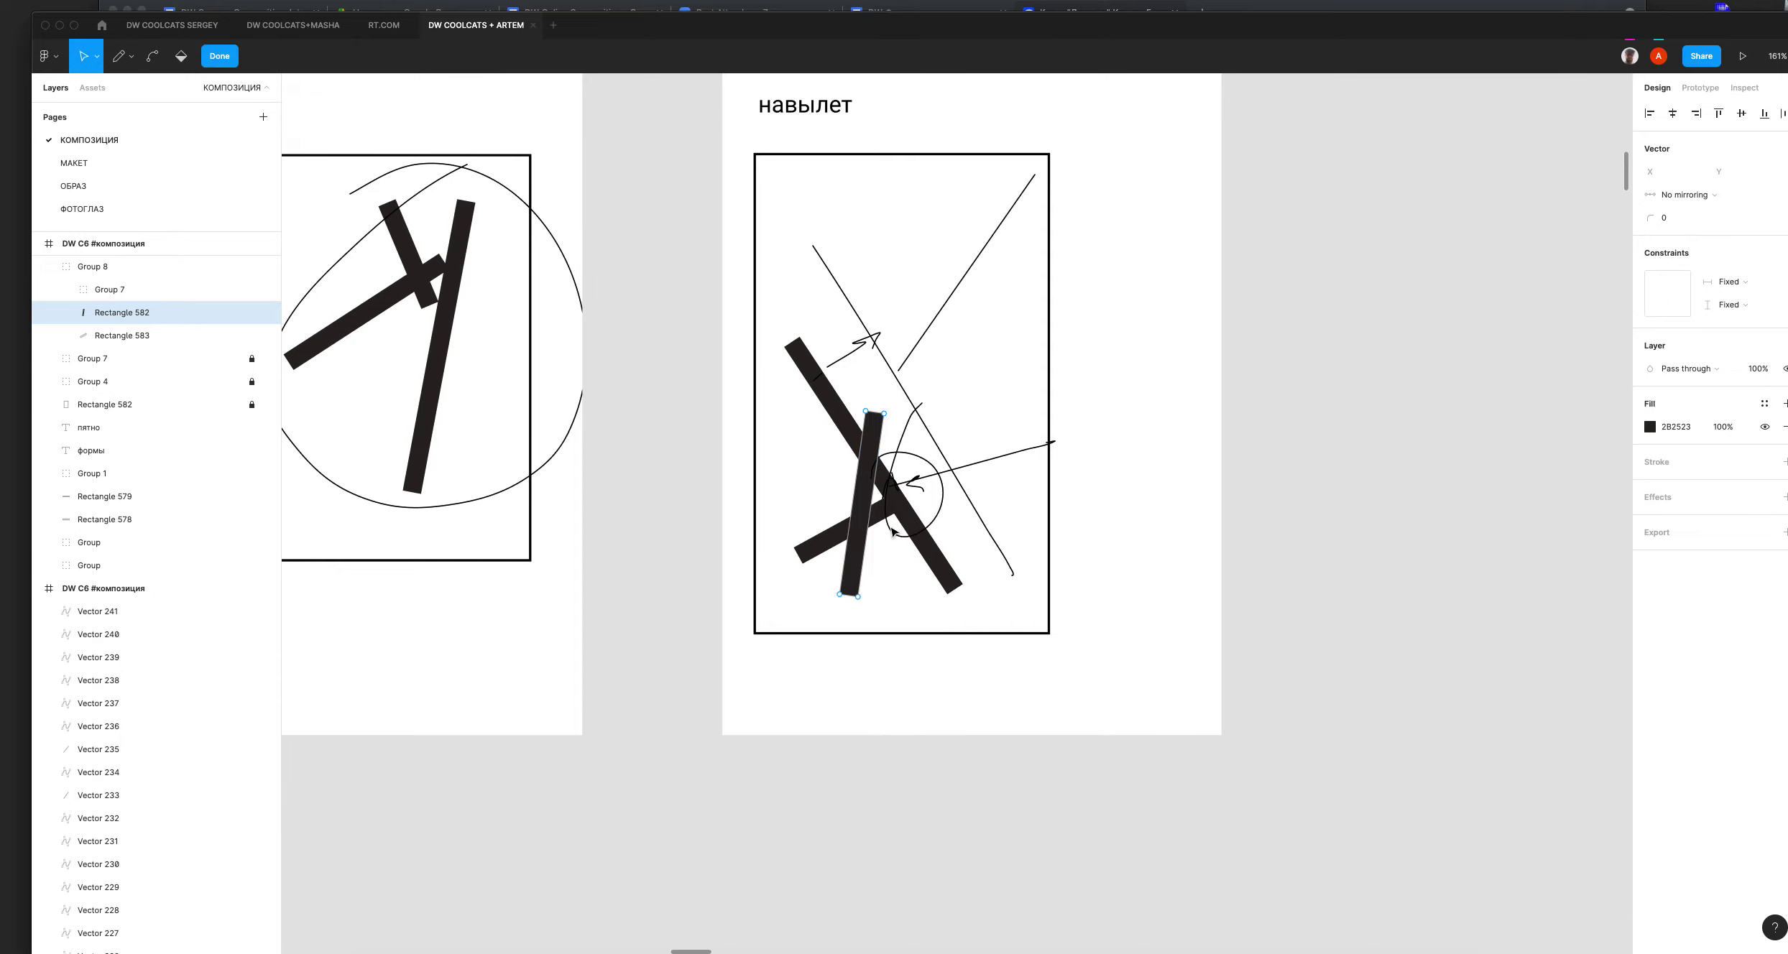
key(super+z)
click(911, 548)
key(super+z)
key(super+z)
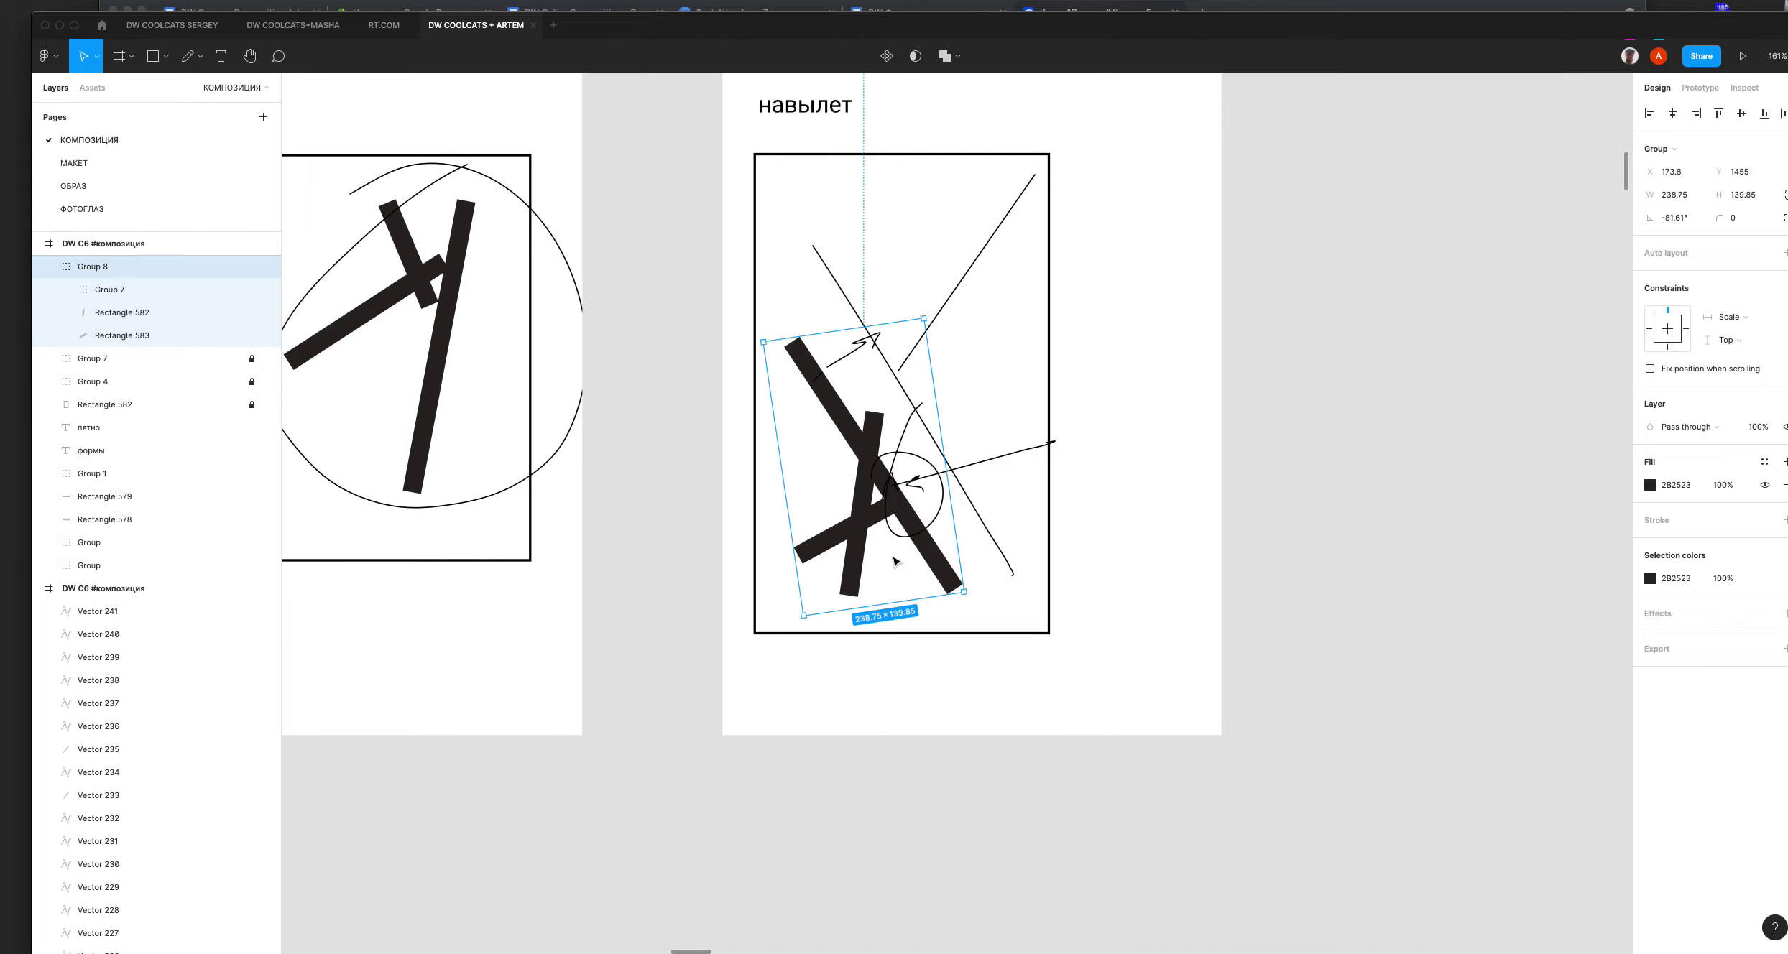
key(super+z)
key(super+z)
key(super+z)
key(super+shift+z)
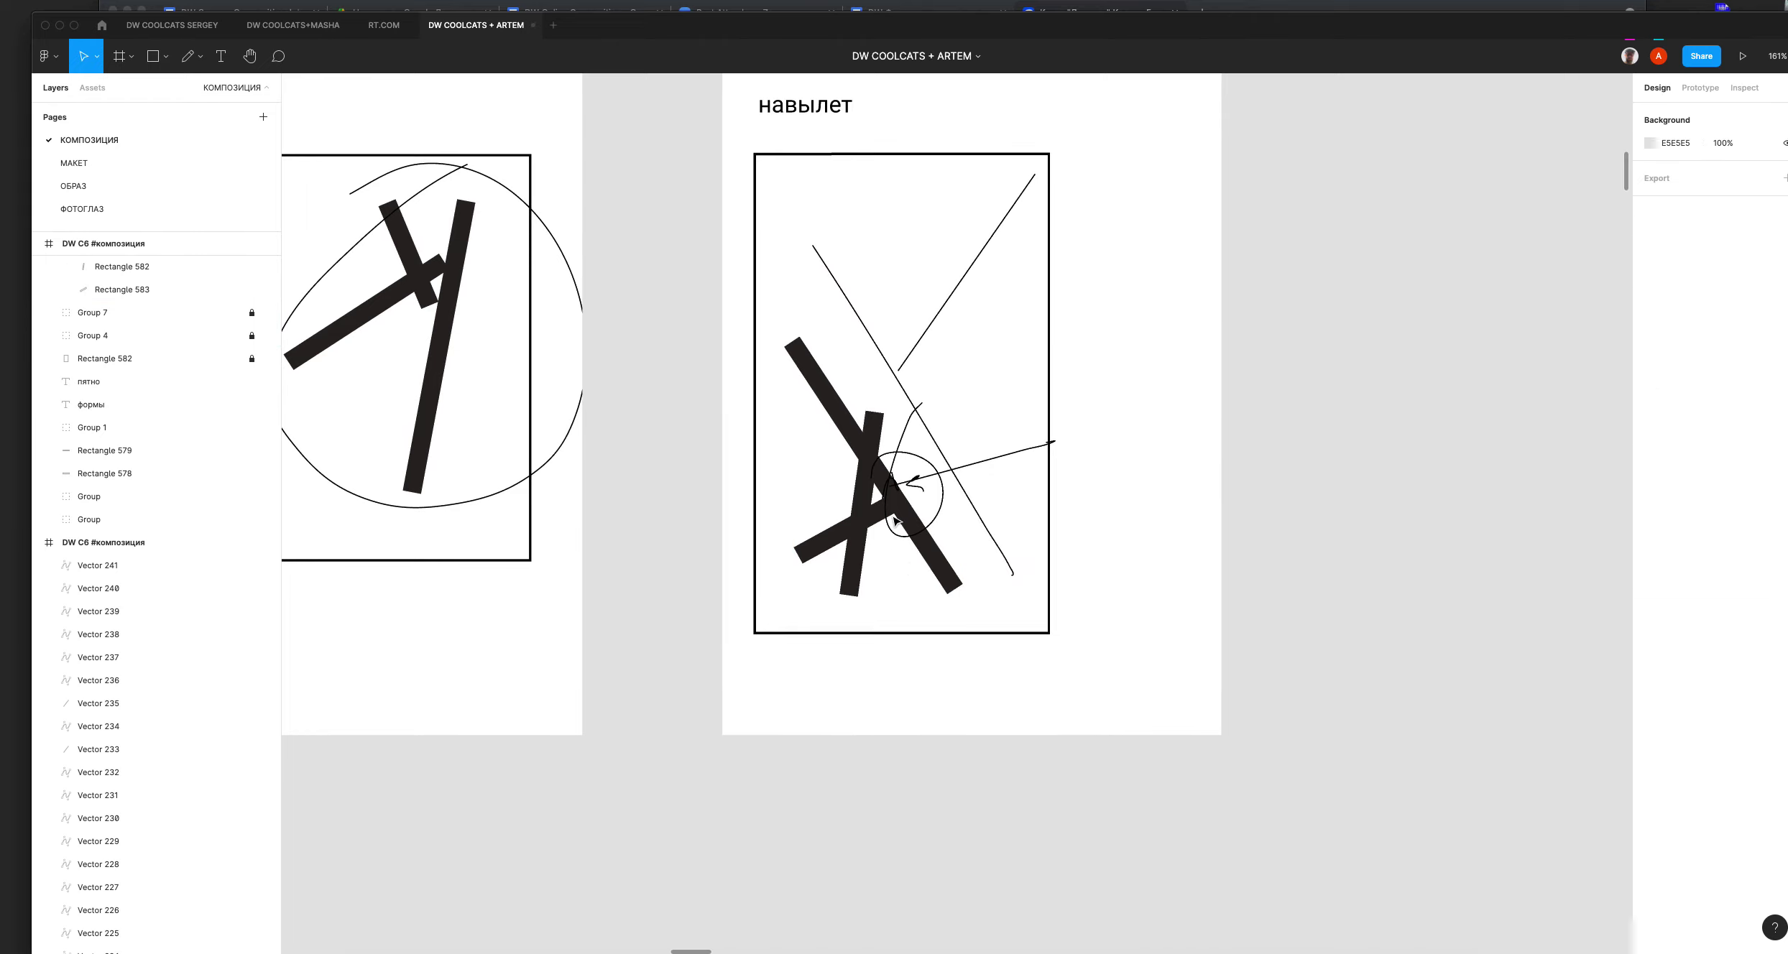
Step: Draw a pencil arrow from below the frame to the short bar's lower end with a question mark beside it
click(201, 57)
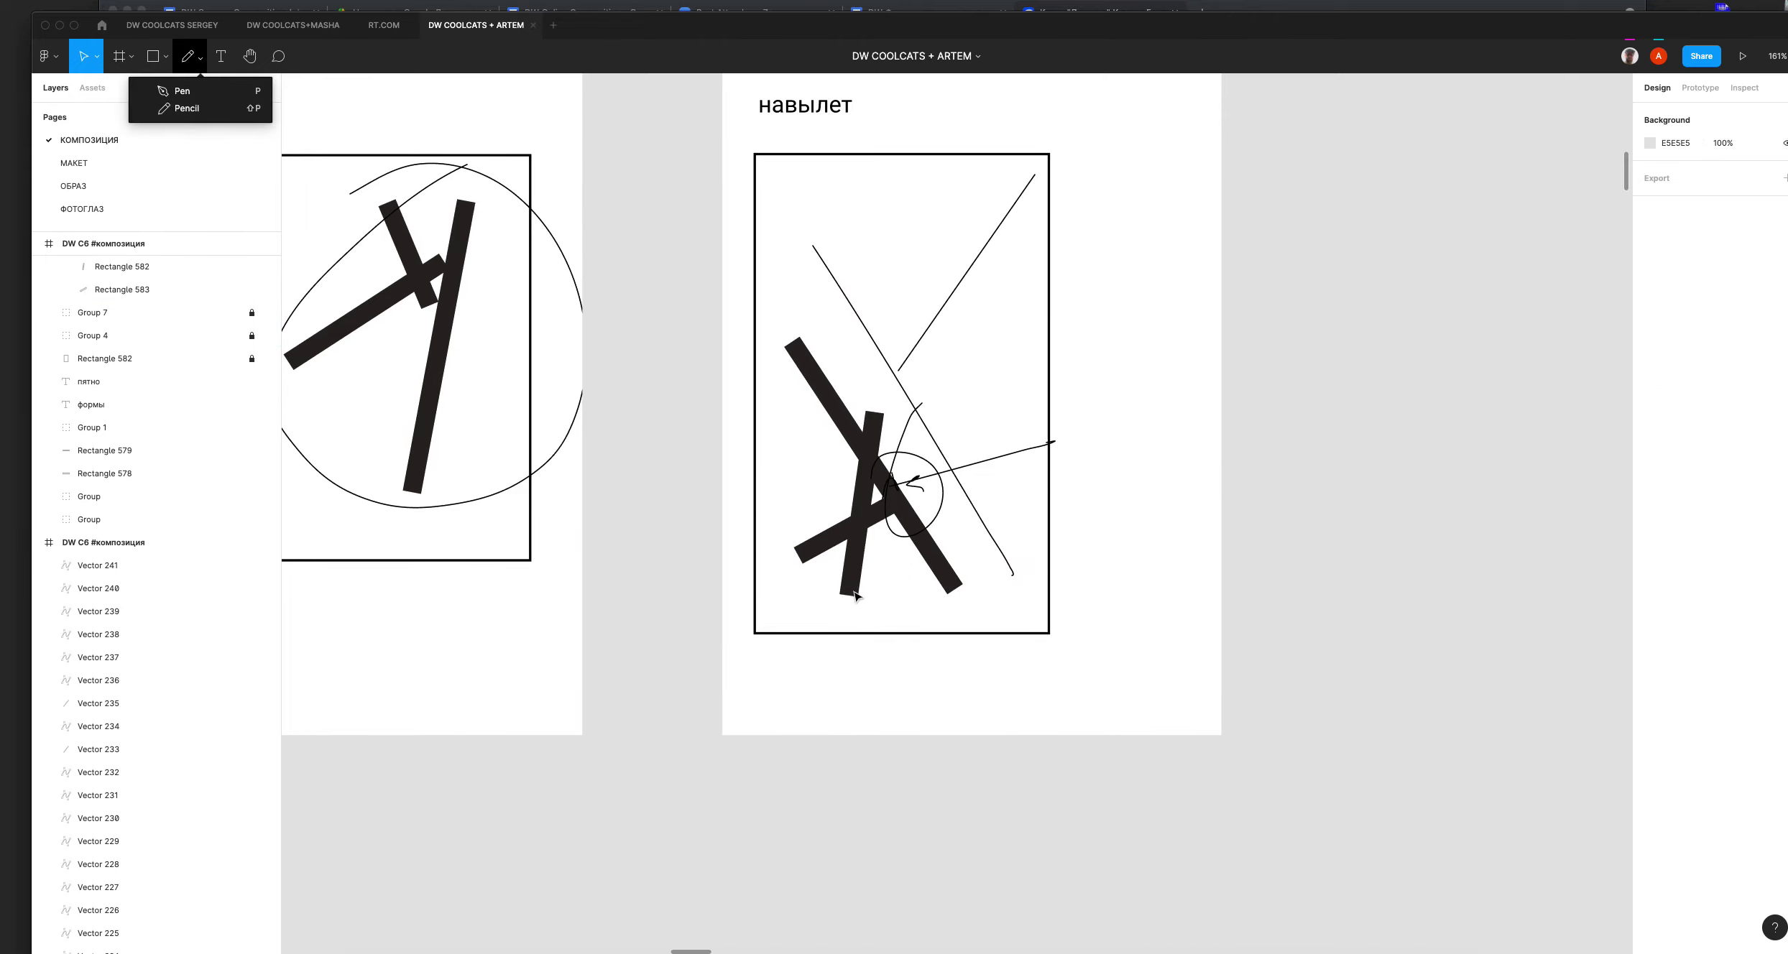
click(186, 108)
mouse_move(899, 717)
mouse_down()
mouse_move(866, 581)
mouse_move(878, 599)
mouse_up()
mouse_move(920, 686)
mouse_down()
mouse_move(934, 669)
mouse_move(935, 696)
mouse_up()
drag(938, 711, 940, 707)
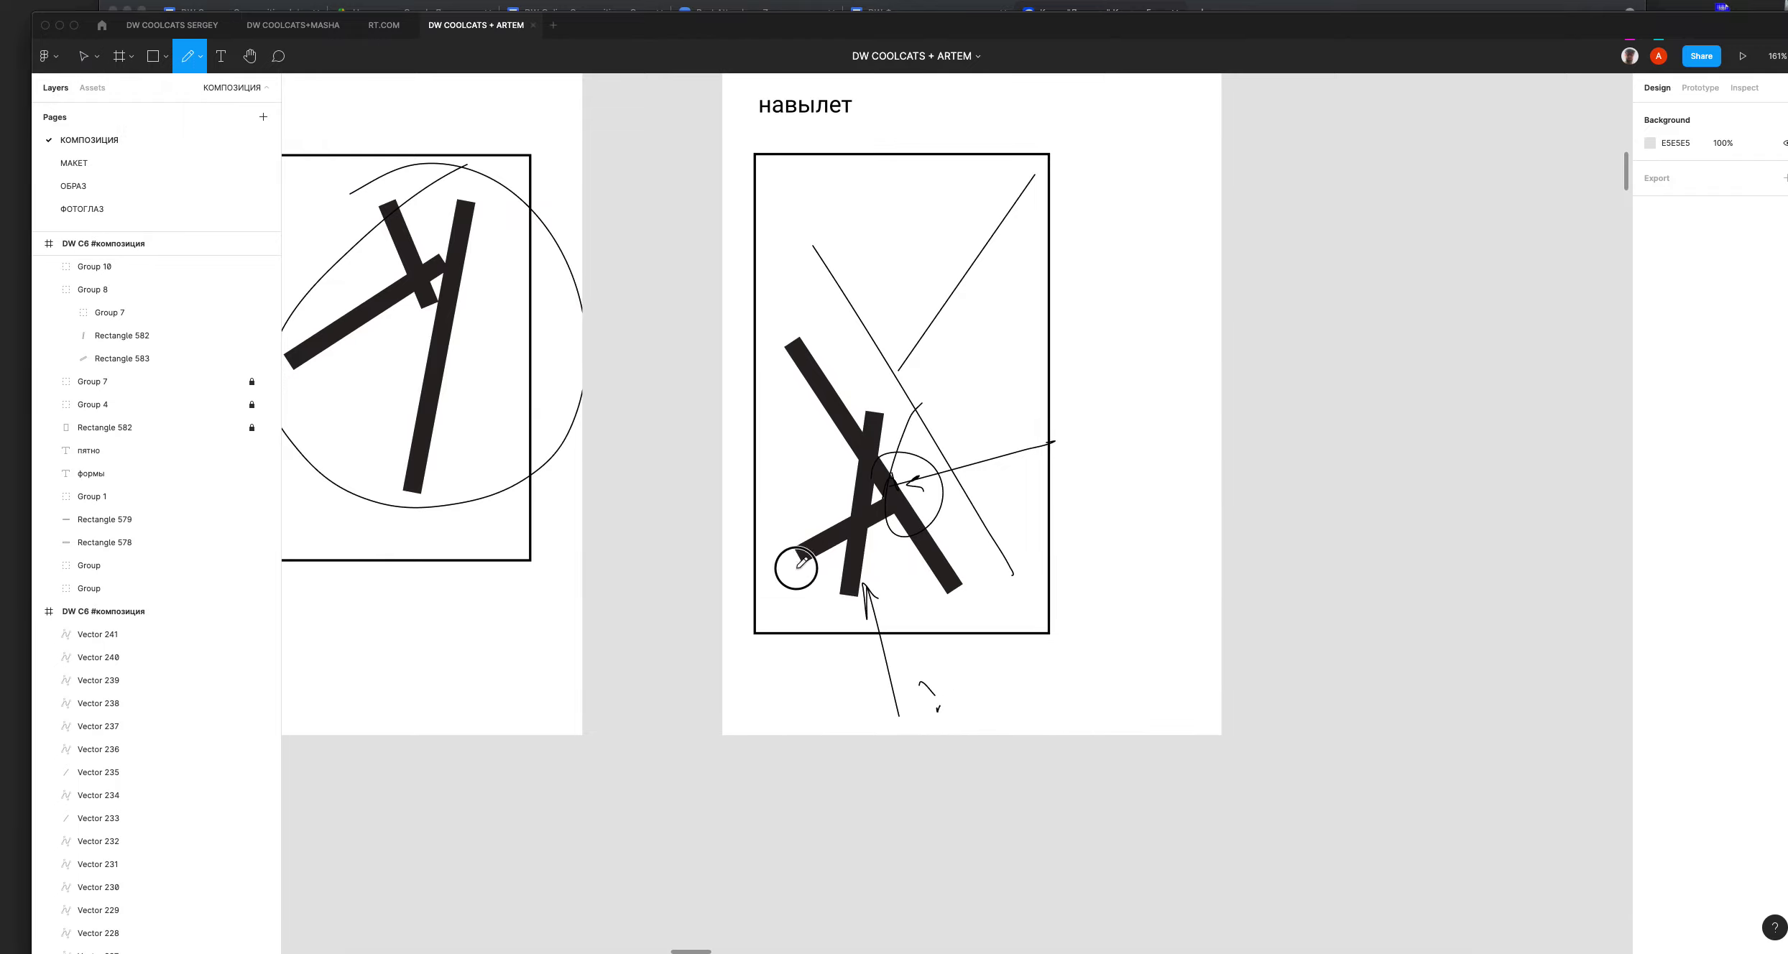
Step: Draw a large pencil loop around the long bar's middle and a curved arrow rising along the frame's right edge
drag(823, 406, 828, 352)
drag(1014, 595, 1085, 293)
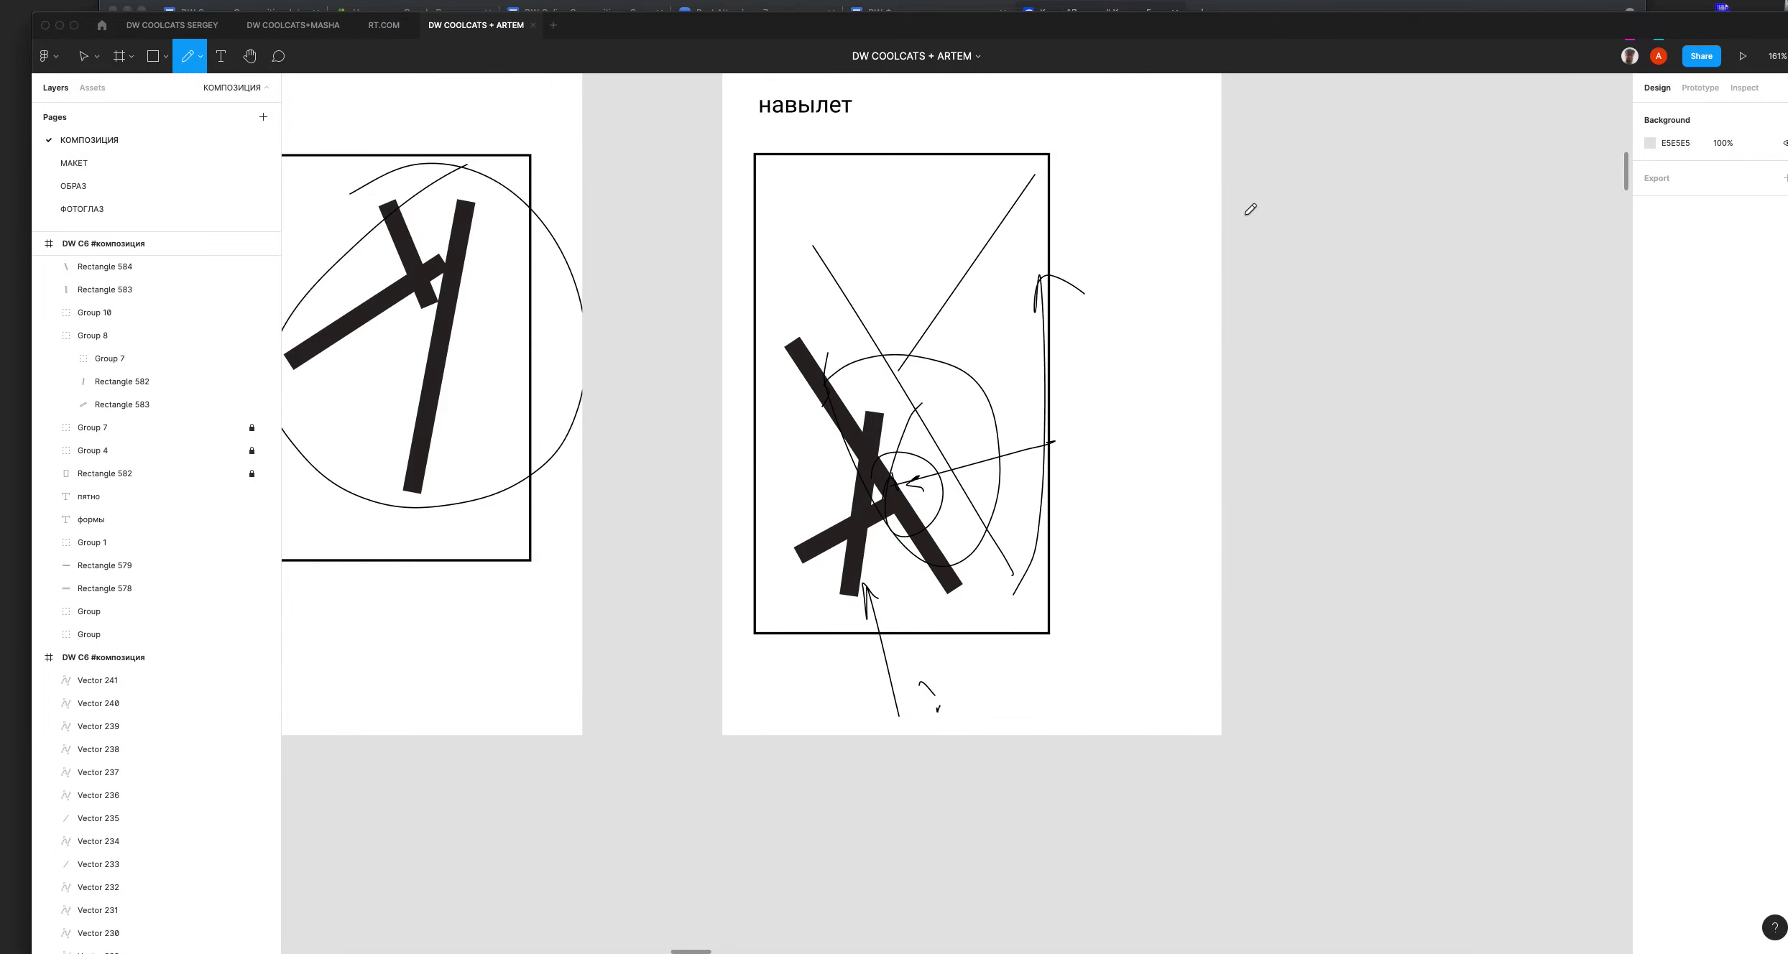